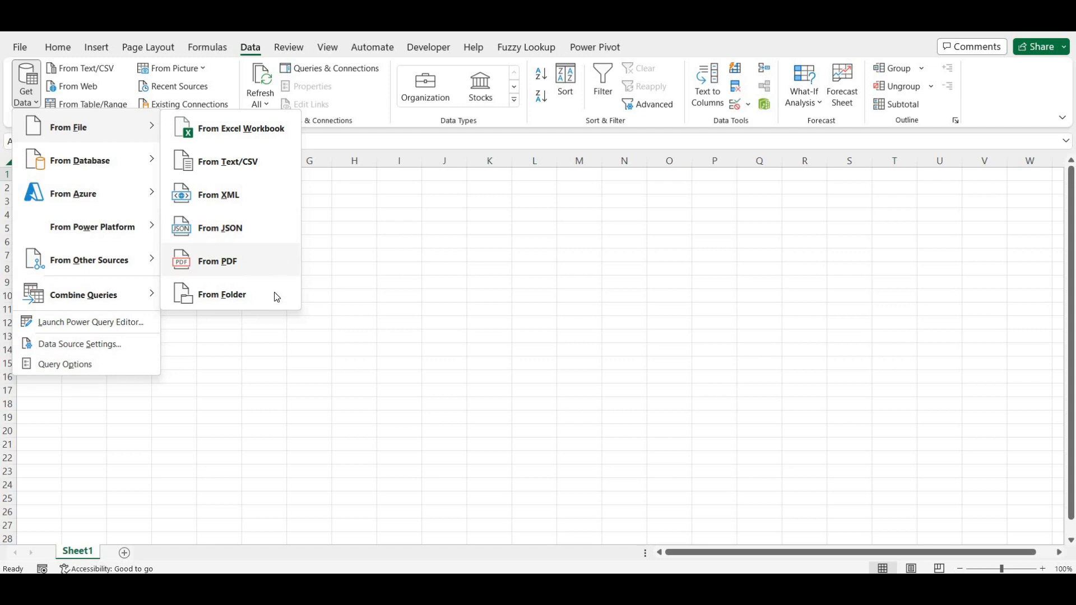
# - Import from an Excel workbook, choosing Employee Table.xlsx as the source file
pyautogui.click(261, 134)
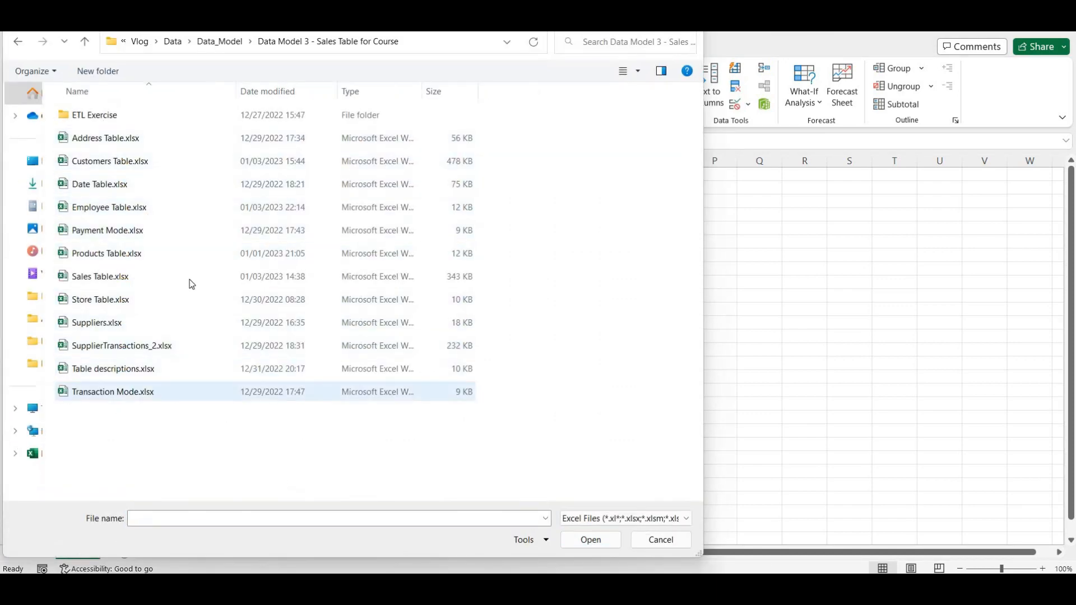
pyautogui.click(203, 206)
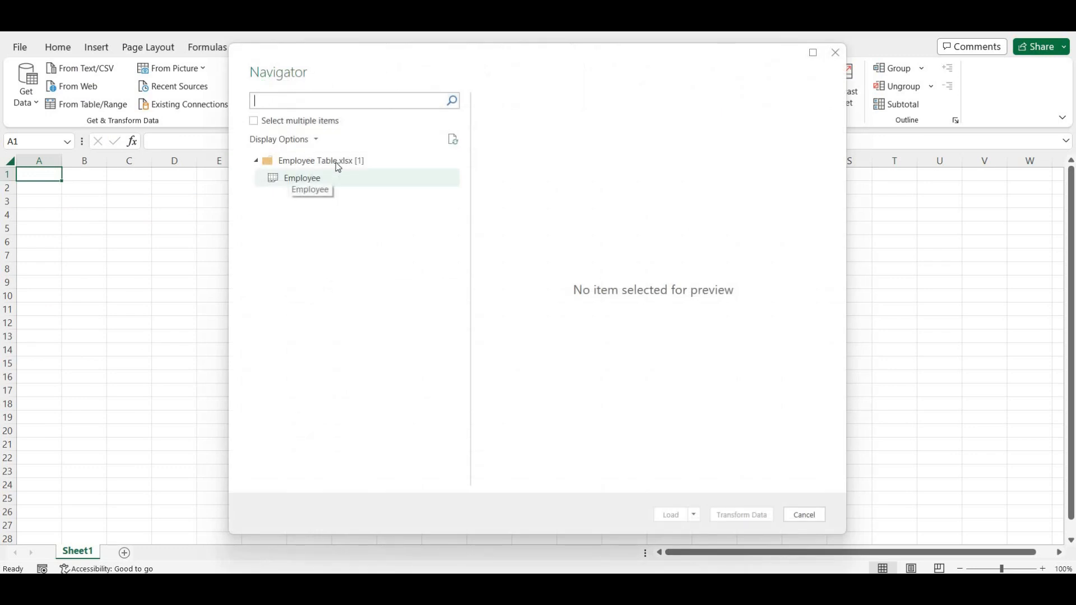
# - Preview the Employee table in Navigator and send it to the Power Query Editor with Transform Data
pyautogui.click(275, 185)
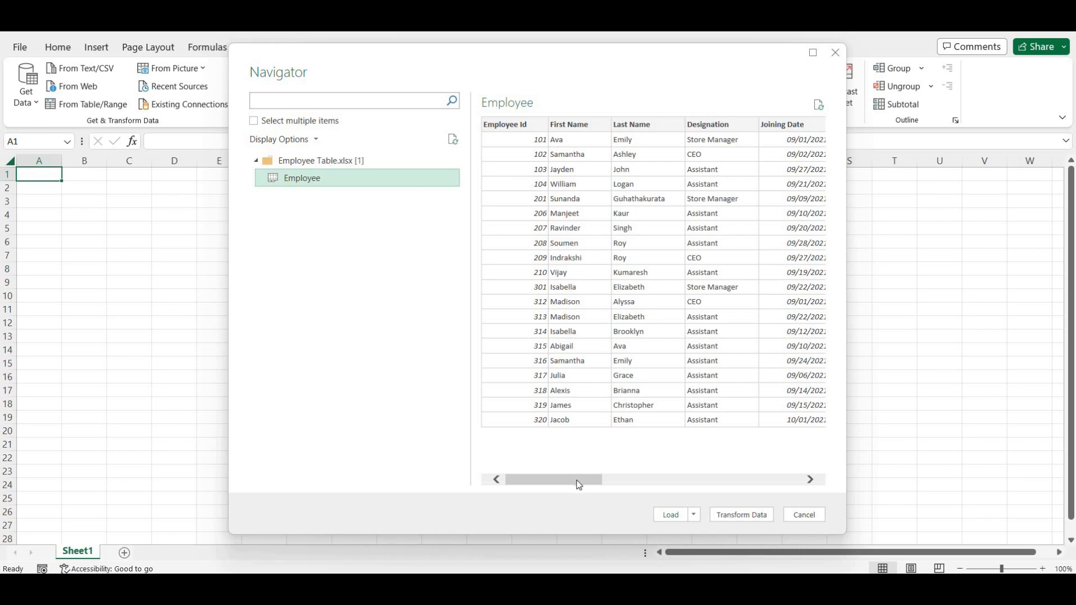
pyautogui.moveTo(579, 484); pyautogui.dragTo(552, 480)
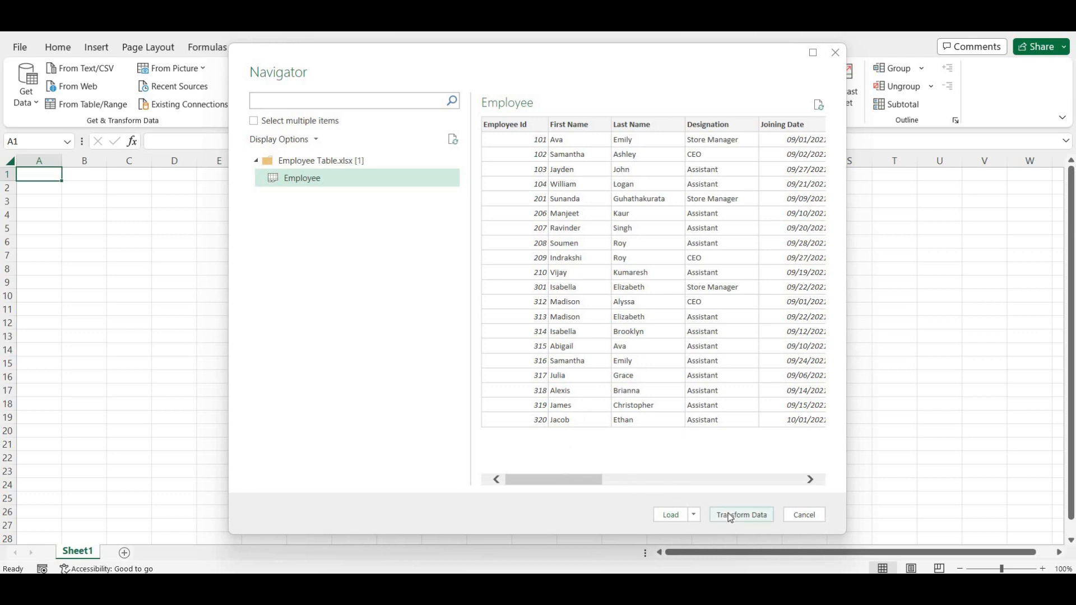
pyautogui.click(694, 516)
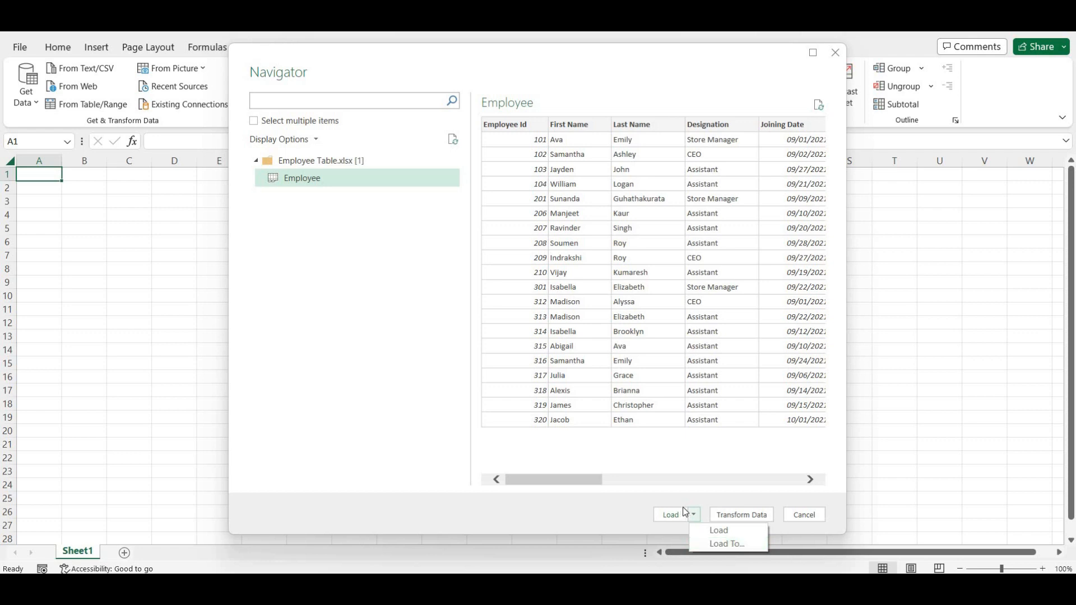
pyautogui.click(699, 503)
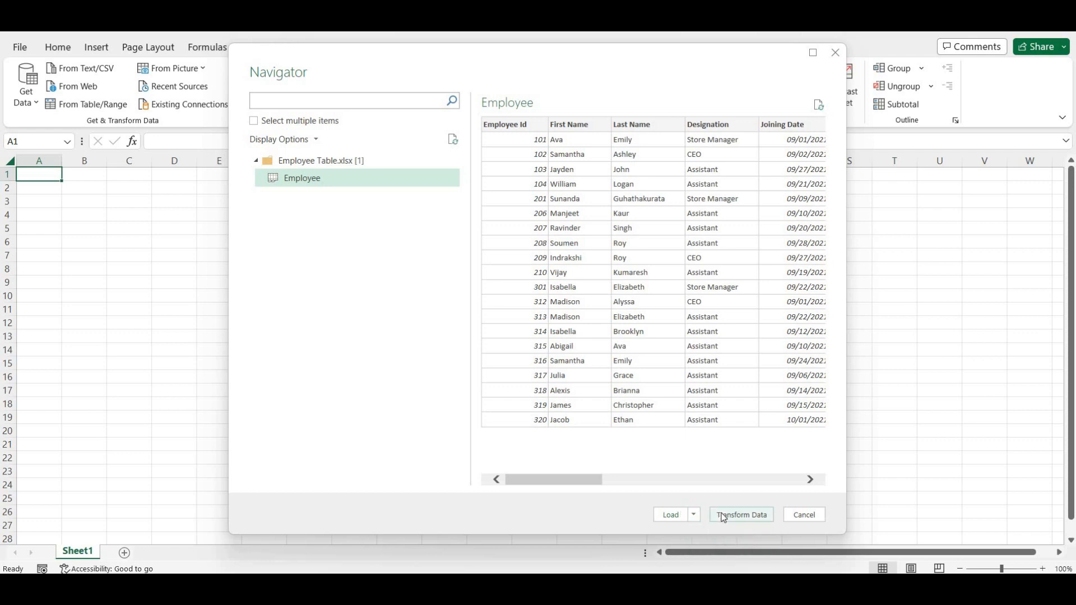
pyautogui.click(724, 516)
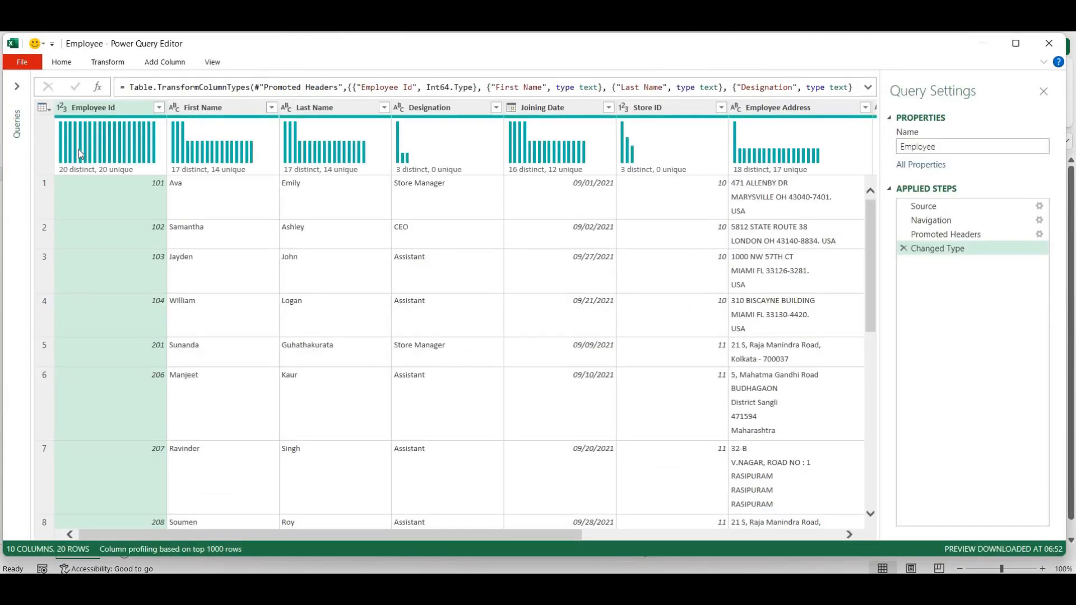
# - Rename the Employee query to EmployeeTable and check the name in the queries list
pyautogui.click(17, 87)
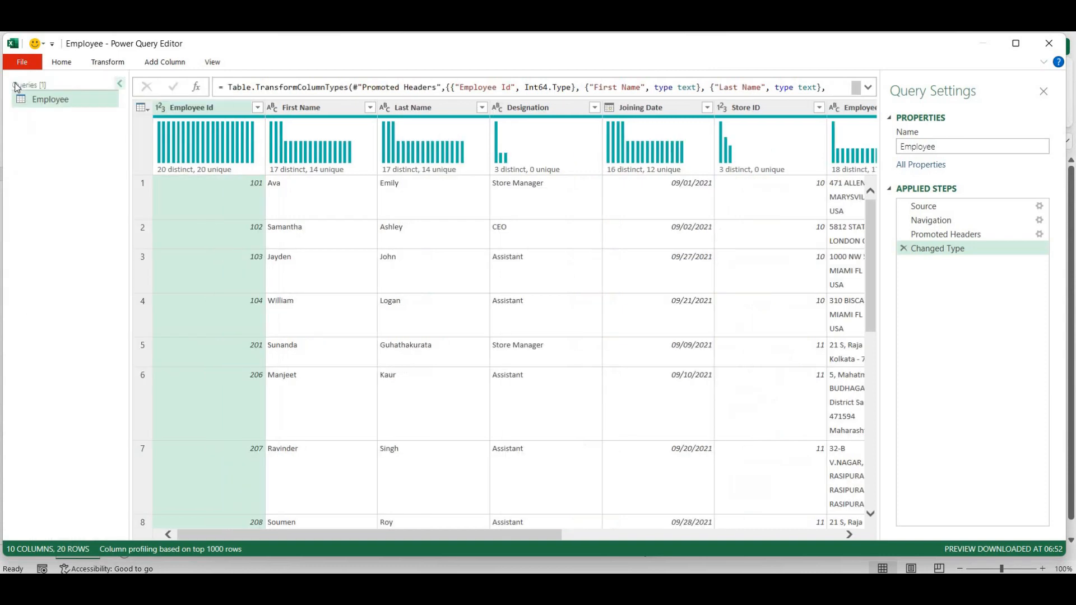
pyautogui.click(118, 83)
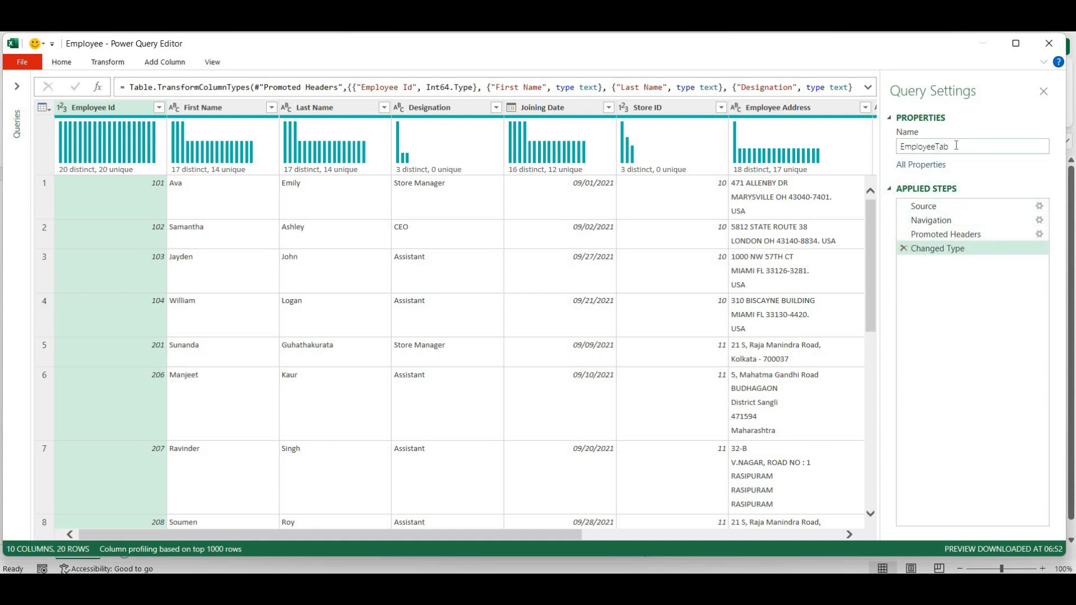
pyautogui.press('Return')
pyautogui.click(15, 87)
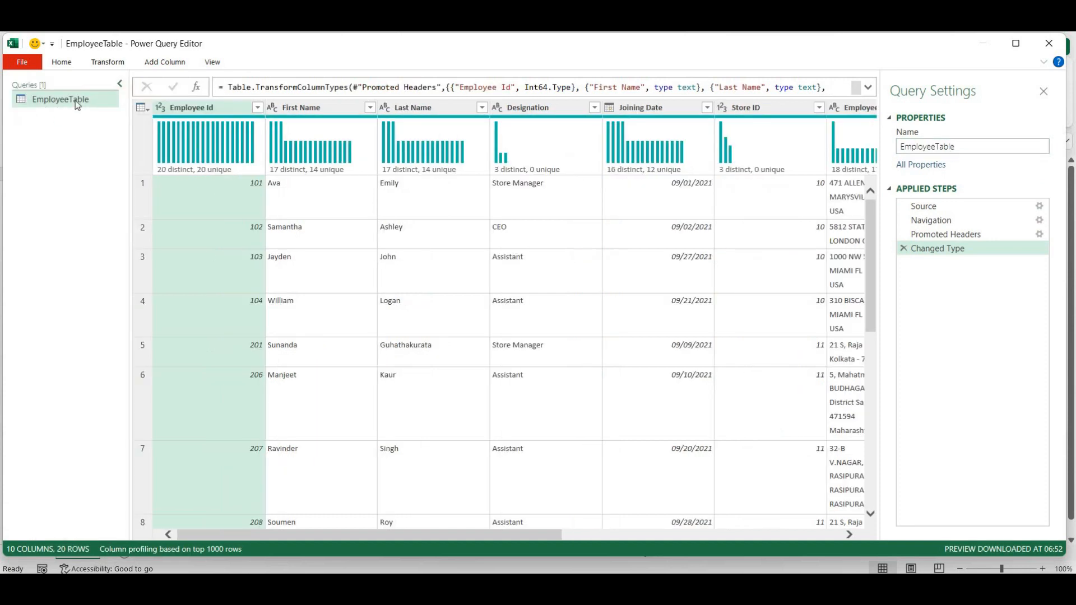
pyautogui.click(119, 84)
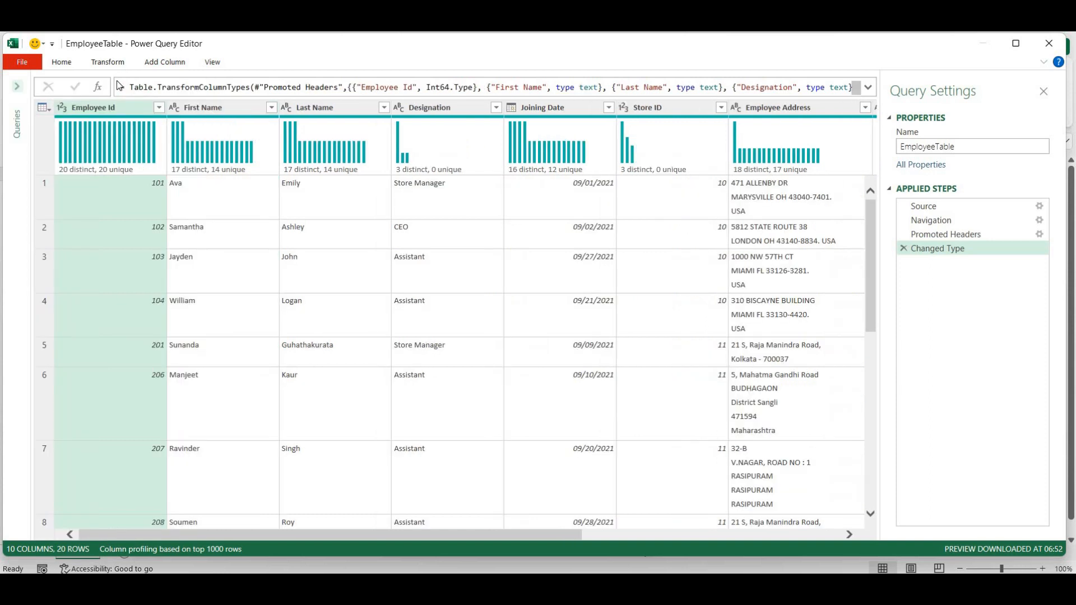
# - Browse the Home, Transform, Add Column and View ribbons, then choose Close & Load To
pyautogui.click(56, 66)
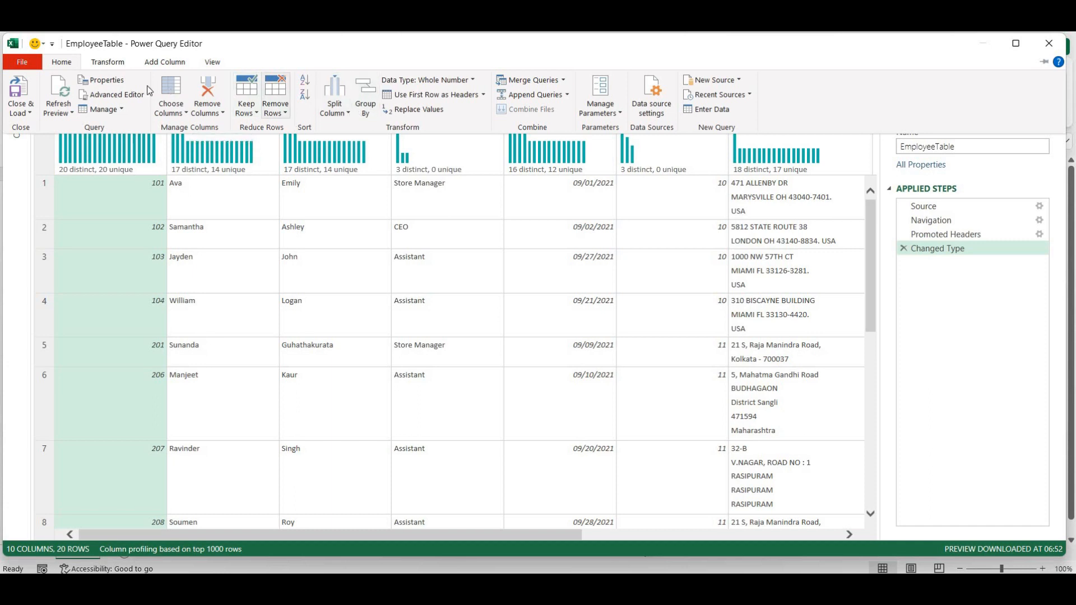
pyautogui.click(102, 64)
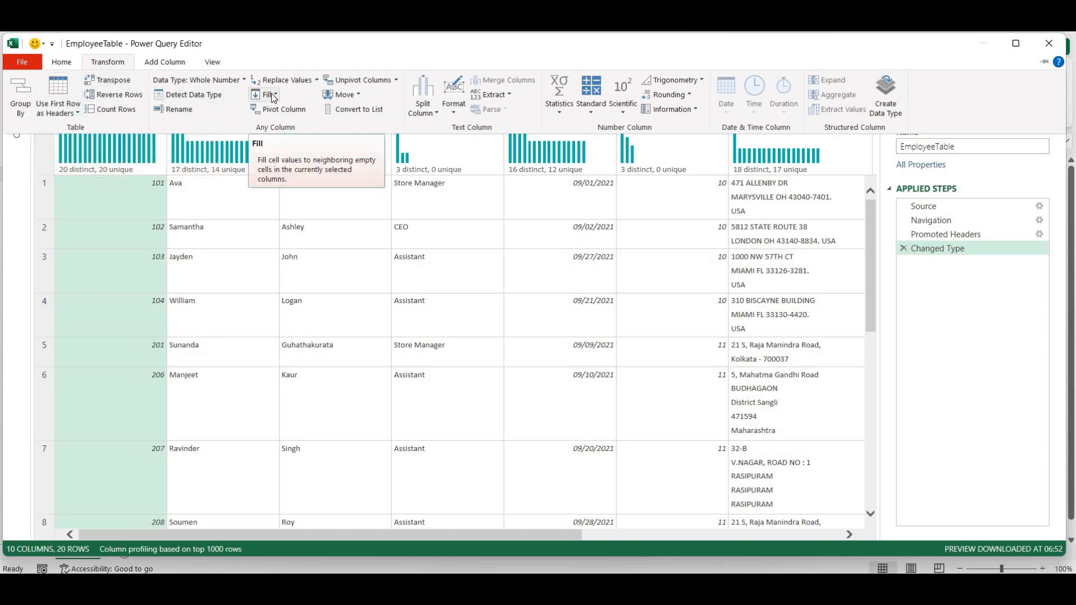
pyautogui.click(175, 66)
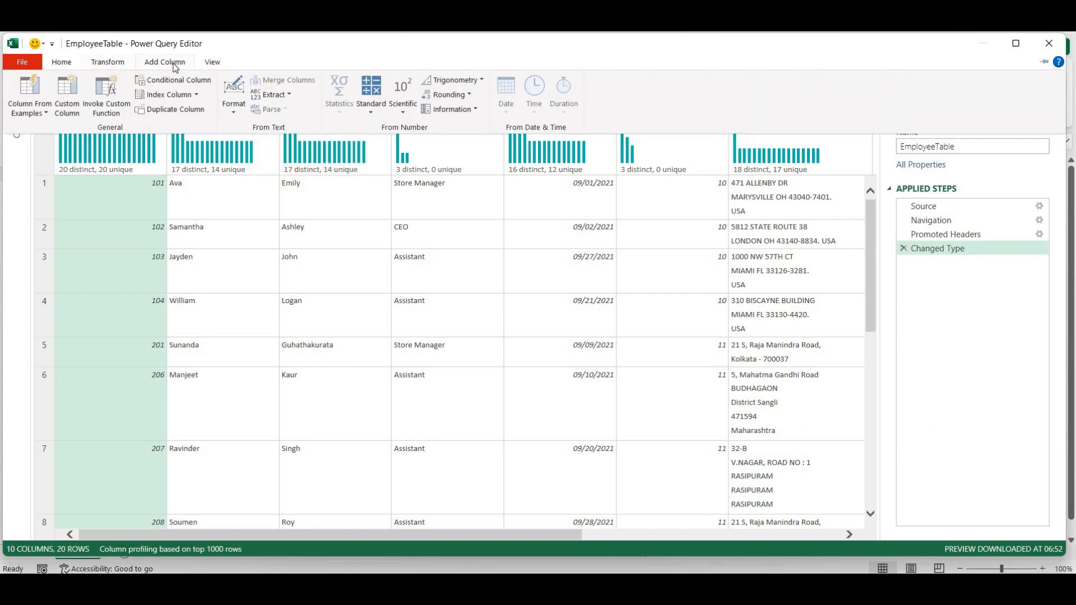
pyautogui.click(218, 64)
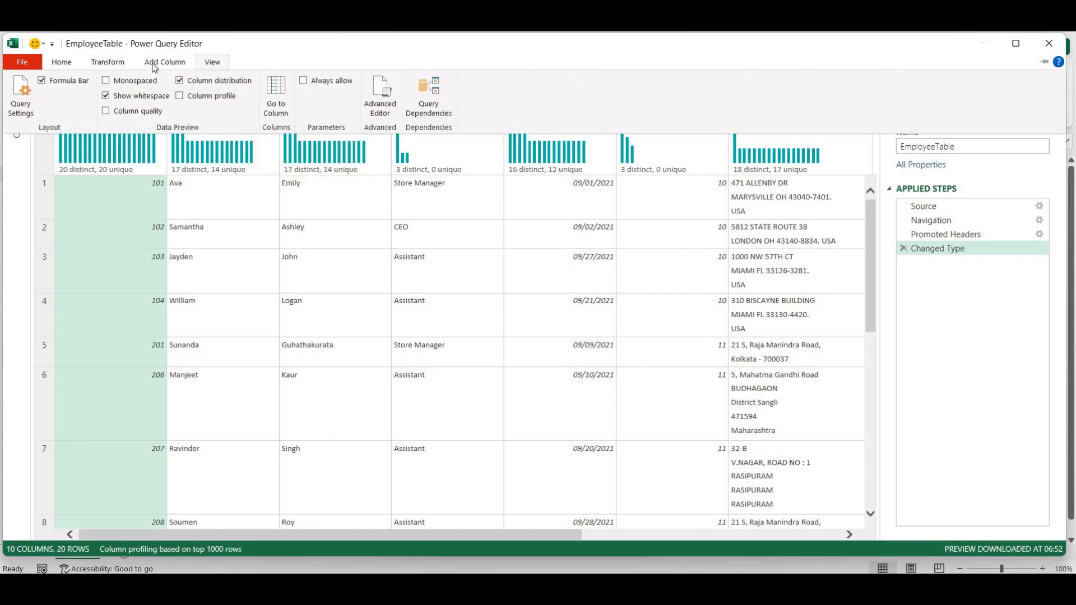
pyautogui.click(53, 65)
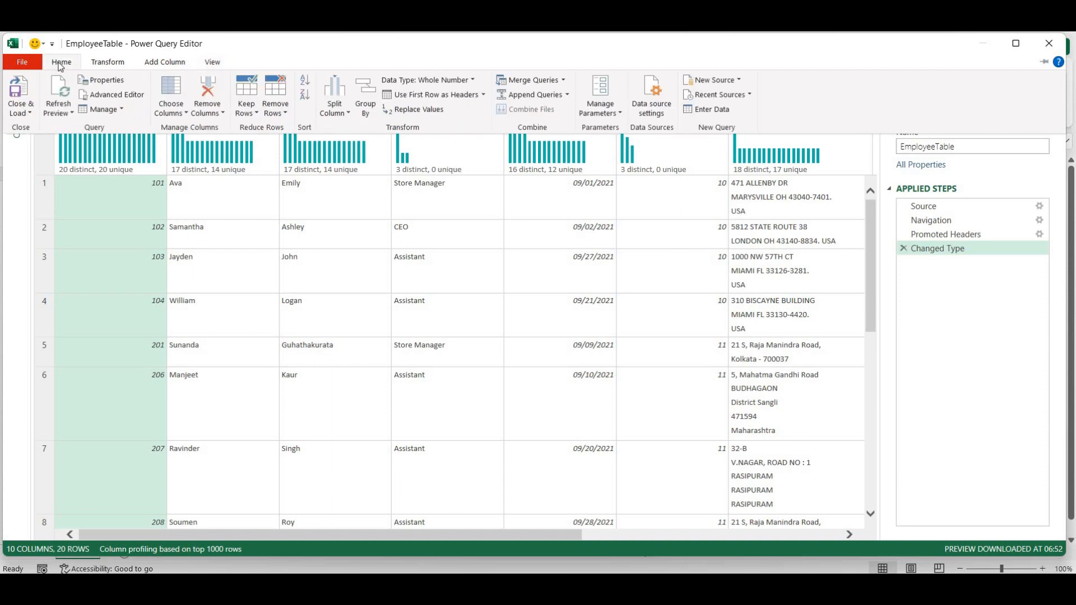
pyautogui.click(19, 112)
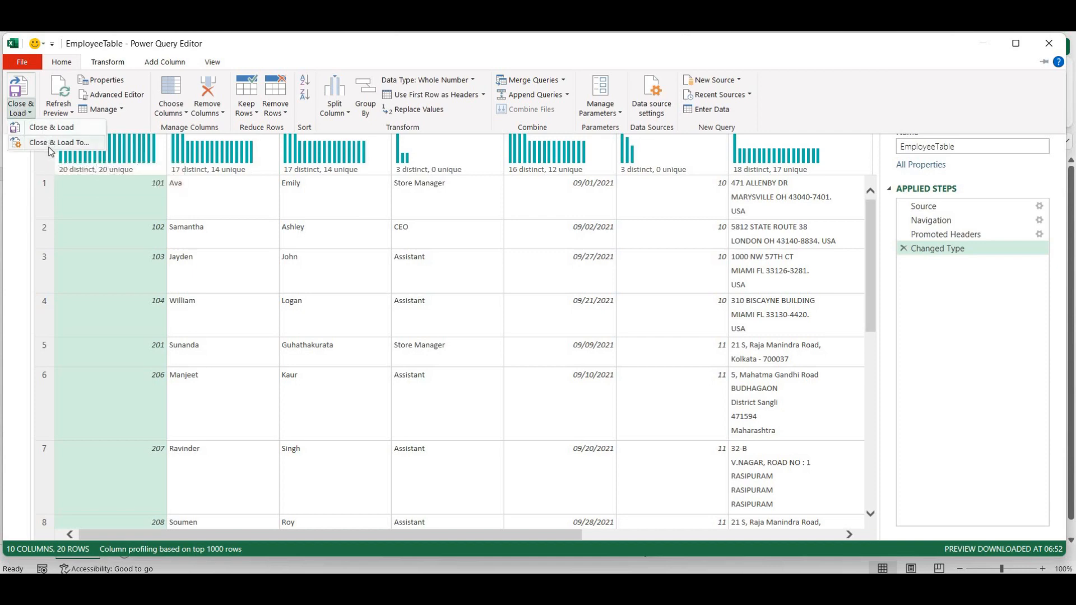
pyautogui.click(49, 151)
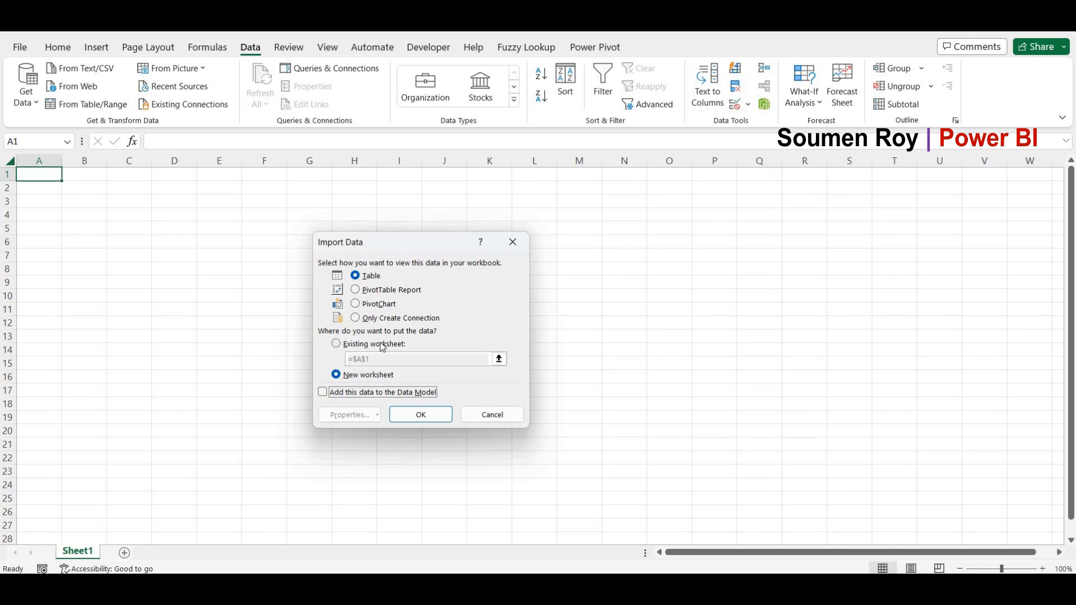
# - Load the query as a table into the existing worksheet at cell $A$1
pyautogui.click(337, 344)
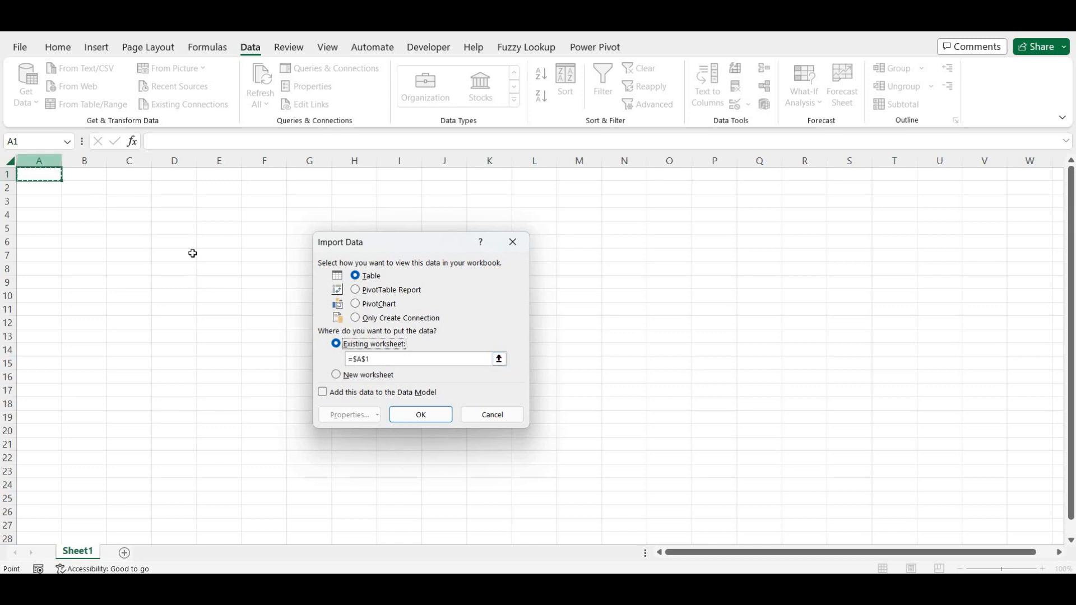
pyautogui.click(415, 418)
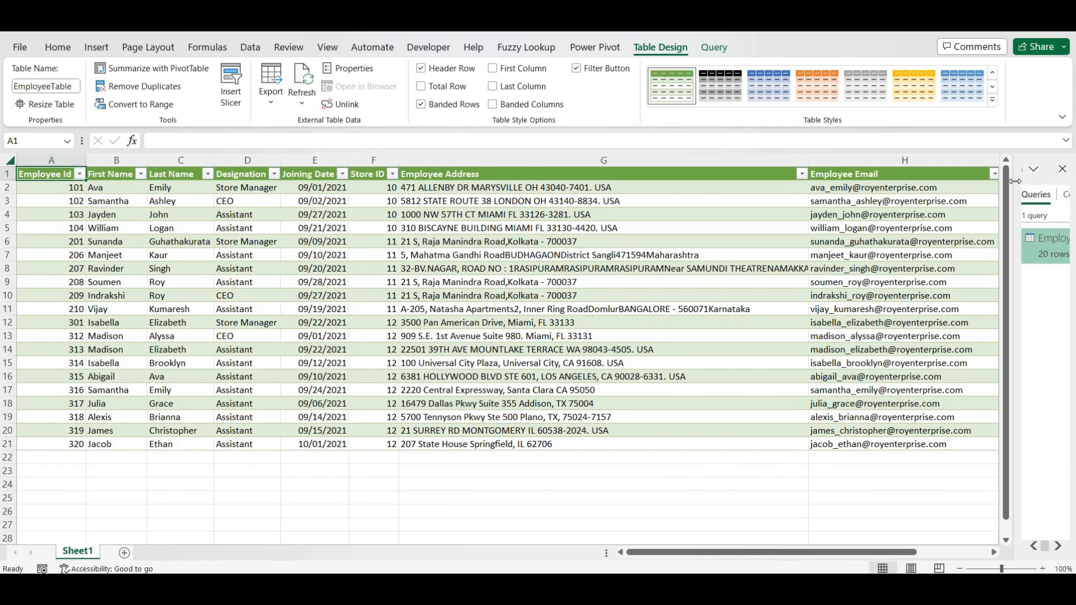
# - Widen the Queries & Connections pane and peek at EmployeeTable's 20 rows and ten columns
pyautogui.moveTo(952, 185); pyautogui.dragTo(833, 189)
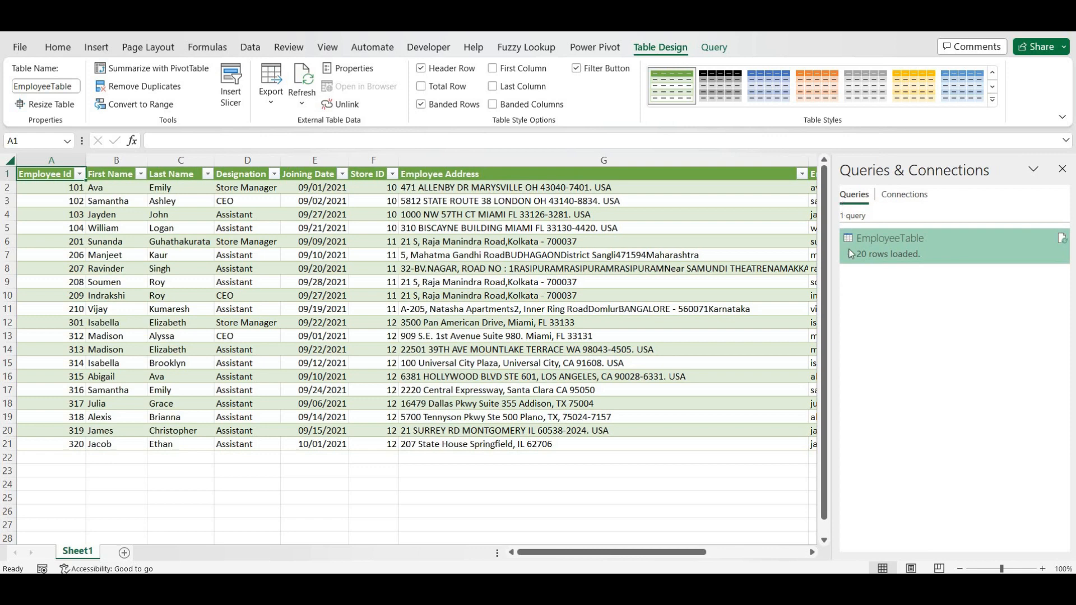
pyautogui.moveTo(936, 245)
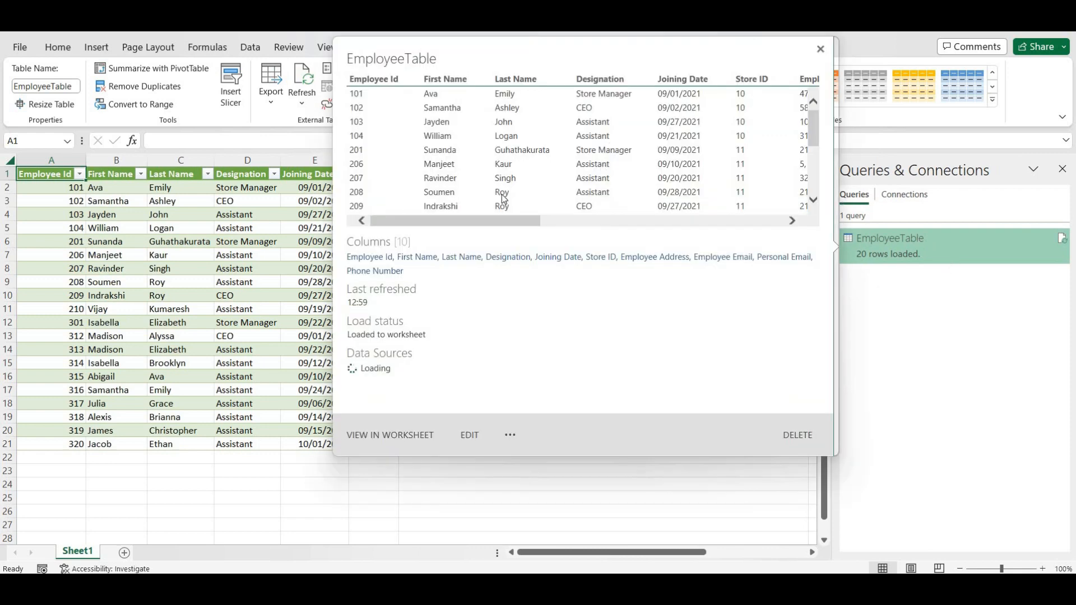
pyautogui.moveTo(498, 222); pyautogui.dragTo(746, 224)
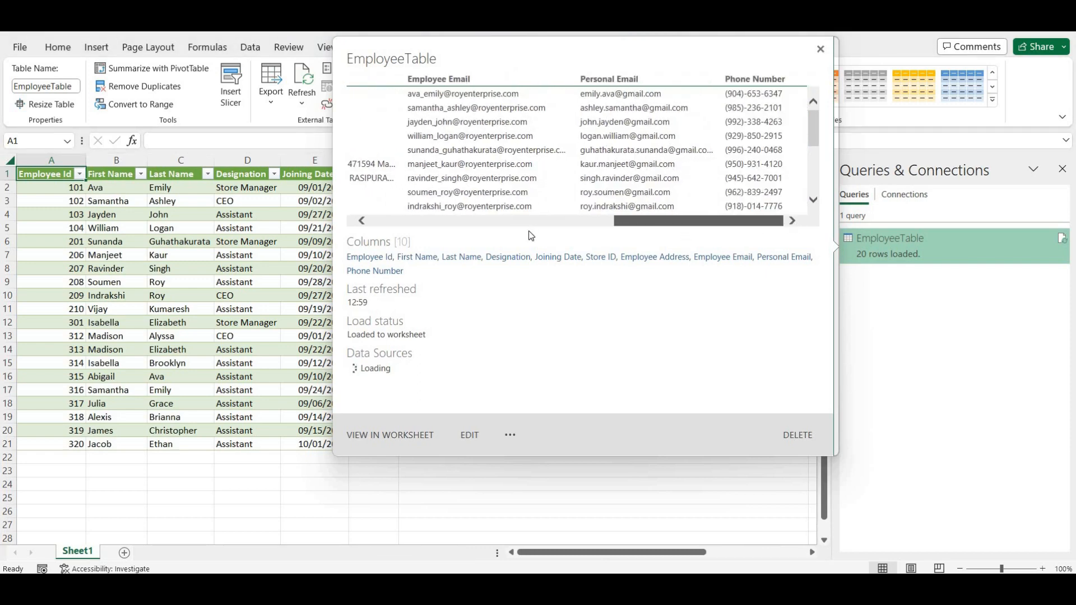
pyautogui.moveTo(529, 231); pyautogui.dragTo(443, 218)
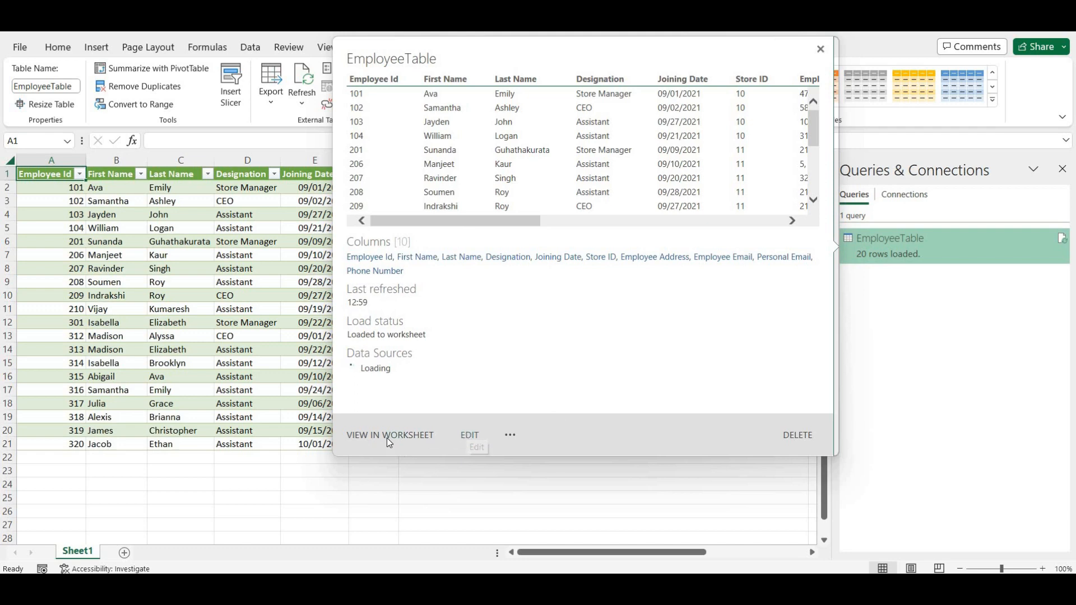
pyautogui.click(511, 436)
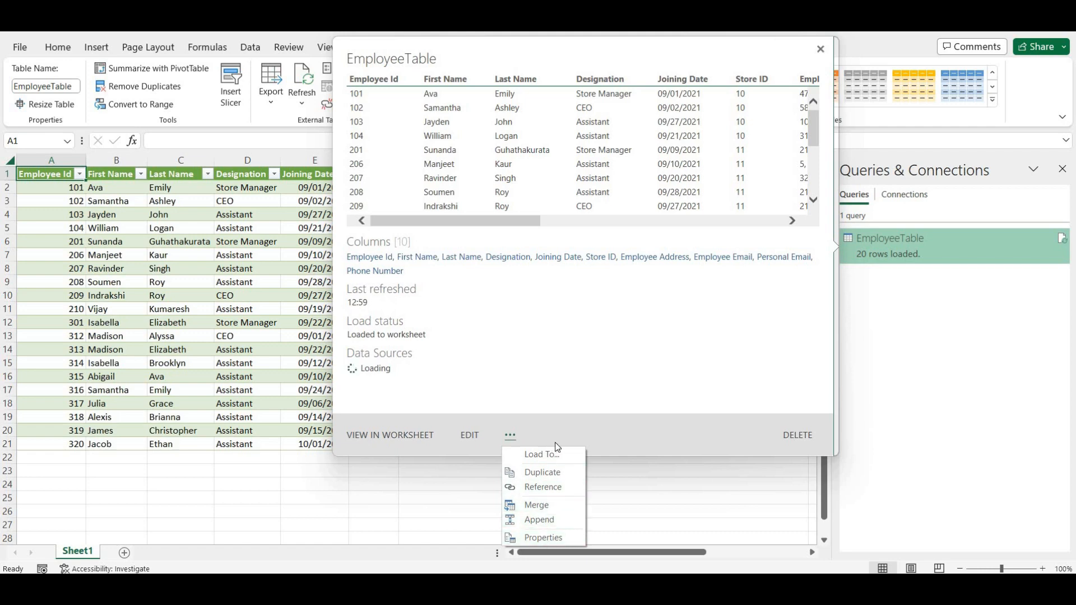
pyautogui.click(644, 371)
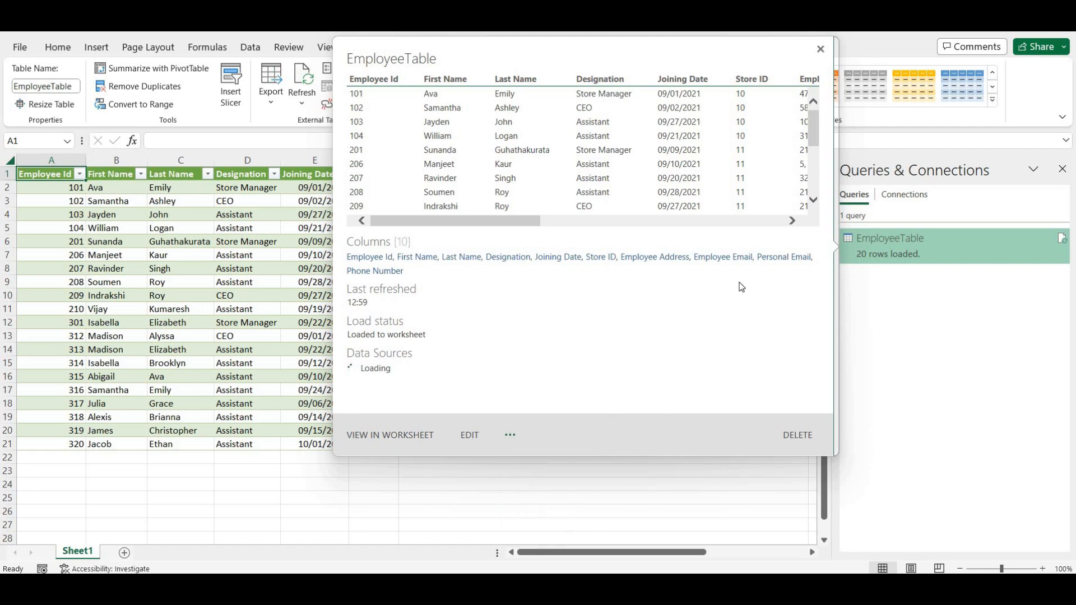
pyautogui.click(821, 50)
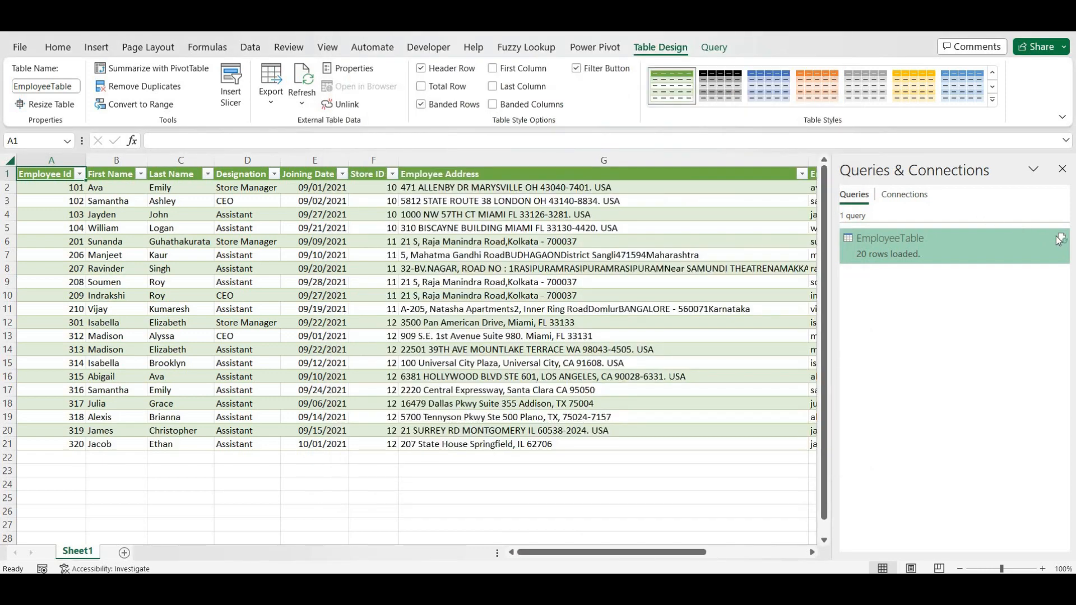
# - Close the Queries & Connections pane and scroll the sheet to the right
pyautogui.moveTo(1059, 241)
pyautogui.click(1062, 169)
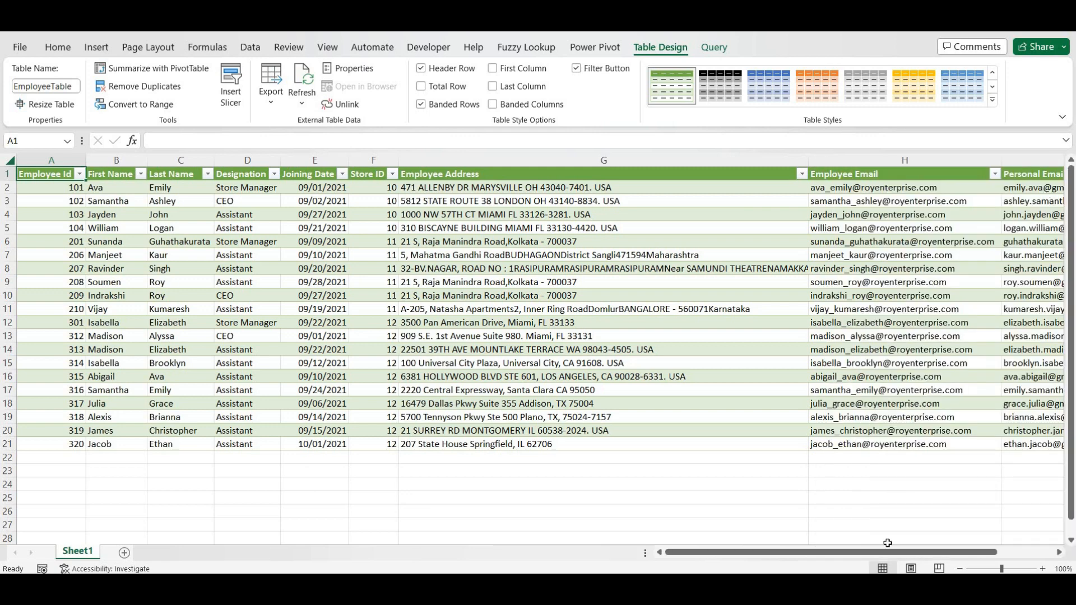
pyautogui.moveTo(889, 553)
pyautogui.mouseDown()
pyautogui.moveTo(1052, 549)
pyautogui.moveTo(874, 567)
pyautogui.mouseUp()
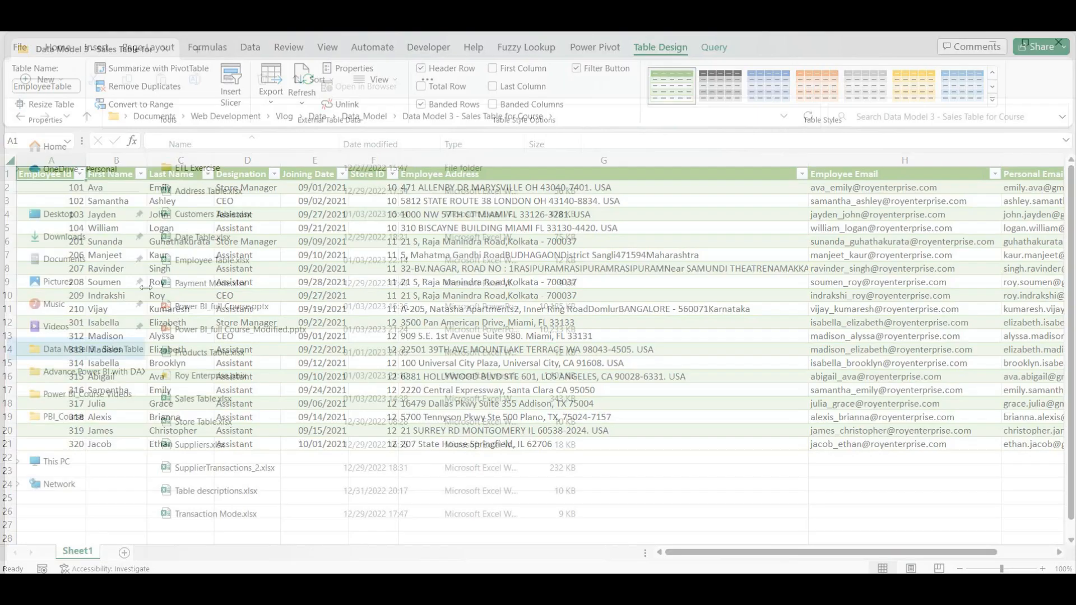
# - Open Employee Table.xlsx from the course folder in File Explorer
pyautogui.moveTo(145, 287); pyautogui.dragTo(49, 289)
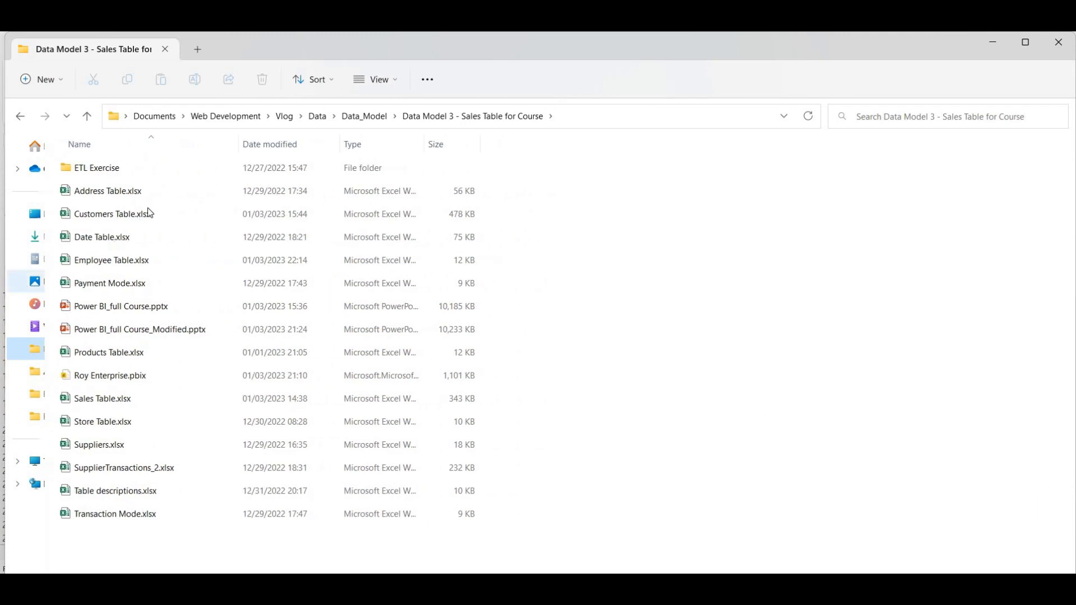
pyautogui.doubleClick(170, 262)
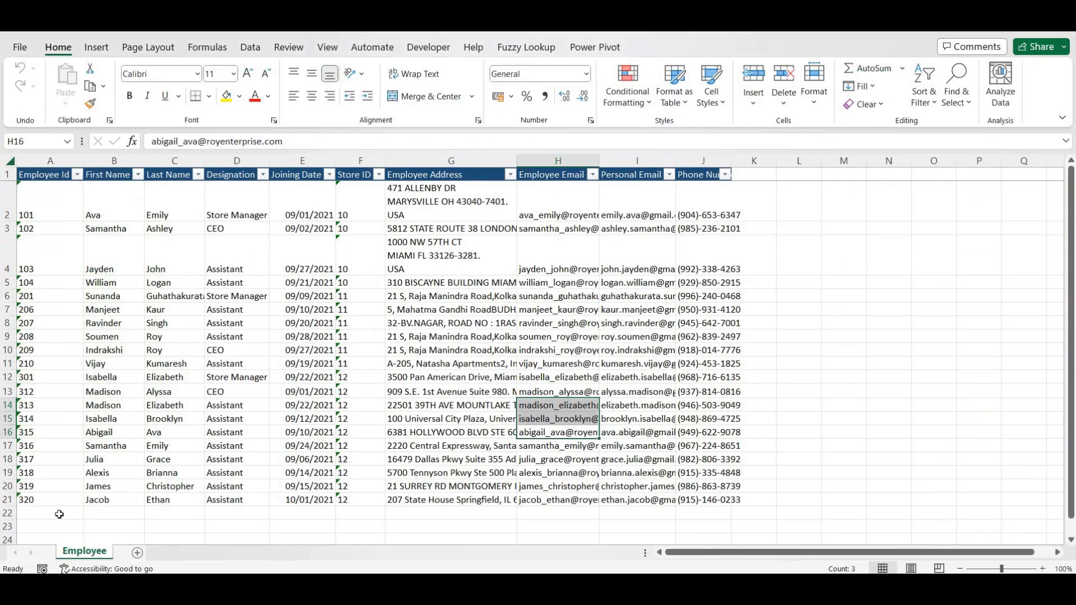
# - Fill cell A22 down from the row above and change the new employee id to 321
pyautogui.click(56, 516)
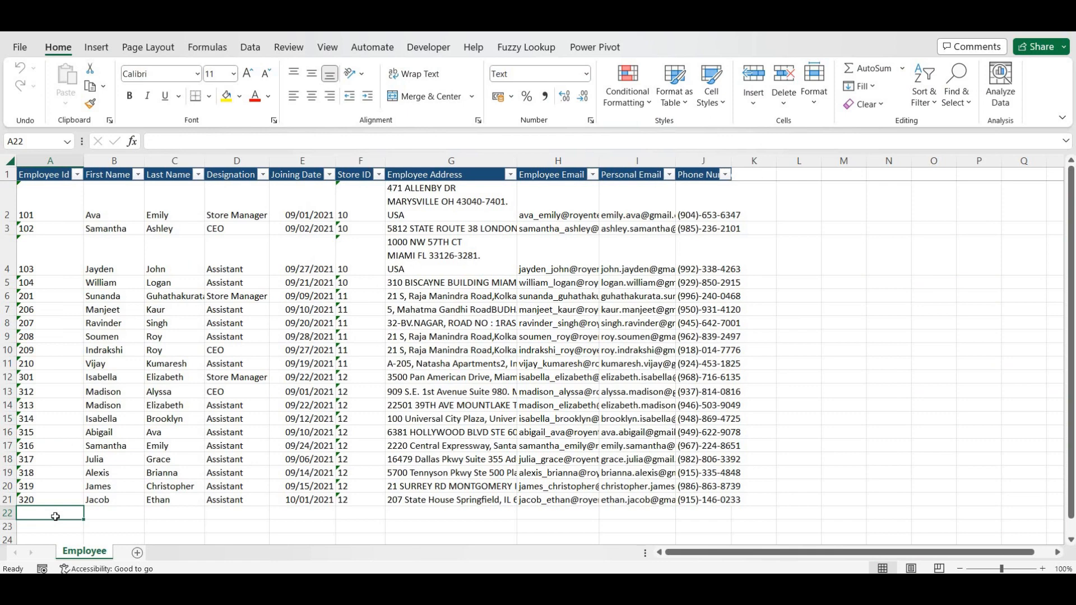
pyautogui.hotkey('ctrl', 'd')
pyautogui.click(195, 145)
pyautogui.hotkey('shift', 'Left')
pyautogui.write('1')
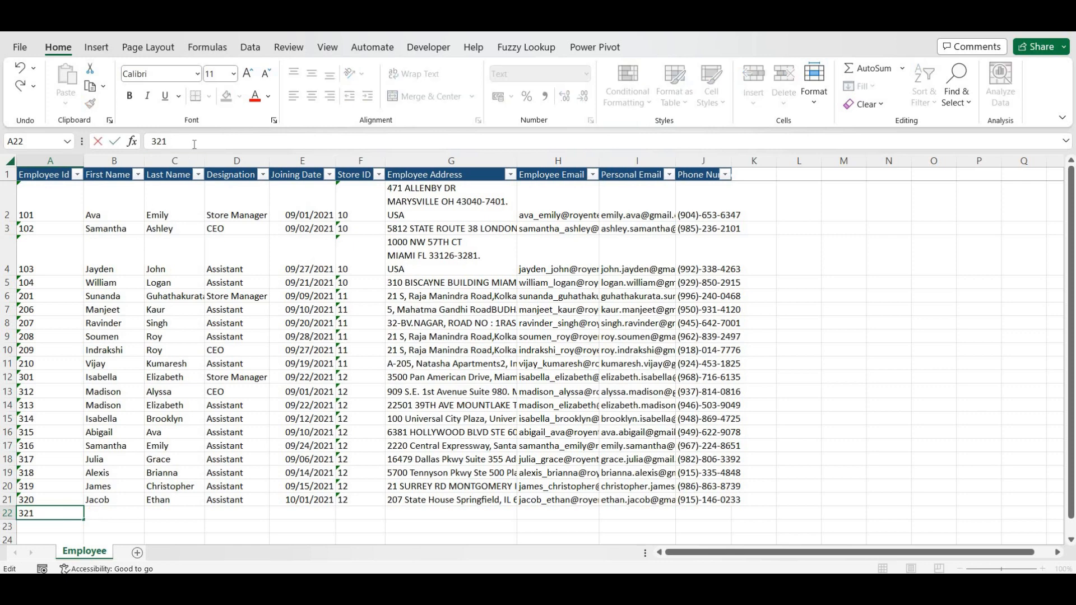
pyautogui.press('Return')
pyautogui.press('Up')
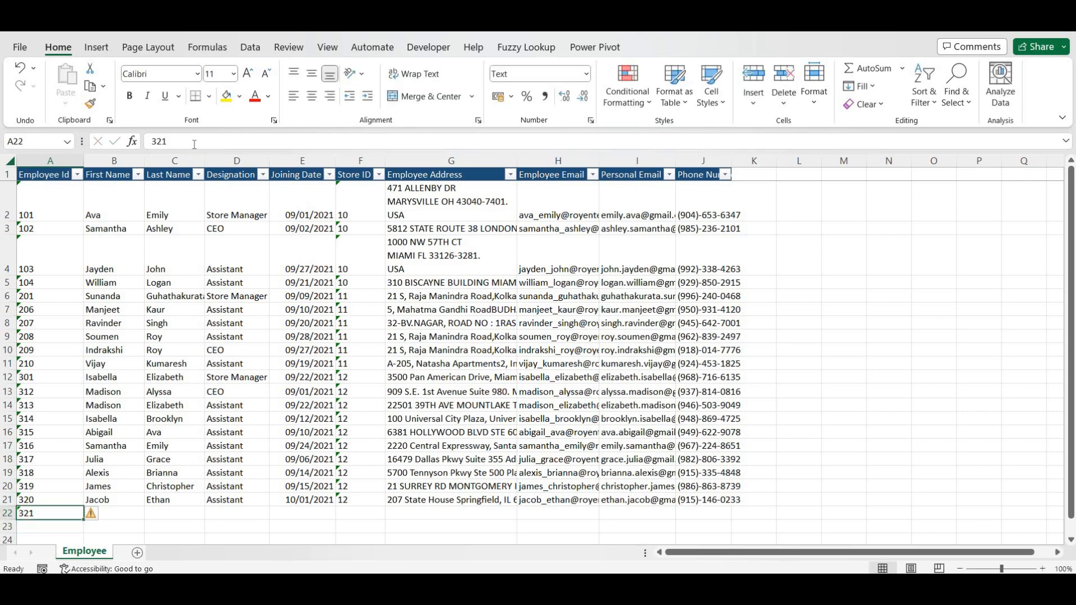
pyautogui.press('Right')
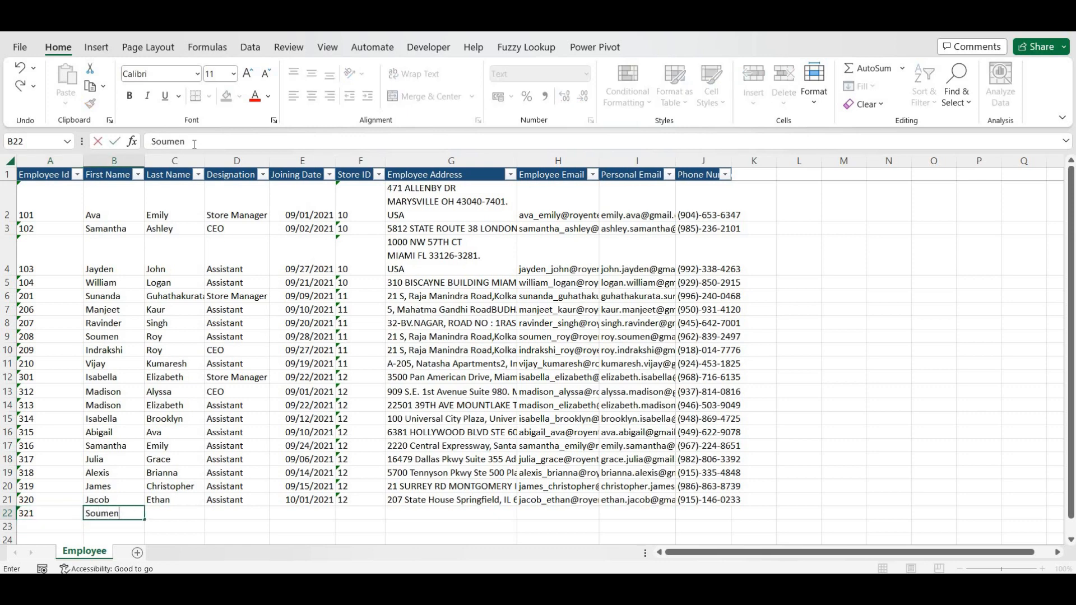
# - Enter the employee's first and last name, designation Team Lead, joining date 01/04/2023 and store 12
pyautogui.press('Tab')
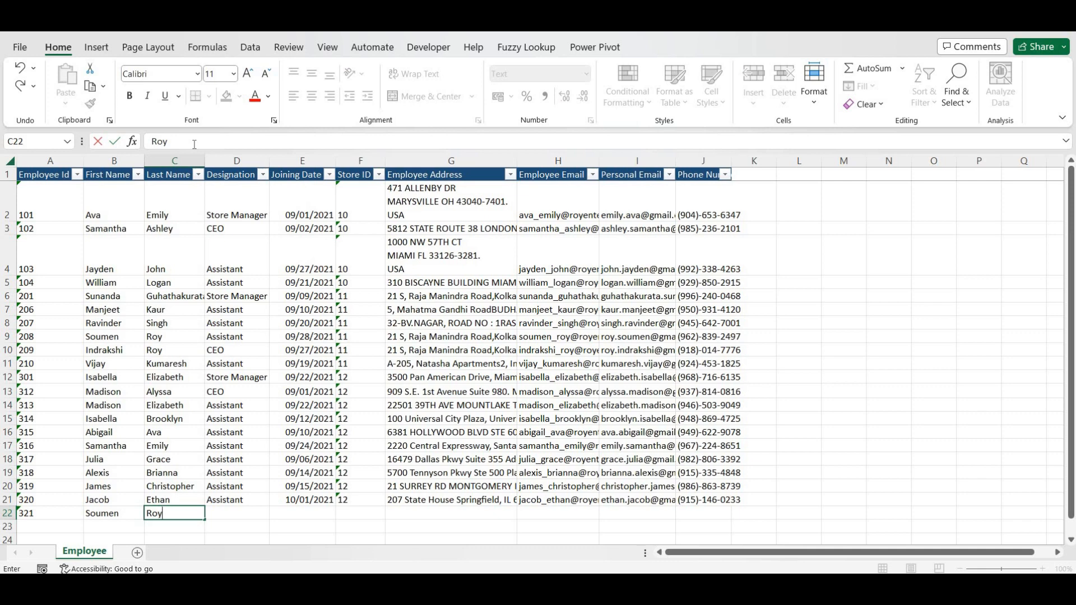
pyautogui.press('Tab')
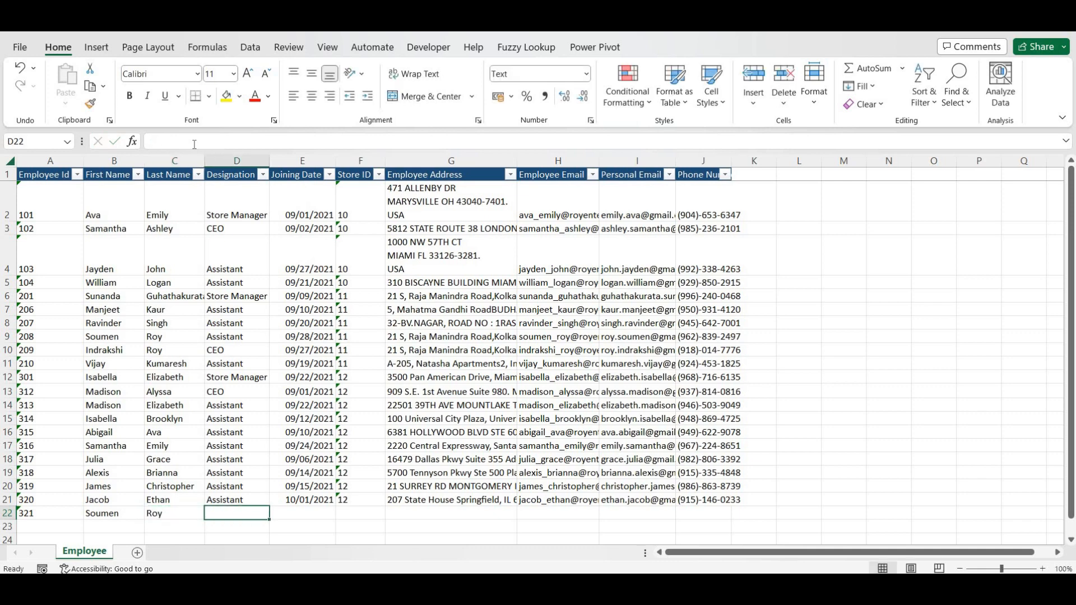
pyautogui.write('Team')
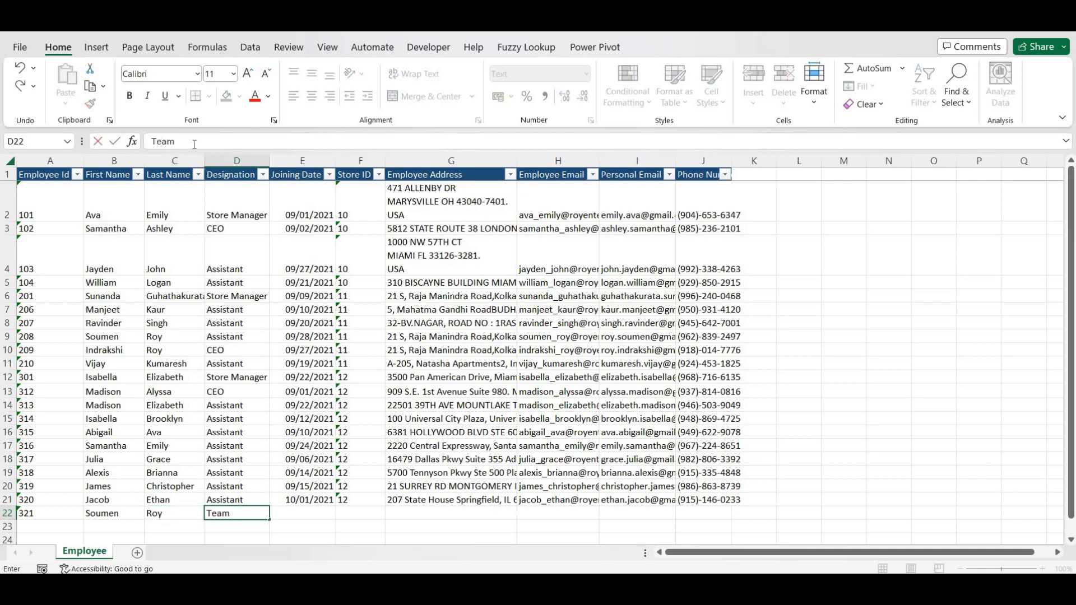
pyautogui.write(' Lead')
pyautogui.press('Tab')
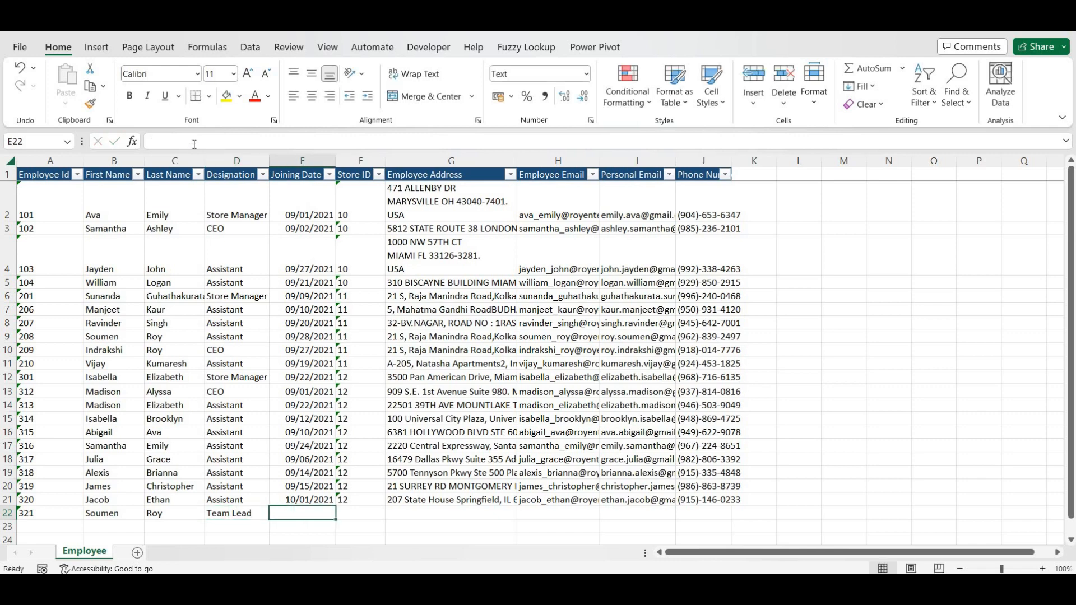
pyautogui.write('01/04/2023')
pyautogui.press('Tab')
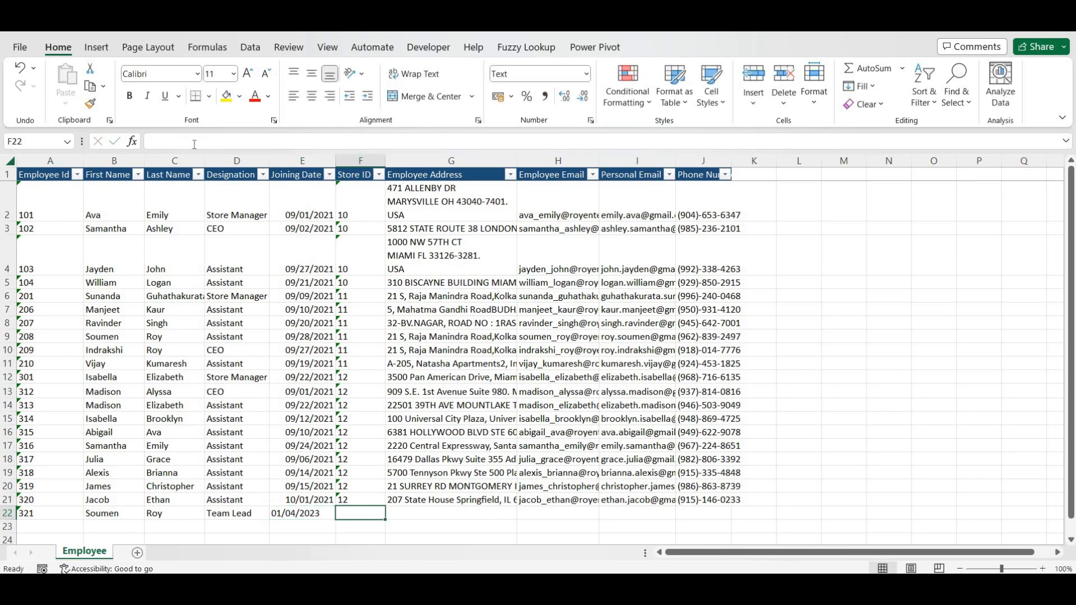
pyautogui.write('10')
pyautogui.press('Tab')
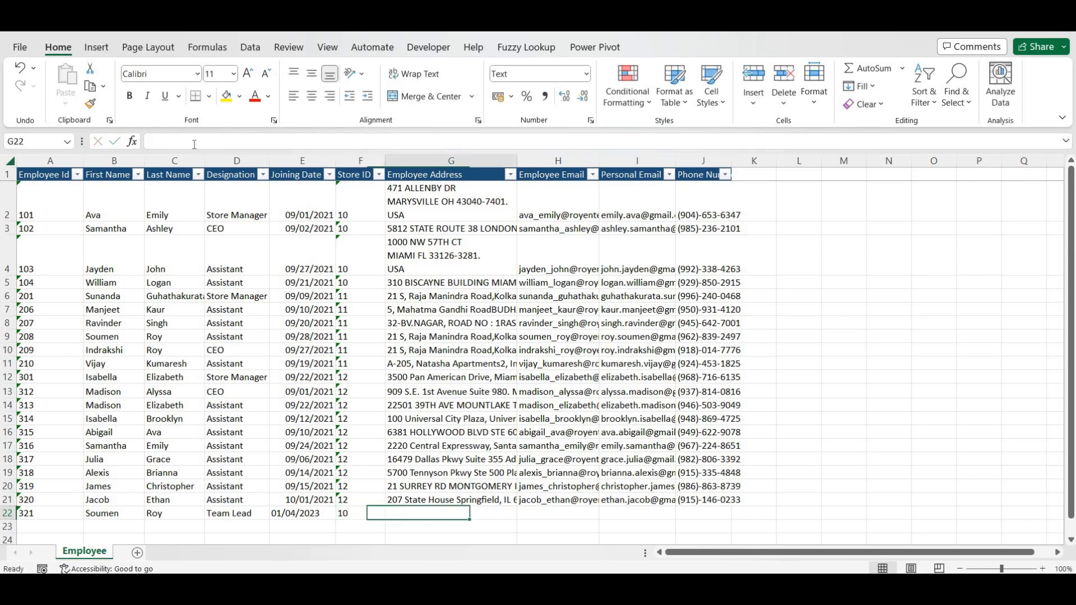
pyautogui.press('Left')
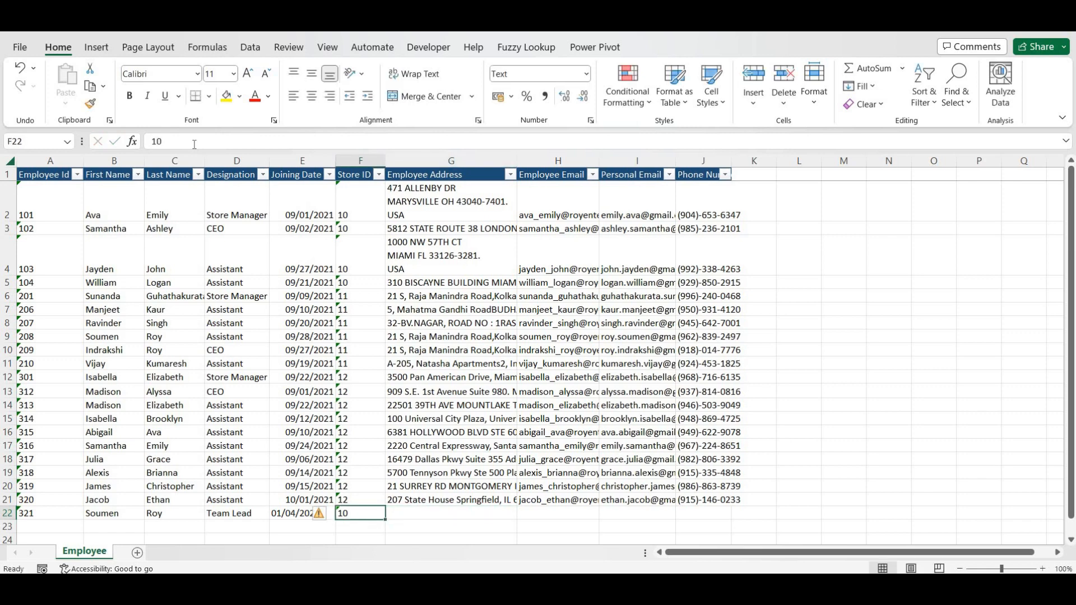
pyautogui.write('12')
pyautogui.press('Tab')
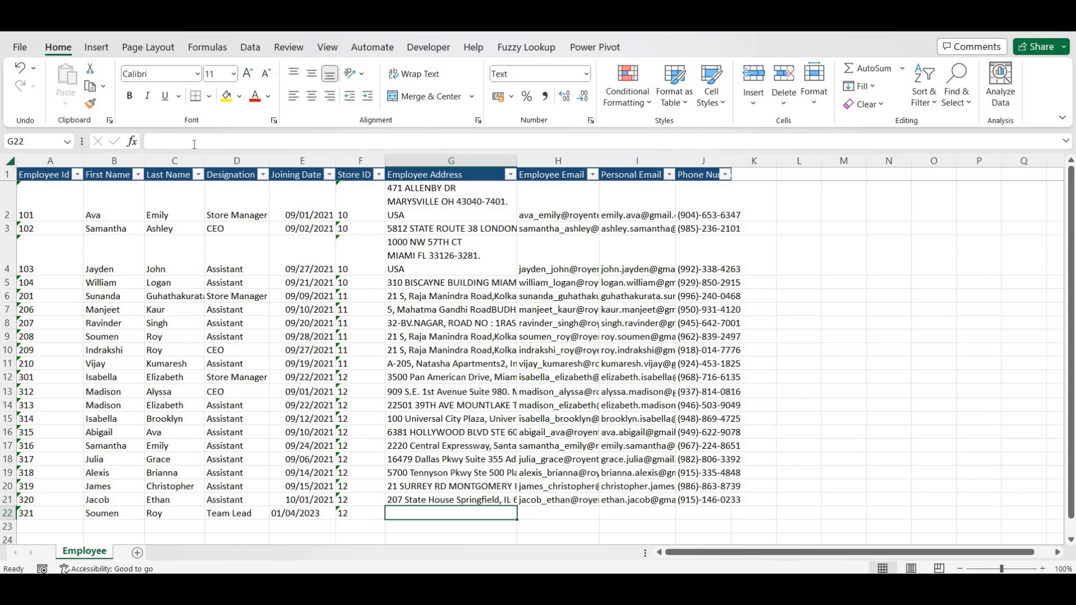
# - Fill the address and email fields with 'as' placeholders, then enter the personal email and phone number
pyautogui.write('as')
pyautogui.press('Tab')
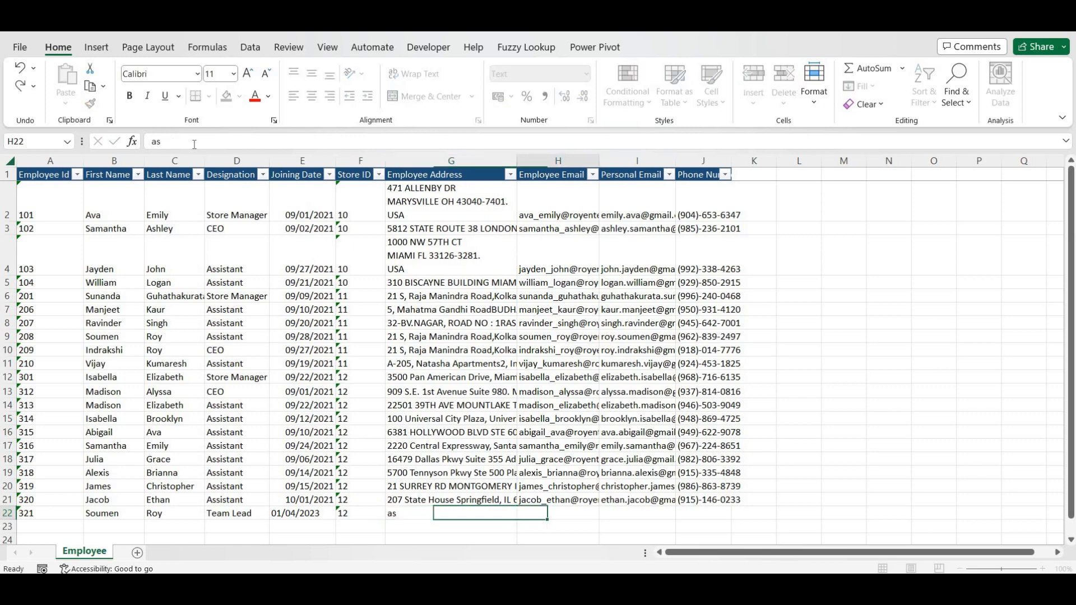
pyautogui.write('as')
pyautogui.press('Tab')
pyautogui.write('as')
pyautogui.press('Tab')
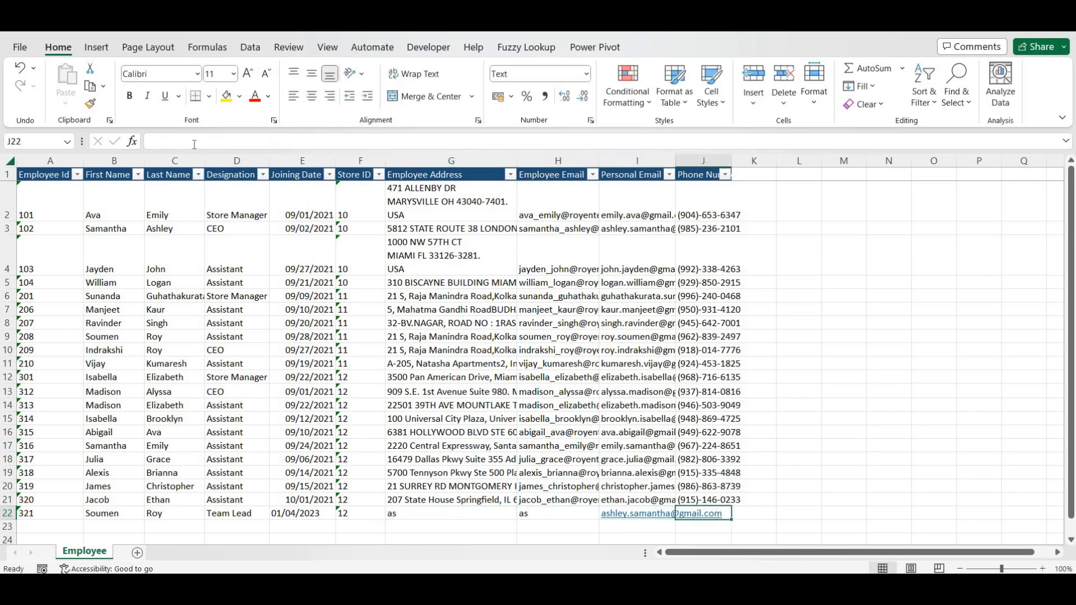
pyautogui.press('Left')
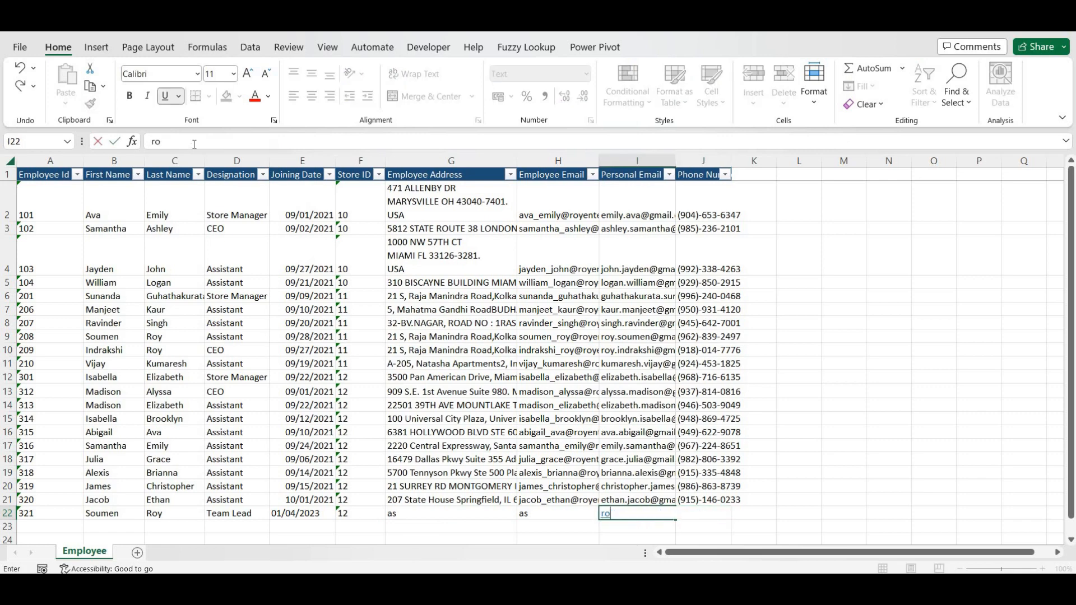
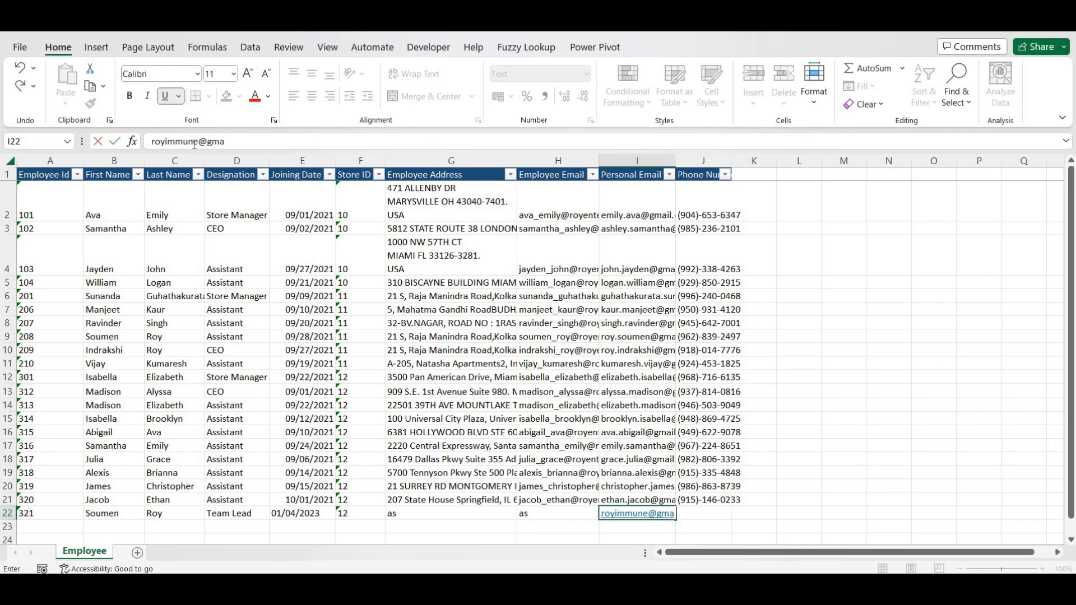
pyautogui.press('Tab')
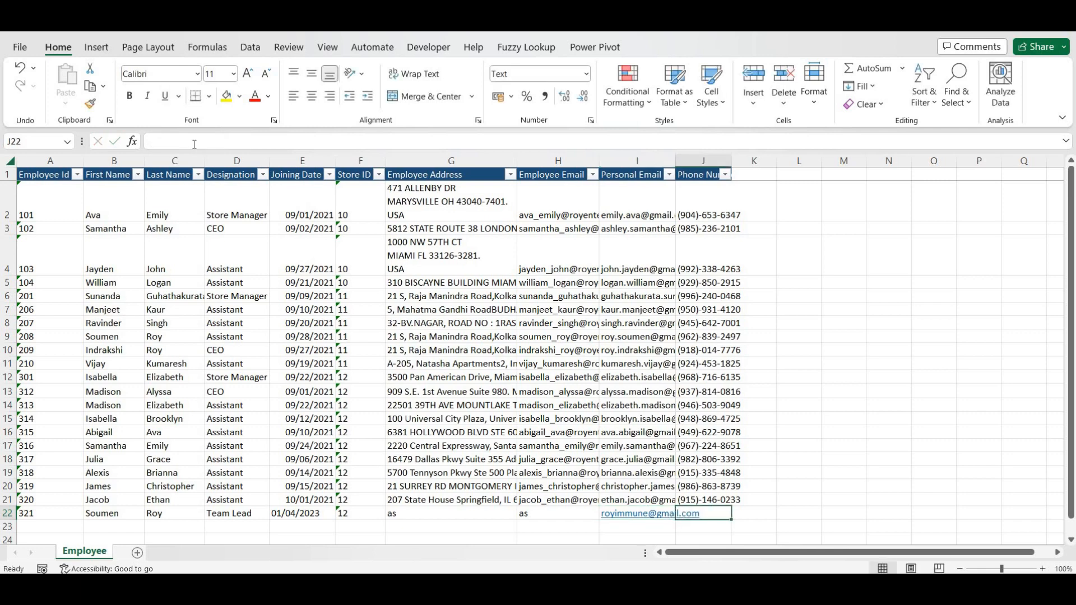
pyautogui.write('123-456-')
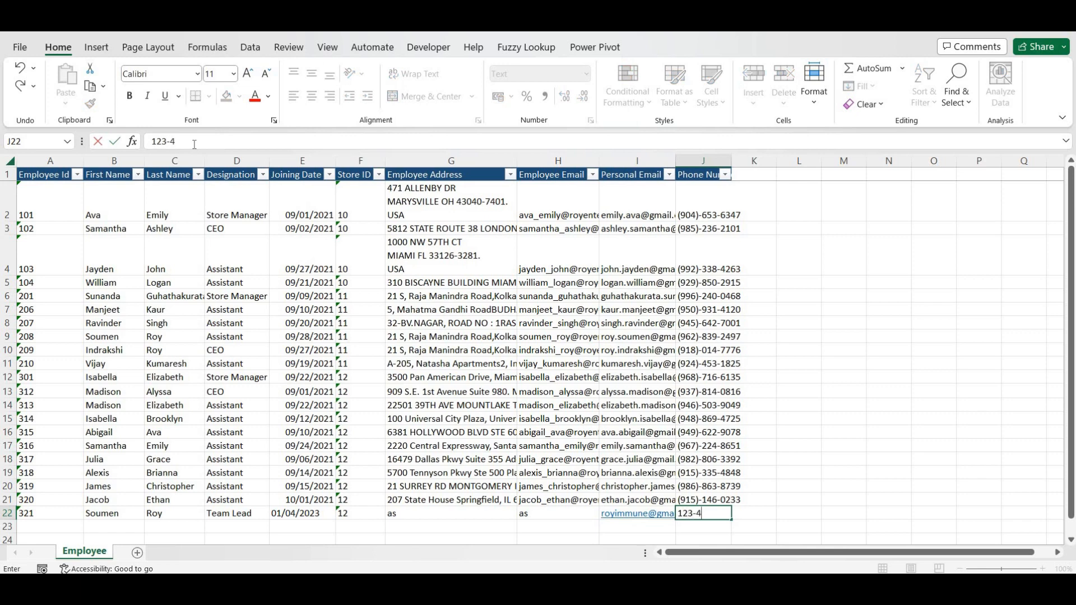
pyautogui.write('789')
pyautogui.press('Up')
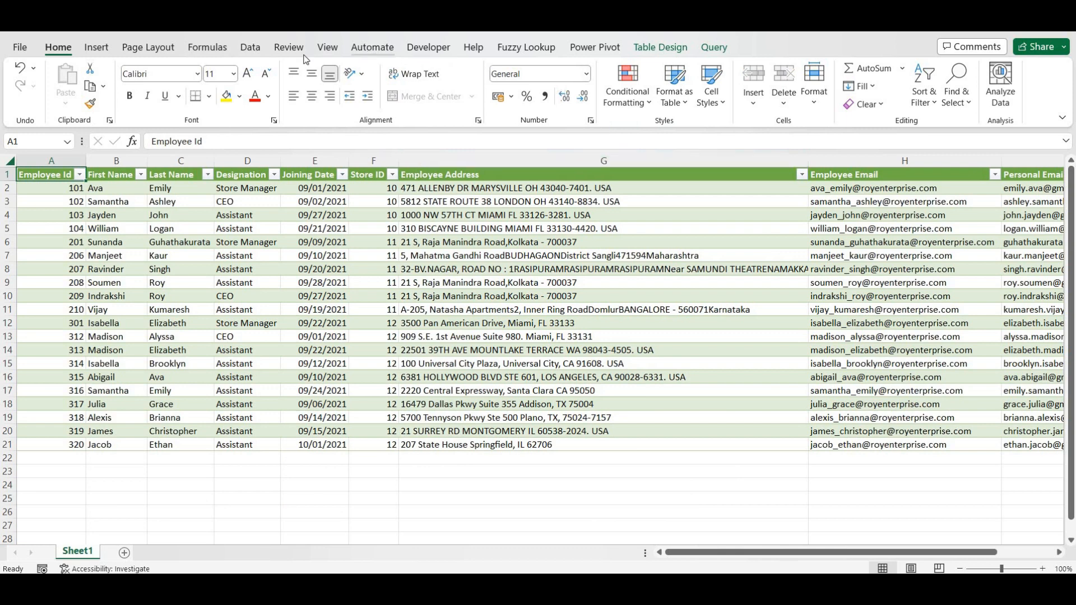
# - Show Queries & Connections from the Data tab and refresh the EmployeeTable query
pyautogui.click(254, 51)
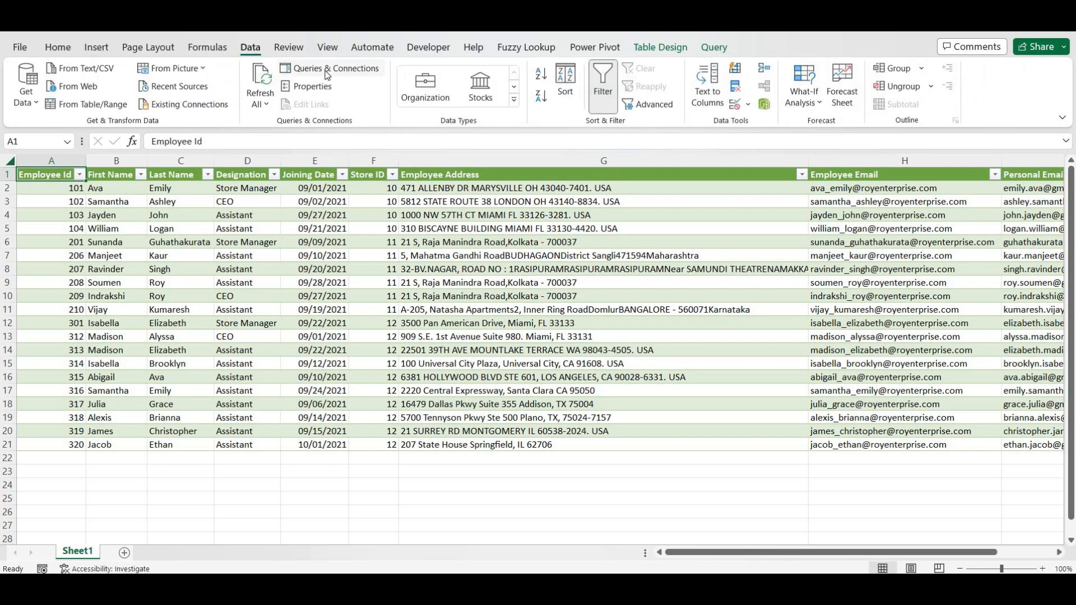
pyautogui.click(328, 75)
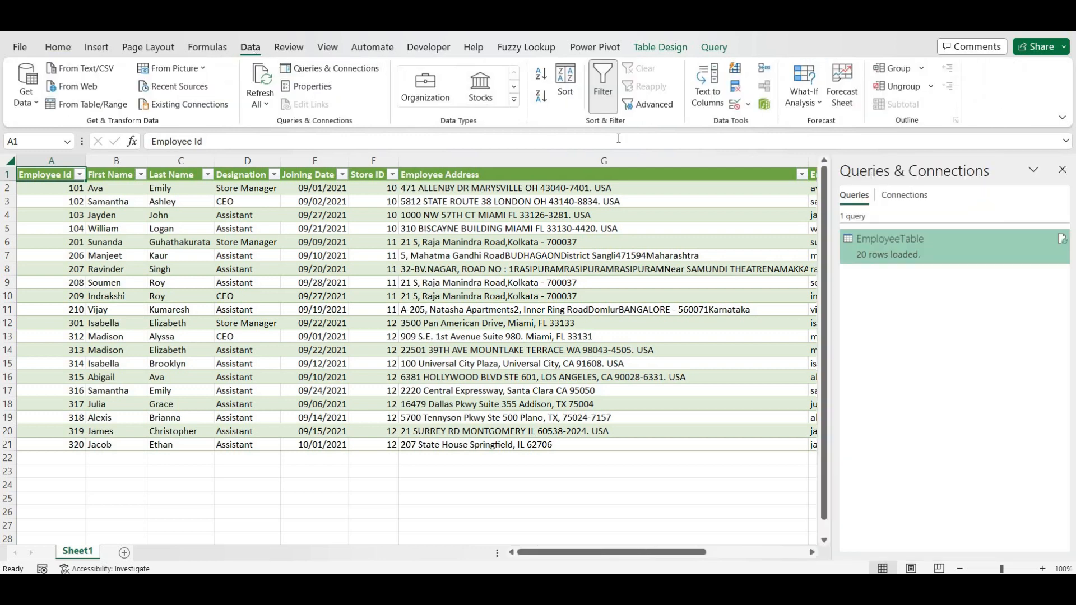
pyautogui.click(1063, 247)
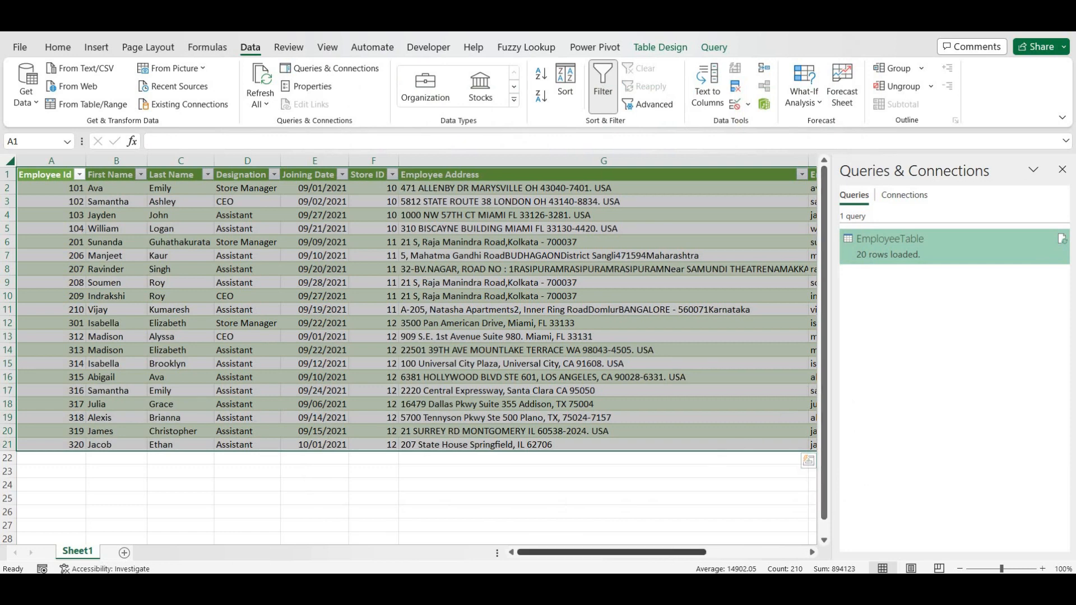
# - Switch to the query workbook, run Refresh All, and close the Queries & Connections pane
pyautogui.moveTo(575, 589)
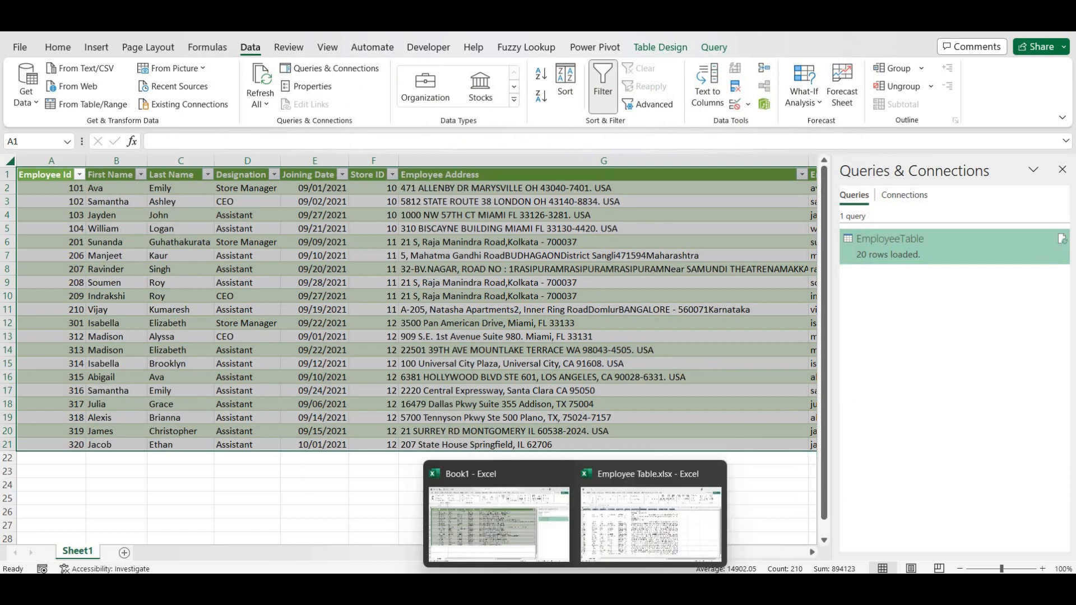
pyautogui.click(611, 536)
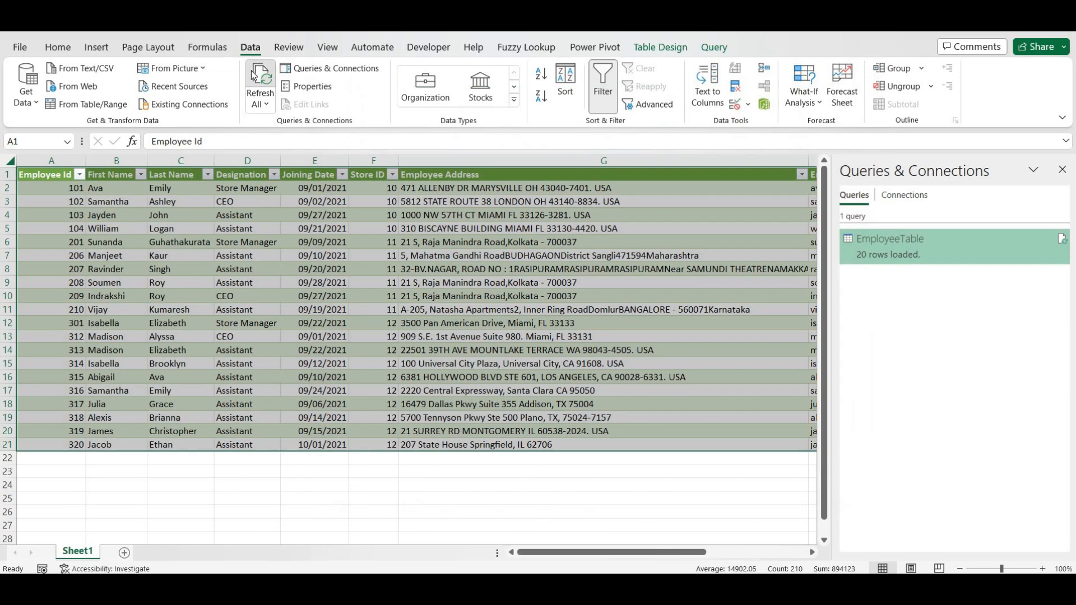
pyautogui.click(255, 76)
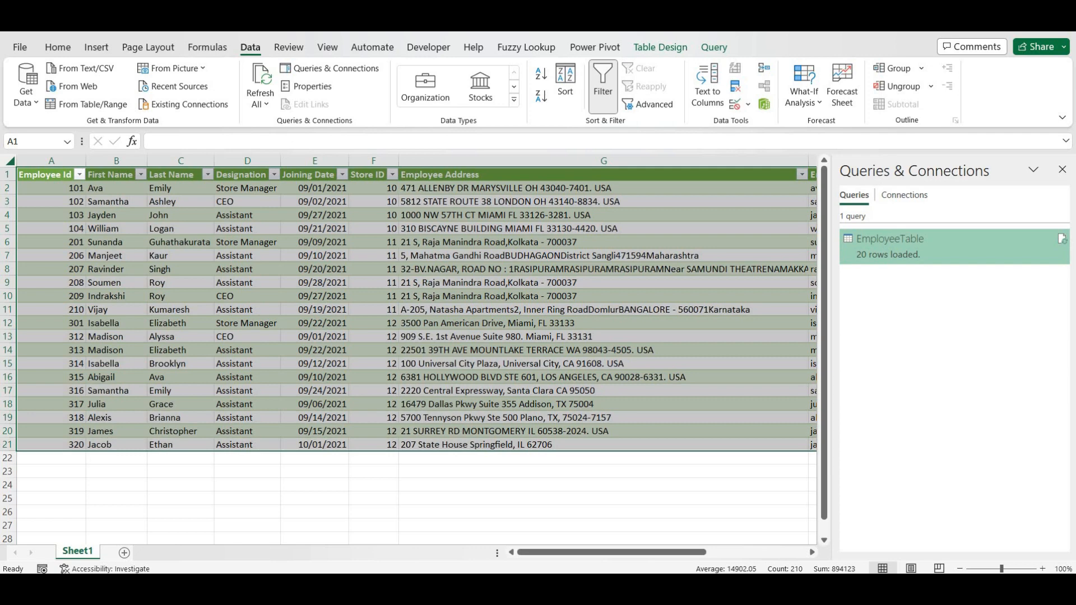
pyautogui.click(1059, 170)
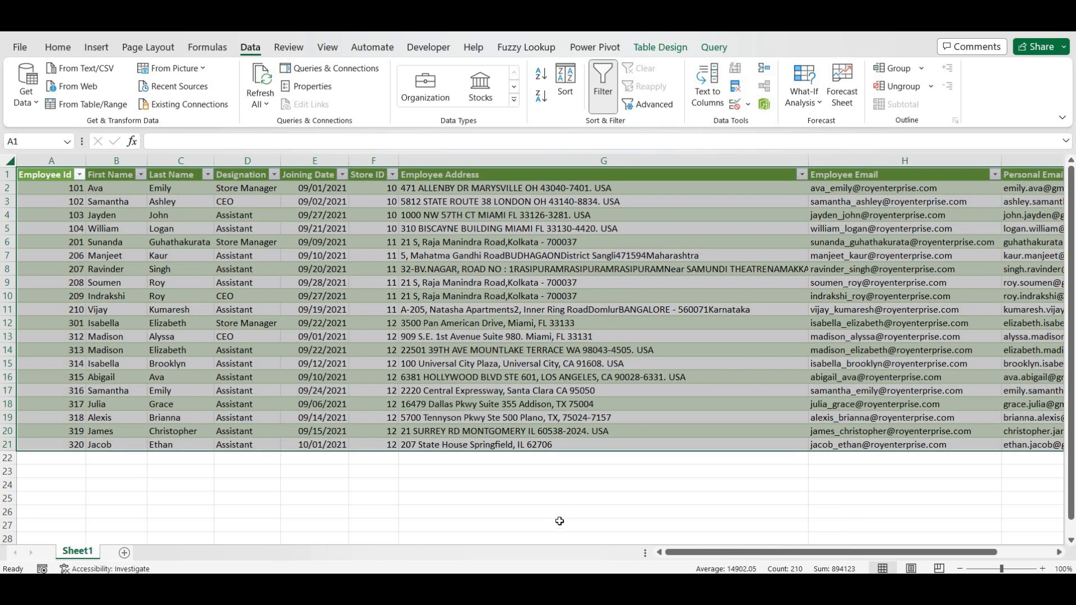
pyautogui.moveTo(482, 589)
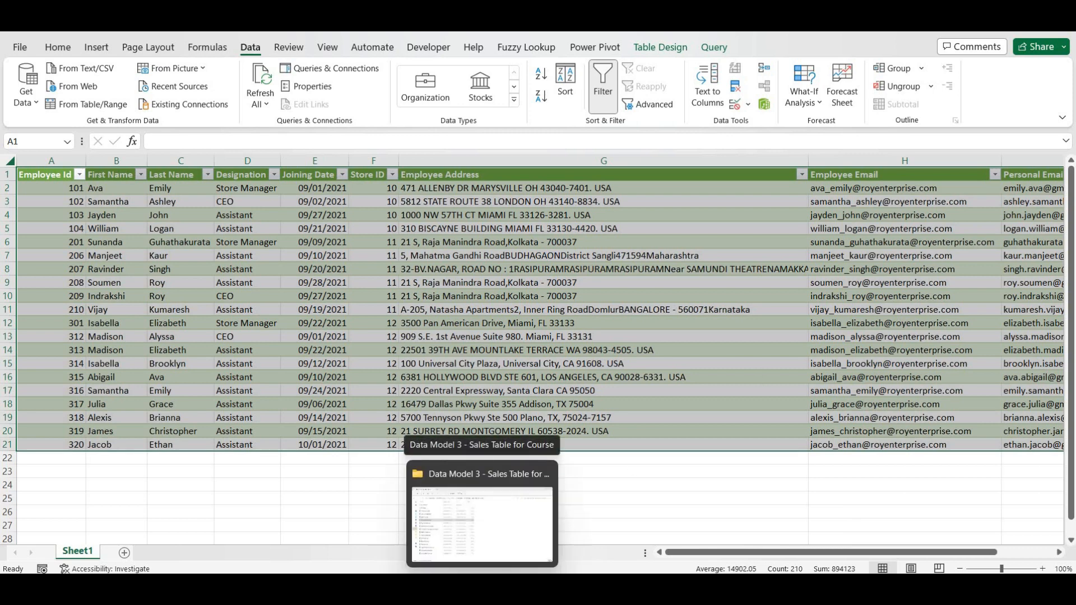
# - Save the query workbook as PQ_Creating Connection.xlsx and switch over to File Explorer
pyautogui.click(482, 588)
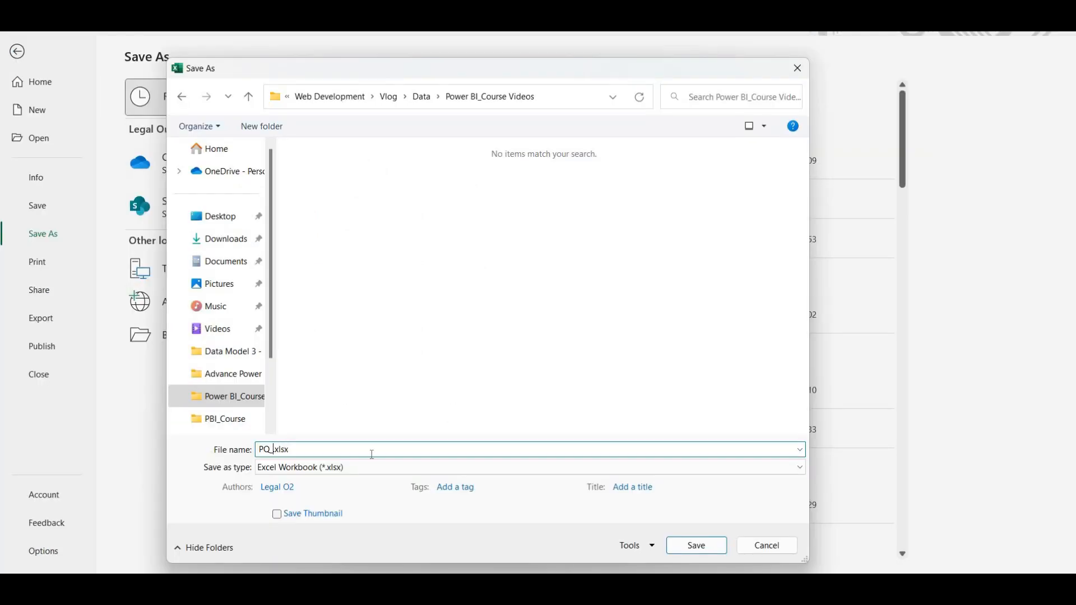
pyautogui.write('Creating Connection')
pyautogui.press('Return')
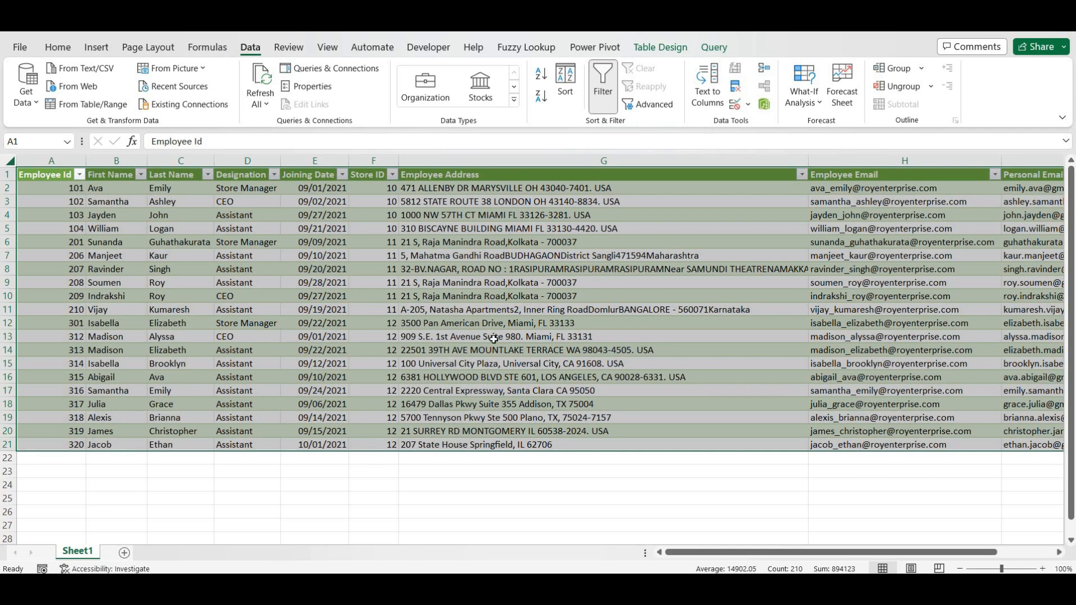
pyautogui.click(494, 339)
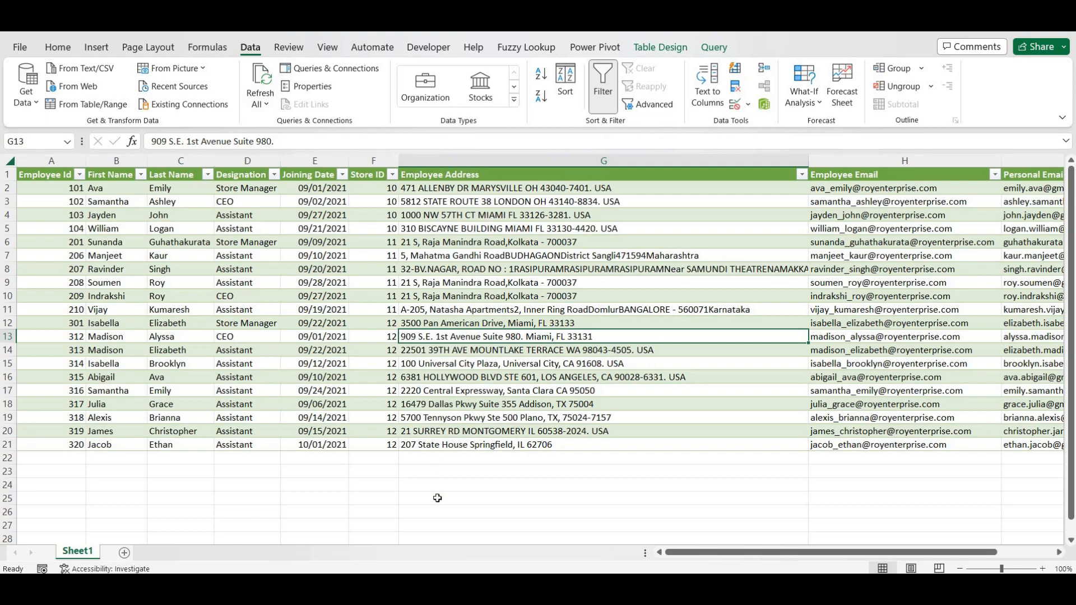
pyautogui.hotkey('alt', 'Tab')
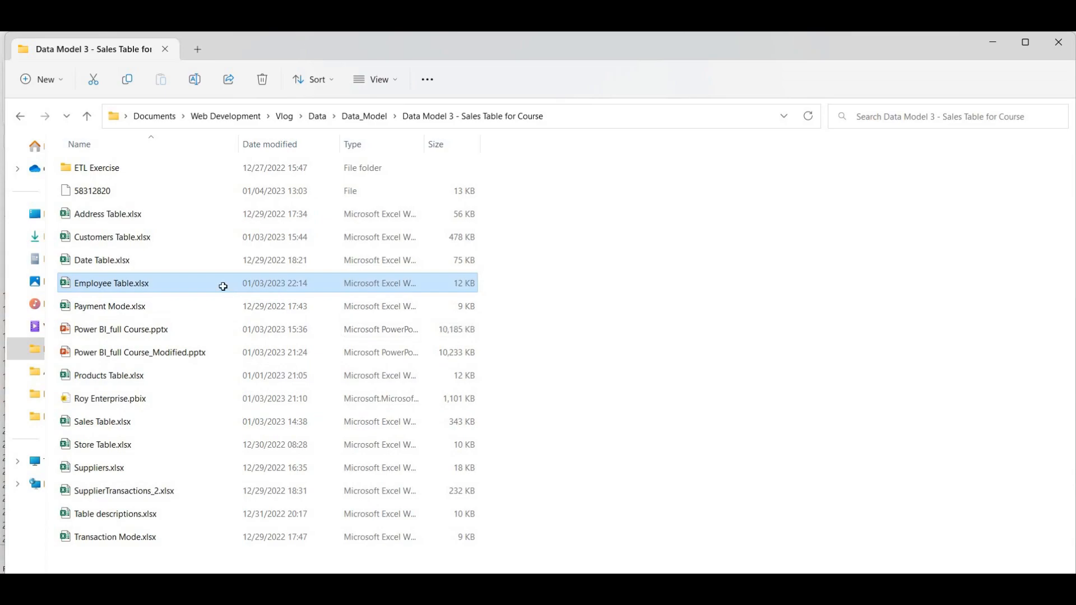
# - Enter employee 321's first and last name, Team Lead designation, 01/04/2023 joining date and store 12
pyautogui.doubleClick(223, 287)
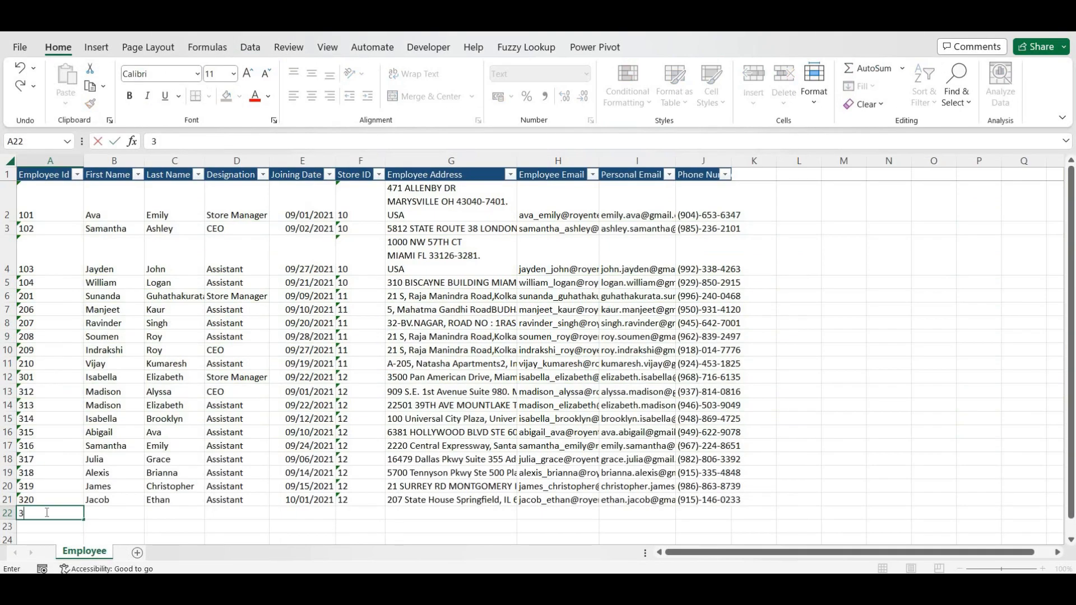
pyautogui.write('321')
pyautogui.press('Tab')
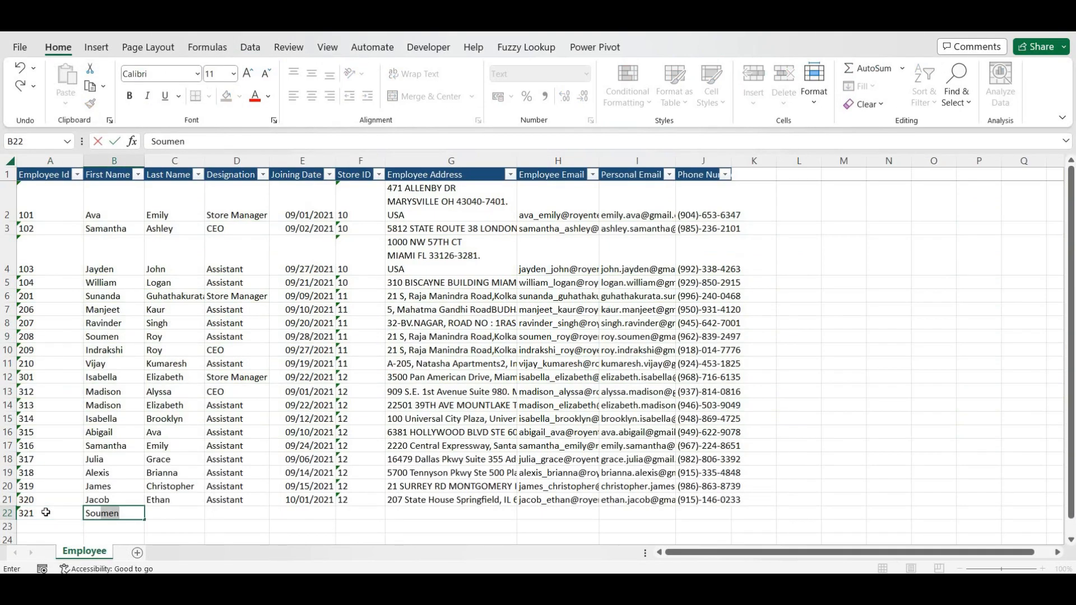
pyautogui.press('Tab')
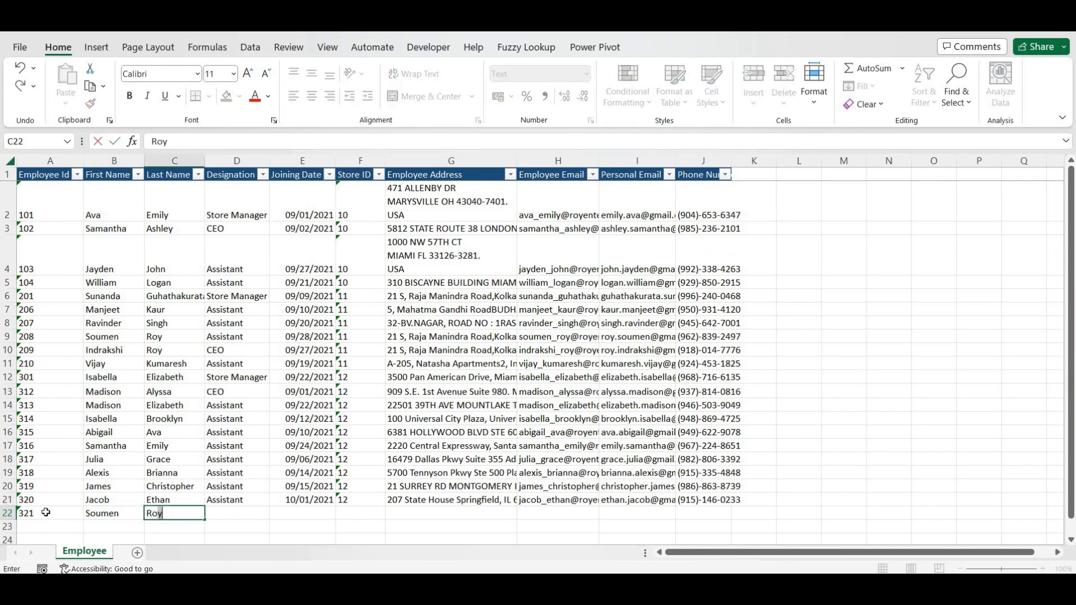
pyautogui.press('Tab')
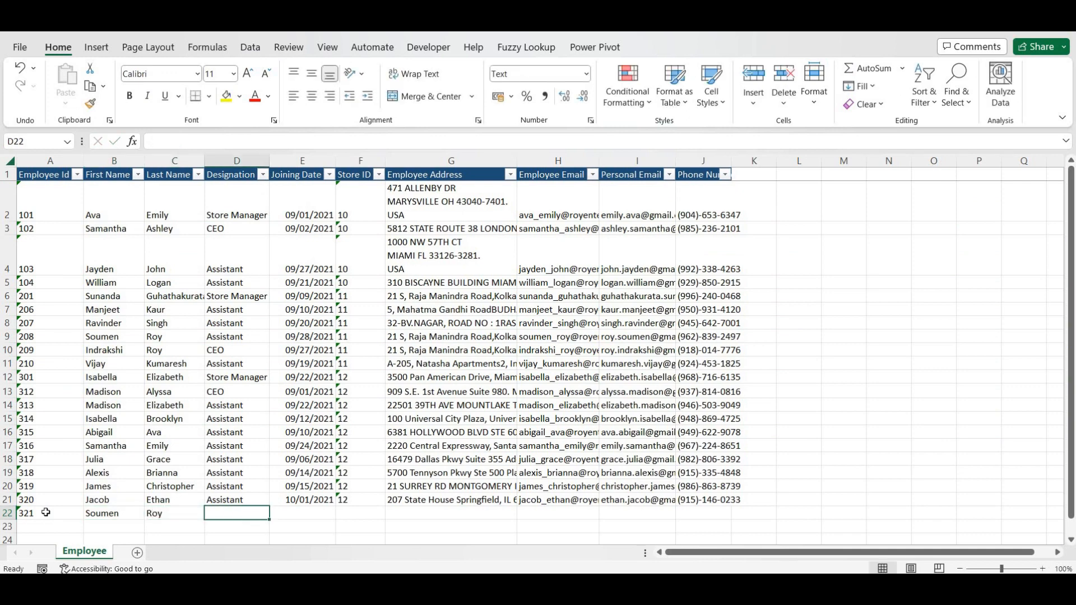
pyautogui.write('T')
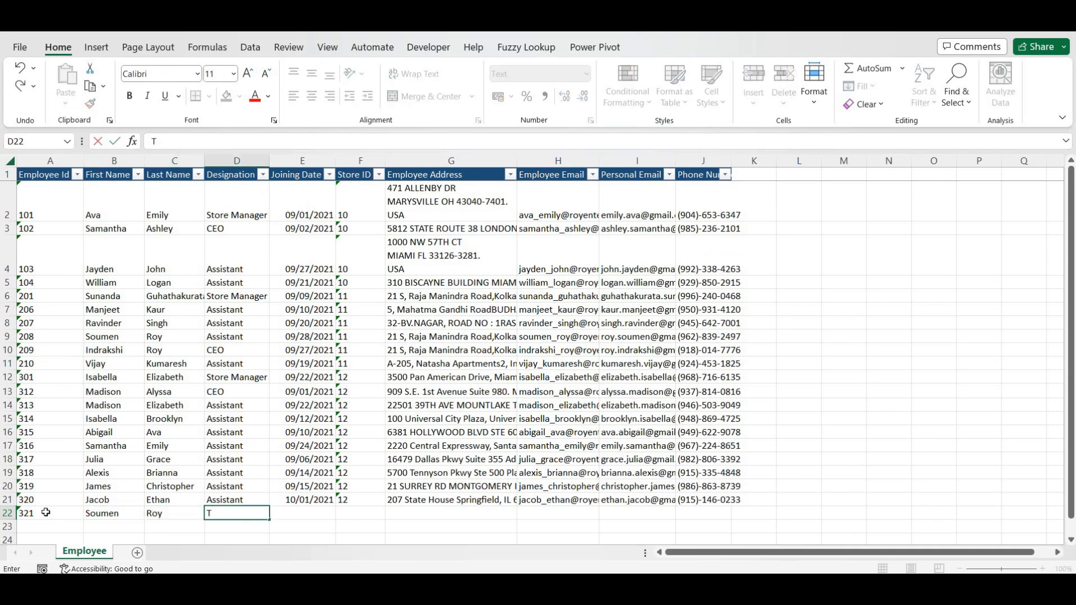
pyautogui.write('eam Lead')
pyautogui.press('Tab')
pyautogui.write('01')
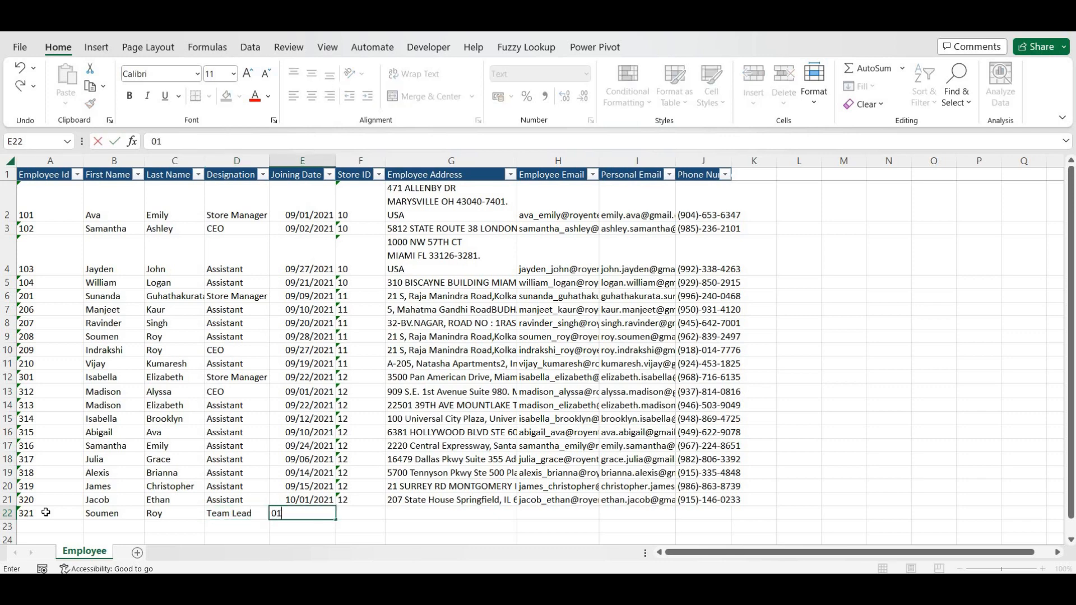
pyautogui.write('/04/2023')
pyautogui.press('Tab')
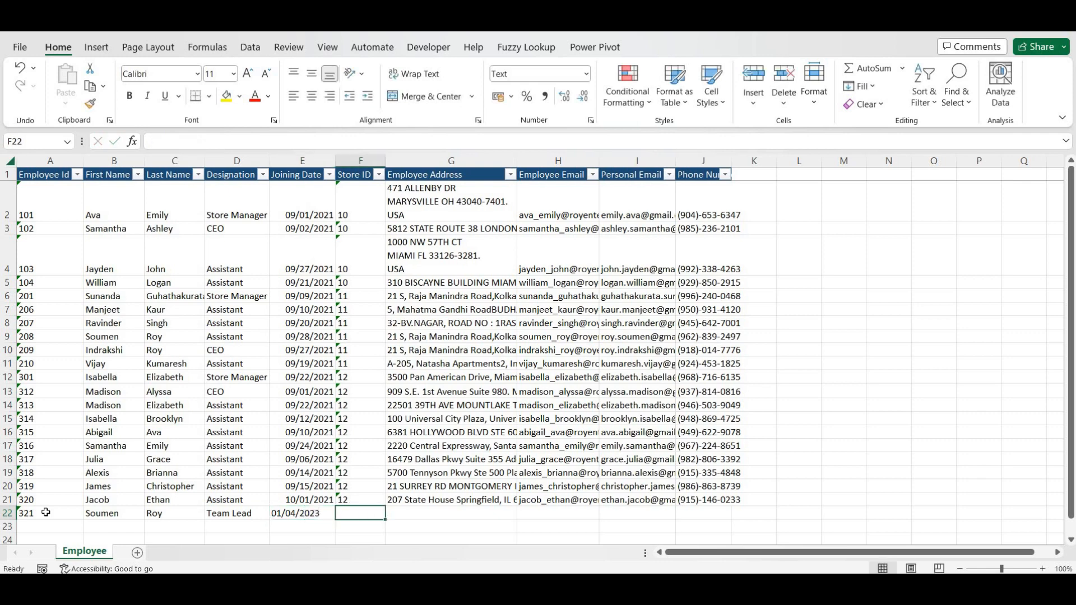
pyautogui.write('12')
pyautogui.press('Tab')
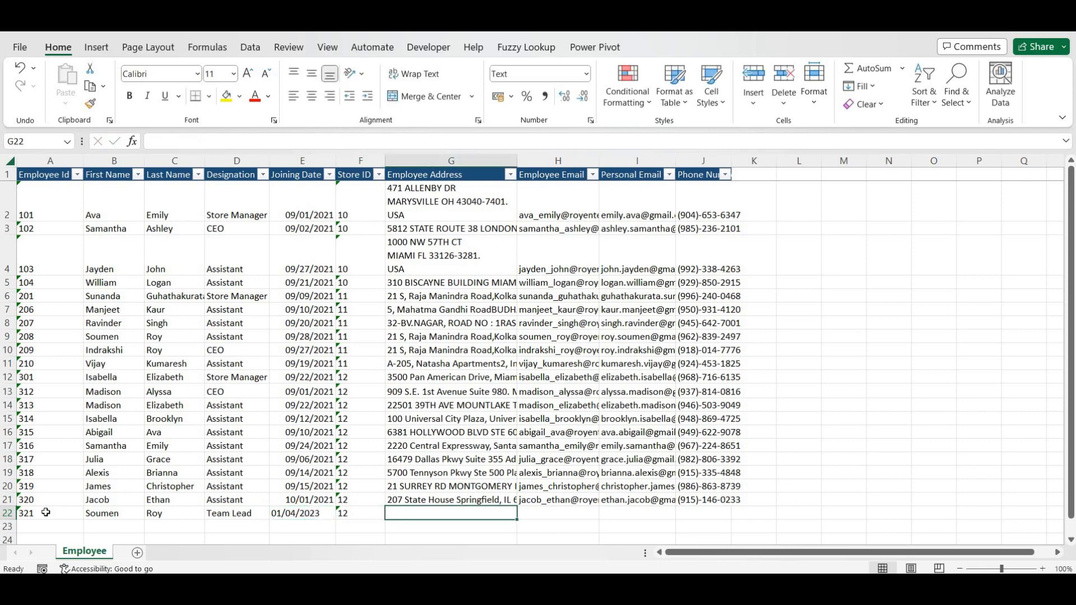
# - Fill in a placeholder address and work e-mail, the personal e-mail and a corrected phone number, then select the data
pyautogui.write('as')
pyautogui.press('Tab')
pyautogui.write('as')
pyautogui.press('Tab')
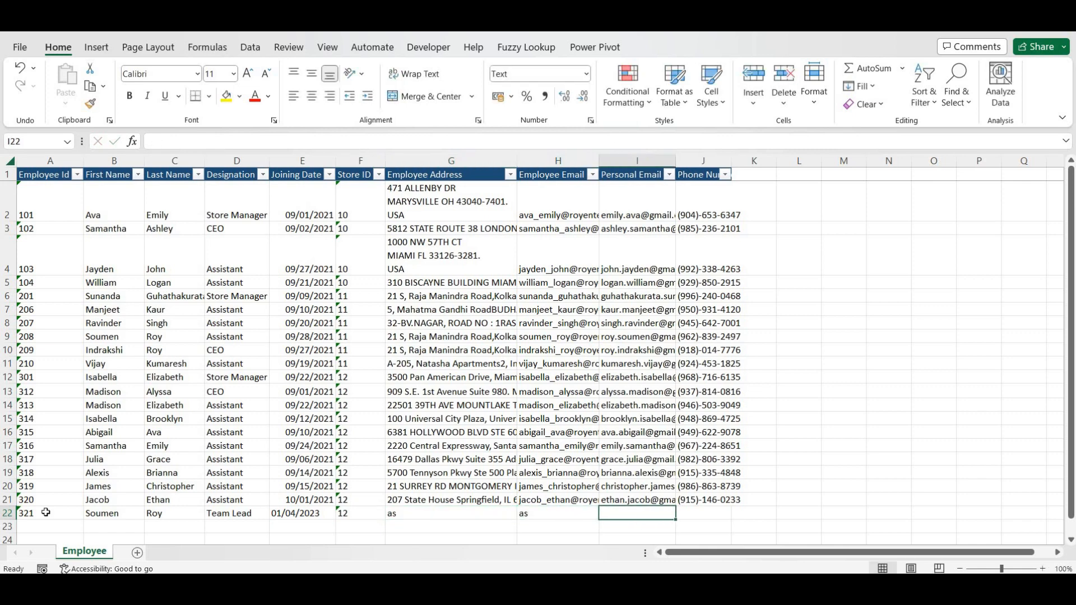
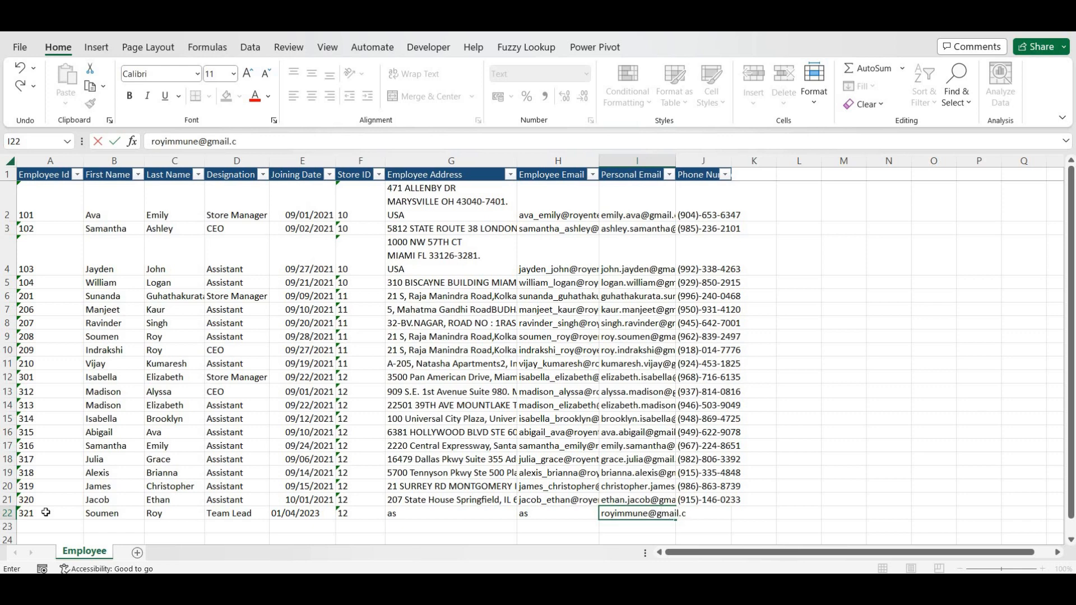
pyautogui.press('Tab')
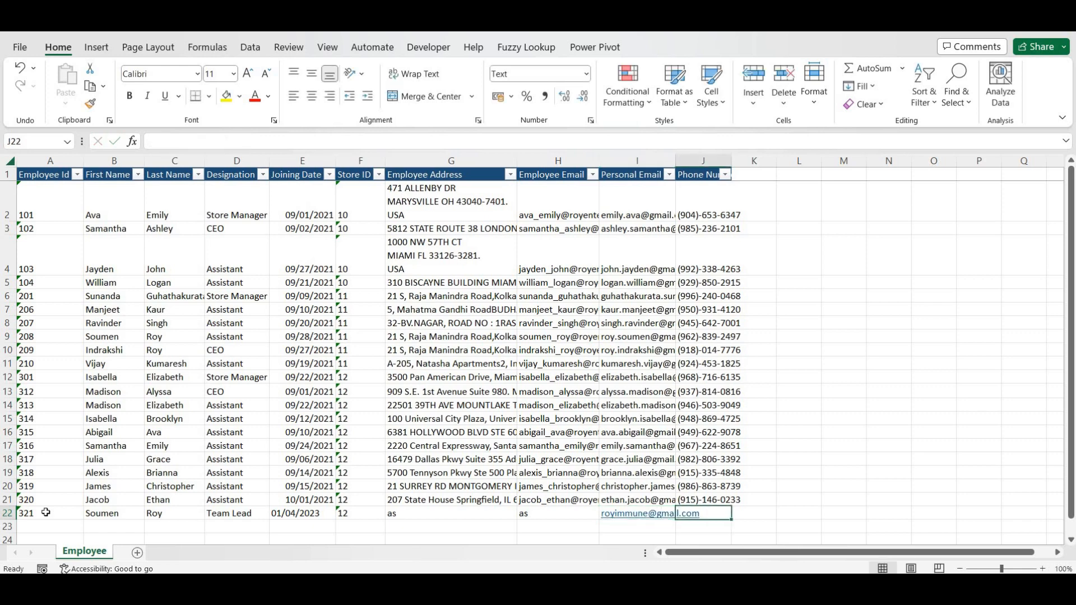
pyautogui.write('12')
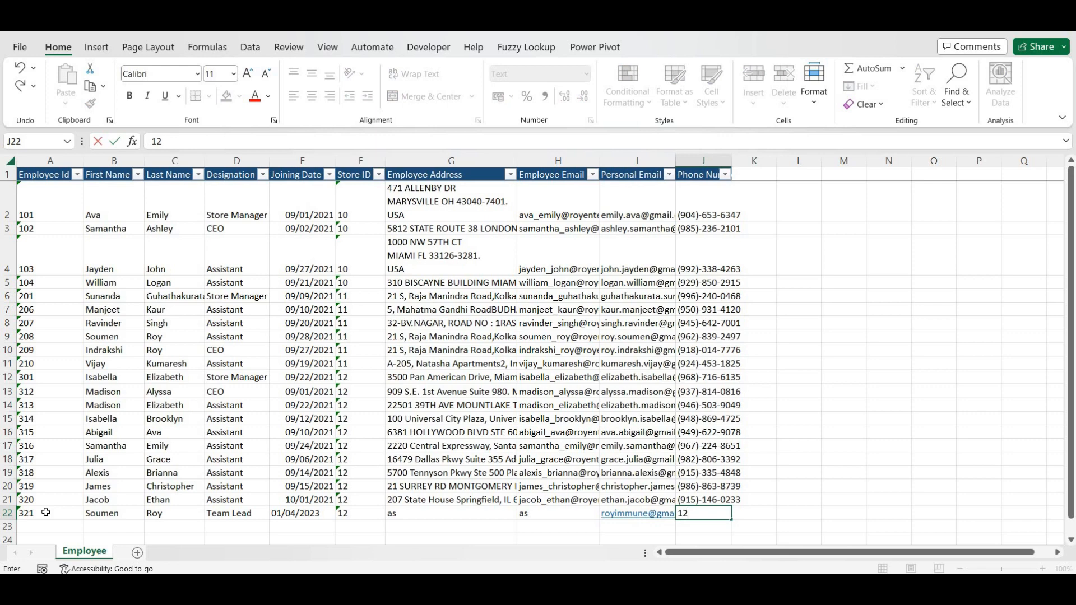
pyautogui.write('9-456-789')
pyautogui.press('Up')
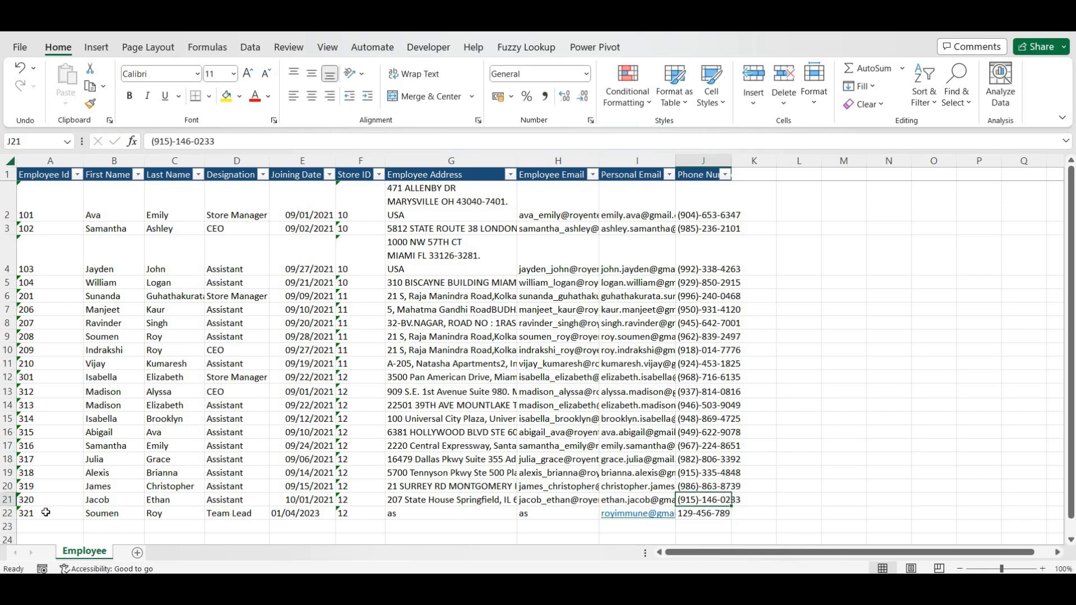
pyautogui.press('Down')
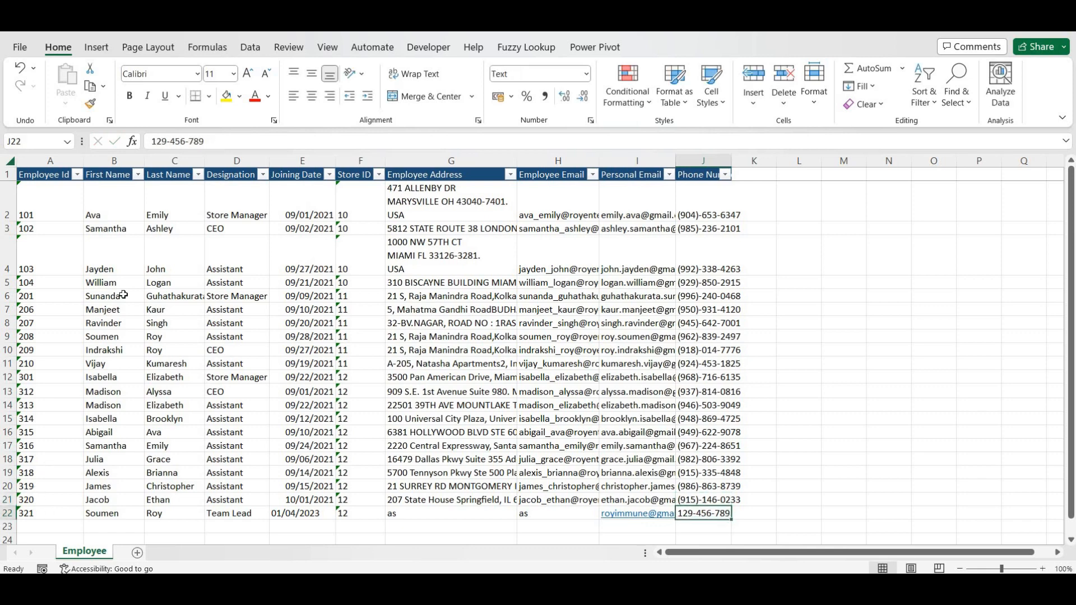
pyautogui.click(249, 138)
pyautogui.write('0')
pyautogui.press('Return')
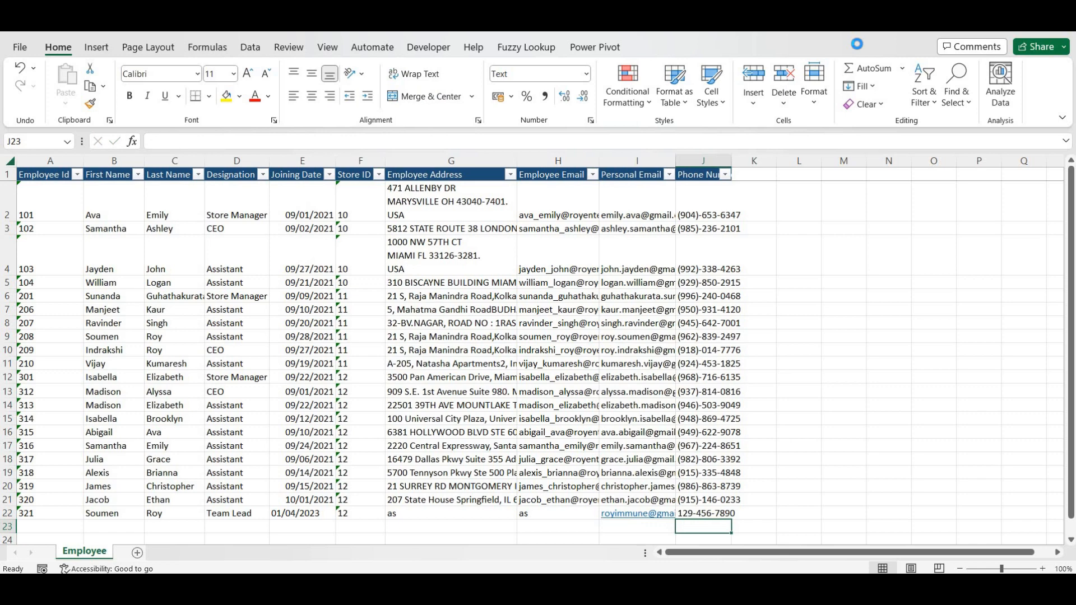
pyautogui.click(187, 255)
pyautogui.hotkey('ctrl', 'a')
pyautogui.hotkey('ctrl', 'a')
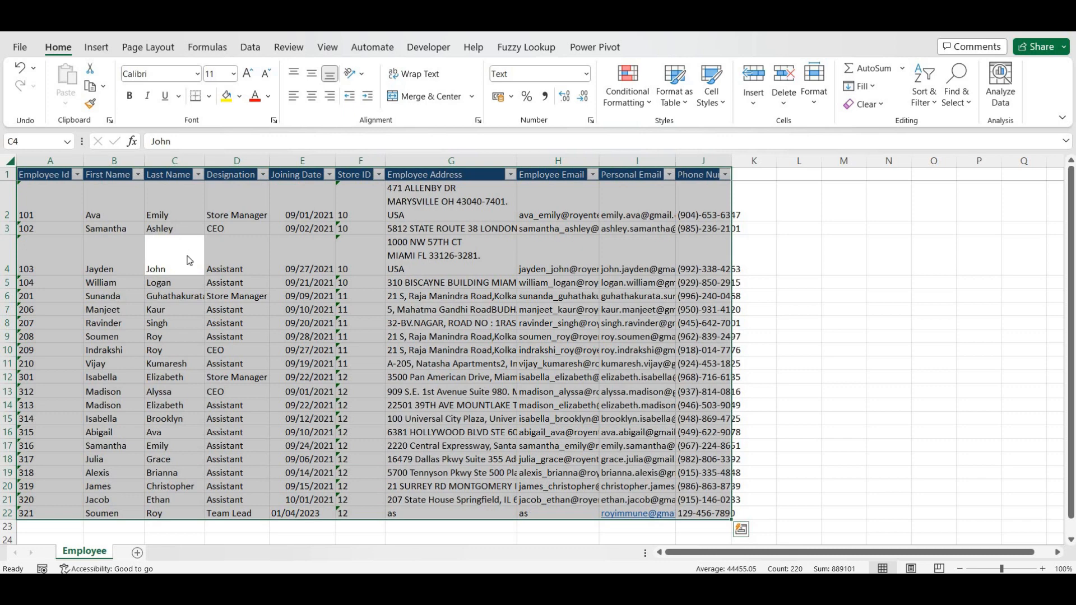
# - Convert the employee range A1:J22 into a table with headers and return to PQ_Creating Connection
pyautogui.hotkey('ctrl', 't')
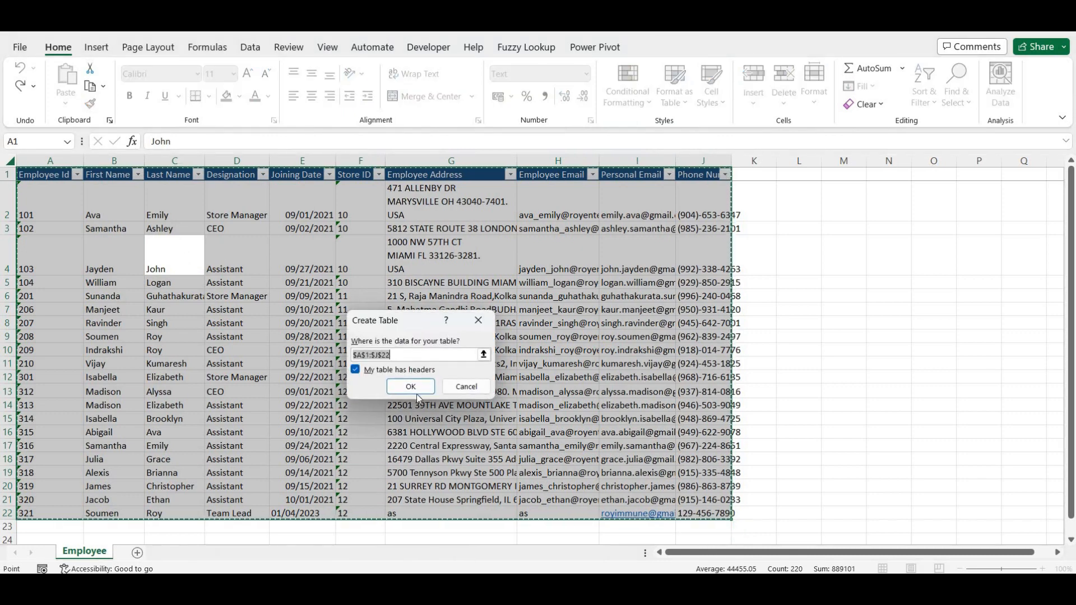
pyautogui.click(421, 391)
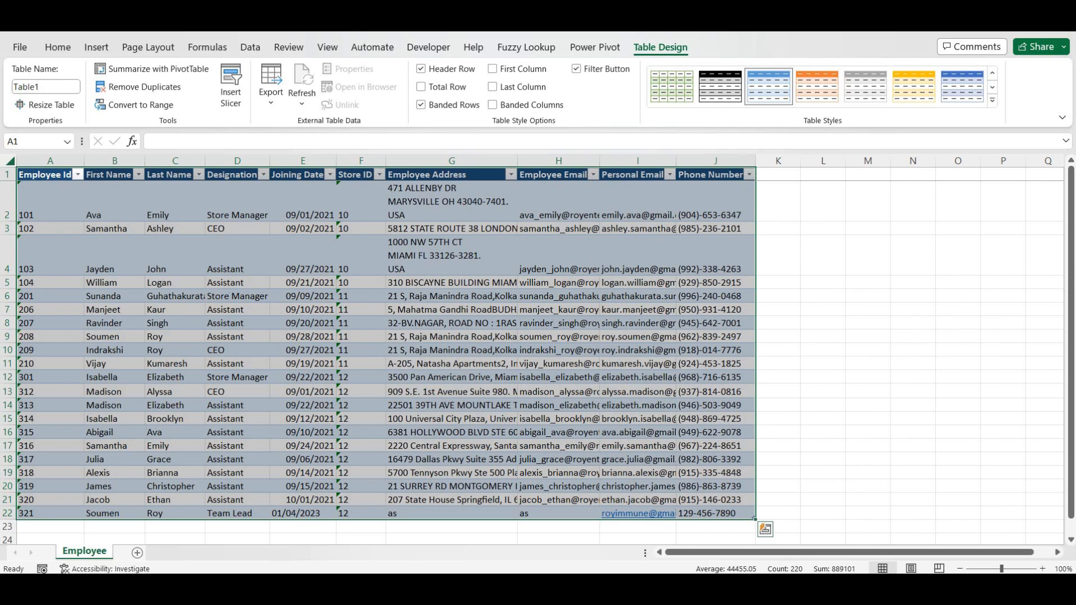
pyautogui.moveTo(575, 586)
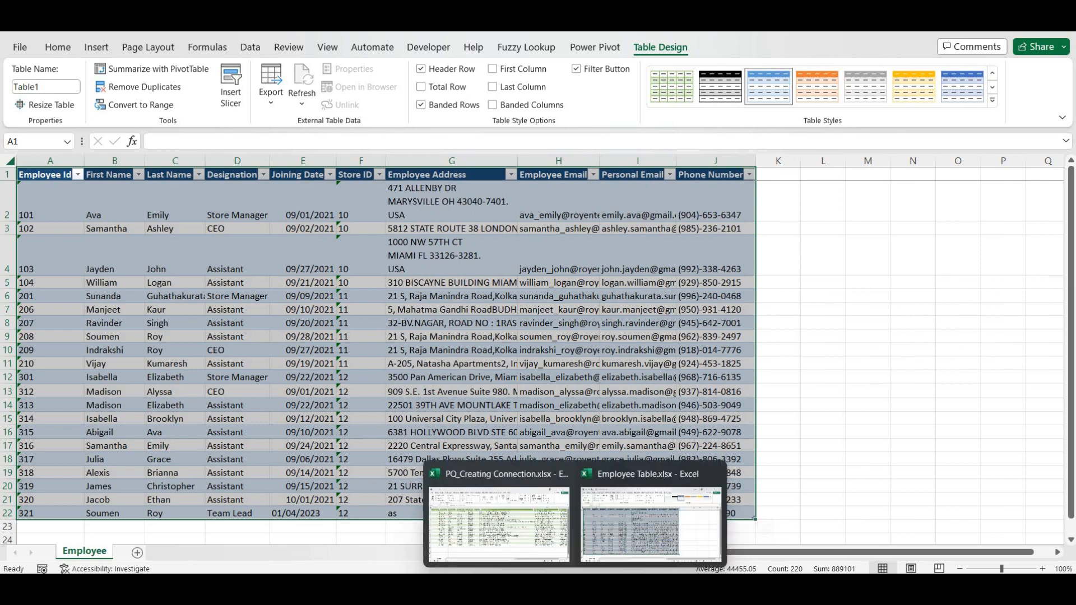
pyautogui.click(535, 520)
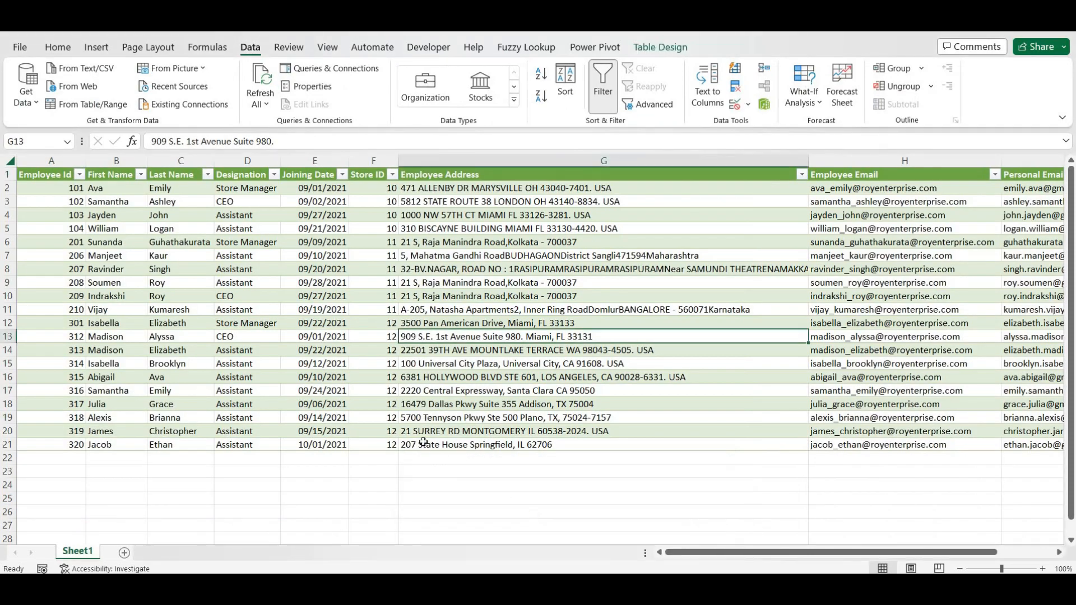
# - Refresh all connections and then the EmployeeTable query from the Queries & Connections pane
pyautogui.hotkey('ctrl', 'Up')
pyautogui.hotkey('ctrl', 'Left')
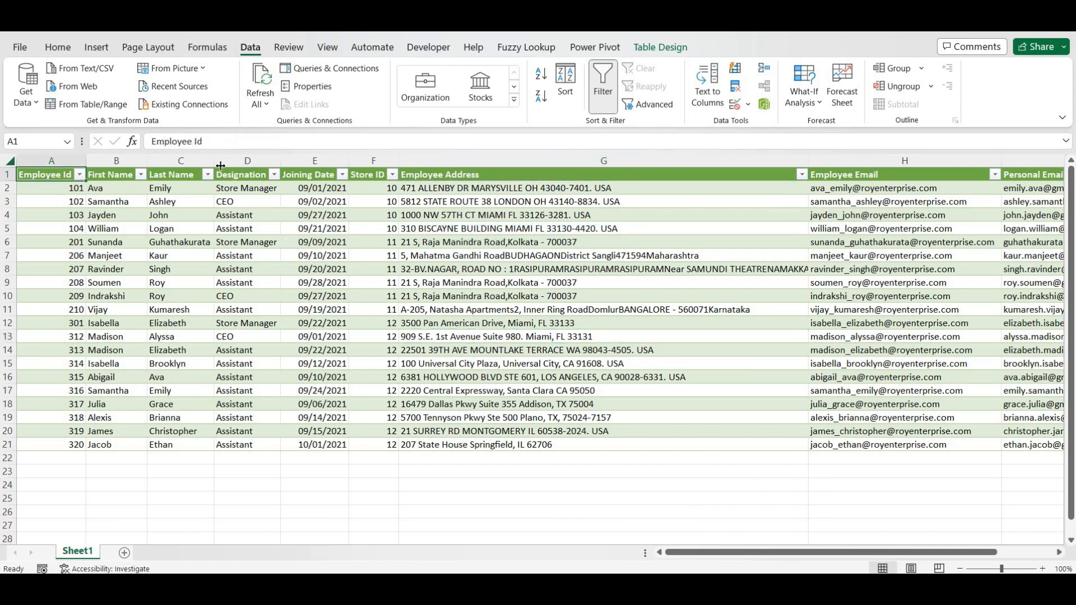
pyautogui.click(260, 77)
pyautogui.click(341, 73)
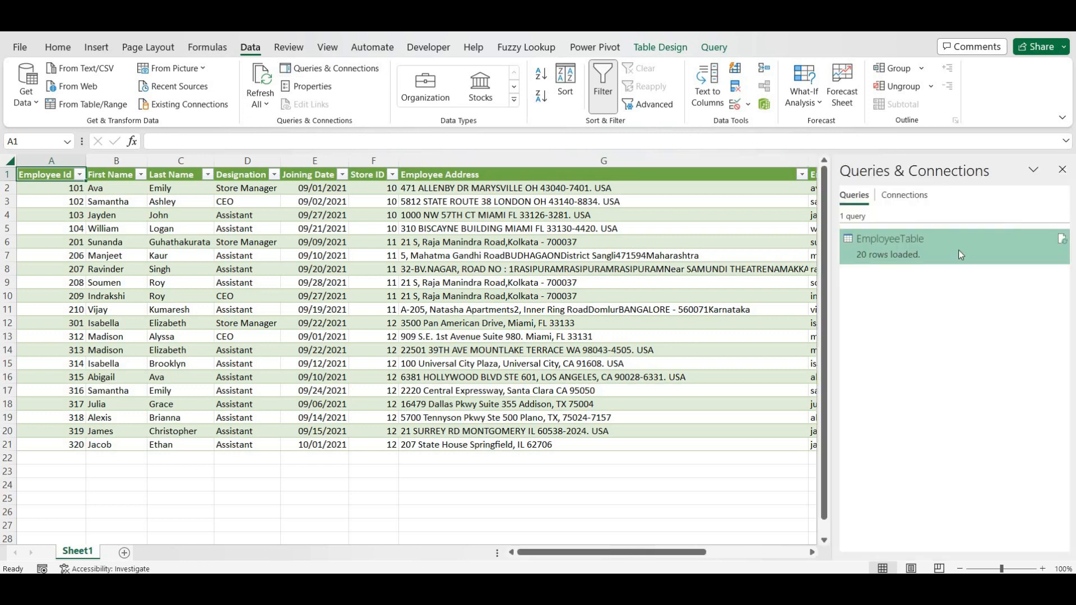
pyautogui.moveTo(1003, 253)
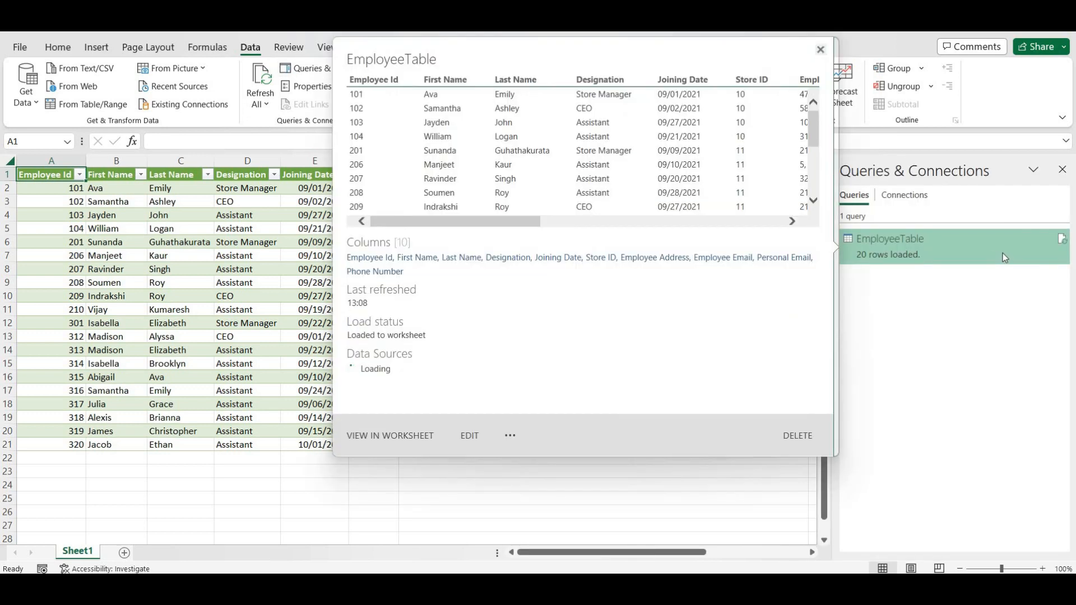
pyautogui.click(1063, 241)
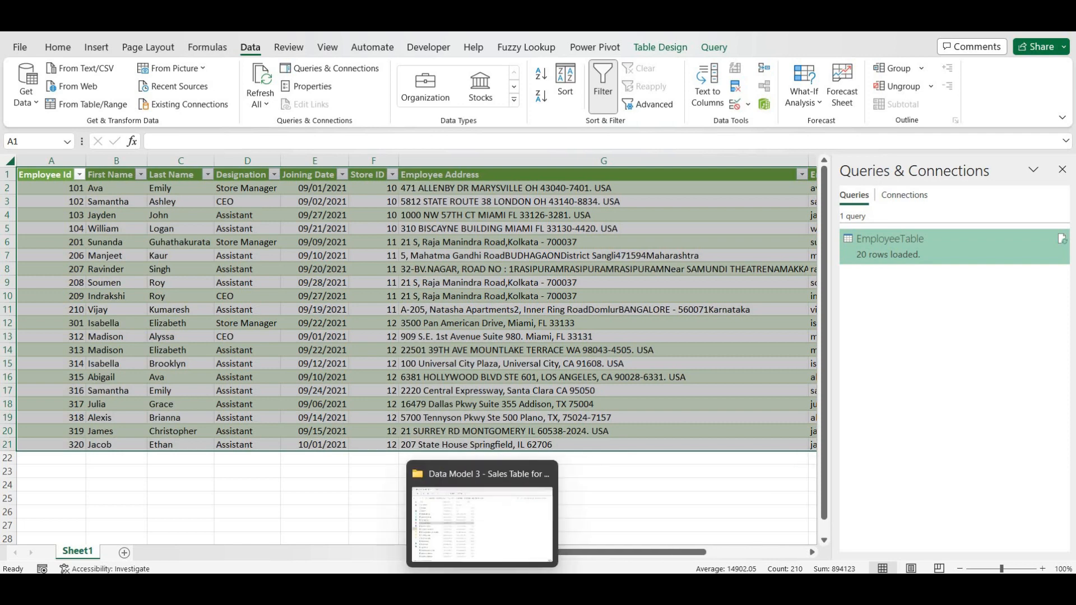
pyautogui.moveTo(575, 589)
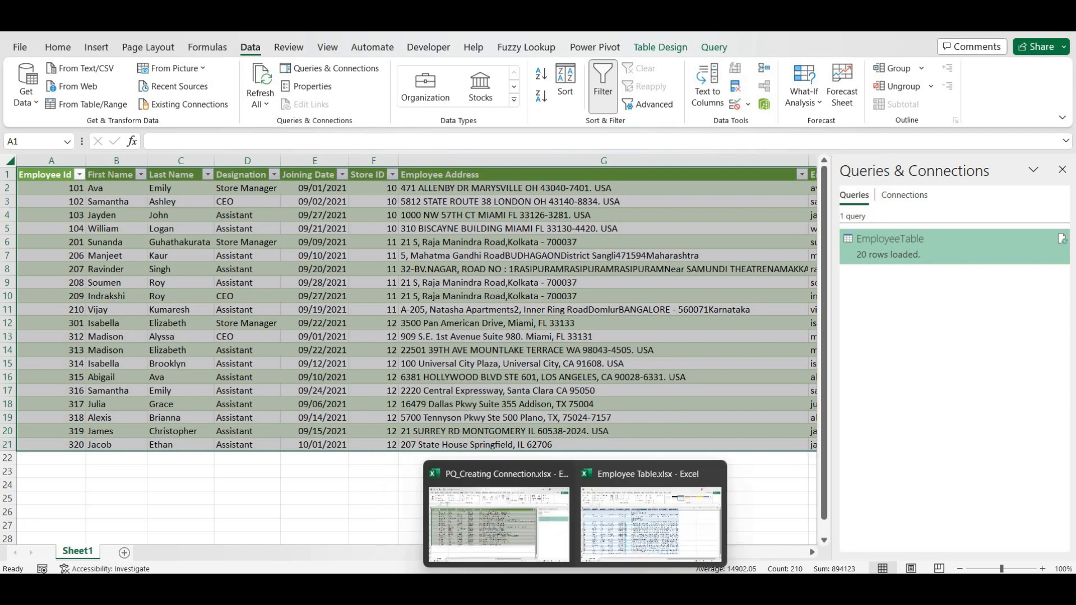
pyautogui.click(619, 510)
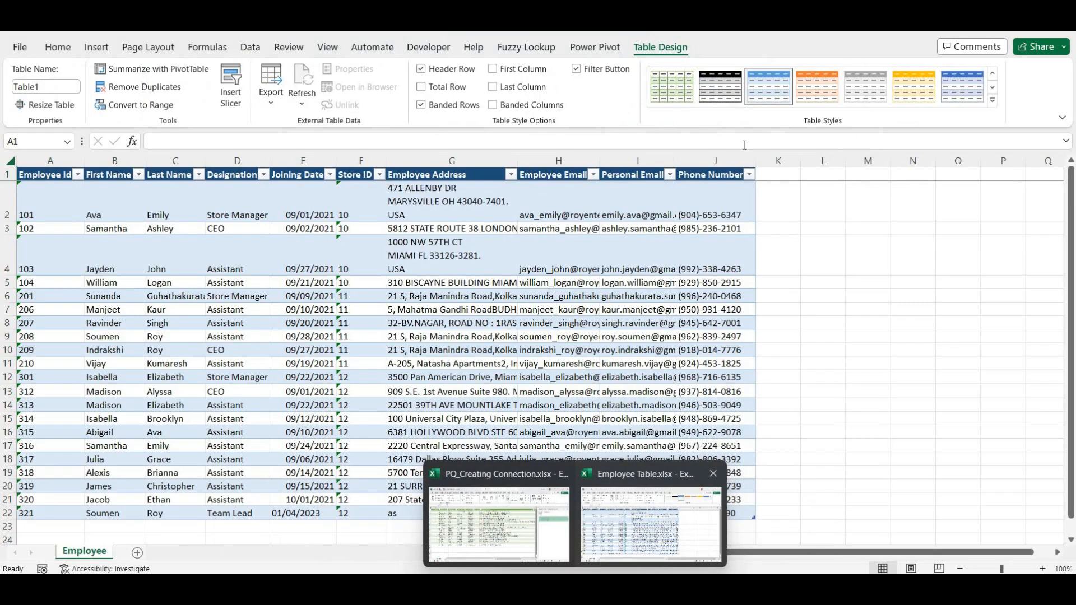
pyautogui.click(492, 334)
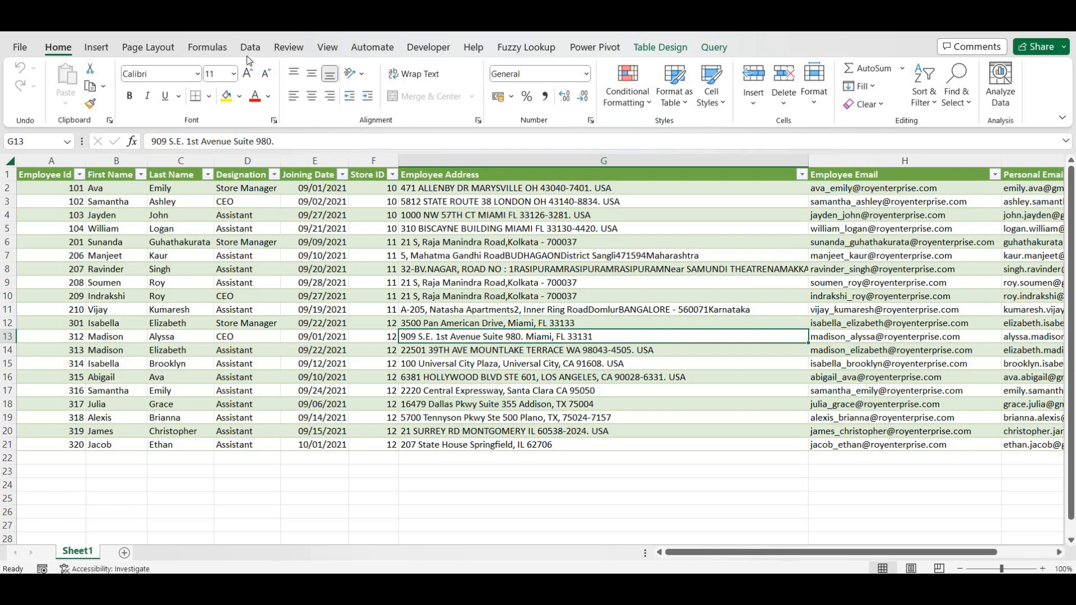
pyautogui.click(247, 56)
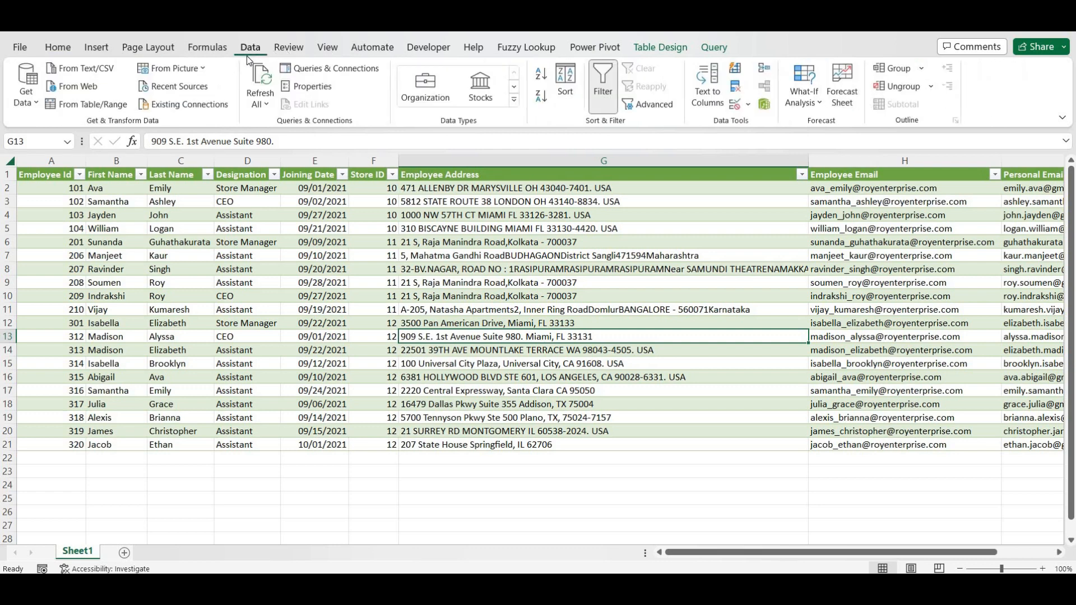
pyautogui.click(317, 68)
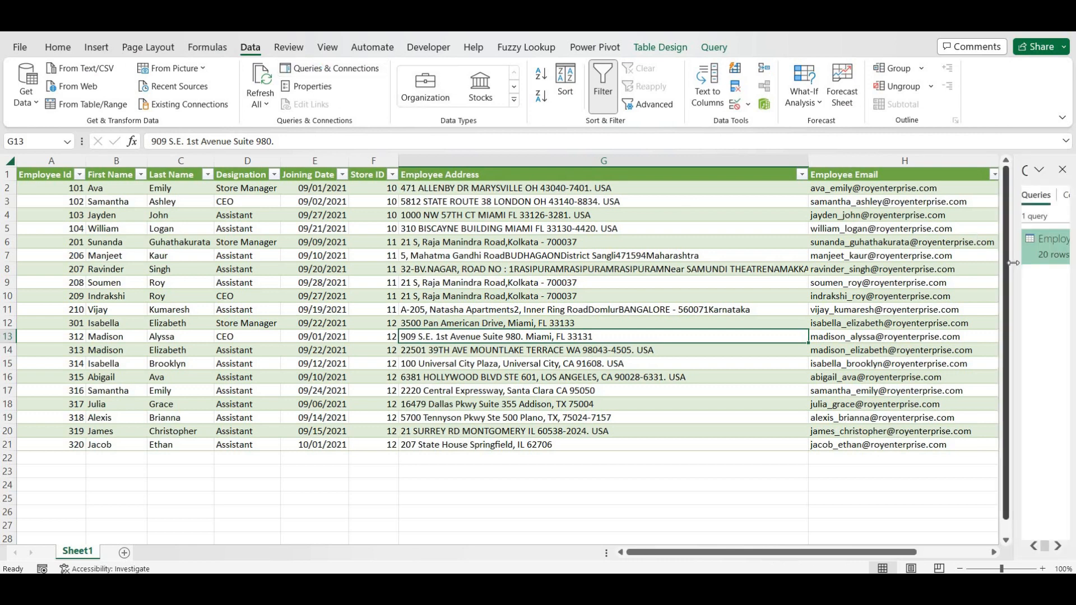
pyautogui.moveTo(1012, 263); pyautogui.dragTo(760, 279)
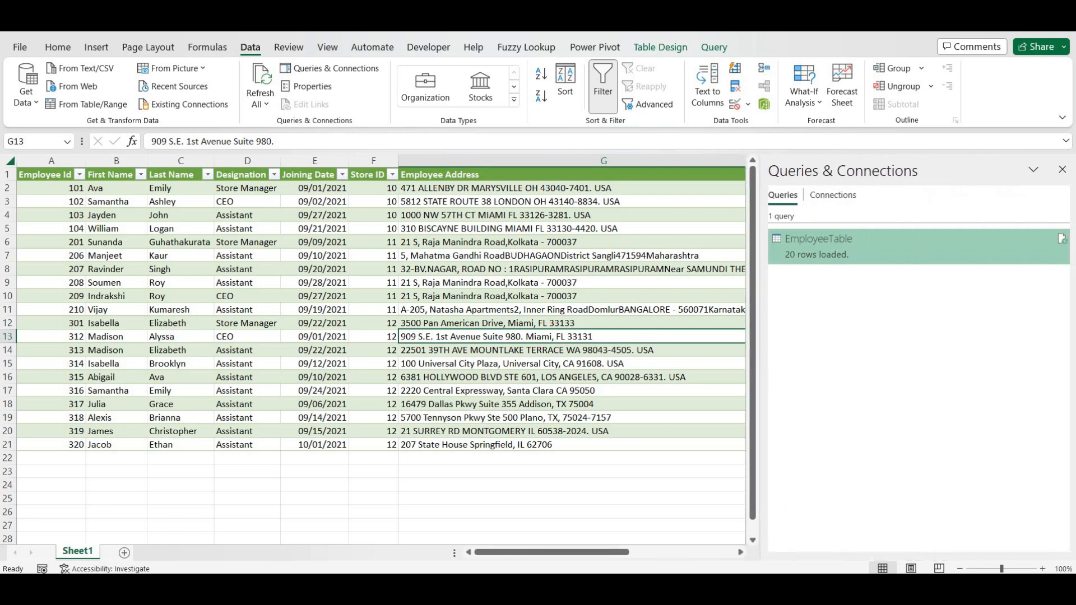
pyautogui.click(1062, 240)
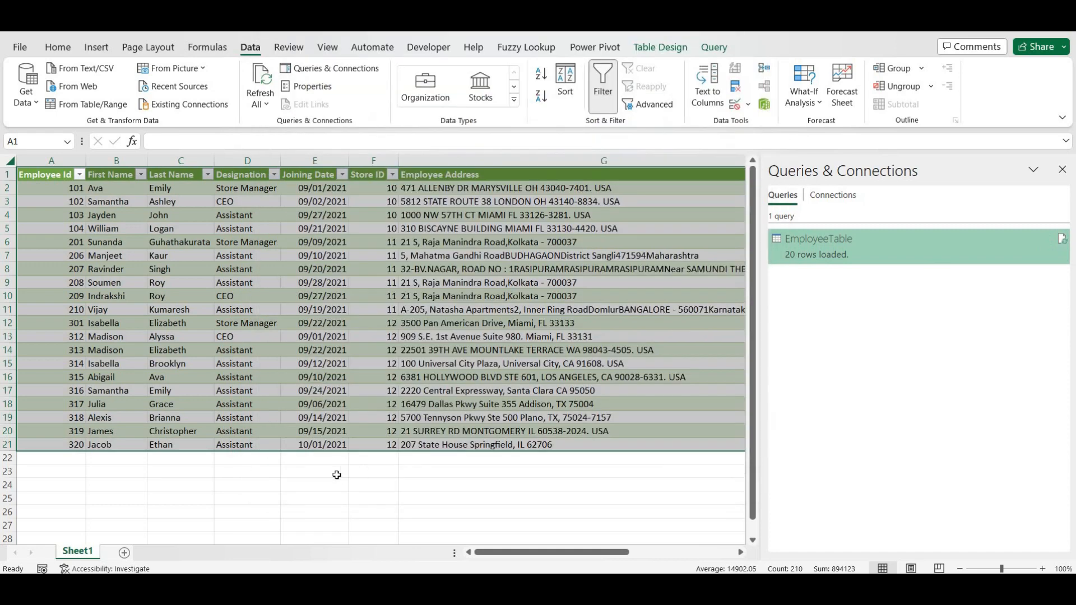
pyautogui.click(337, 475)
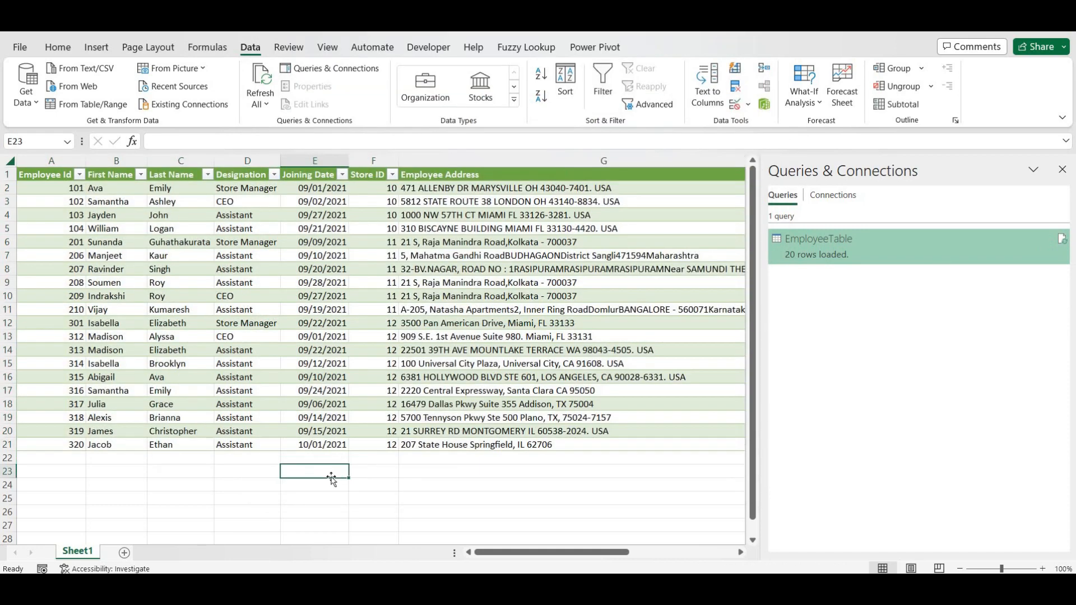
# - On a new Sheet2, start a From Excel Workbook import of Employee Table_1.xlsx
pyautogui.click(124, 553)
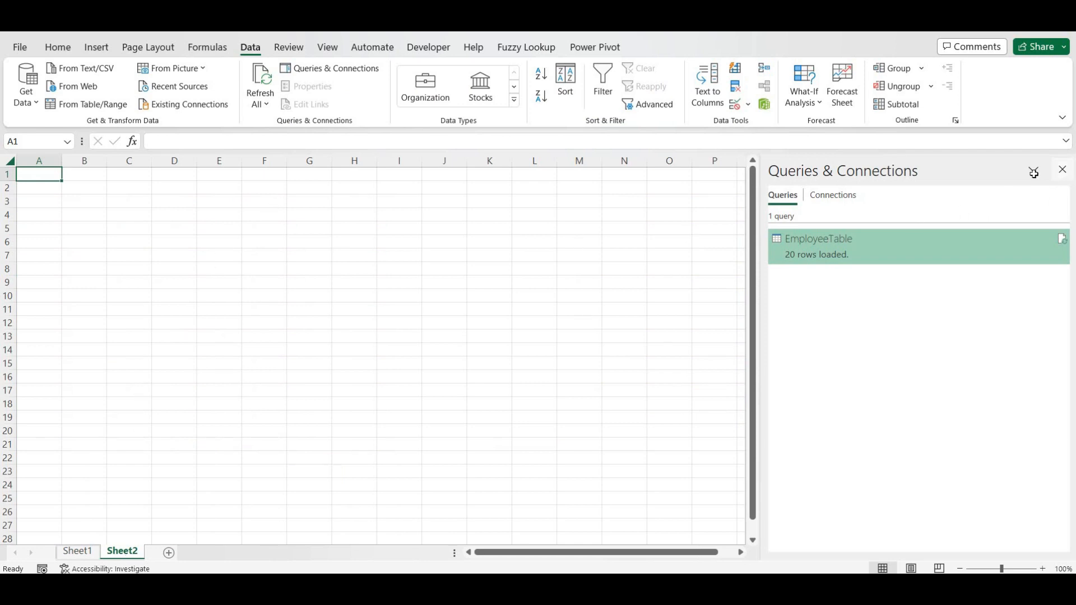
pyautogui.click(1062, 169)
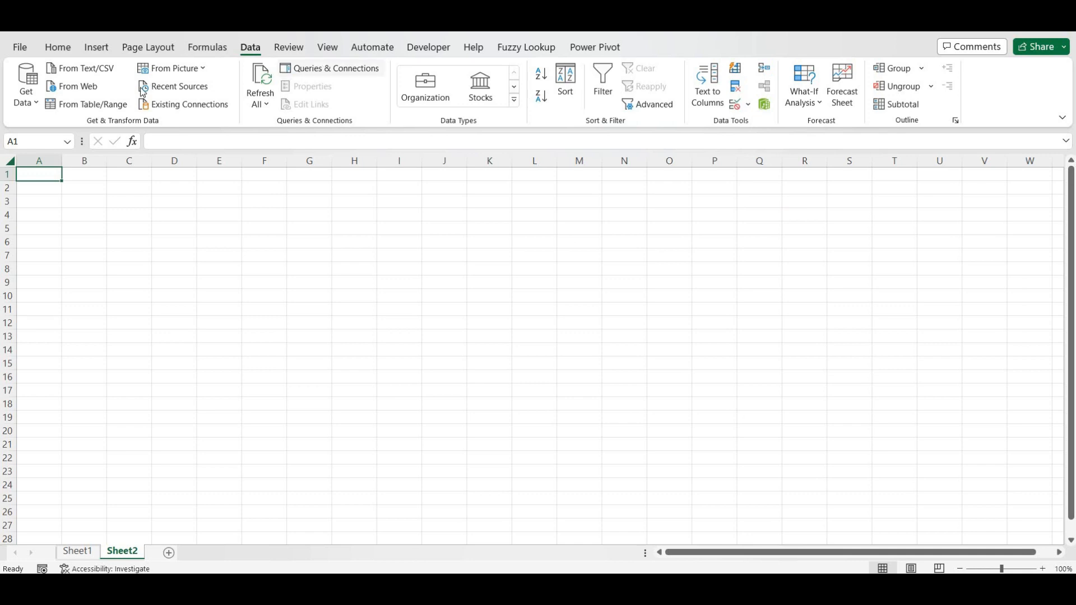
pyautogui.click(22, 100)
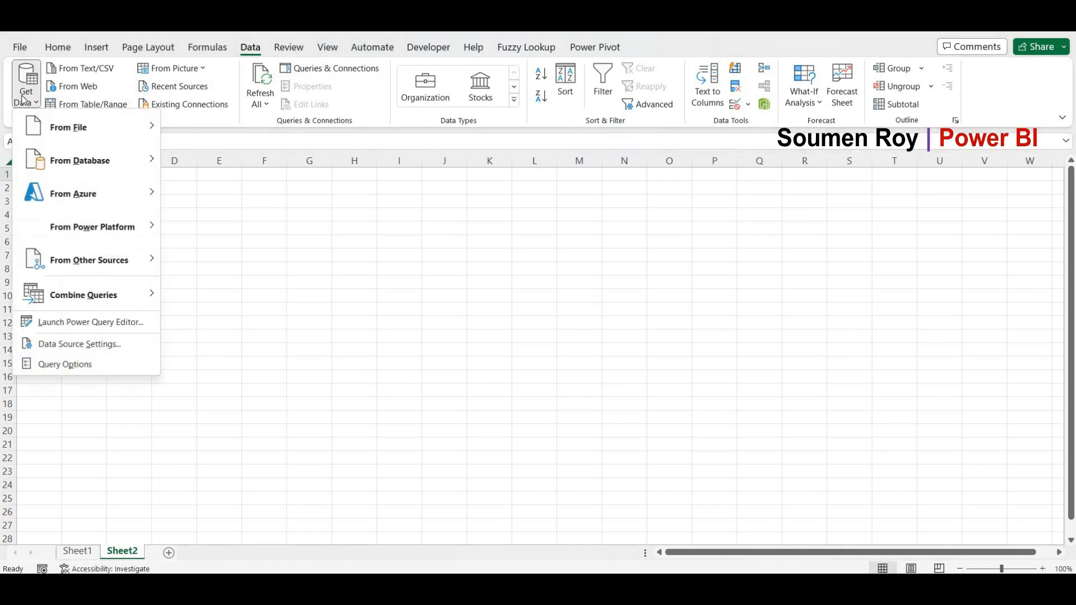
pyautogui.moveTo(144, 129)
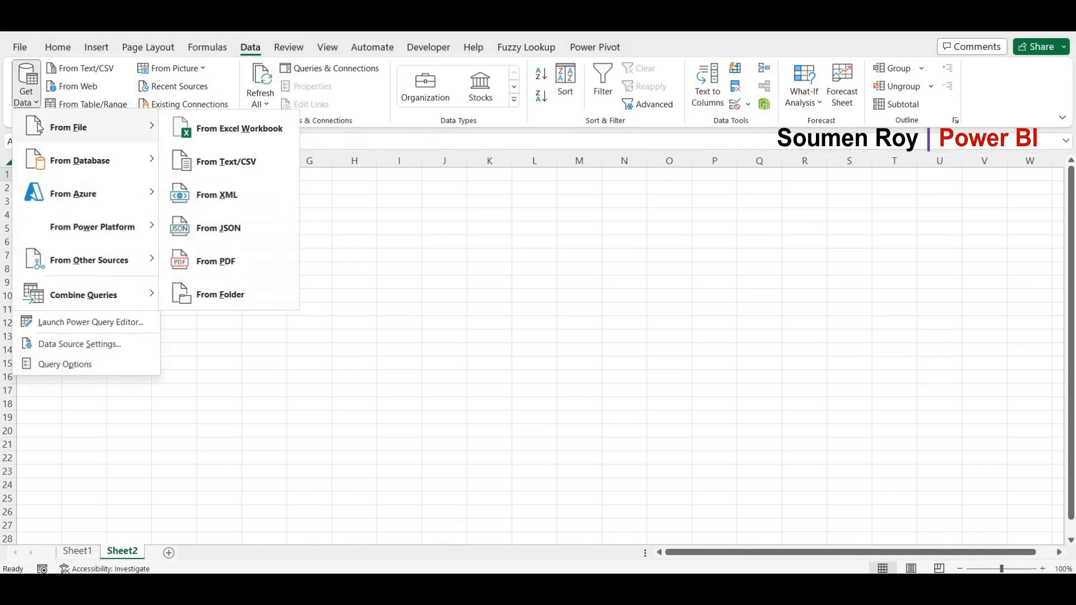
pyautogui.click(217, 127)
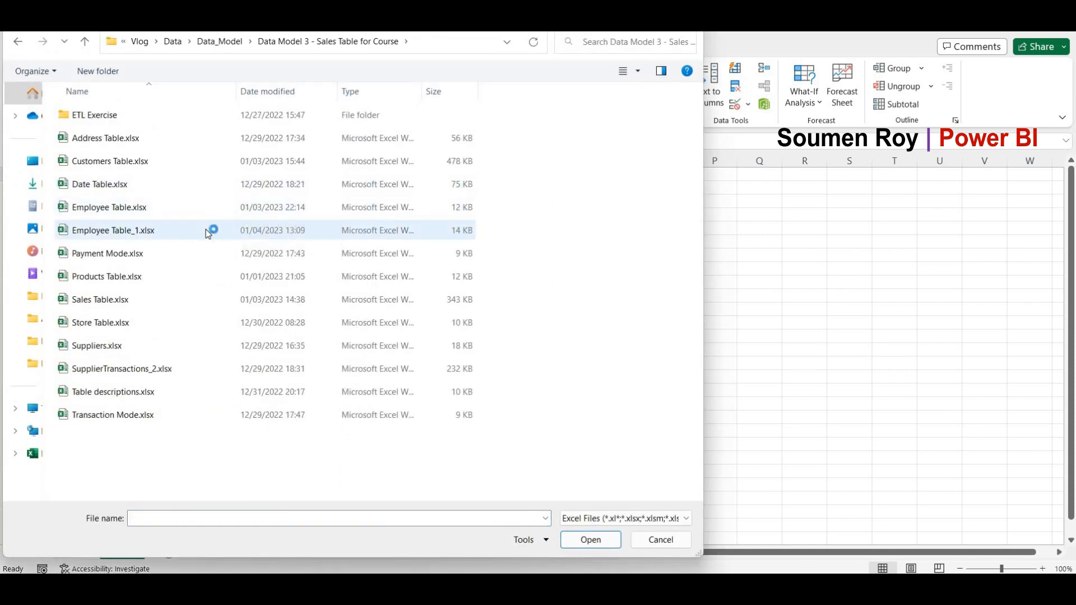
pyautogui.doubleClick(206, 230)
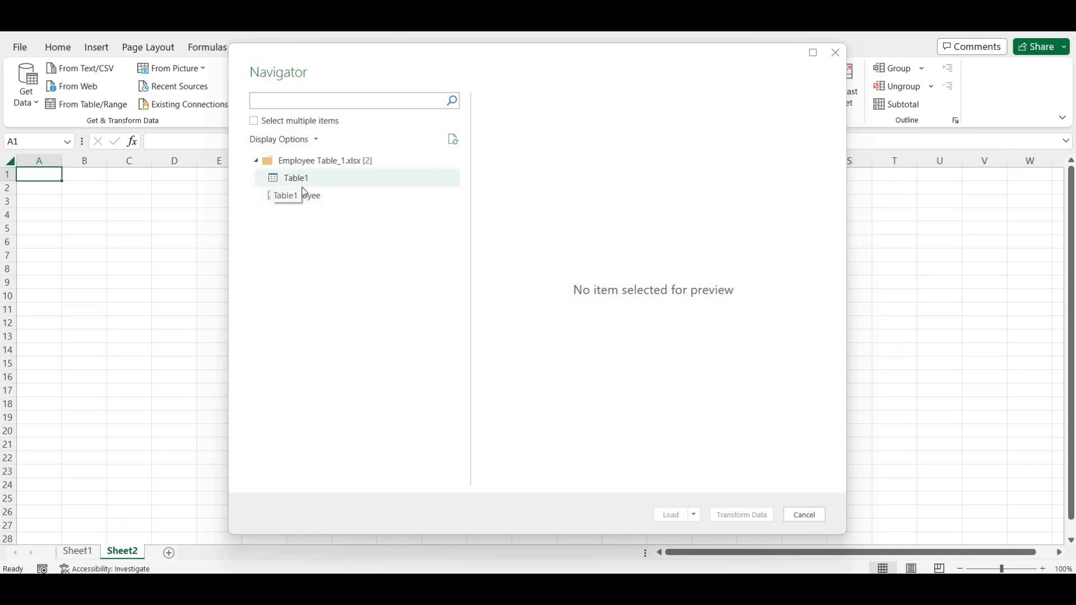
# - Preview Table1 in the Navigator and send it to the Power Query Editor with Transform Data
pyautogui.click(272, 181)
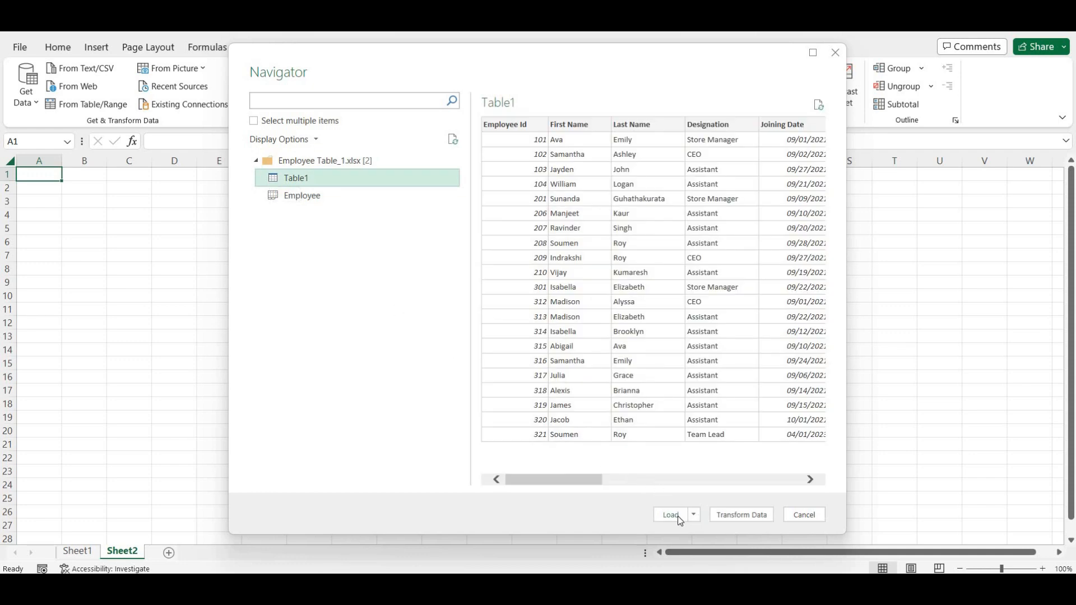
pyautogui.click(739, 520)
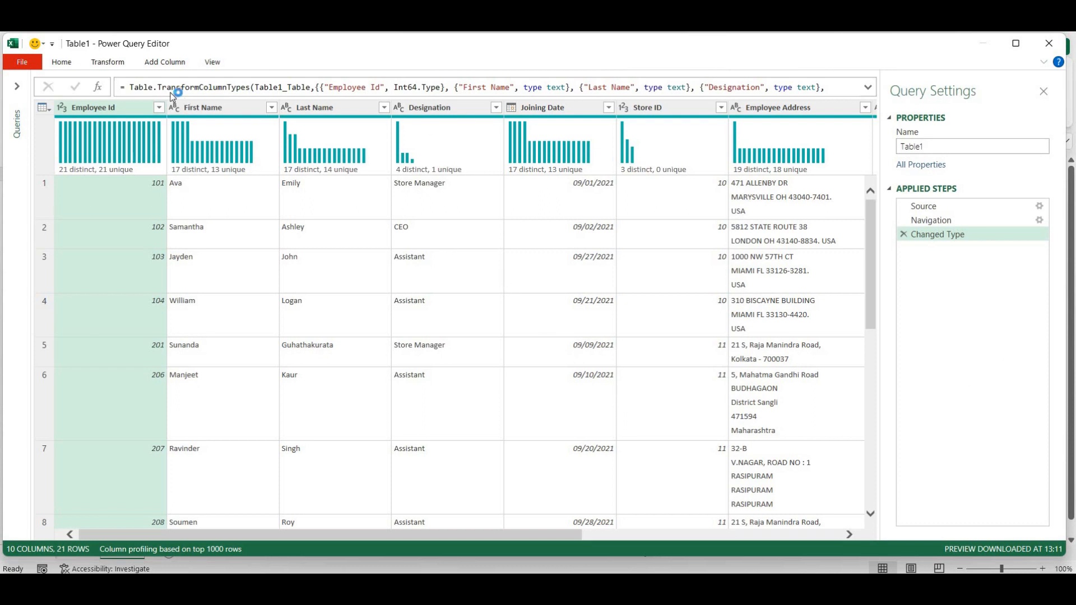
# - Use Close & Load To to place the query as a table on the existing sheet at $A$1
pyautogui.click(59, 64)
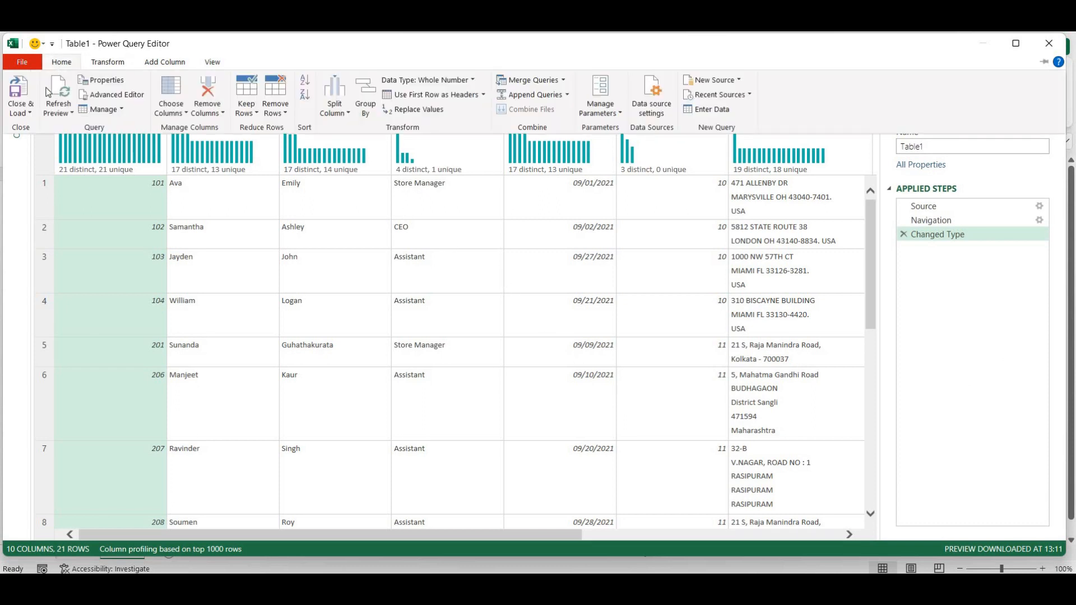
pyautogui.click(23, 110)
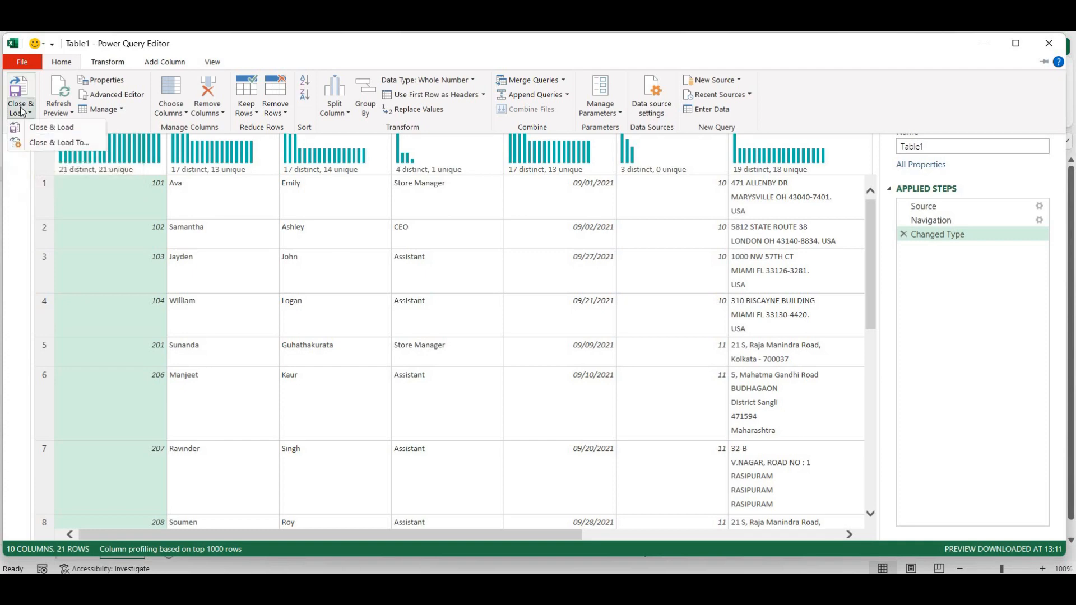
pyautogui.click(50, 142)
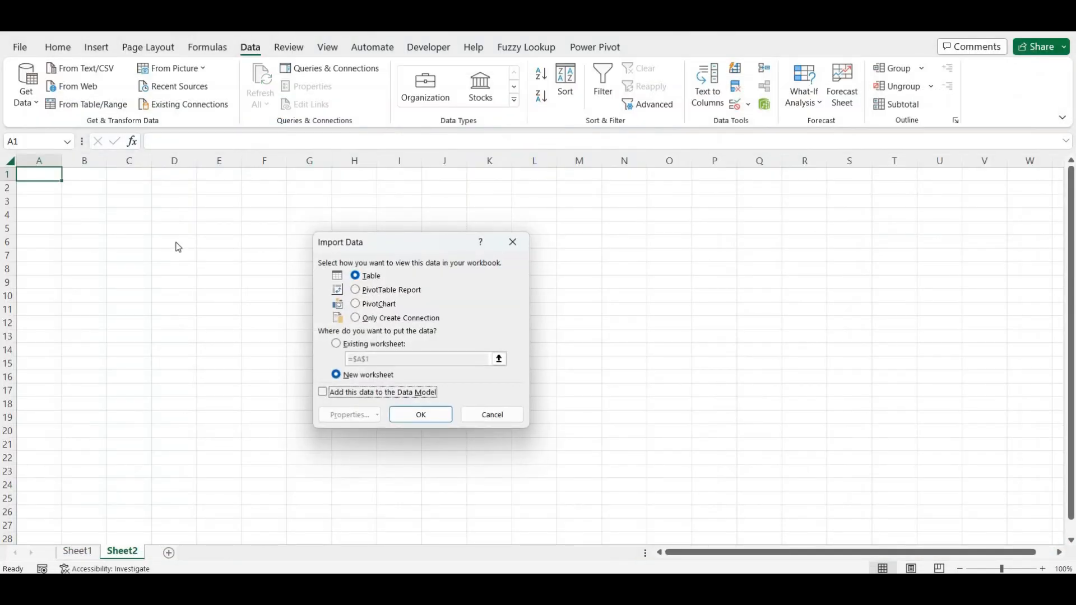
pyautogui.click(336, 344)
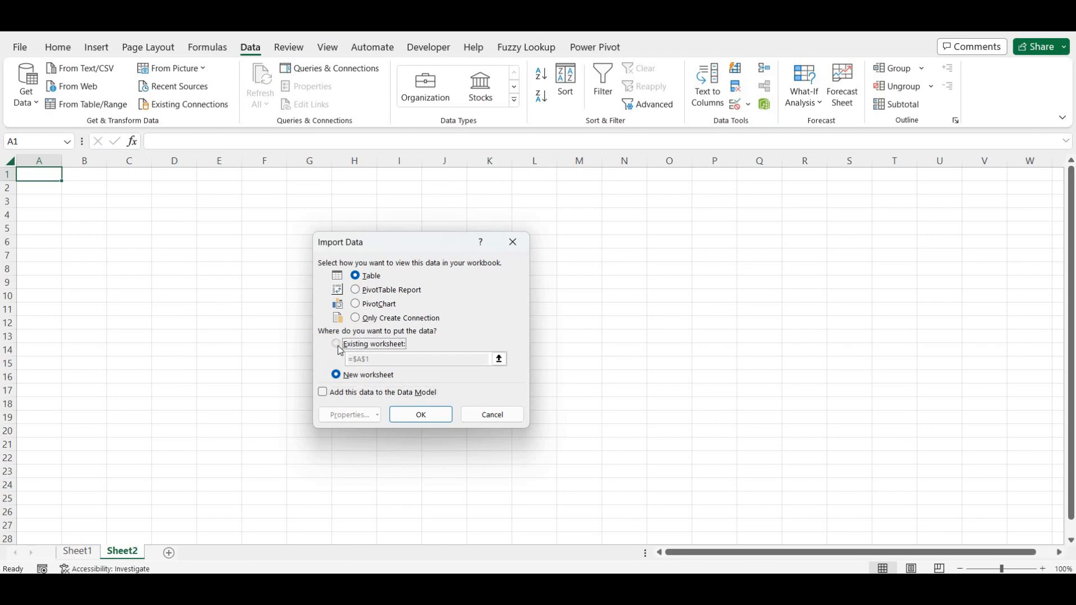
pyautogui.click(417, 415)
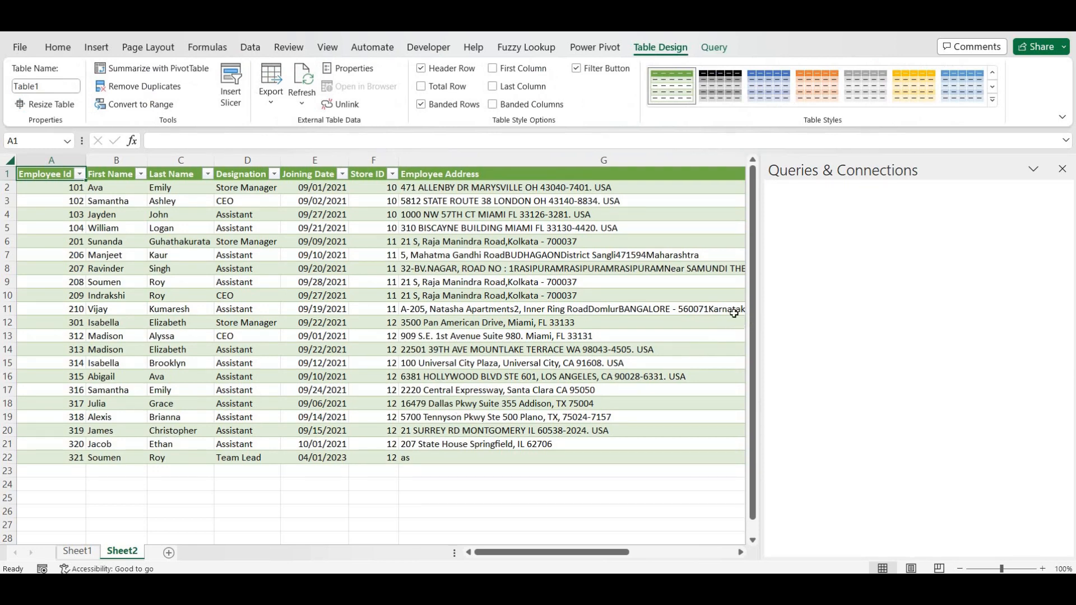
# - Show the Queries & Connections pane and open the Table1 query in the Power Query Editor
pyautogui.click(698, 321)
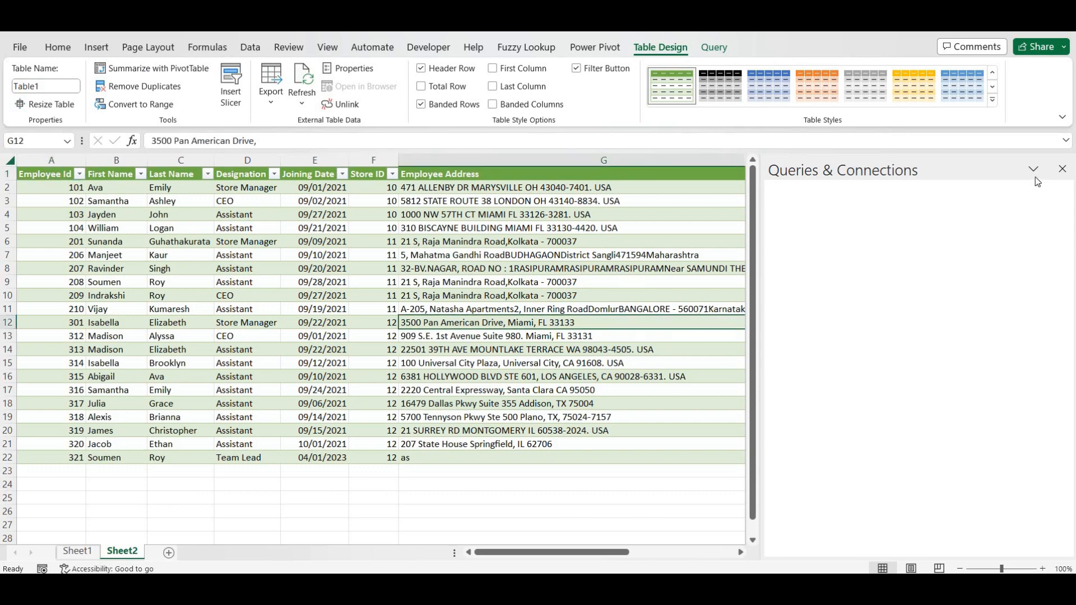
pyautogui.click(248, 47)
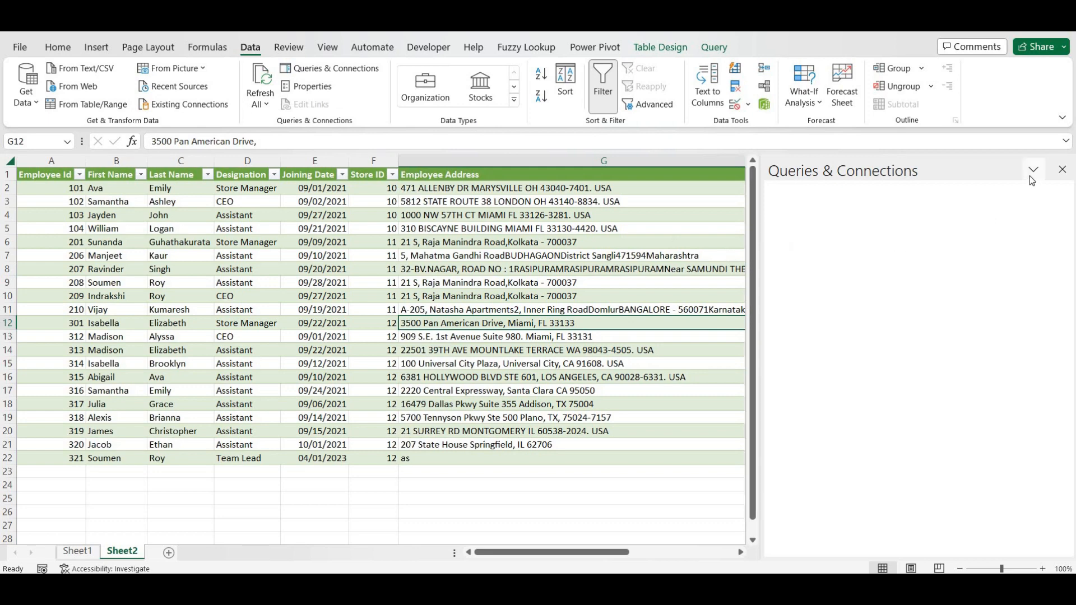
pyautogui.click(1064, 171)
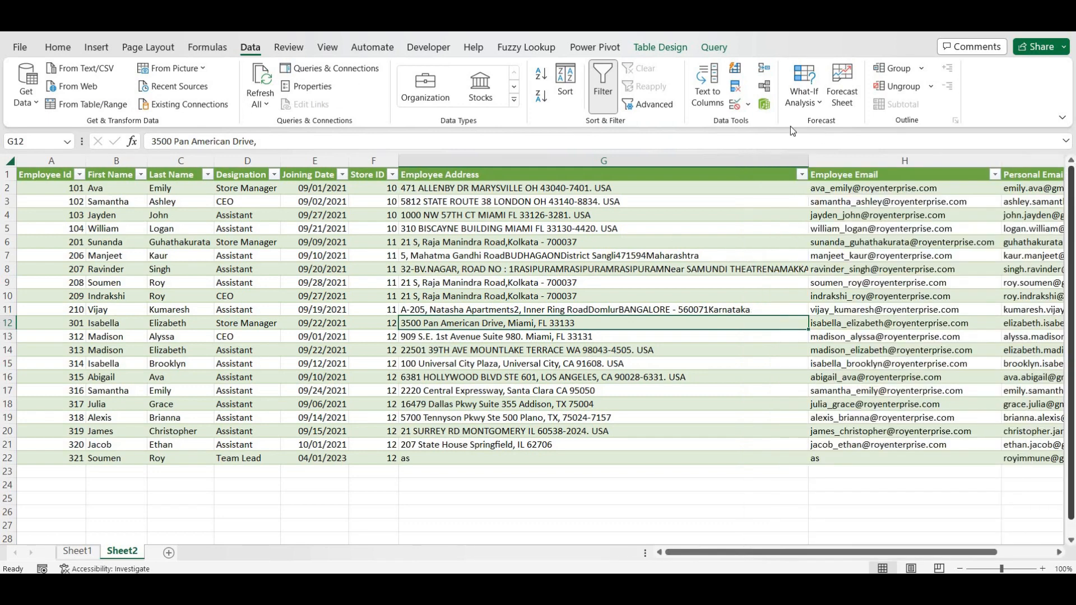
pyautogui.click(351, 69)
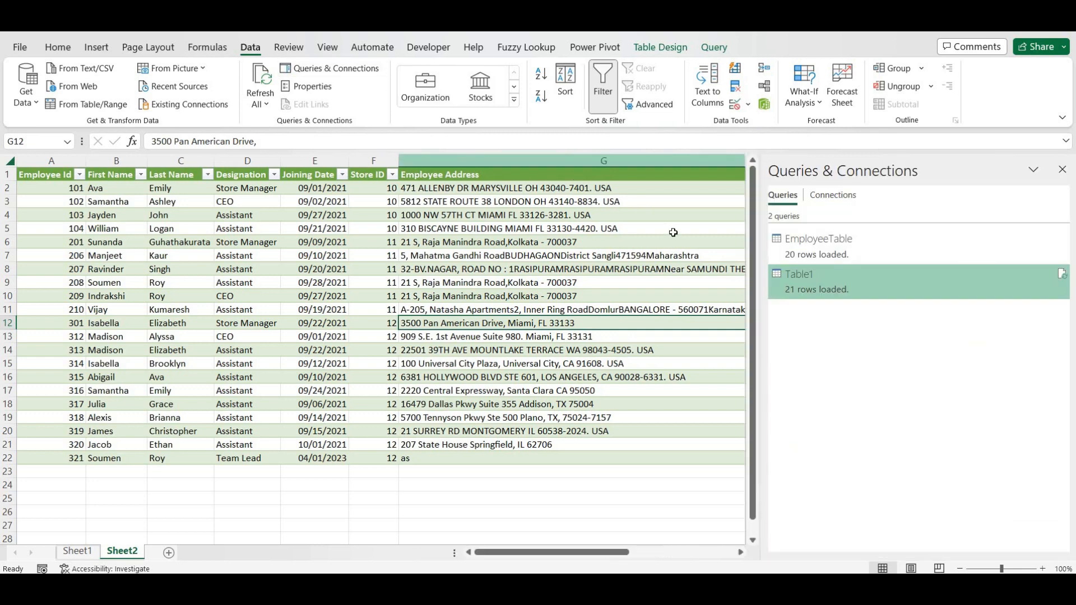
pyautogui.moveTo(813, 281)
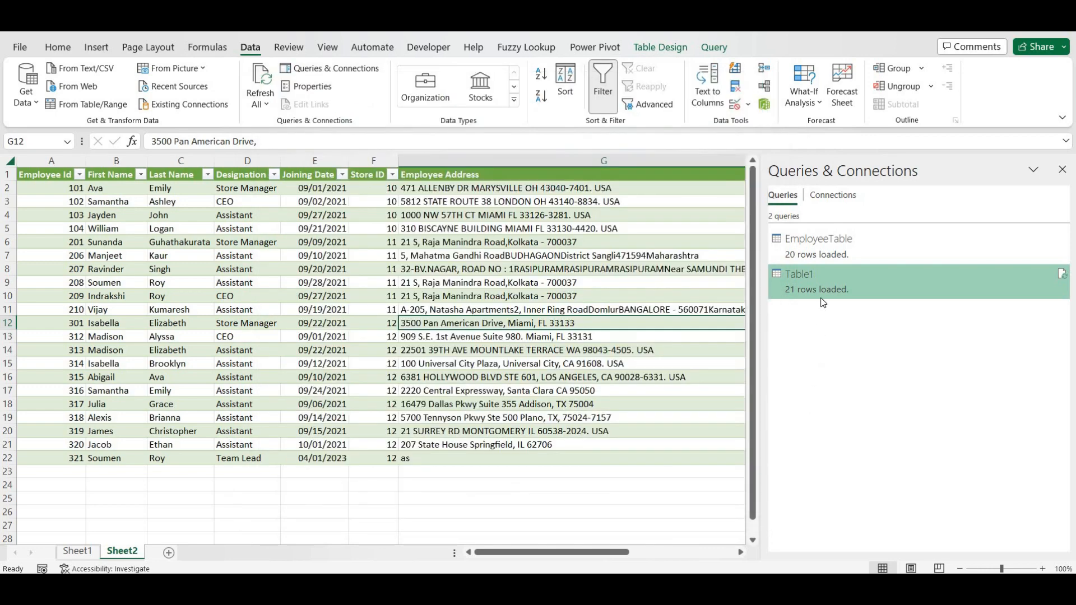
pyautogui.doubleClick(812, 277)
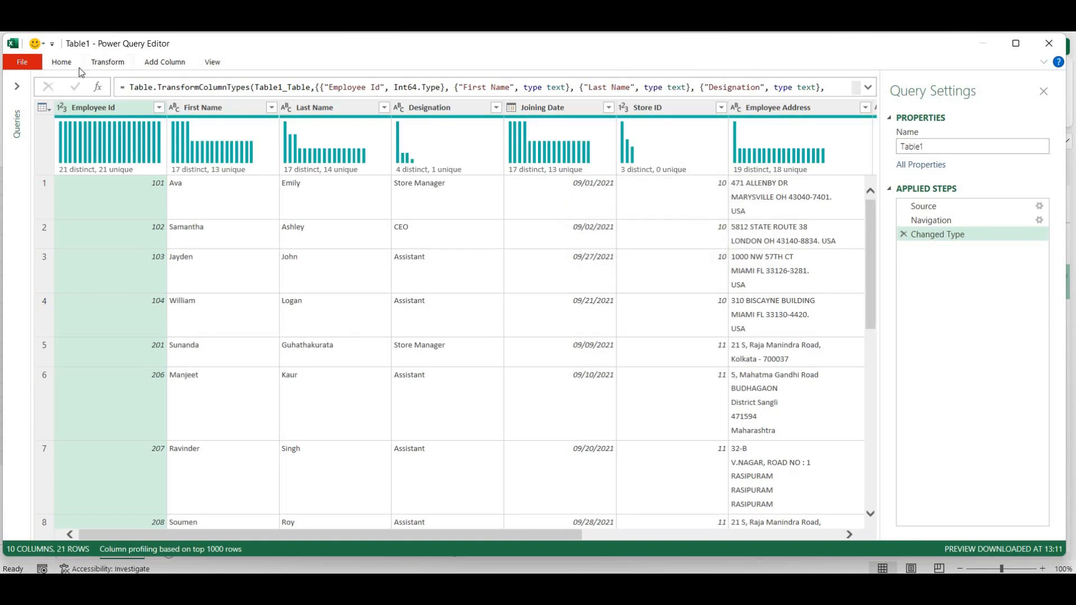
# - Rename the Table1 query to EmployeeTable1, then close and load it back to Excel
pyautogui.click(14, 88)
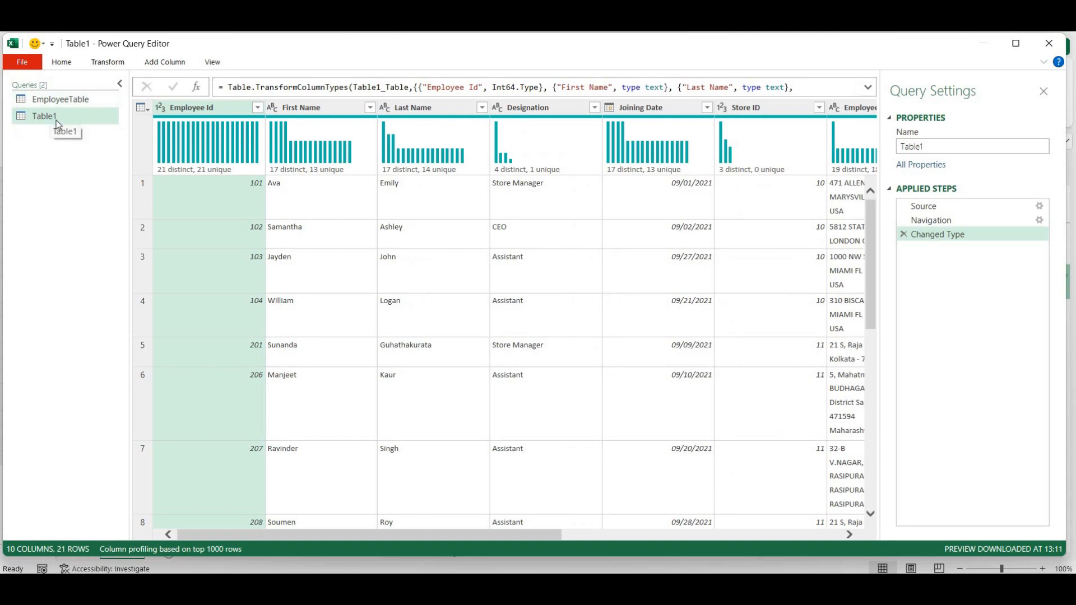
pyautogui.rightClick(57, 120)
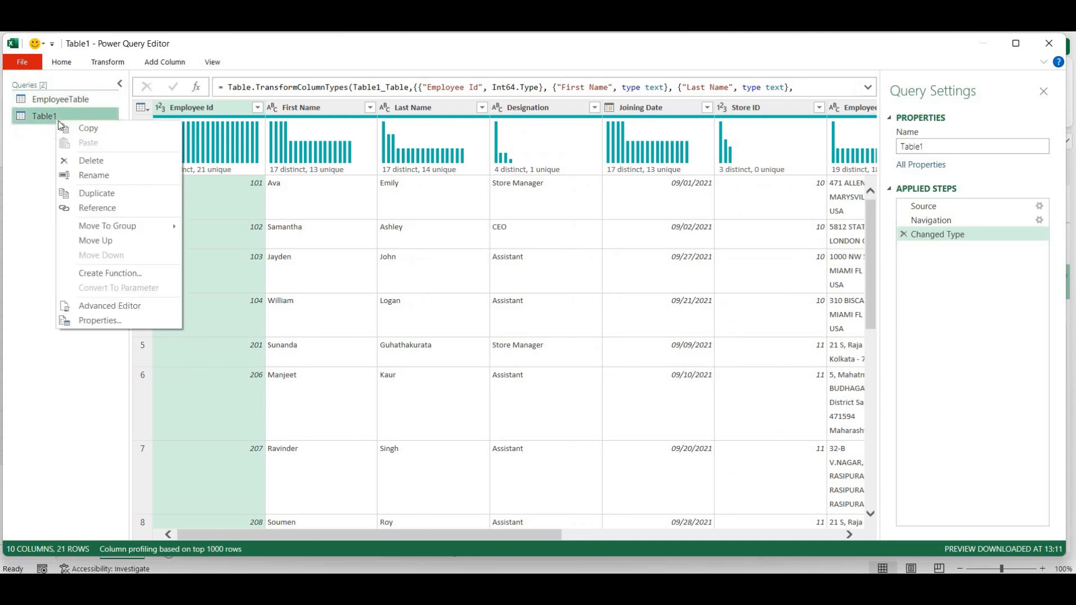
pyautogui.click(81, 179)
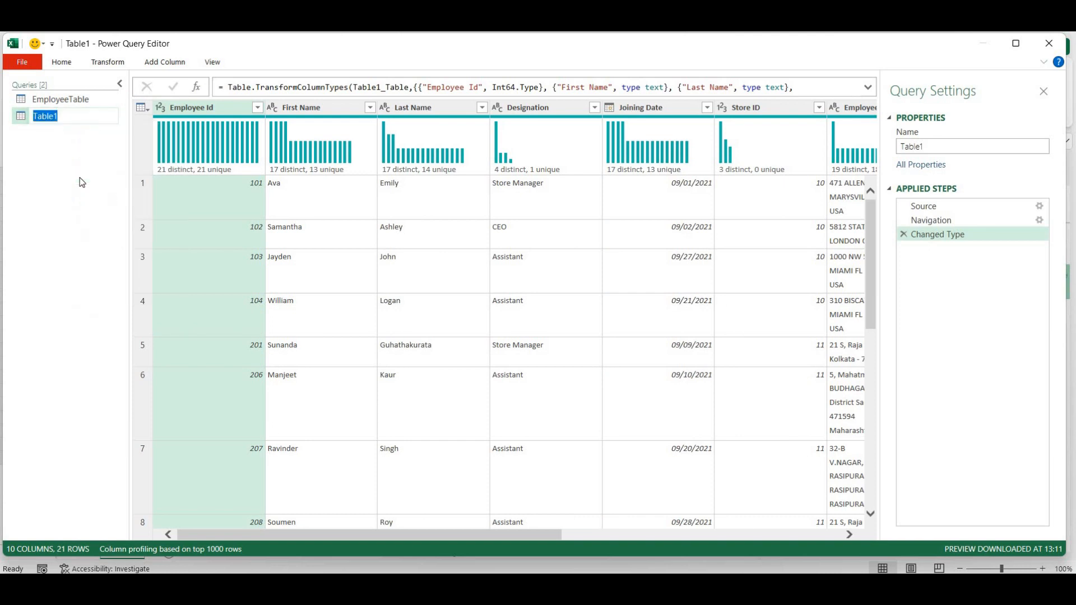
pyautogui.write('EmployeeTable1')
pyautogui.press('Return')
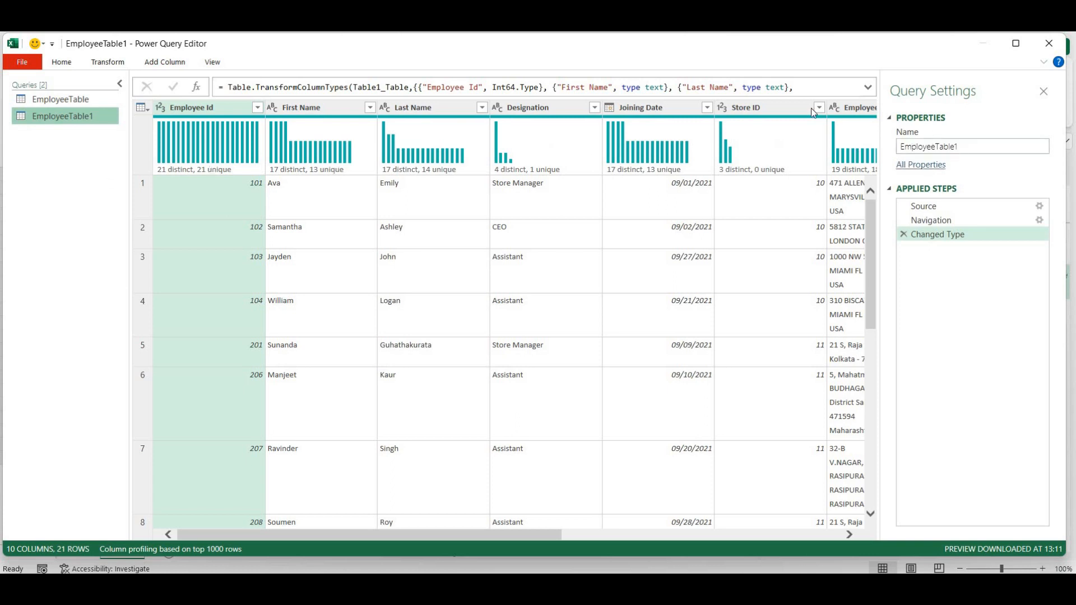
pyautogui.click(64, 63)
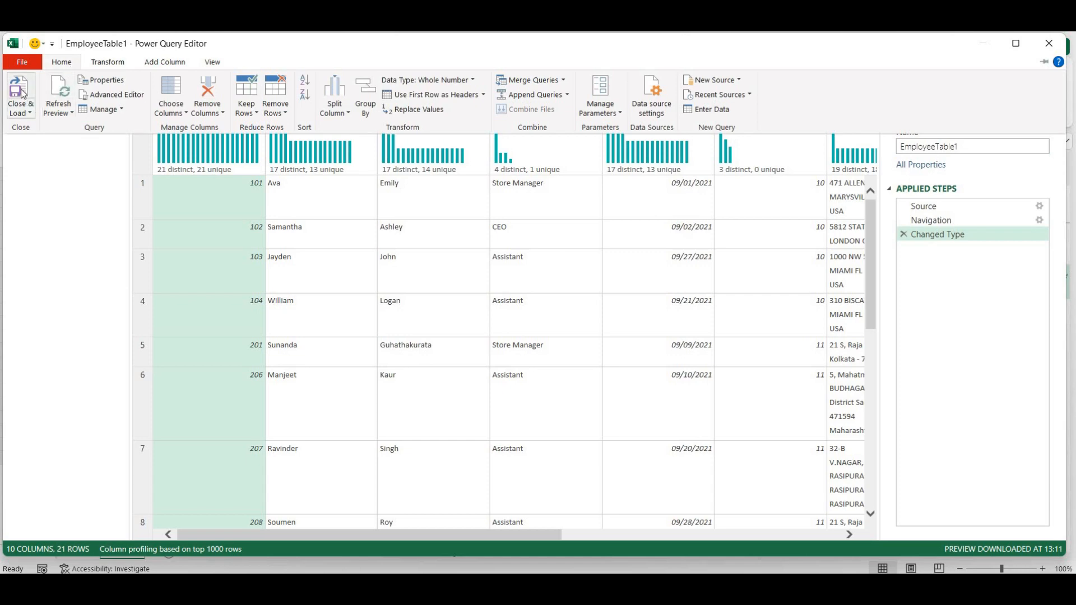
pyautogui.click(22, 94)
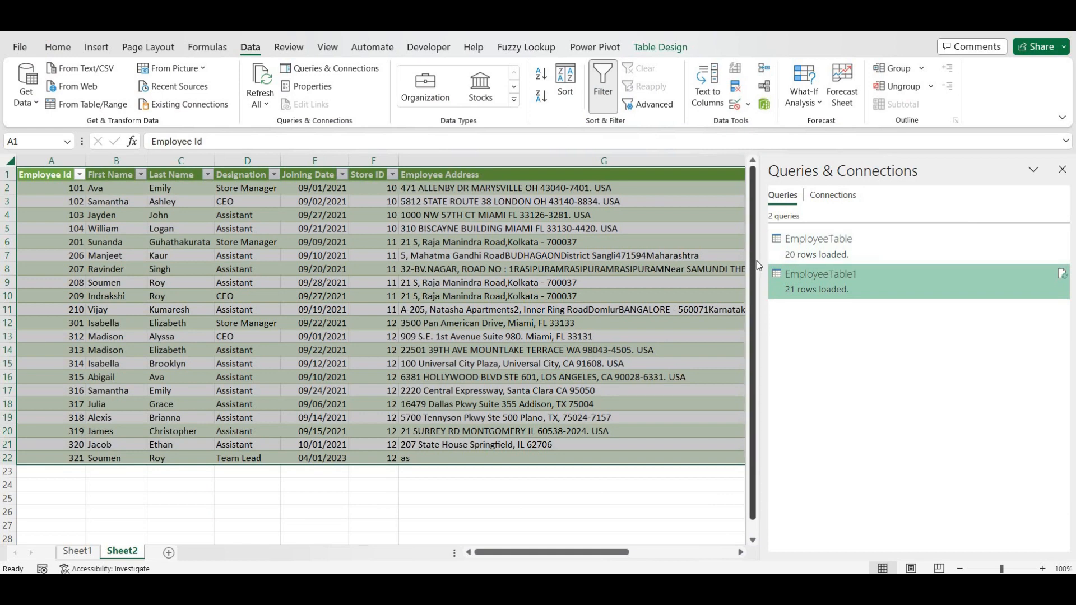
# - Open Employee Table_1.xlsx from File Explorer and fill 321 down into cell A23
pyautogui.moveTo(760, 265); pyautogui.dragTo(969, 264)
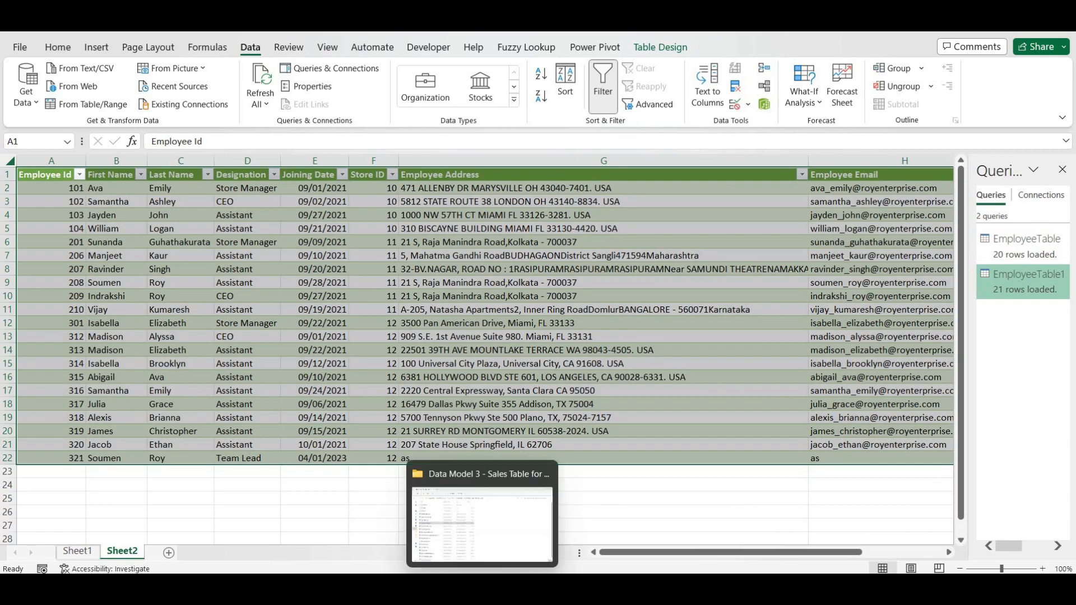
pyautogui.click(483, 521)
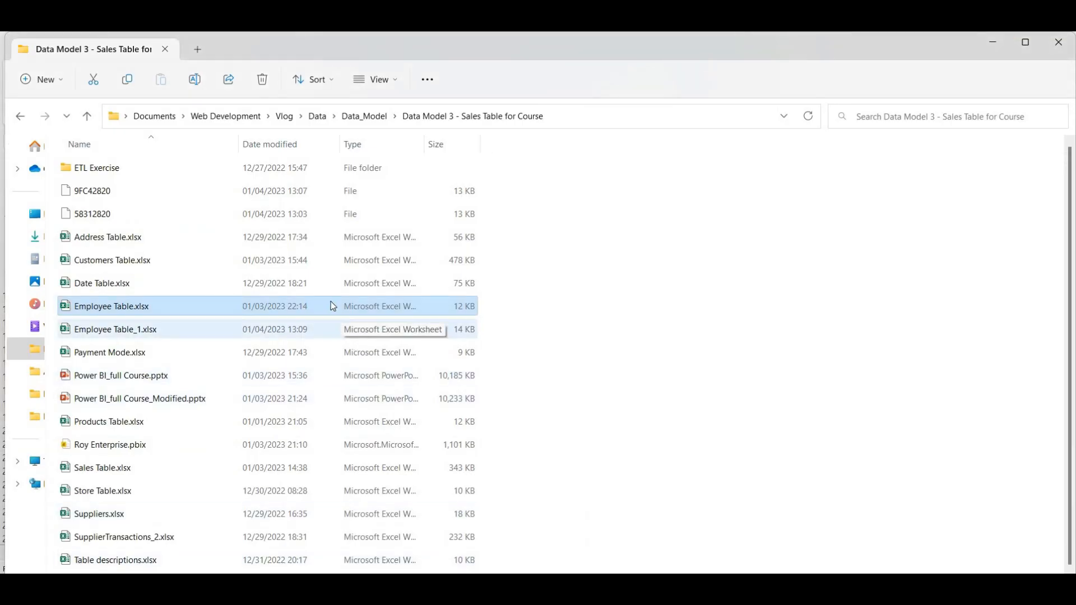
pyautogui.doubleClick(172, 335)
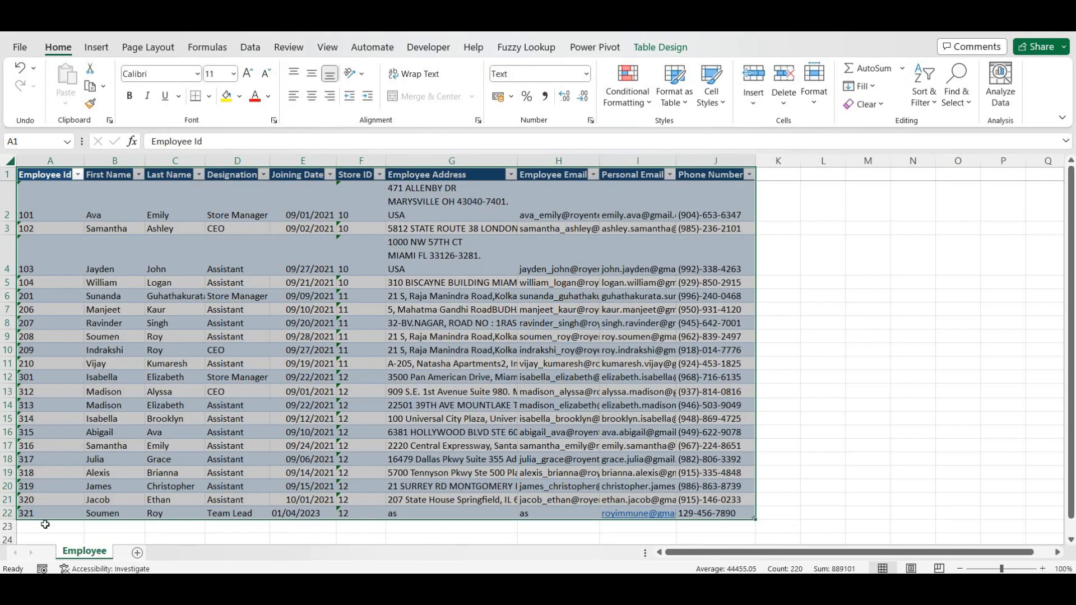
pyautogui.click(45, 525)
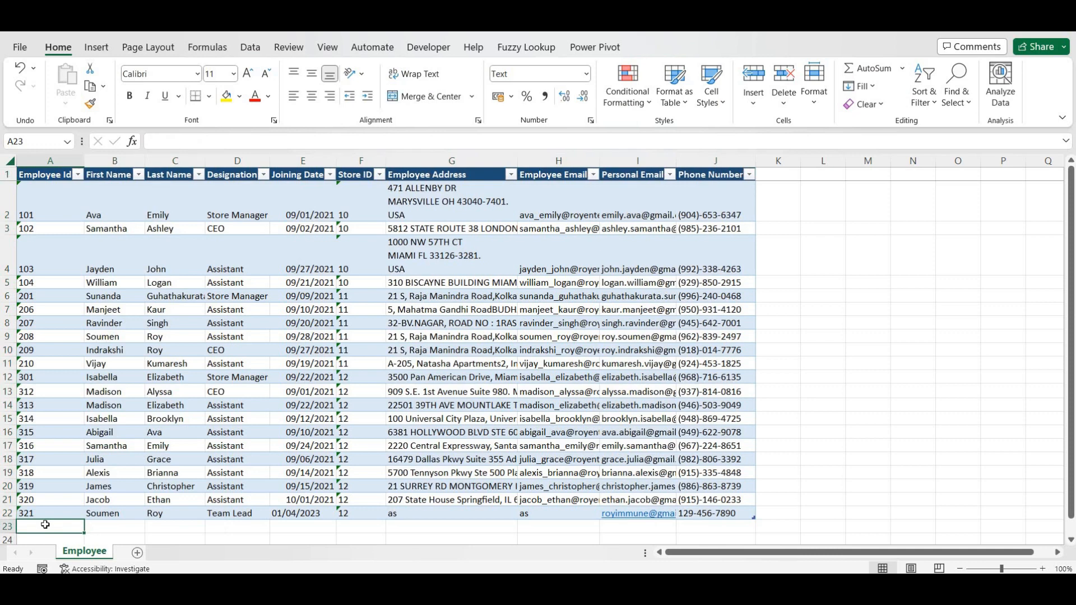
pyautogui.hotkey('ctrl', 'd')
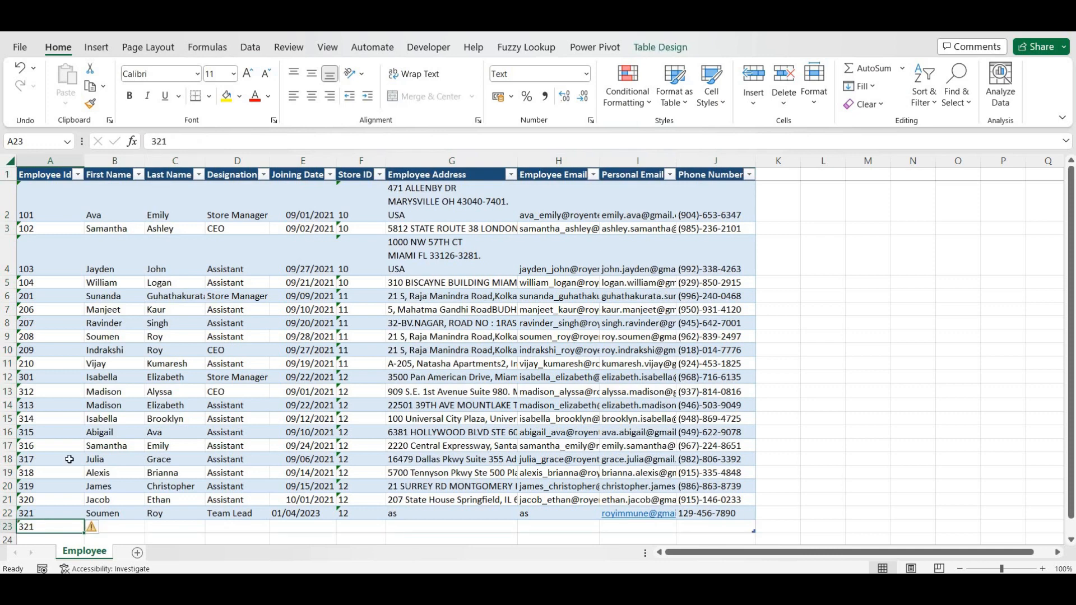
# - Change the new row's ID to 322 and start the next row with ID 323
pyautogui.click(202, 138)
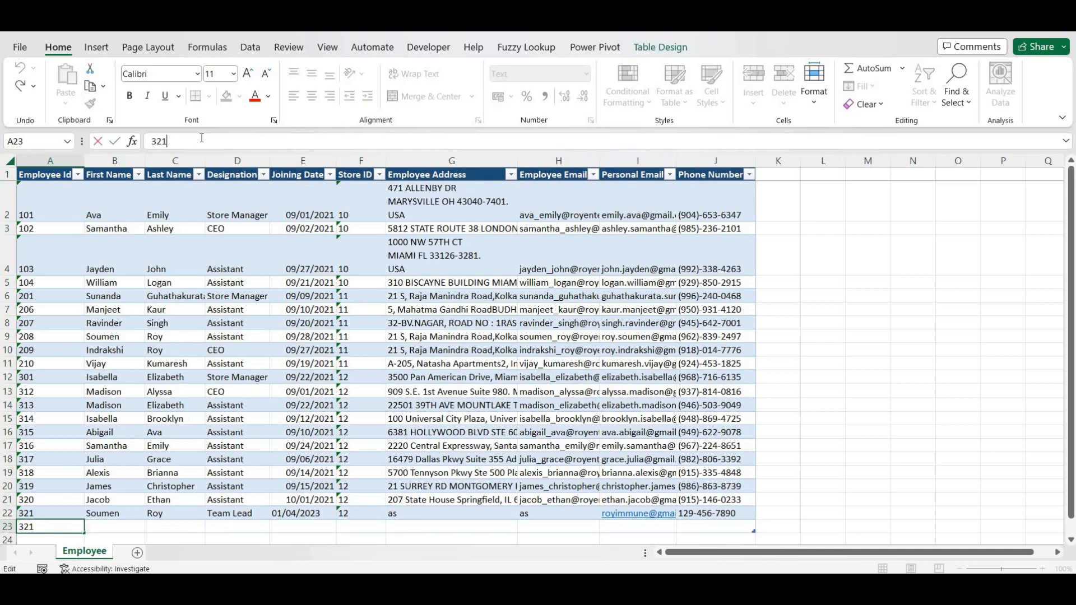
pyautogui.press('BackSpace')
pyautogui.write('2')
pyautogui.press('Return')
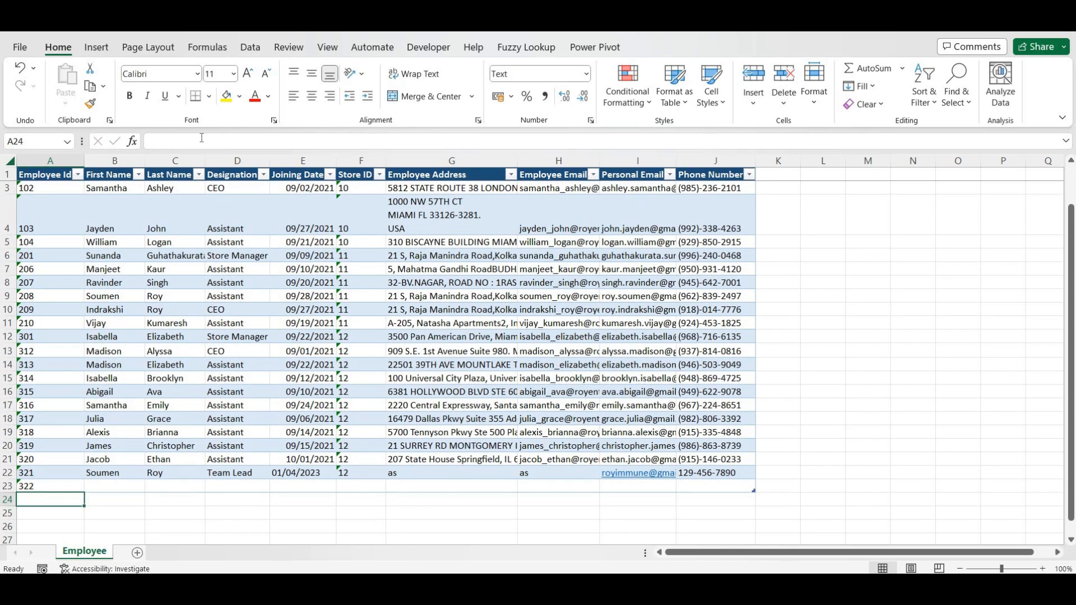
pyautogui.hotkey('ctrl', 'd')
pyautogui.click(202, 140)
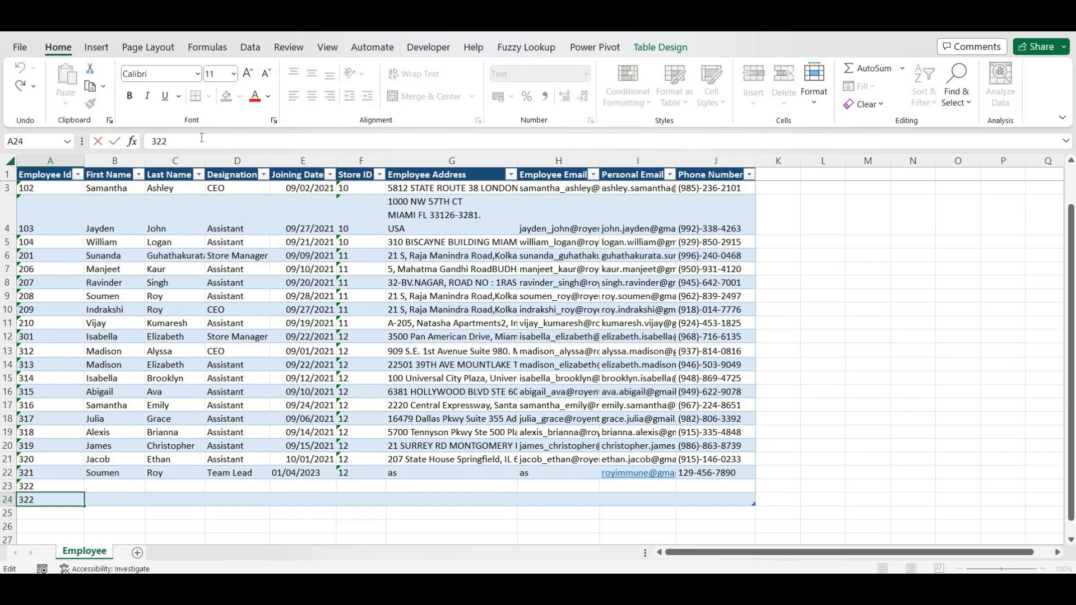
pyautogui.press('BackSpace')
pyautogui.write('3')
pyautogui.press('Return')
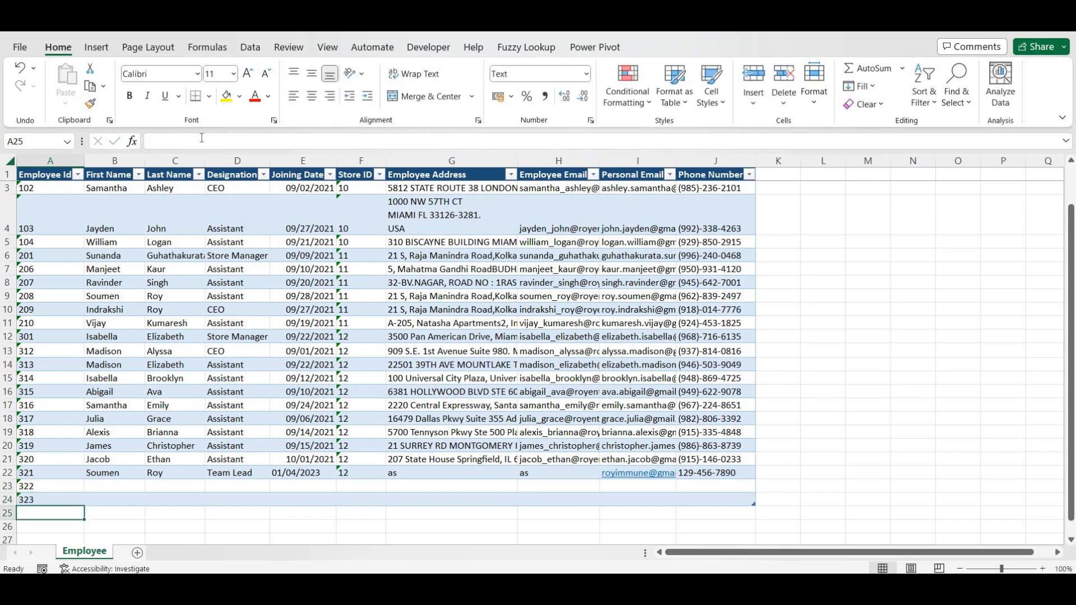
# - Enter employee 322's first and last name and set the designation to Manager
pyautogui.press('Up')
pyautogui.press('Right')
pyautogui.press('Up')
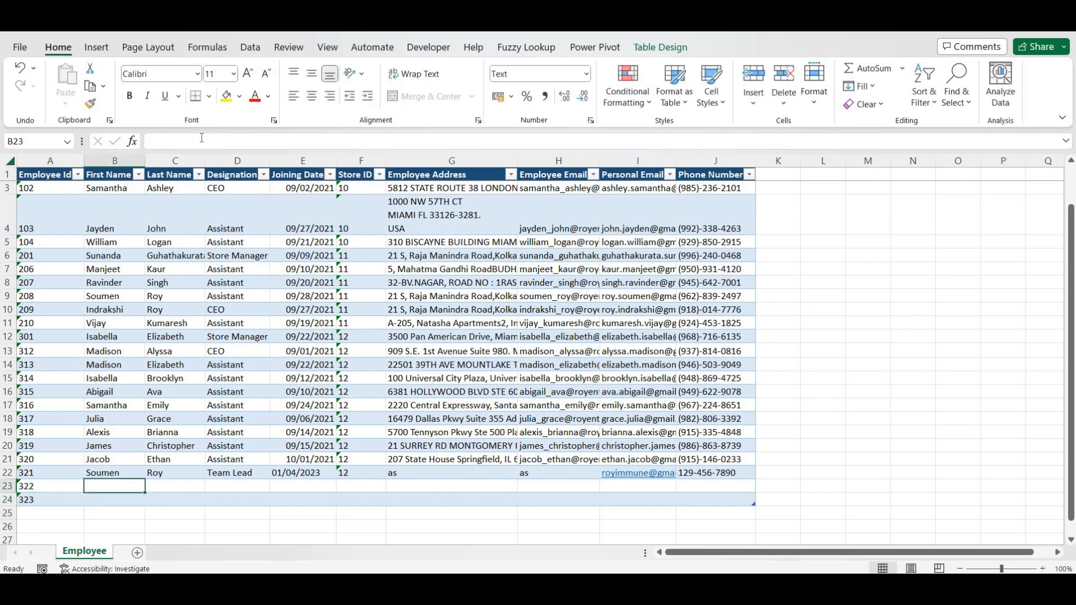
pyautogui.press('Tab')
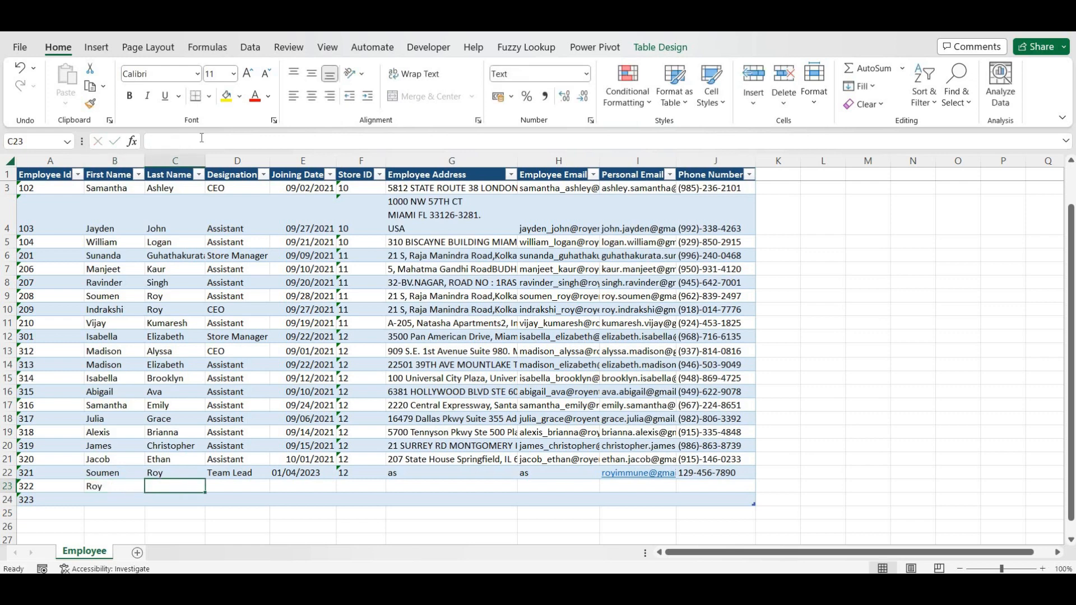
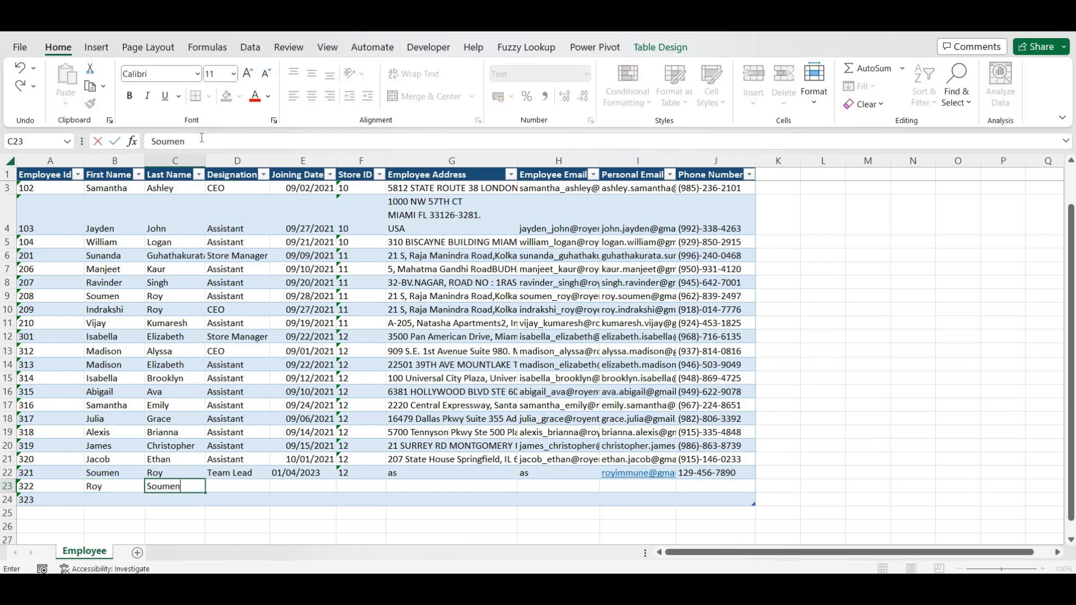
pyautogui.press('Tab')
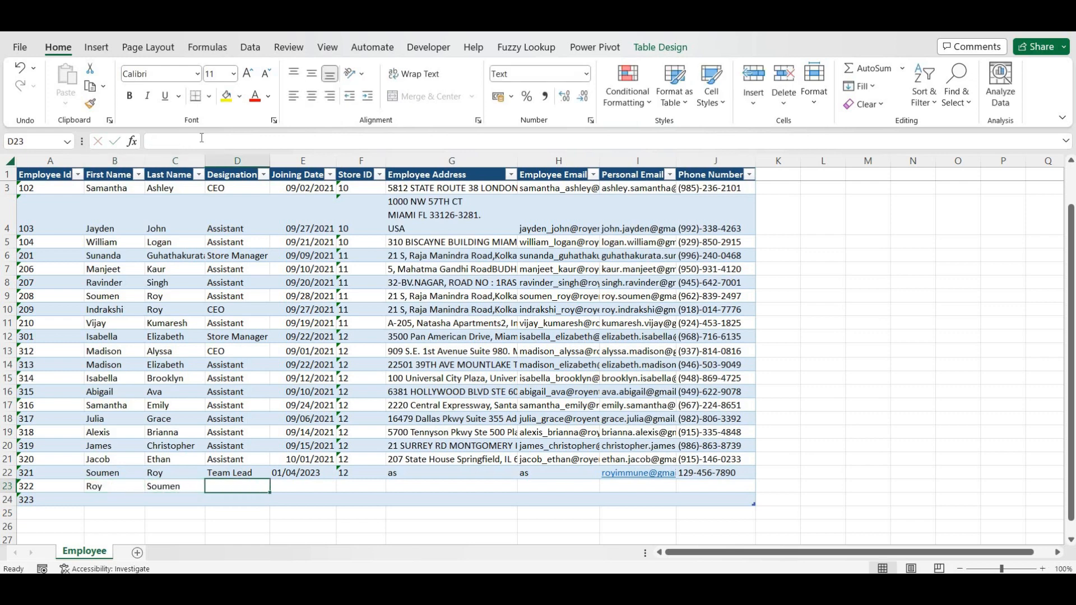
pyautogui.write('Team Lead')
pyautogui.hotkey('ctrl', 'Return')
pyautogui.click(217, 141)
pyautogui.write('_')
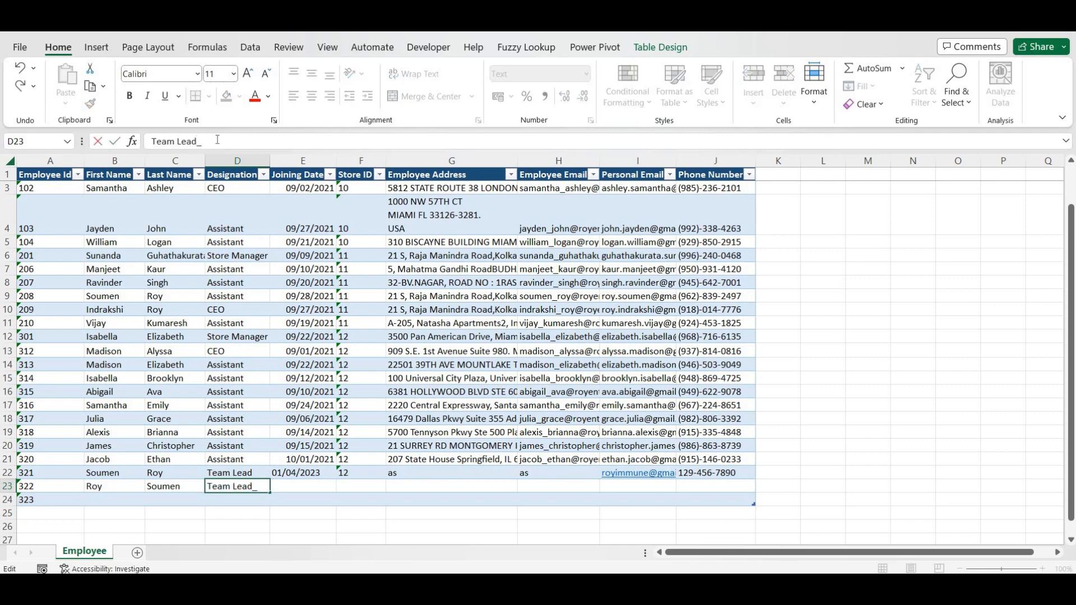
pyautogui.press('BackSpace')
pyautogui.press('BackSpace')
pyautogui.press('BackSpace')
pyautogui.press('BackSpace')
pyautogui.press('BackSpace')
pyautogui.press('BackSpace')
pyautogui.press('BackSpace')
pyautogui.press('BackSpace')
pyautogui.press('BackSpace')
pyautogui.write('Manager')
pyautogui.press('Tab')
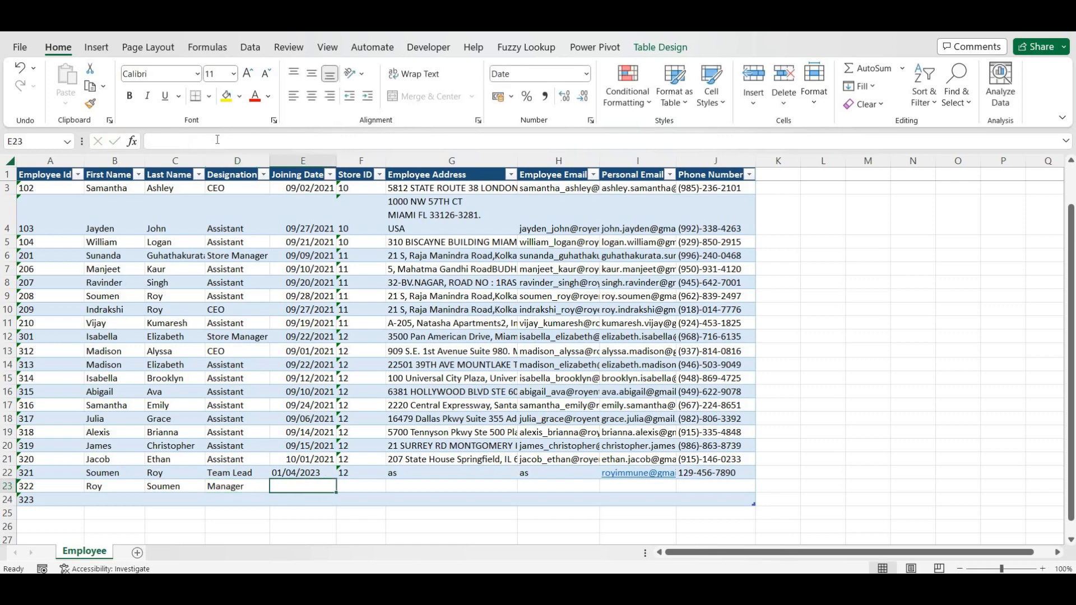
# - Fill row 23's joining date, store 12, placeholder address and e-mails, and phone, copying the phone into row 24
pyautogui.hotkey('ctrl', 'd')
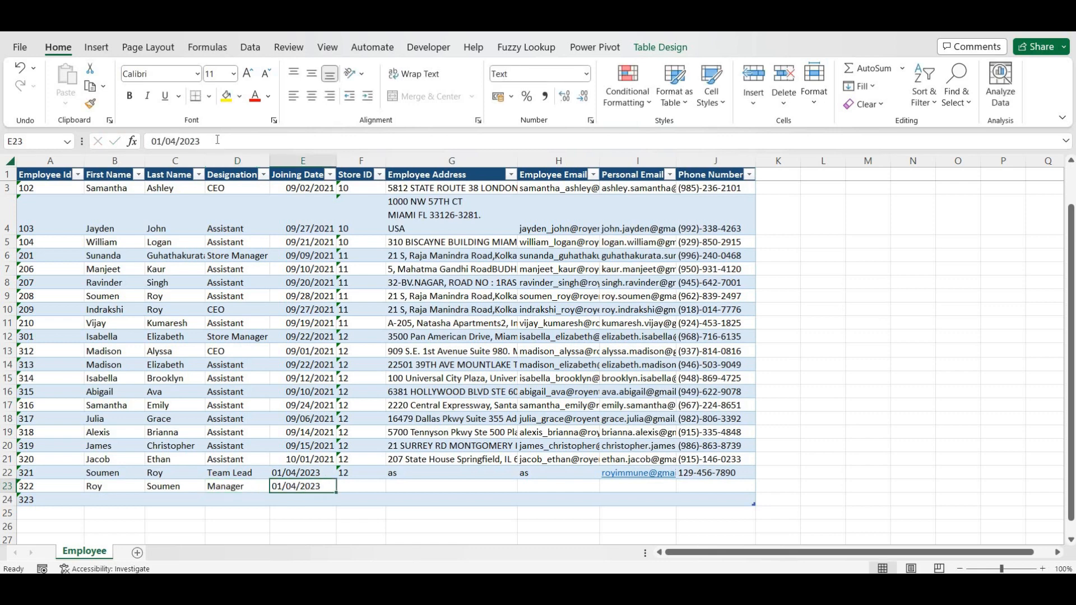
pyautogui.press('Tab')
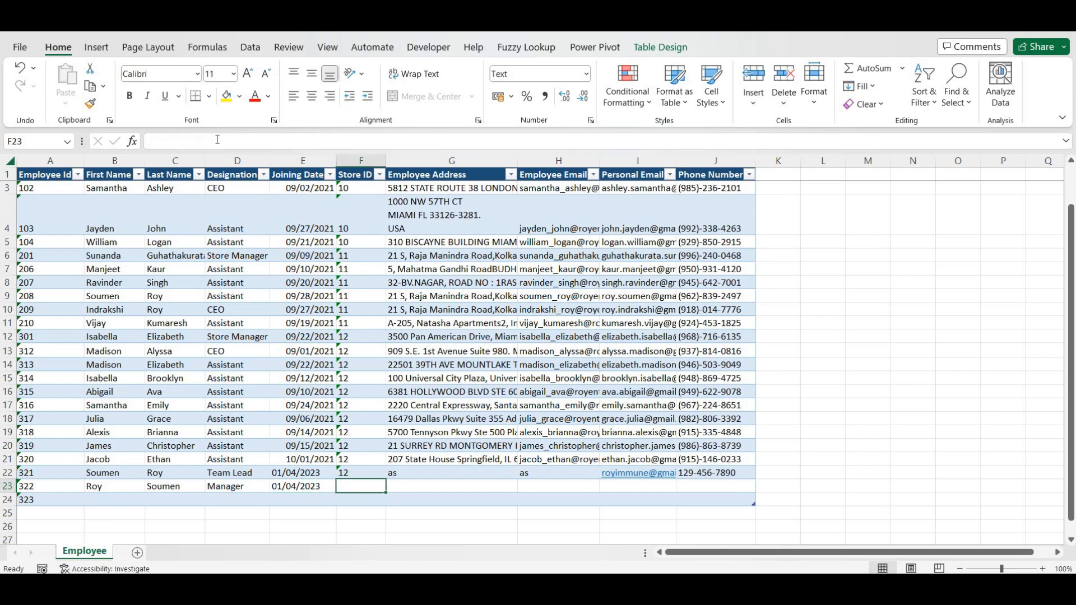
pyautogui.hotkey('ctrl', 'd')
pyautogui.press('Tab')
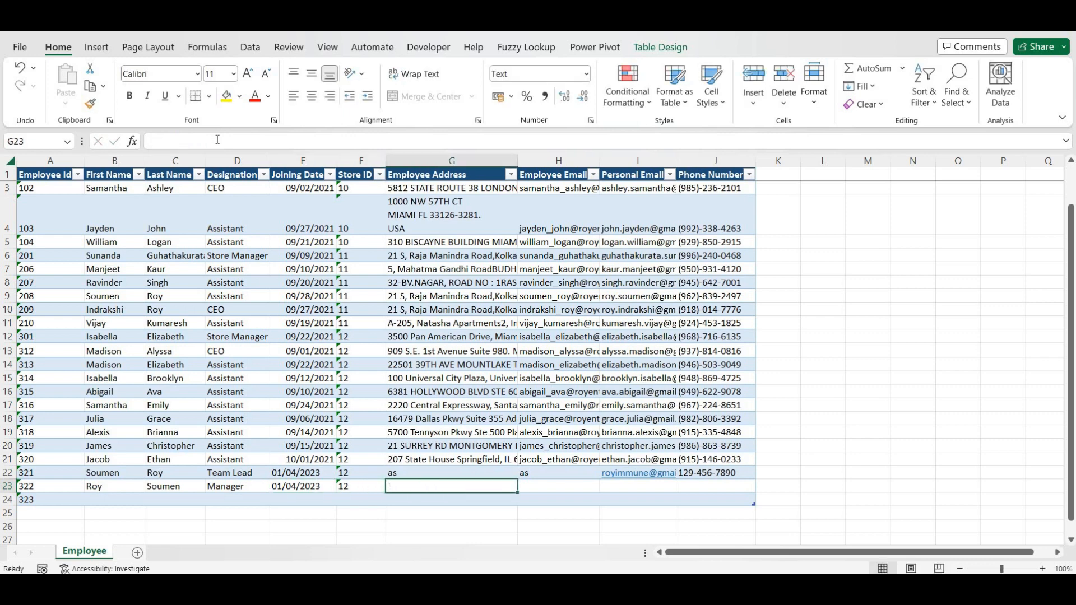
pyautogui.write('we')
pyautogui.press('Tab')
pyautogui.write('we')
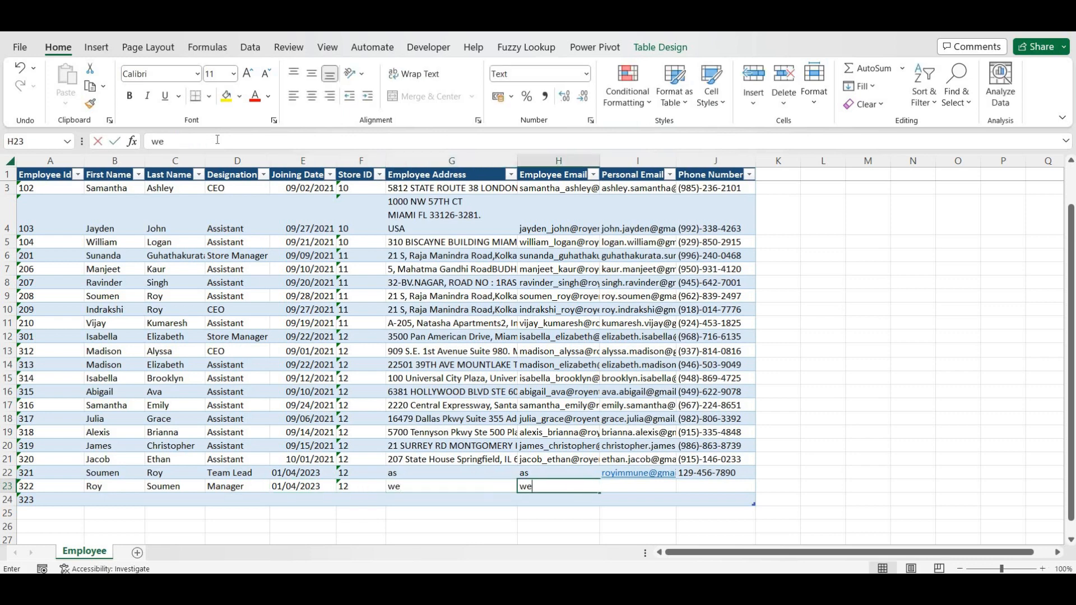
pyautogui.press('Tab')
pyautogui.hotkey('ctrl', 'd')
pyautogui.press('Tab')
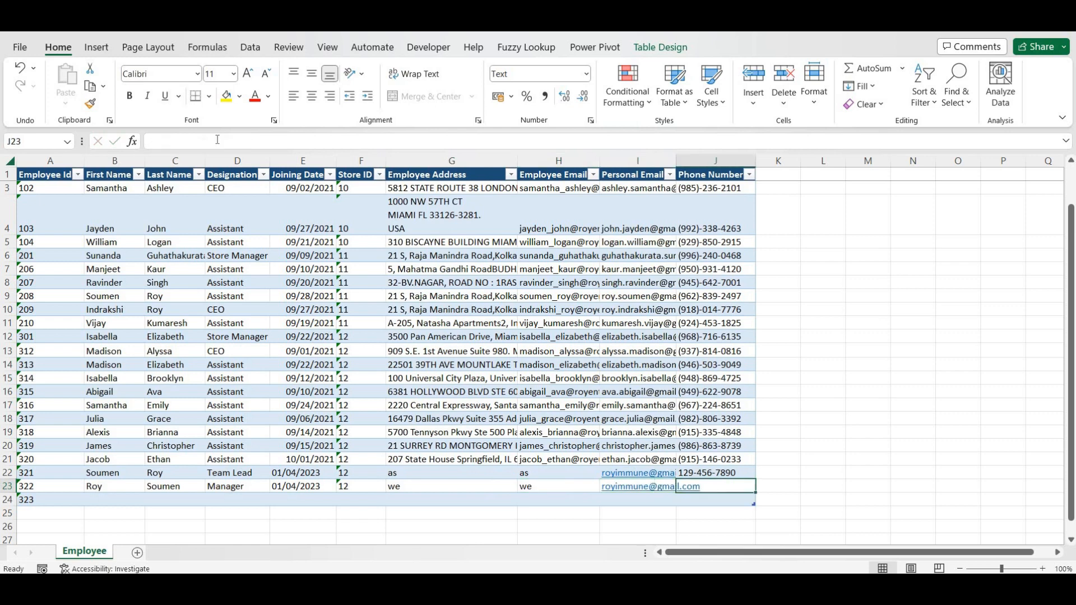
pyautogui.hotkey('ctrl', 'd')
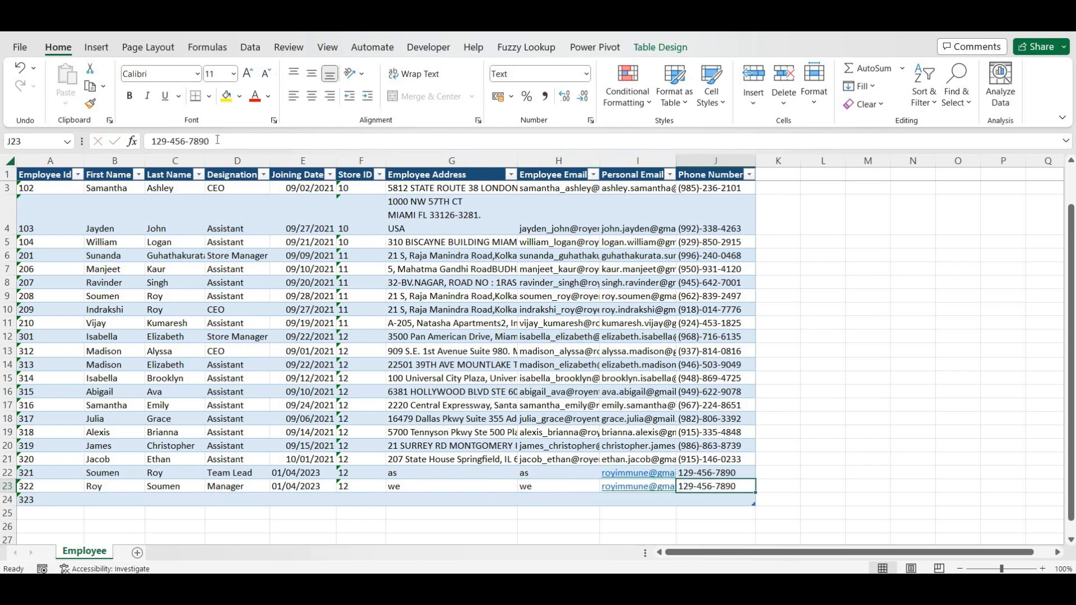
pyautogui.press('Down')
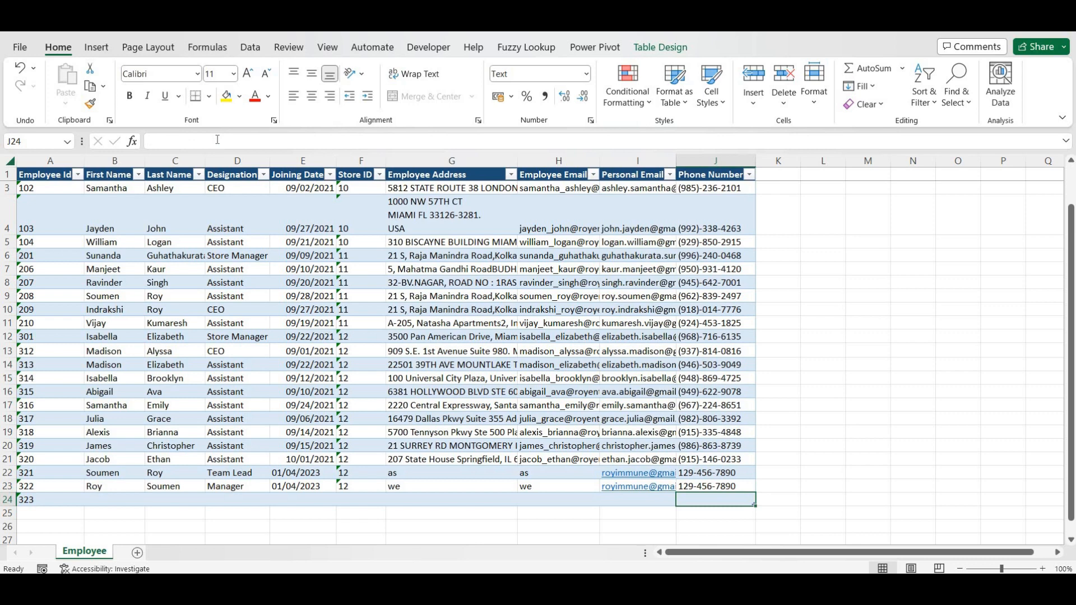
pyautogui.hotkey('ctrl', 'd')
# - Fill row 24 with the employee's personal email, address, Store ID 12 and joining date 01/03/2024
pyautogui.press('Left')
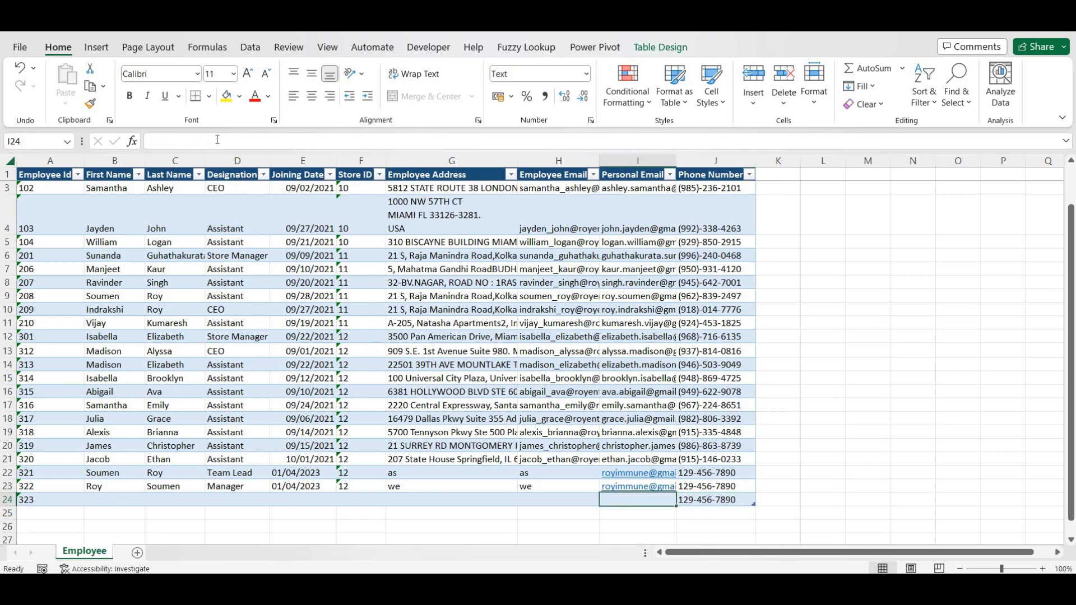
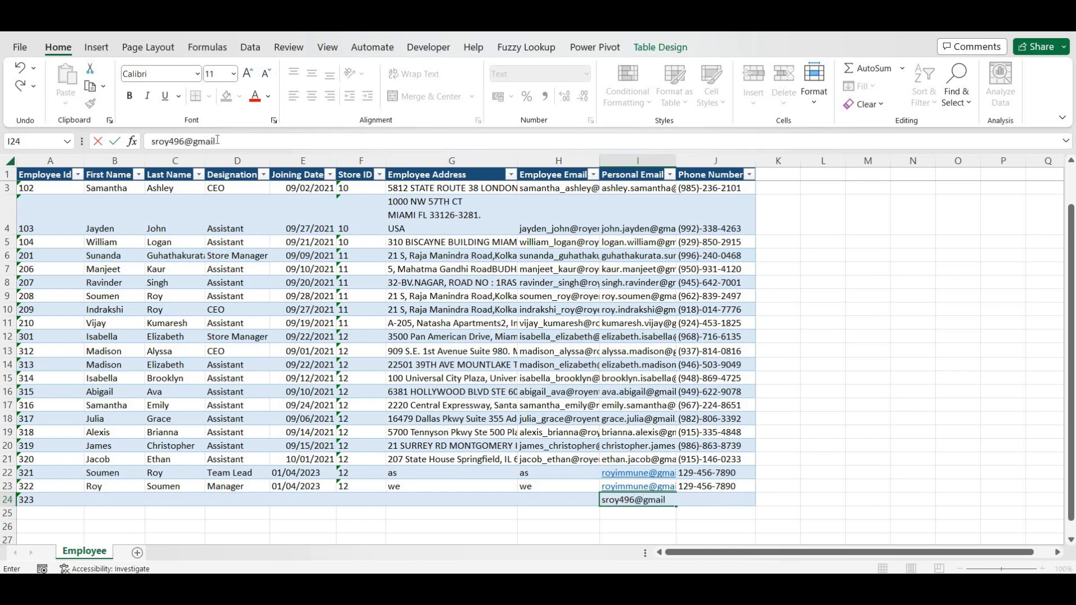
pyautogui.press('Tab')
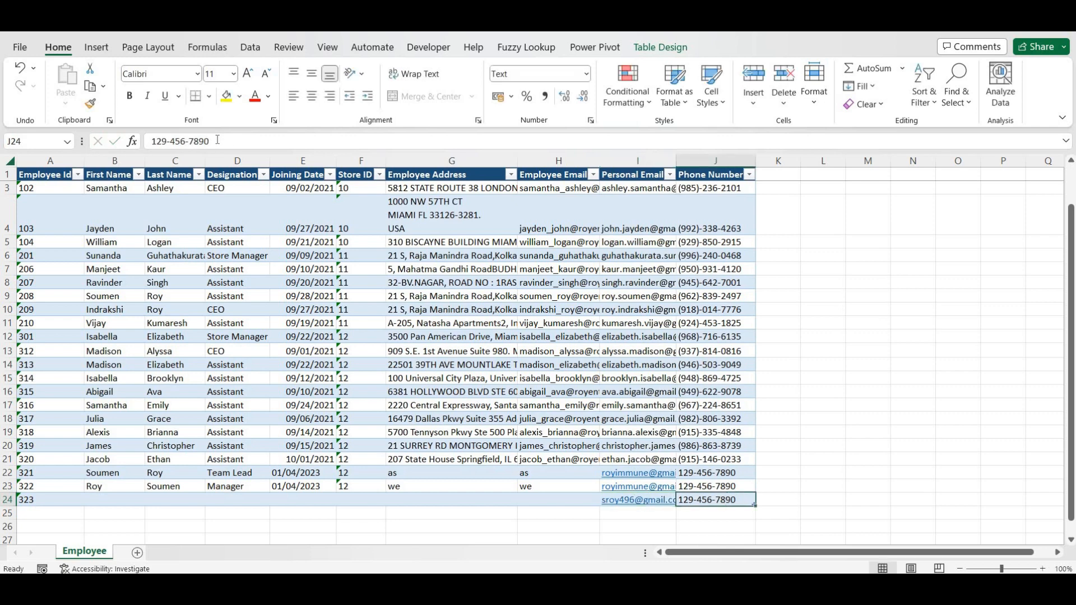
pyautogui.press('Left')
pyautogui.press('Left')
pyautogui.press('Left')
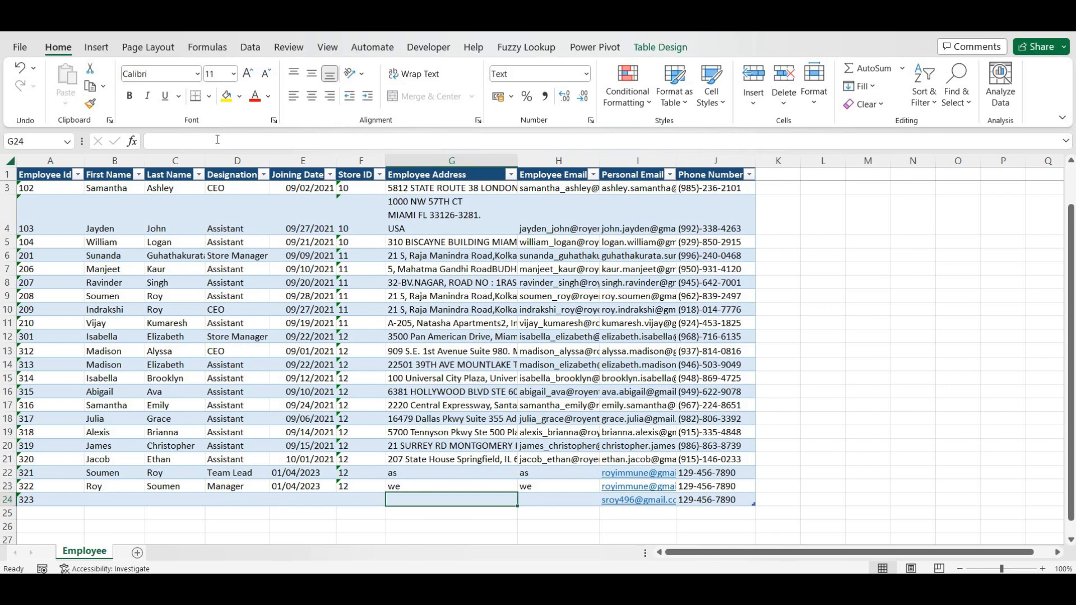
pyautogui.write('re')
pyautogui.press('Tab')
pyautogui.write('er')
pyautogui.press('Left')
pyautogui.press('Left')
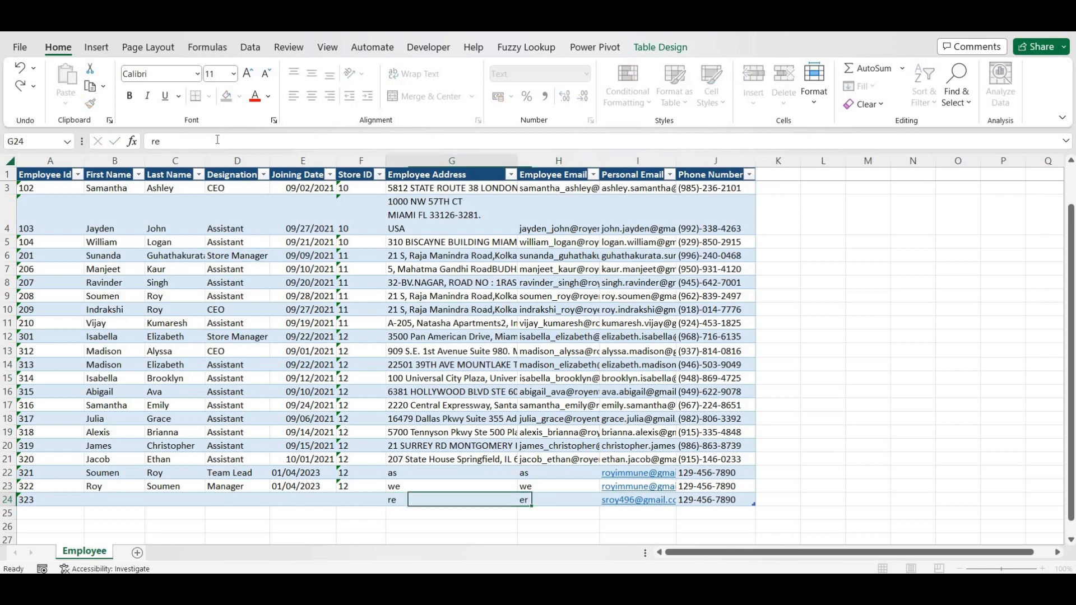
pyautogui.write('12')
pyautogui.press('Left')
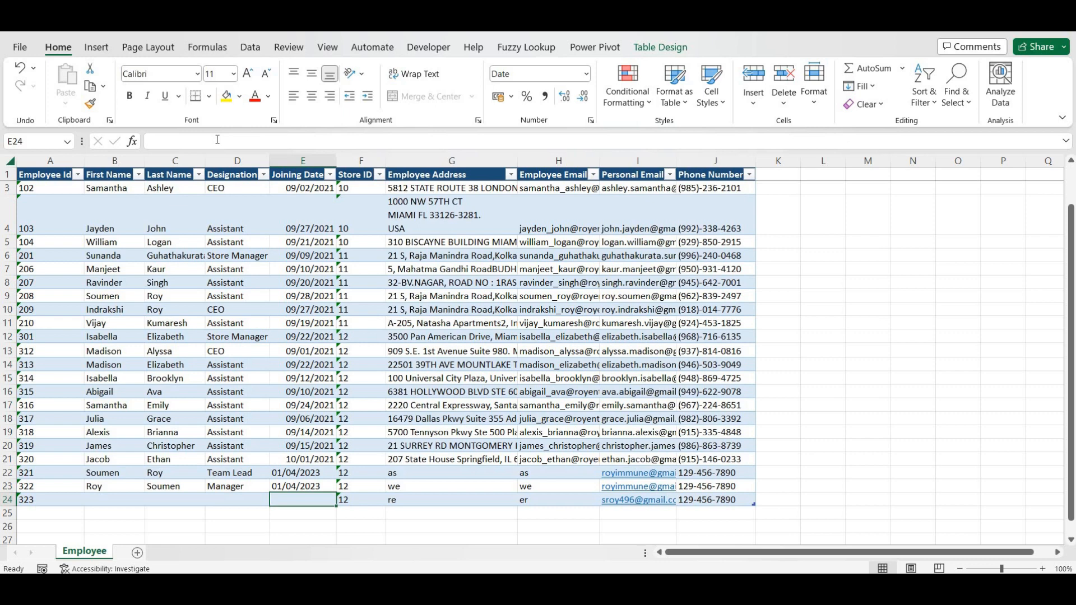
pyautogui.write('01/0')
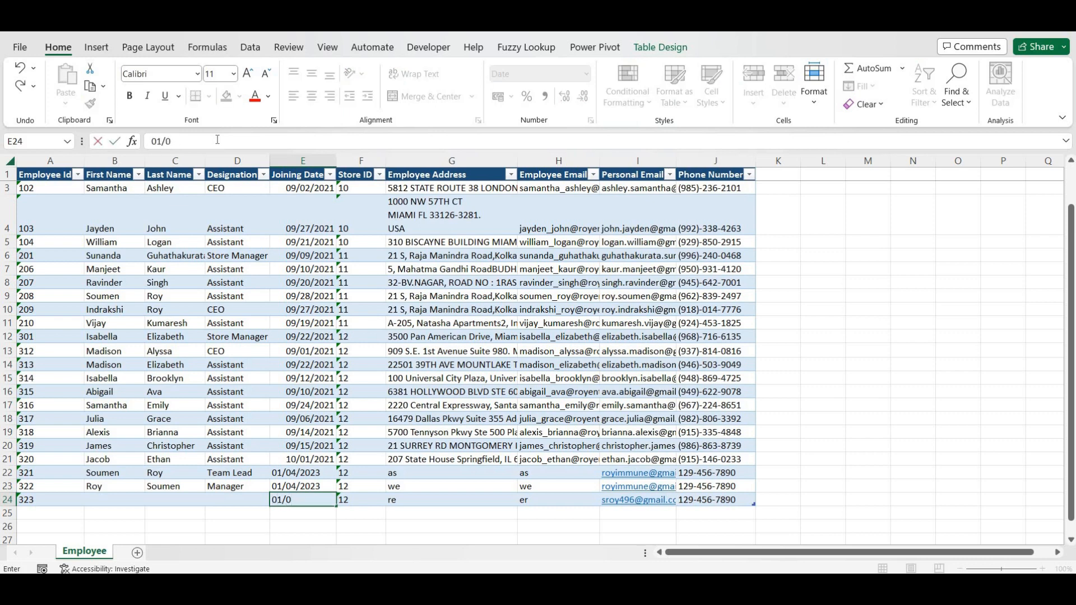
pyautogui.write('13')
pyautogui.write('/20')
pyautogui.write('14')
pyautogui.press('BackSpace')
pyautogui.press('BackSpace')
pyautogui.write('24')
pyautogui.press('Left')
pyautogui.press('Left')
# - Set row 24's designation to Sr. Manager and enter the employee's first and last names
pyautogui.press('Right')
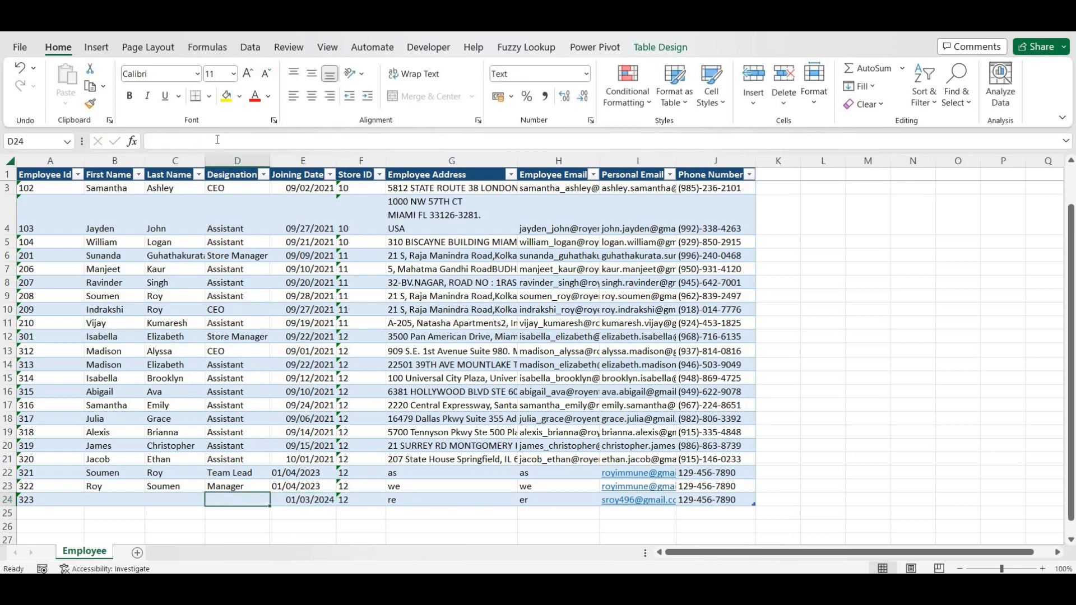
pyautogui.write('Sr. Manager')
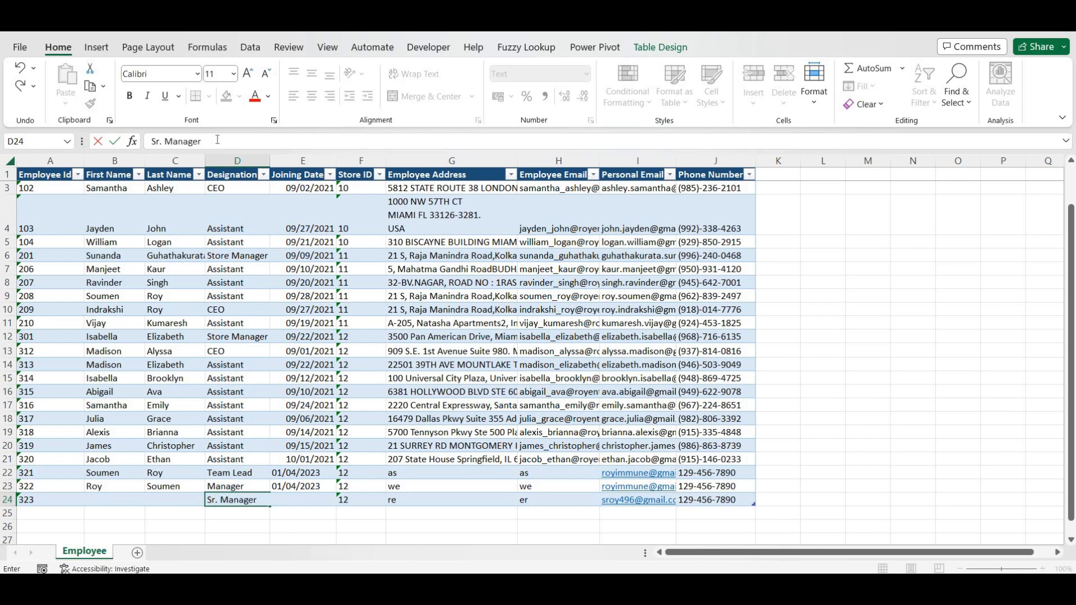
pyautogui.press('Return')
pyautogui.press('Left')
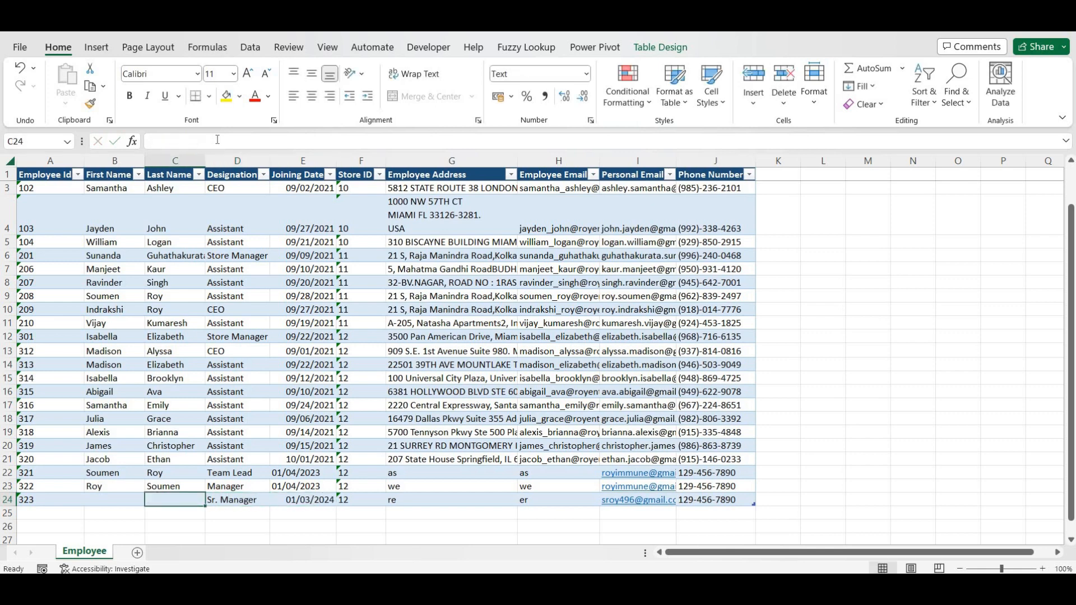
pyautogui.press('Left')
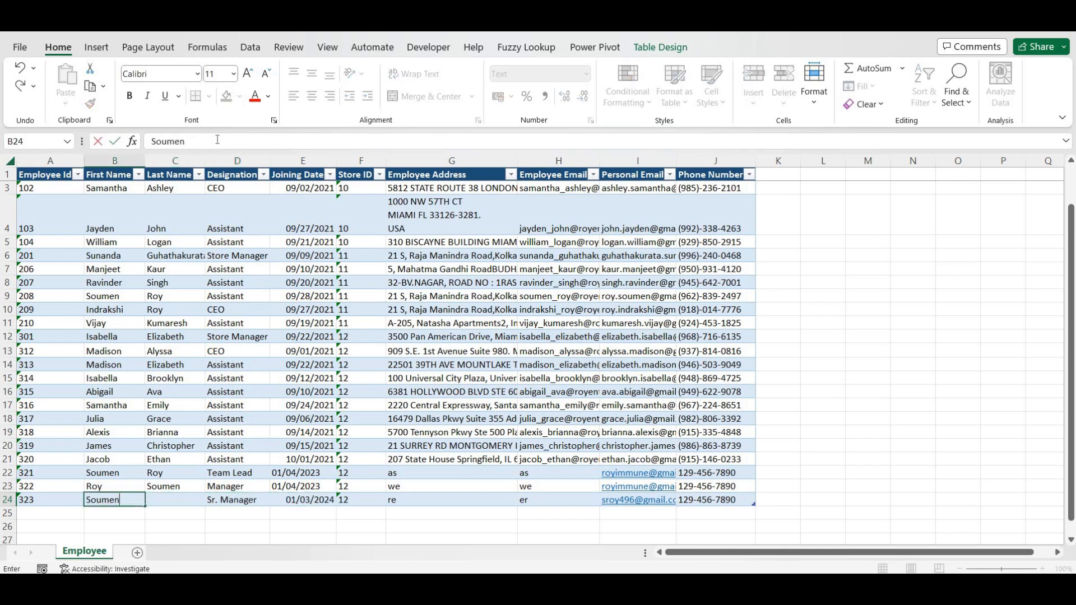
pyautogui.press('Tab')
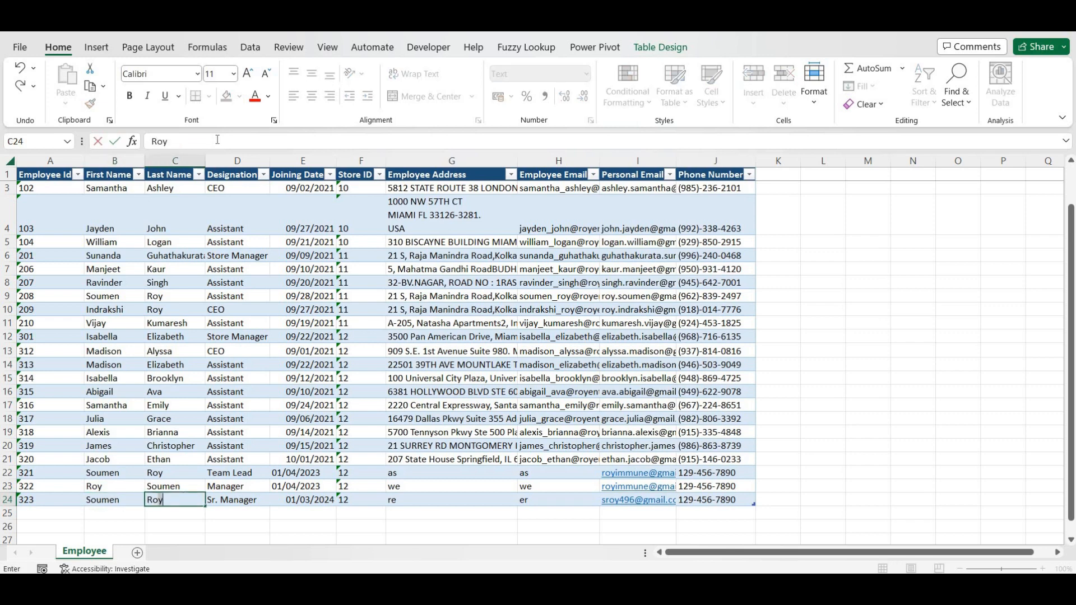
pyautogui.click(291, 349)
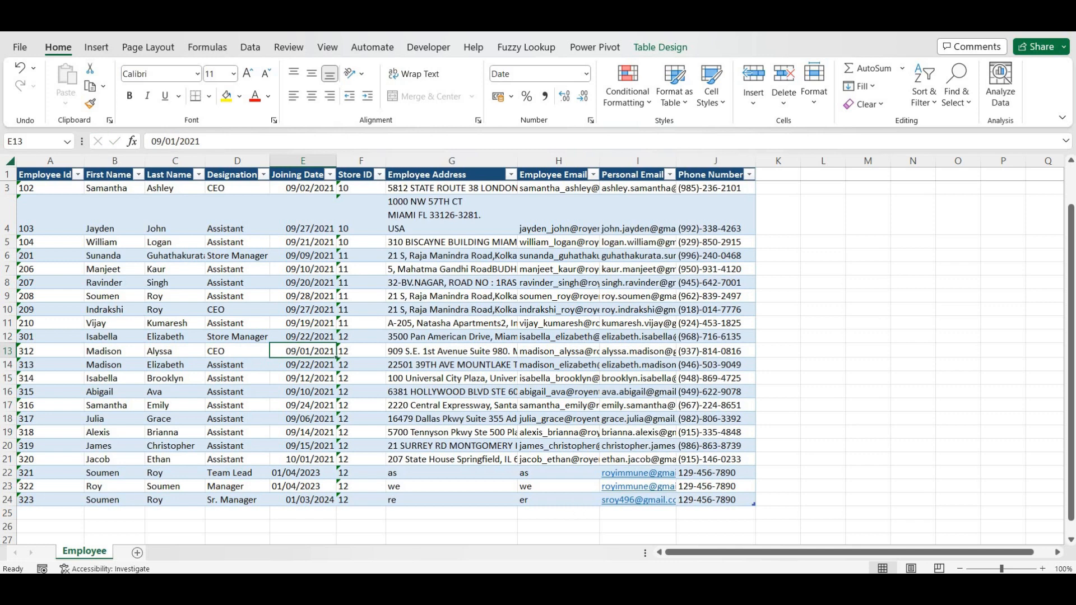
# - Refresh the workbook's queries and widen the Queries & Connections panel to show row counts
pyautogui.moveTo(575, 573)
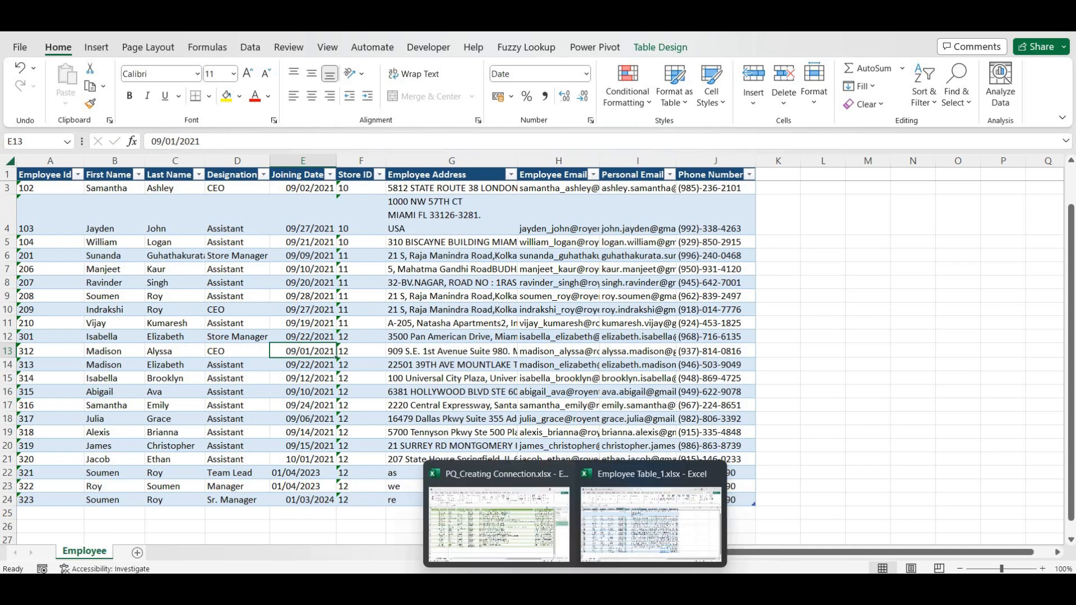
pyautogui.click(538, 532)
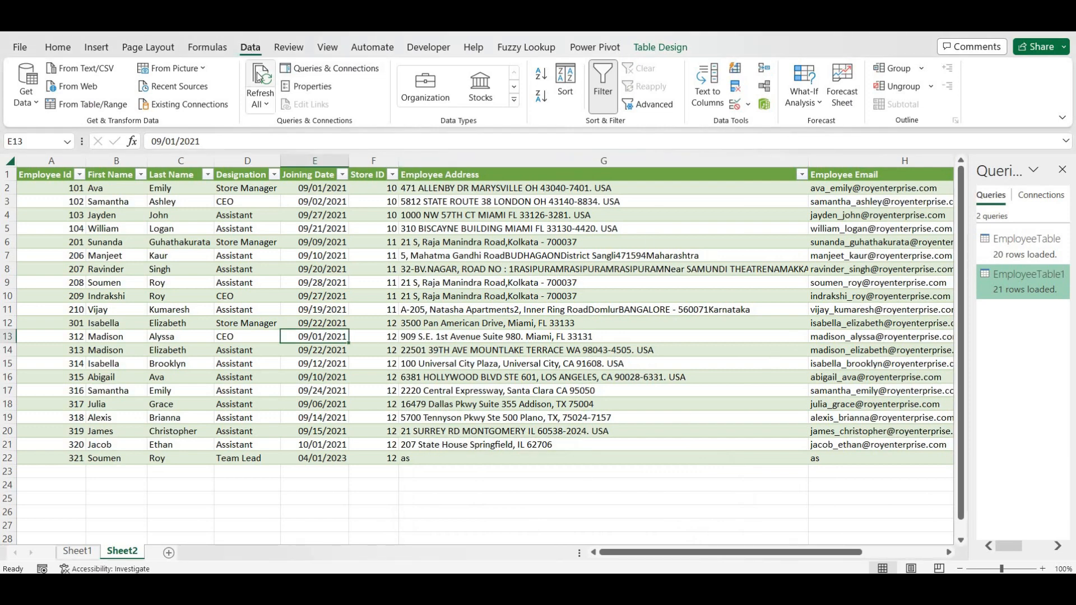
pyautogui.click(259, 76)
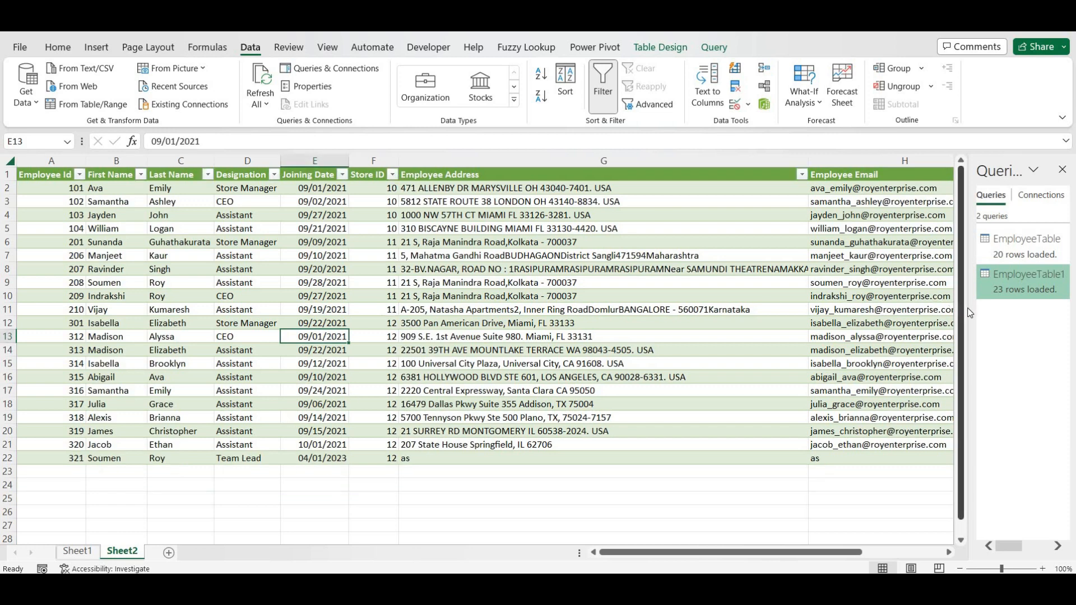
pyautogui.moveTo(970, 314); pyautogui.dragTo(767, 330)
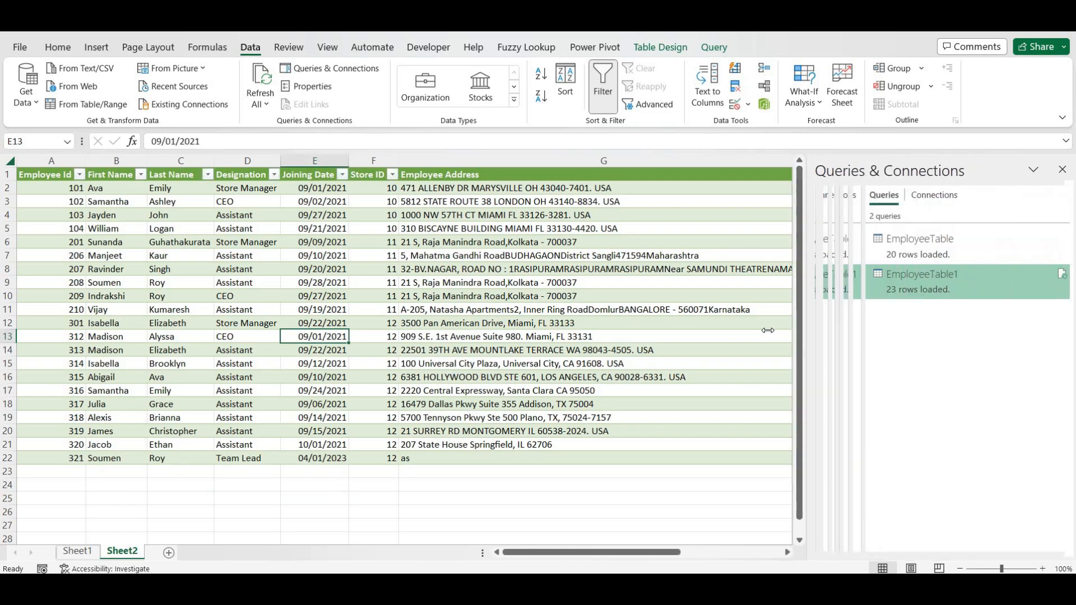
# - Refresh EmployeeTable1 so the table loads through employee 323, then dismiss its preview card
pyautogui.click(1062, 274)
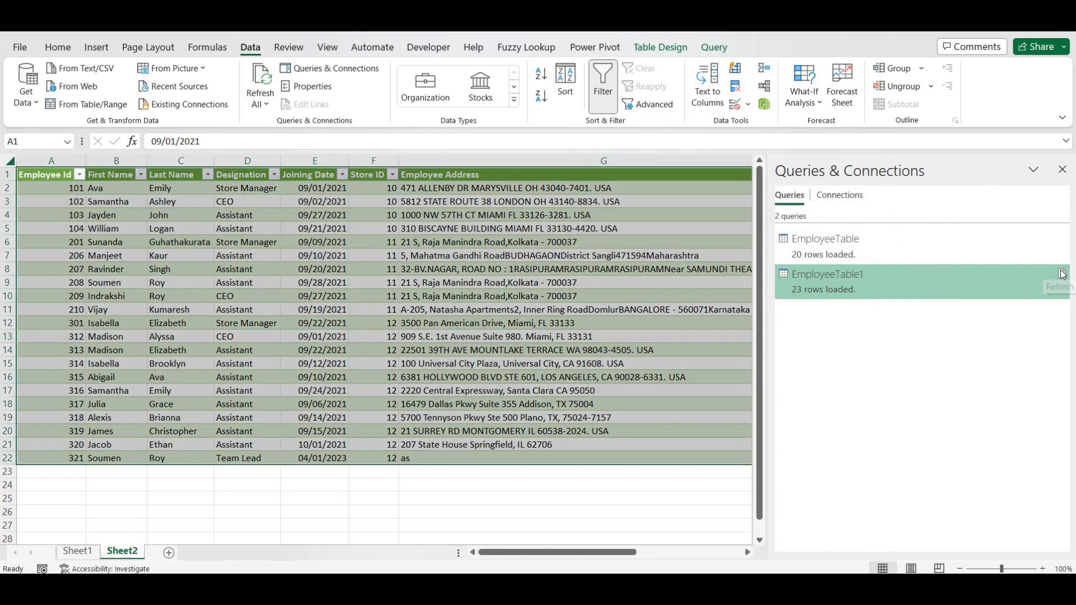
pyautogui.moveTo(1062, 273)
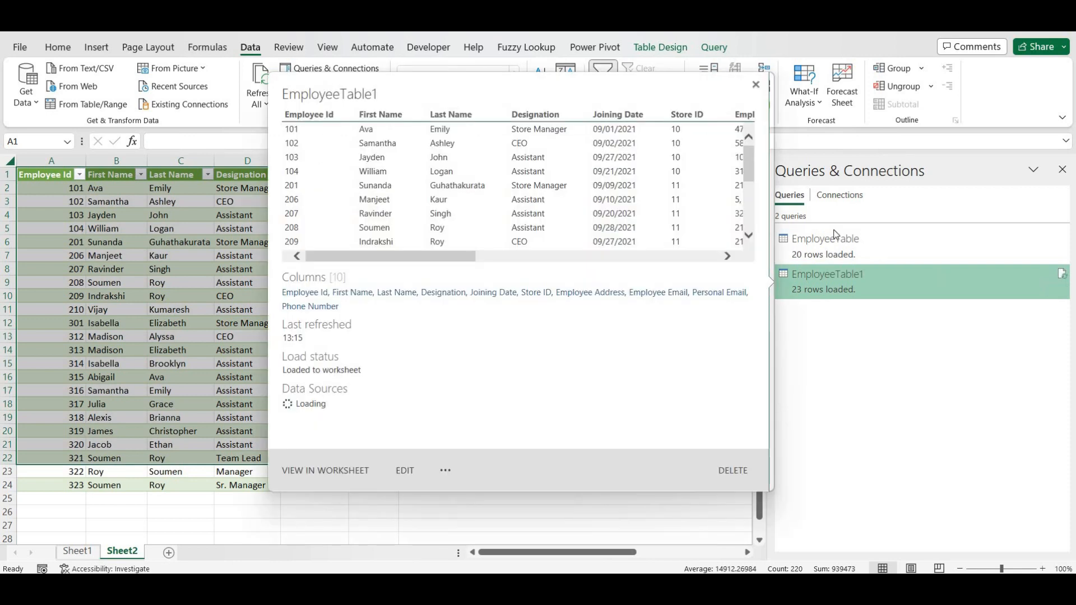
pyautogui.moveTo(836, 234)
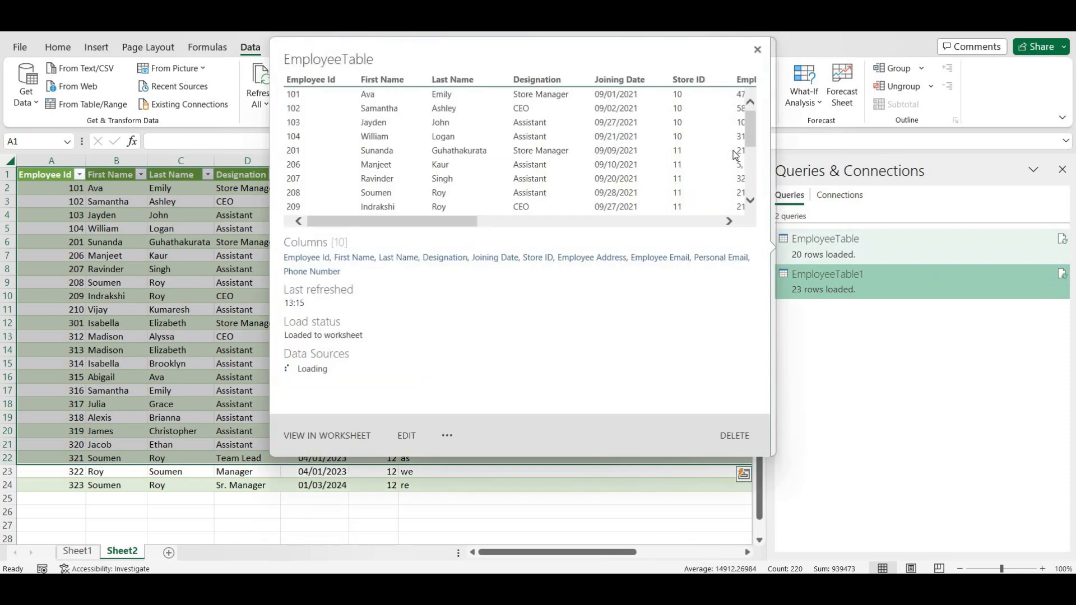
pyautogui.click(755, 51)
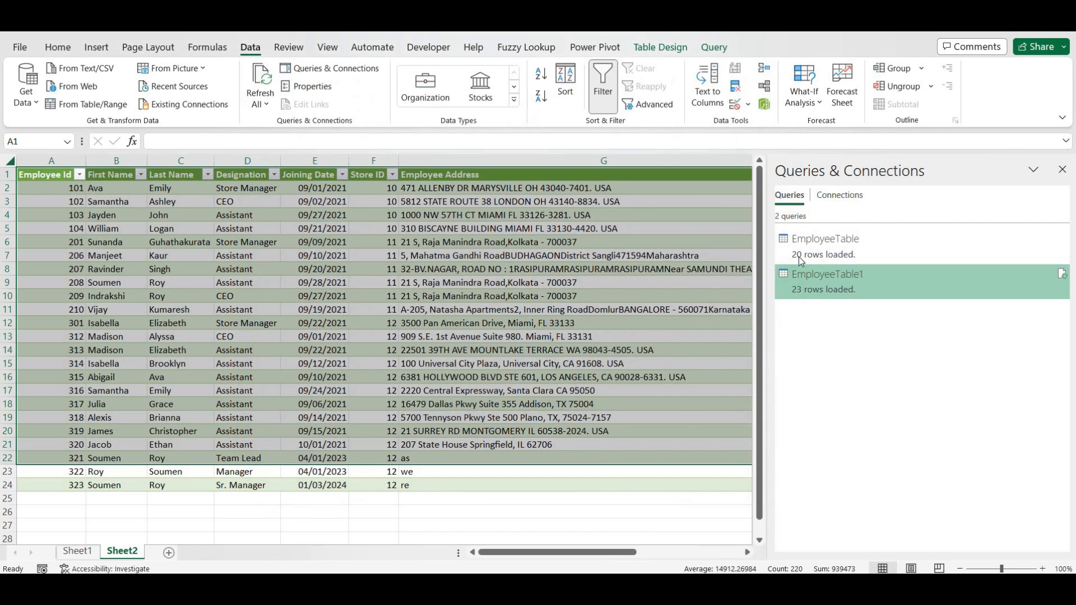
# - Close the Queries & Connections pane, maximize the workbook window, and add a blank Sheet3
pyautogui.moveTo(776, 266)
pyautogui.moveTo(768, 169); pyautogui.dragTo(1022, 166)
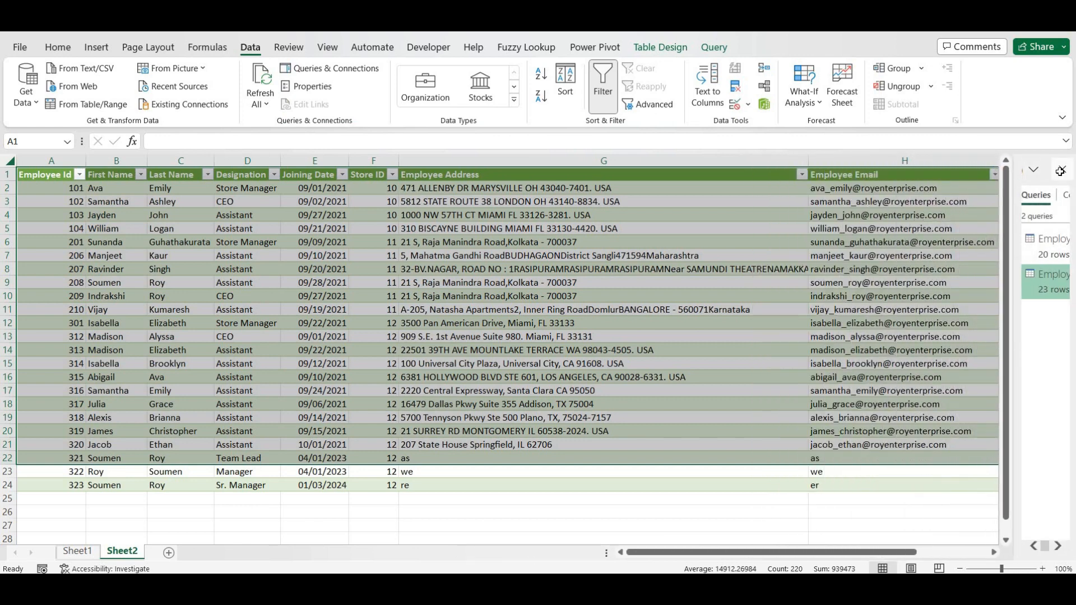
pyautogui.click(1059, 171)
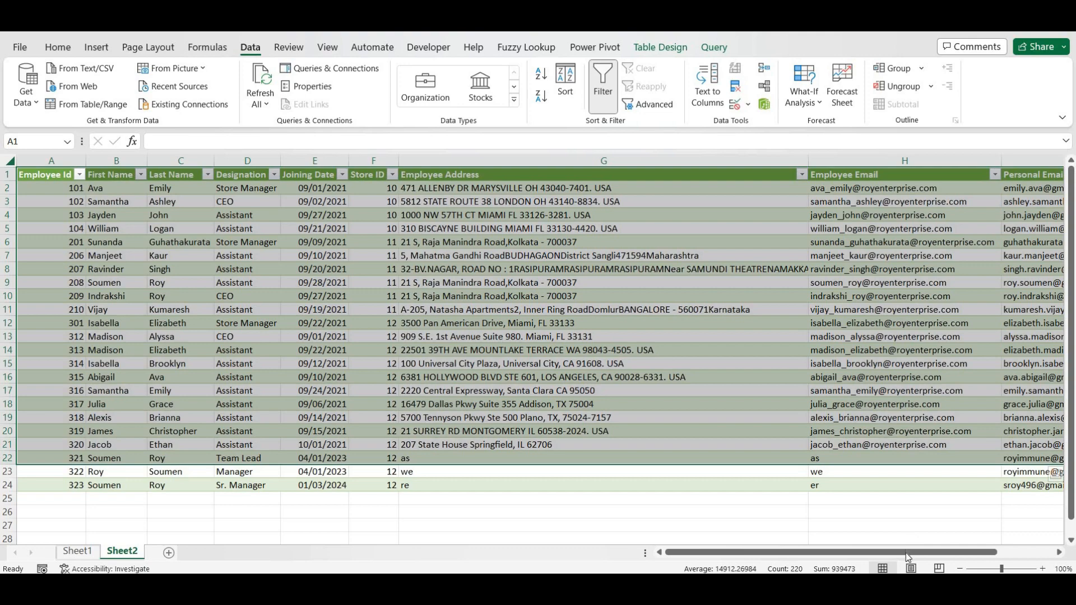
pyautogui.moveTo(908, 557); pyautogui.dragTo(588, 473)
pyautogui.click(588, 474)
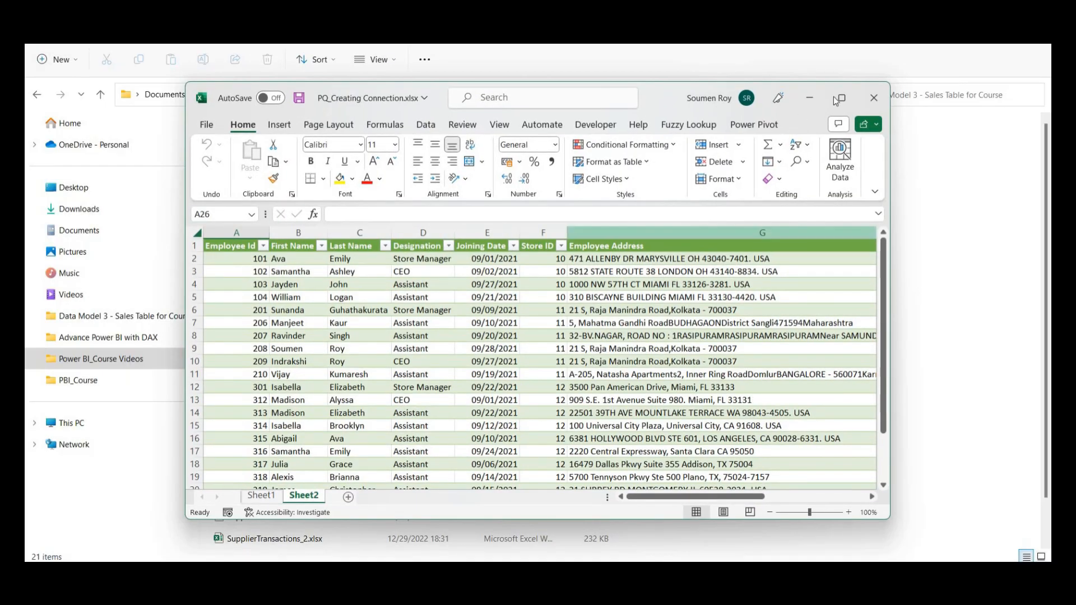
pyautogui.click(842, 99)
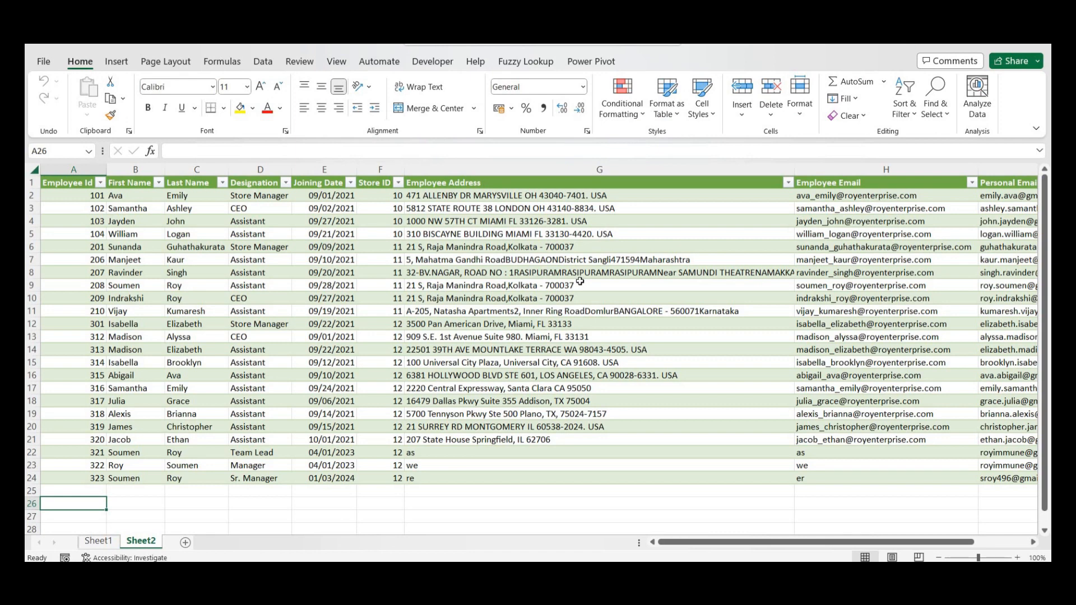
pyautogui.click(185, 543)
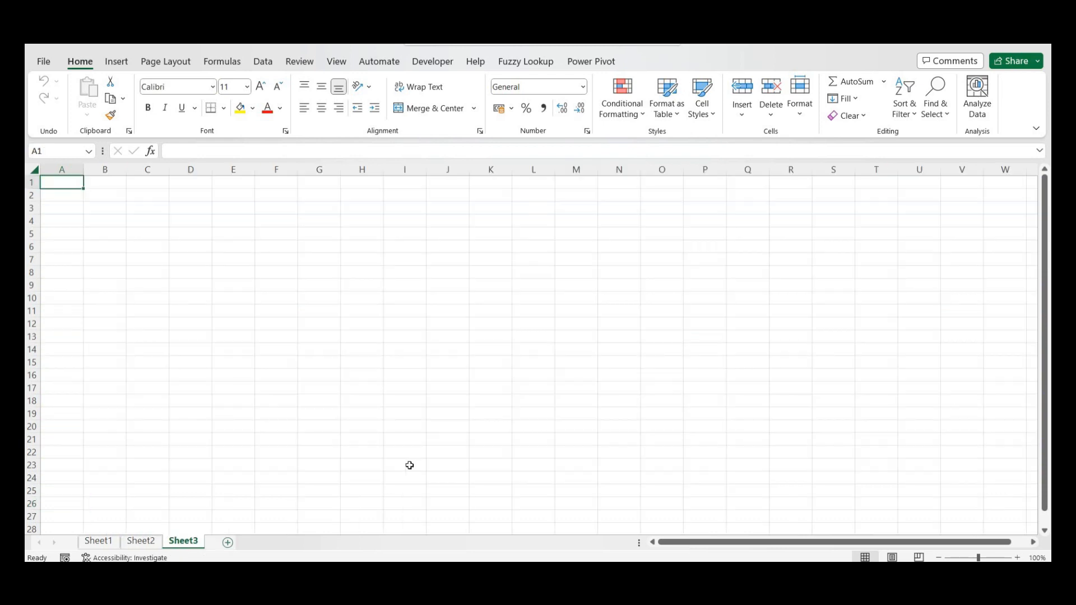
# - In File Explorer, open Sales Table_Store11and12.txt in Notepad
pyautogui.hotkey('alt', 'Tab')
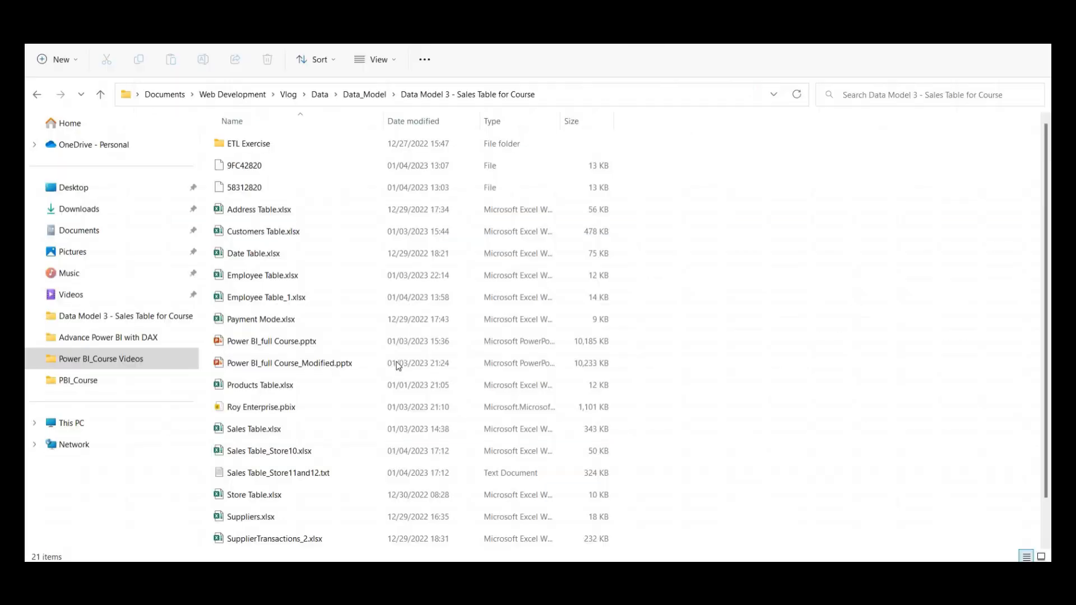
pyautogui.click(350, 453)
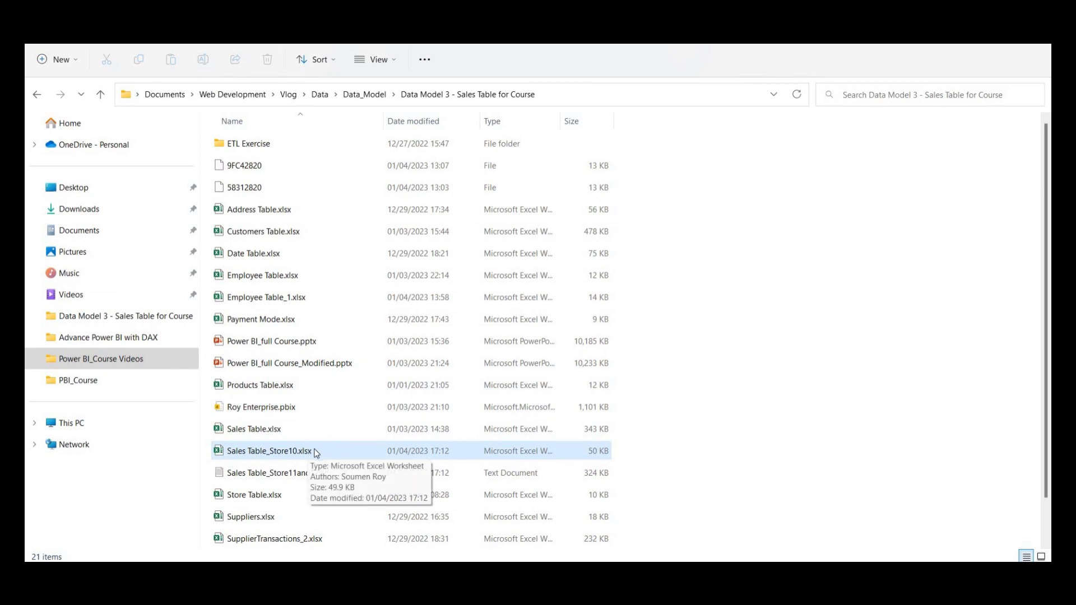
pyautogui.click(297, 478)
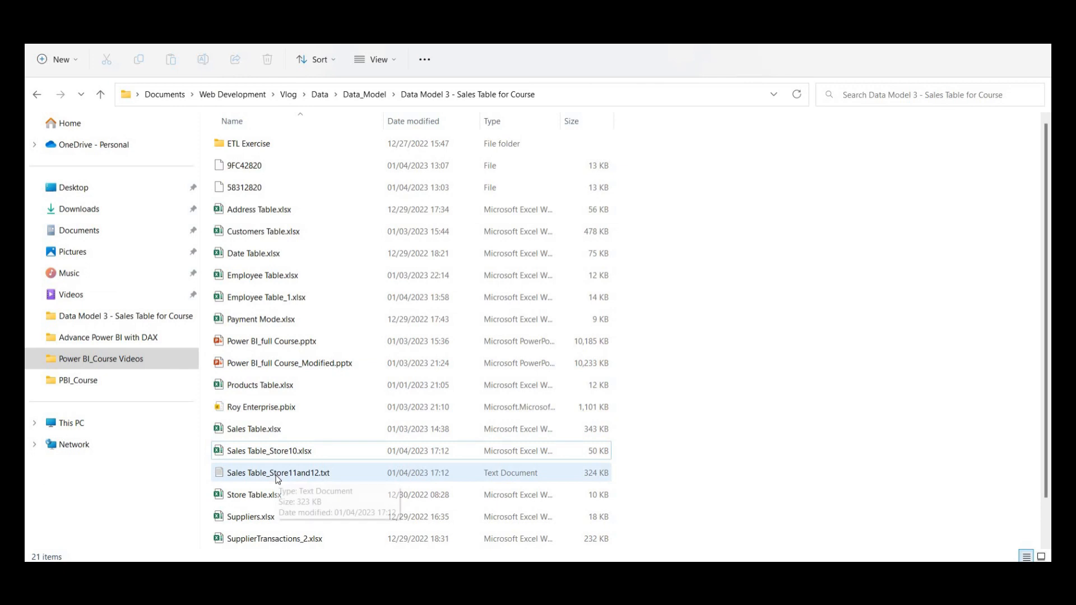
pyautogui.click(277, 478)
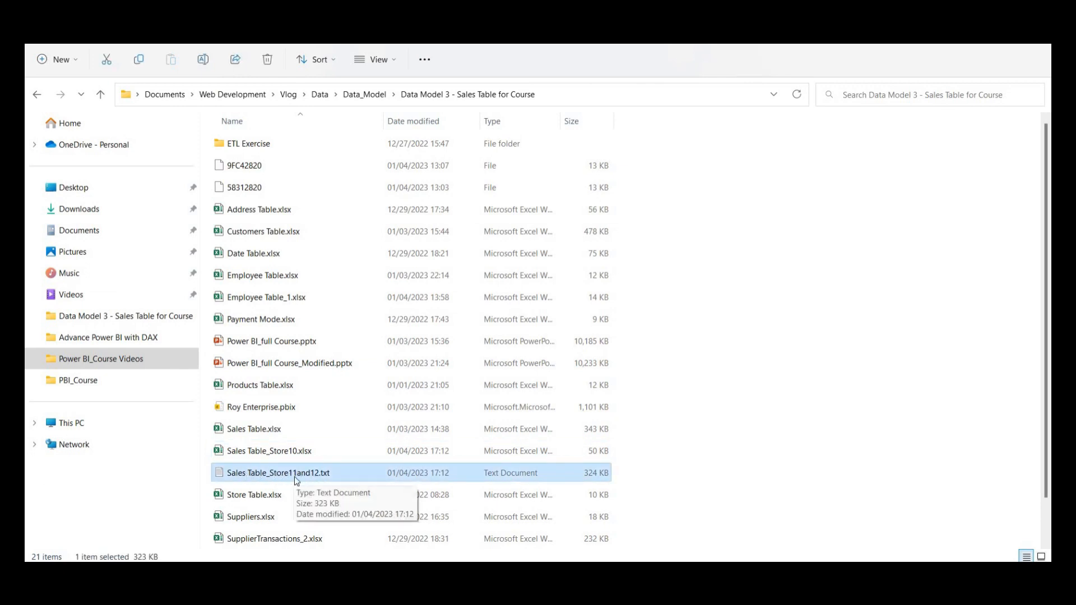
pyautogui.doubleClick(294, 477)
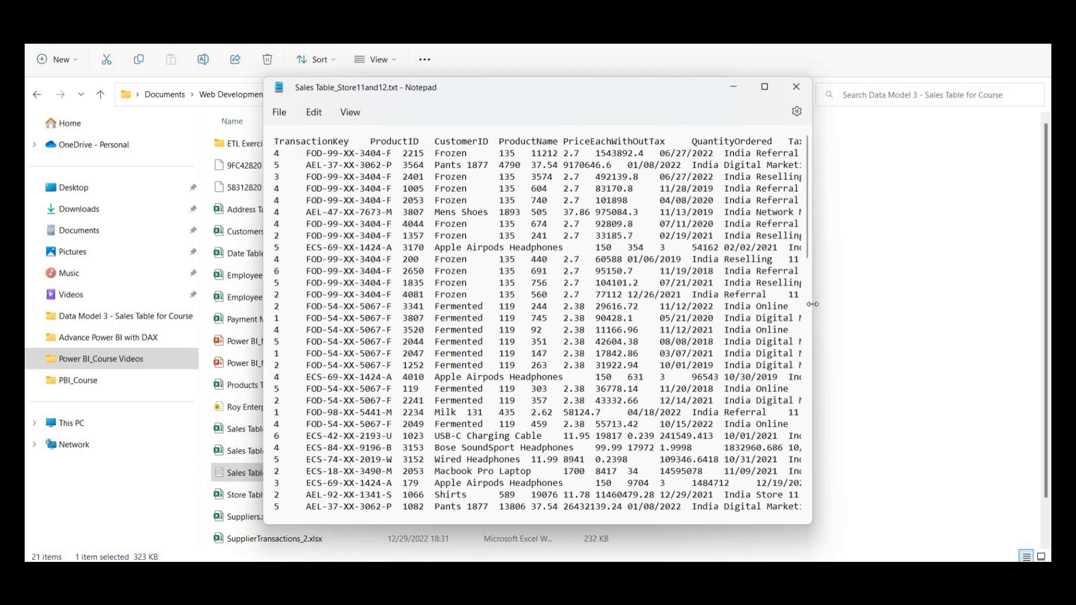
# - Resize and reposition Notepad to view every sales column, including Payment, then close it
pyautogui.moveTo(812, 304); pyautogui.dragTo(1026, 305)
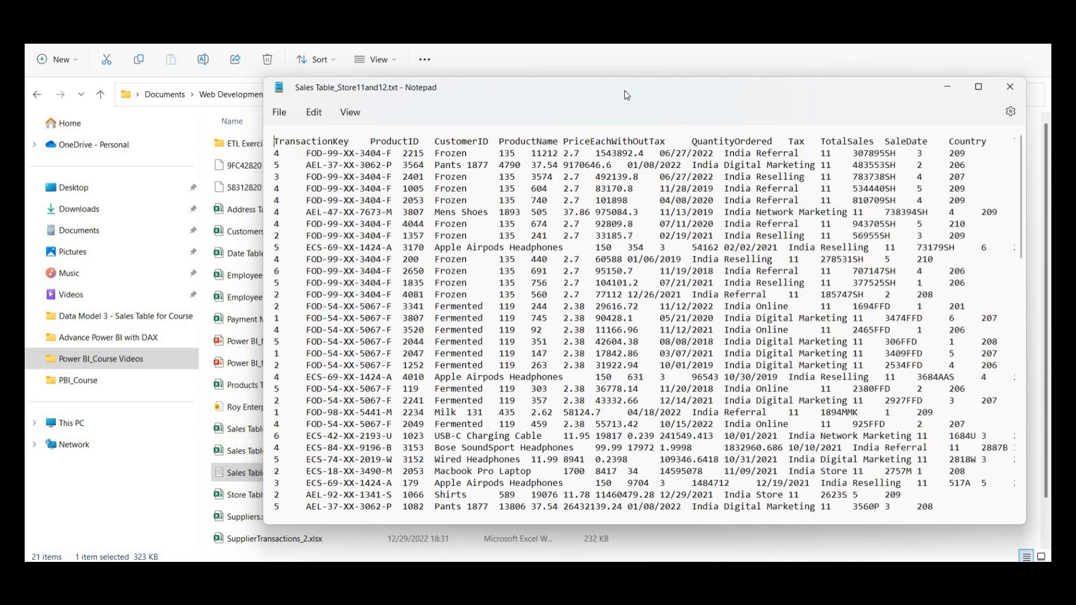
pyautogui.moveTo(624, 90); pyautogui.dragTo(404, 77)
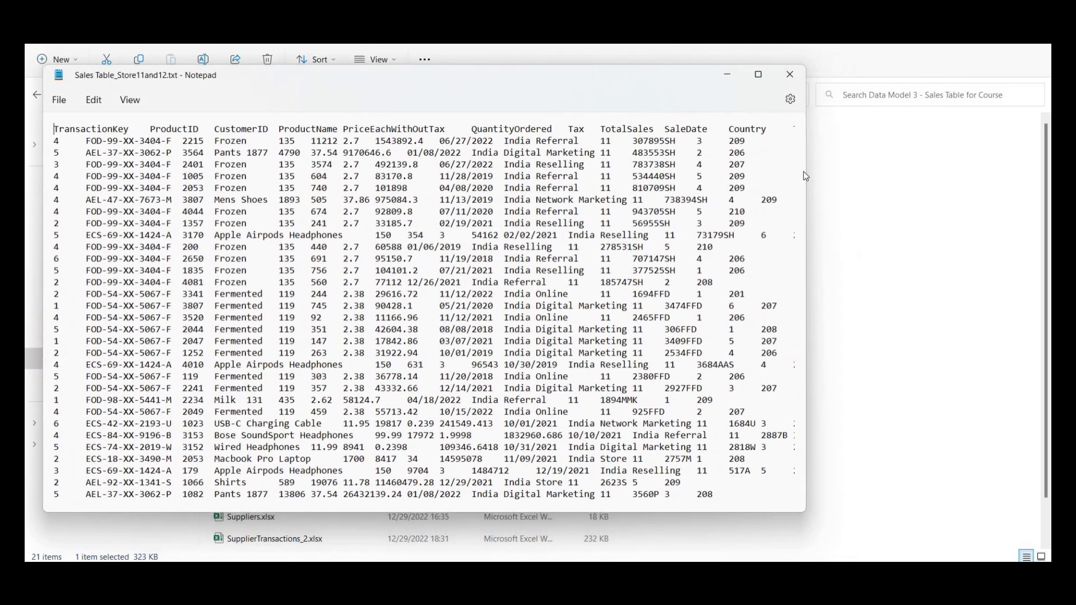
pyautogui.moveTo(807, 186); pyautogui.dragTo(1036, 194)
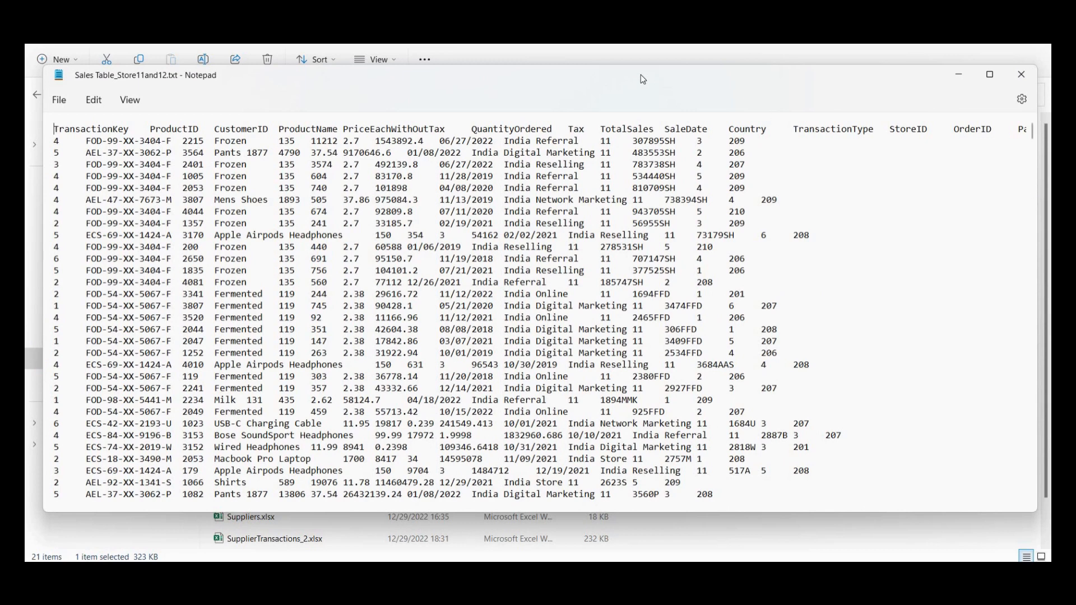
pyautogui.moveTo(643, 79); pyautogui.dragTo(626, 79)
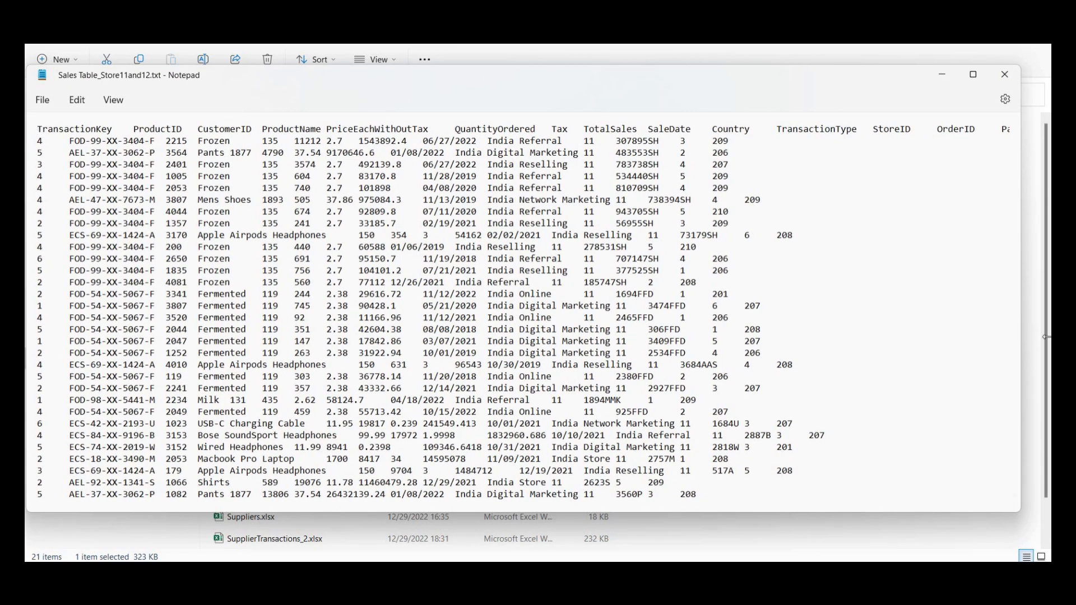
pyautogui.moveTo(1021, 333); pyautogui.dragTo(1050, 332)
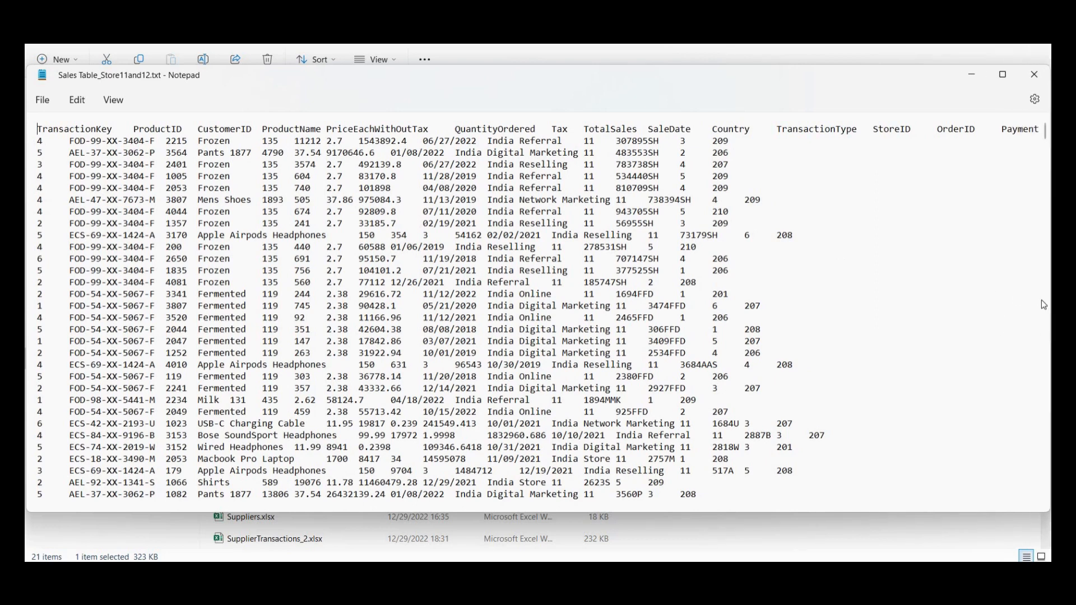
pyautogui.moveTo(1047, 304); pyautogui.dragTo(876, 303)
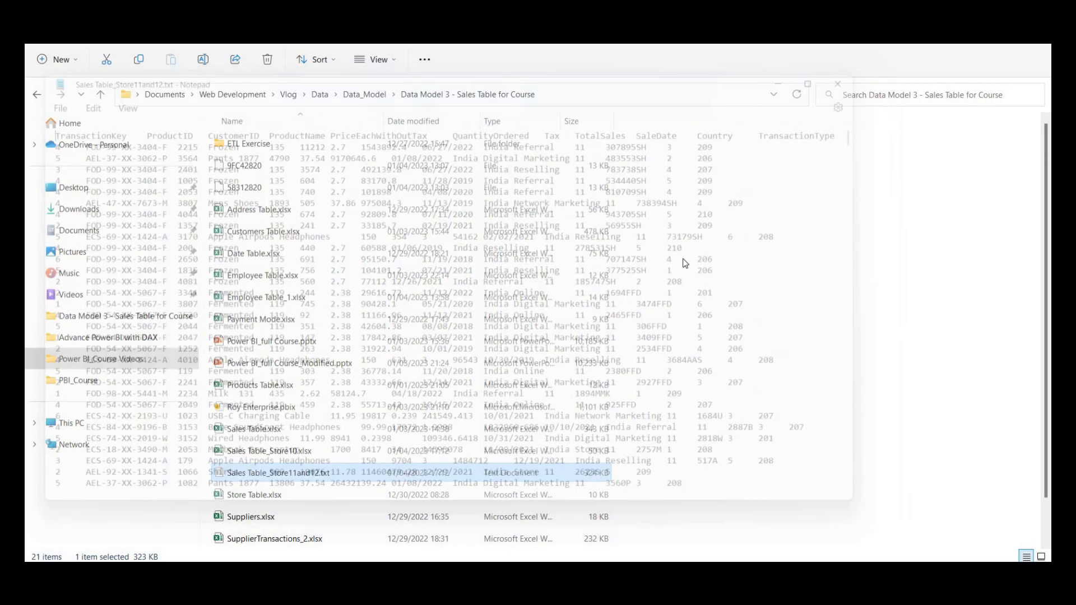
pyautogui.click(860, 74)
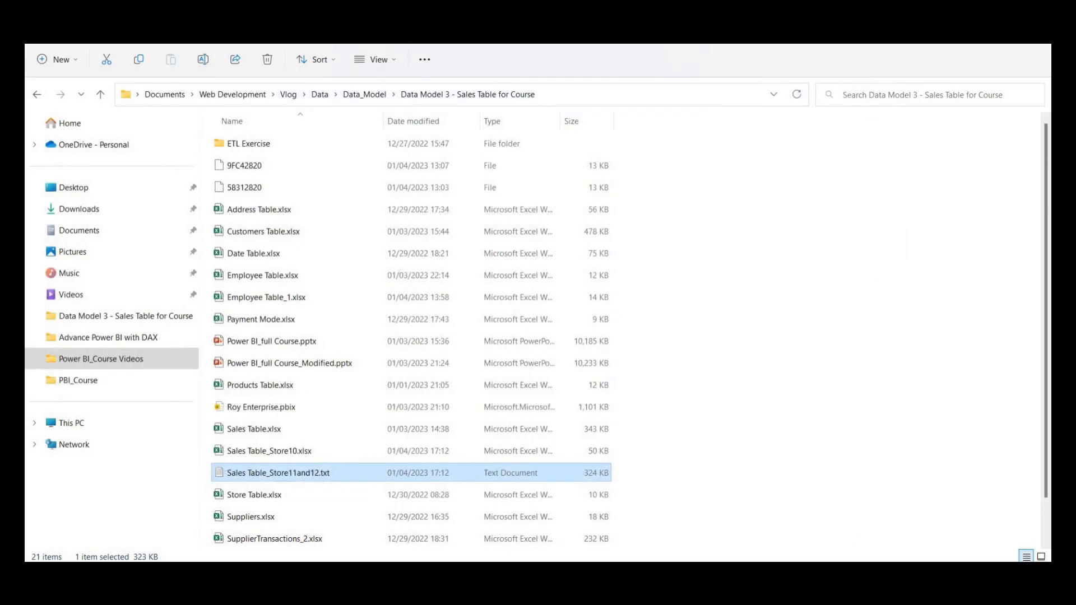
# - Import Sales Table_Store11and12.txt via Data > Get Data > From File > From Text/CSV
pyautogui.click(617, 576)
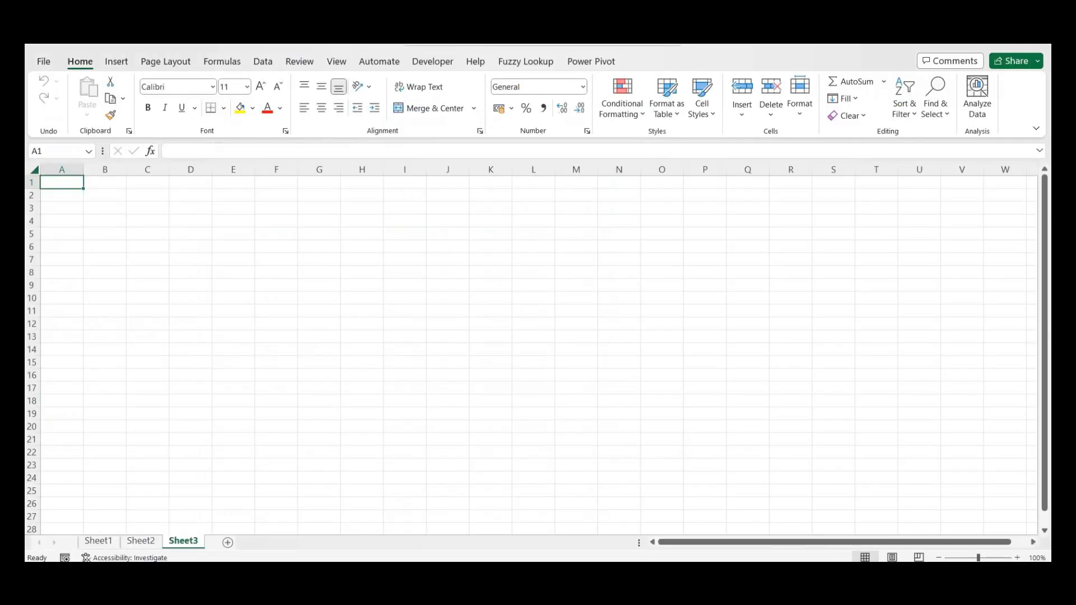
pyautogui.click(266, 67)
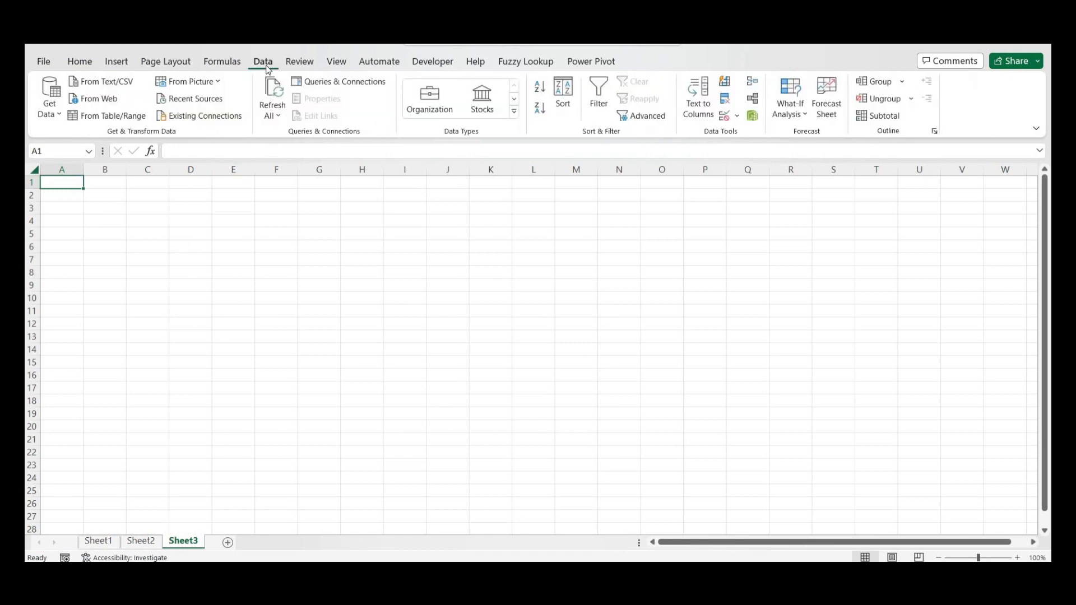
pyautogui.click(39, 103)
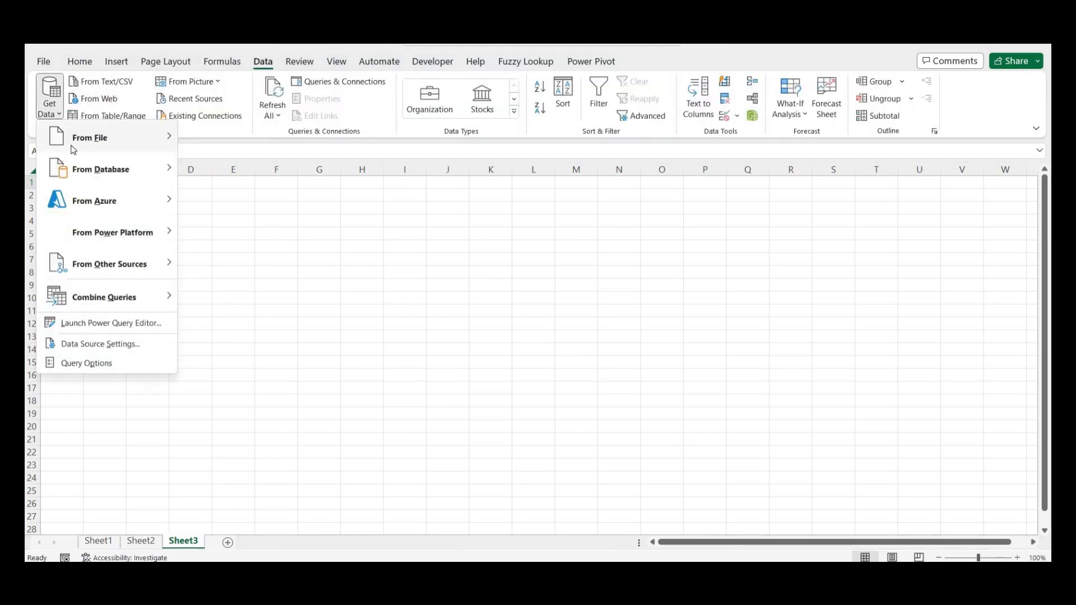
pyautogui.moveTo(156, 139)
pyautogui.click(230, 170)
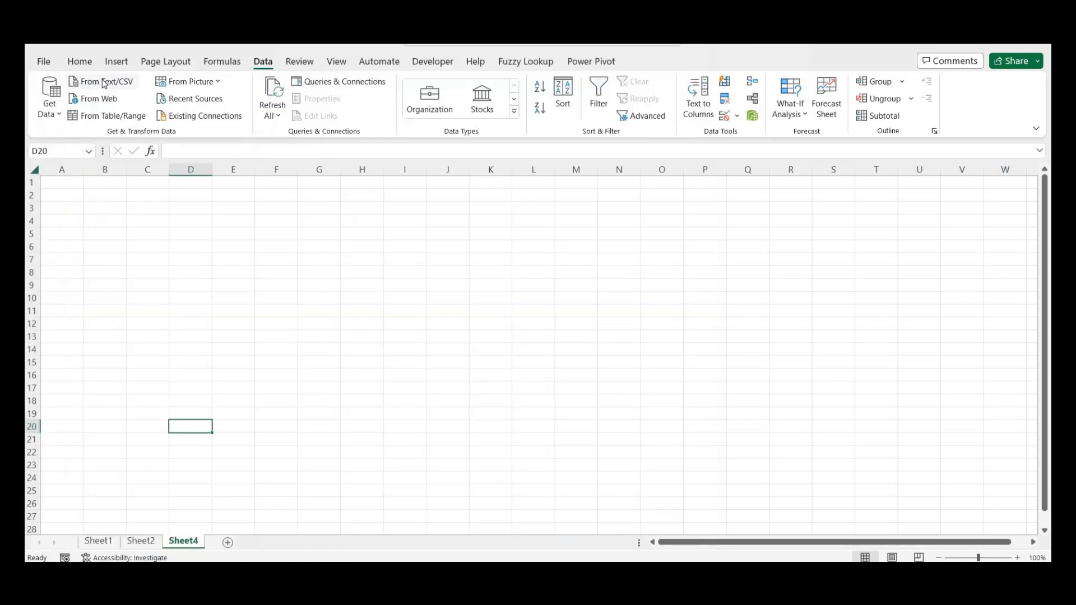
pyautogui.click(104, 83)
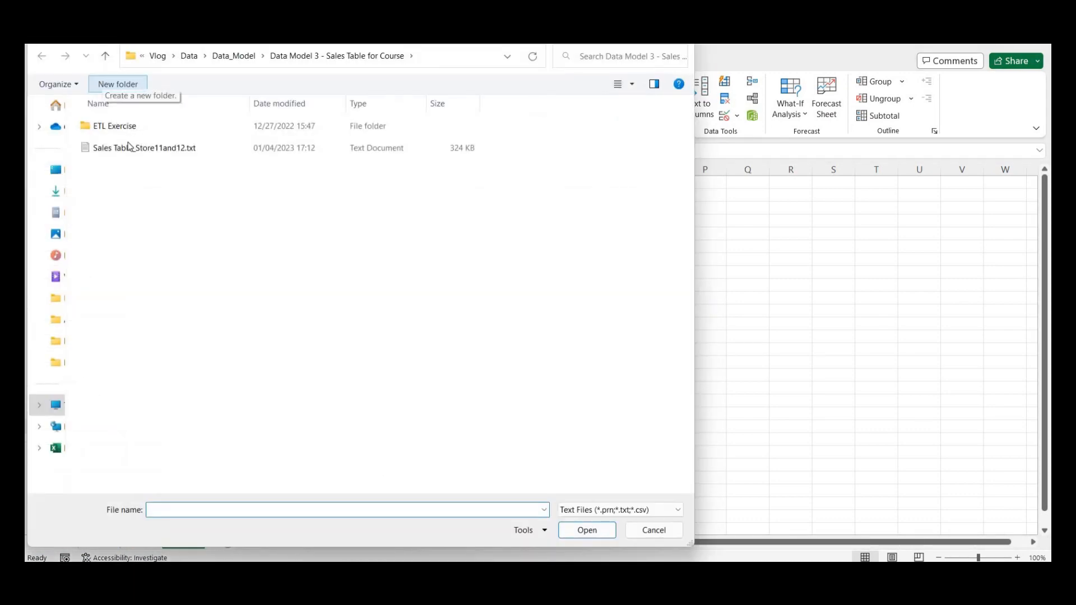
pyautogui.click(130, 148)
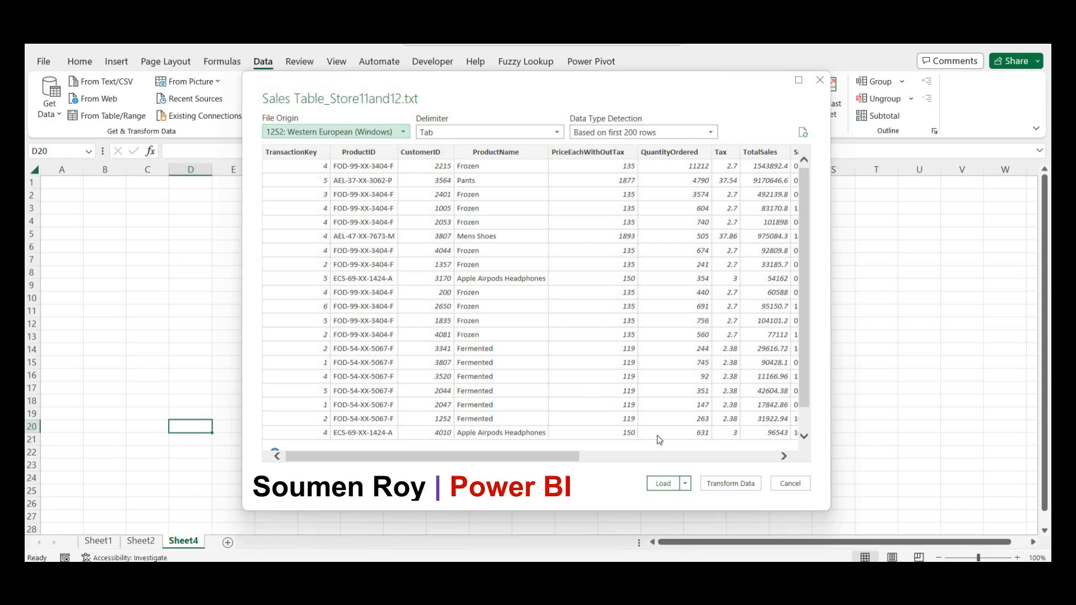
# - Send the text preview to Power Query Editor and scroll across its 15 columns
pyautogui.click(721, 486)
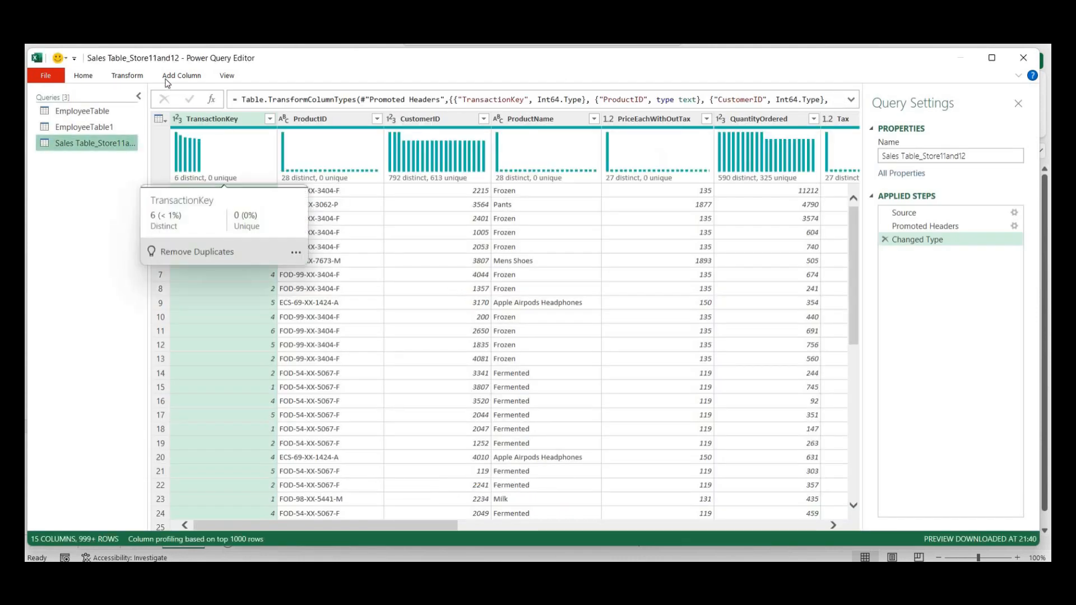
pyautogui.click(128, 75)
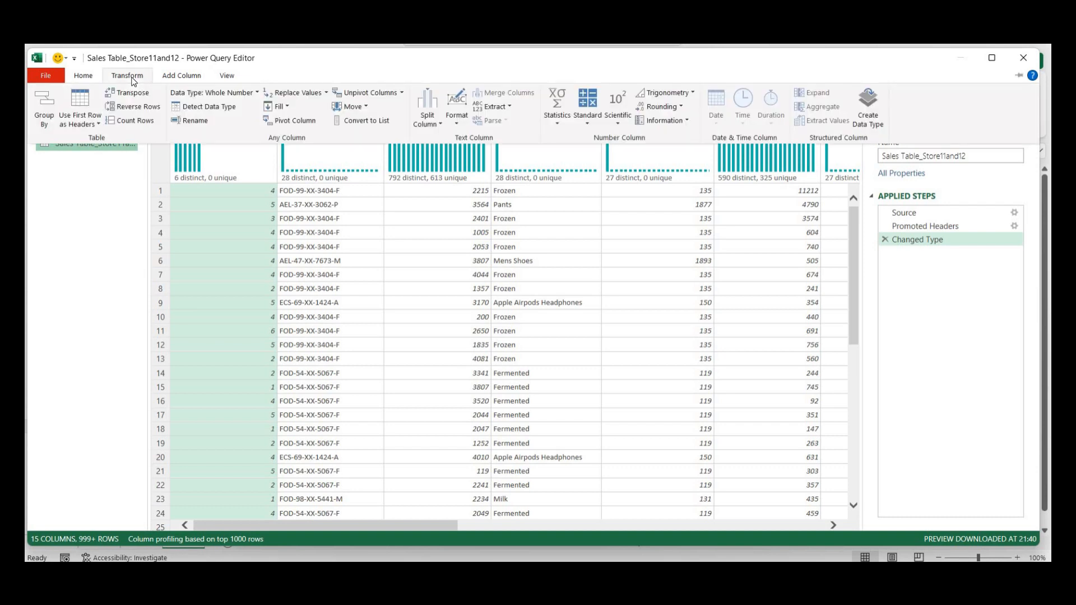
pyautogui.click(125, 232)
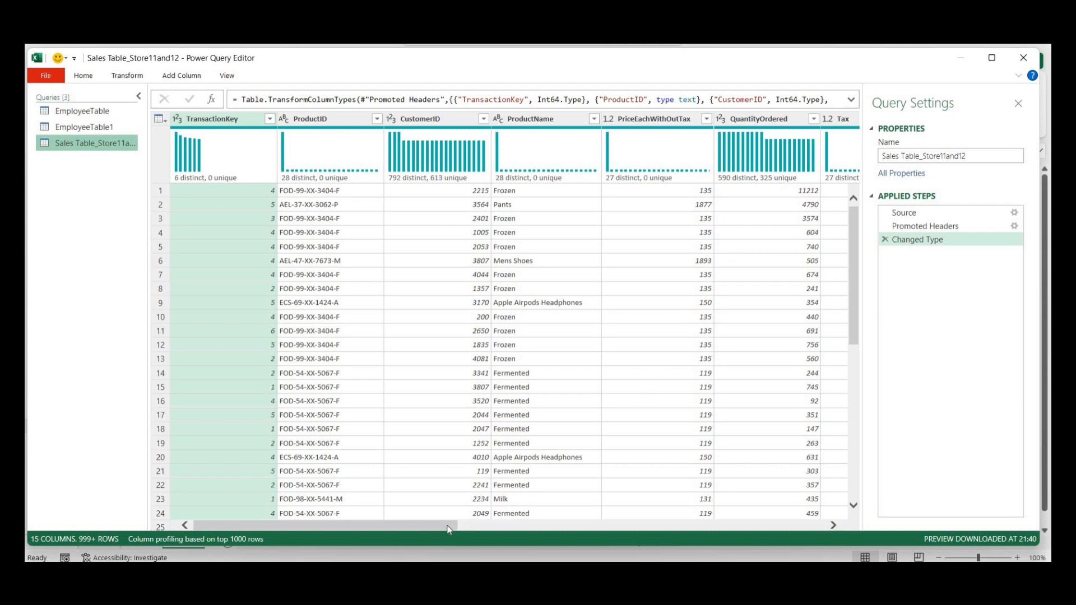
pyautogui.moveTo(452, 527); pyautogui.dragTo(636, 533)
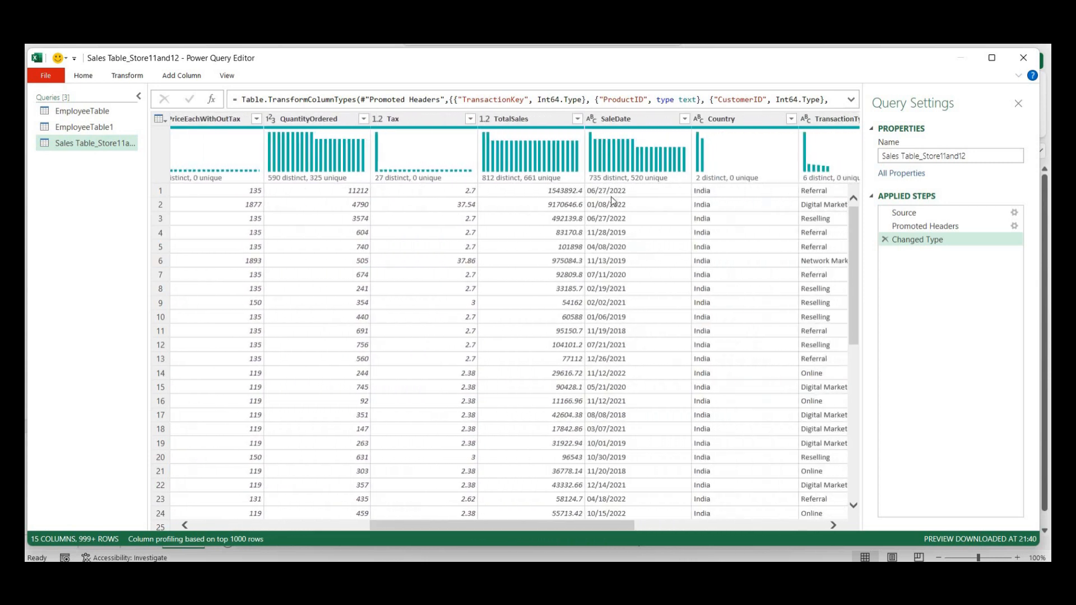
# - Try converting SaleDate to Date, then delete the error-causing Changed Type step
pyautogui.click(593, 120)
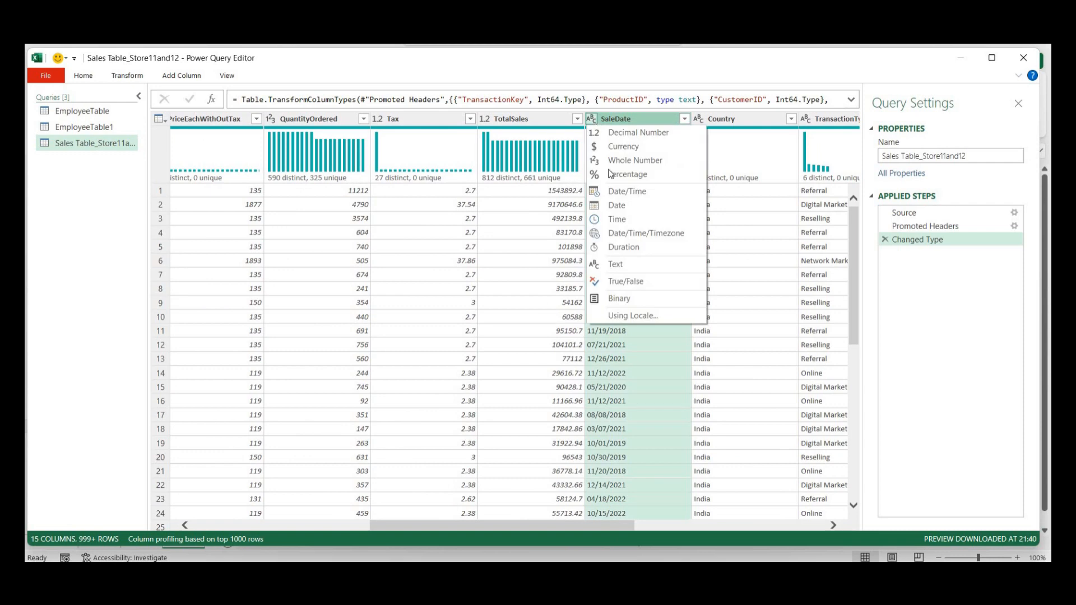
pyautogui.click(615, 206)
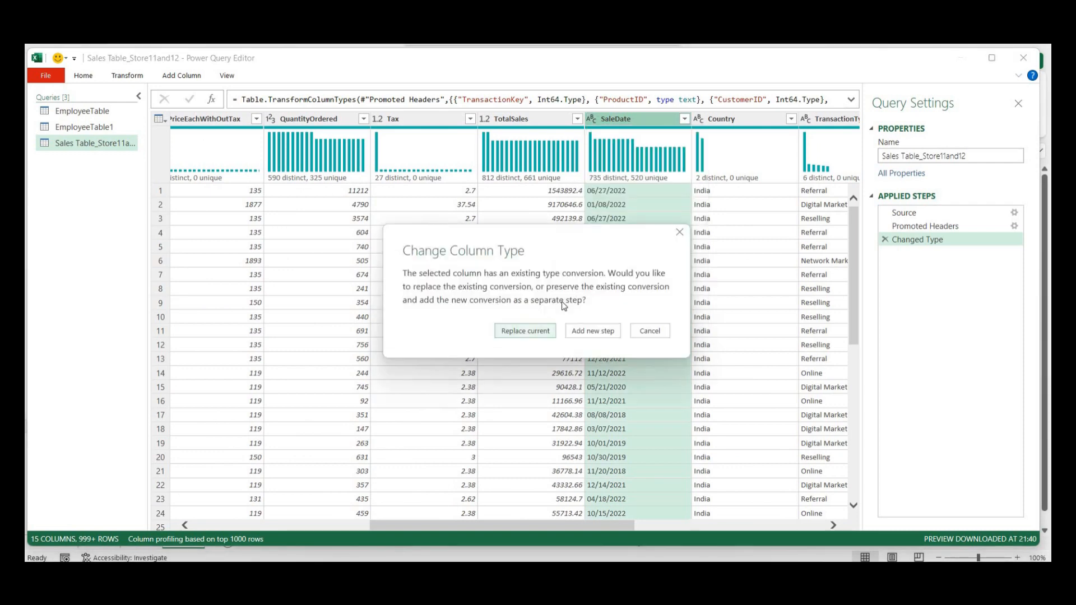
pyautogui.click(529, 331)
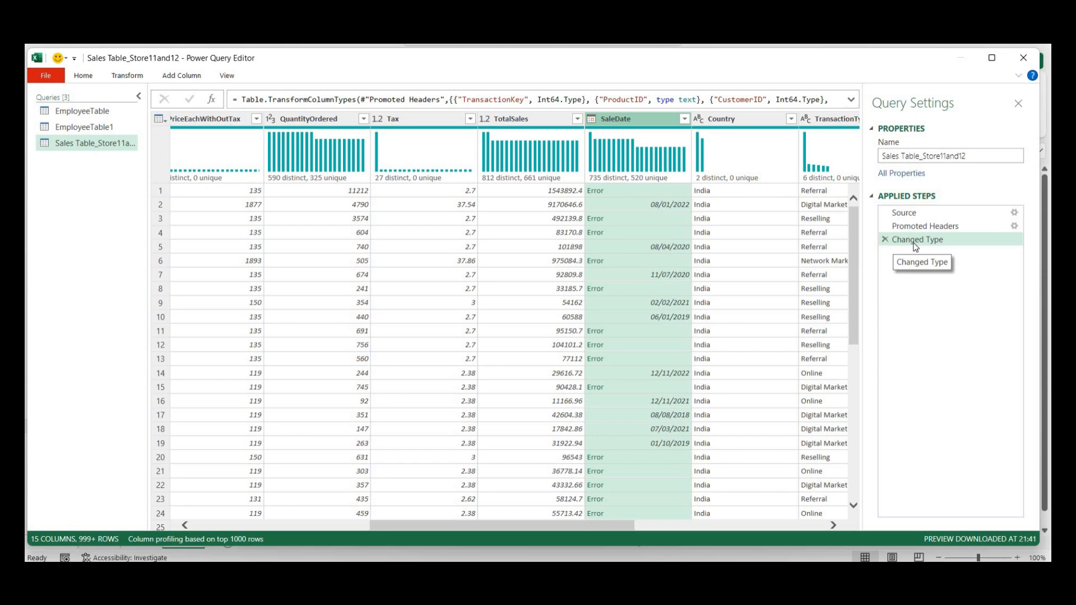
pyautogui.click(885, 241)
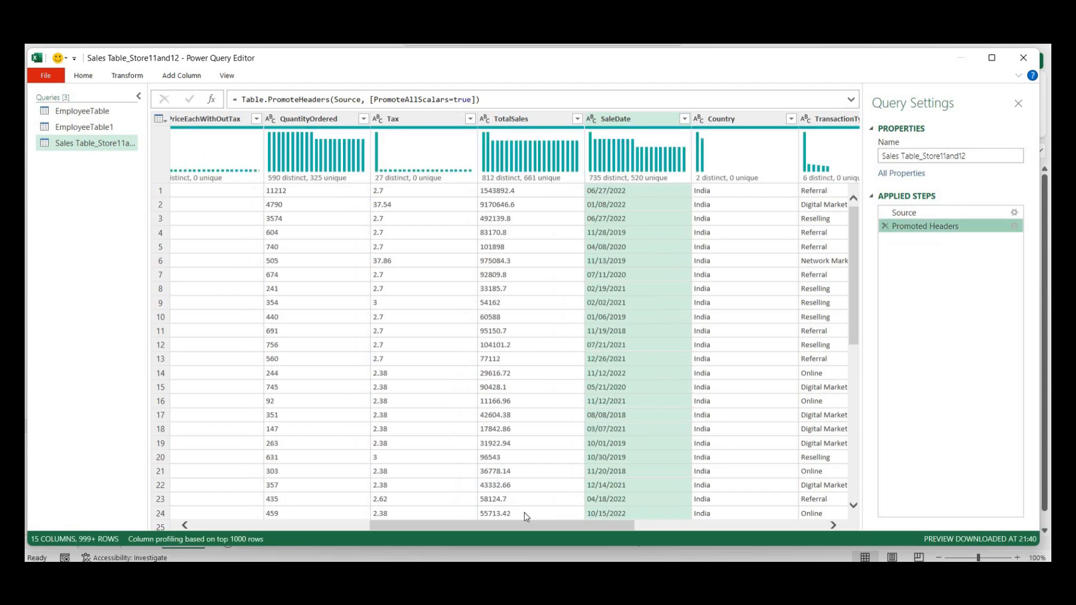
# - Convert SaleDate to the Date type using the English (United States) locale
pyautogui.moveTo(530, 525); pyautogui.dragTo(553, 527)
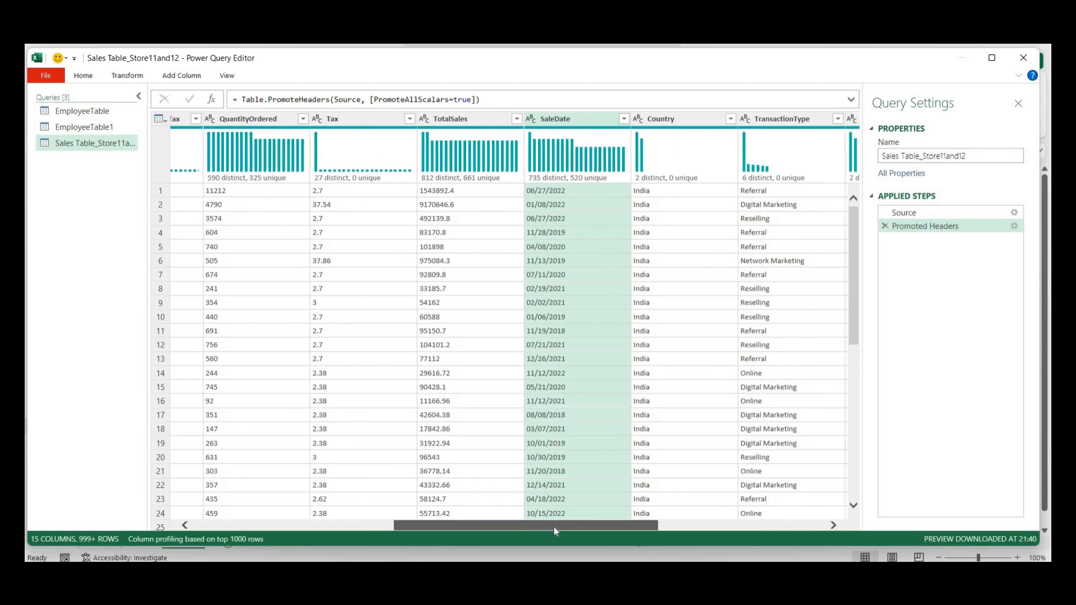
pyautogui.rightClick(560, 124)
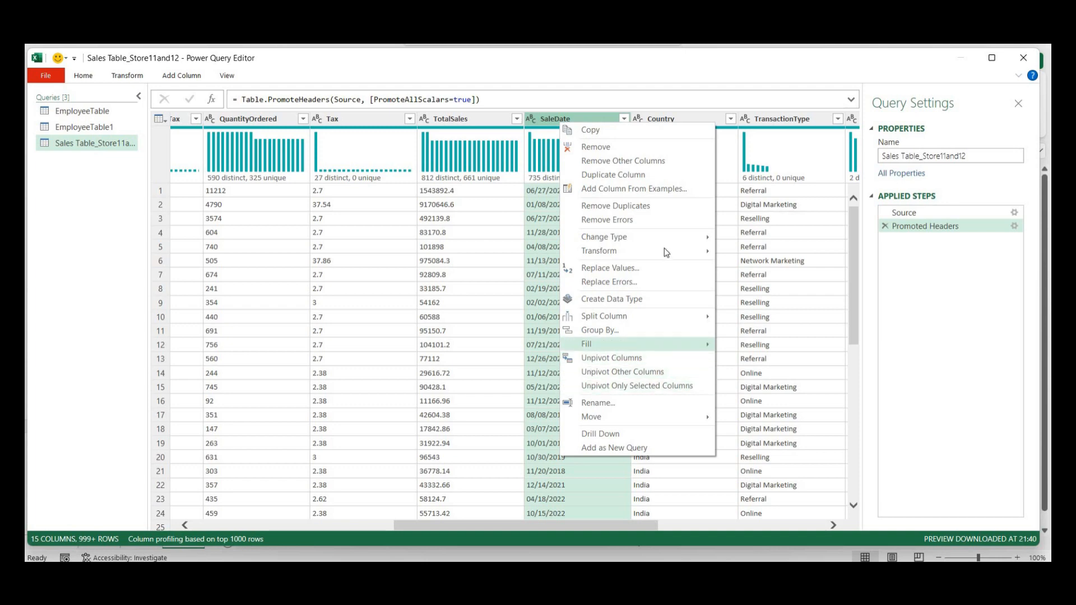
pyautogui.moveTo(685, 238)
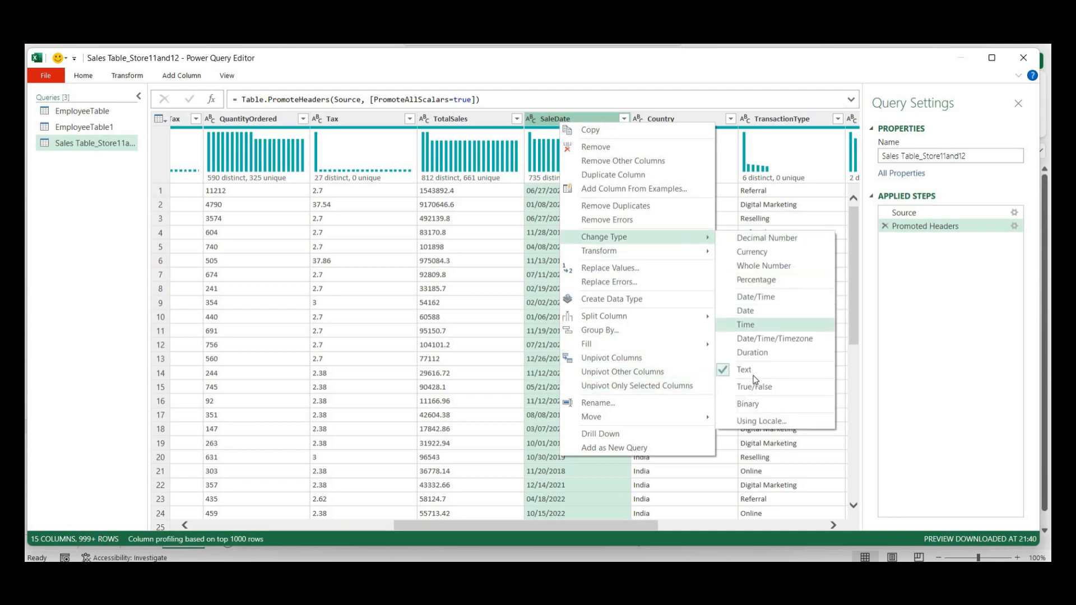
pyautogui.click(753, 421)
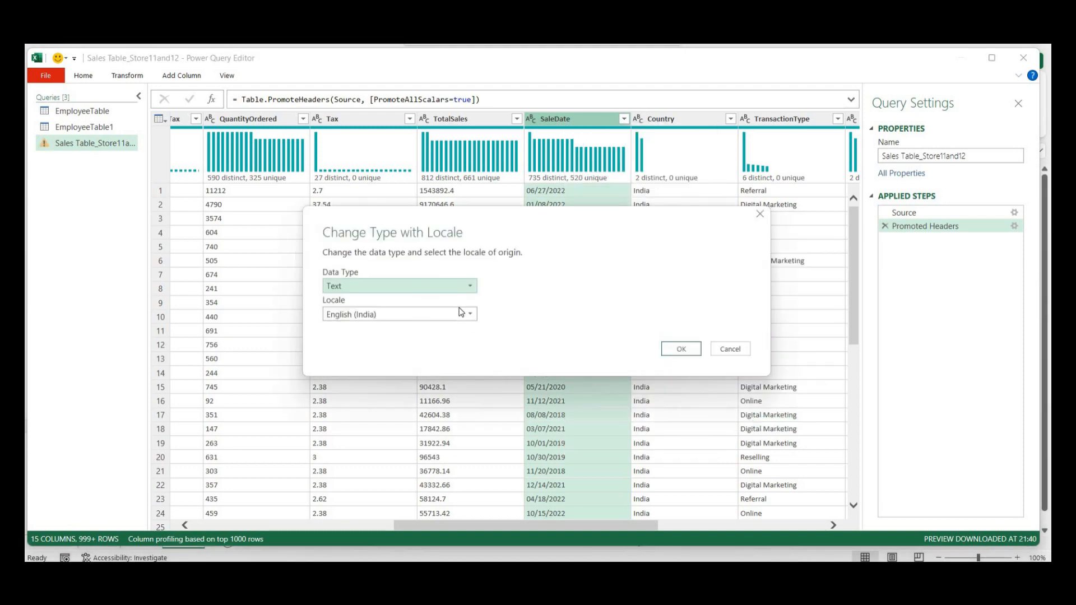
pyautogui.click(468, 317)
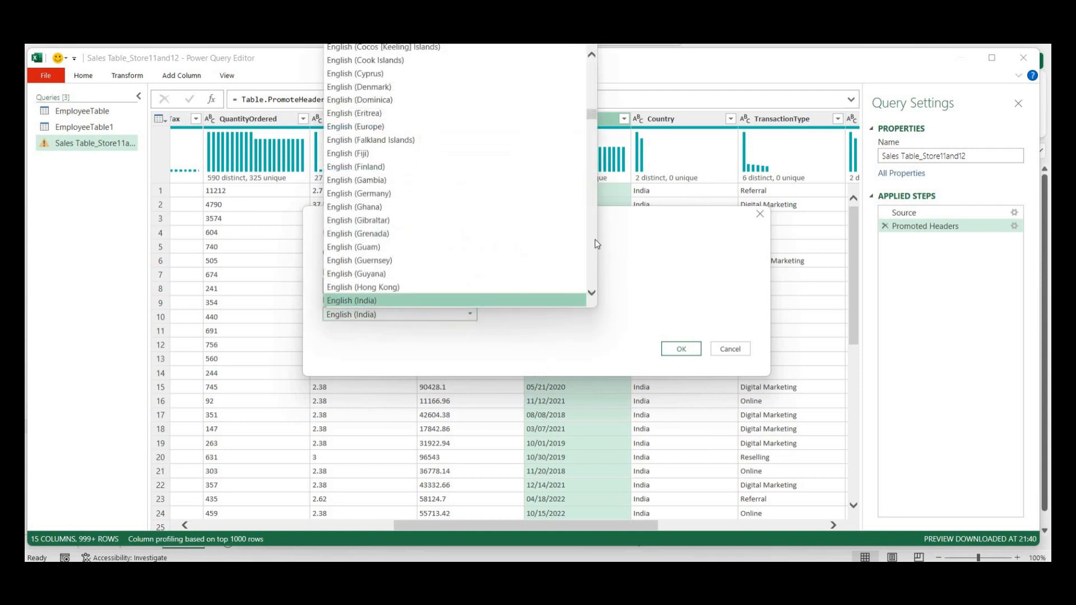
pyautogui.moveTo(591, 113); pyautogui.dragTo(593, 141)
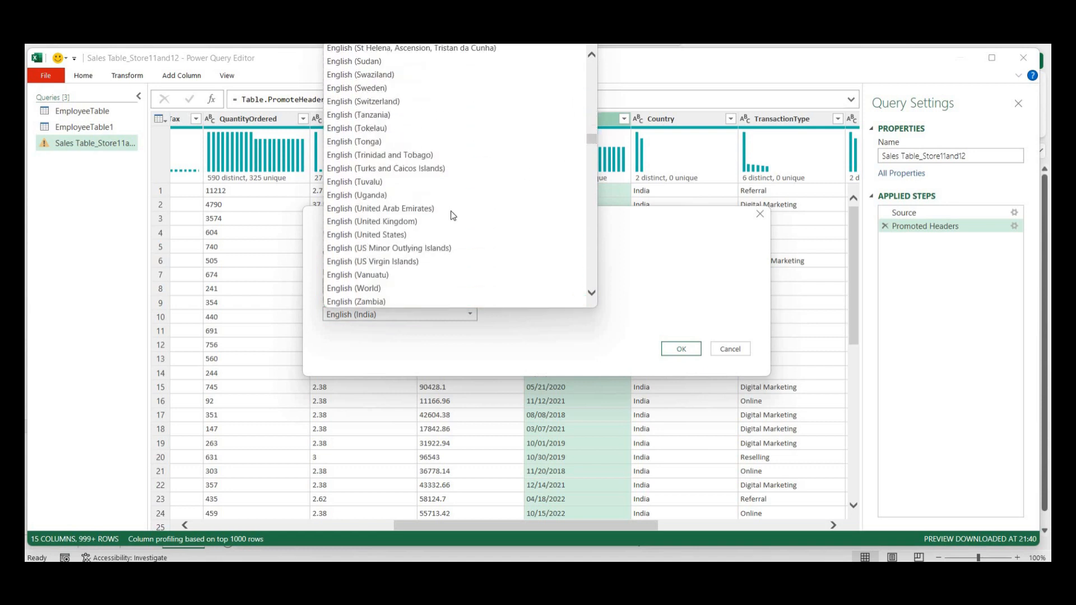
pyautogui.click(427, 237)
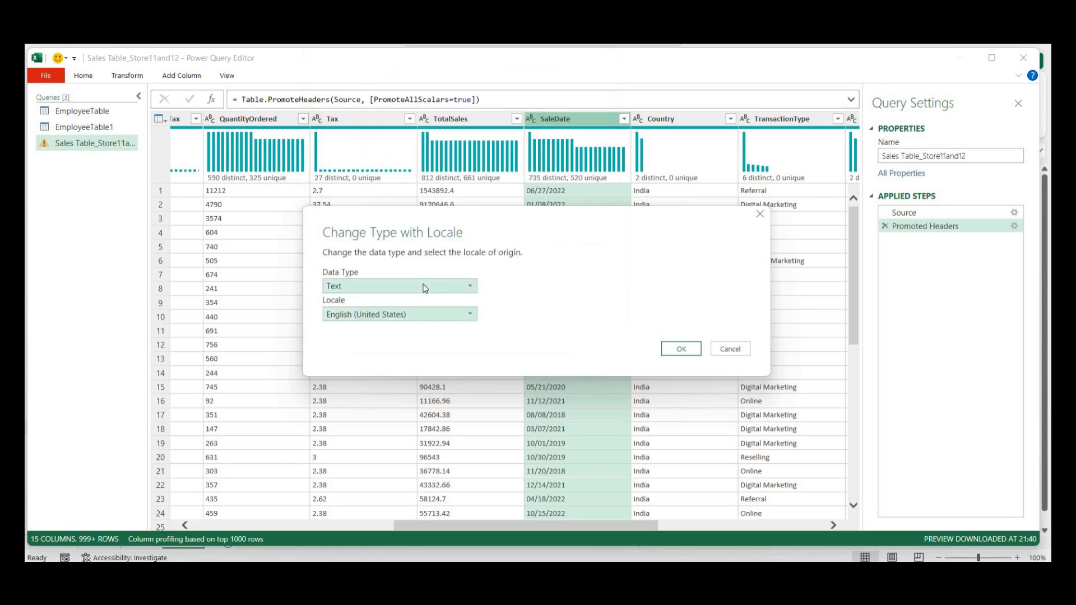
pyautogui.click(425, 286)
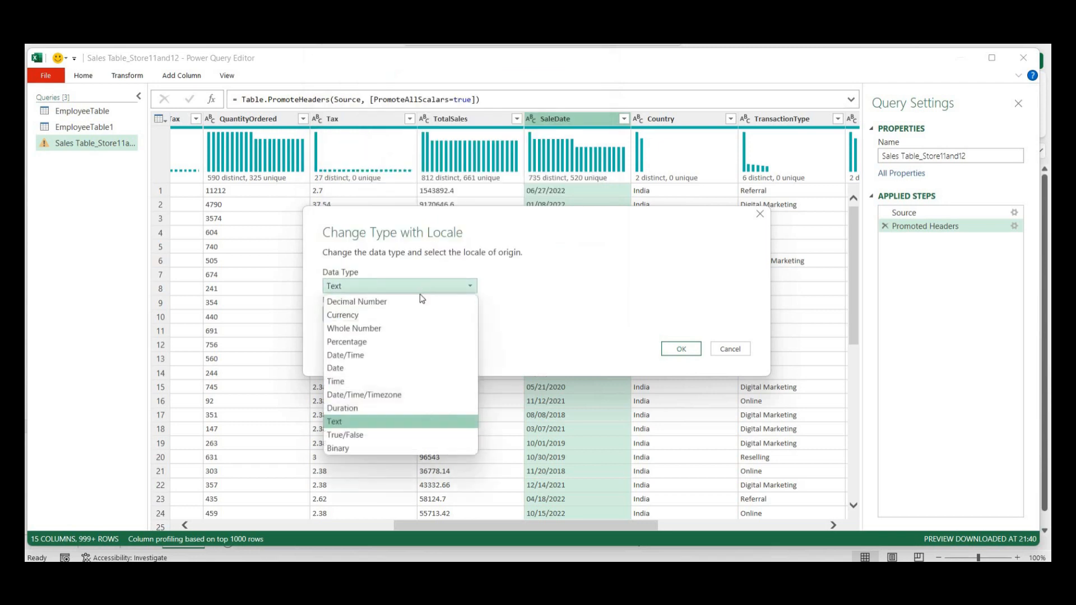
pyautogui.click(398, 371)
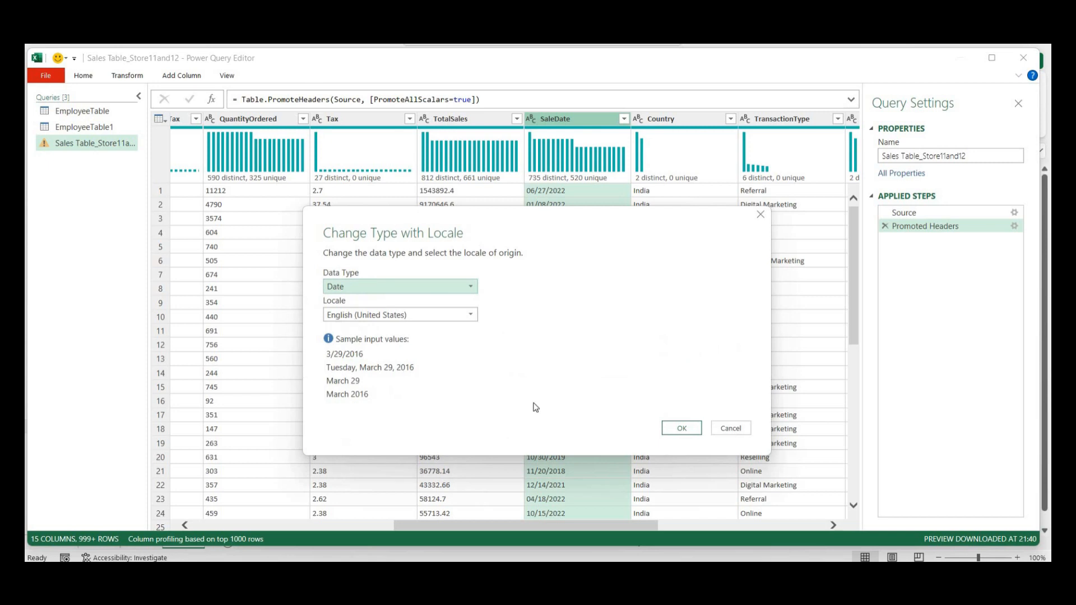
pyautogui.click(678, 430)
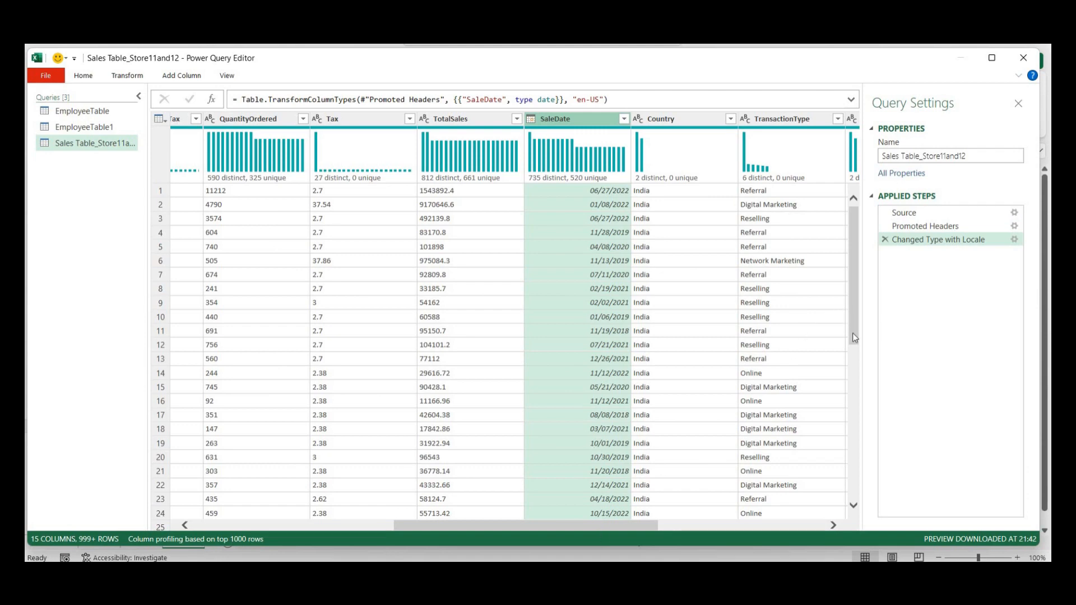
# - Choose Close & Load To… from the Home commands to bring up the Import Data dialog
pyautogui.moveTo(852, 333); pyautogui.dragTo(829, 257)
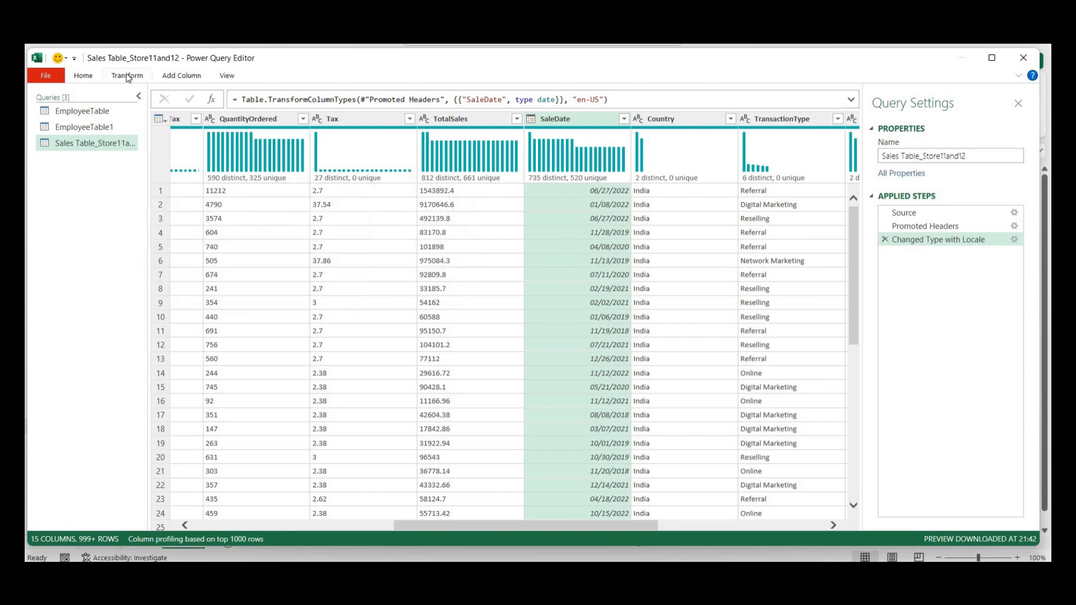
pyautogui.click(83, 76)
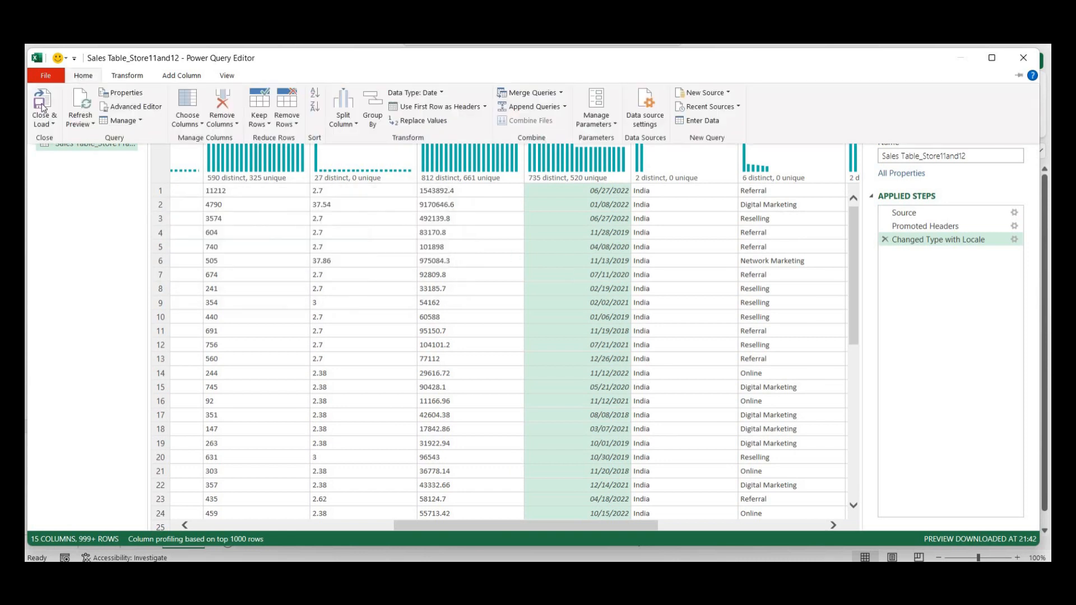
pyautogui.click(48, 124)
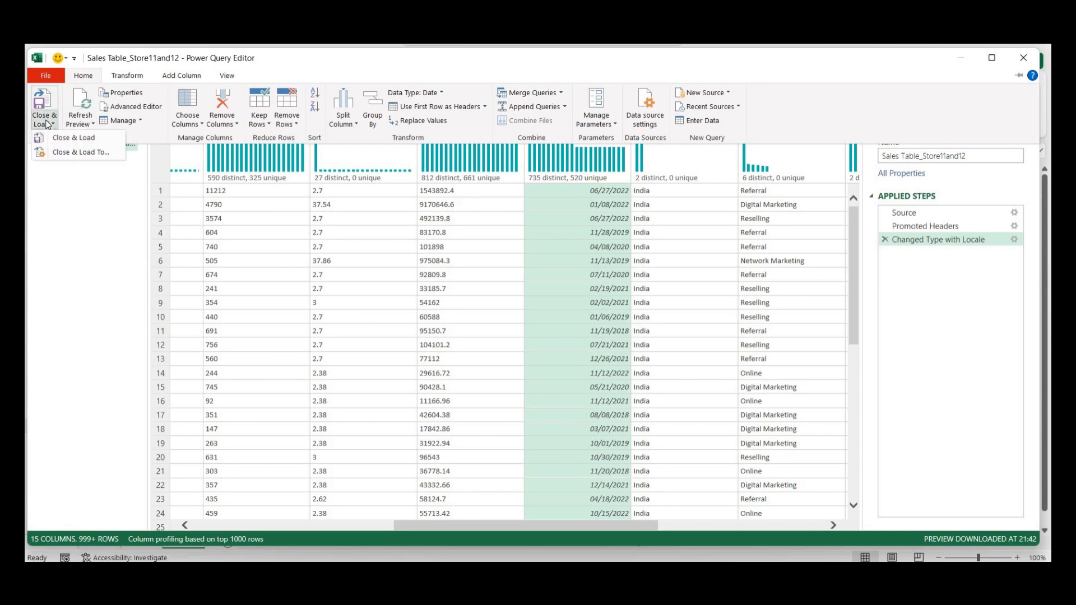
pyautogui.click(62, 156)
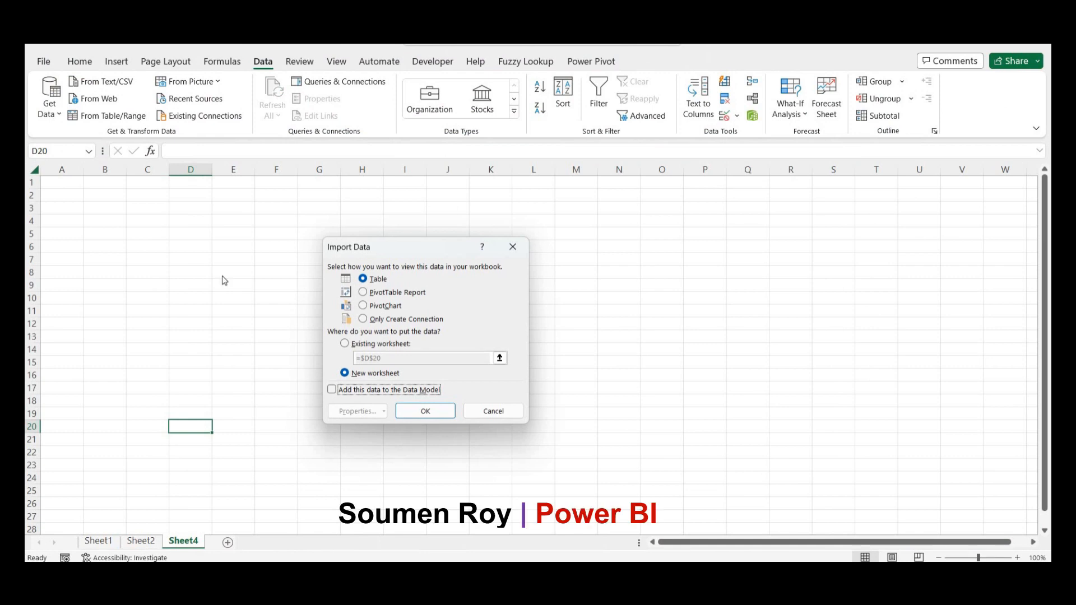
# - Load the query as a table into the existing worksheet, starting at cell A1
pyautogui.click(345, 344)
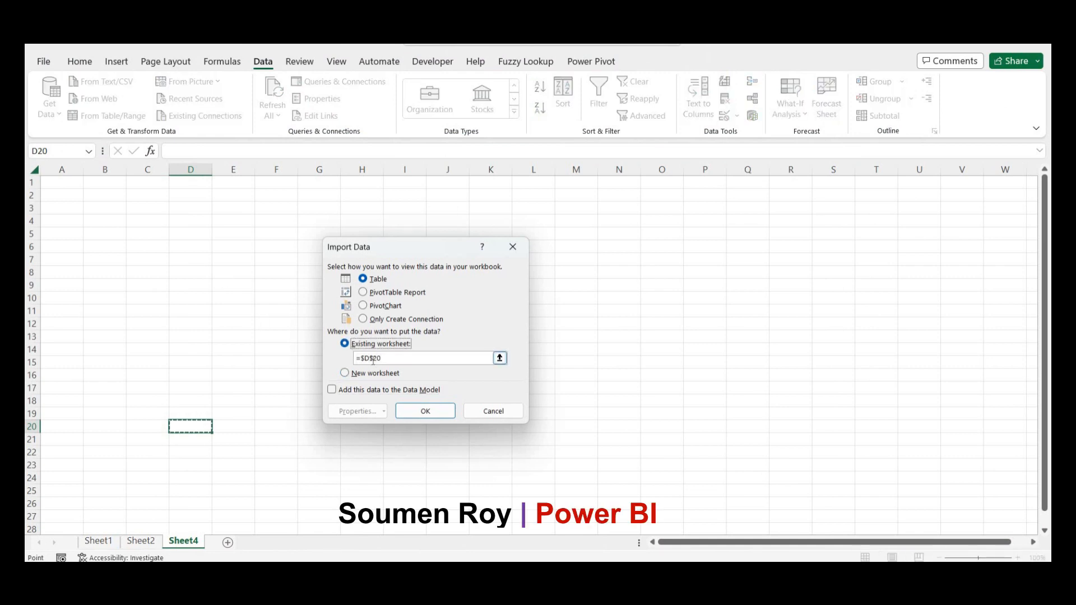
pyautogui.click(369, 359)
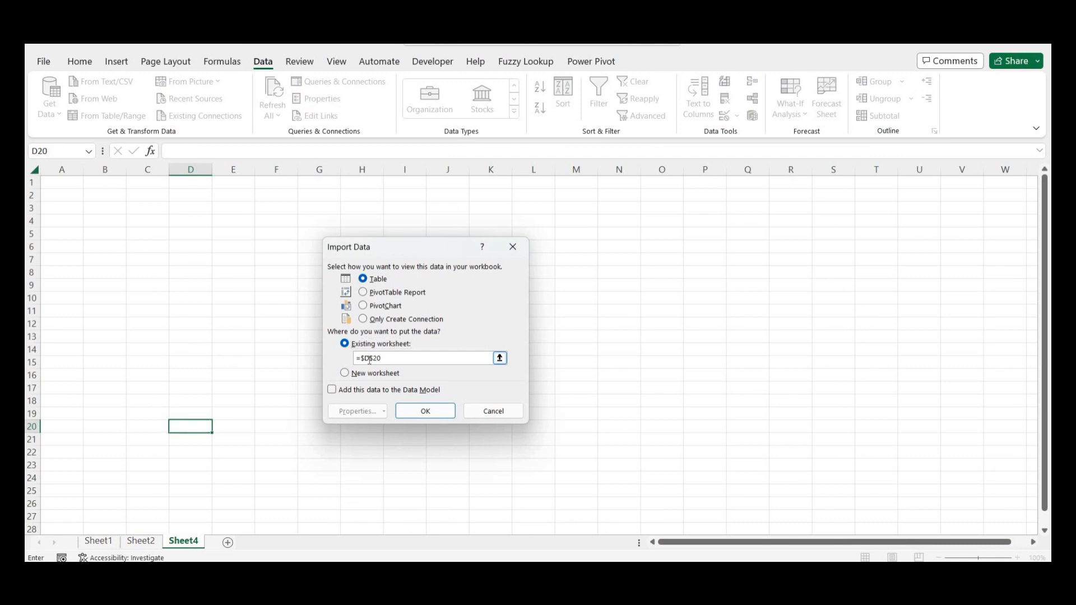
pyautogui.press('BackSpace')
pyautogui.write('A')
pyautogui.click(415, 413)
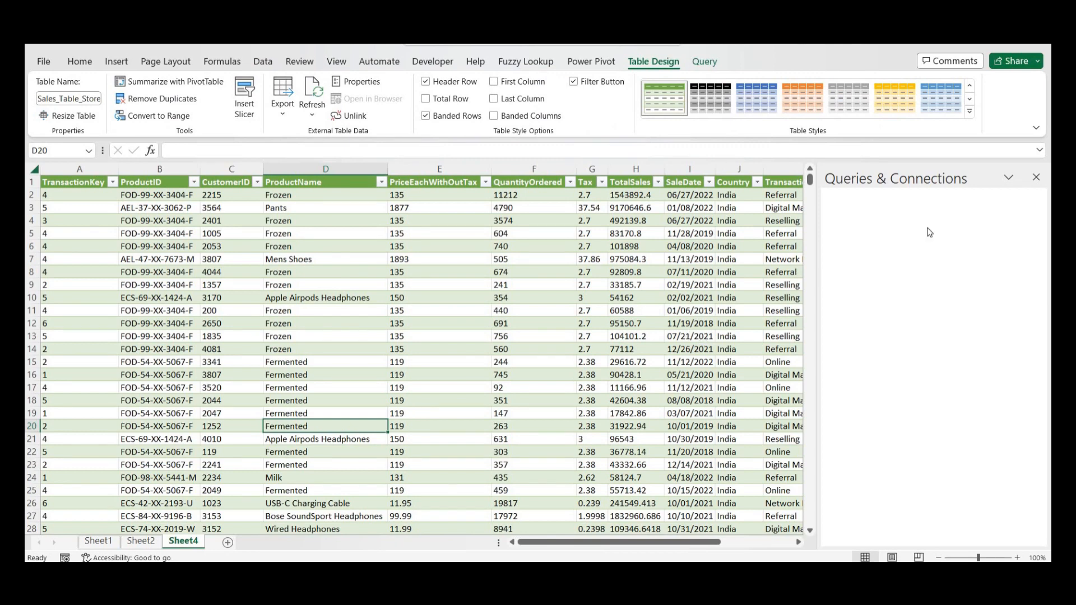
pyautogui.click(1036, 178)
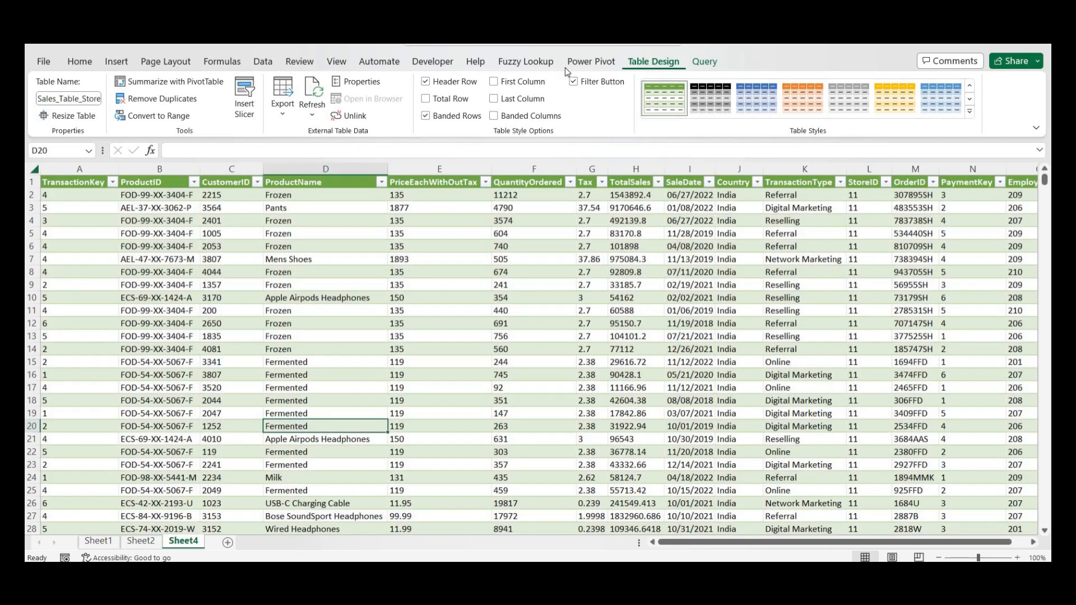
pyautogui.click(264, 63)
pyautogui.click(342, 82)
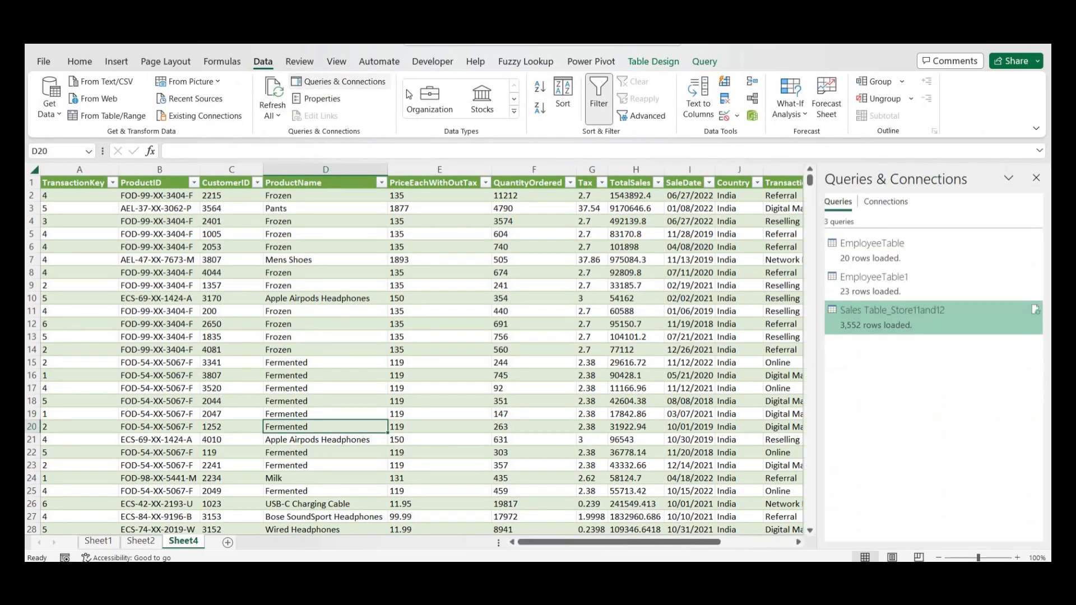
pyautogui.moveTo(879, 322)
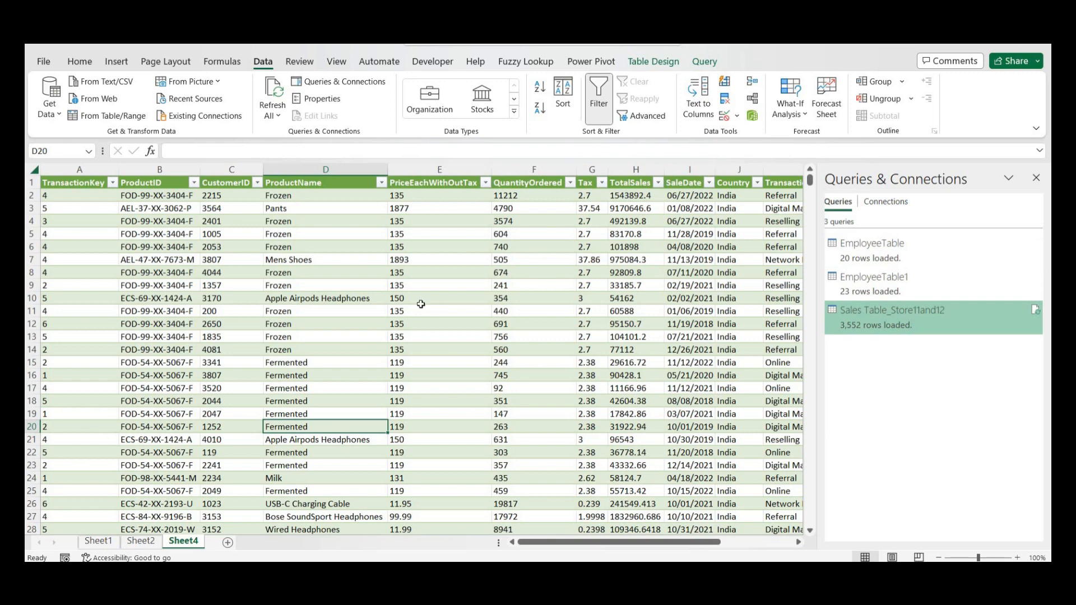
pyautogui.moveTo(529, 544); pyautogui.dragTo(588, 547)
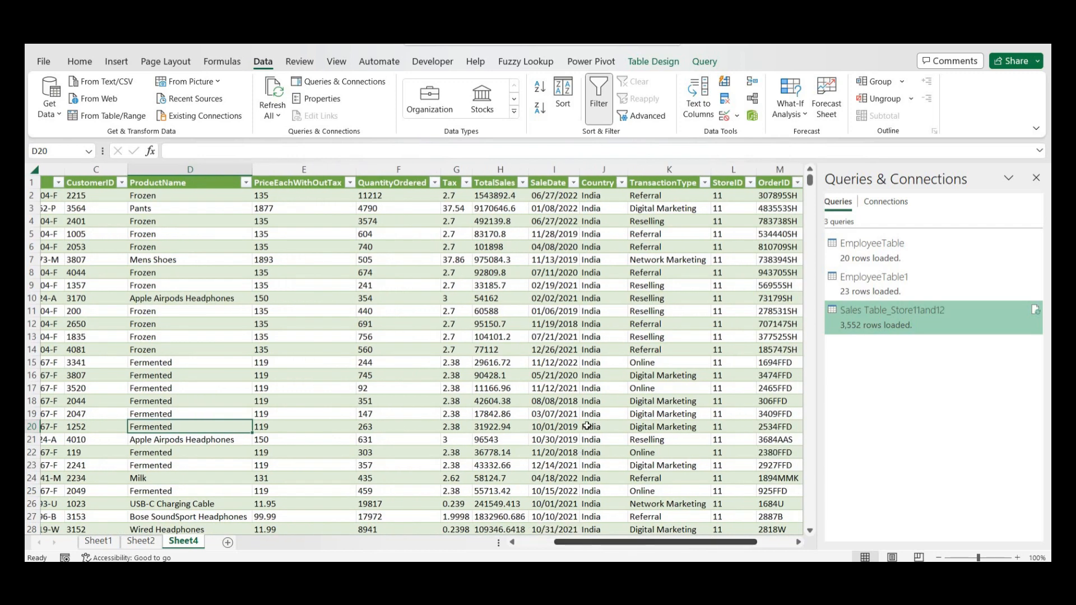
pyautogui.click(750, 182)
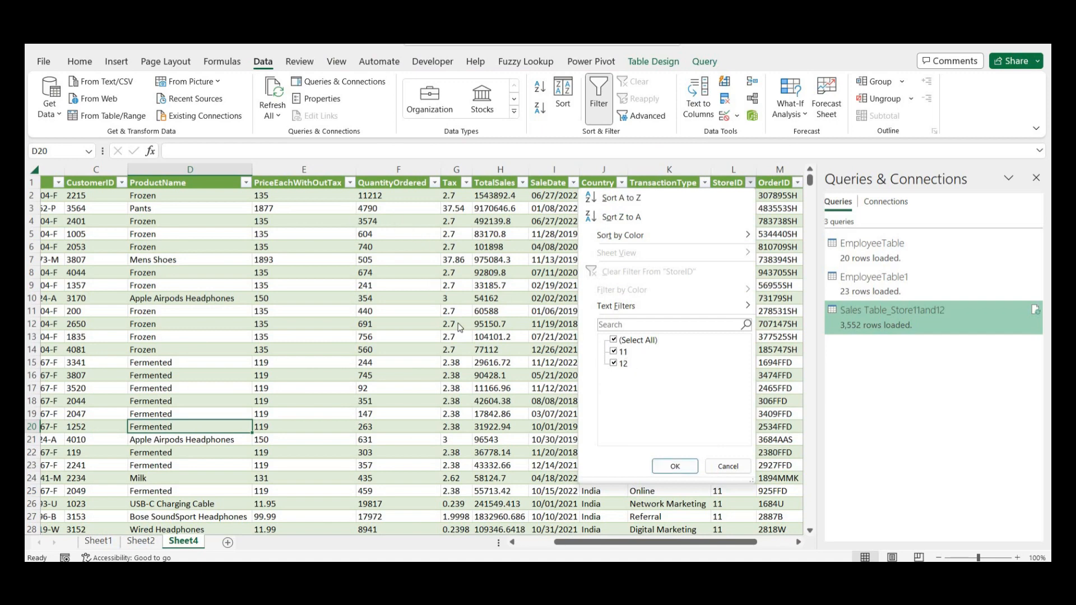
pyautogui.click(675, 466)
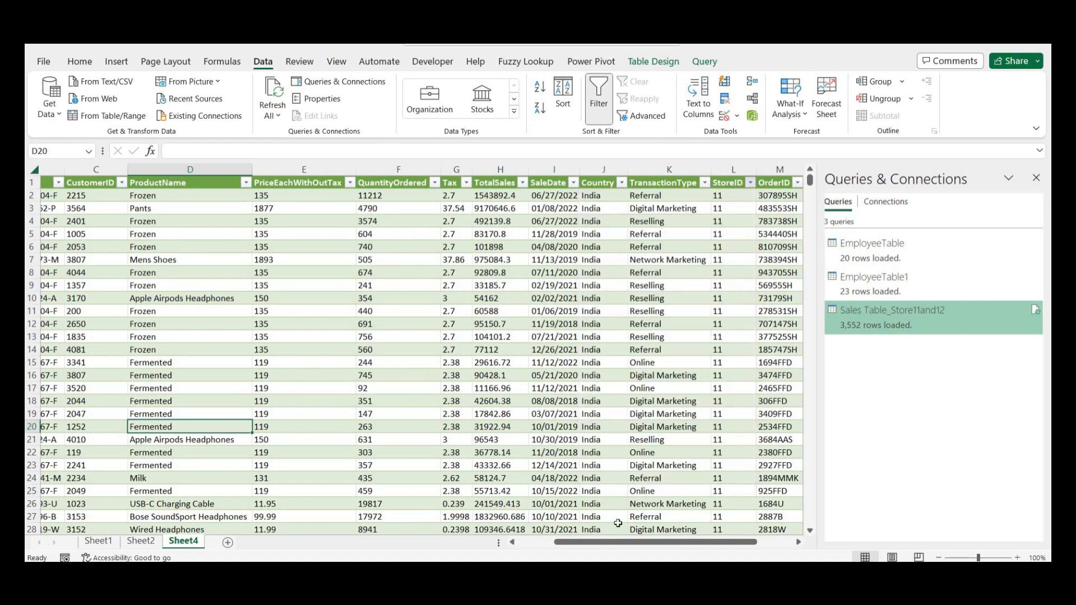
pyautogui.moveTo(562, 542); pyautogui.dragTo(552, 547)
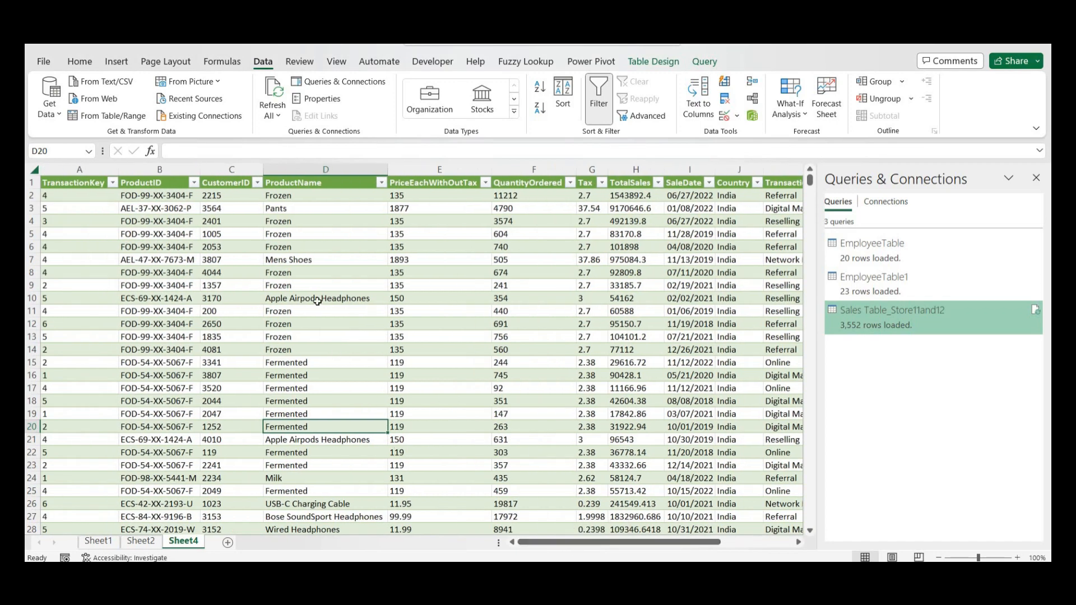
pyautogui.hotkey('ctrl', 'Up')
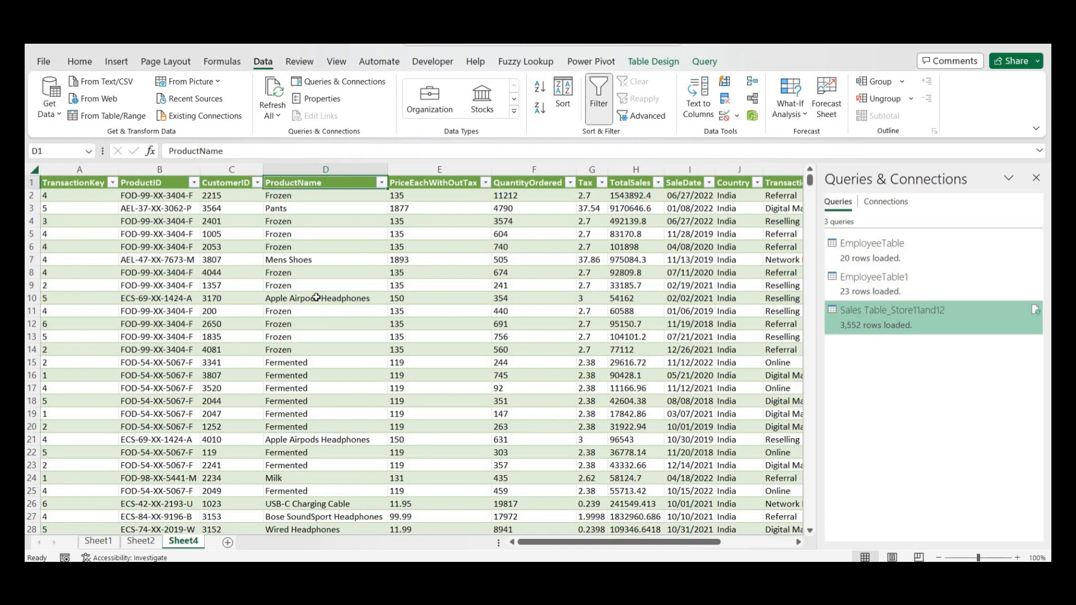
pyautogui.press('Home')
pyautogui.press('Right')
pyautogui.press('Right')
pyautogui.press('Right')
pyautogui.press('Right')
pyautogui.press('Right')
pyautogui.press('Right')
pyautogui.press('Right')
pyautogui.press('Right')
pyautogui.press('Right')
pyautogui.press('Right')
pyautogui.press('Right')
pyautogui.press('Right')
pyautogui.press('Right')
pyautogui.press('Right')
pyautogui.press('Right')
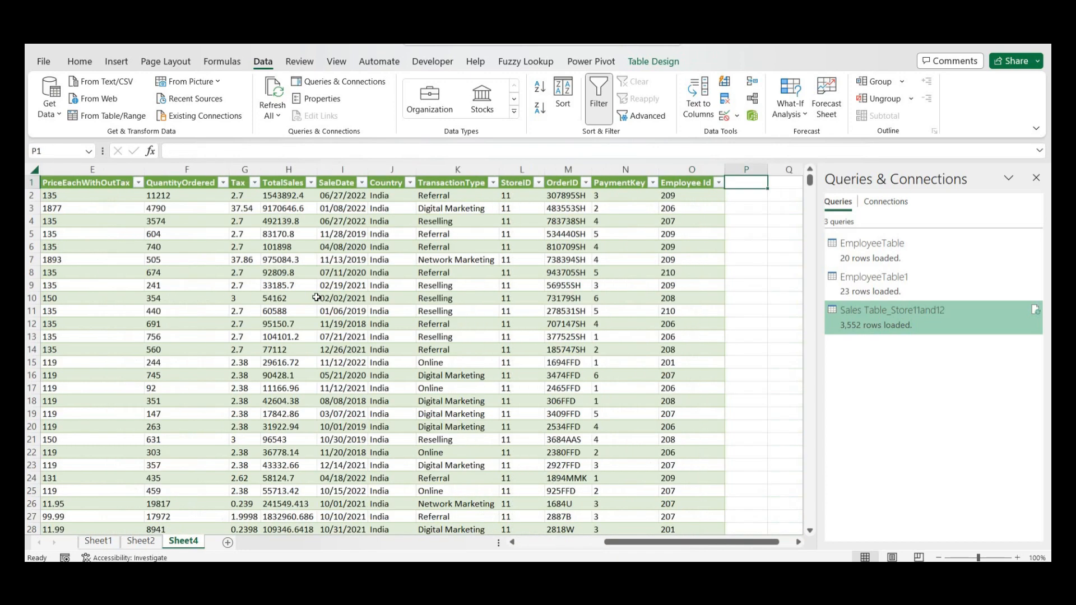
pyautogui.press('Left')
pyautogui.press('Left')
pyautogui.press('Left')
pyautogui.press('Left')
pyautogui.hotkey('alt', 'Down')
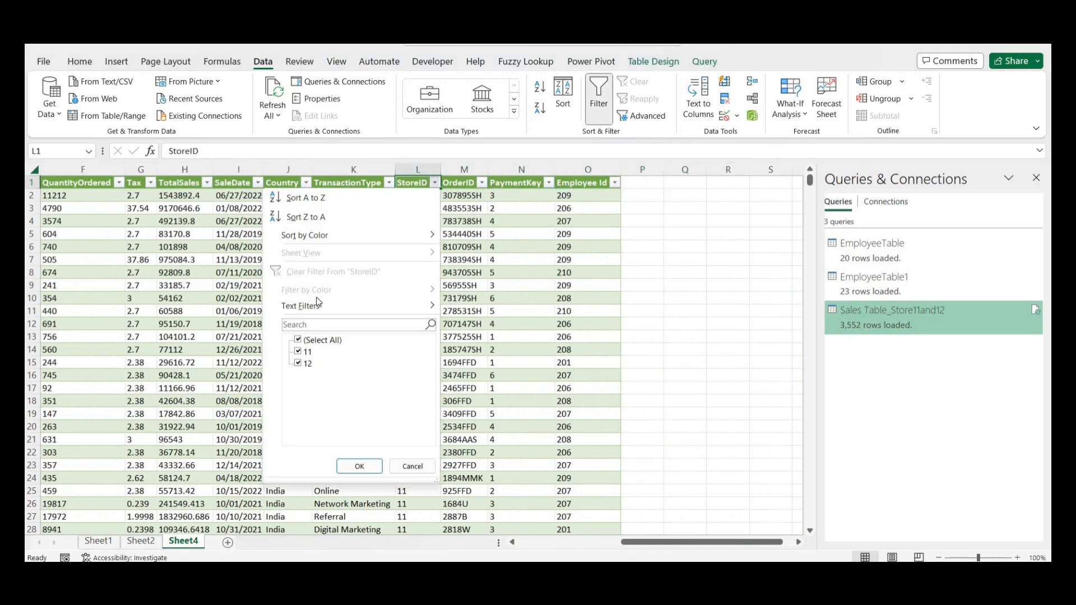
pyautogui.press('Escape')
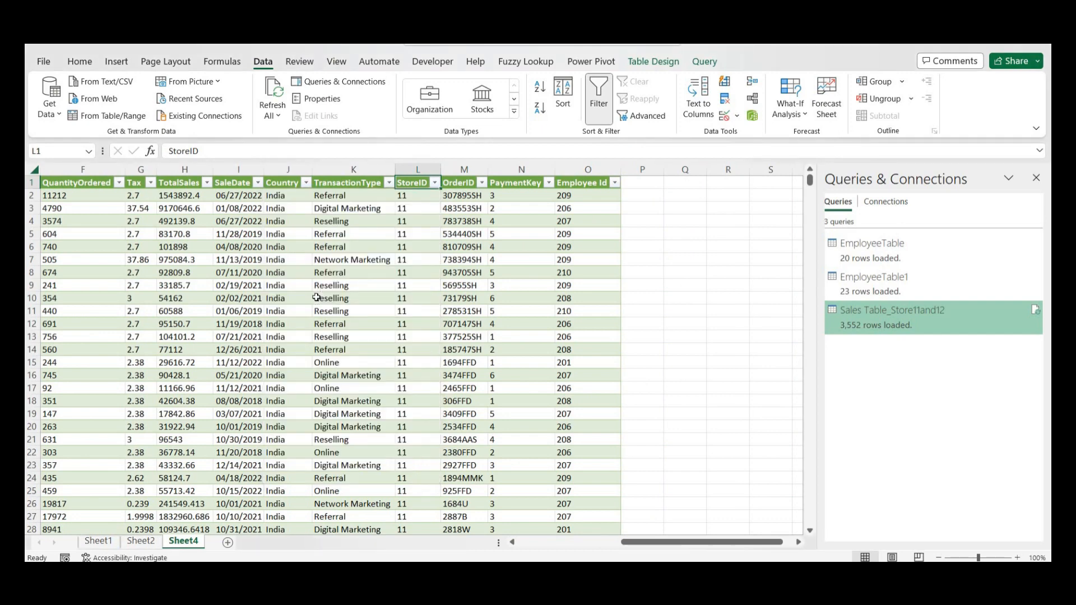
pyautogui.press('Left')
pyautogui.press('Left')
pyautogui.press('Left')
pyautogui.press('Left')
pyautogui.press('Left')
pyautogui.press('Left')
pyautogui.press('Left')
pyautogui.press('Left')
pyautogui.press('Left')
pyautogui.press('Left')
pyautogui.press('Left')
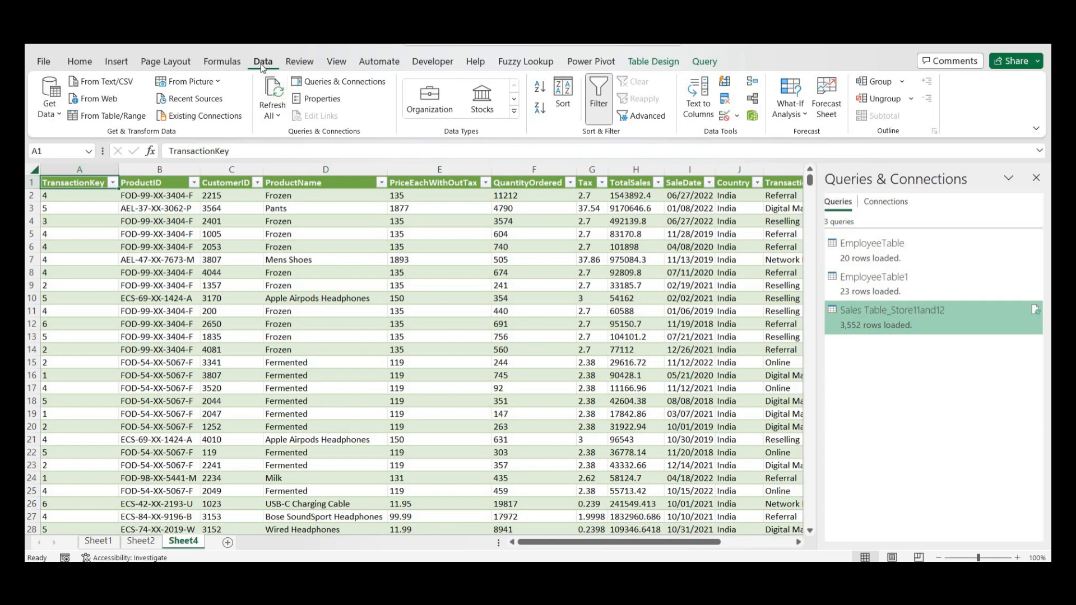
# - Open the Sales Table_Store11and12 query in the Power Query Editor
pyautogui.moveTo(938, 320)
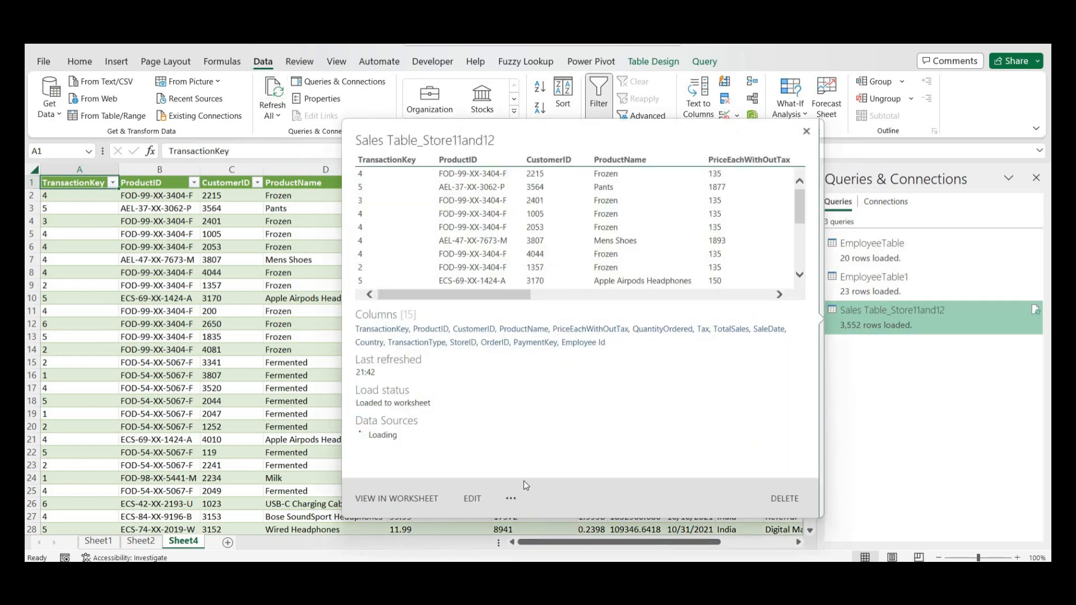
pyautogui.click(472, 499)
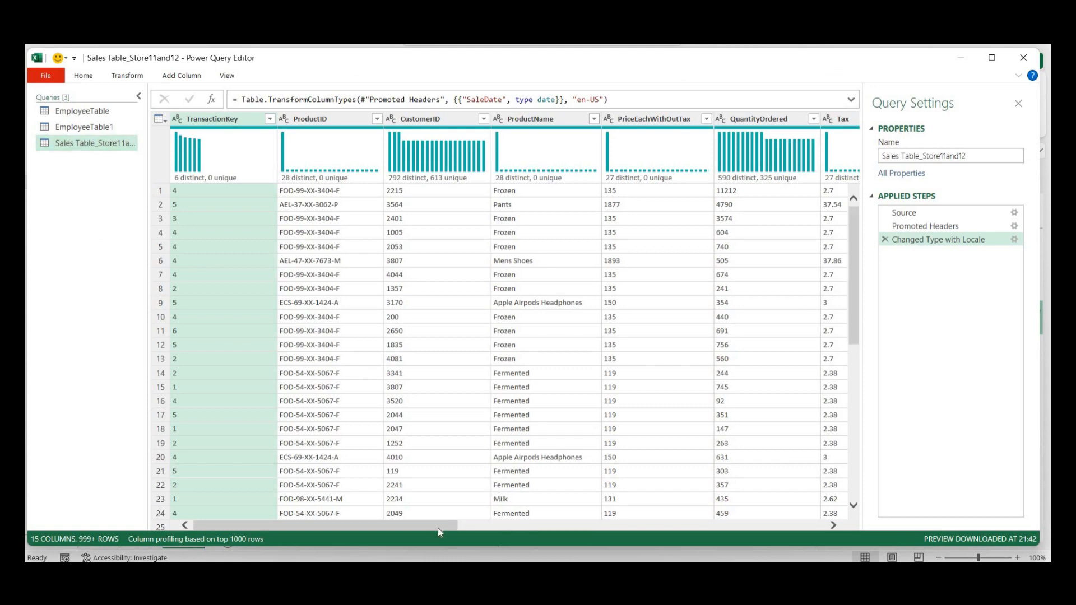
pyautogui.moveTo(468, 525); pyautogui.dragTo(688, 523)
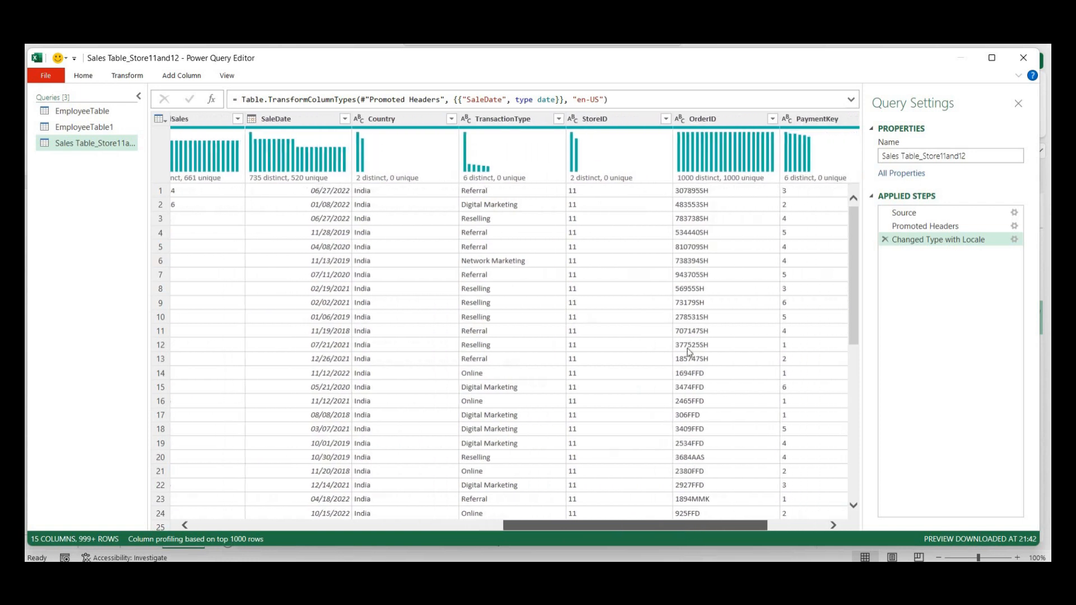
# - Filter the StoreID column to exclude 11, keeping only StoreID 12
pyautogui.click(663, 119)
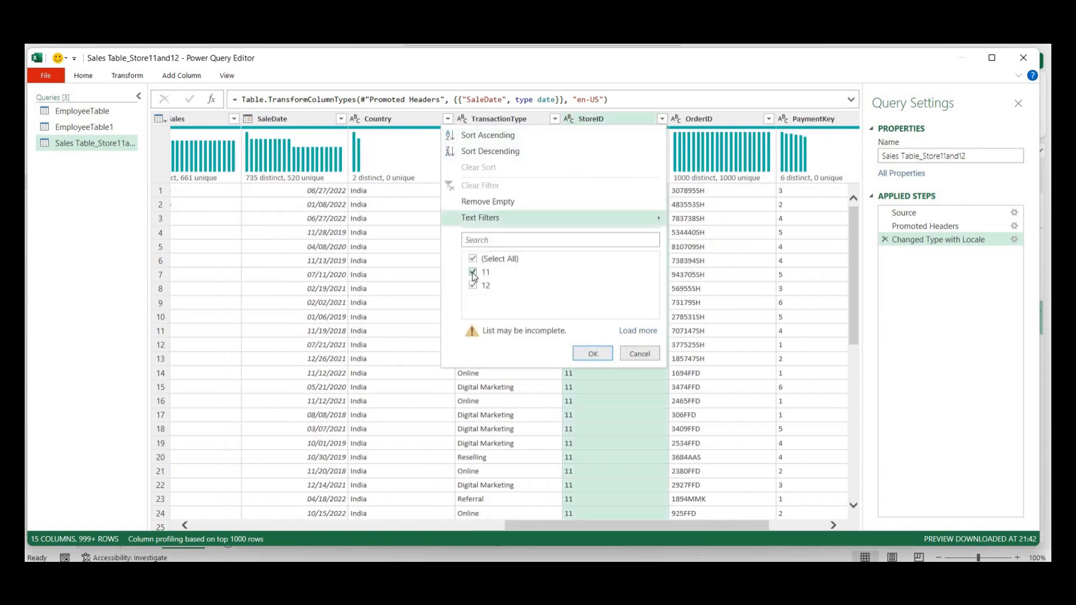
pyautogui.click(472, 273)
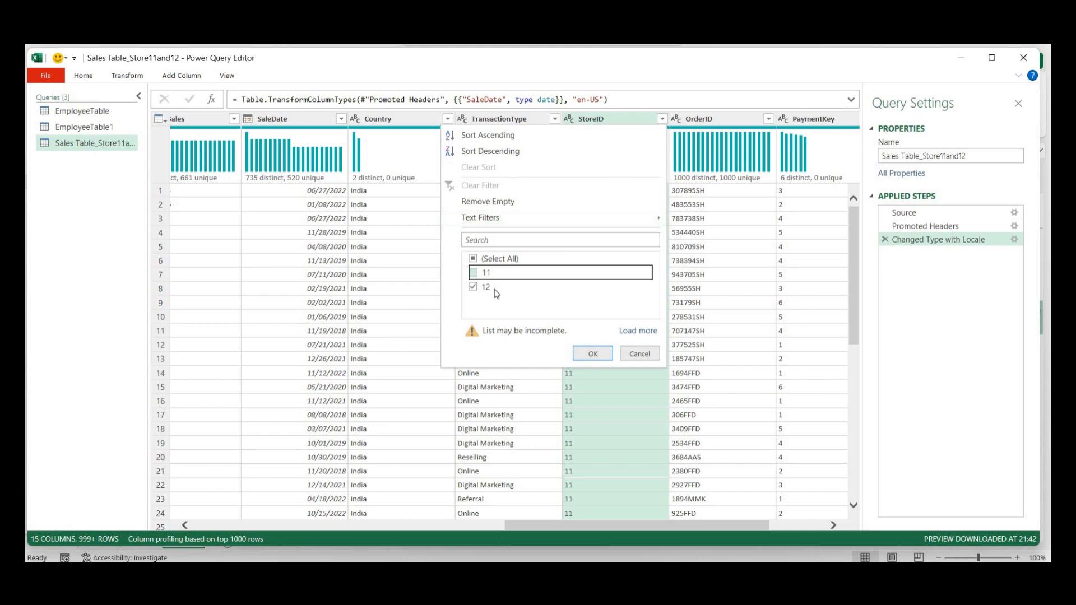
pyautogui.click(593, 355)
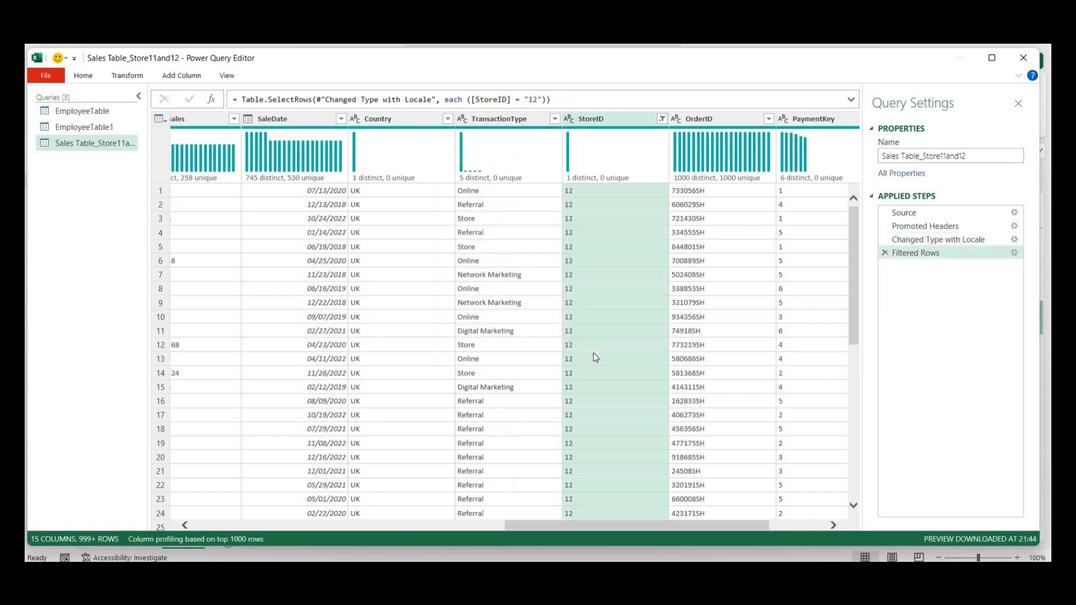
pyautogui.scroll(-8, 854, 324)
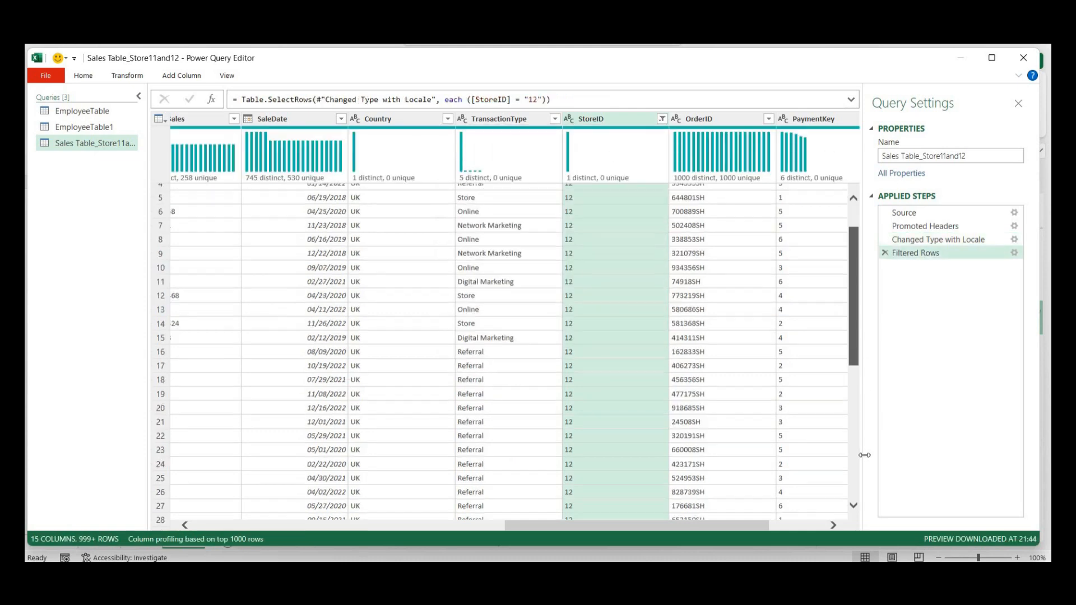
pyautogui.scroll(9, 857, 295)
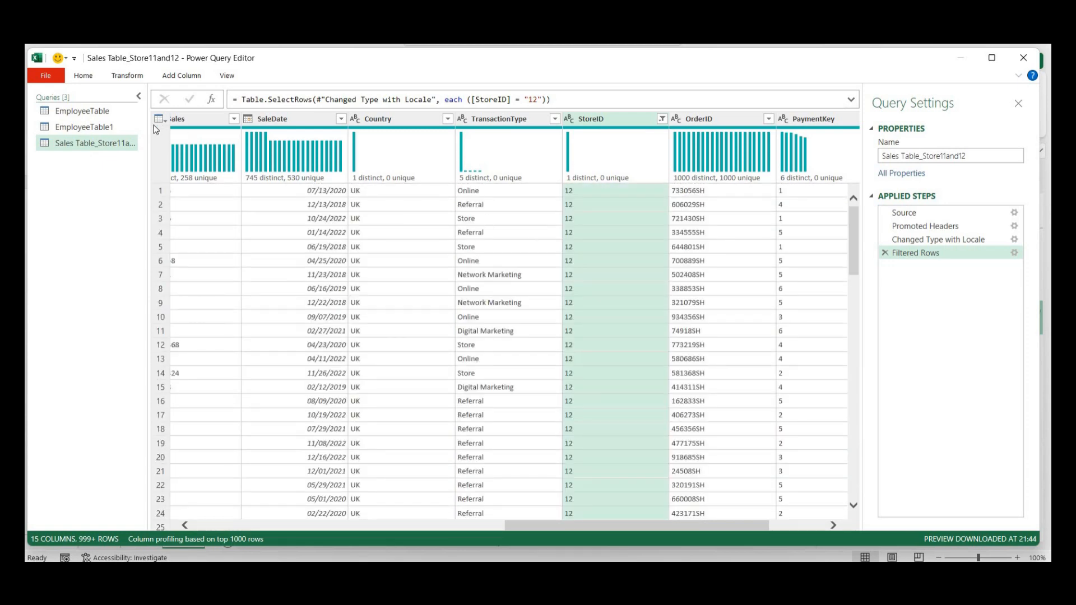
pyautogui.click(84, 78)
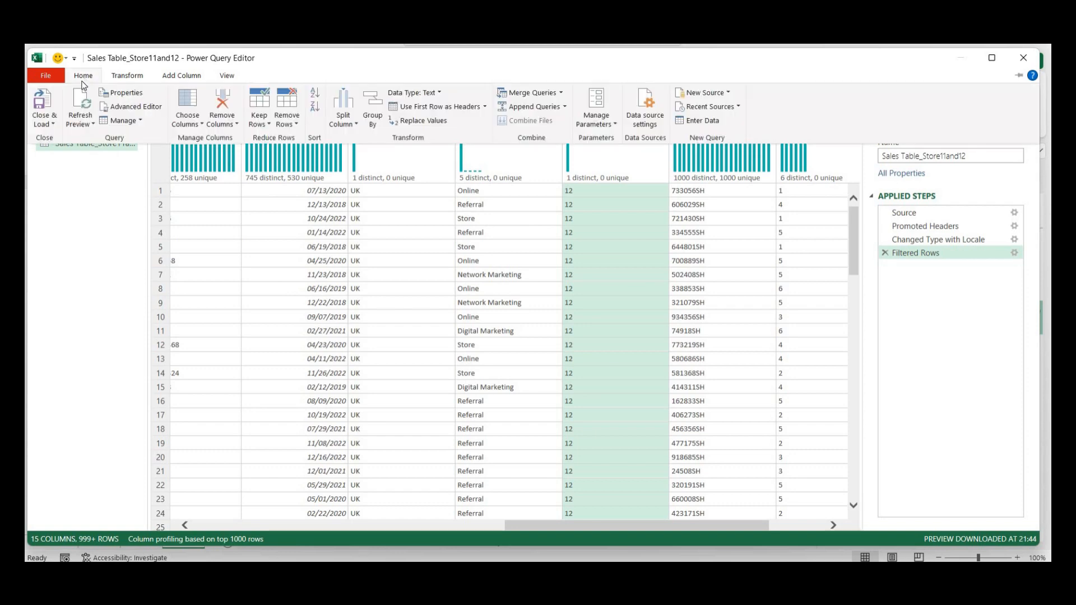
# - Load the filtered query and confirm the StoreID filter lists only 12
pyautogui.click(42, 105)
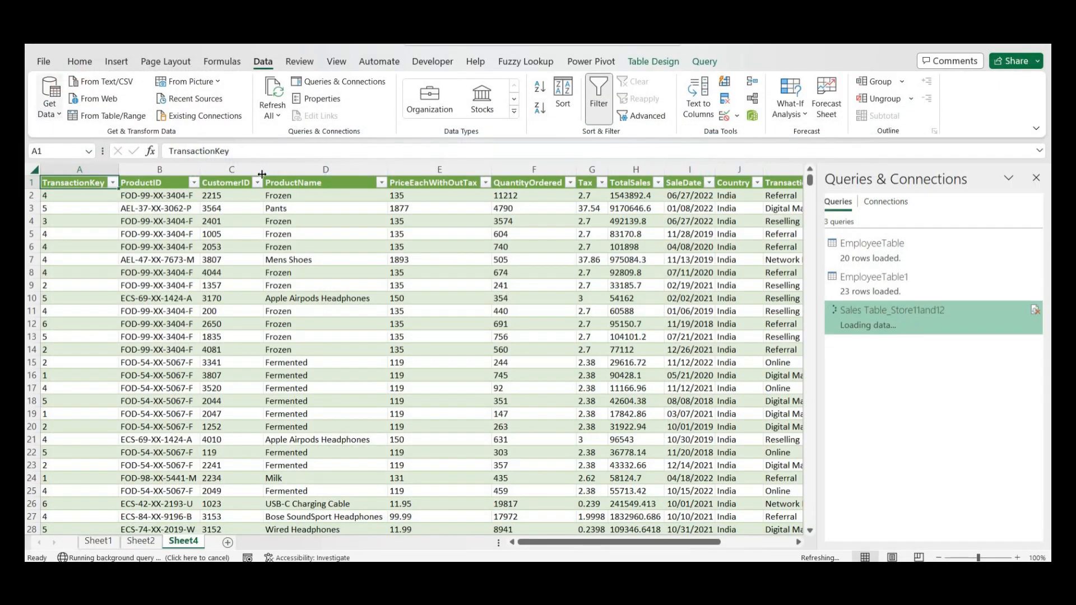
pyautogui.click(1037, 178)
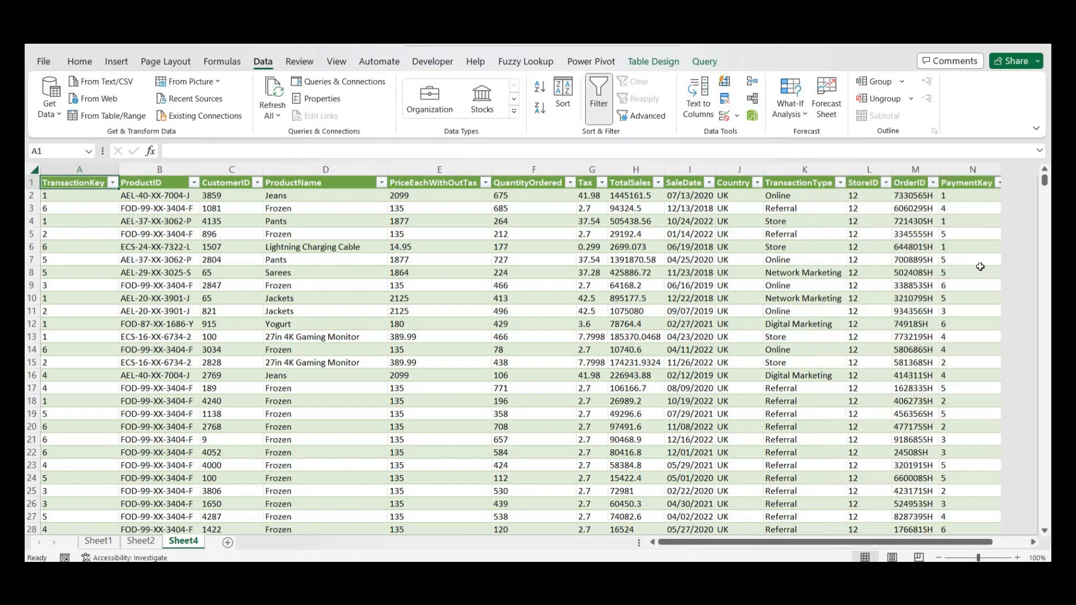
pyautogui.click(886, 184)
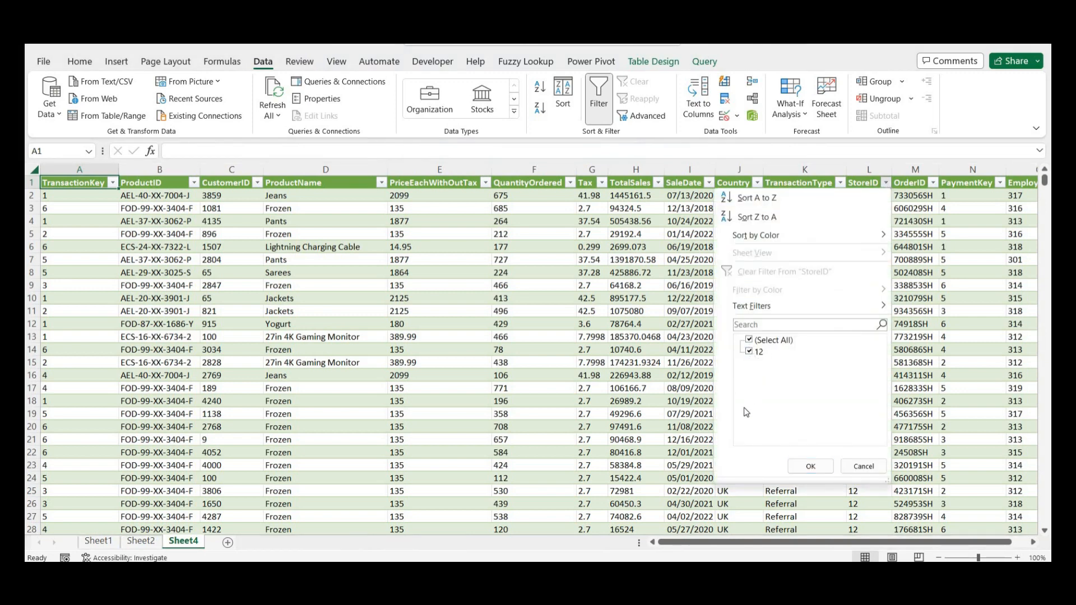
pyautogui.click(807, 467)
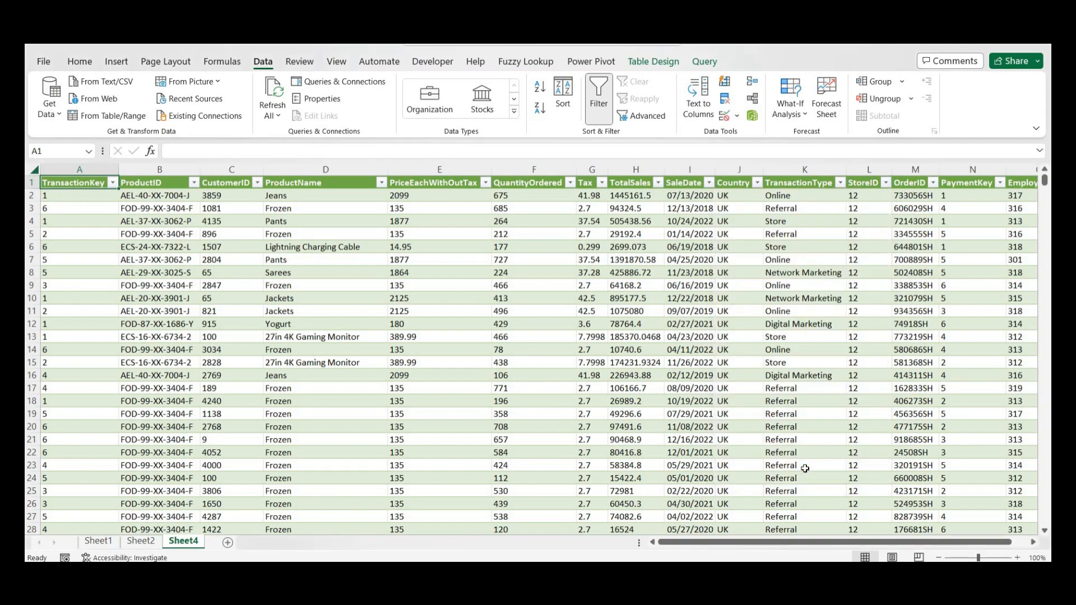
# - Jump to the table's last row and back to verify the 3,104 StoreID 12 rows
pyautogui.click(869, 391)
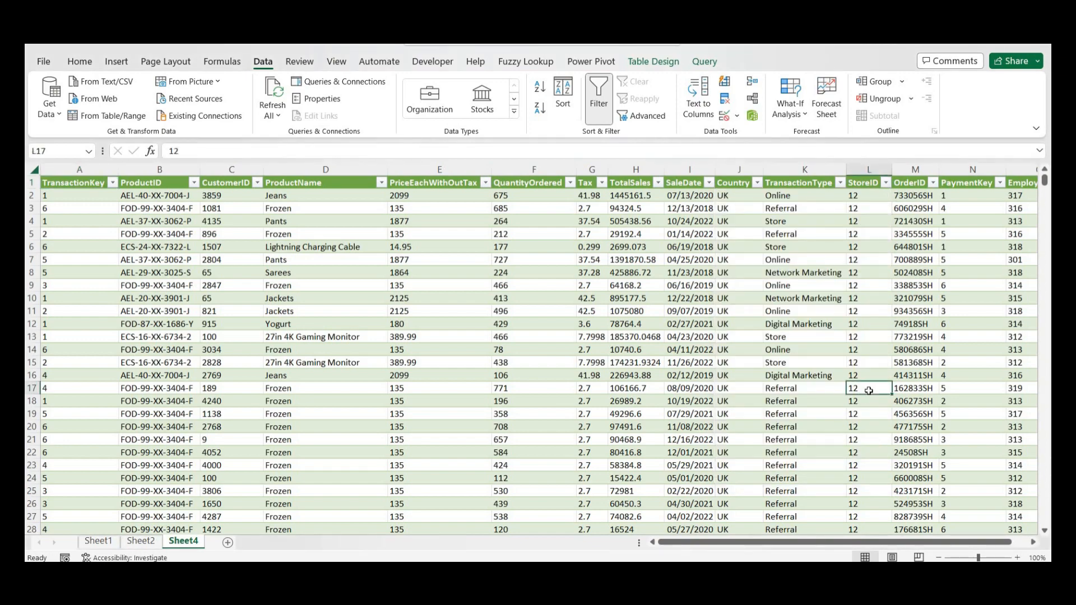
pyautogui.hotkey('ctrl', 'Down')
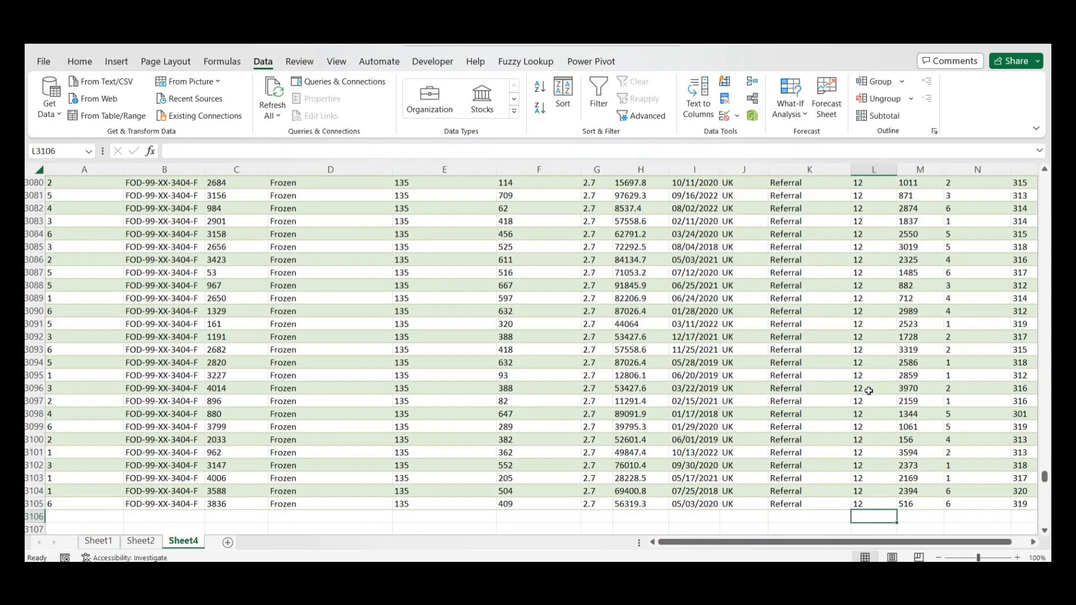
pyautogui.press('Up')
pyautogui.hotkey('ctrl', 'Up')
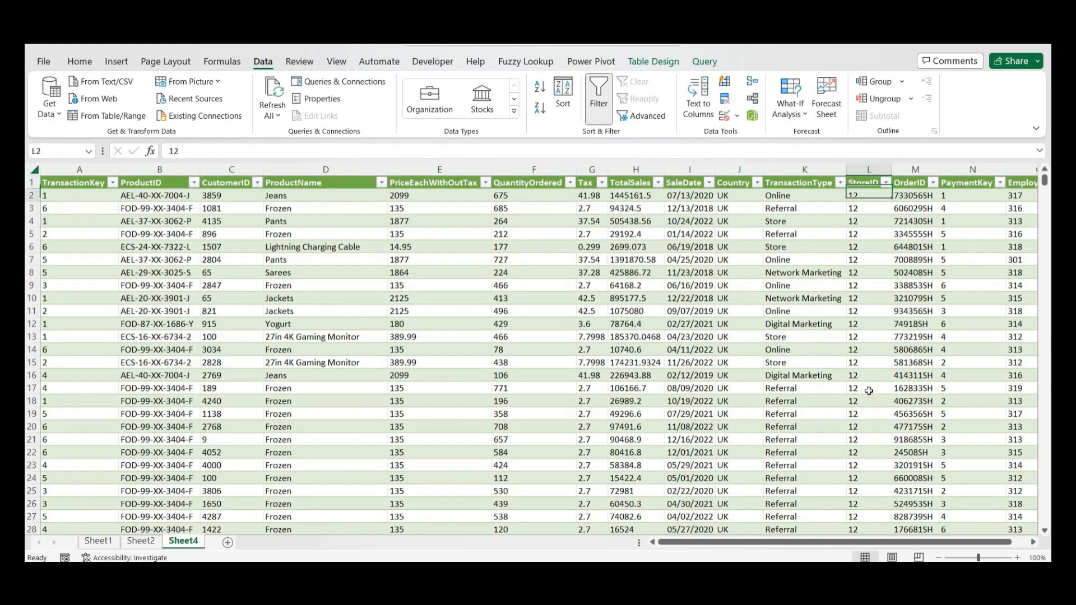
pyautogui.hotkey('ctrl', 'Left')
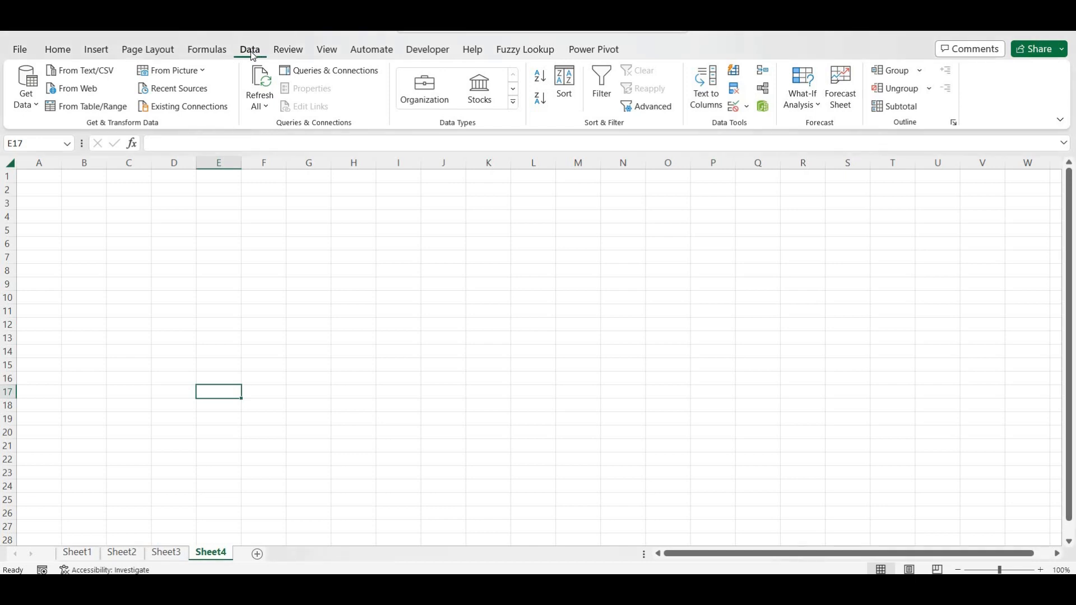
# - Import from the Sales Data folder to preview its three store text files
pyautogui.click(29, 98)
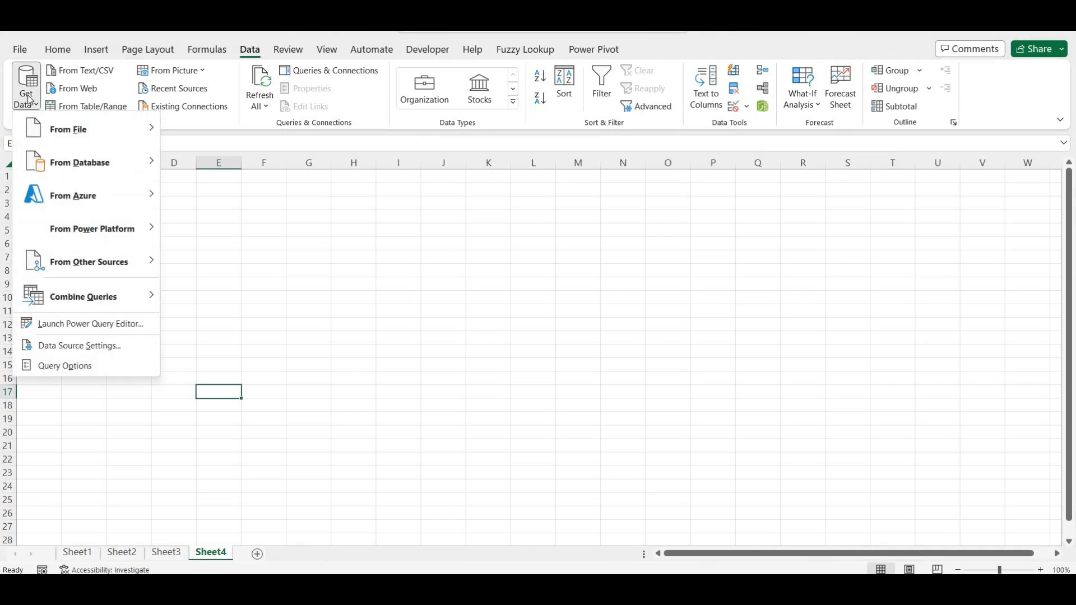
pyautogui.moveTo(99, 138)
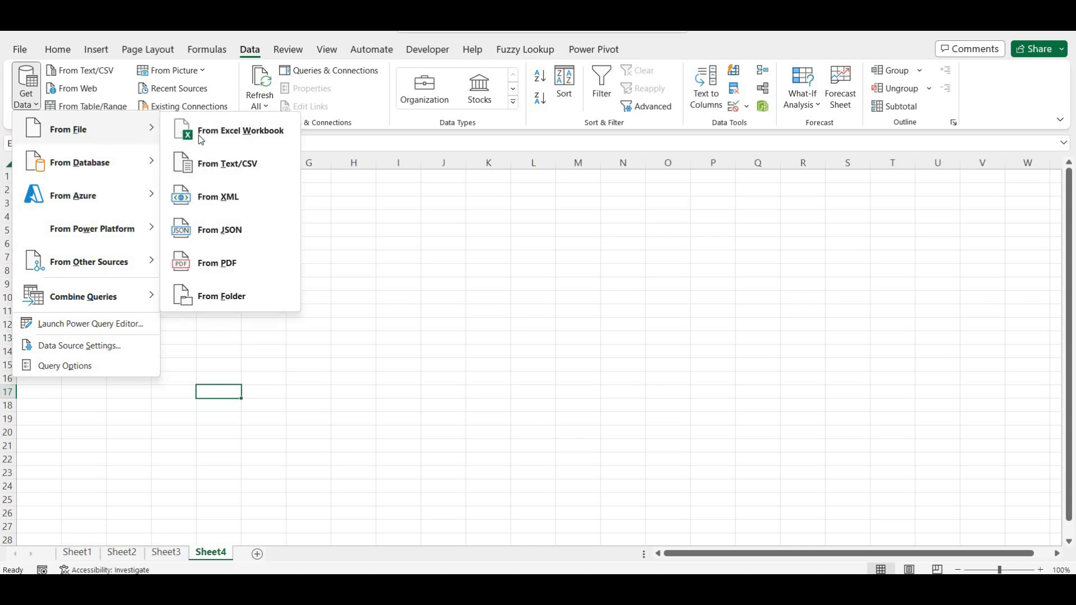
pyautogui.click(216, 297)
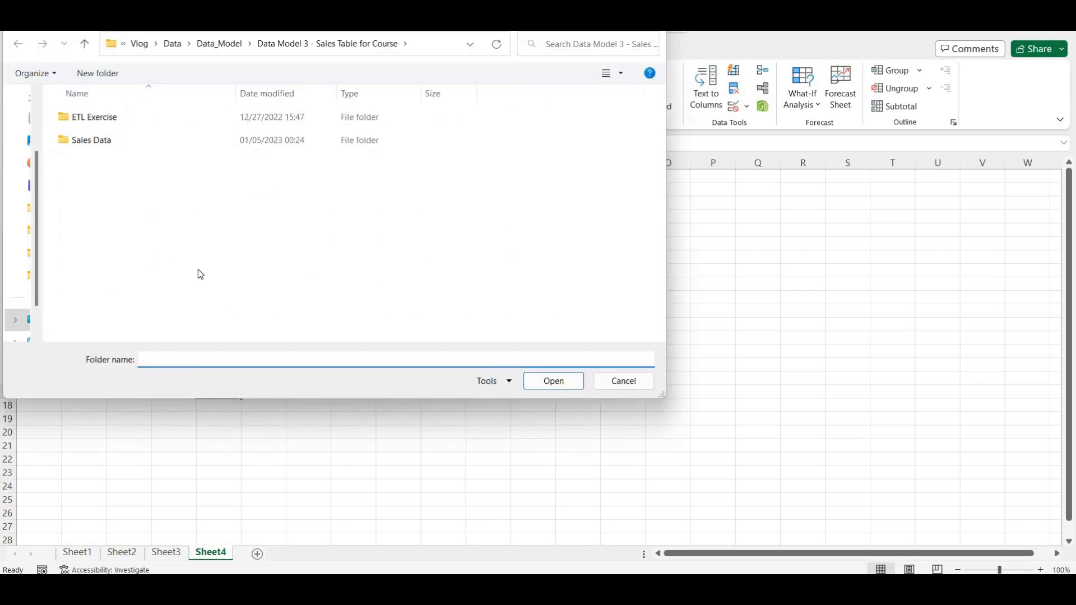
pyautogui.click(112, 143)
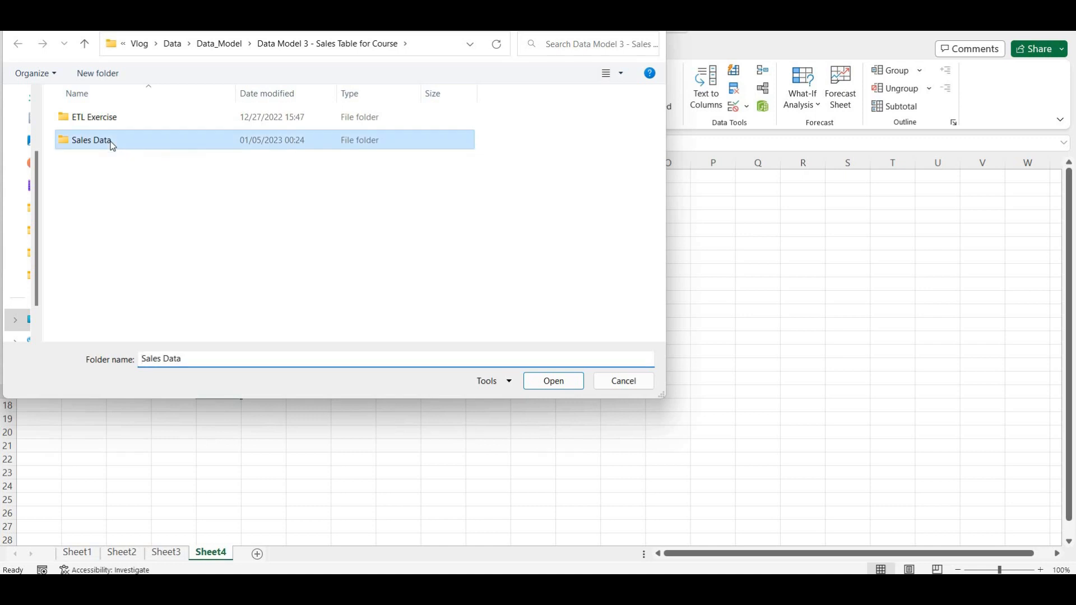
pyautogui.click(529, 383)
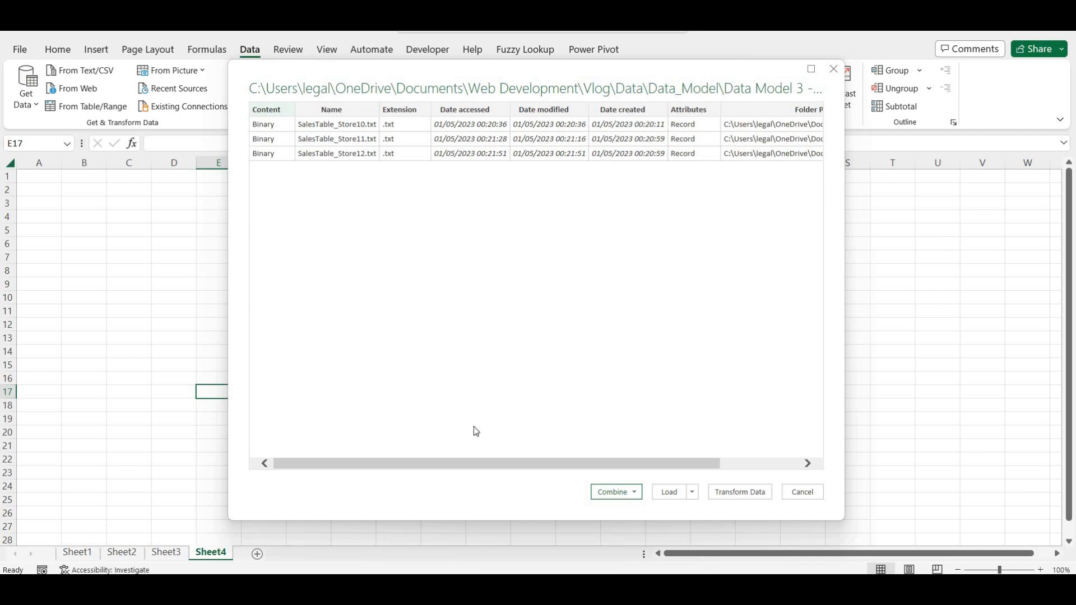
pyautogui.moveTo(496, 588)
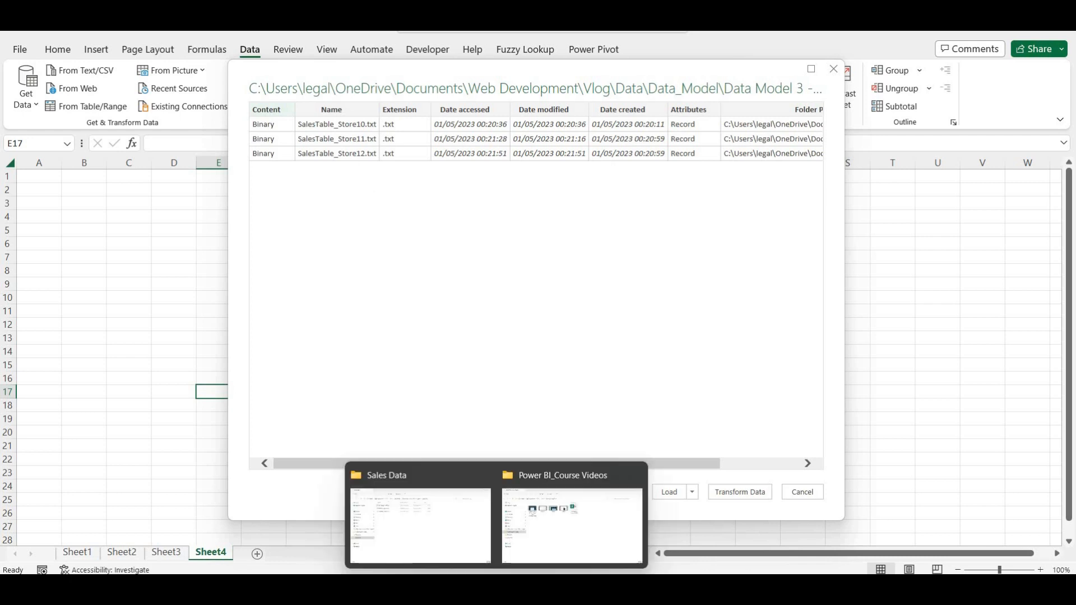
pyautogui.click(460, 531)
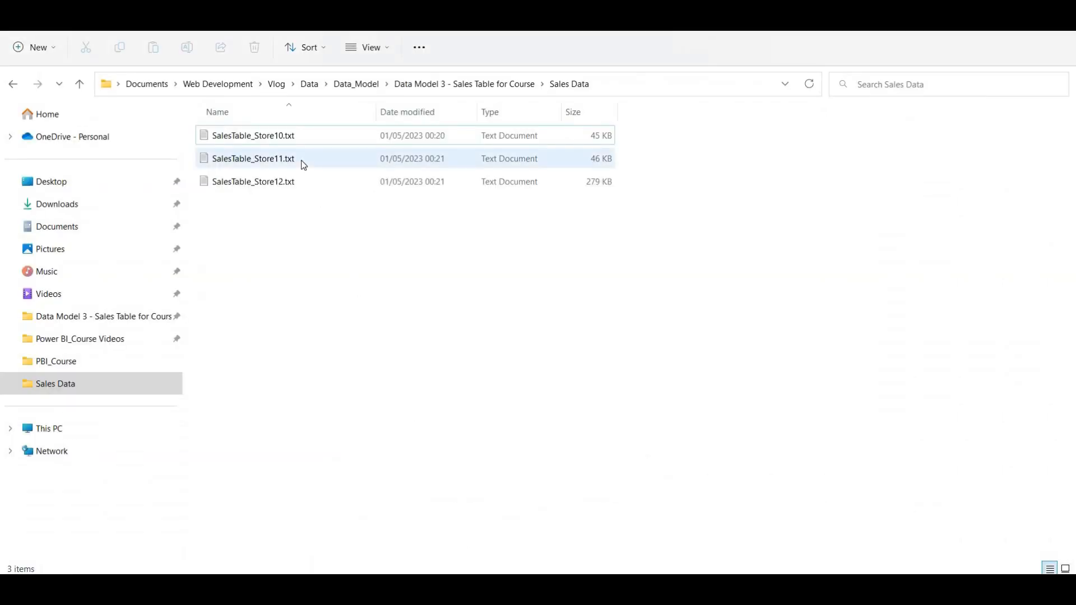
pyautogui.click(292, 131)
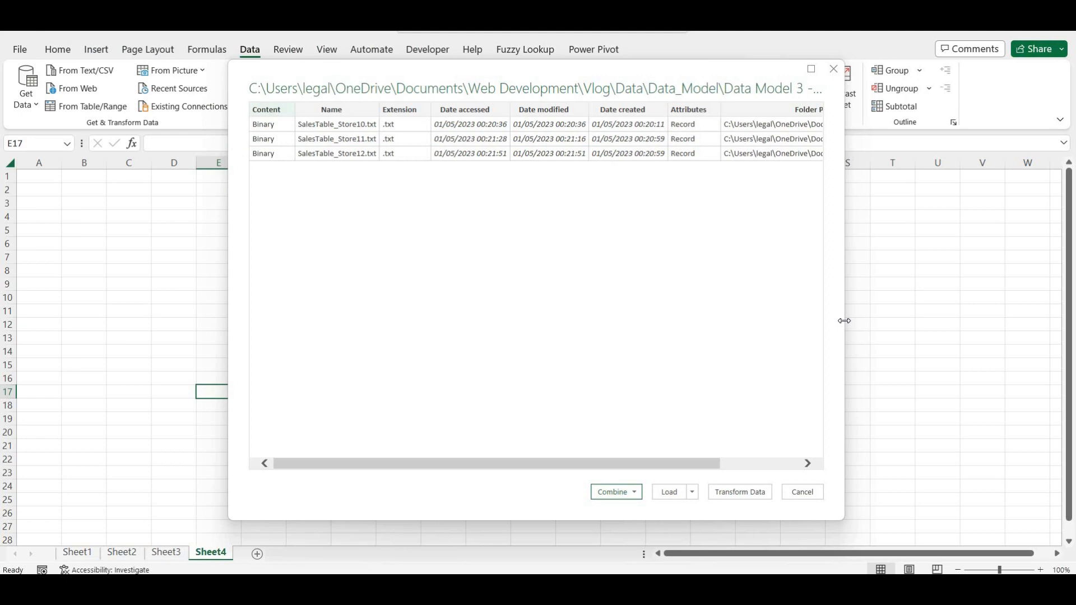
# - Widen the folder preview dialog so the full Folder Path column shows
pyautogui.moveTo(844, 321); pyautogui.dragTo(954, 337)
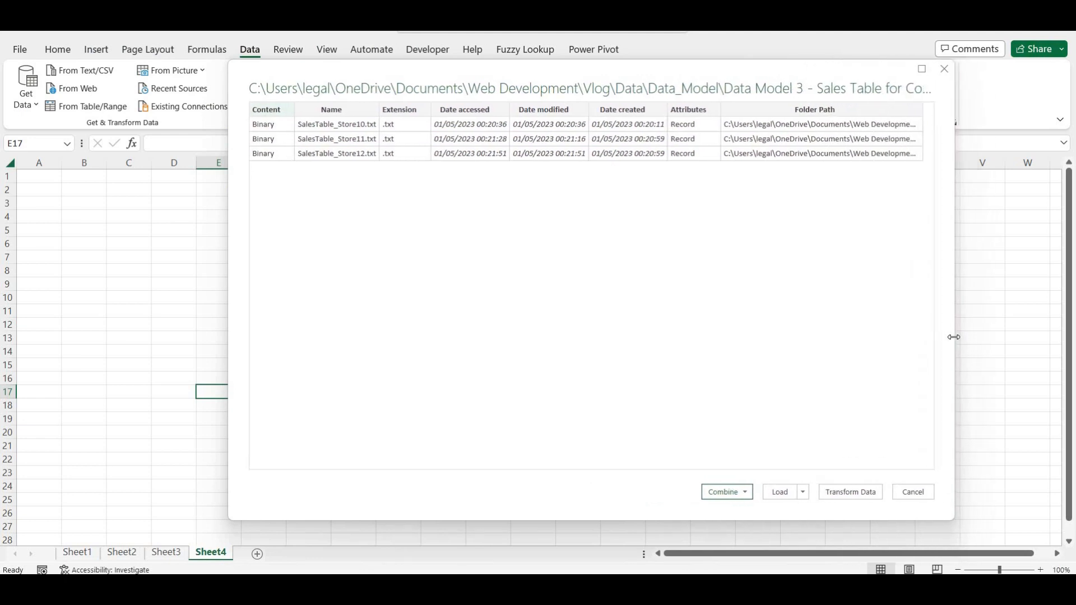
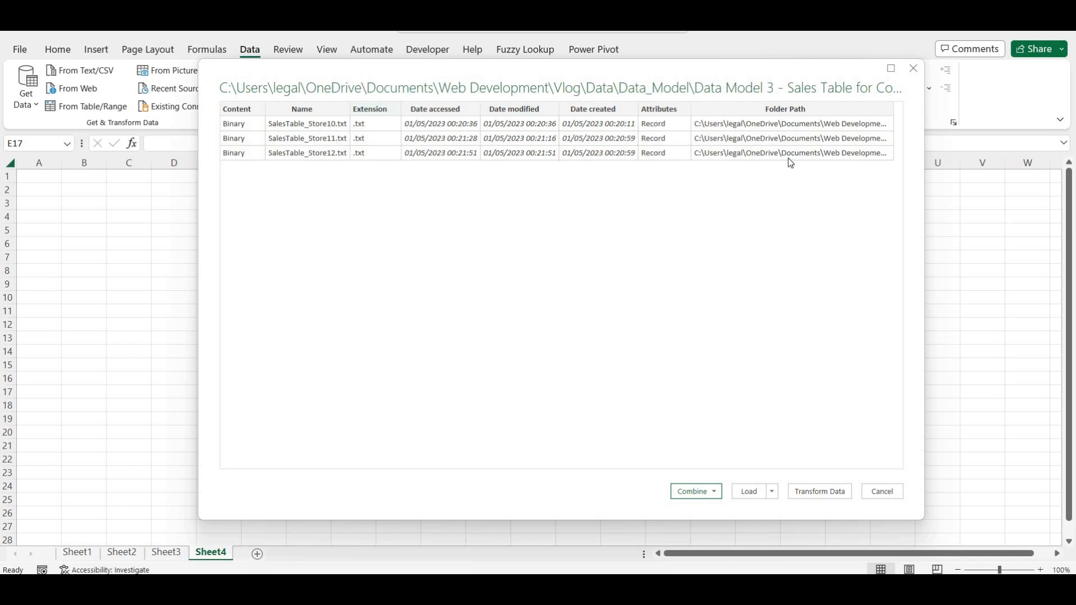
# - Choose Combine & Transform Data for the three store text files in the folder
pyautogui.click(716, 492)
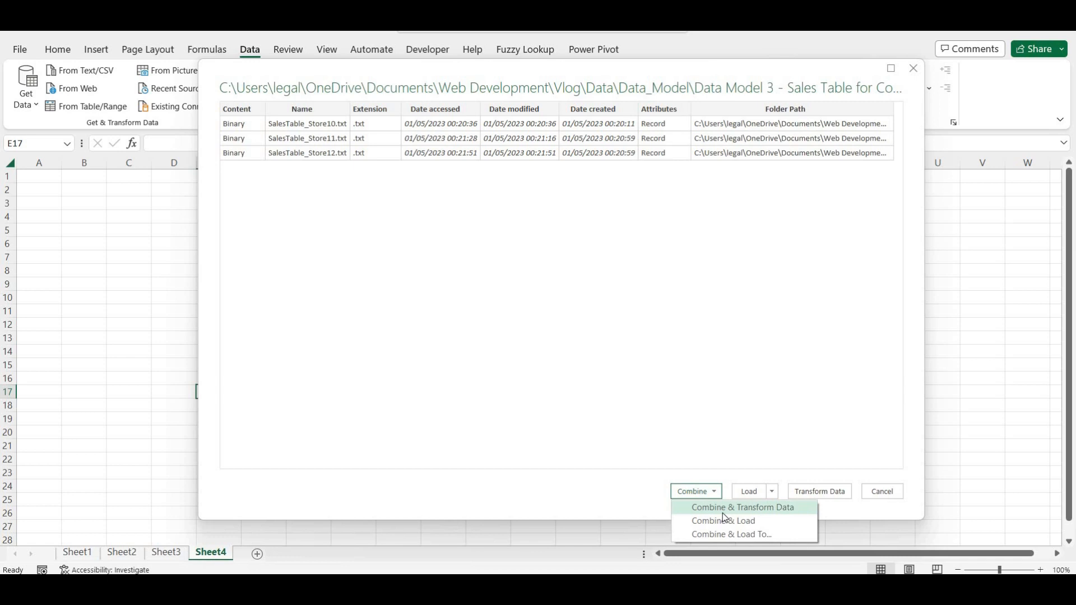
pyautogui.click(722, 513)
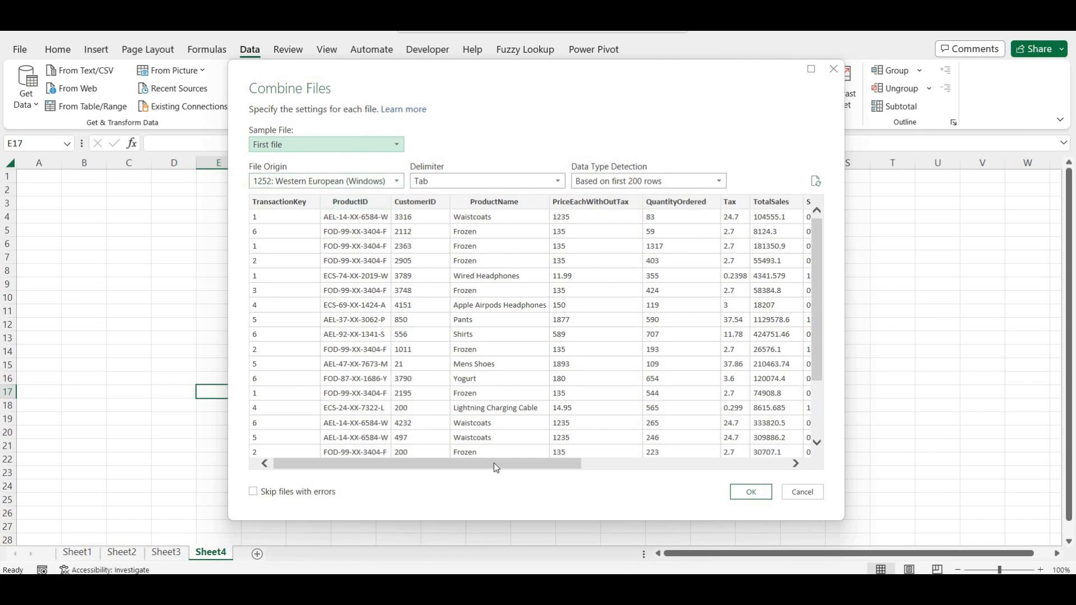
# - Preview Store10, Store11 and Store12 as sample files, then confirm the combine using SalesTable_Store12.txt
pyautogui.moveTo(495, 465); pyautogui.dragTo(711, 476)
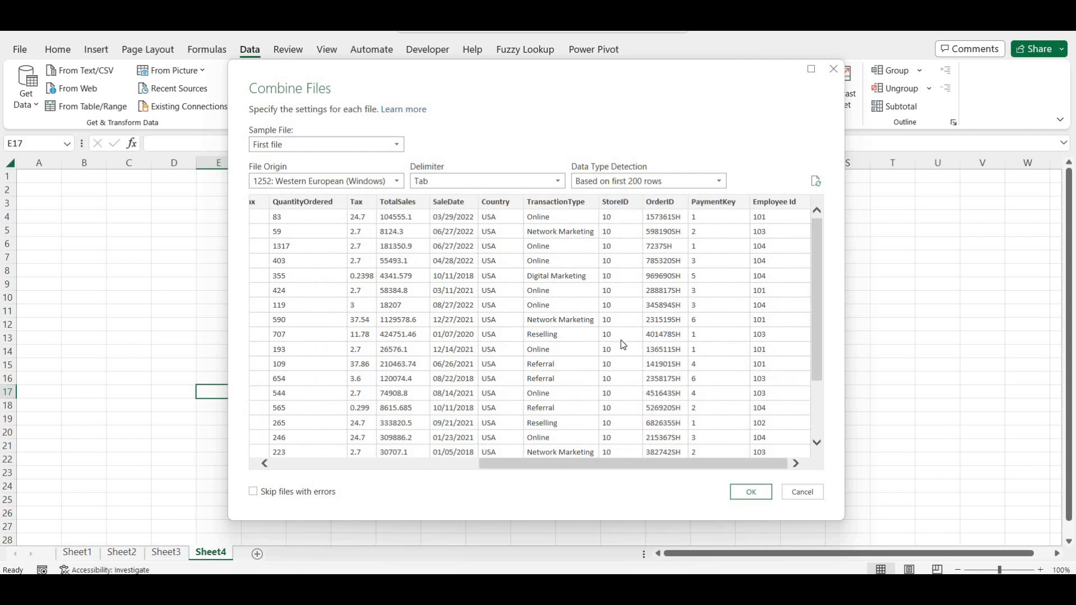
pyautogui.click(373, 146)
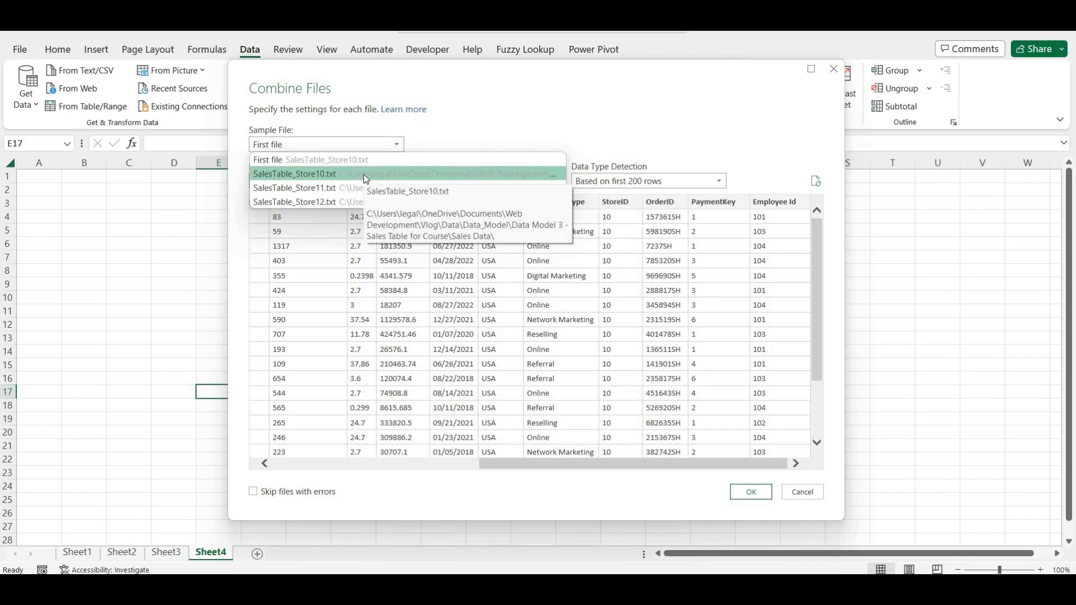
pyautogui.click(365, 178)
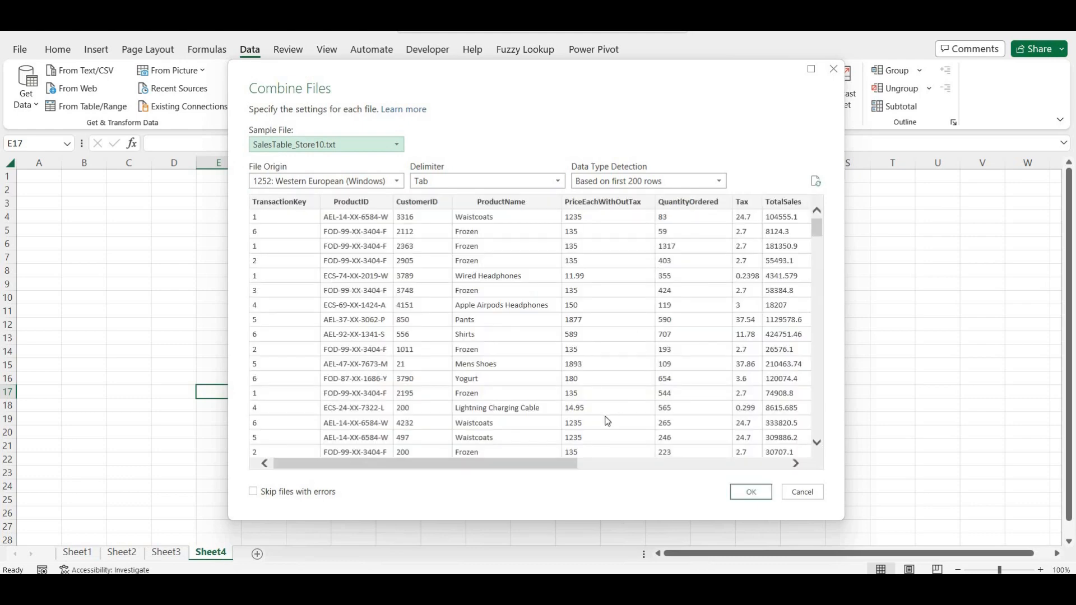
pyautogui.moveTo(596, 466); pyautogui.dragTo(784, 471)
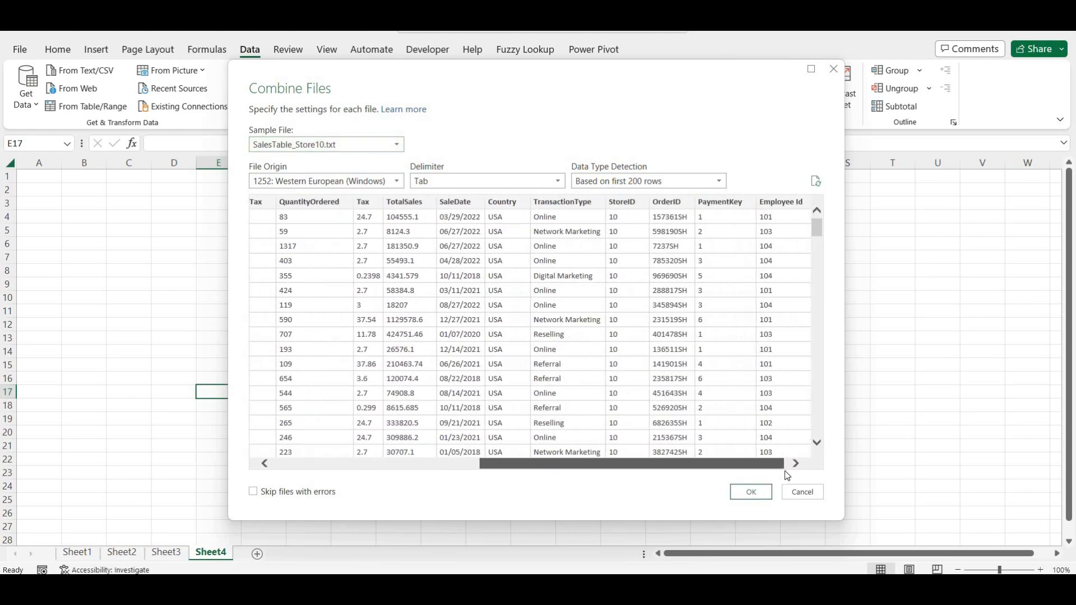
pyautogui.click(371, 144)
pyautogui.click(357, 189)
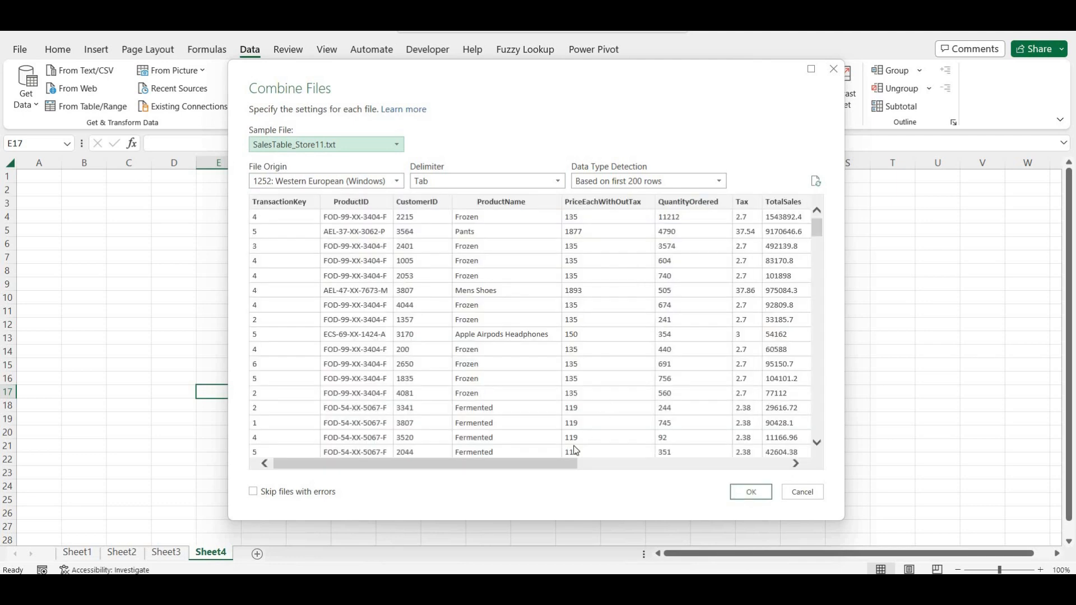
pyautogui.moveTo(559, 468); pyautogui.dragTo(746, 465)
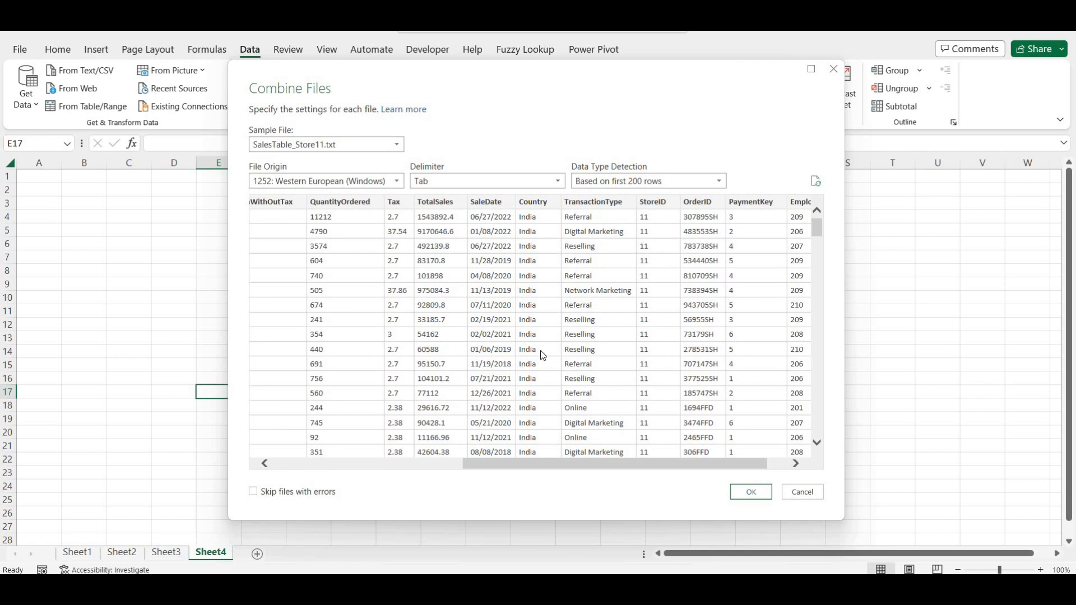
pyautogui.click(377, 143)
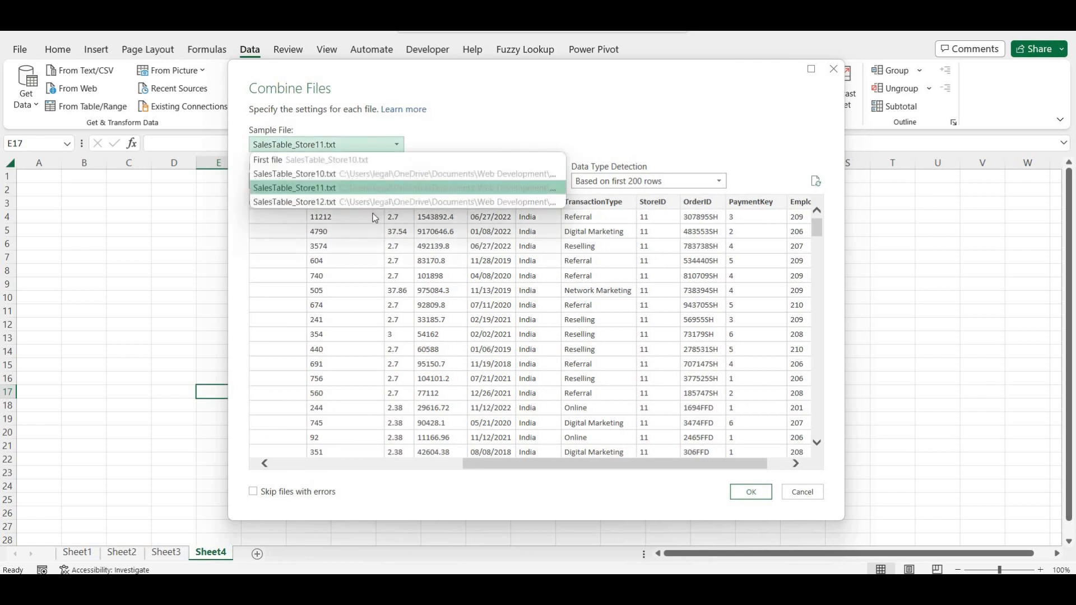
pyautogui.click(375, 202)
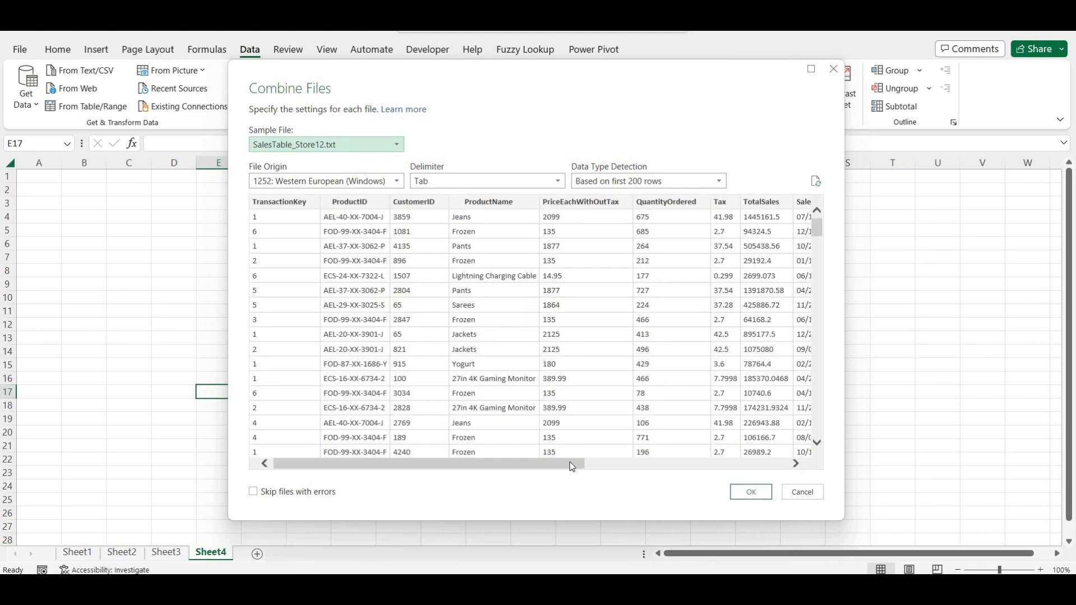
pyautogui.moveTo(572, 467); pyautogui.dragTo(735, 472)
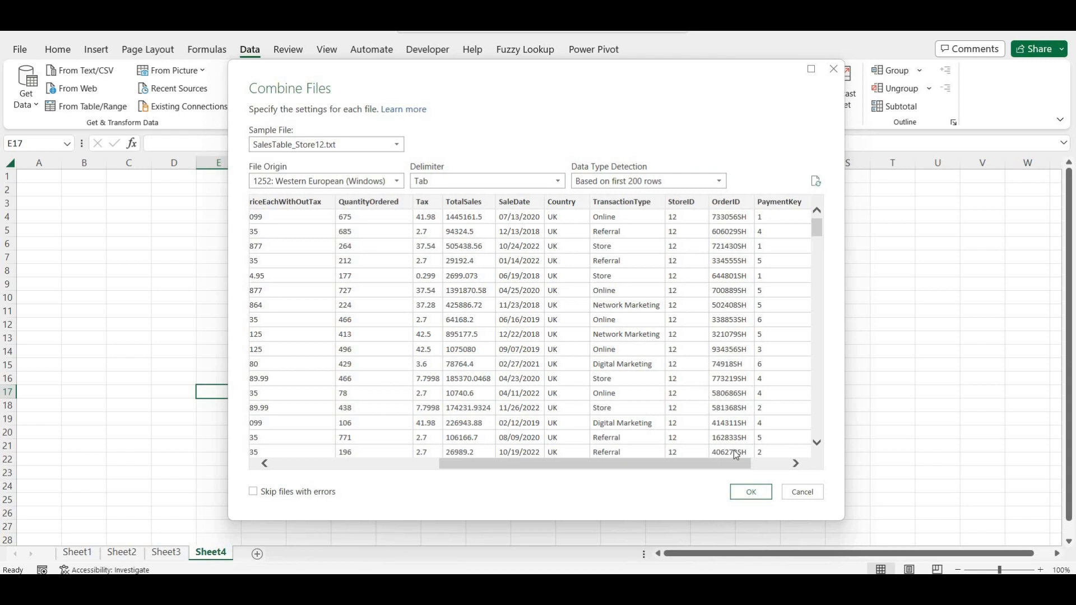
pyautogui.click(751, 492)
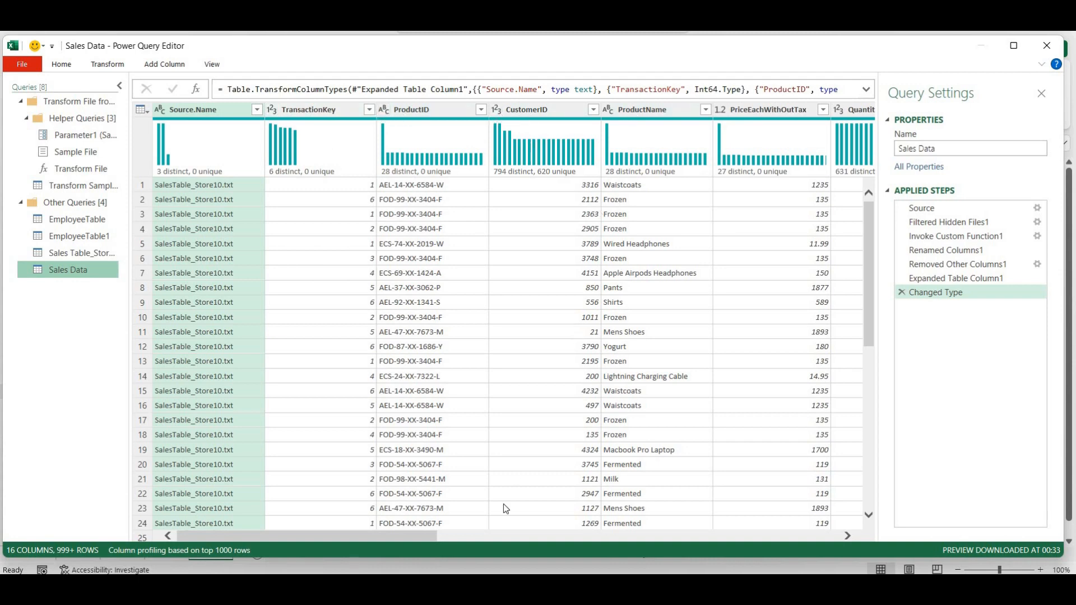
# - Try SaleDate as Date replacing the current type, then delete the Changed Type step
pyautogui.moveTo(422, 537); pyautogui.dragTo(523, 547)
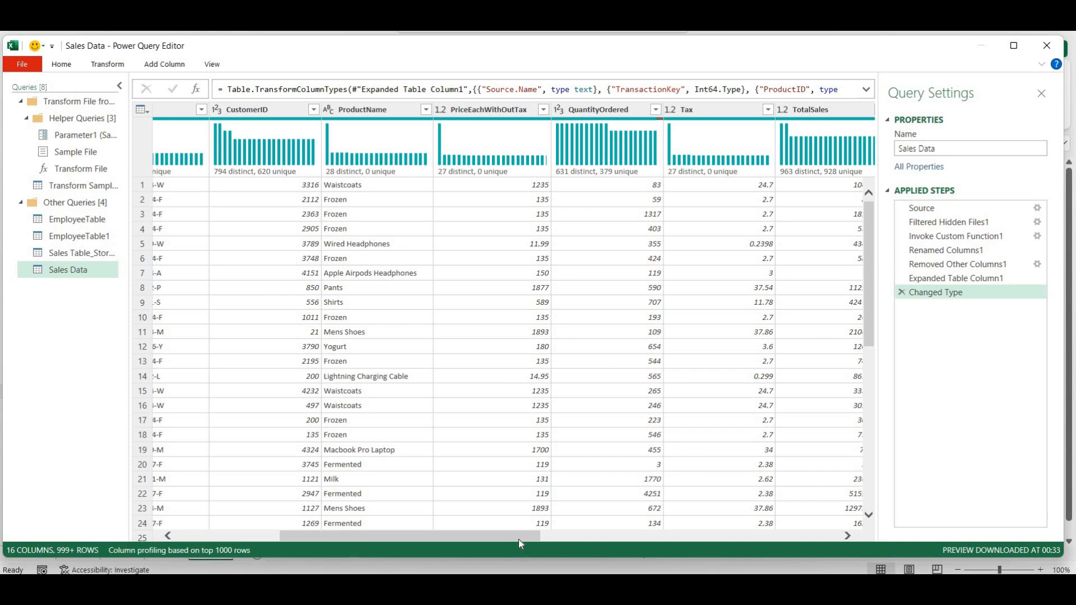
pyautogui.moveTo(524, 539); pyautogui.dragTo(627, 540)
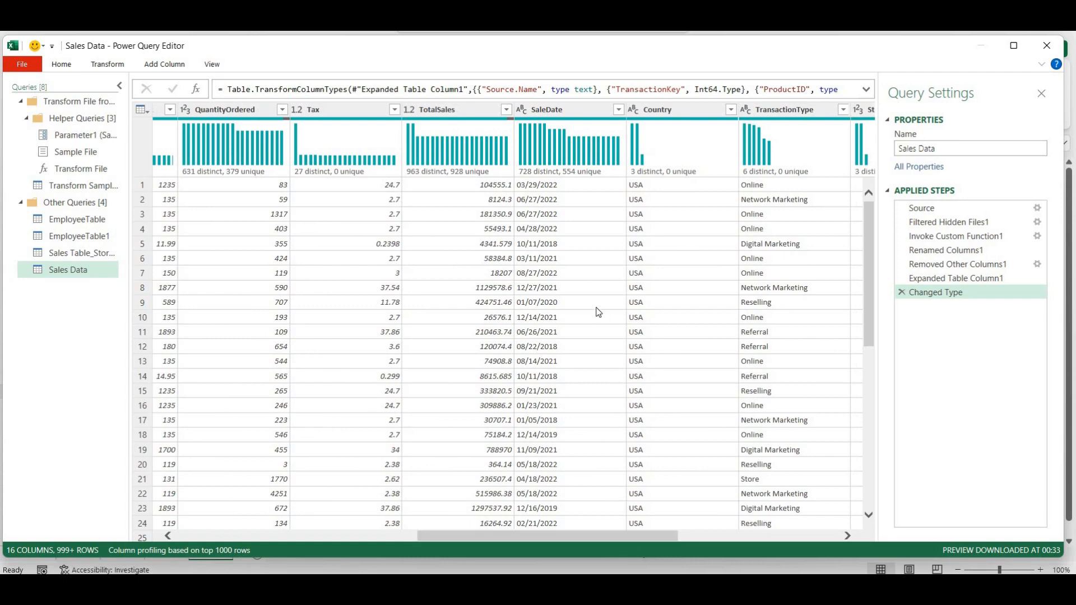
pyautogui.click(522, 111)
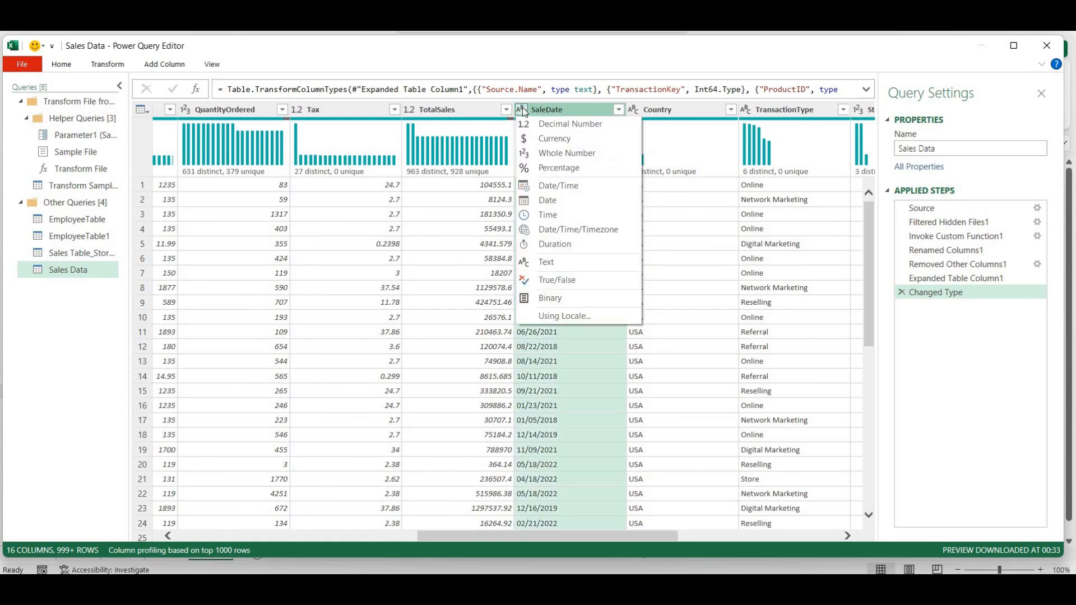
pyautogui.click(541, 197)
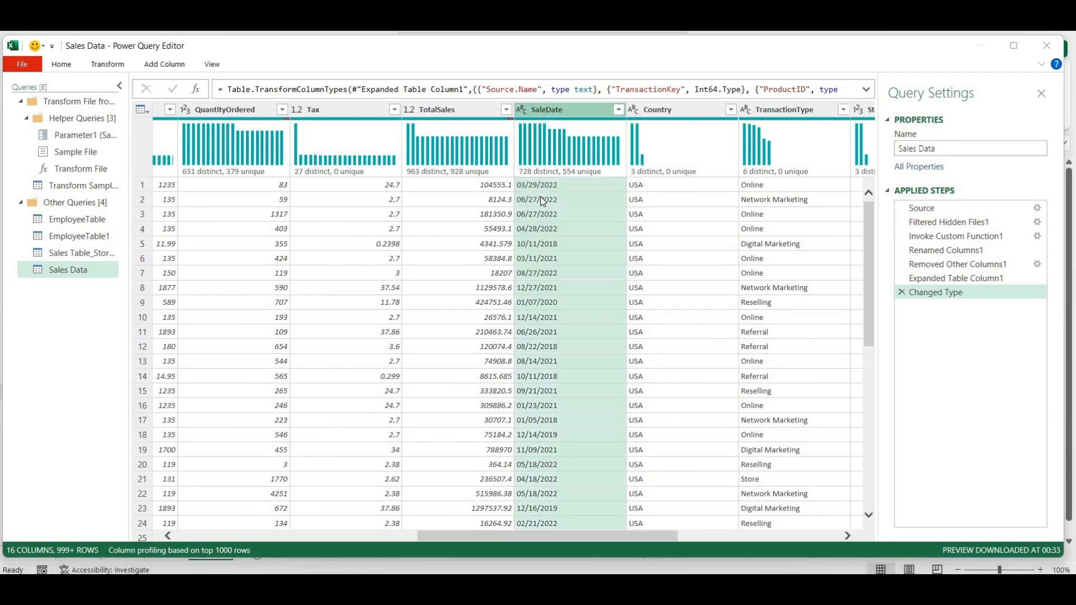
pyautogui.click(522, 331)
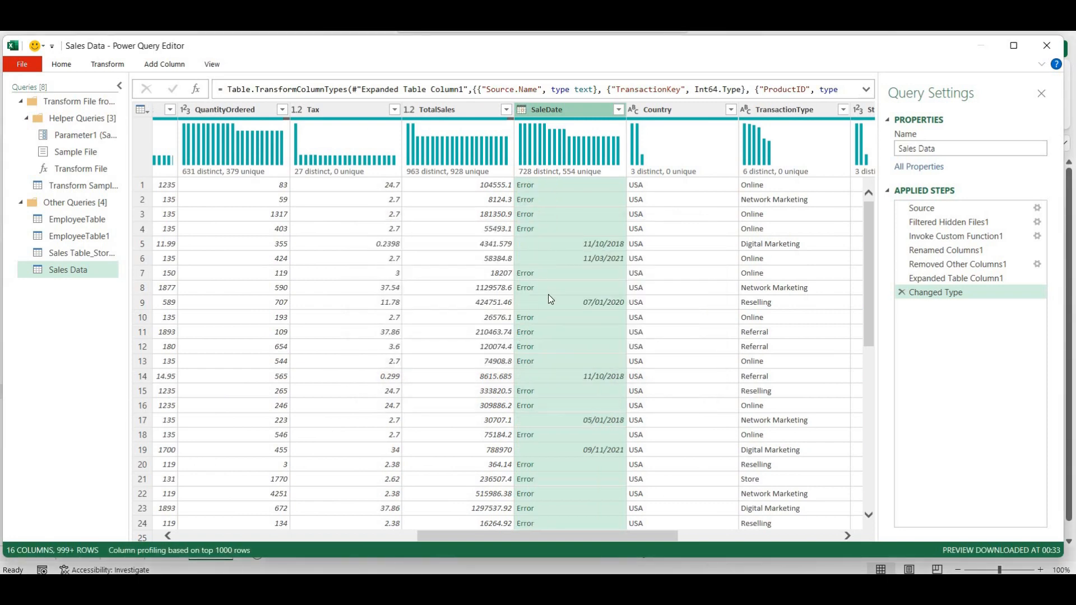
pyautogui.click(902, 293)
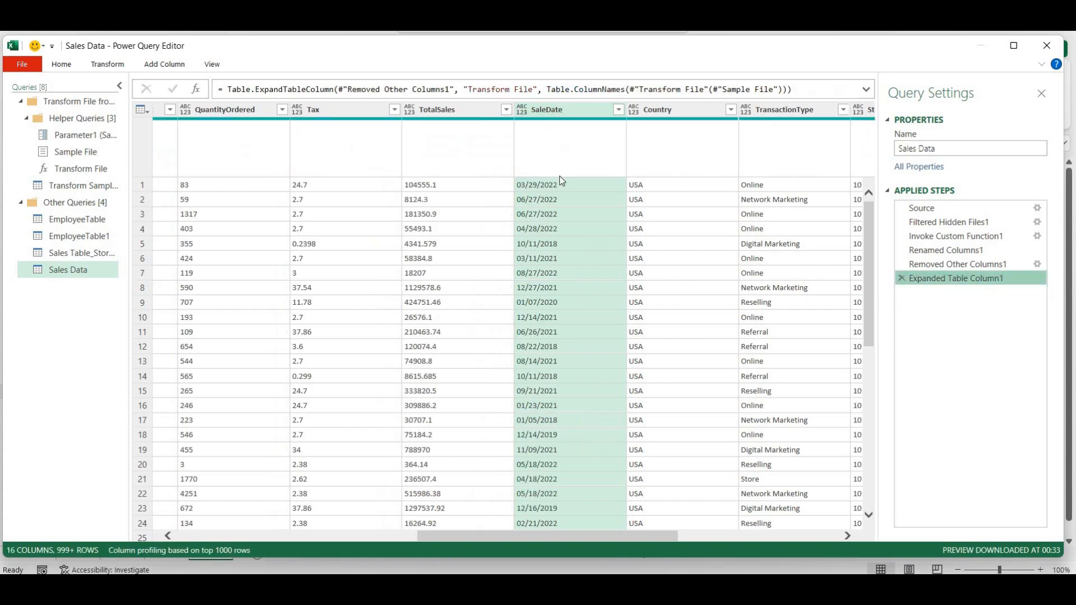
# - Convert SaleDate to Date using the English (United States) locale
pyautogui.rightClick(543, 110)
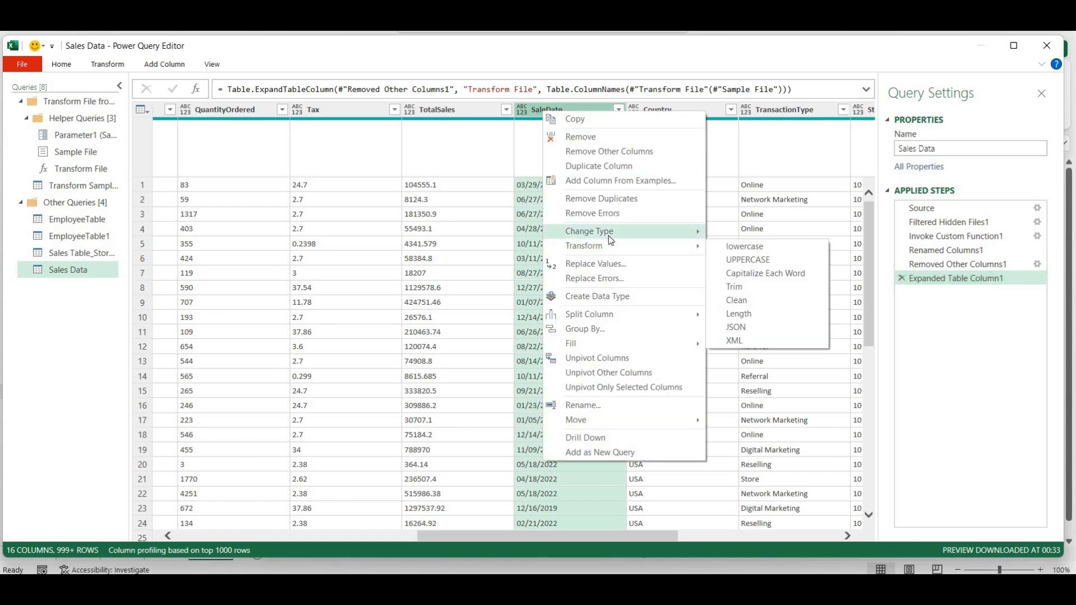
pyautogui.moveTo(611, 240)
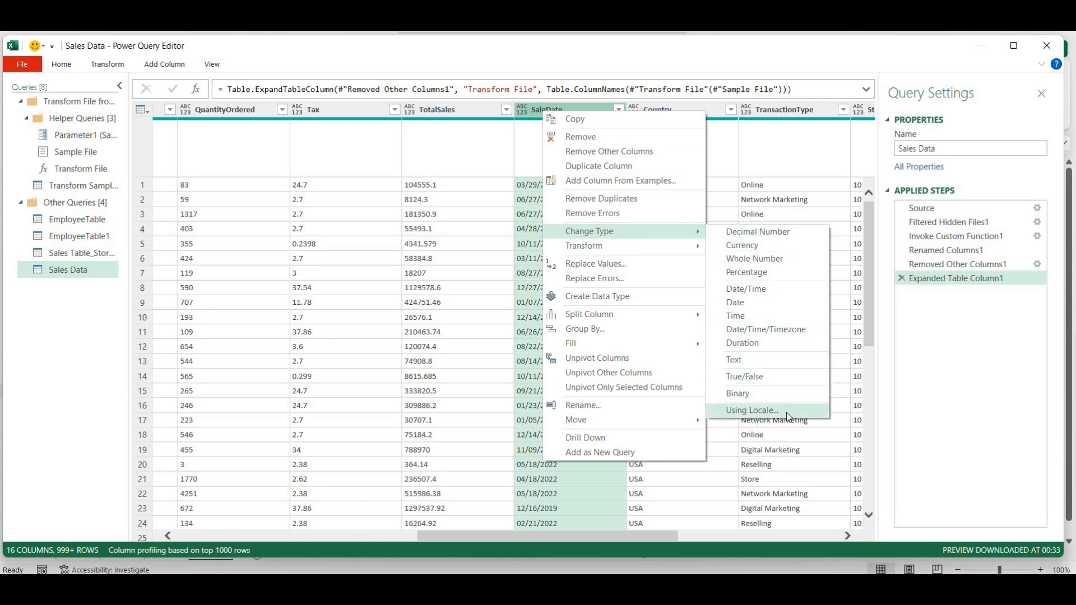
pyautogui.click(786, 412)
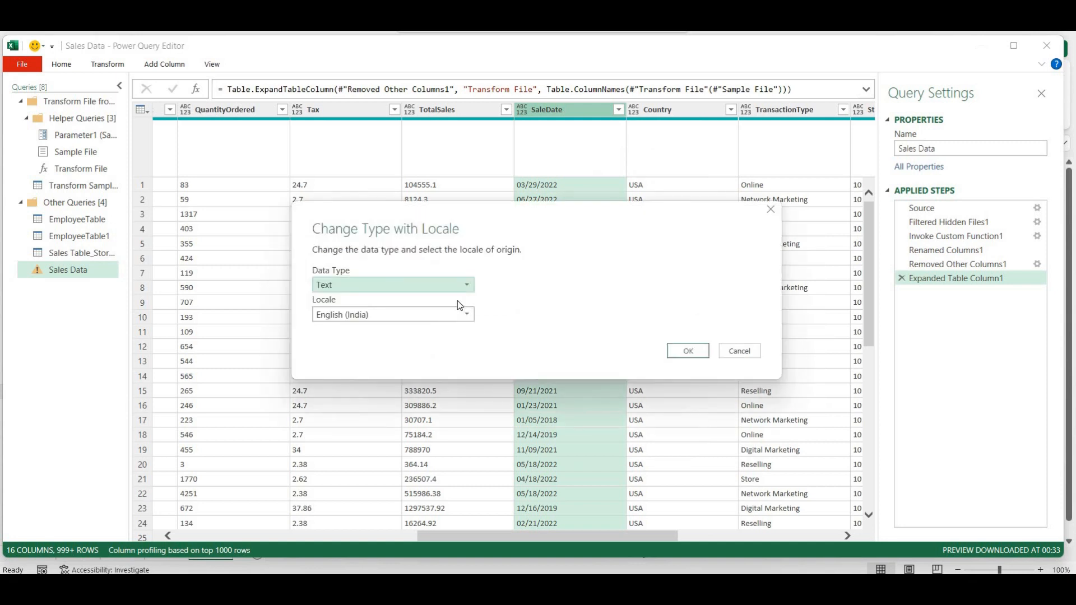
pyautogui.click(452, 283)
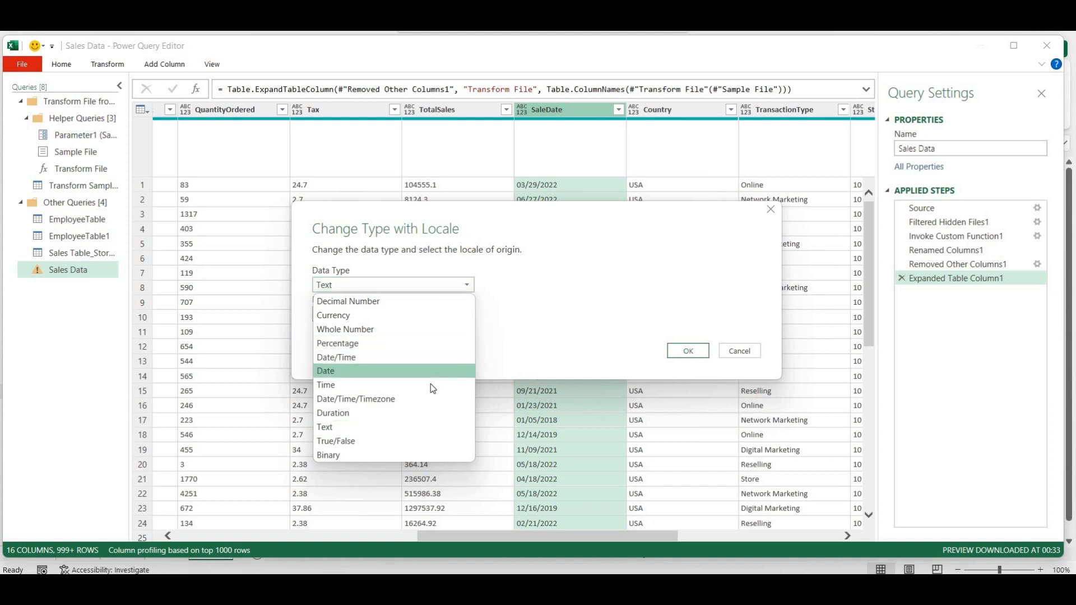
pyautogui.click(429, 371)
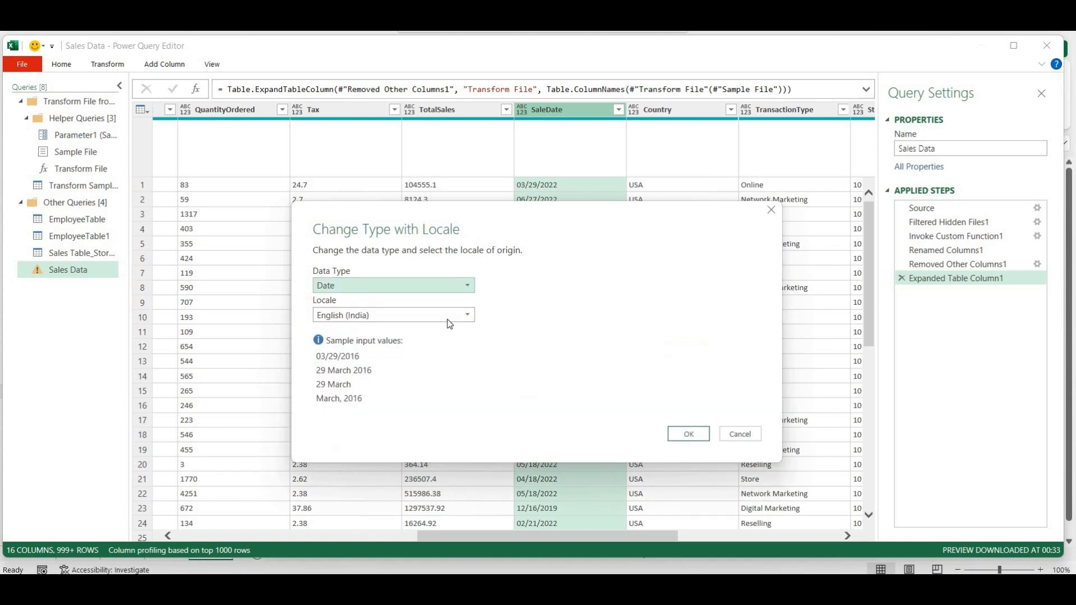
pyautogui.click(394, 320)
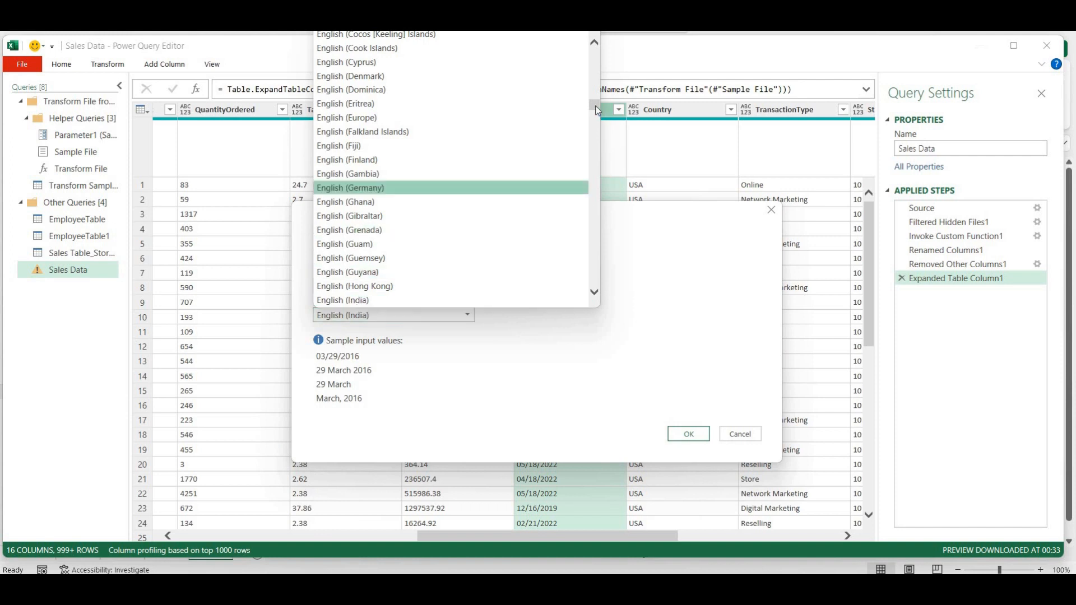
pyautogui.moveTo(597, 111); pyautogui.dragTo(598, 140)
pyautogui.click(455, 148)
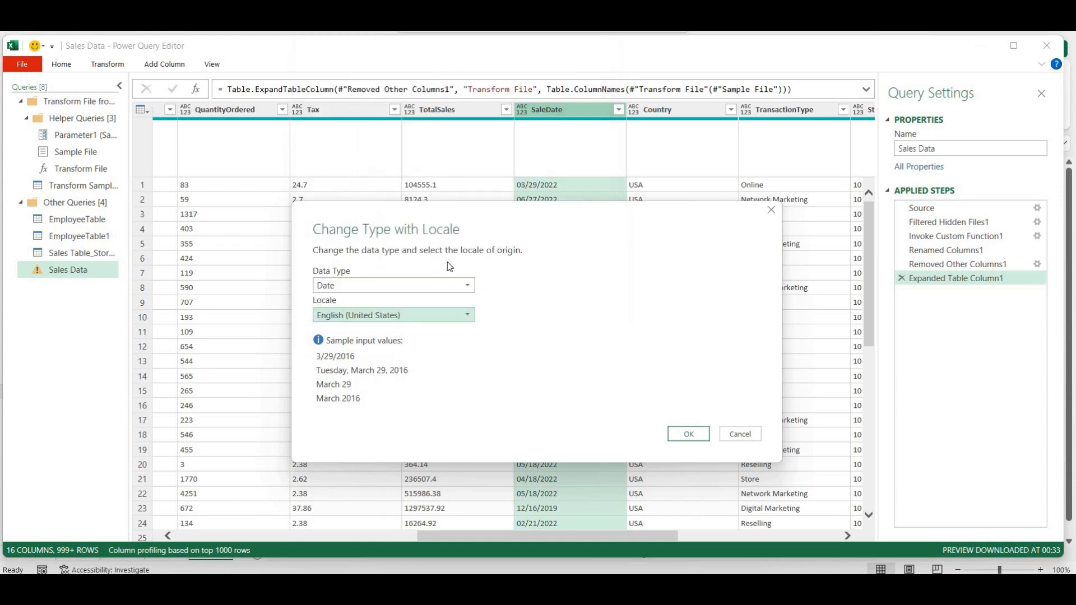
pyautogui.click(688, 436)
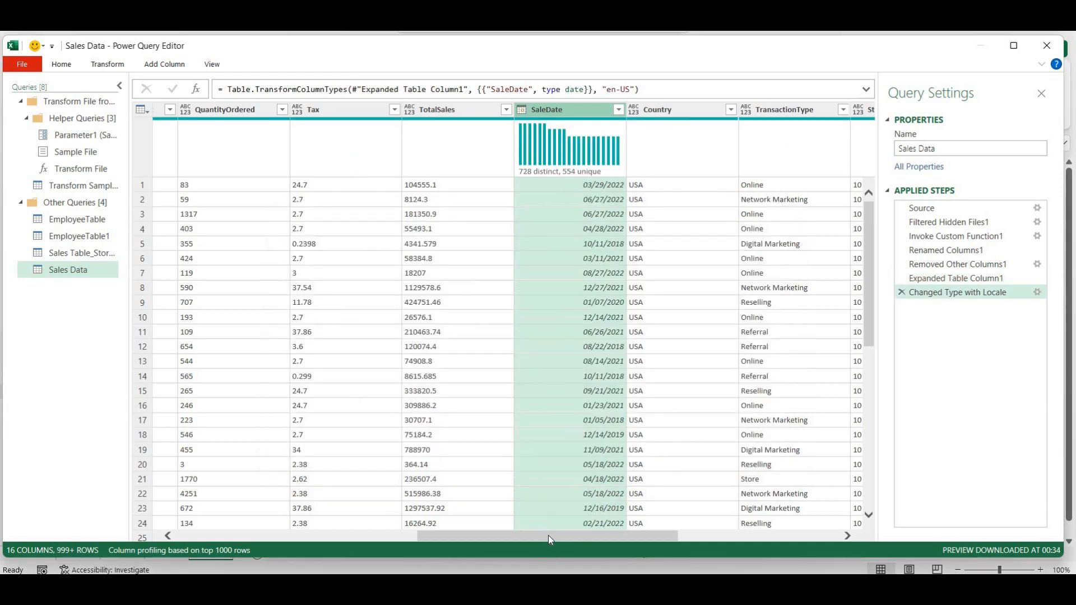
# - Make PaymentKey a Whole Number column
pyautogui.moveTo(548, 536); pyautogui.dragTo(684, 533)
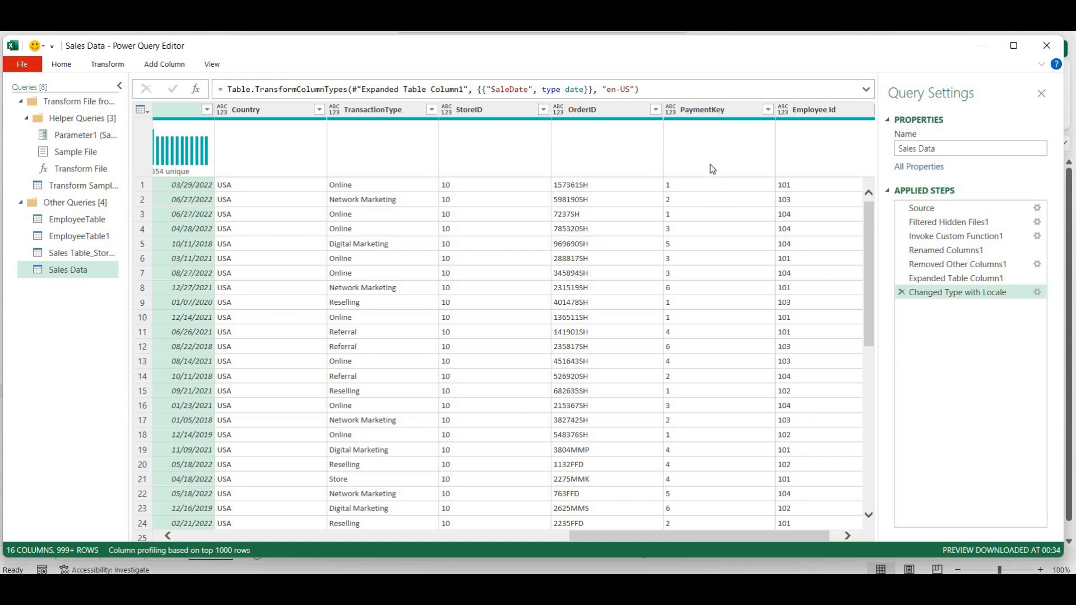
pyautogui.click(671, 112)
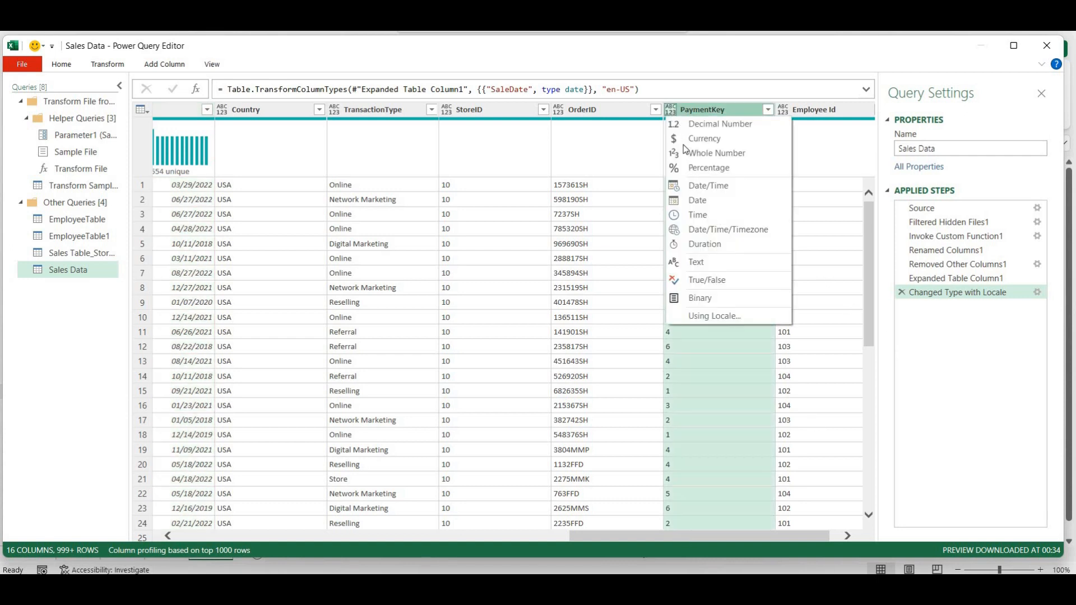
pyautogui.click(688, 154)
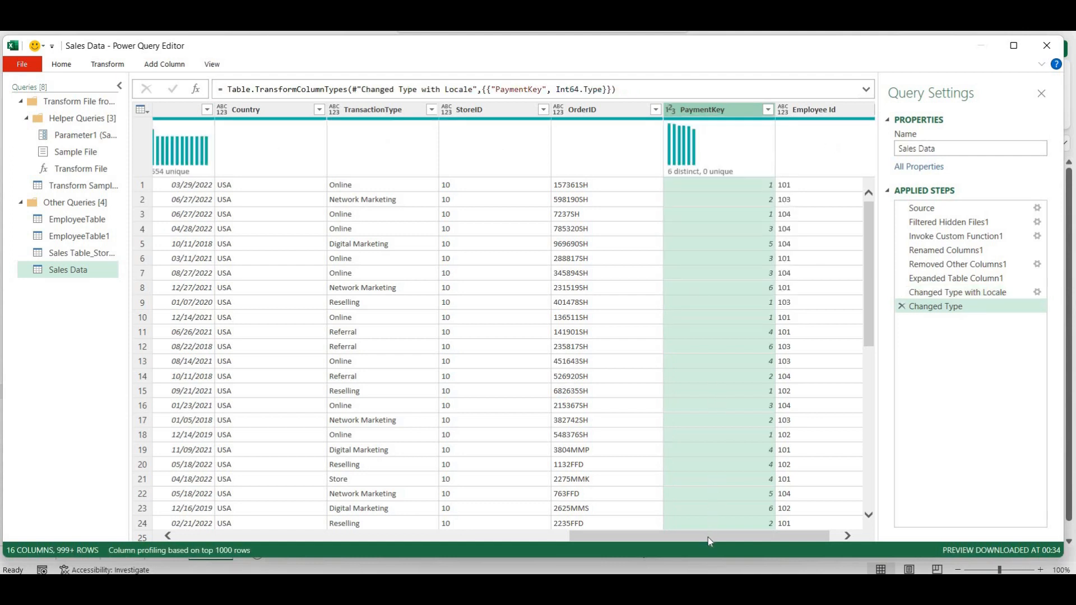
# - Close the editor with Close & Load To so the load destination can be chosen
pyautogui.moveTo(741, 537); pyautogui.dragTo(758, 537)
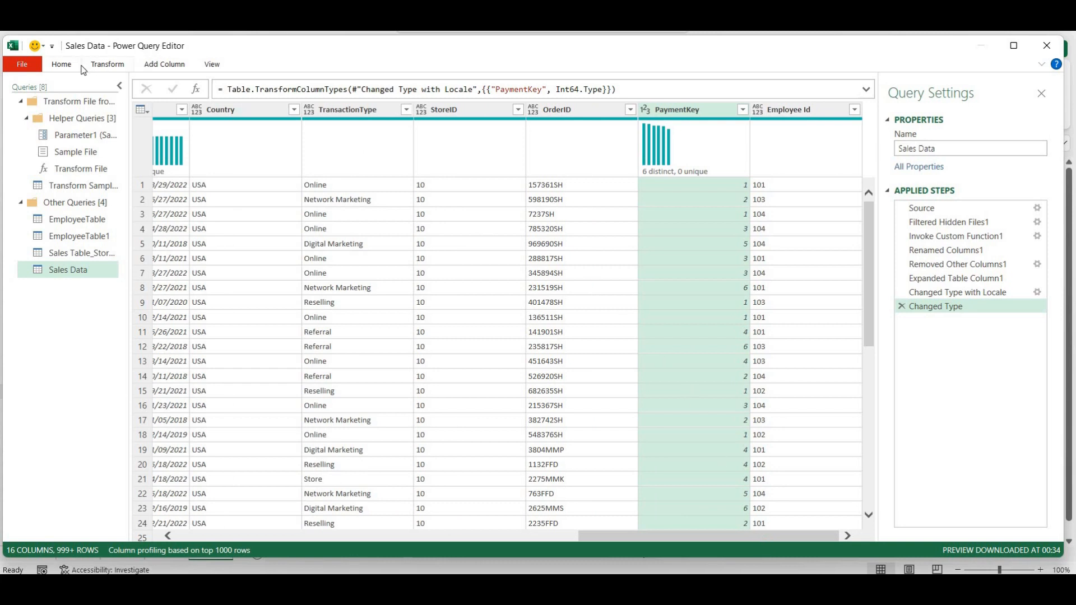
pyautogui.click(62, 66)
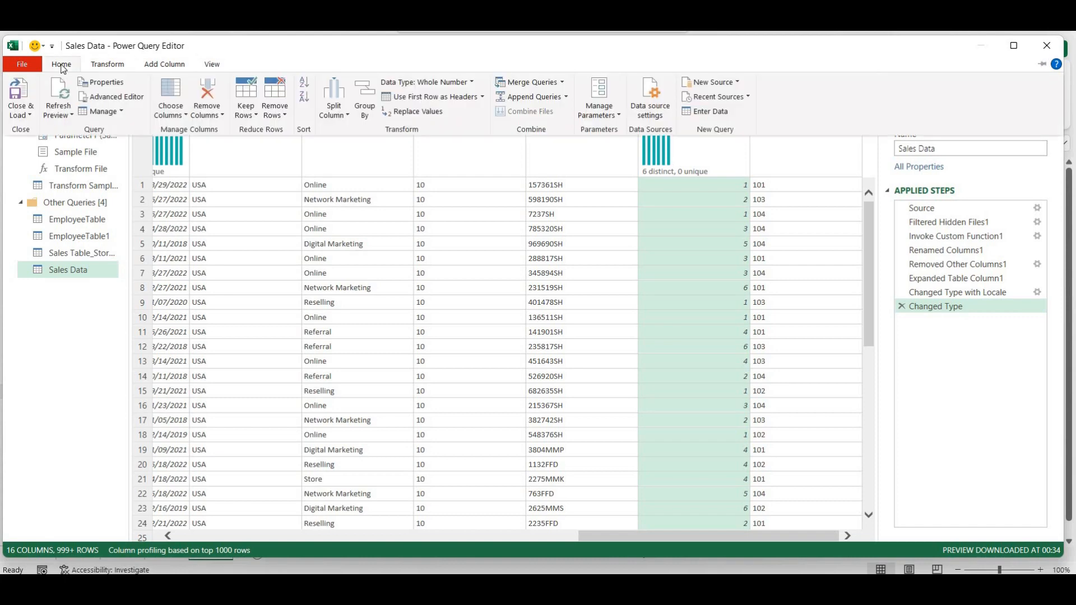
pyautogui.click(18, 111)
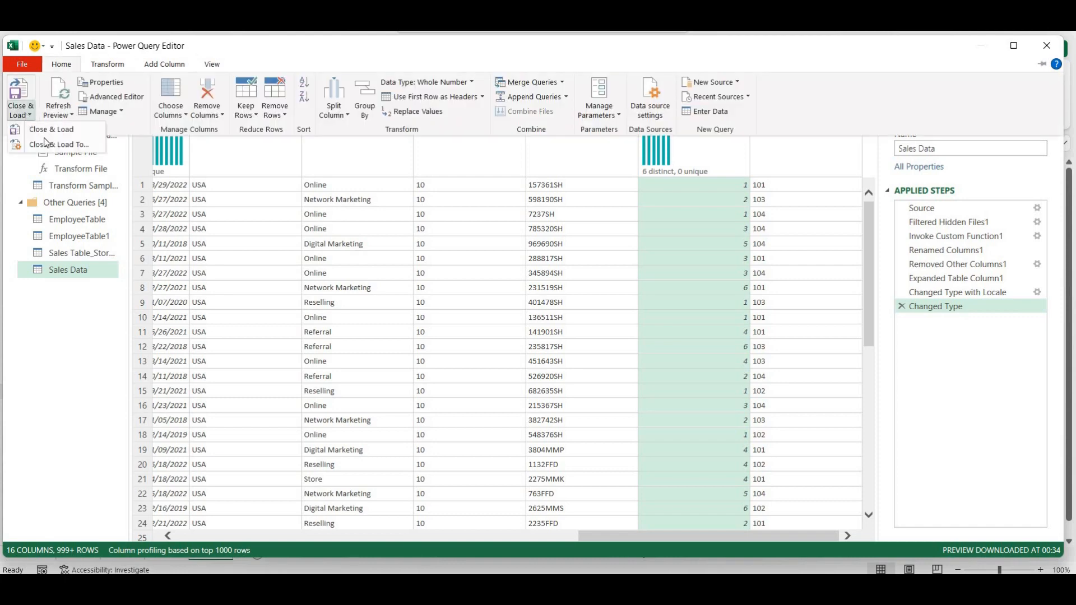
pyautogui.click(46, 145)
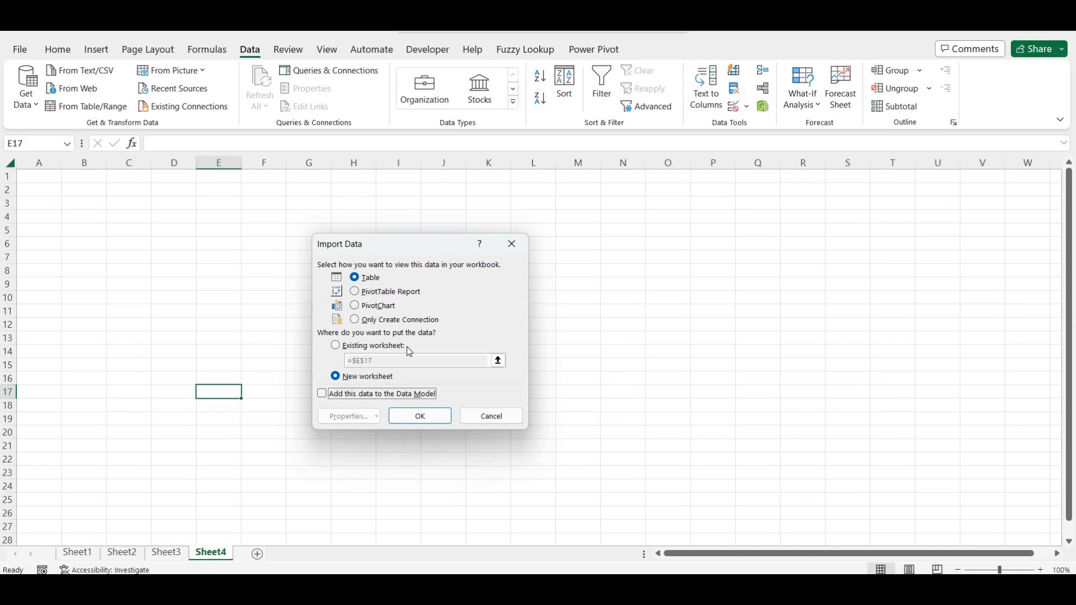
# - Load the query as a table on the existing worksheet starting at =$A$1
pyautogui.click(336, 346)
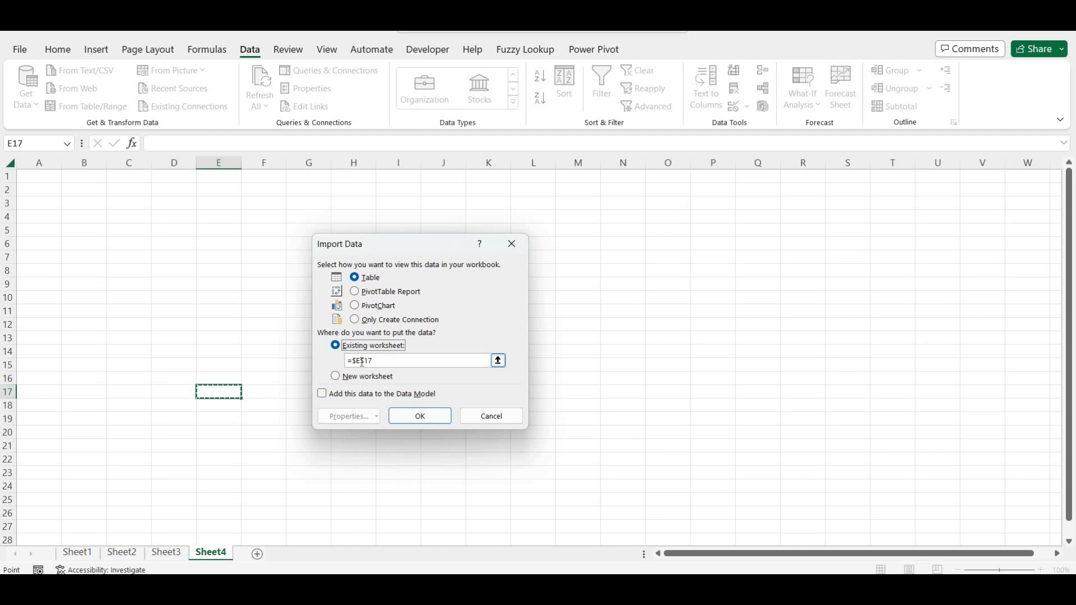
pyautogui.click(362, 361)
pyautogui.press('BackSpace')
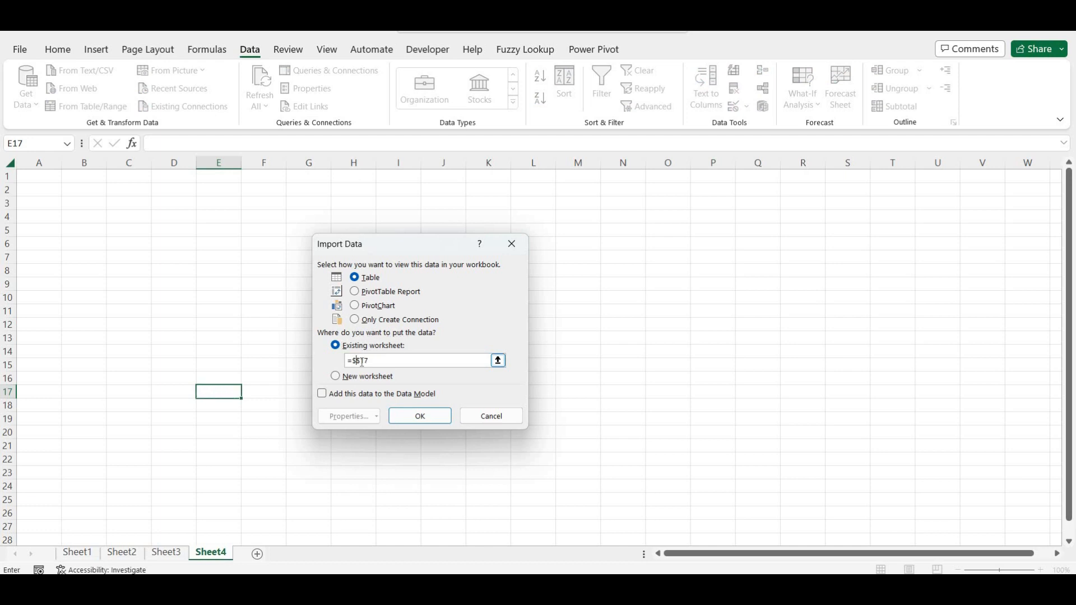
pyautogui.write('A')
pyautogui.click(408, 418)
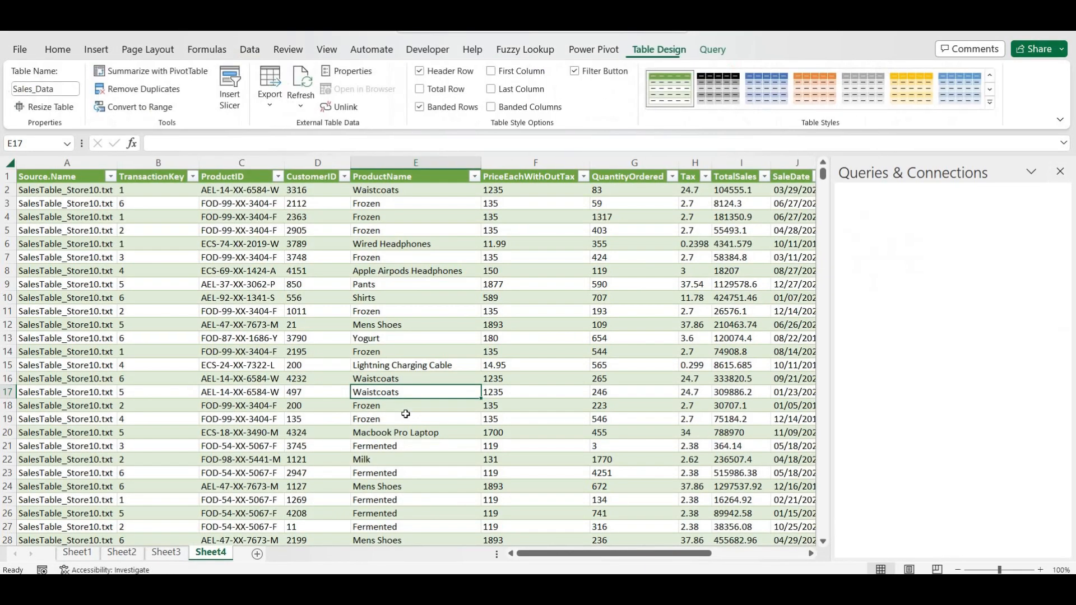
# - Close and reopen Queries & Connections, then inspect the StoreID filter showing stores 10, 11 and 12
pyautogui.click(1060, 172)
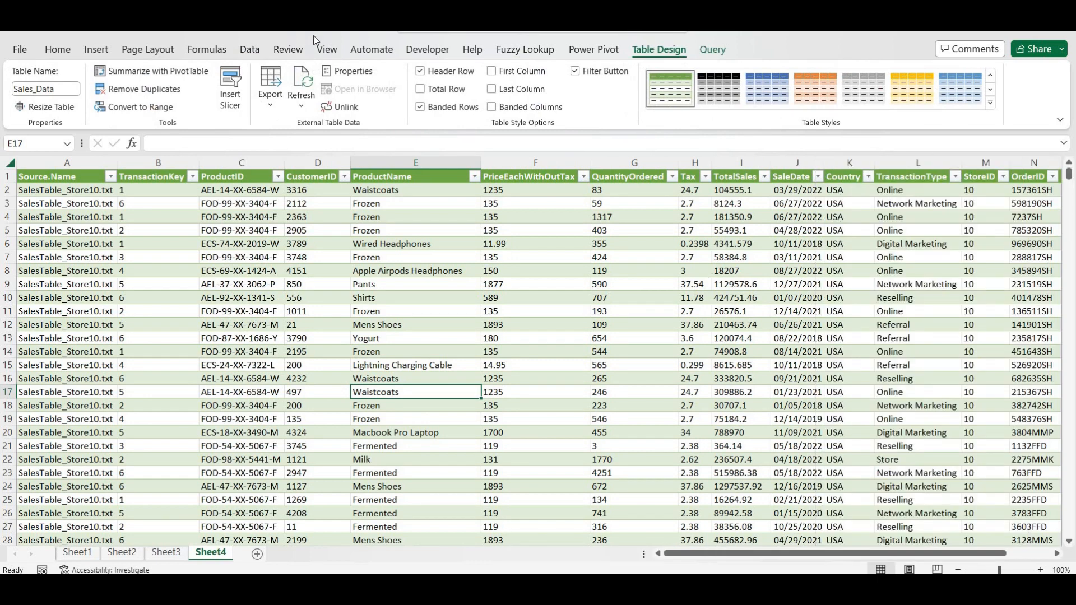
pyautogui.click(259, 53)
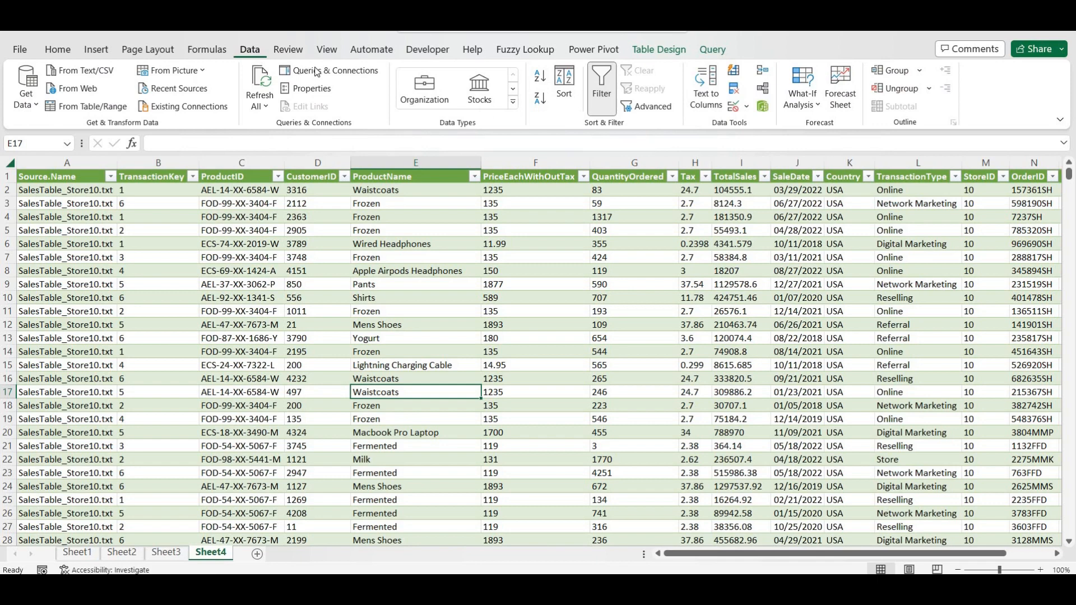
pyautogui.click(351, 75)
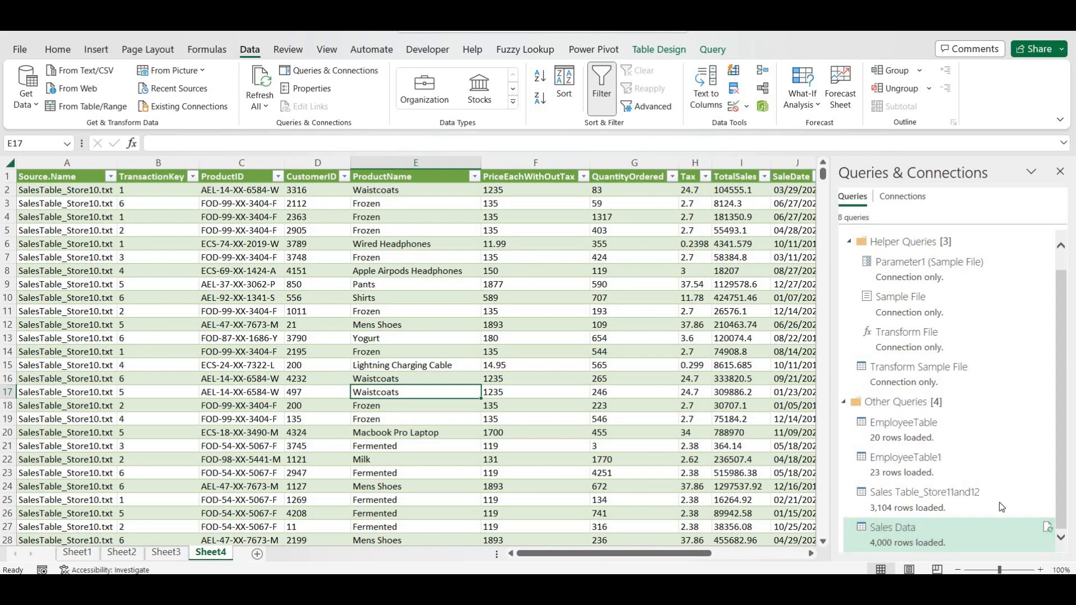
pyautogui.moveTo(899, 539)
pyautogui.click(1060, 172)
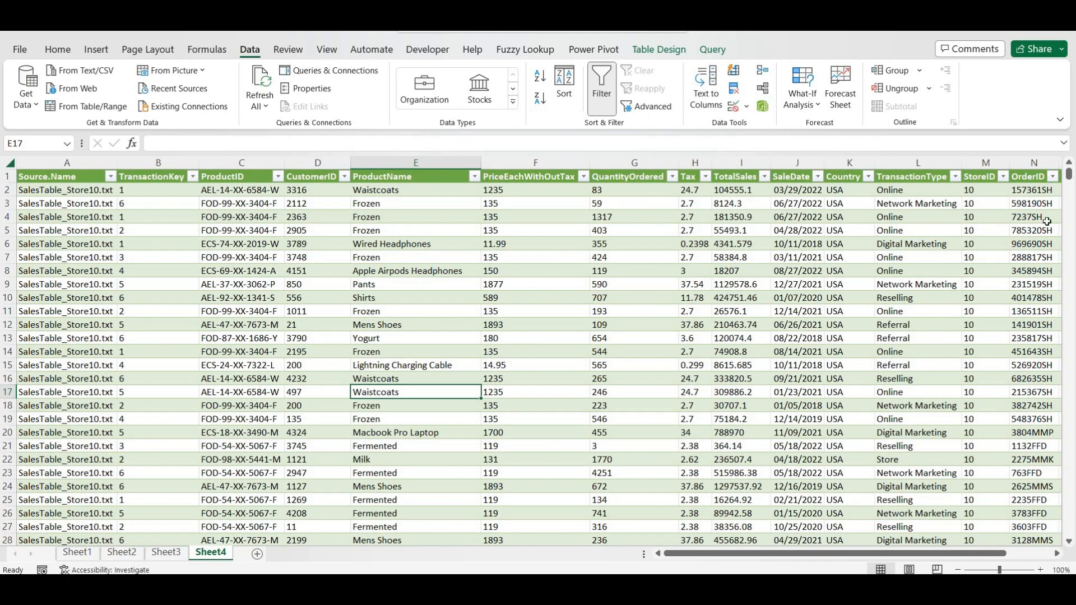
pyautogui.moveTo(1068, 177)
pyautogui.mouseDown()
pyautogui.moveTo(1072, 202)
pyautogui.moveTo(1070, 174)
pyautogui.mouseUp()
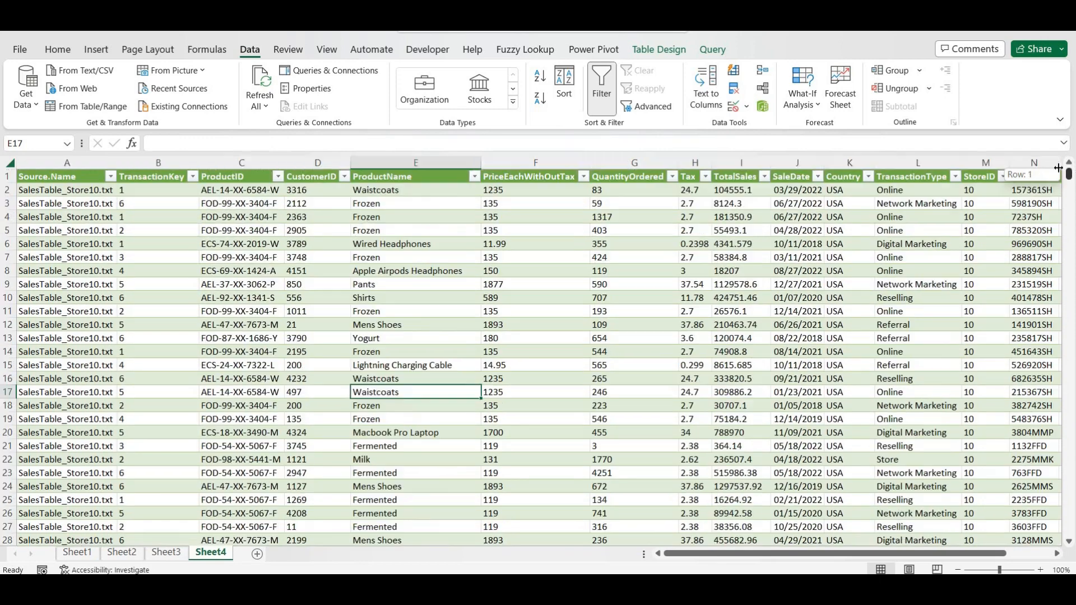
pyautogui.click(1002, 177)
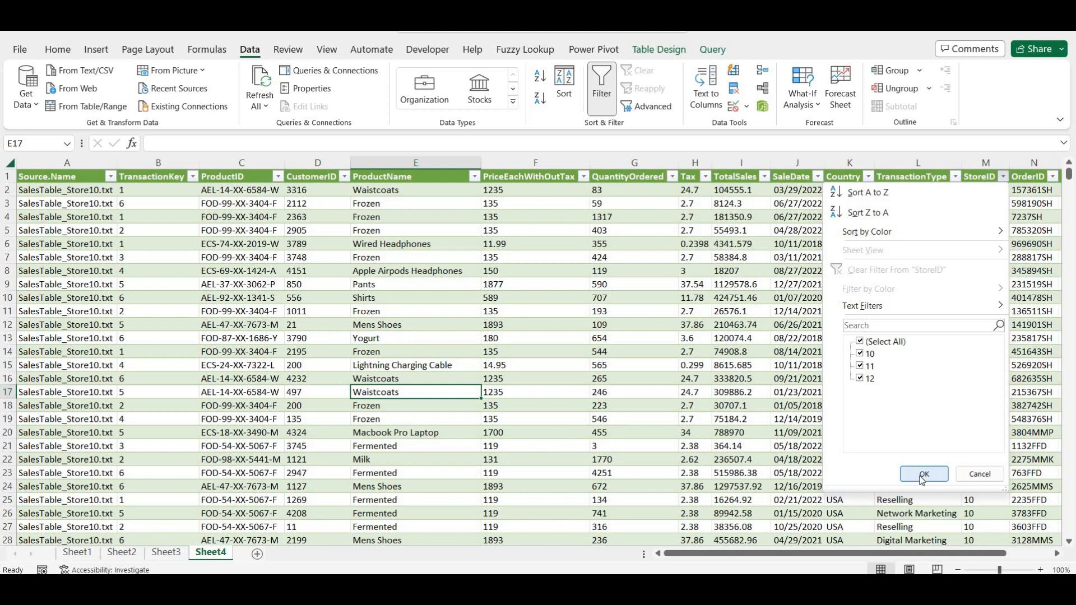
# - Dismiss the StoreID filter list and rename the Sheet4 tab to 'Sales'
pyautogui.click(923, 475)
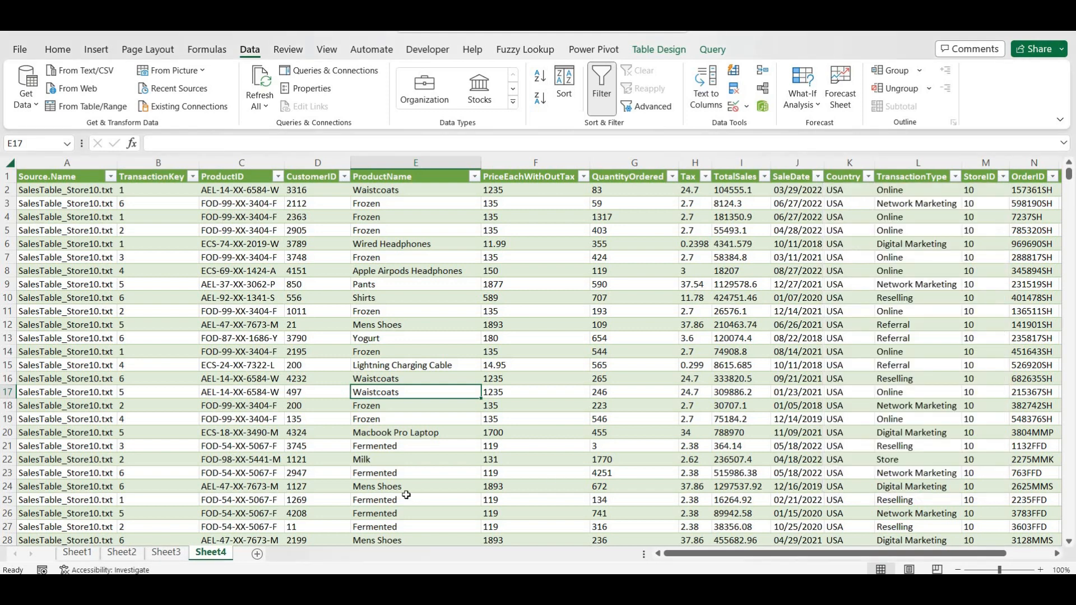
pyautogui.doubleClick(216, 554)
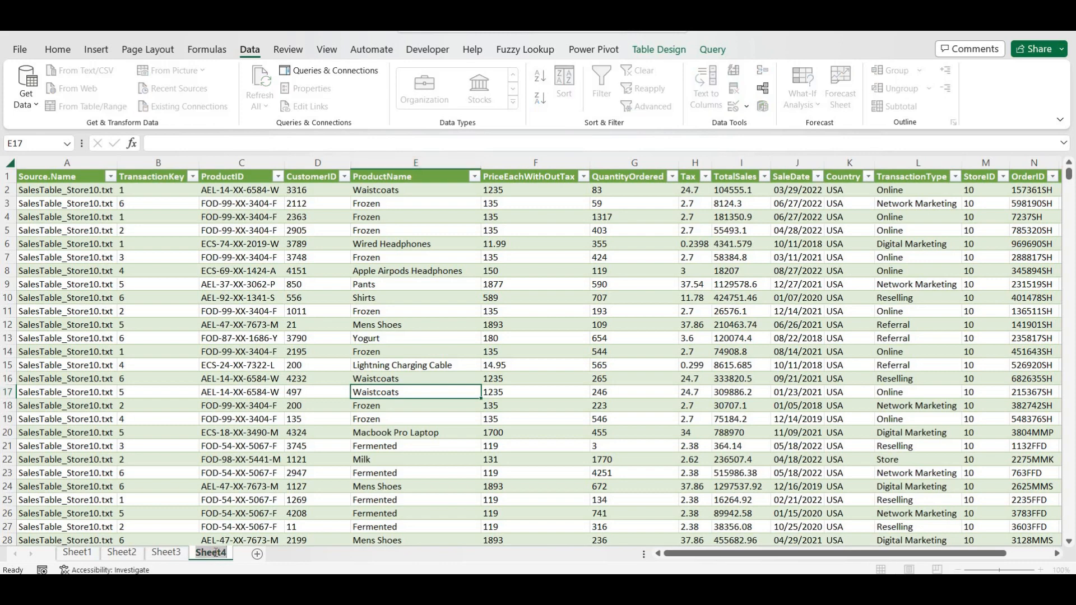
pyautogui.write('Sales')
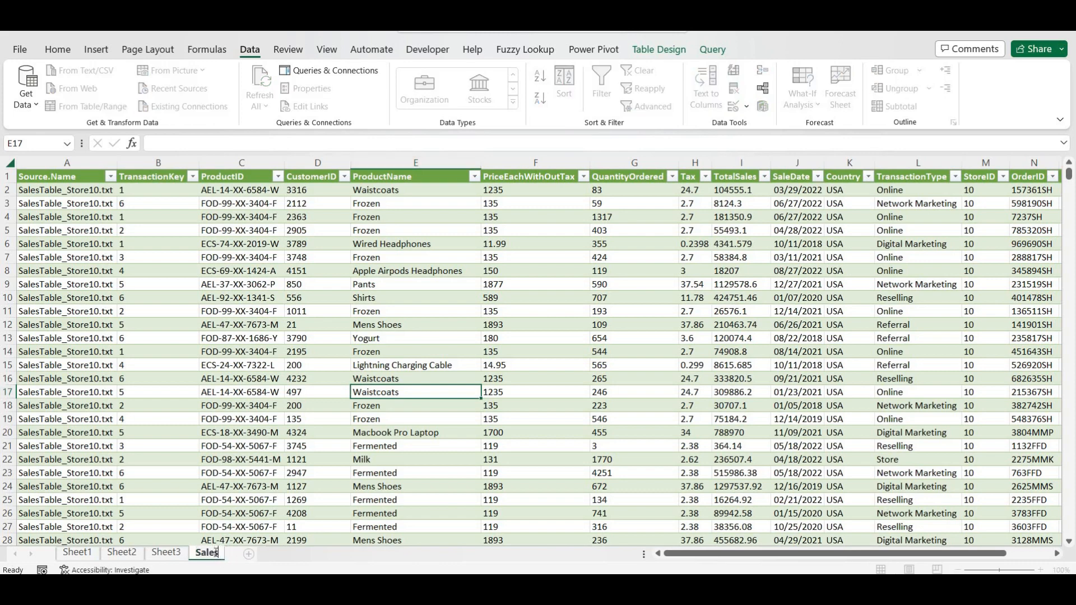
pyautogui.press('Return')
pyautogui.click(247, 439)
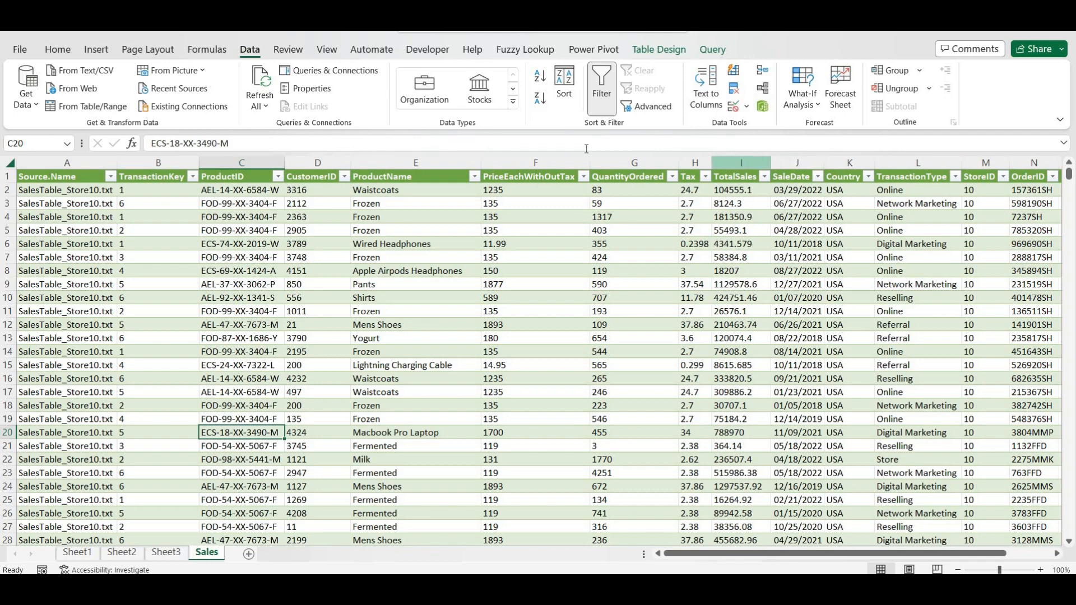
# - Edit the Sales Data query and remove its Source.Name column
pyautogui.click(324, 71)
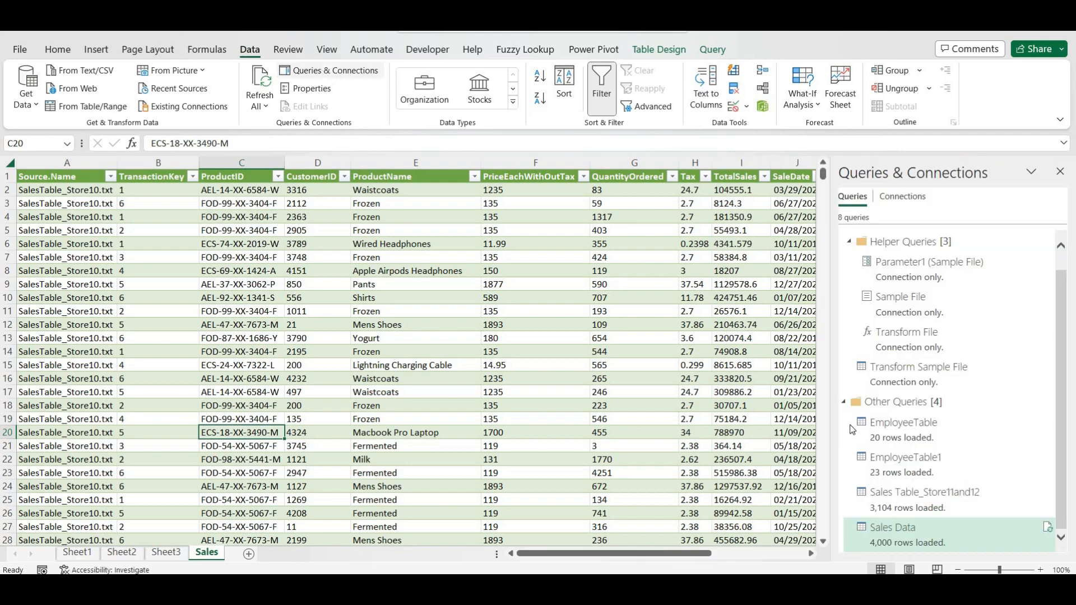
pyautogui.moveTo(1029, 537)
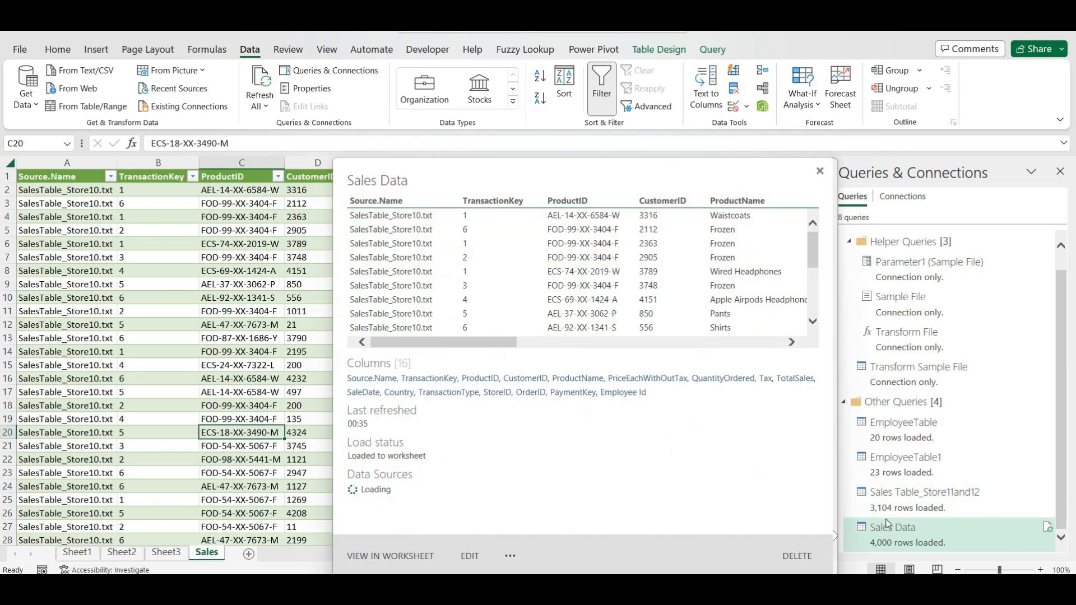
pyautogui.click(470, 555)
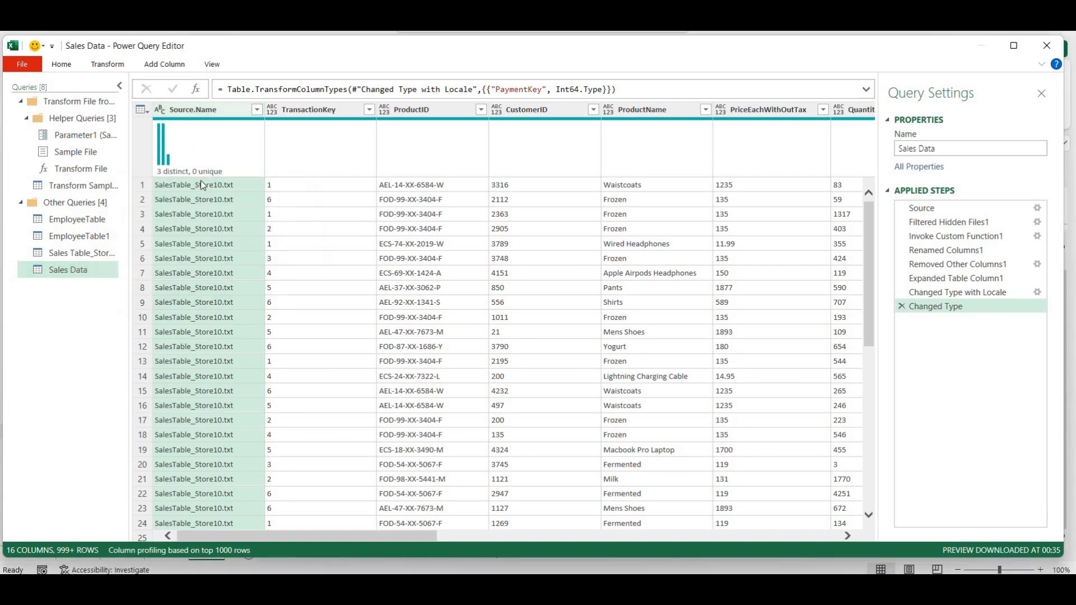
pyautogui.rightClick(210, 109)
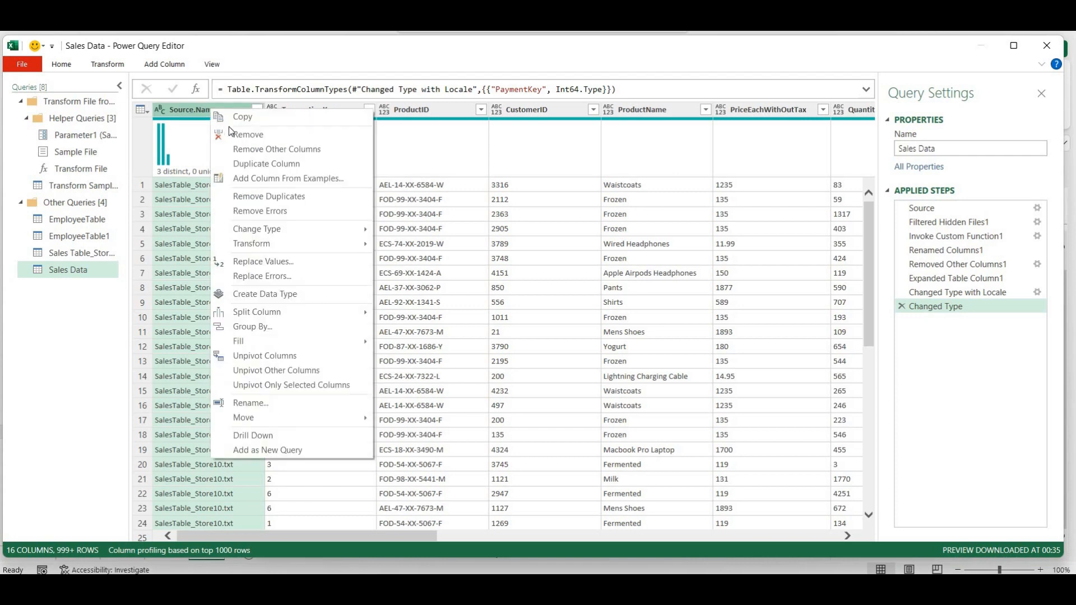
pyautogui.click(235, 138)
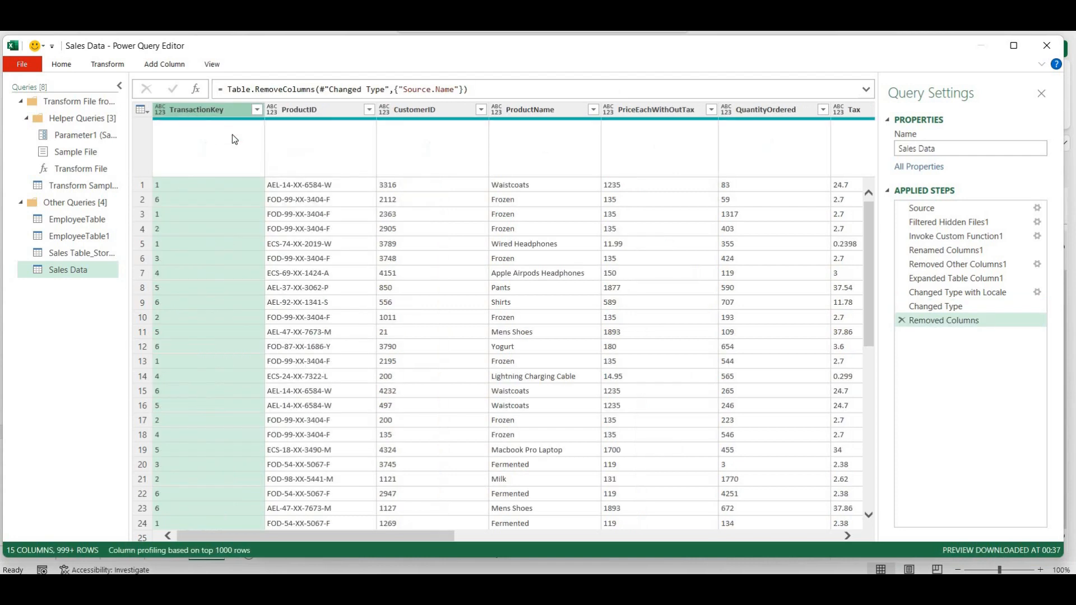
# - Rename the first columns to Transaction Key, Product ID, Customer ID and Product Name
pyautogui.doubleClick(213, 111)
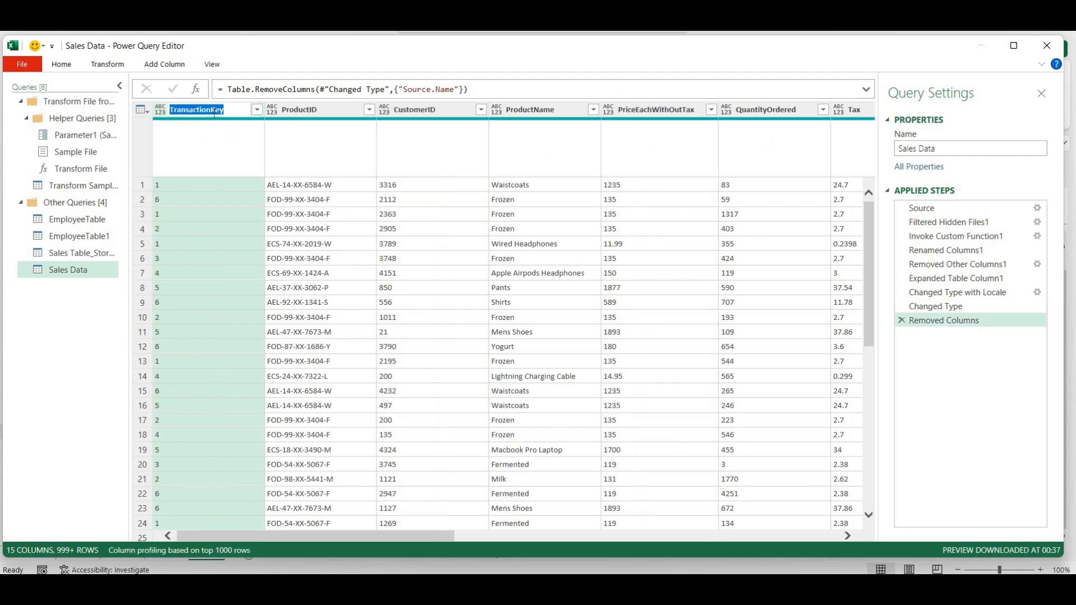
pyautogui.click(213, 112)
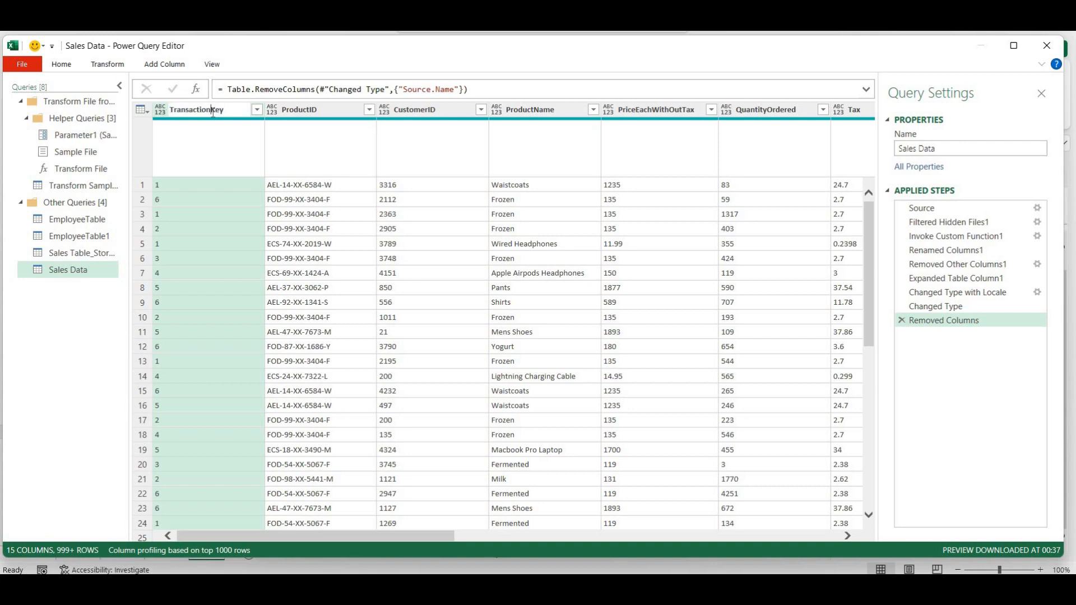
pyautogui.press('Return')
pyautogui.doubleClick(311, 112)
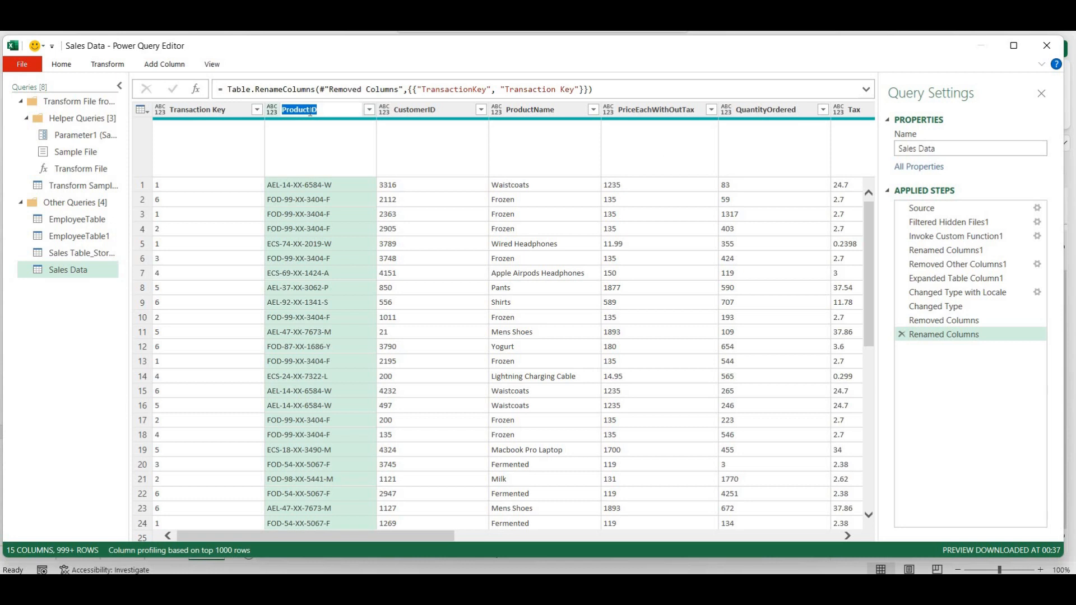
pyautogui.click(311, 112)
pyautogui.press('Return')
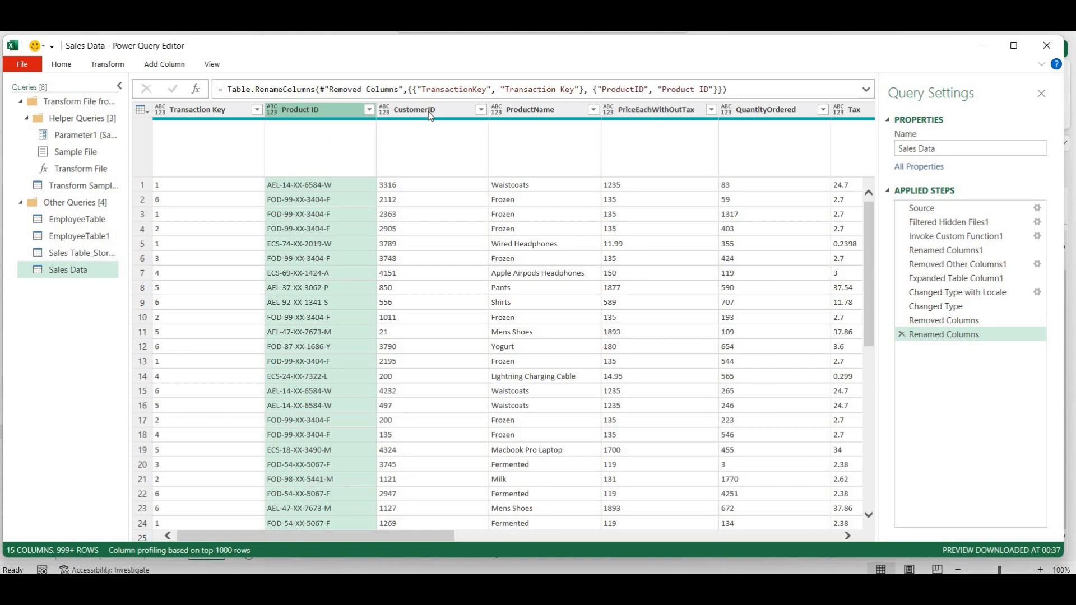
pyautogui.doubleClick(428, 111)
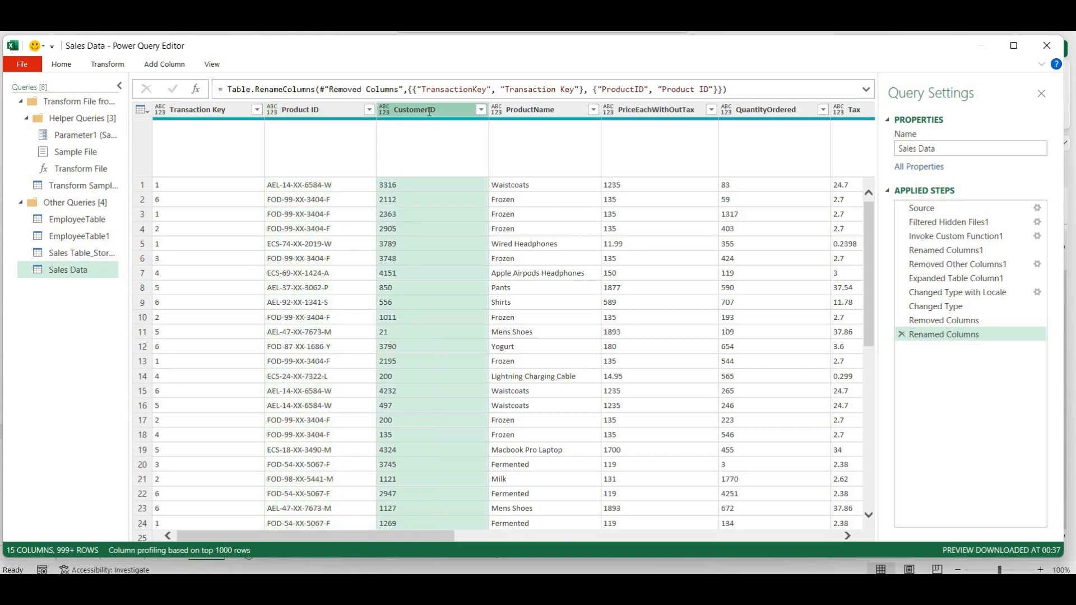
pyautogui.click(429, 112)
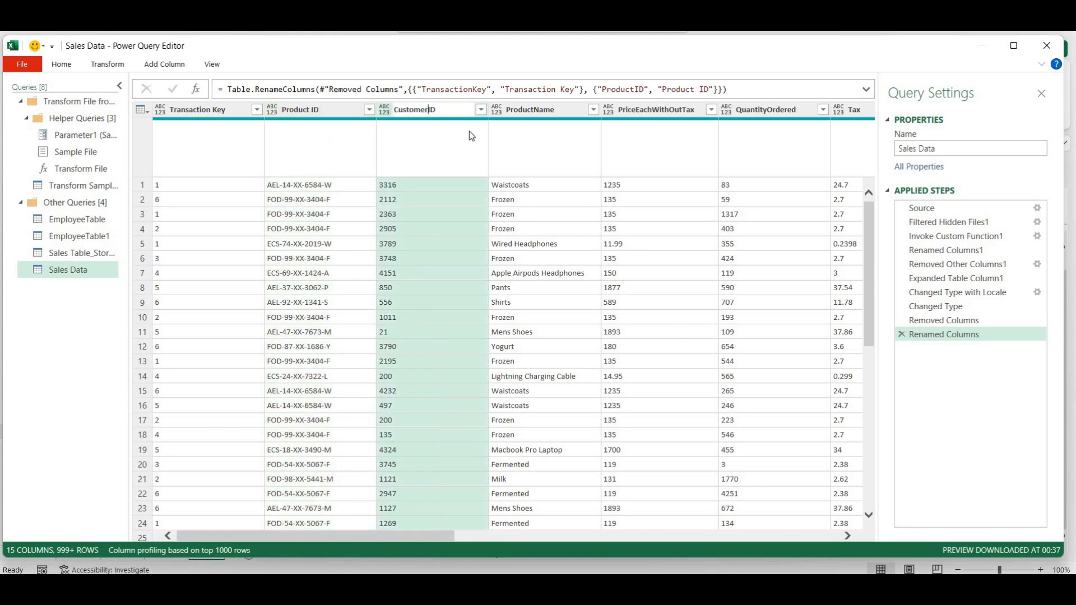
pyautogui.doubleClick(533, 110)
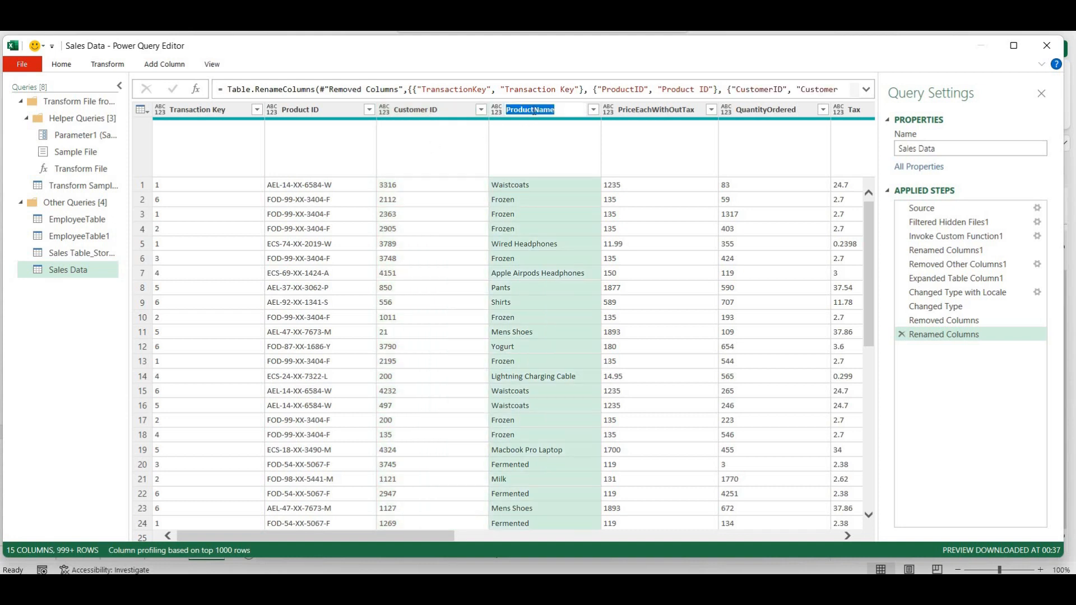
pyautogui.click(534, 110)
pyautogui.press('Return')
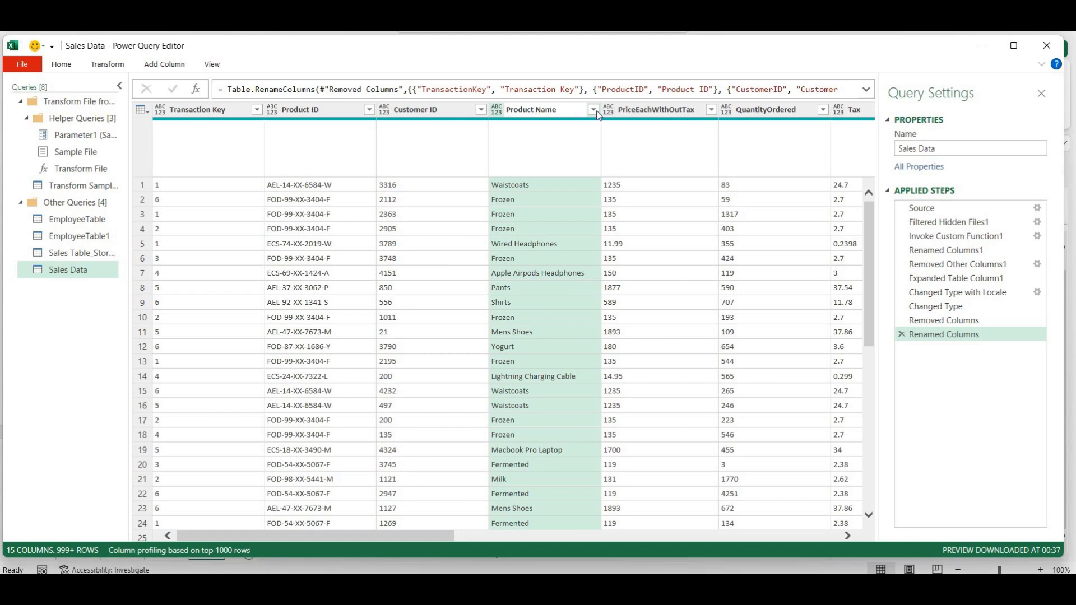
# - Rename PriceEachWithOutTax to 'Price (With Out Tax)' and QuantityOrdered to 'Quantity Ordered'
pyautogui.doubleClick(642, 112)
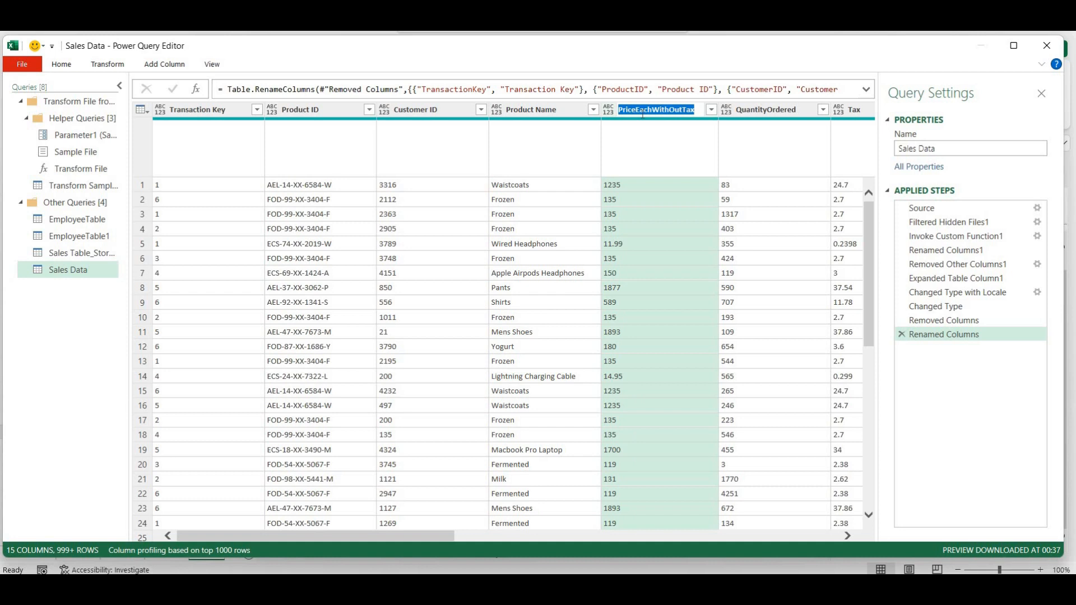
pyautogui.press('End')
pyautogui.press('Left')
pyautogui.press('Left')
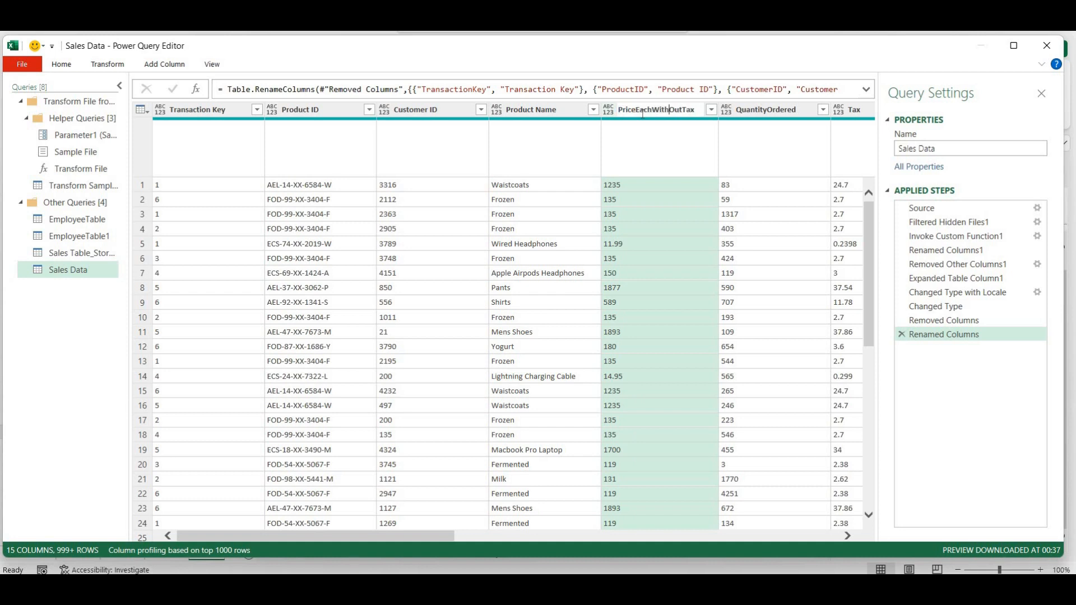
pyautogui.press('Left')
pyautogui.hotkey('shift', 'Left')
pyautogui.hotkey('shift', 'Left')
pyautogui.hotkey('shift', 'Left')
pyautogui.hotkey('shift', 'Left')
pyautogui.write('(')
pyautogui.write(')')
pyautogui.press('Return')
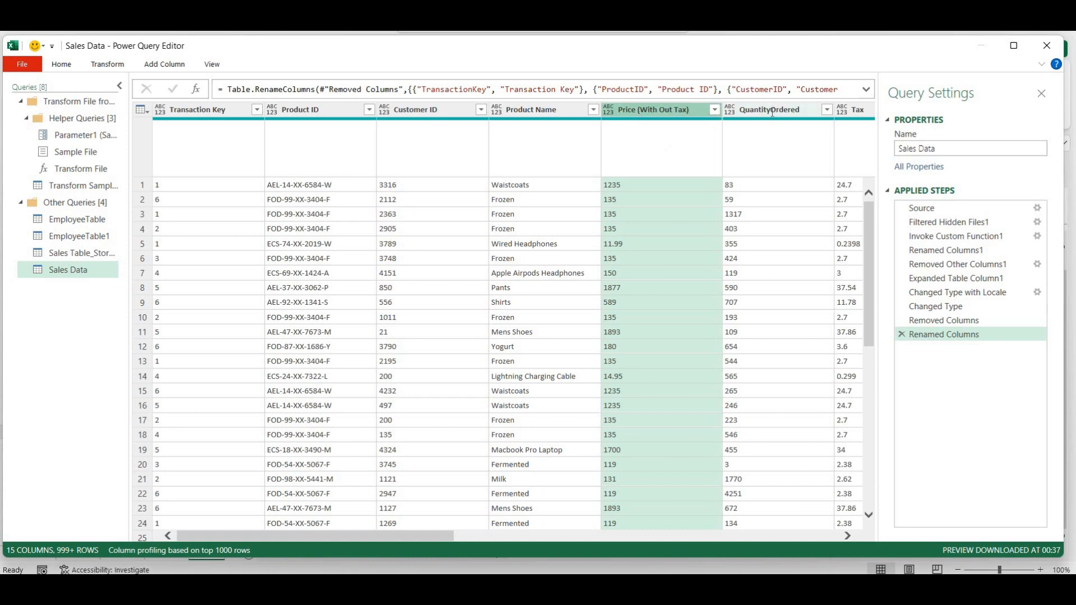
pyautogui.doubleClick(772, 110)
pyautogui.click(771, 110)
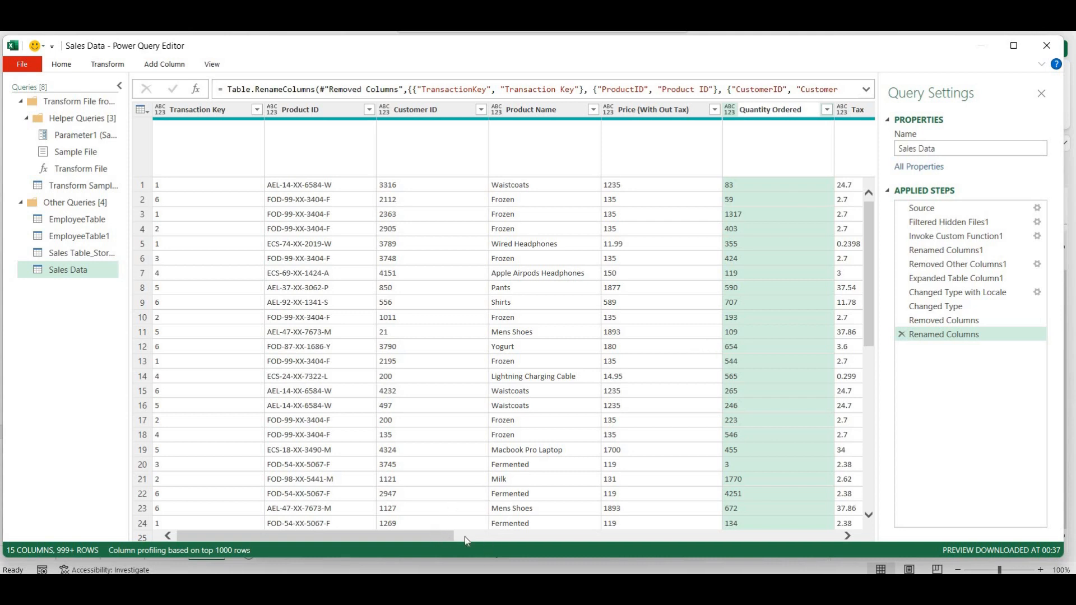
# - Rename TotalSales, SaleDate and TransactionType to Total Sales, Sale Date and Transaction Type
pyautogui.moveTo(445, 534); pyautogui.dragTo(697, 537)
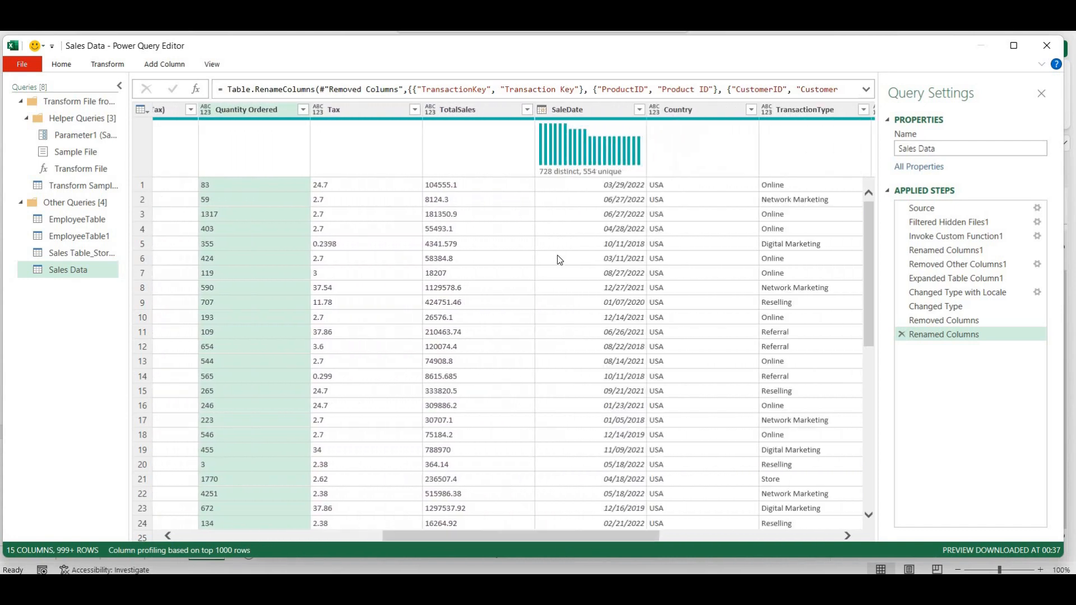
pyautogui.doubleClick(461, 109)
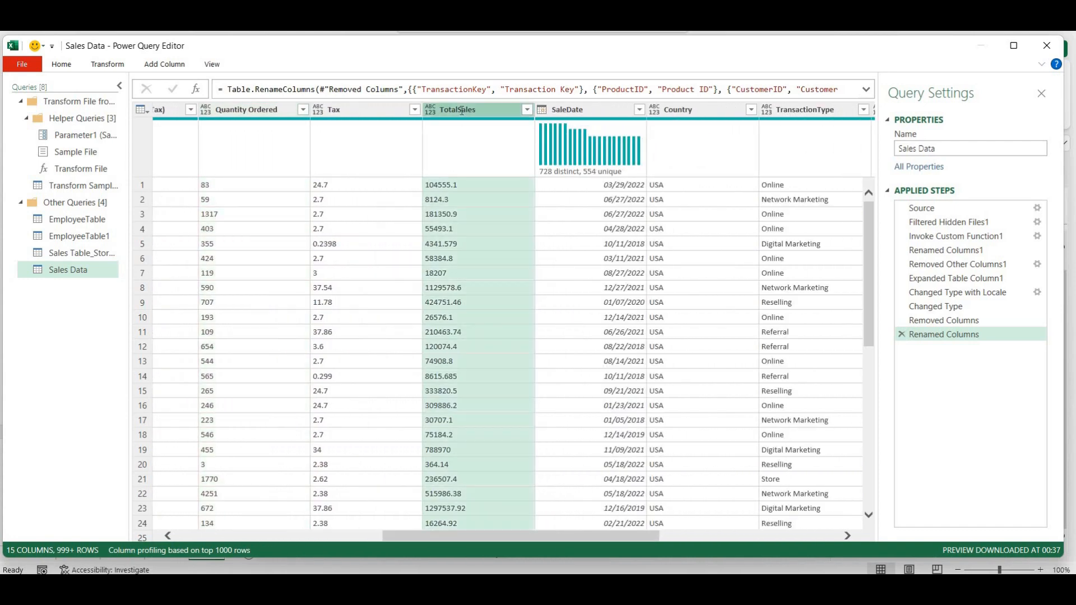
pyautogui.click(460, 112)
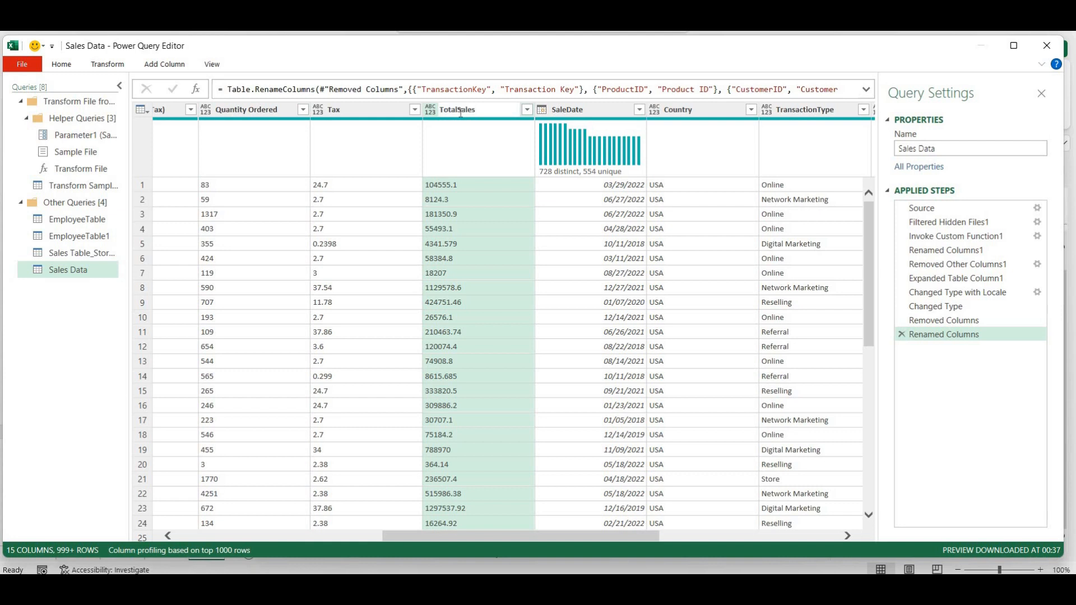
pyautogui.doubleClick(569, 109)
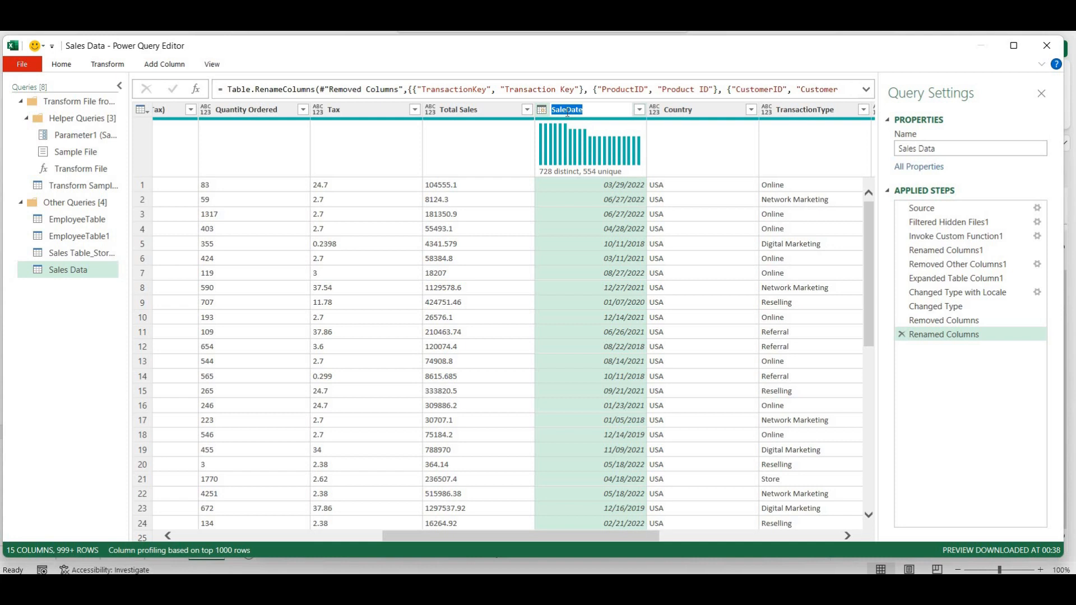
pyautogui.write('Sale Date')
pyautogui.press('Return')
pyautogui.doubleClick(818, 113)
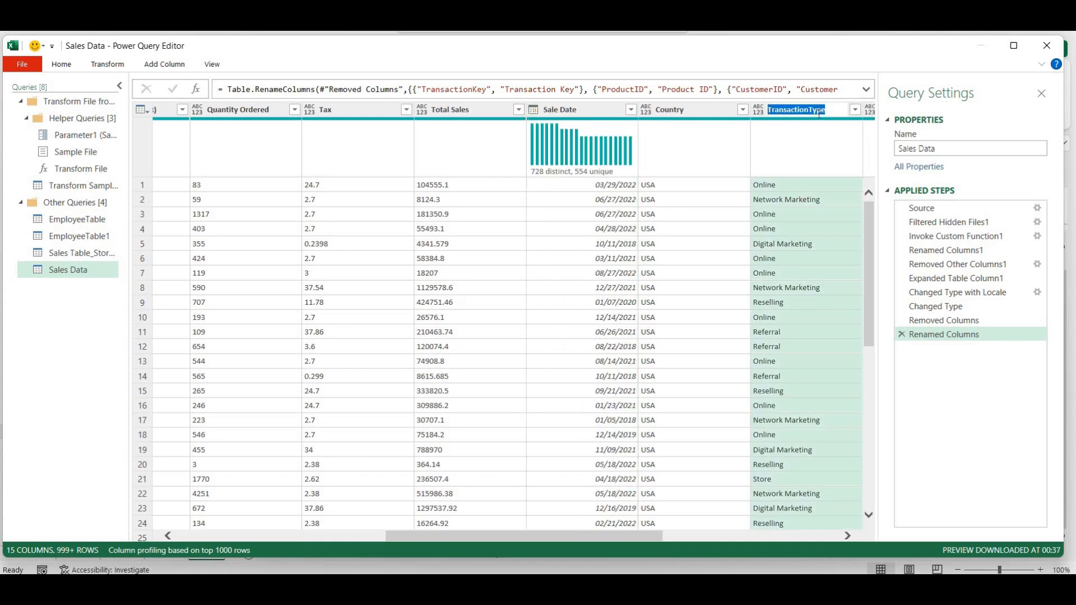
pyautogui.click(813, 111)
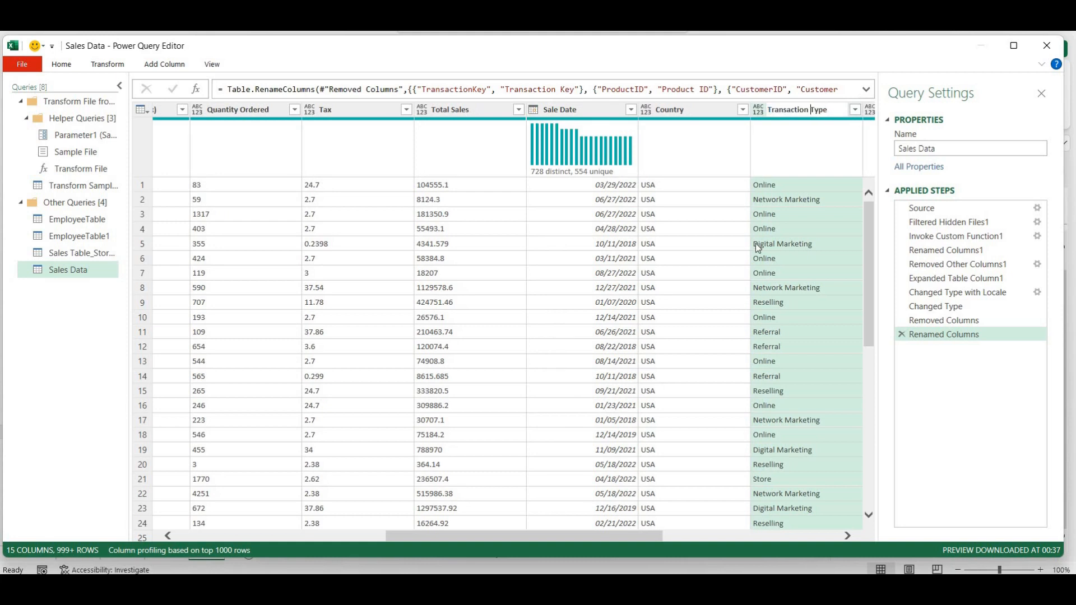
pyautogui.press('Return')
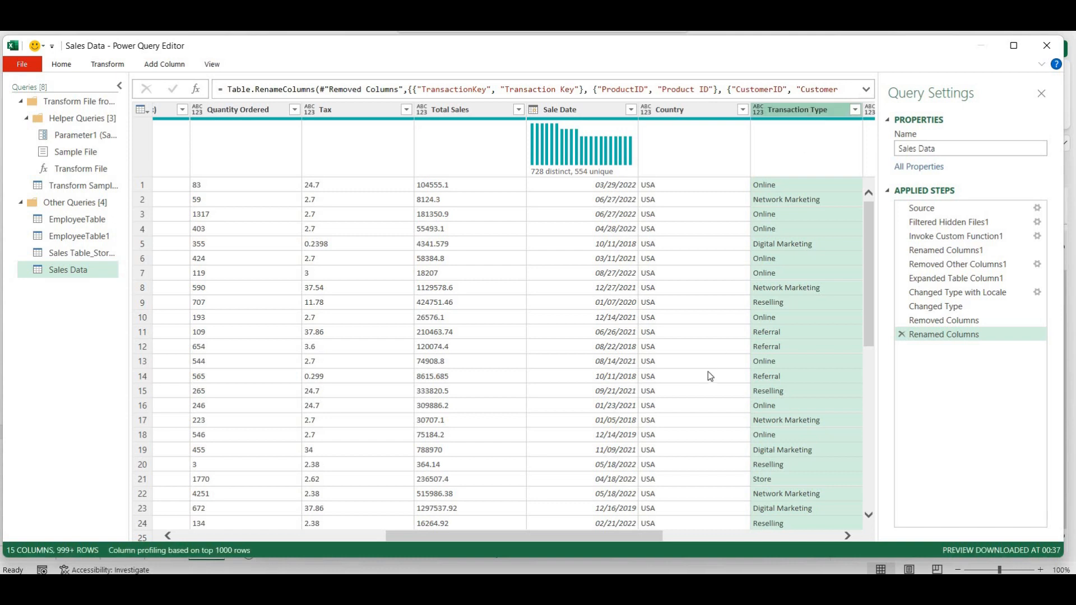
# - Rename StoreID, OrderID and PaymentKey to Store ID, Order ID and Payment Key
pyautogui.click(678, 539)
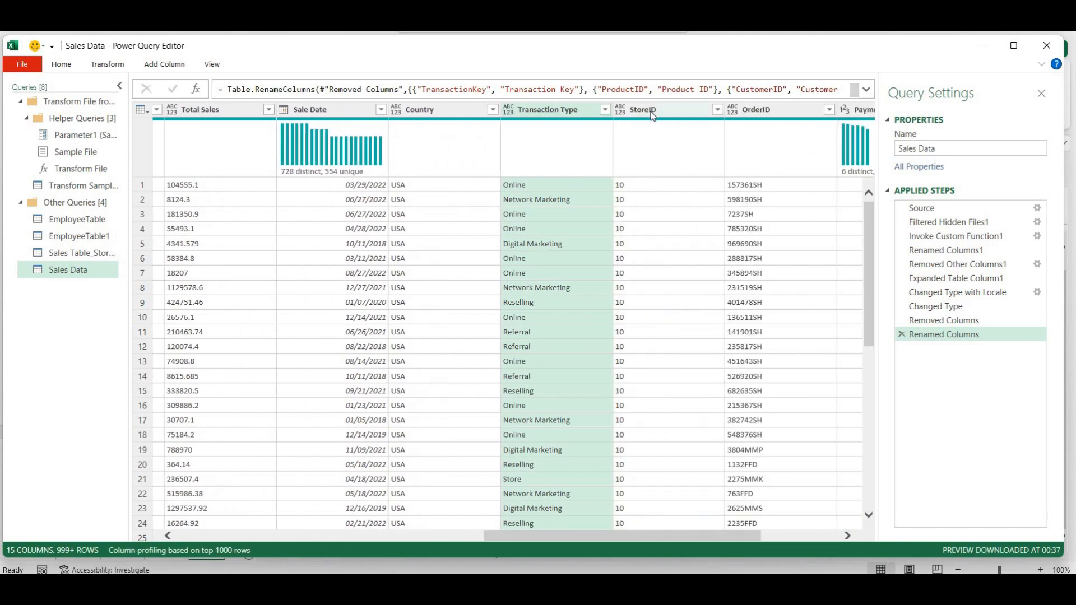
pyautogui.doubleClick(651, 110)
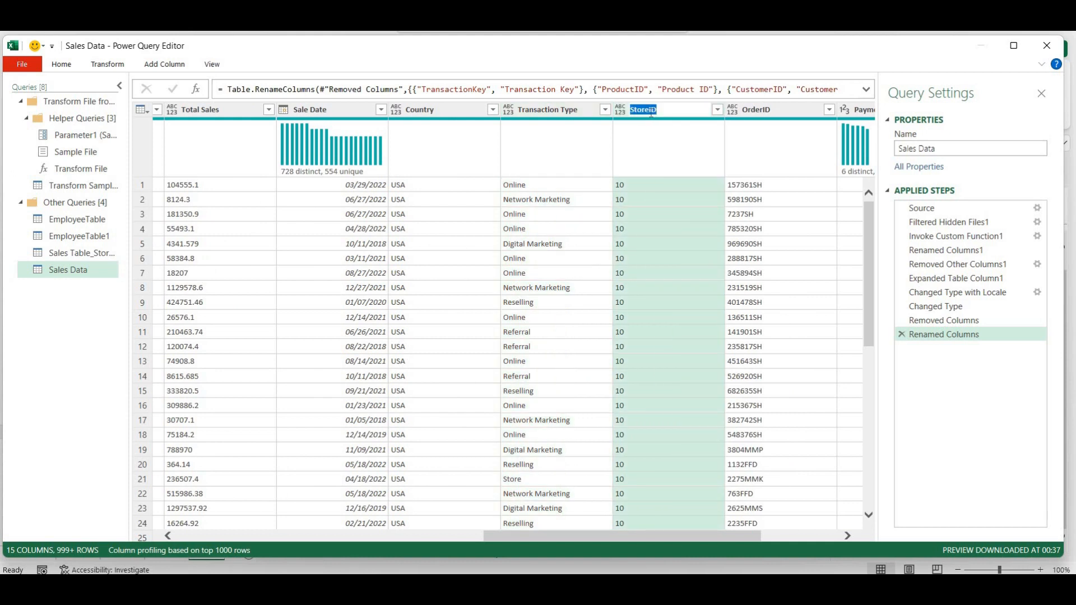
pyautogui.click(649, 110)
pyautogui.doubleClick(764, 111)
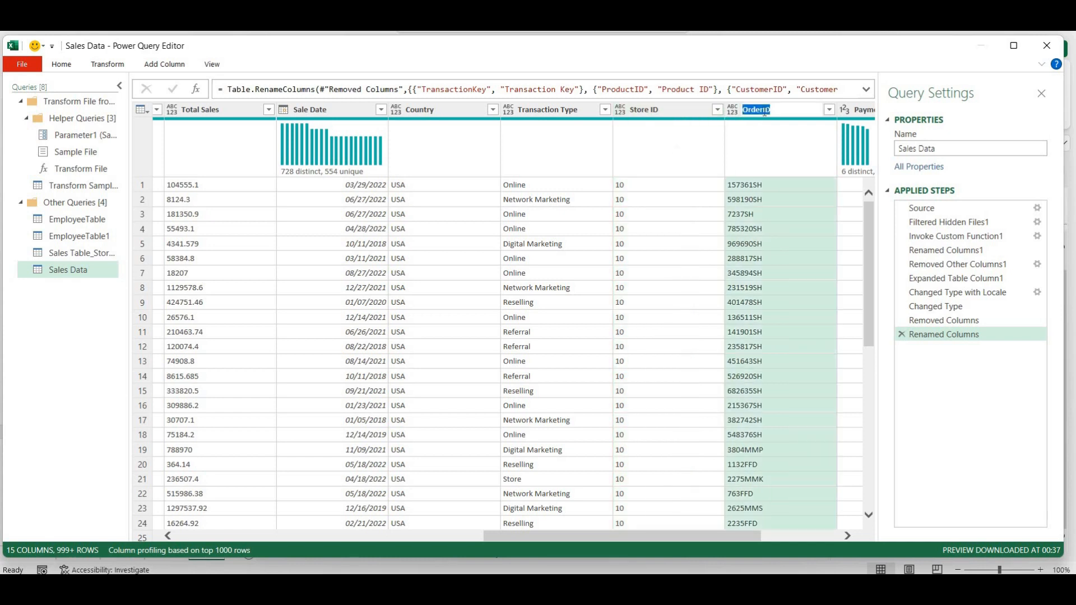
pyautogui.click(763, 112)
pyautogui.press('Return')
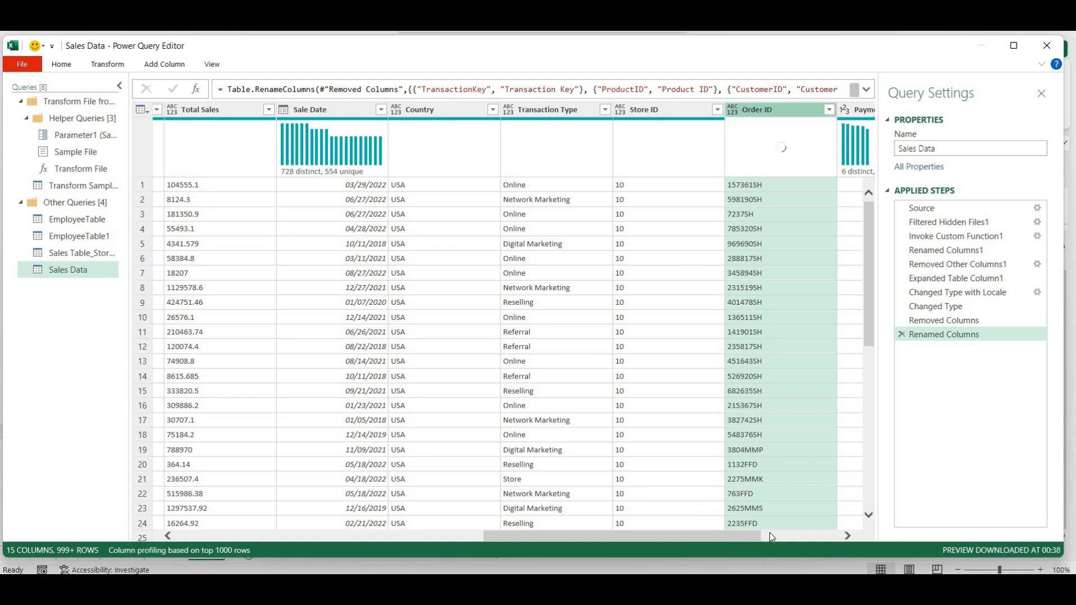
pyautogui.moveTo(747, 536); pyautogui.dragTo(800, 540)
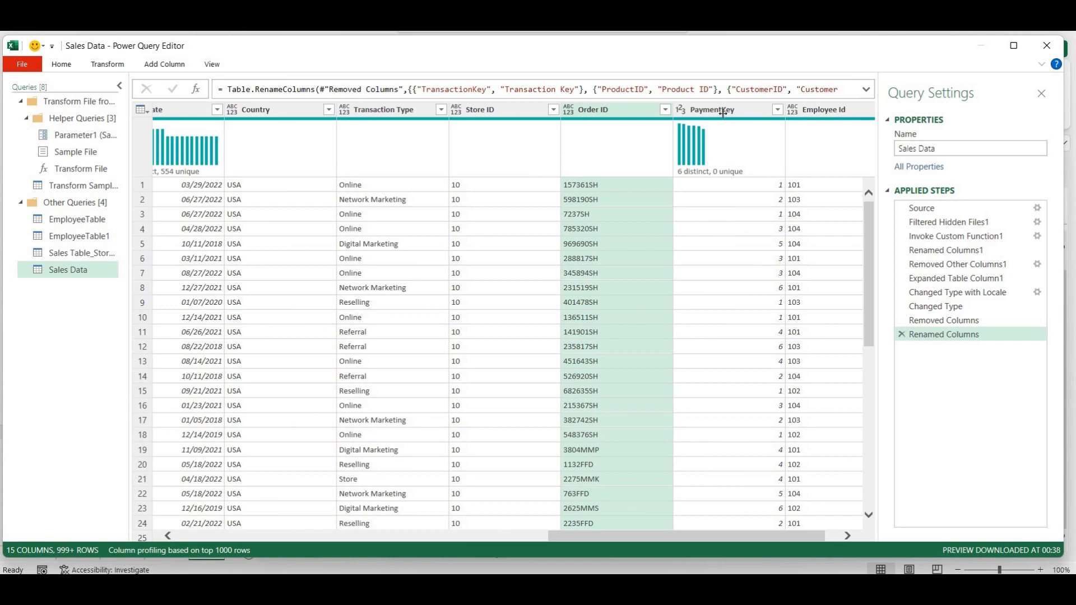
pyautogui.doubleClick(723, 112)
pyautogui.click(723, 111)
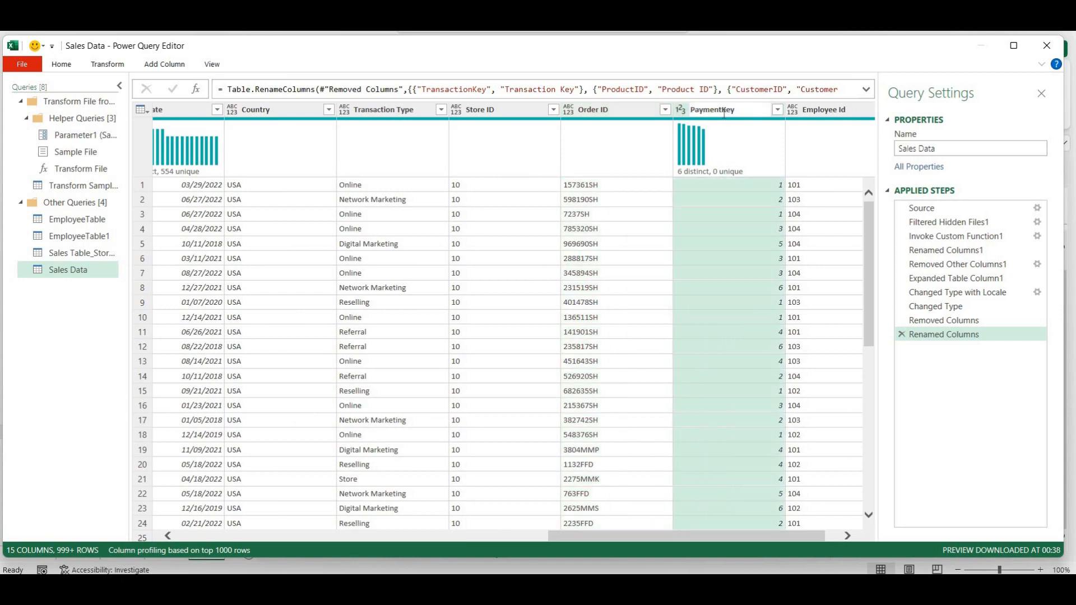
pyautogui.press('Return')
pyautogui.click(853, 536)
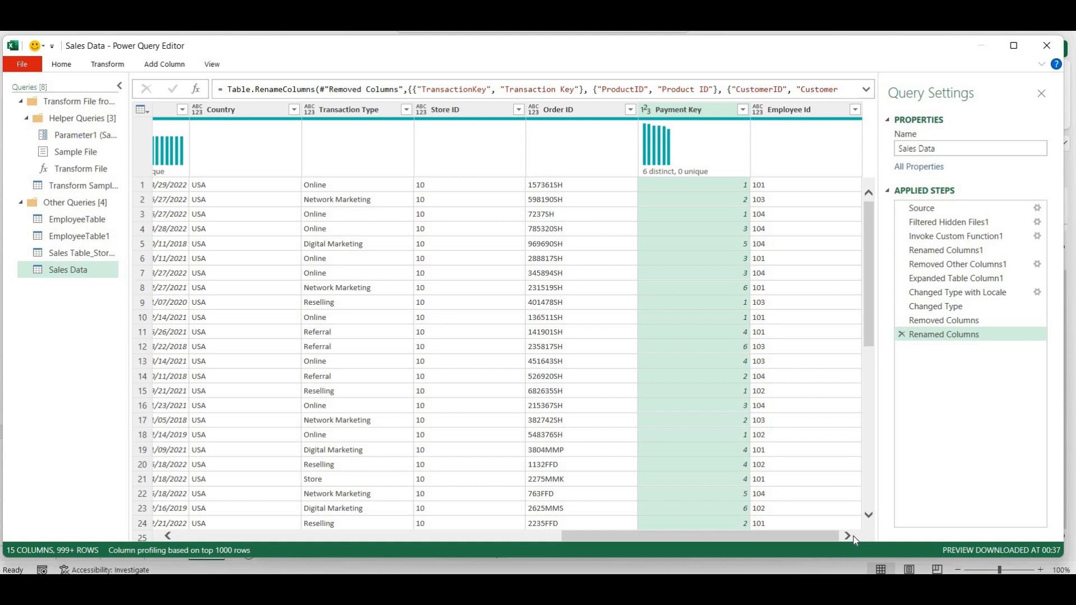
pyautogui.moveTo(734, 539); pyautogui.dragTo(413, 522)
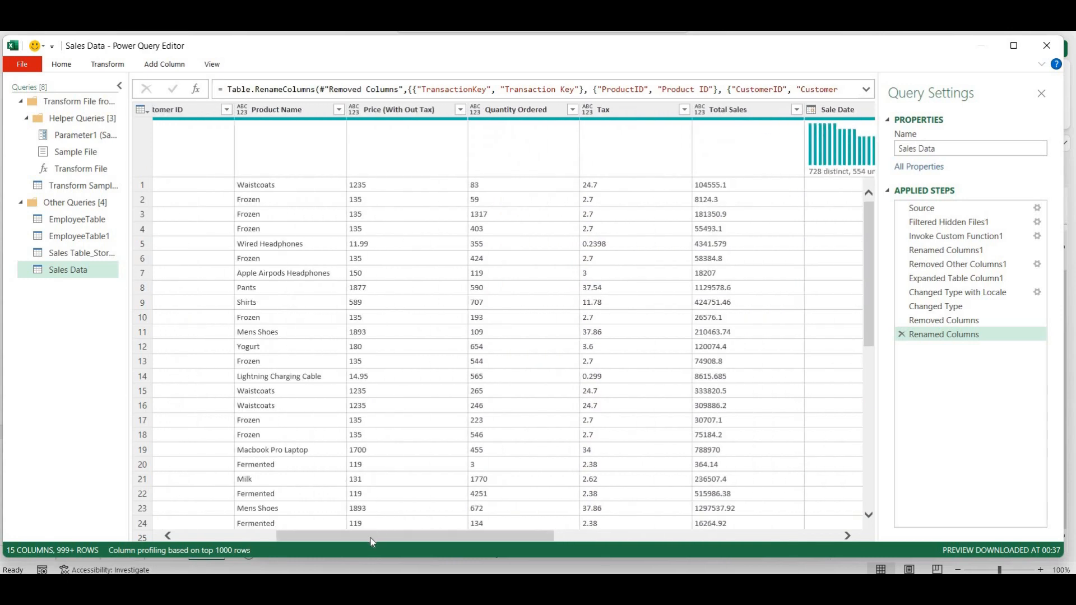
pyautogui.moveTo(224, 516); pyautogui.dragTo(213, 513)
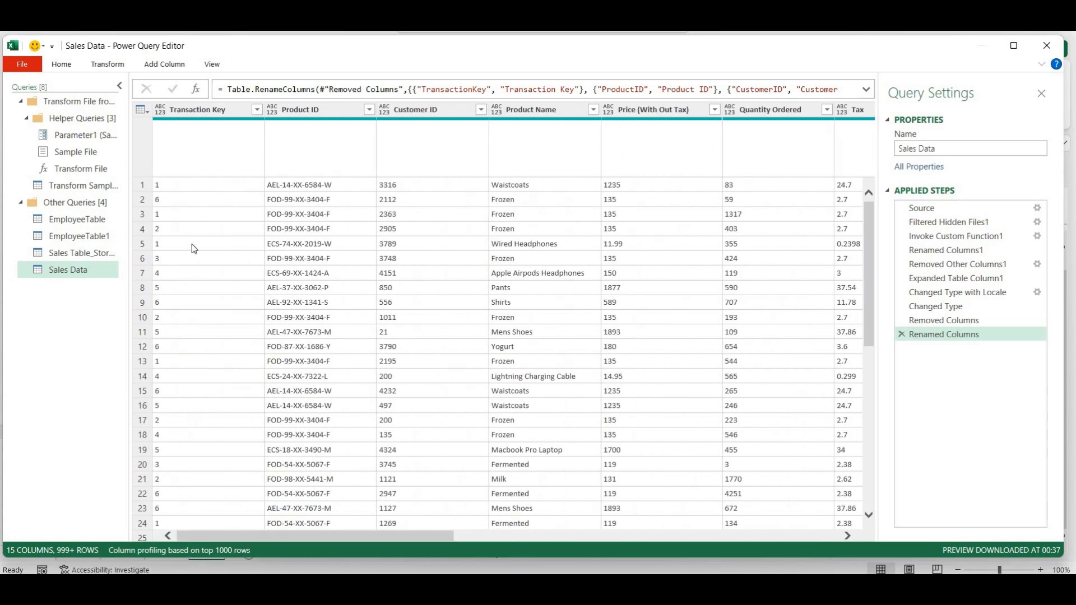
# - Close & Load the Sales Data query into the workbook and dismiss the Queries & Connections pane
pyautogui.click(108, 65)
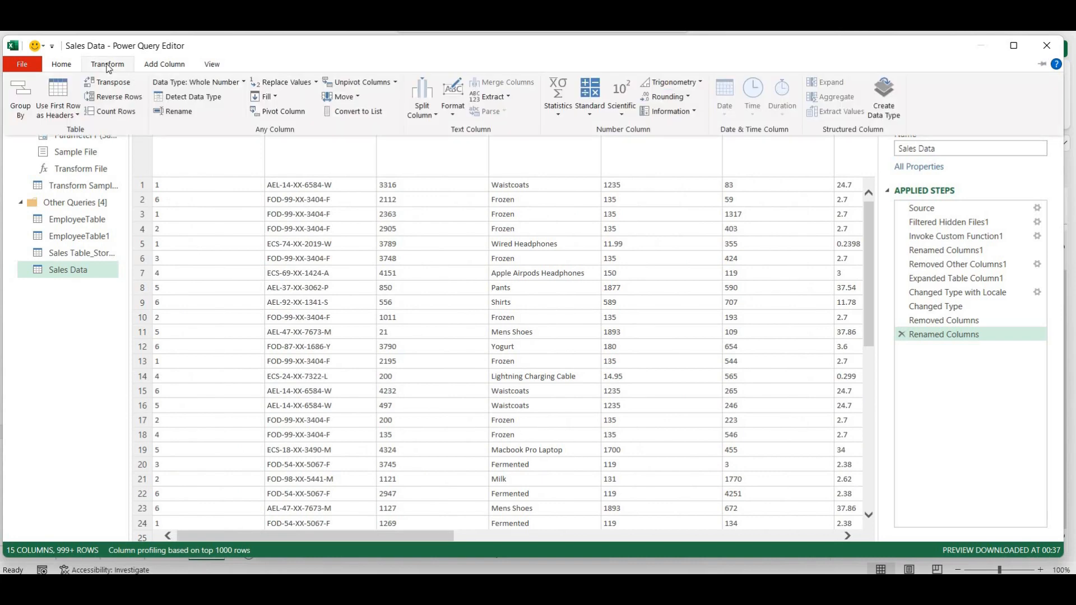
pyautogui.click(61, 66)
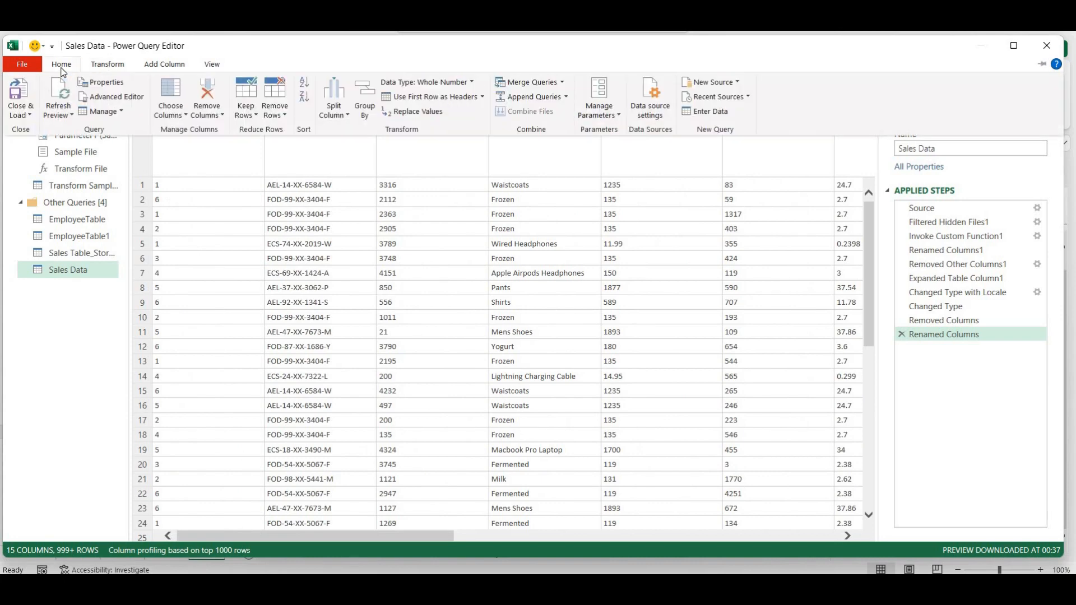
pyautogui.click(22, 114)
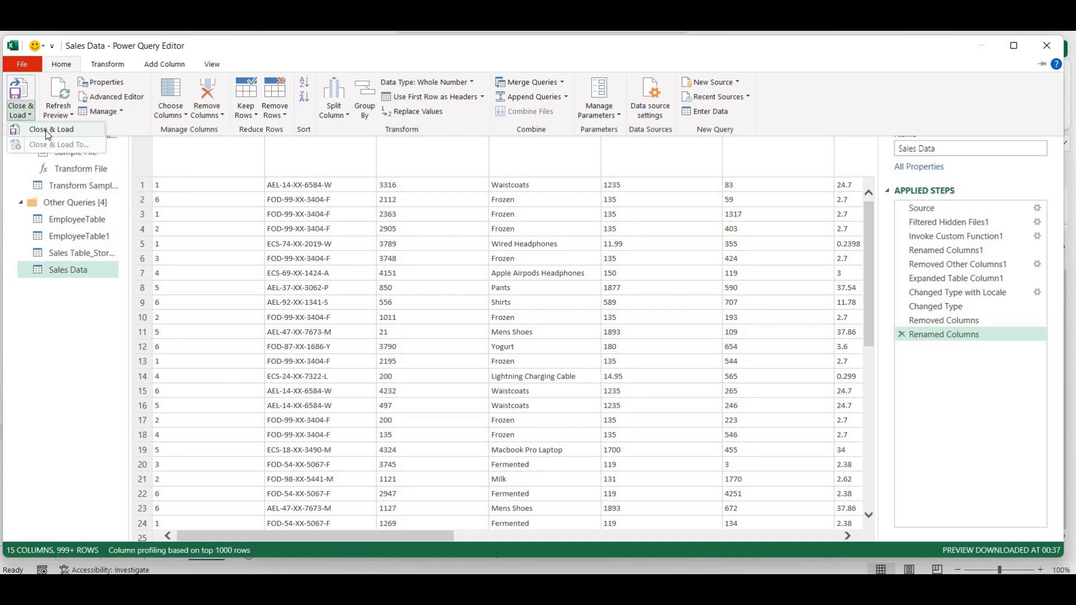
pyautogui.click(27, 95)
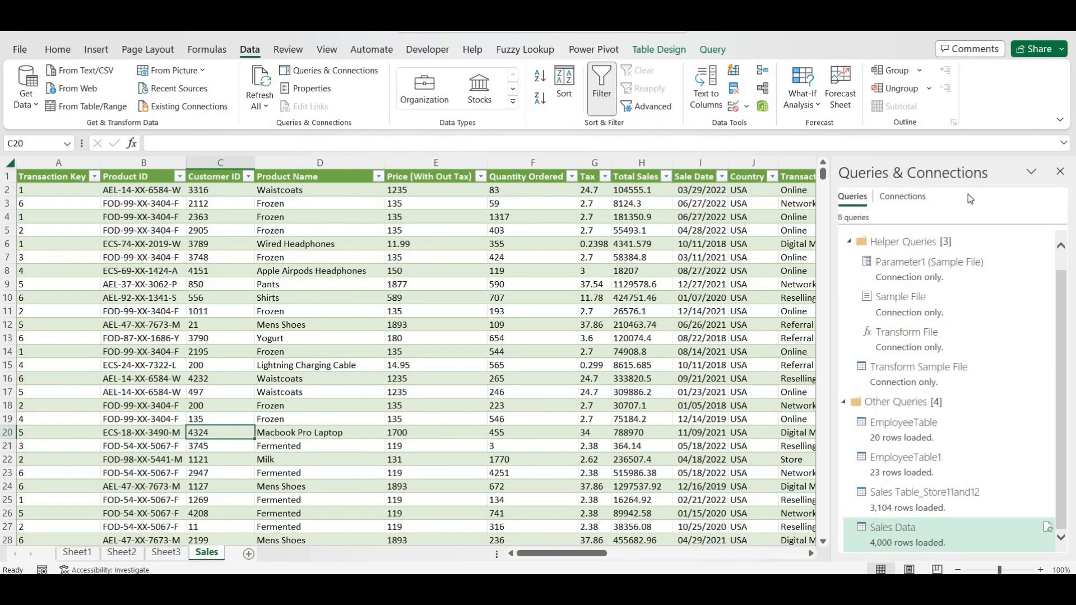
pyautogui.click(1060, 172)
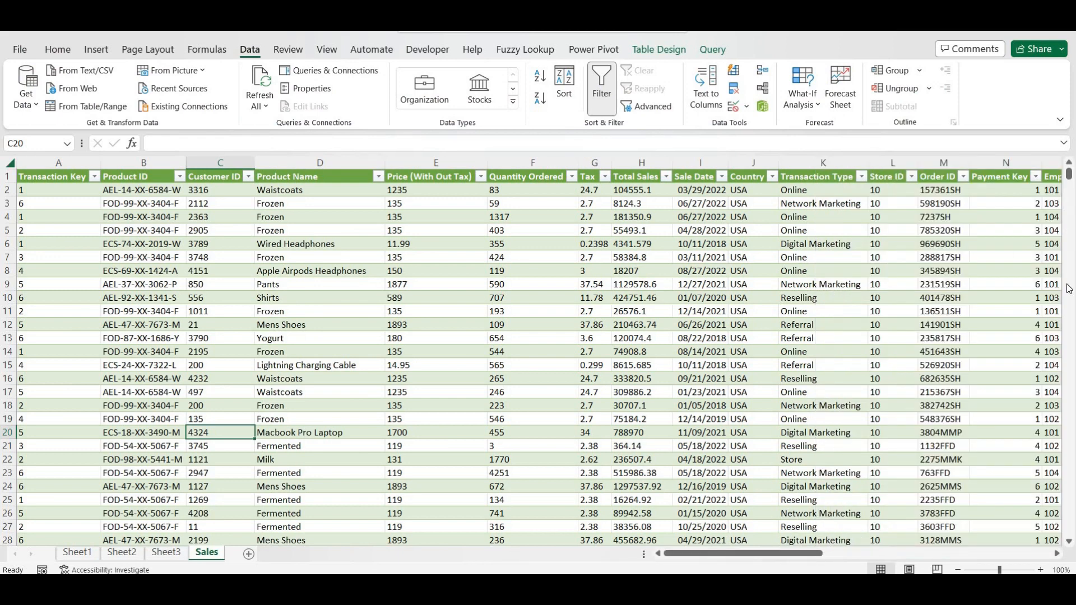
pyautogui.moveTo(1070, 181); pyautogui.dragTo(1069, 155)
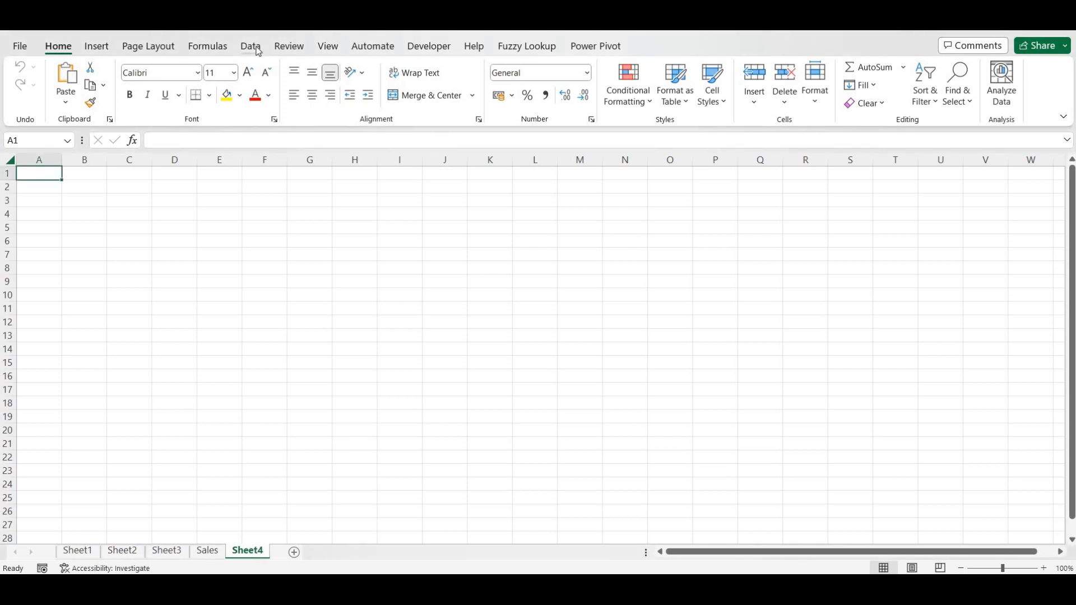
pyautogui.click(251, 46)
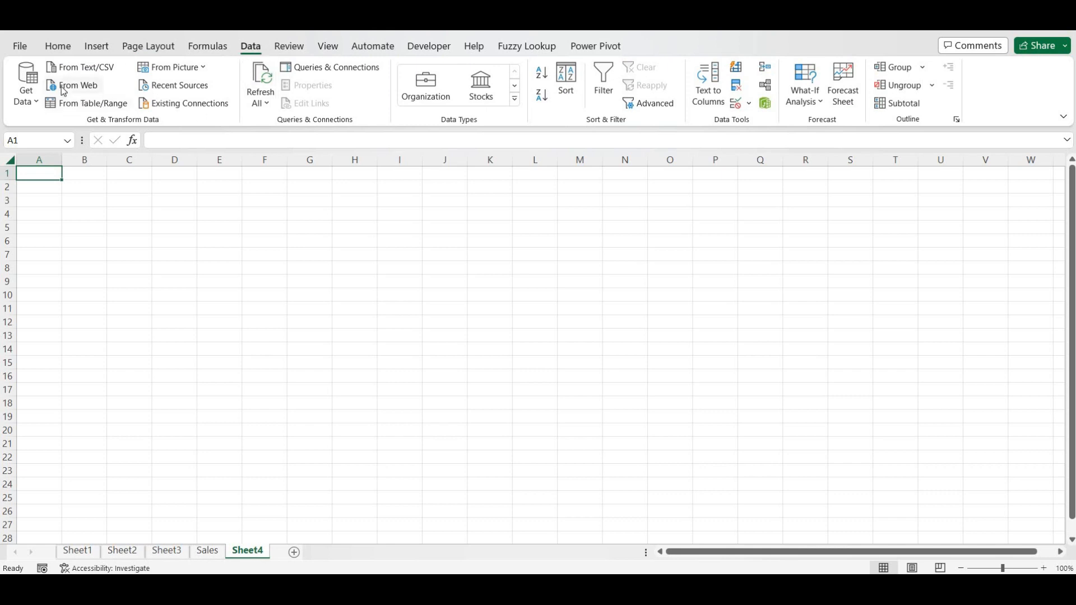
# - Copy the URL of Wikipedia's States and union territories of India page and return to Excel
pyautogui.hotkey('alt', 'Tab')
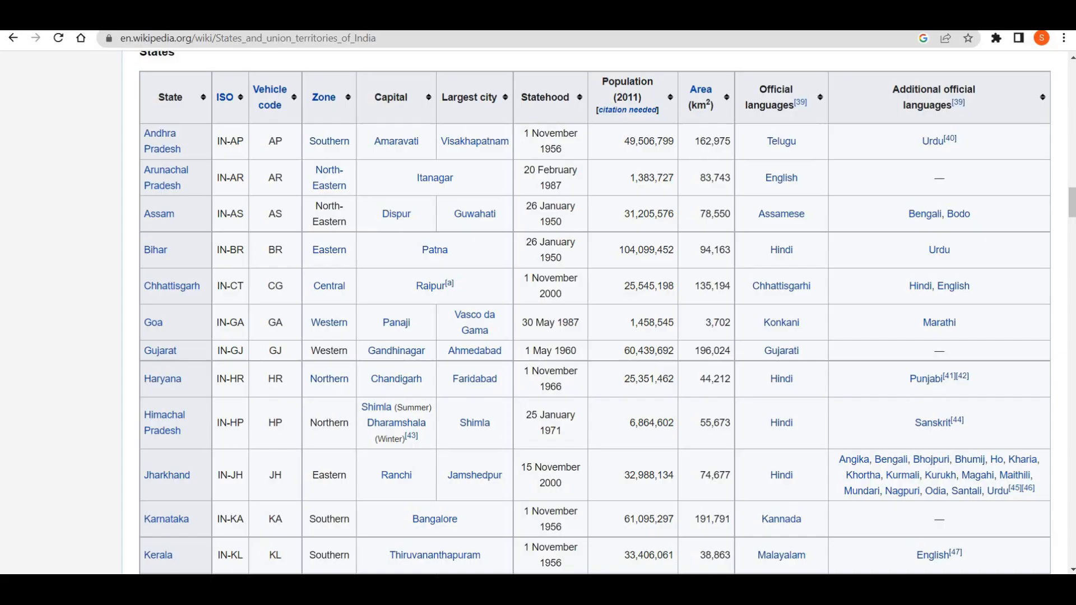
pyautogui.click(247, 38)
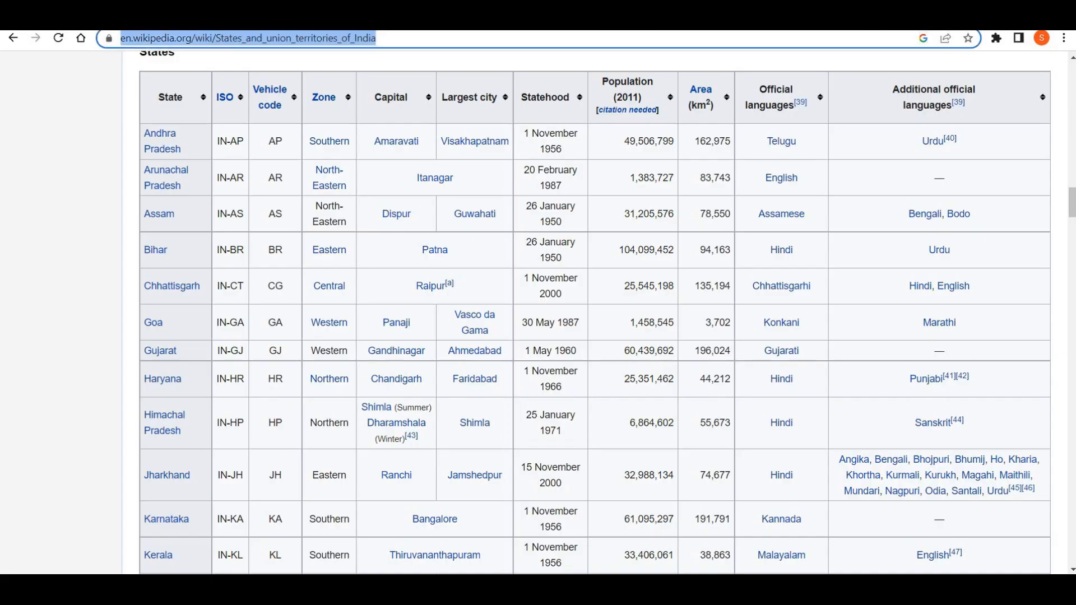
pyautogui.click(80, 228)
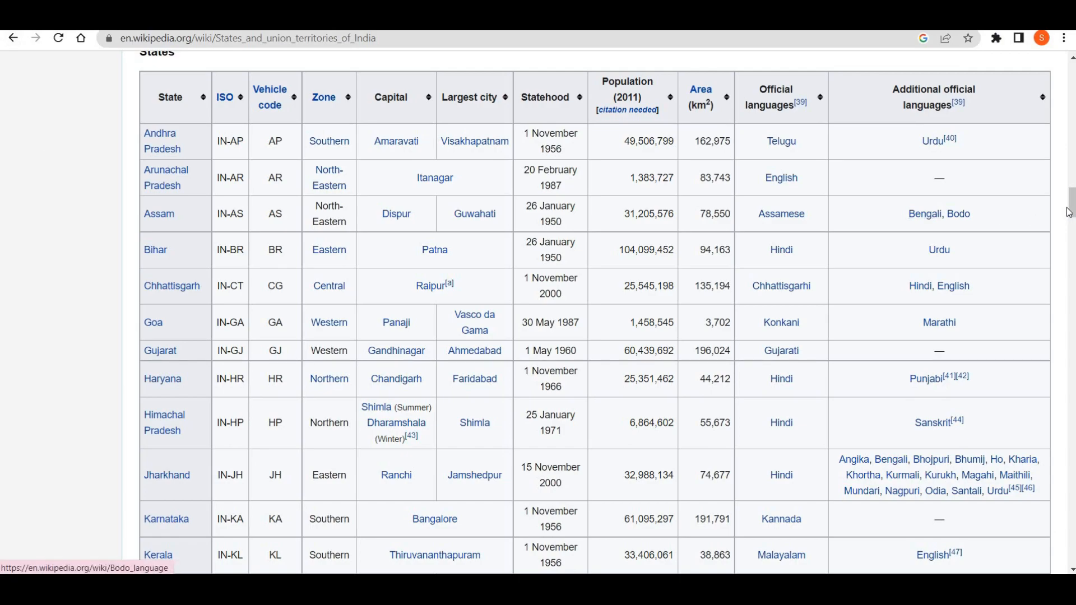
pyautogui.moveTo(1072, 210); pyautogui.dragTo(1073, 75)
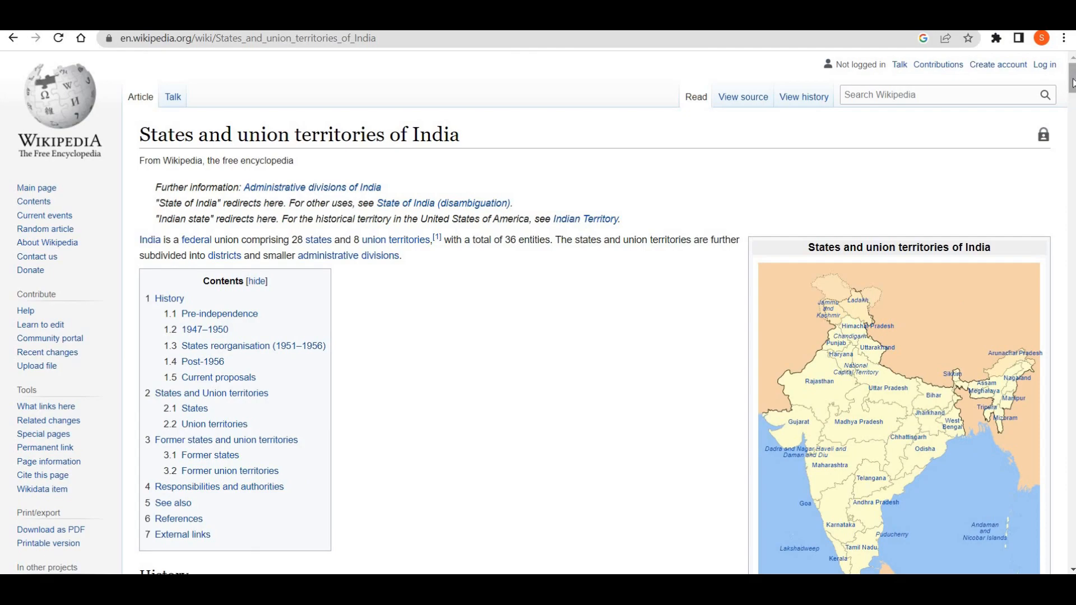
pyautogui.moveTo(1072, 83); pyautogui.dragTo(1073, 473)
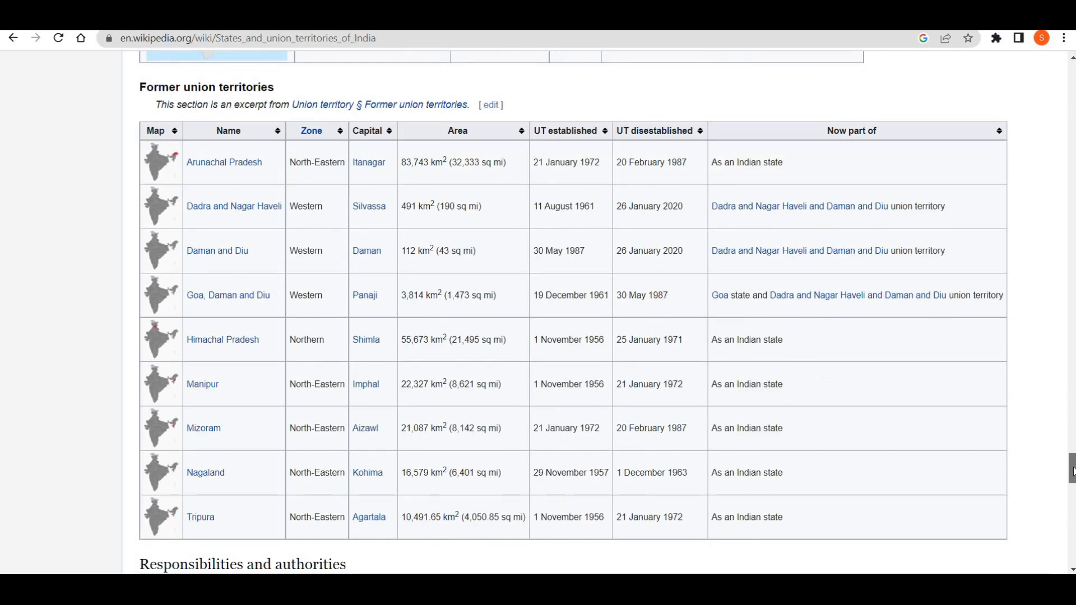
pyautogui.moveTo(1072, 471); pyautogui.dragTo(1071, 193)
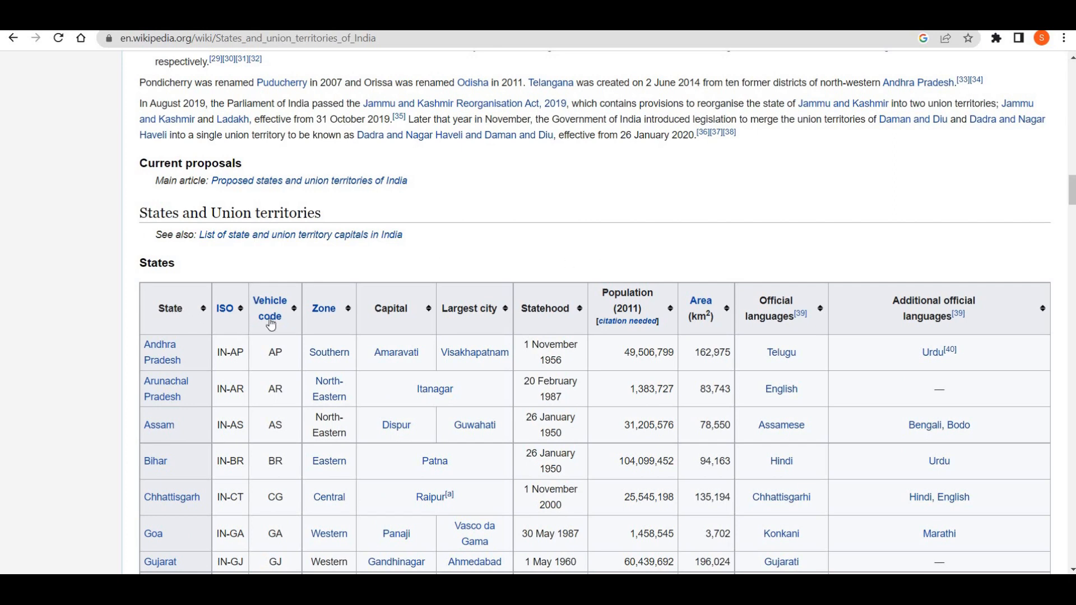
pyautogui.moveTo(270, 317)
pyautogui.click(387, 42)
pyautogui.hotkey('ctrl', 'c')
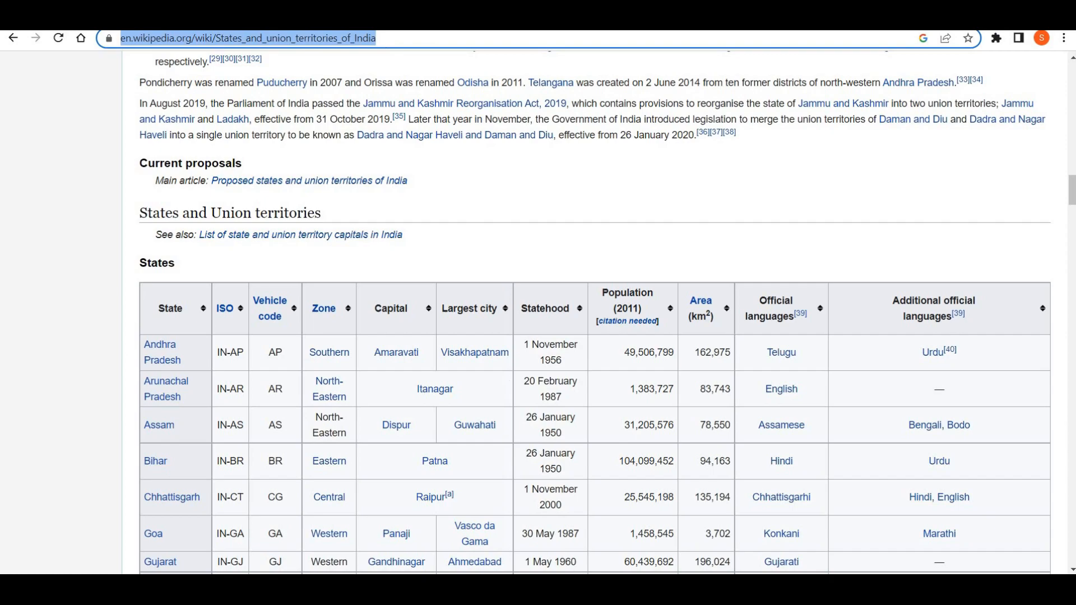
pyautogui.hotkey('alt', 'Tab')
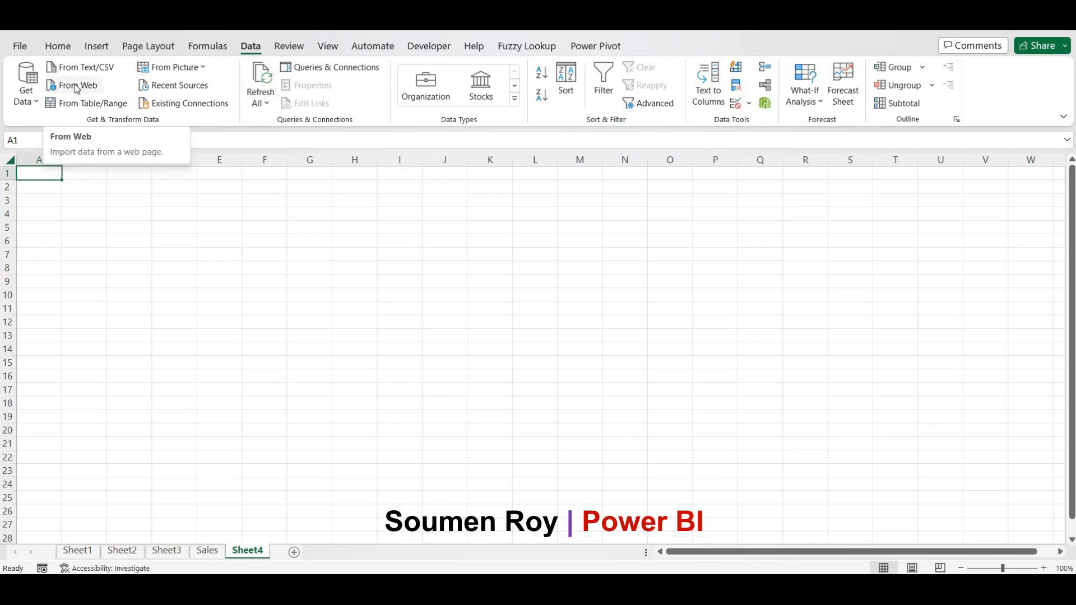
# - Import From Web in Basic mode using the pasted Wikipedia States and union territories URL
pyautogui.click(26, 95)
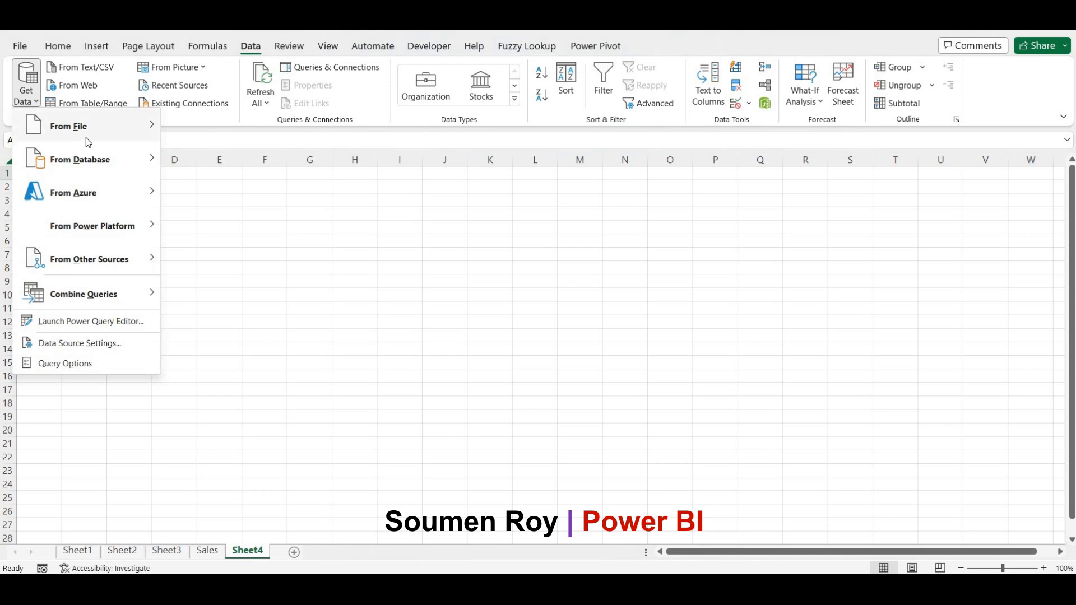
pyautogui.moveTo(85, 137)
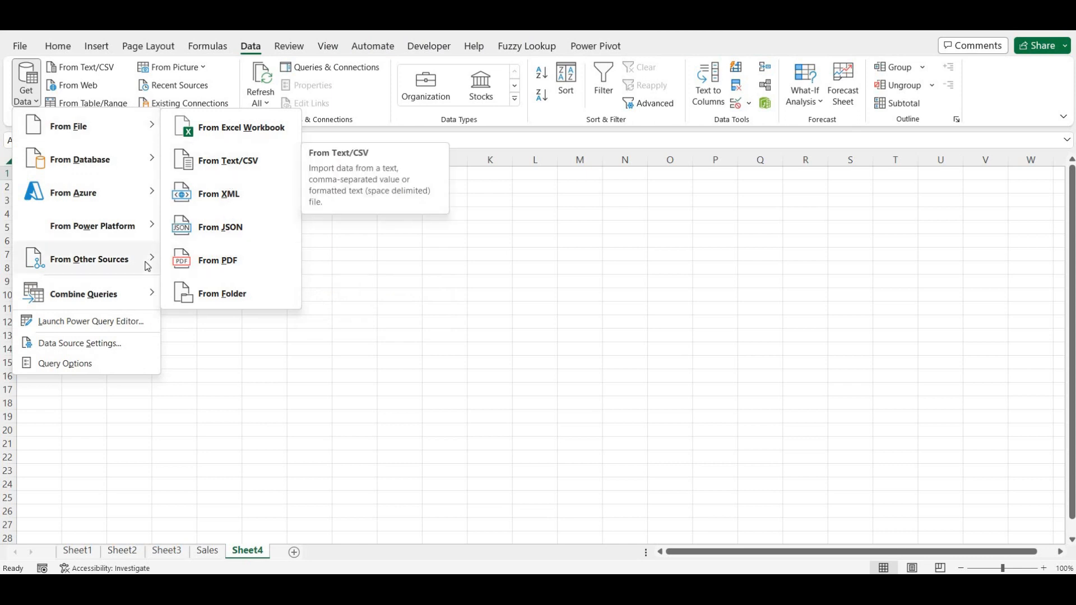
pyautogui.moveTo(145, 261)
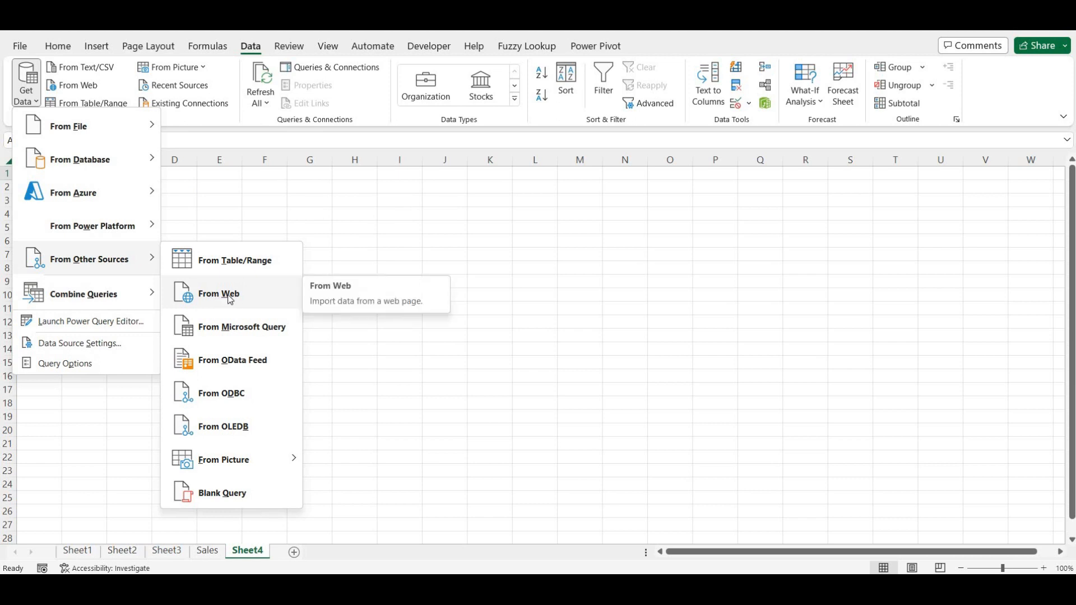
pyautogui.click(231, 299)
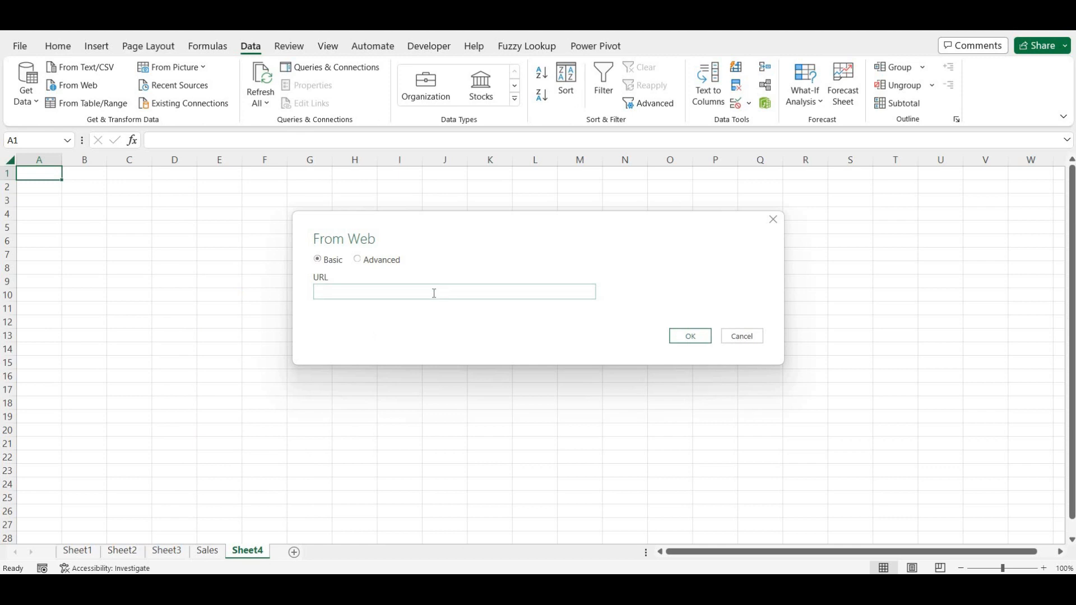
pyautogui.click(359, 261)
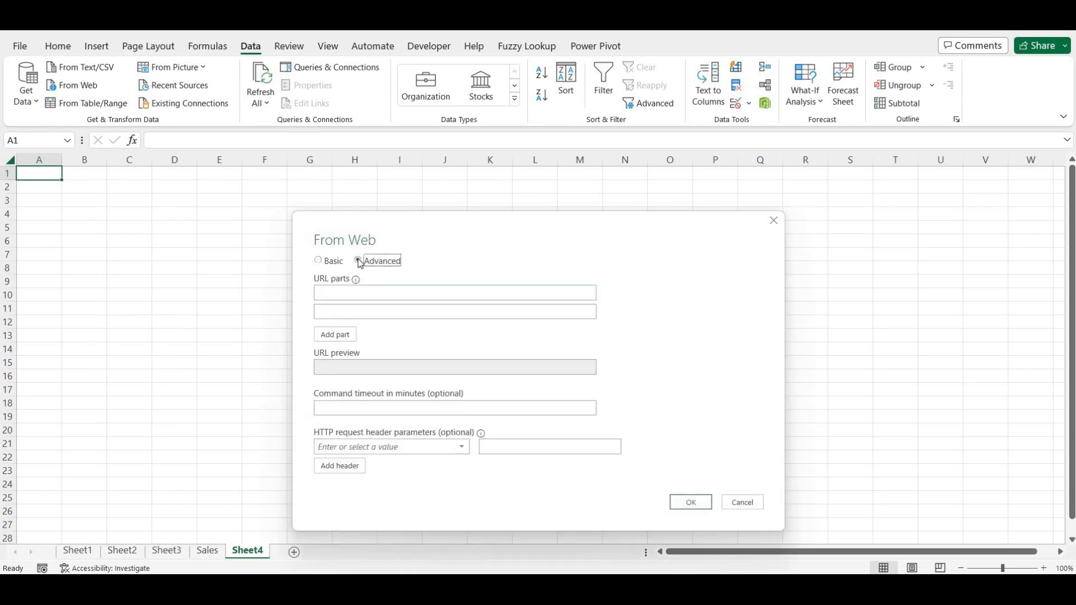
pyautogui.click(319, 262)
pyautogui.click(352, 295)
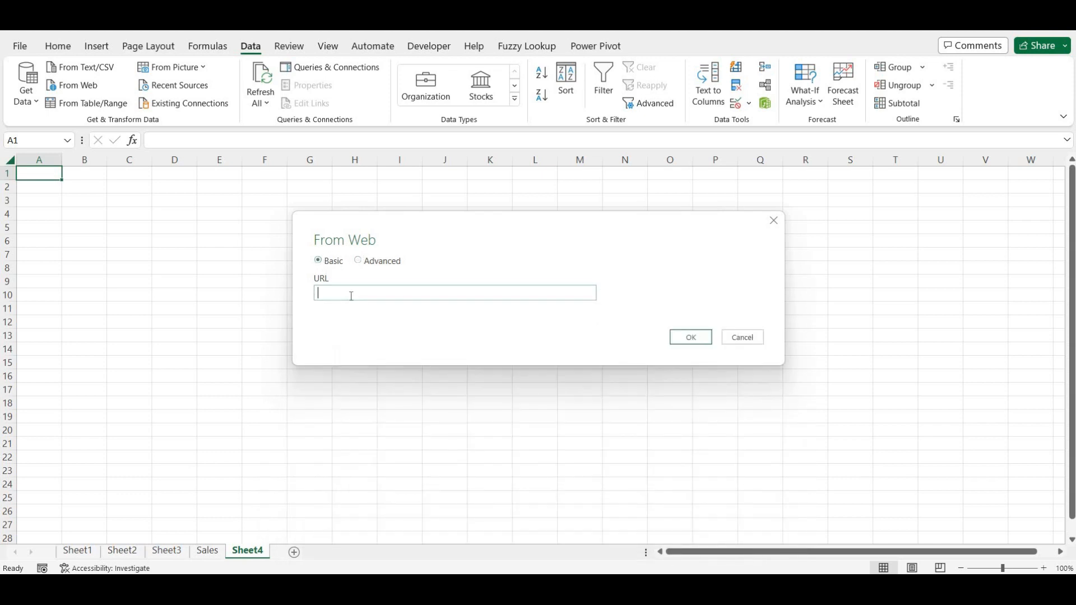
pyautogui.hotkey('ctrl', 'v')
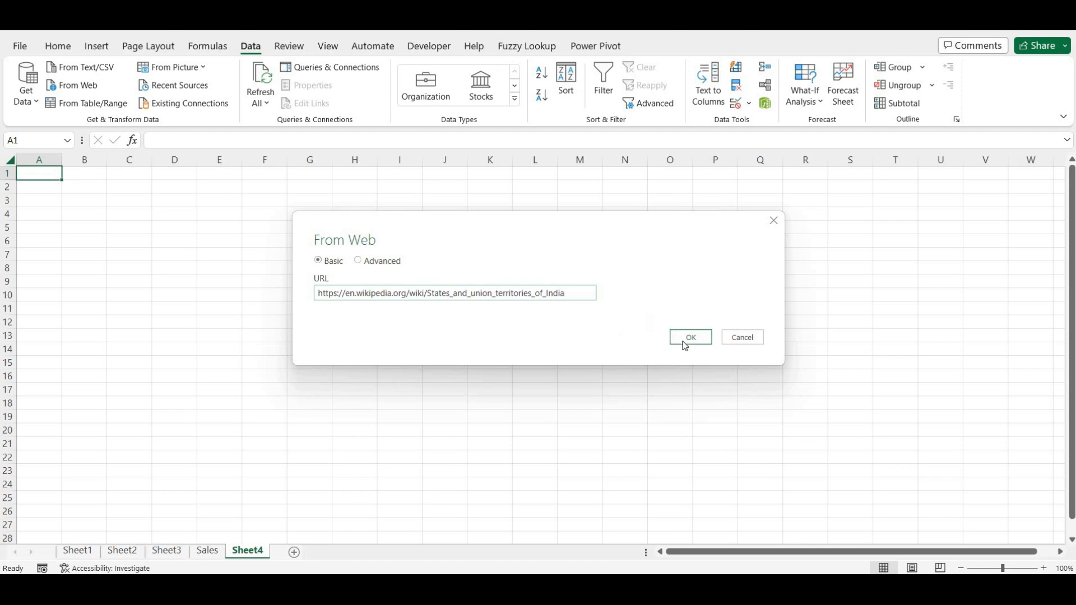
pyautogui.click(704, 343)
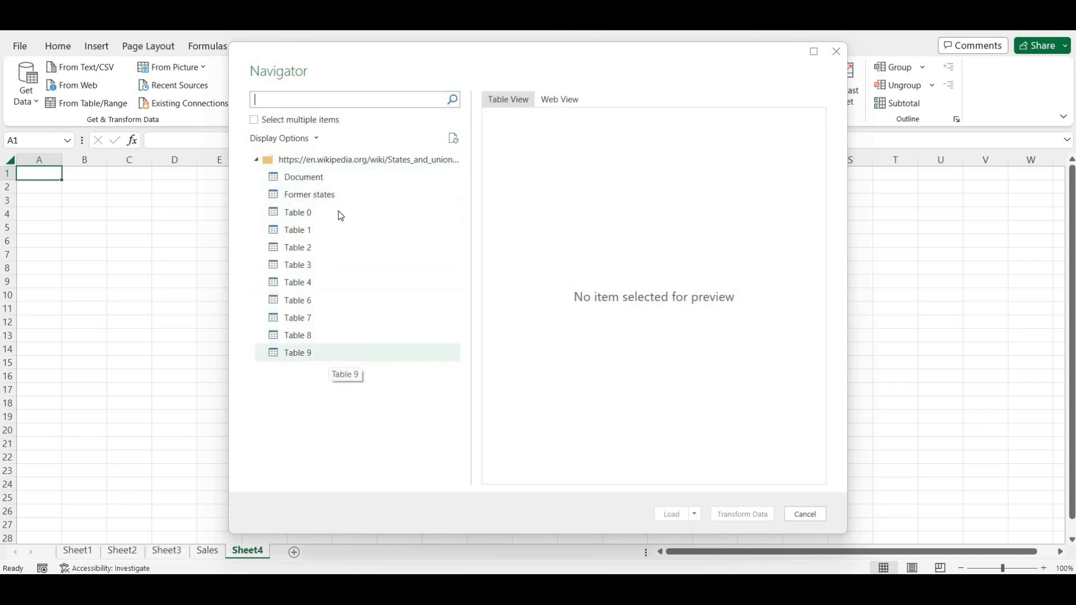
# - Preview the Document and Former states items in both Table View and Web View
pyautogui.click(299, 183)
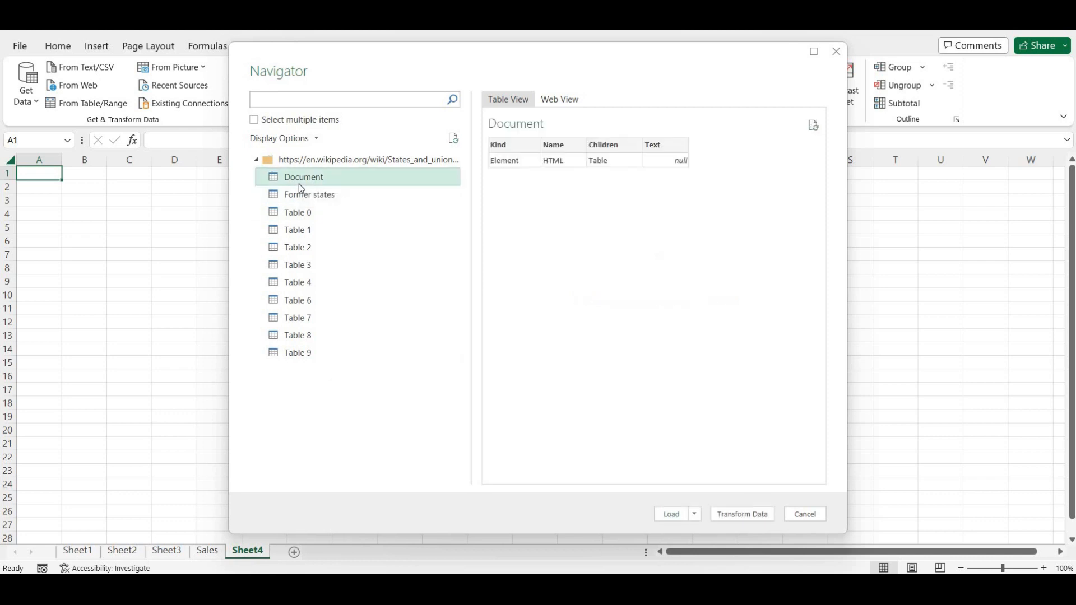
pyautogui.click(301, 194)
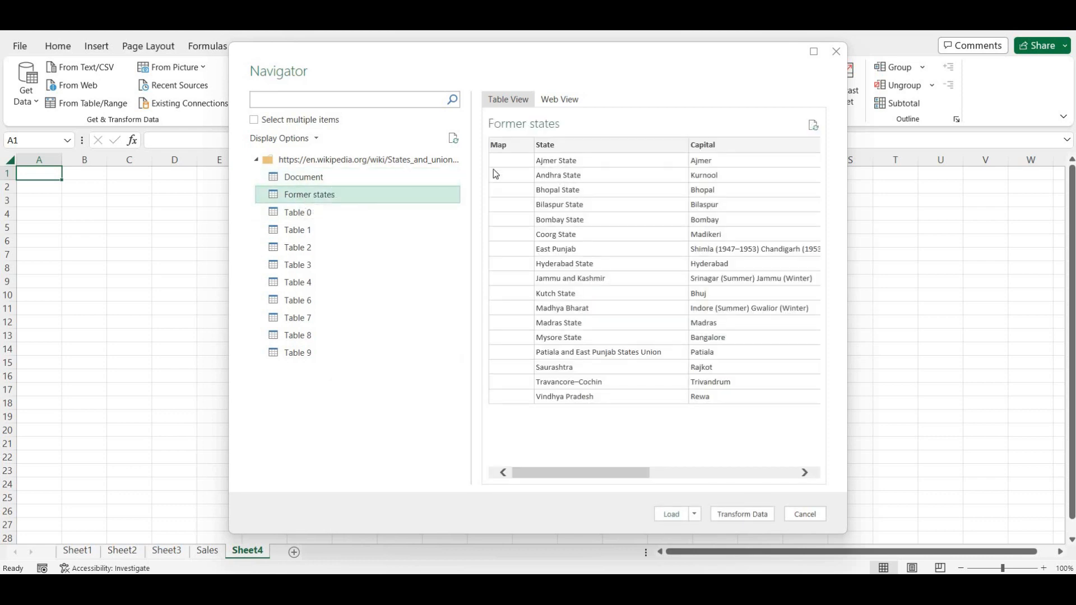
pyautogui.click(561, 100)
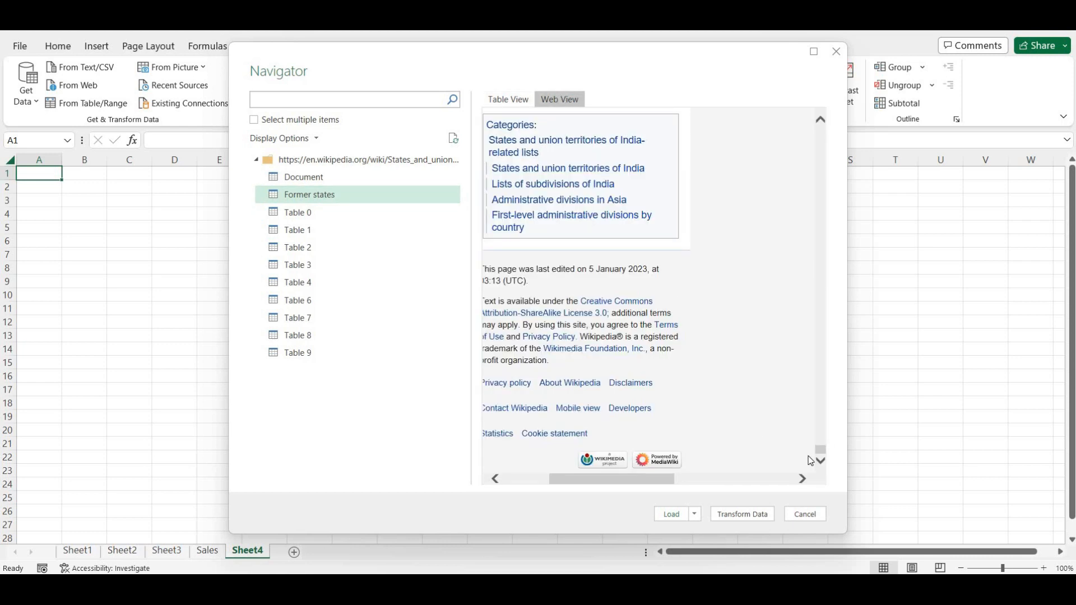
pyautogui.moveTo(820, 447); pyautogui.dragTo(822, 130)
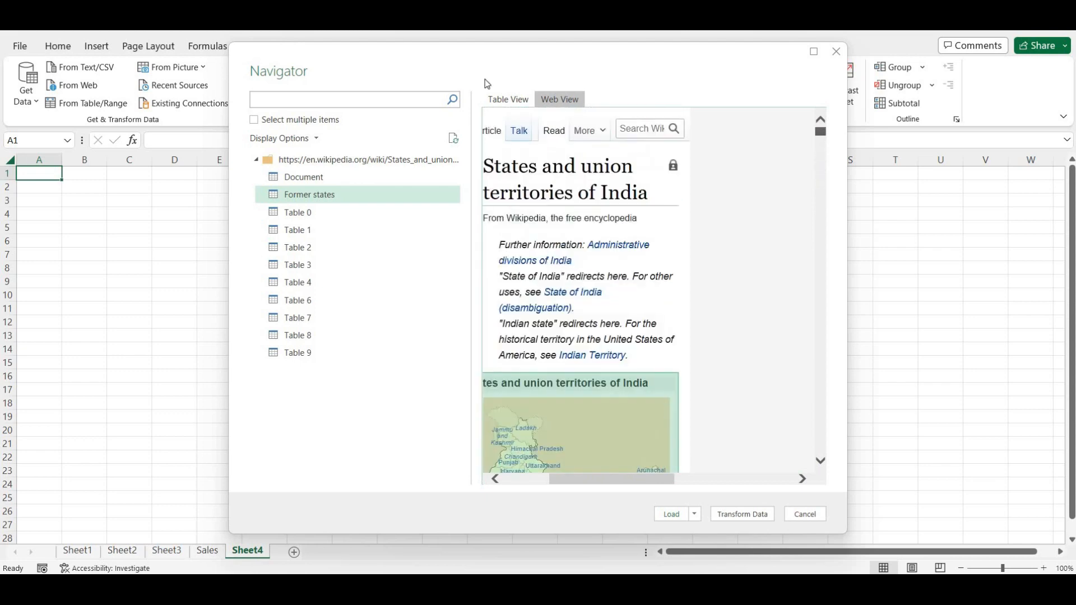
pyautogui.click(501, 99)
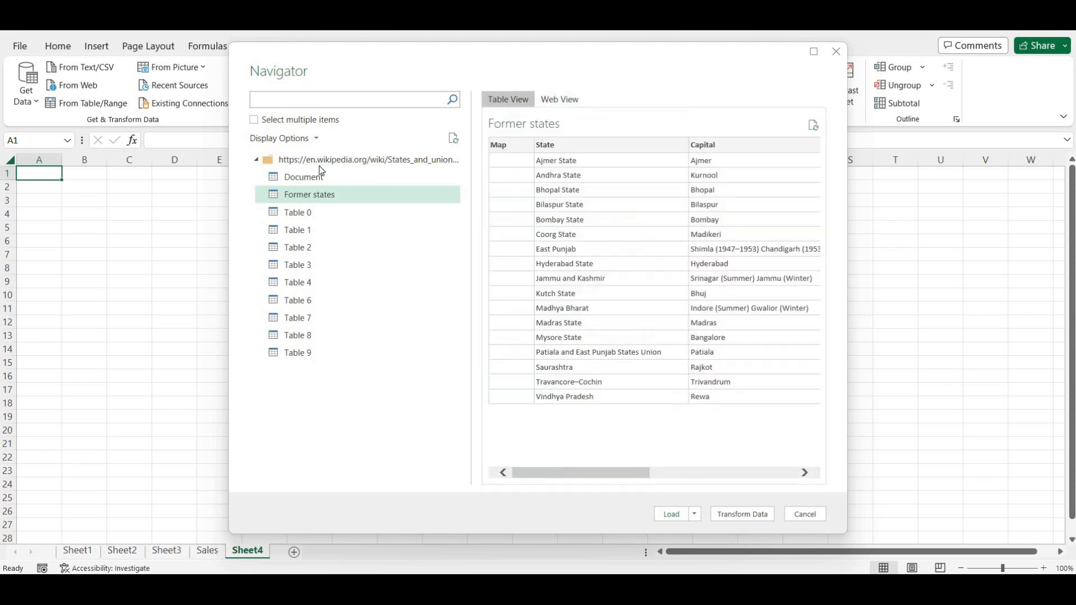
pyautogui.click(303, 175)
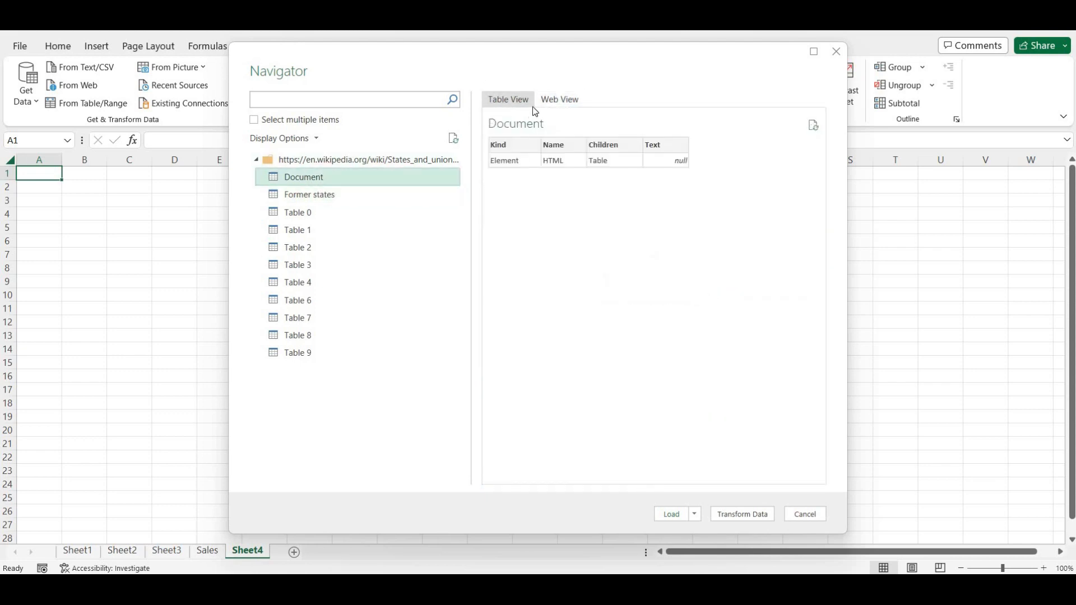
pyautogui.click(554, 100)
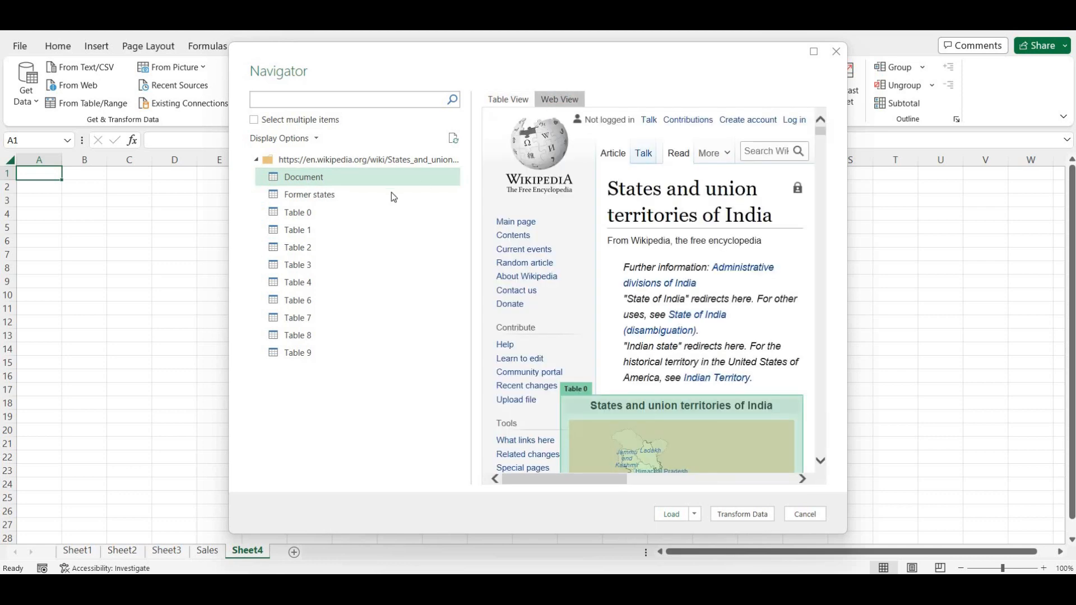
# - Preview Tables 0, 1 and 2, ending on Table 3's states list
pyautogui.click(300, 213)
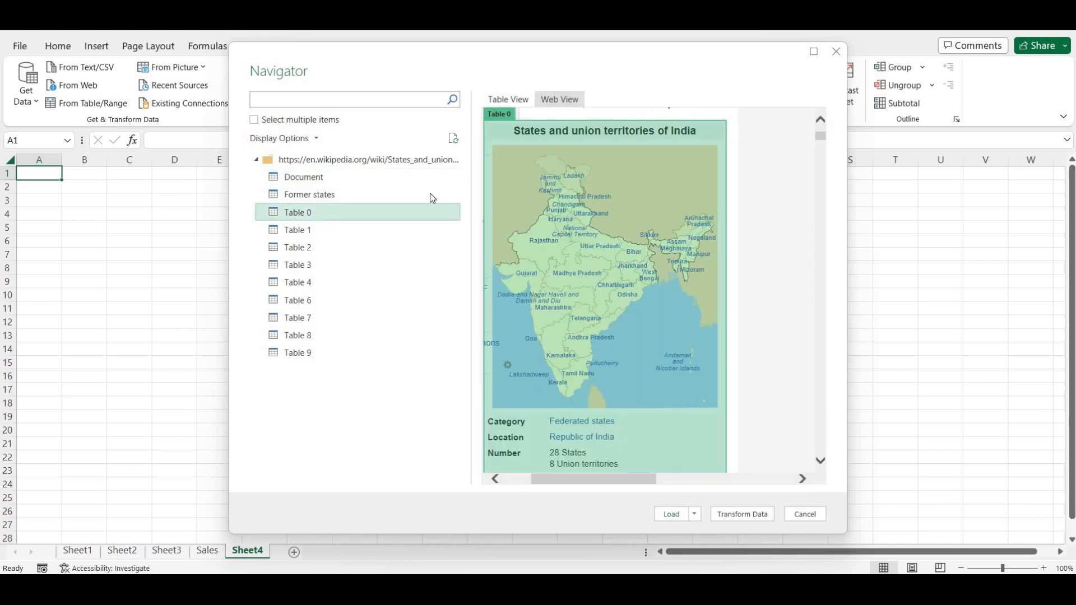
pyautogui.click(512, 104)
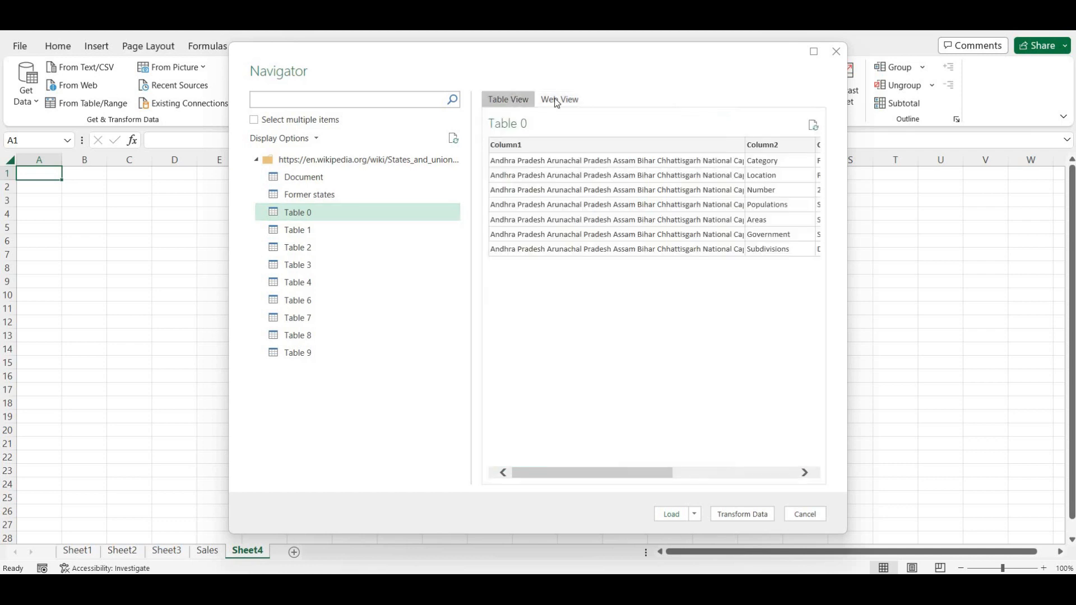
pyautogui.click(557, 101)
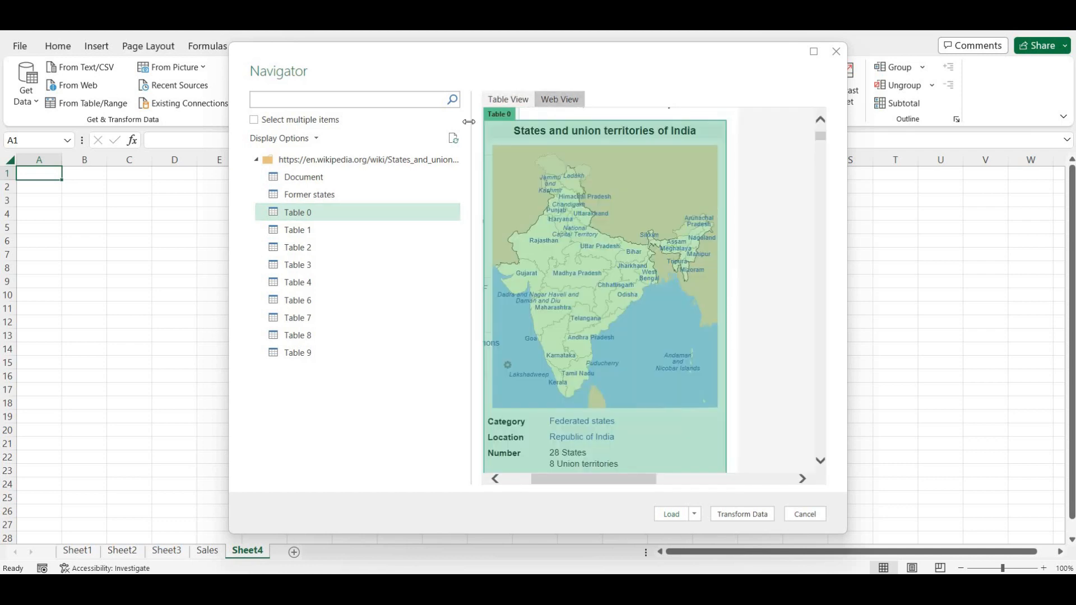
pyautogui.click(516, 98)
pyautogui.click(306, 233)
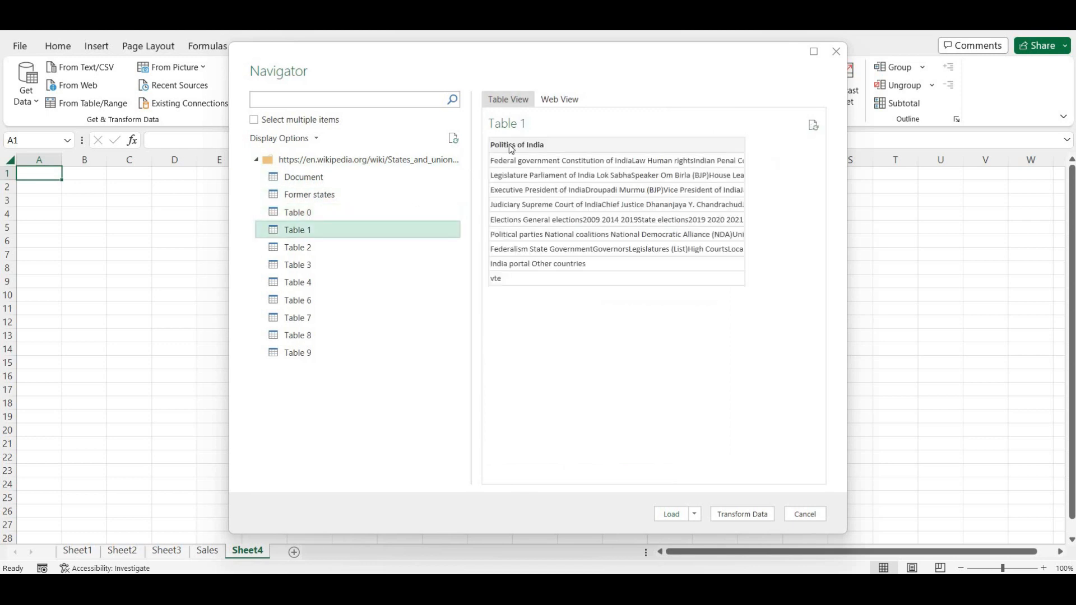
pyautogui.click(560, 104)
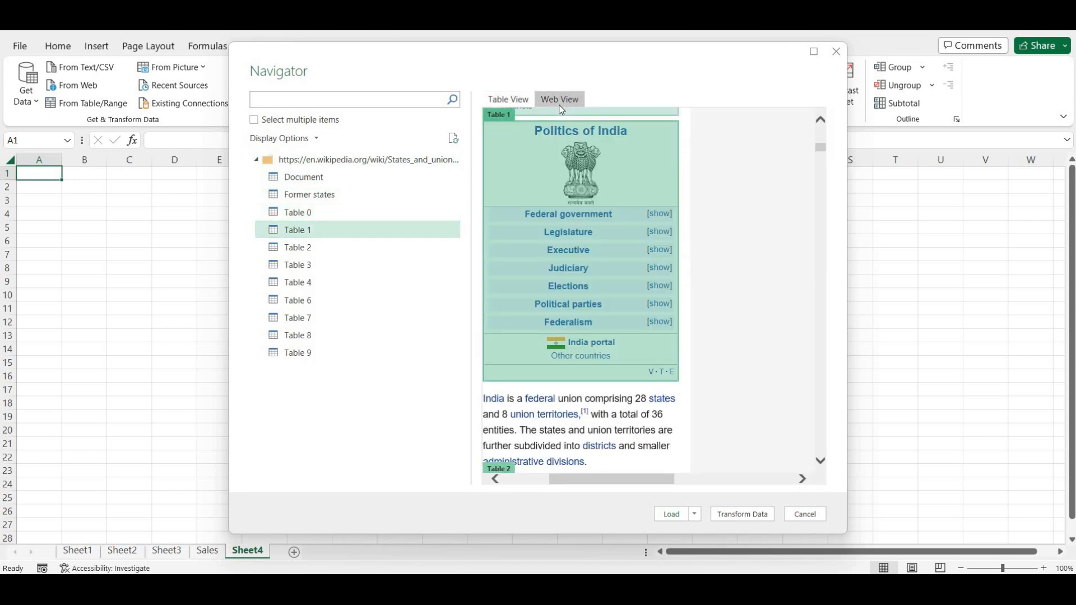
pyautogui.click(323, 247)
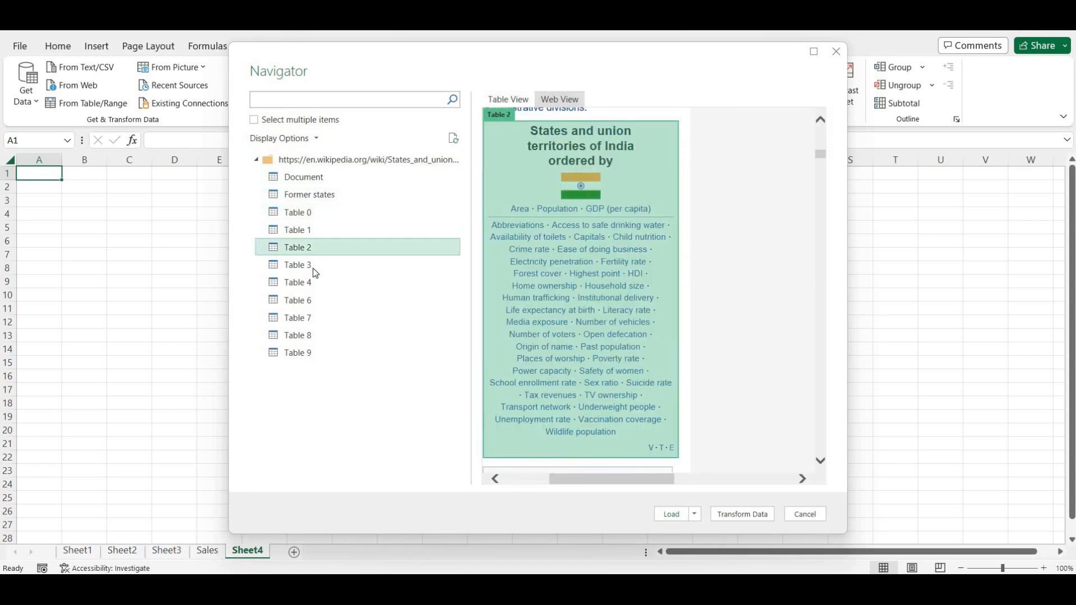
pyautogui.click(311, 268)
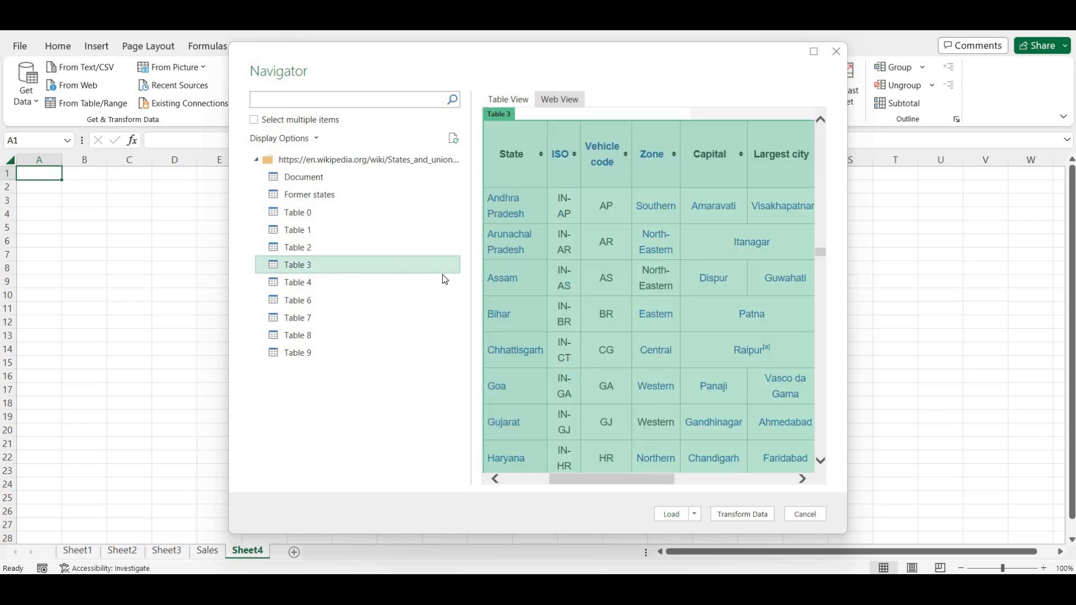
# - Compare Tables 4, 6, 7, 8 and 9, then reselect Table 3 and scroll its preview
pyautogui.click(520, 100)
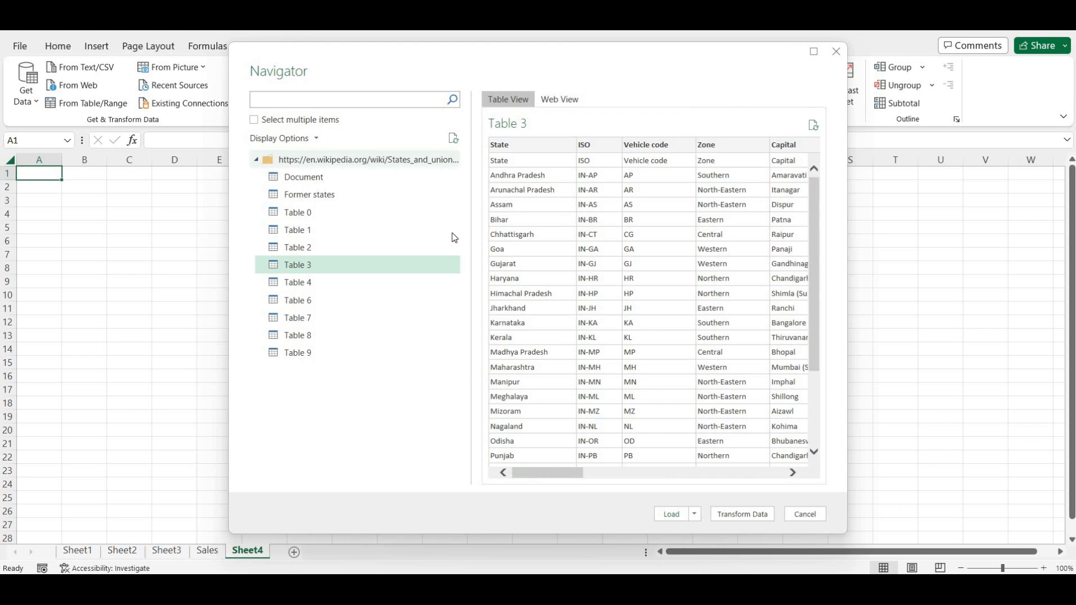
pyautogui.click(372, 281)
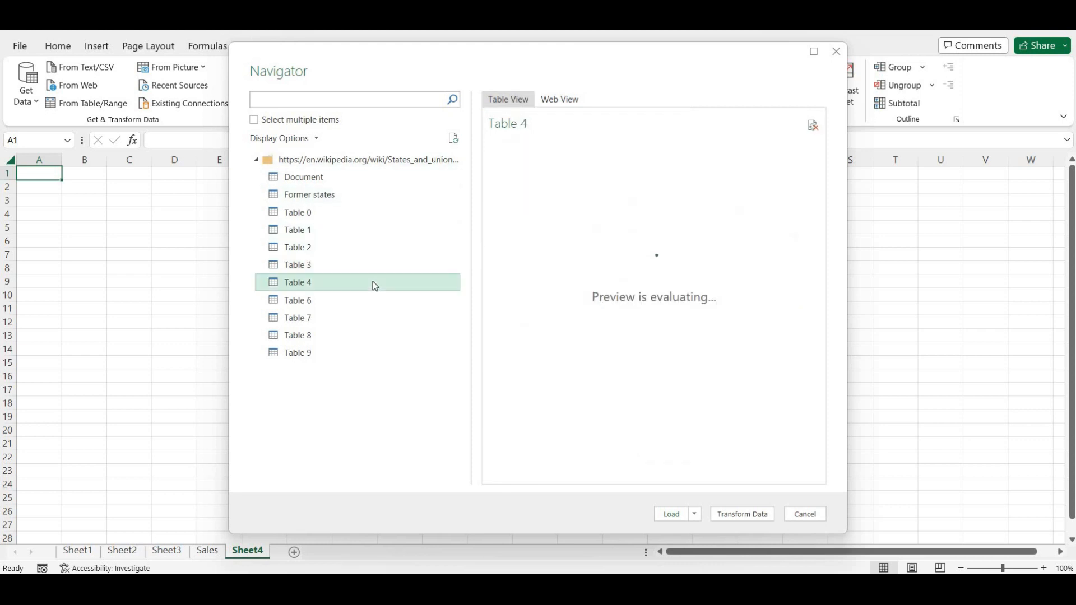
pyautogui.click(368, 302)
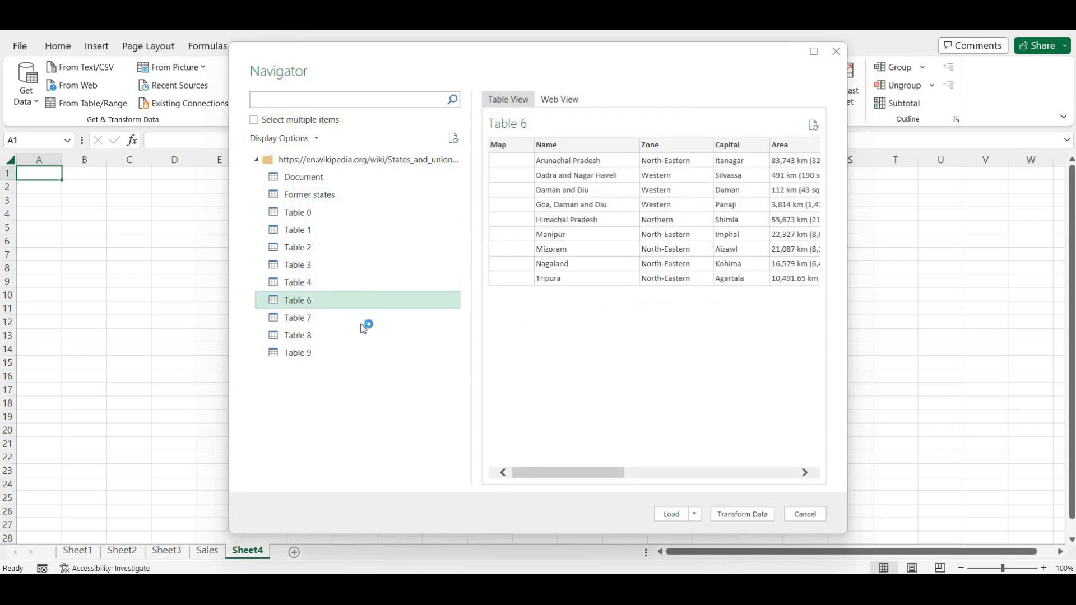
pyautogui.click(364, 325)
pyautogui.click(362, 336)
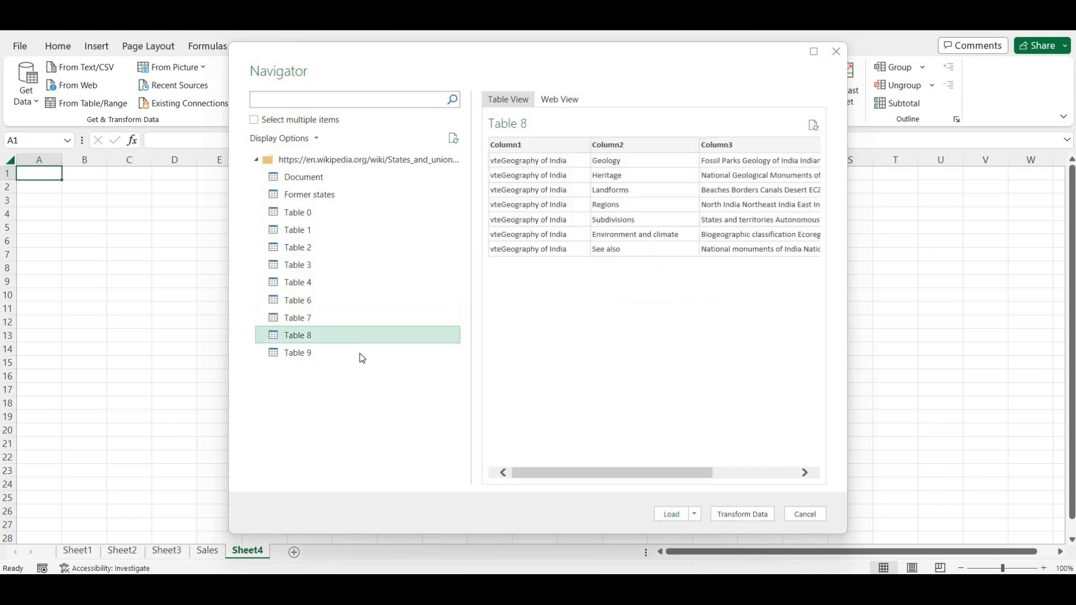
pyautogui.click(360, 355)
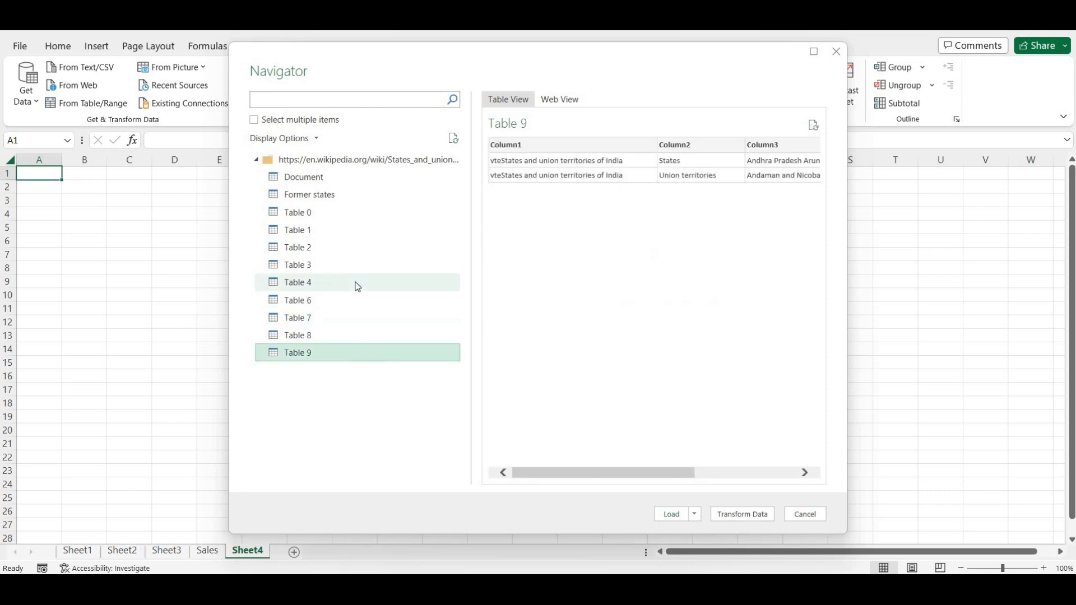
pyautogui.click(358, 284)
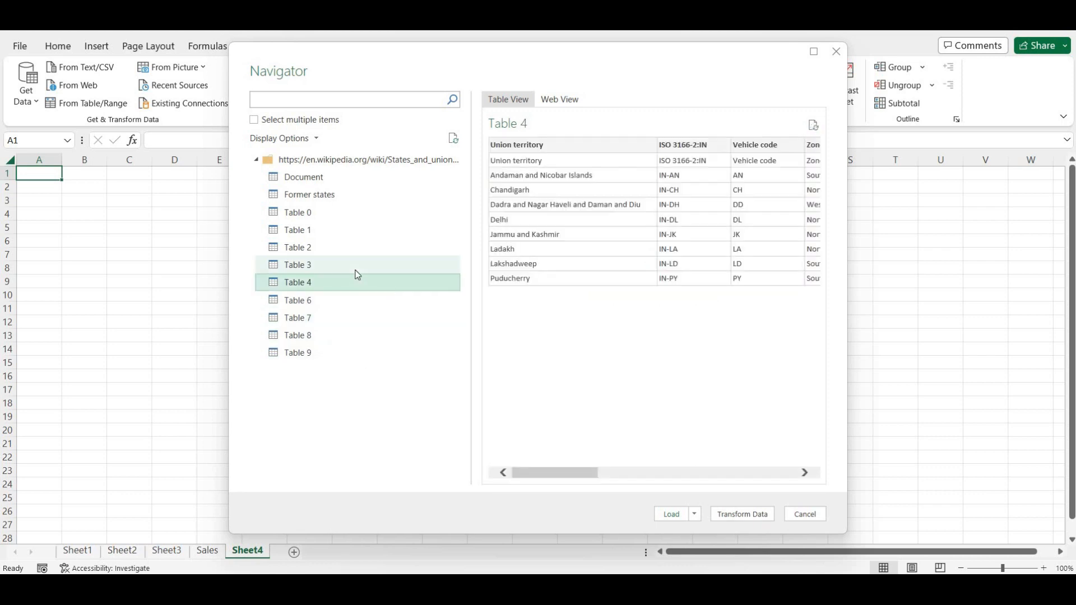
pyautogui.click(357, 265)
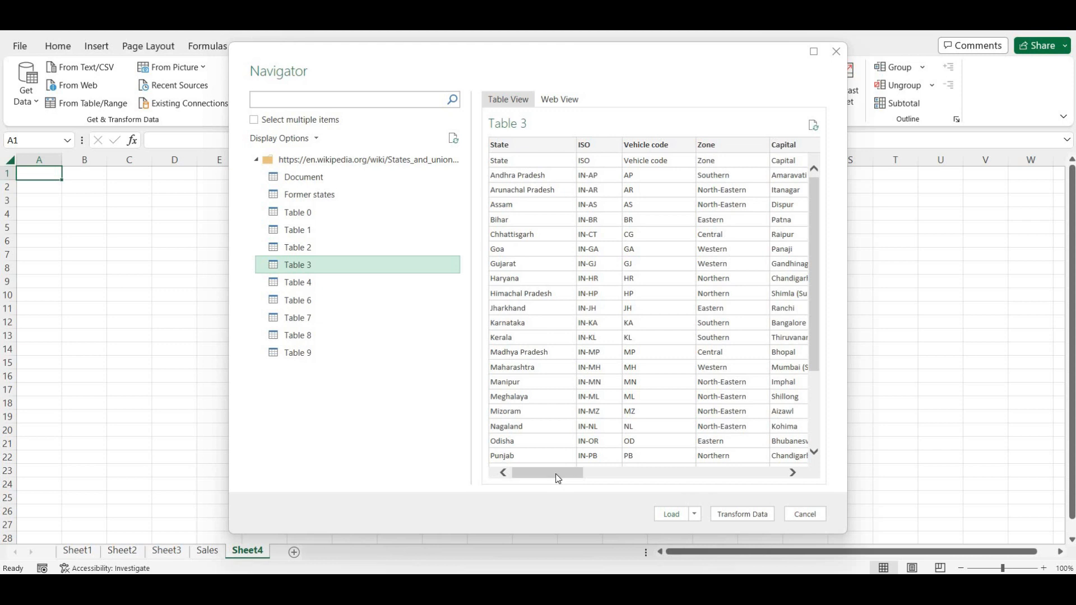
pyautogui.moveTo(558, 477); pyautogui.dragTo(531, 465)
# - Open Table 3 in Power Query Editor and remove the ISO and Zone columns
pyautogui.click(742, 516)
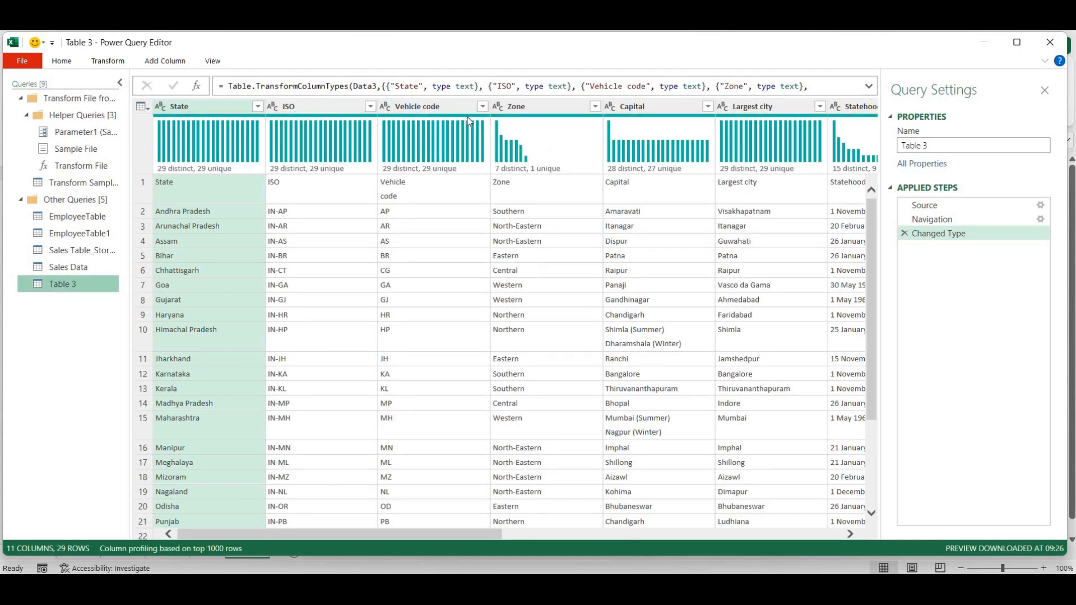
pyautogui.moveTo(428, 106)
pyautogui.rightClick(309, 104)
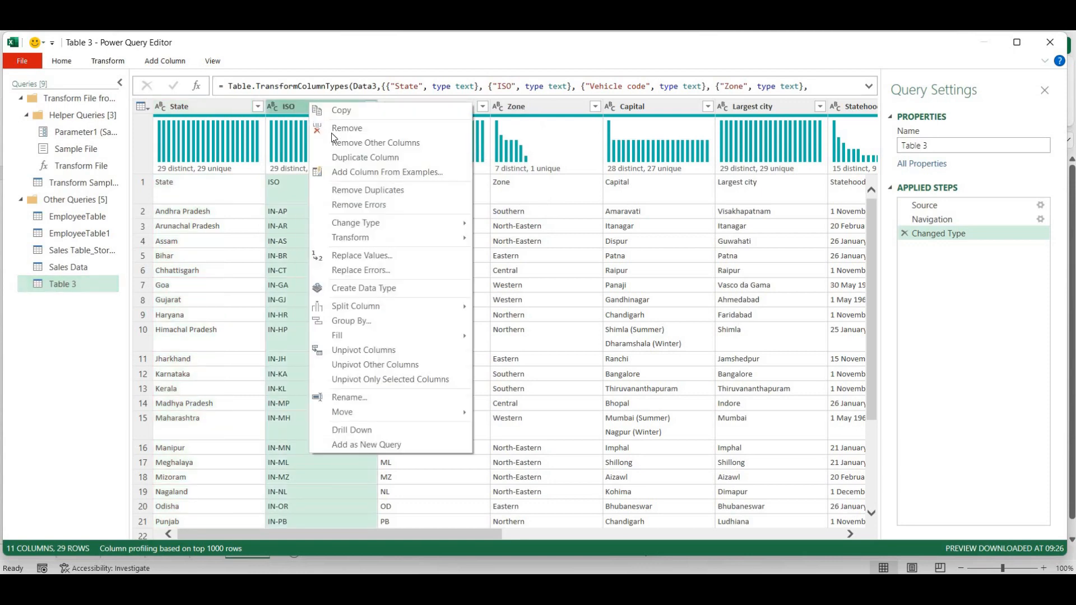
pyautogui.click(333, 128)
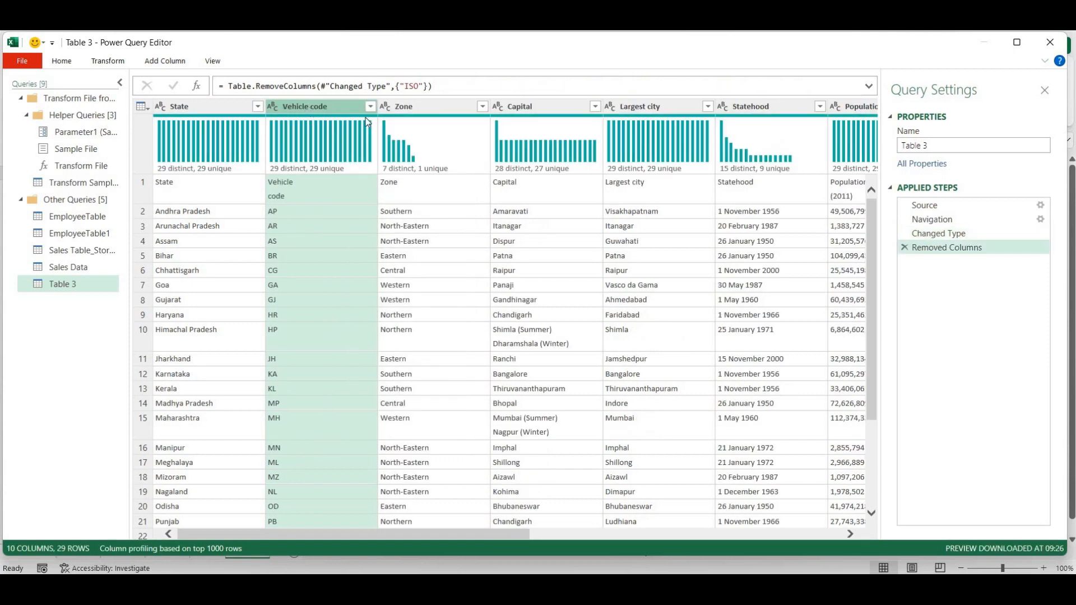
pyautogui.rightClick(443, 108)
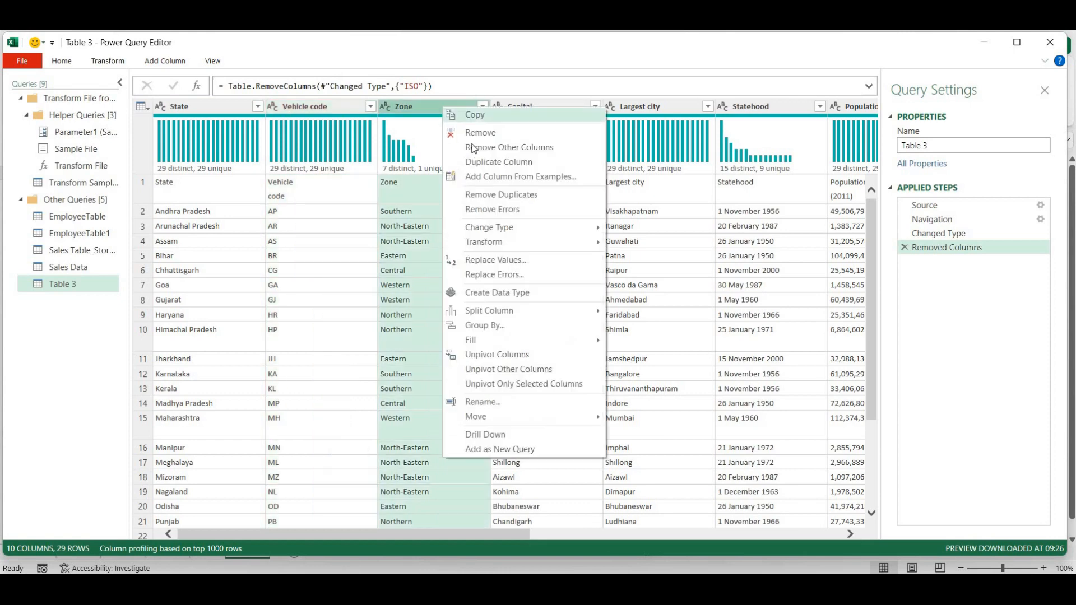
pyautogui.click(479, 134)
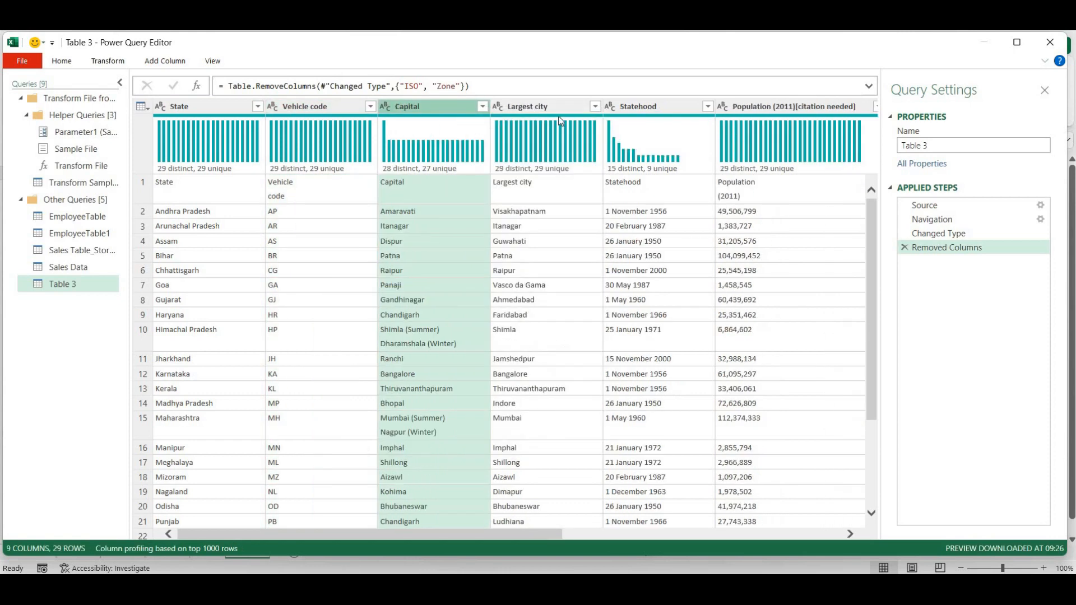
# - Remove the Largest city, Statehood, Official languages and Additional official languages columns
pyautogui.moveTo(574, 119)
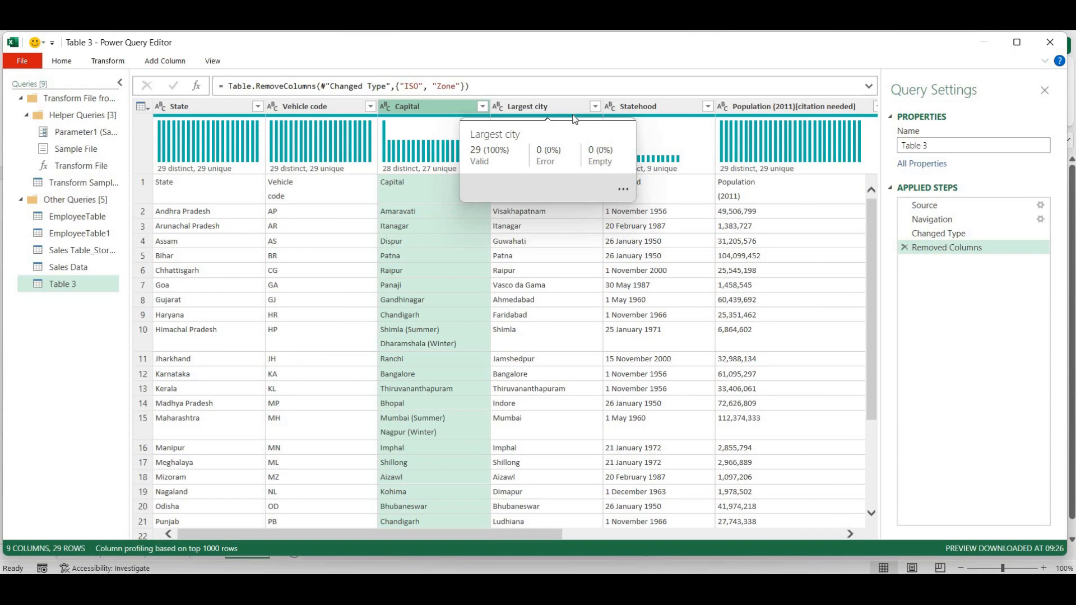
pyautogui.click(541, 106)
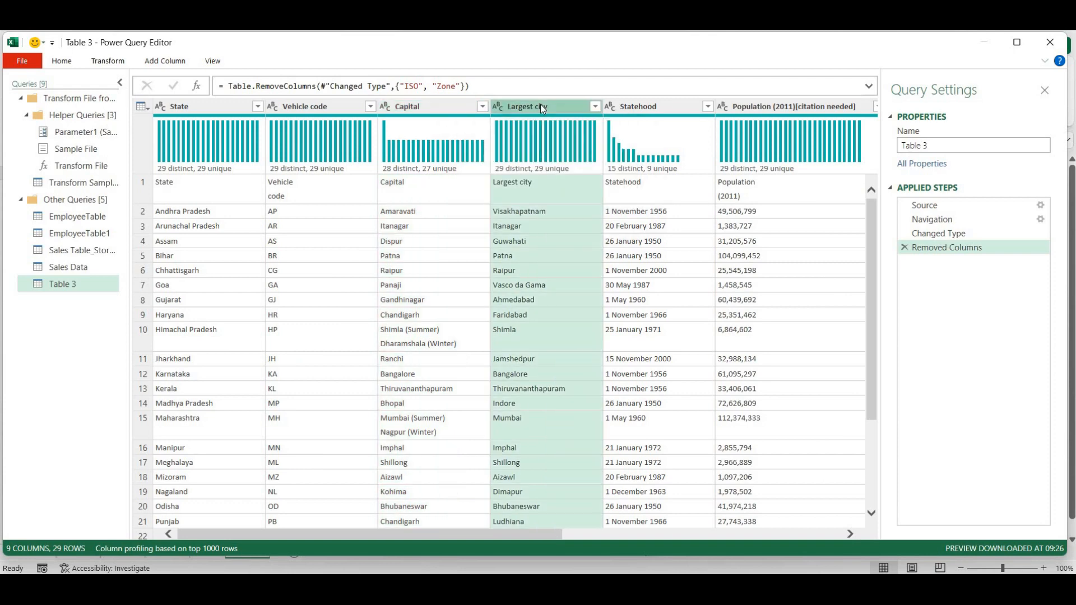
pyautogui.rightClick(541, 107)
pyautogui.click(567, 131)
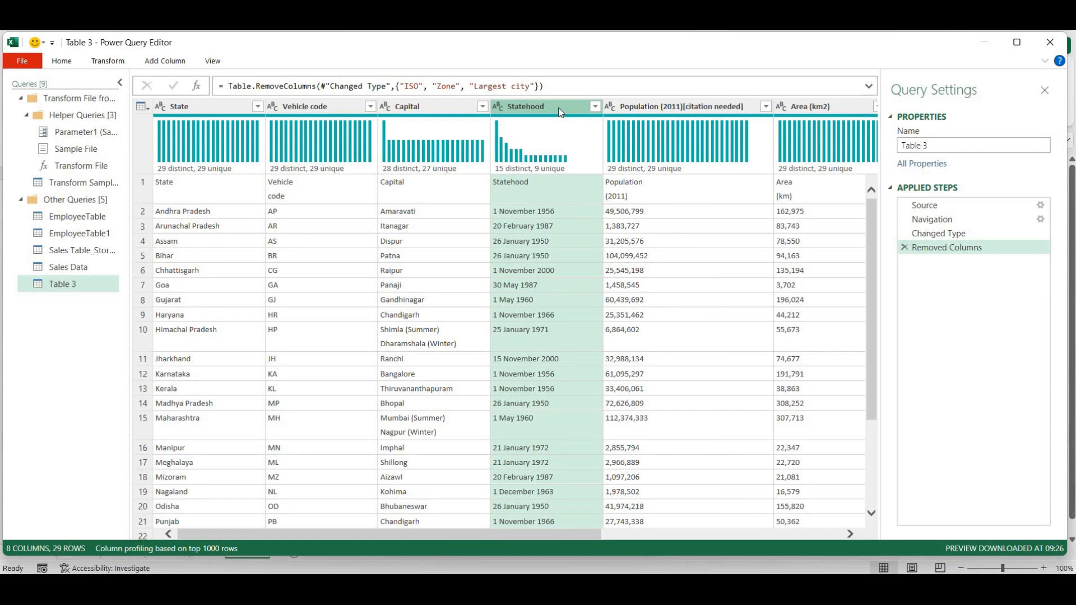
pyautogui.rightClick(559, 112)
pyautogui.click(577, 135)
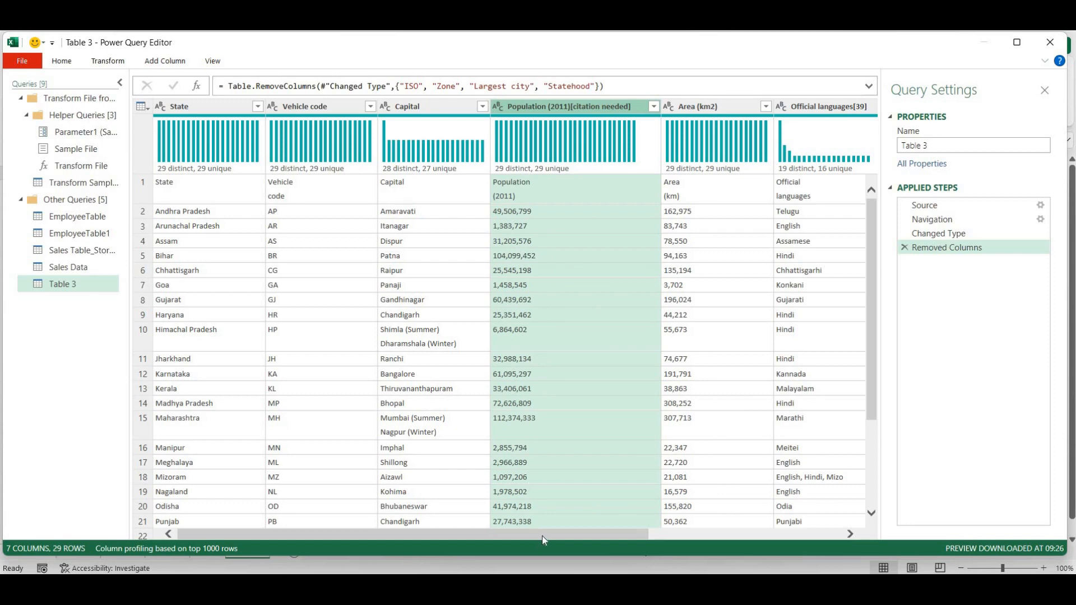
pyautogui.moveTo(555, 536); pyautogui.dragTo(649, 542)
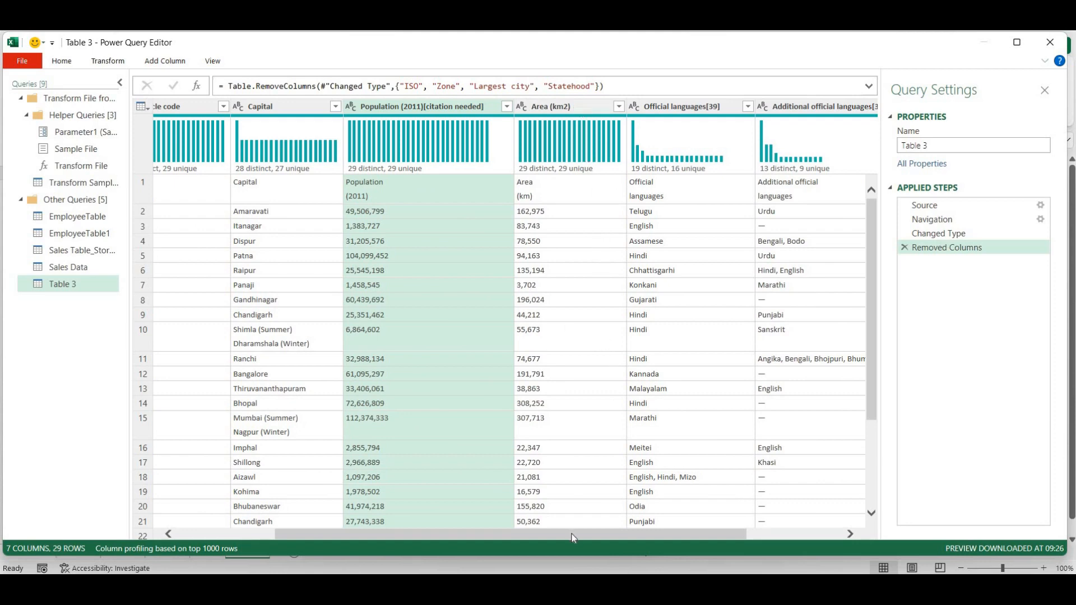
pyautogui.moveTo(604, 537); pyautogui.dragTo(686, 537)
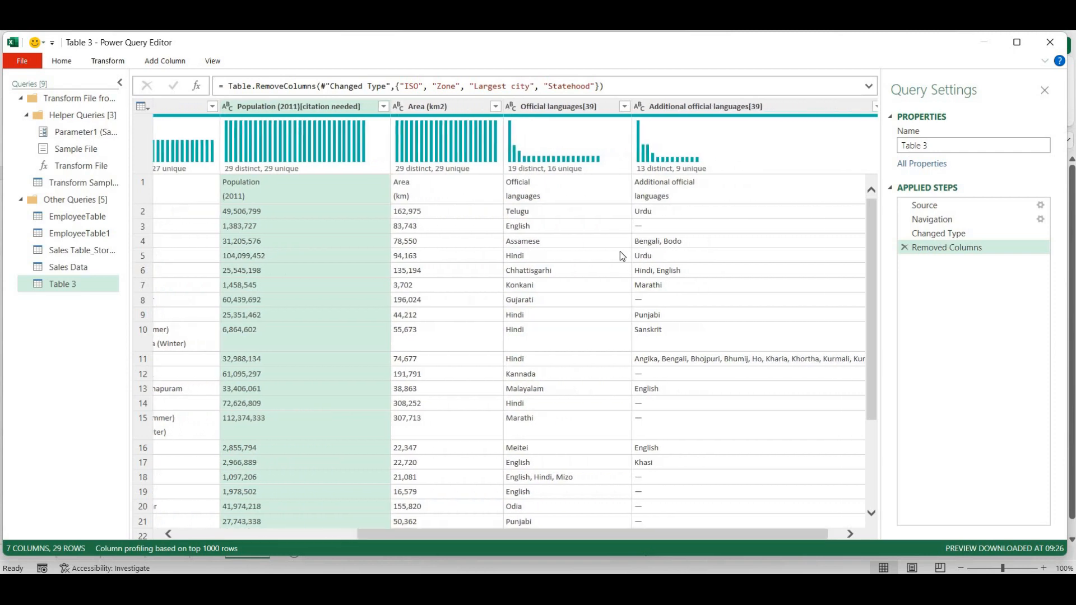
pyautogui.rightClick(589, 106)
pyautogui.click(604, 127)
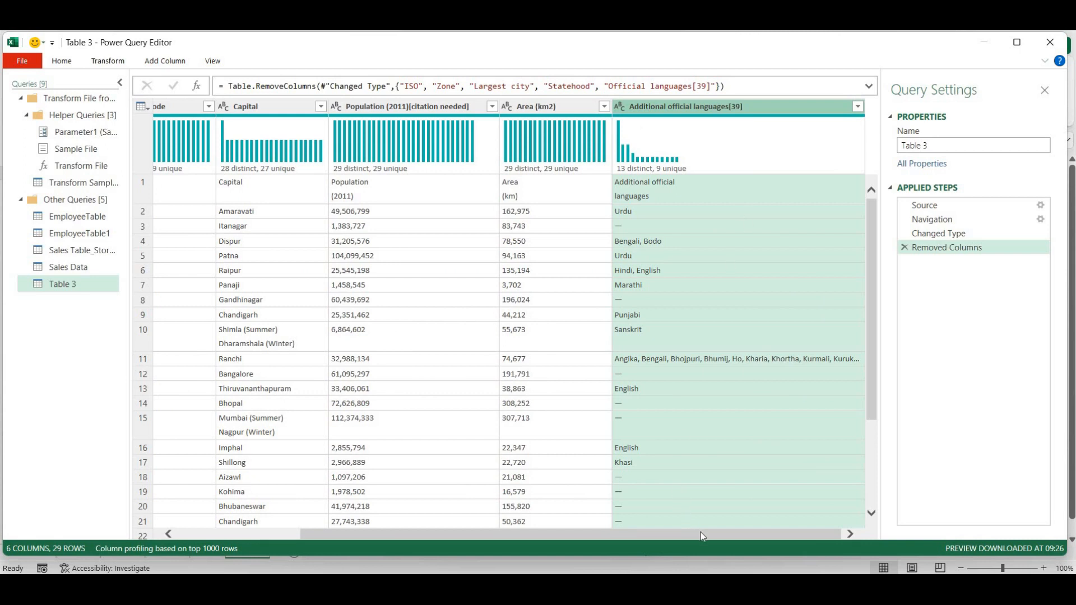
pyautogui.moveTo(700, 533); pyautogui.dragTo(709, 448)
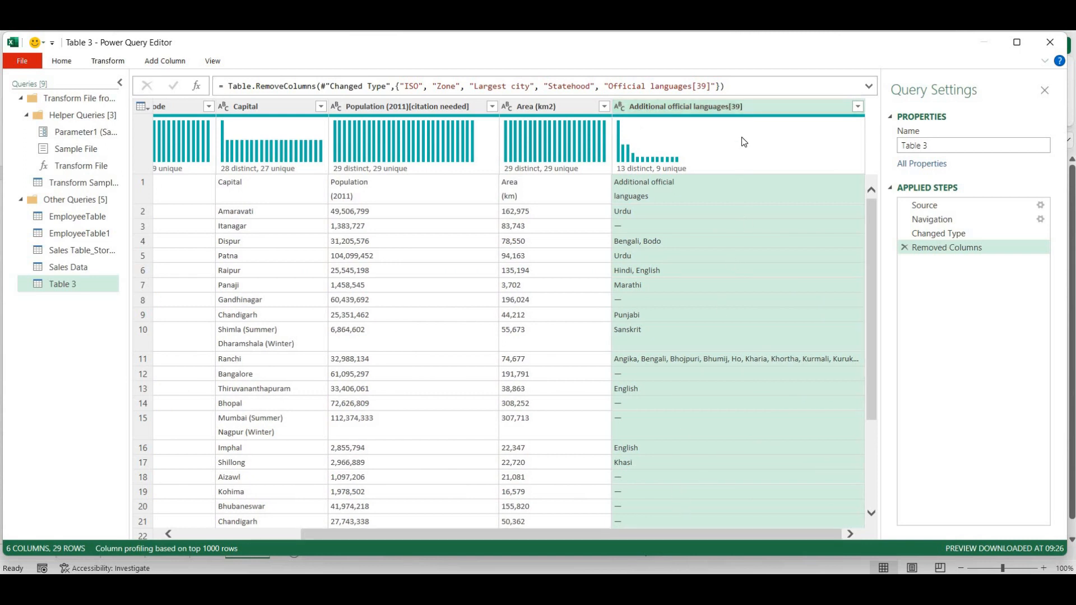
pyautogui.rightClick(752, 105)
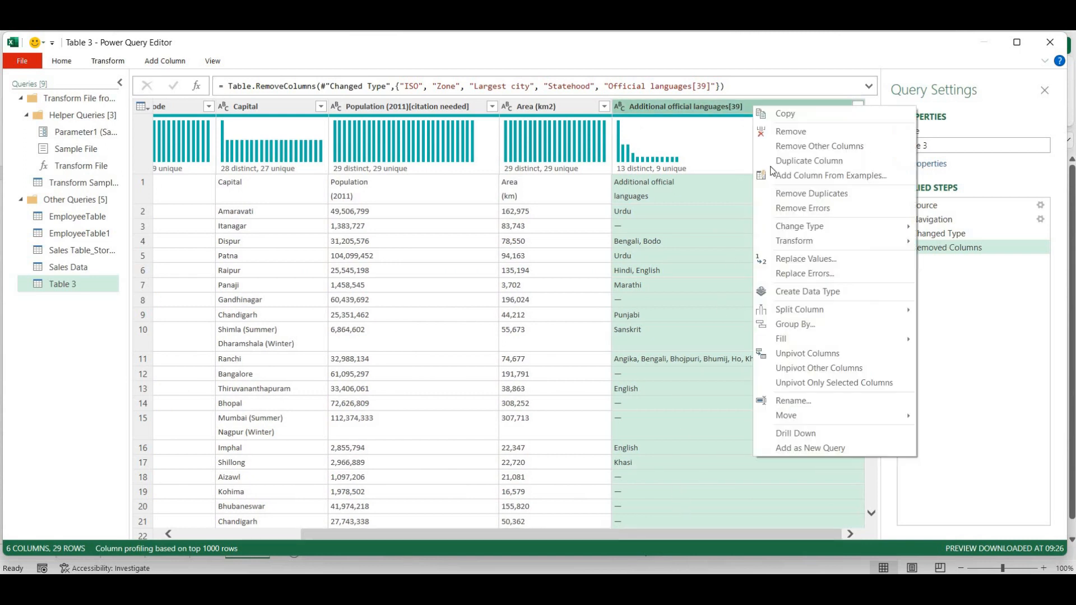
pyautogui.click(792, 133)
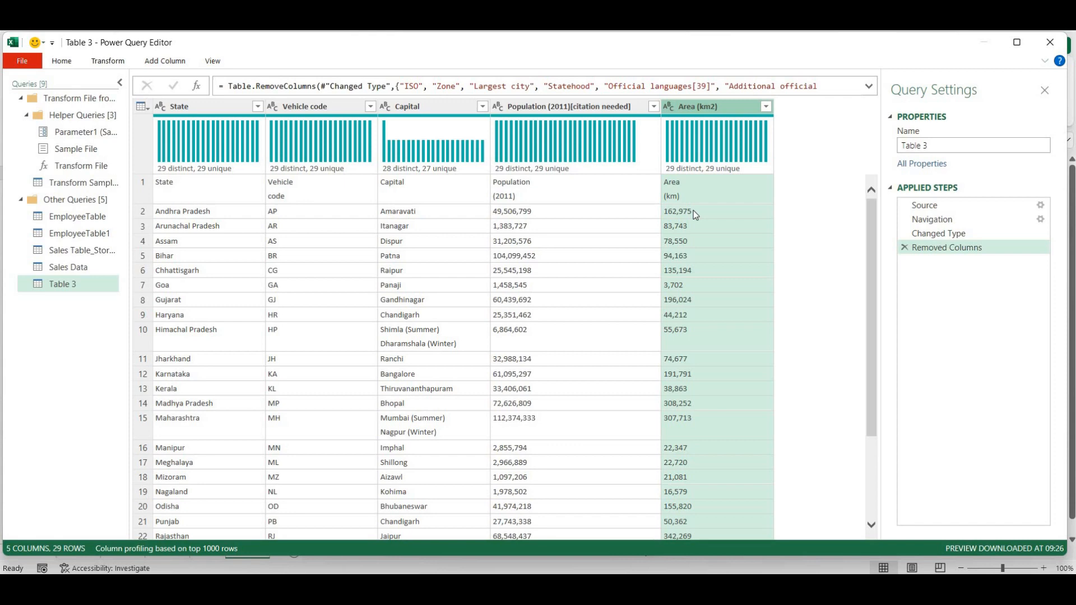
# - Load Table 3 as a table at Existing worksheet $A$1, then reopen Queries & Connections
pyautogui.click(58, 63)
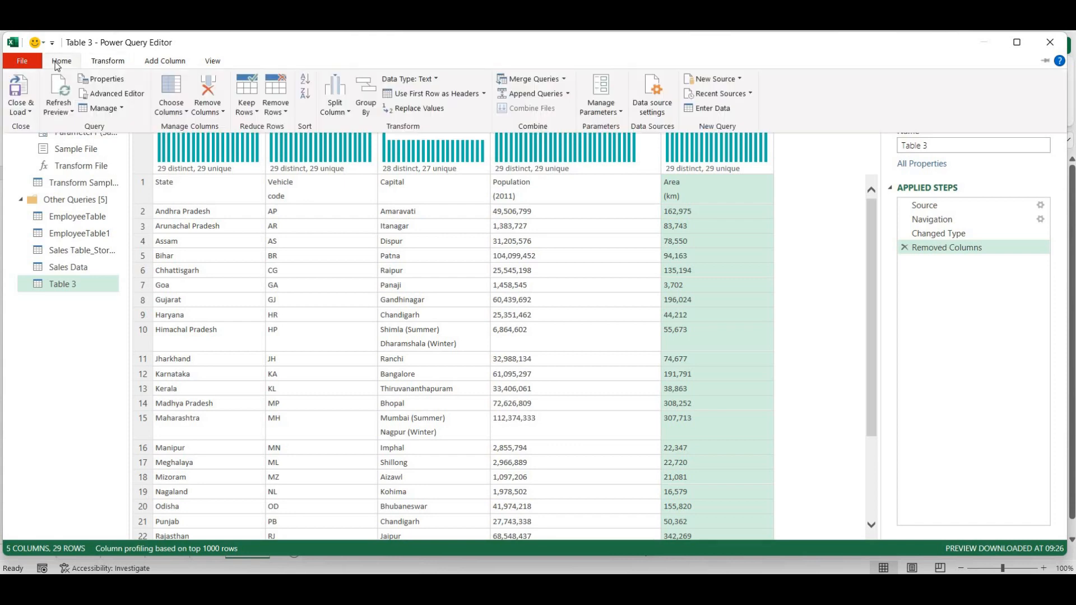
pyautogui.click(23, 112)
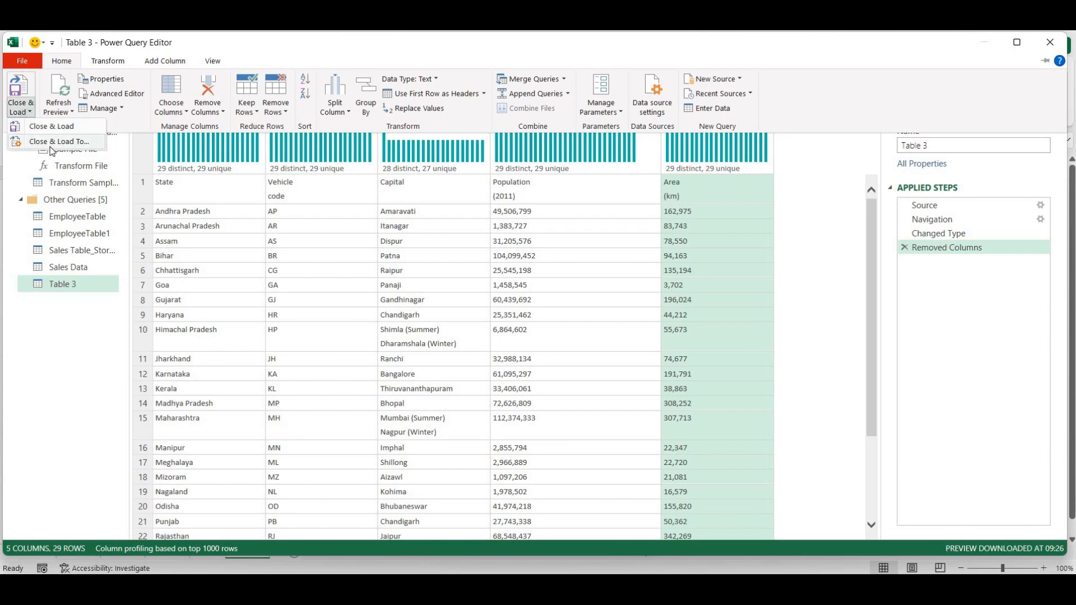
pyautogui.click(50, 144)
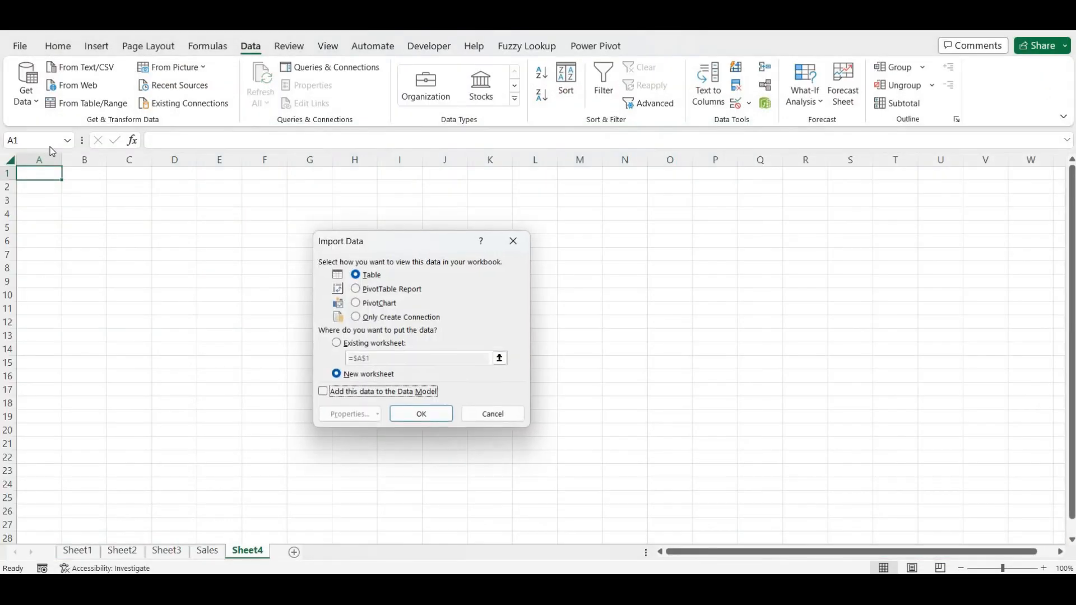
pyautogui.click(359, 347)
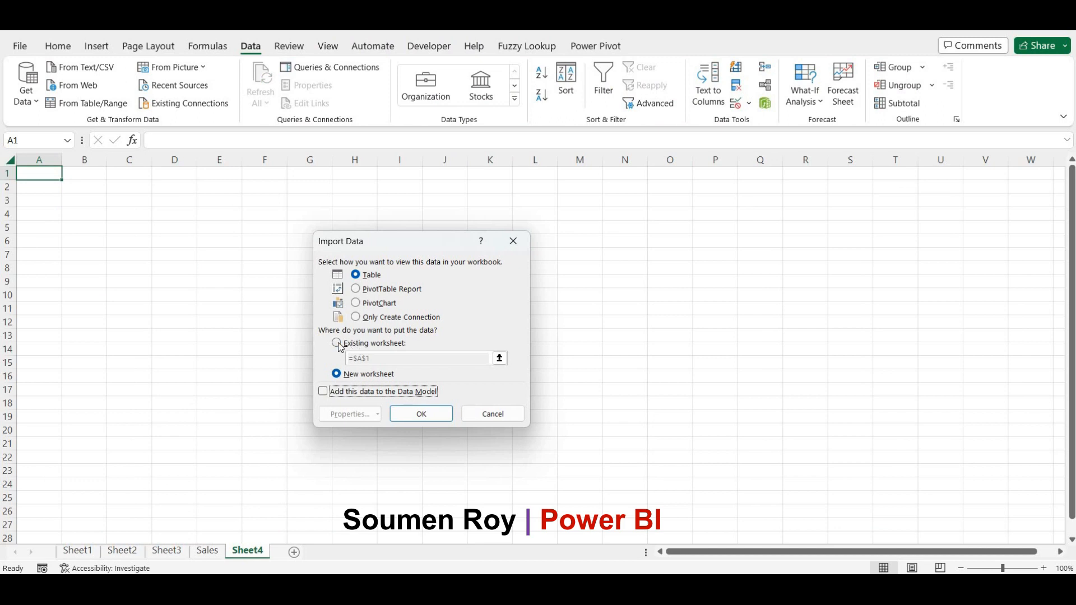
pyautogui.click(423, 413)
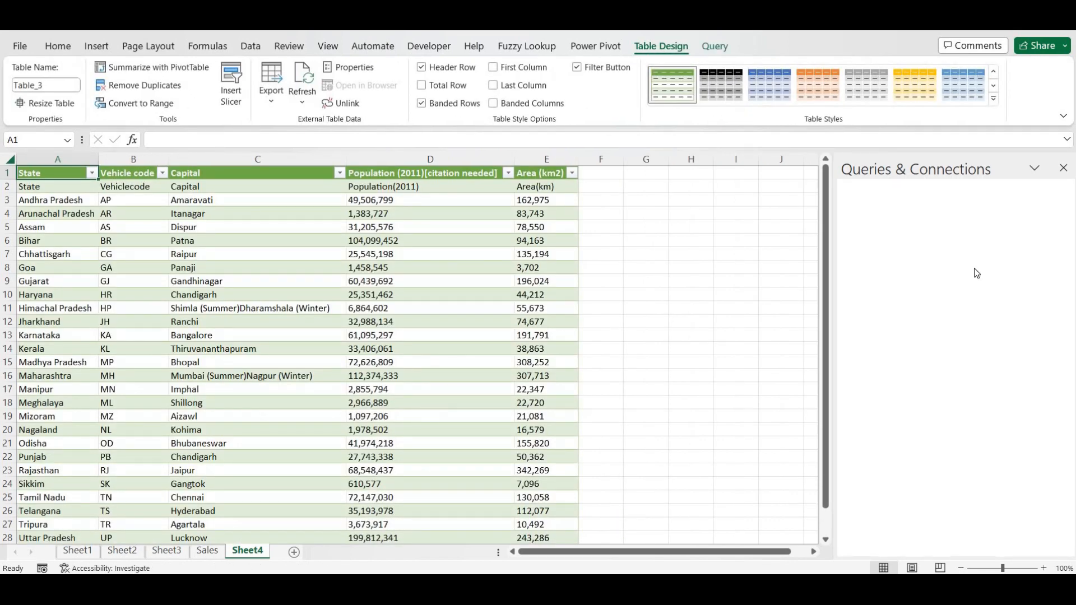
pyautogui.click(1064, 168)
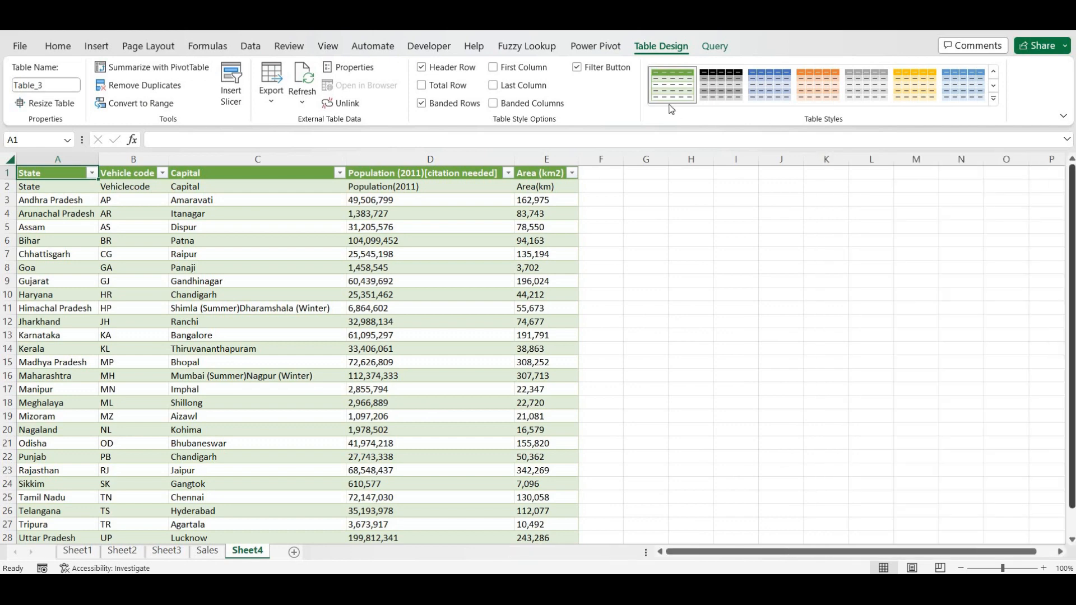
pyautogui.click(252, 47)
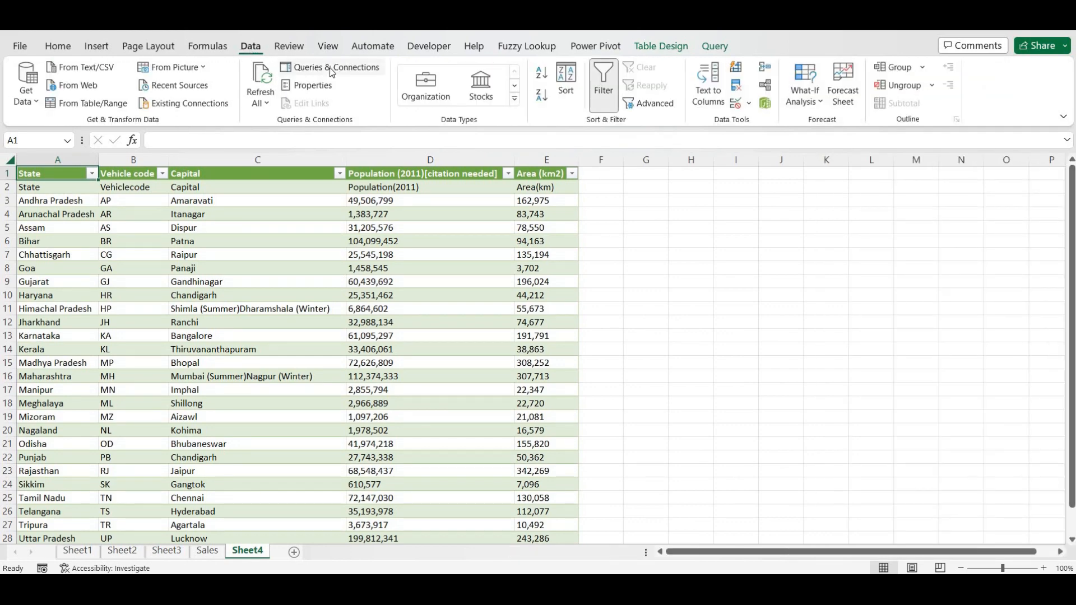
pyautogui.click(331, 69)
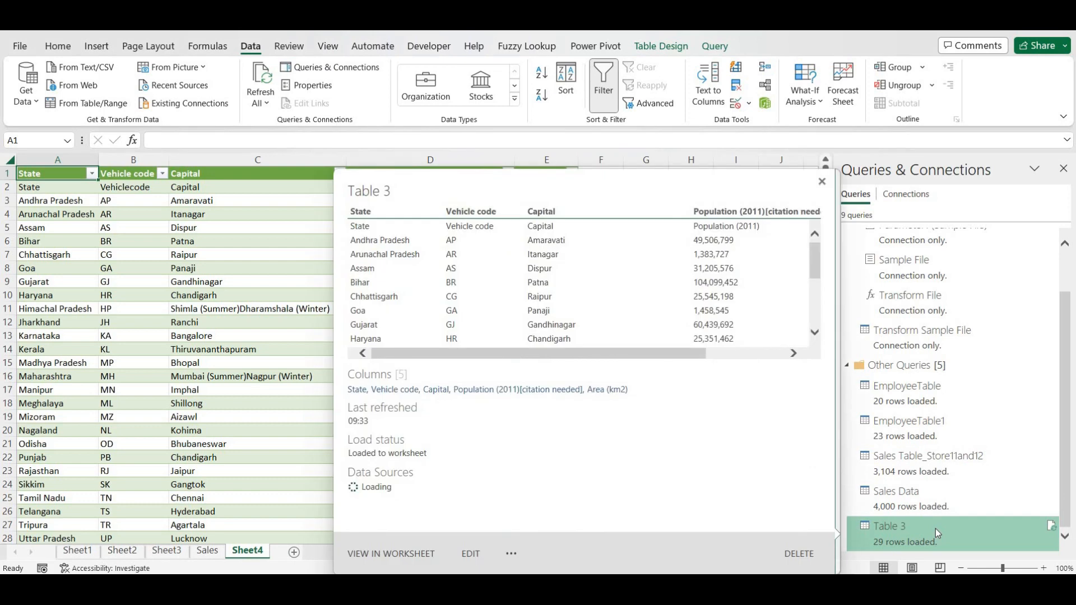
# - Rename the Table 3 query to India_VehicleCode_Capital in Query Settings and Close & Load it
pyautogui.doubleClick(936, 529)
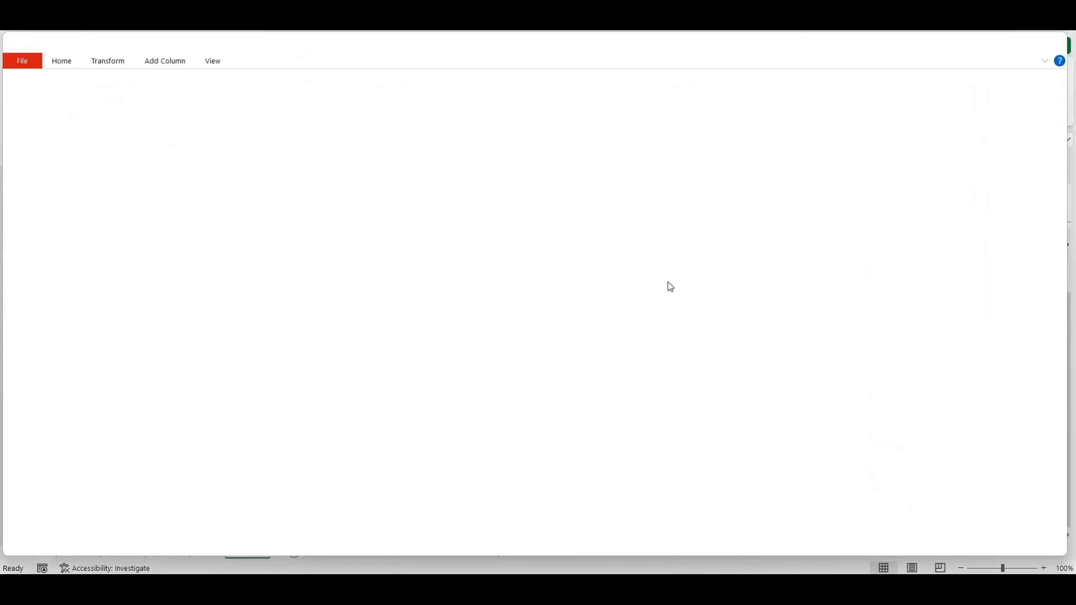
pyautogui.click(933, 145)
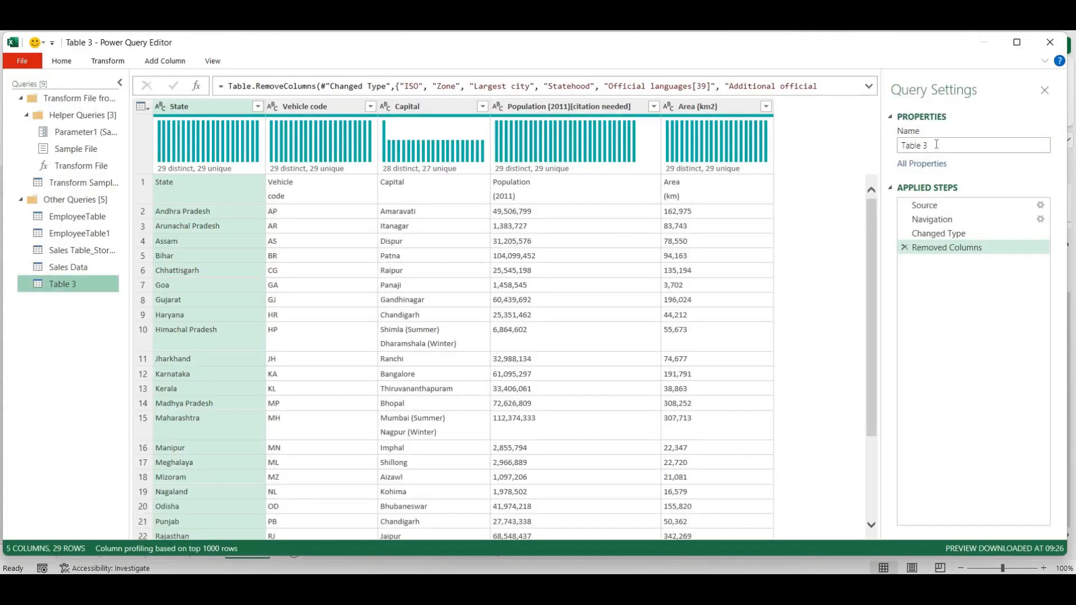
pyautogui.moveTo(933, 145); pyautogui.dragTo(872, 150)
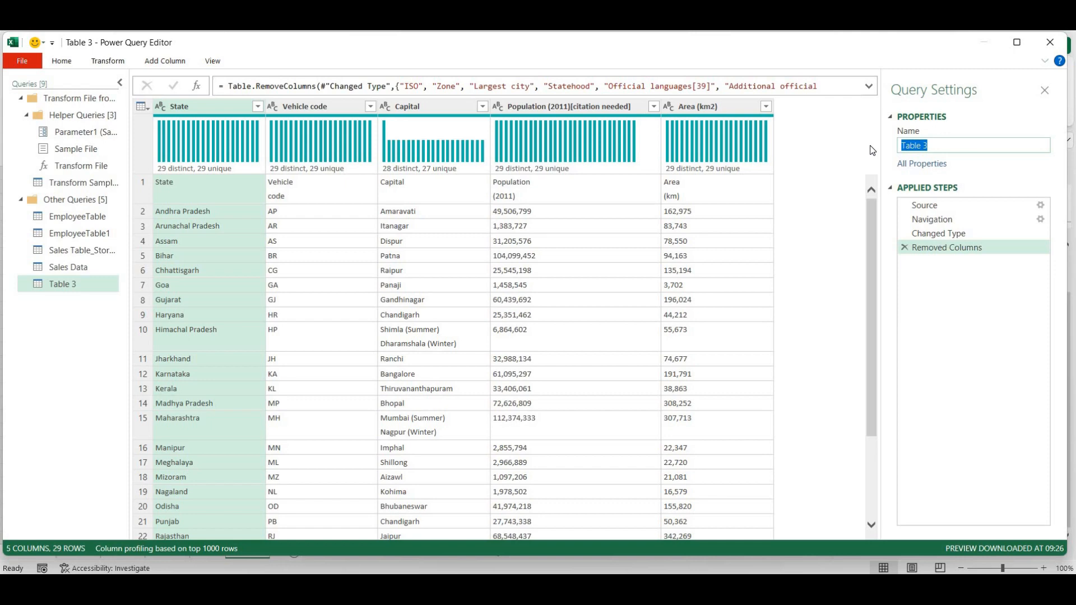
pyautogui.write('India_Vehicle')
pyautogui.write('Code_Capit')
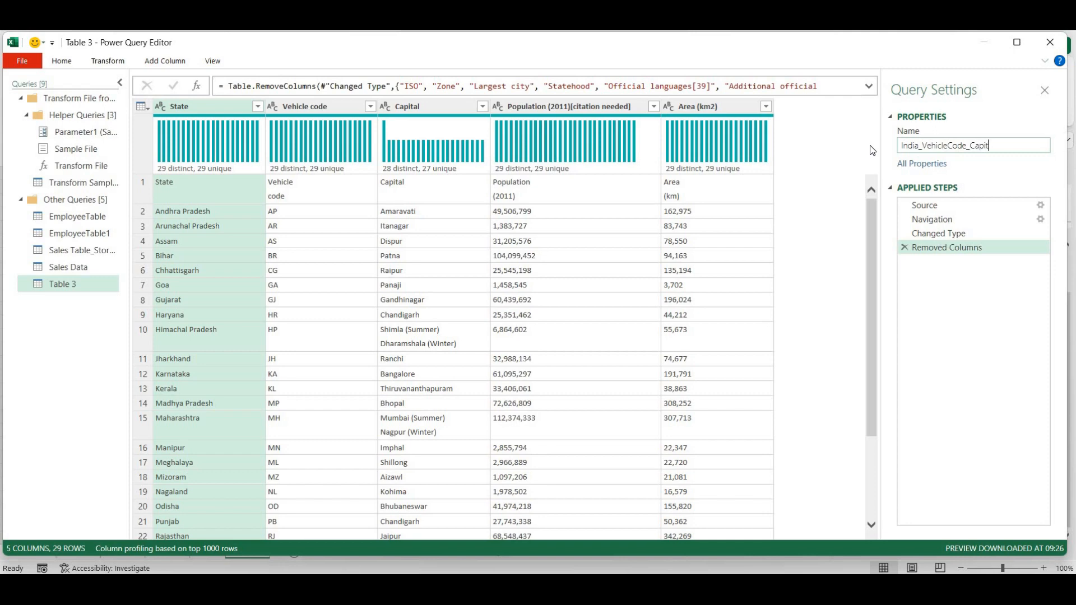
pyautogui.write('al')
pyautogui.press('Return')
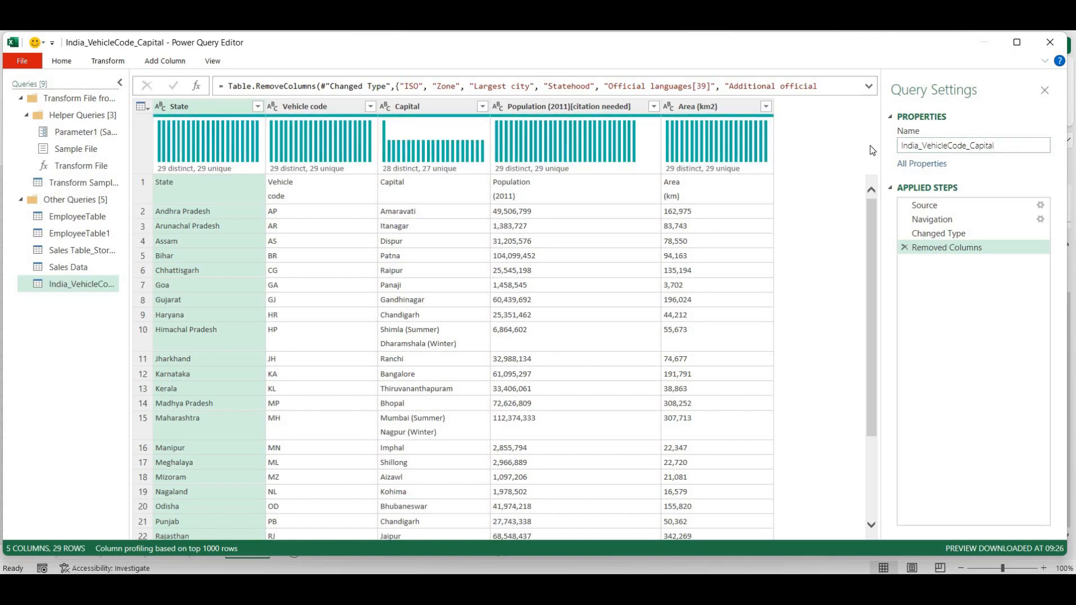
pyautogui.click(59, 62)
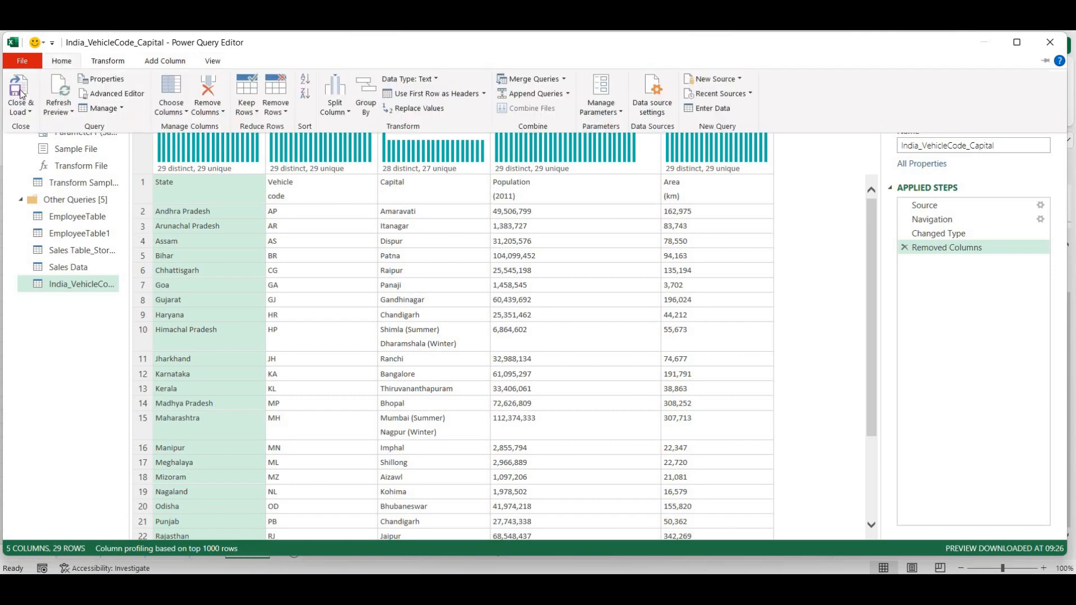
pyautogui.click(18, 88)
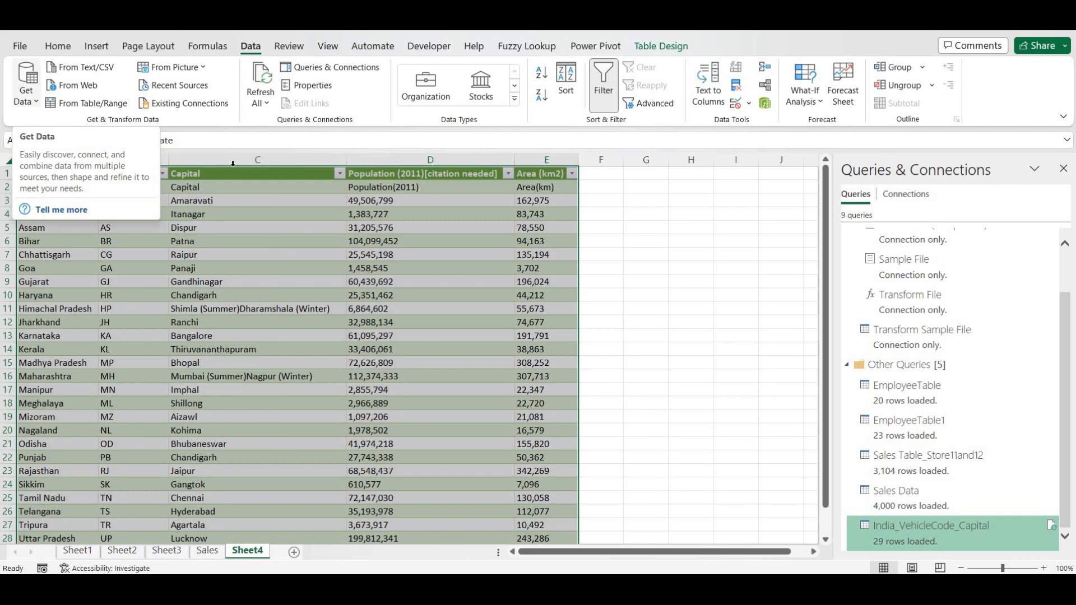
# - Close the queries pane, check the state names in column A, then switch to the Wikipedia page
pyautogui.click(1063, 169)
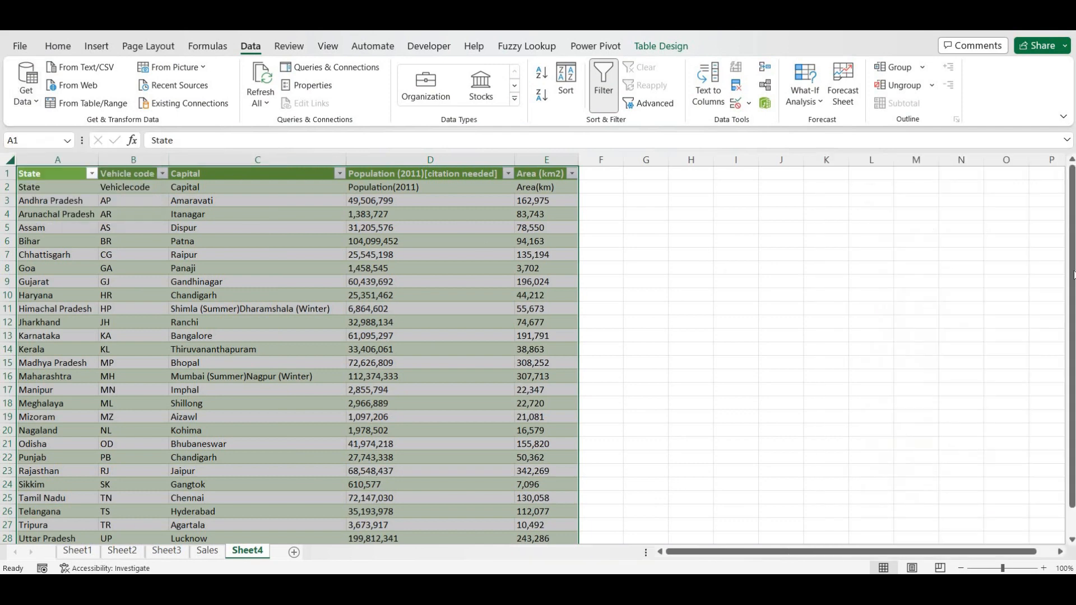
pyautogui.moveTo(1073, 322); pyautogui.dragTo(1072, 346)
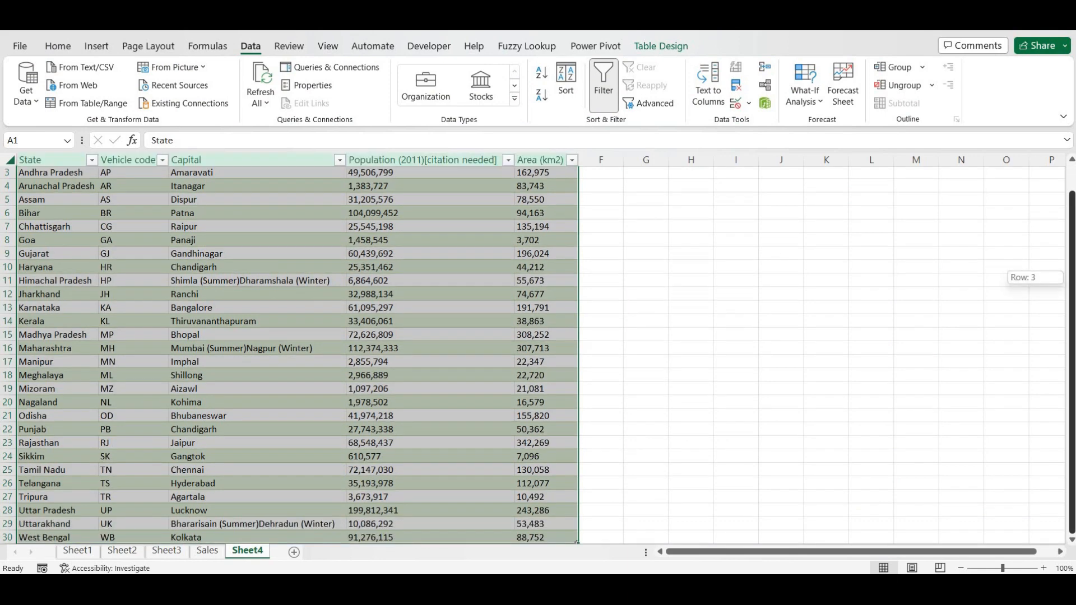
pyautogui.moveTo(1072, 266); pyautogui.dragTo(1072, 255)
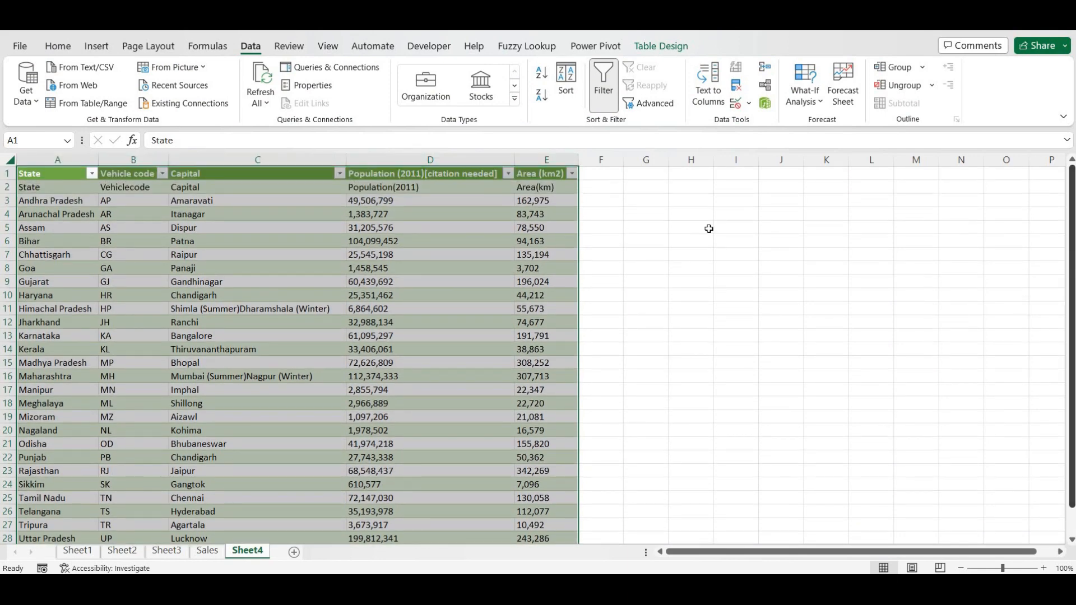
pyautogui.click(59, 187)
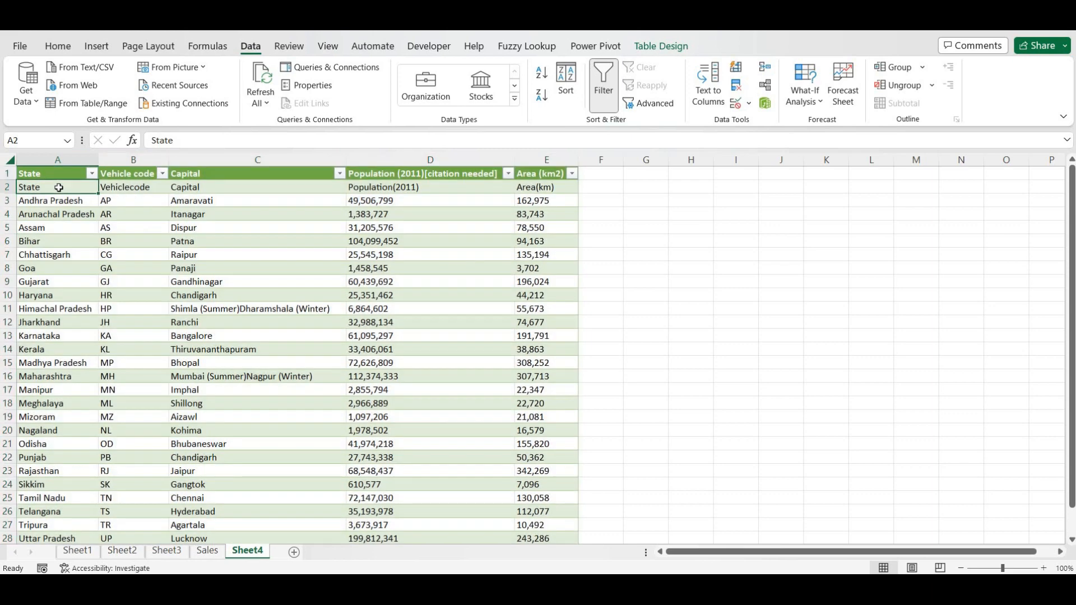
pyautogui.press('Down')
pyautogui.press('Down')
pyautogui.press('Down')
pyautogui.press('Down')
pyautogui.press('Down')
pyautogui.press('Down')
pyautogui.press('Down')
pyautogui.press('Down')
pyautogui.press('Down')
pyautogui.press('Down')
pyautogui.press('Down')
pyautogui.press('Down')
pyautogui.press('Down')
pyautogui.press('Down')
pyautogui.press('Down')
pyautogui.press('Down')
pyautogui.press('Down')
pyautogui.press('Down')
pyautogui.press('Down')
pyautogui.press('Down')
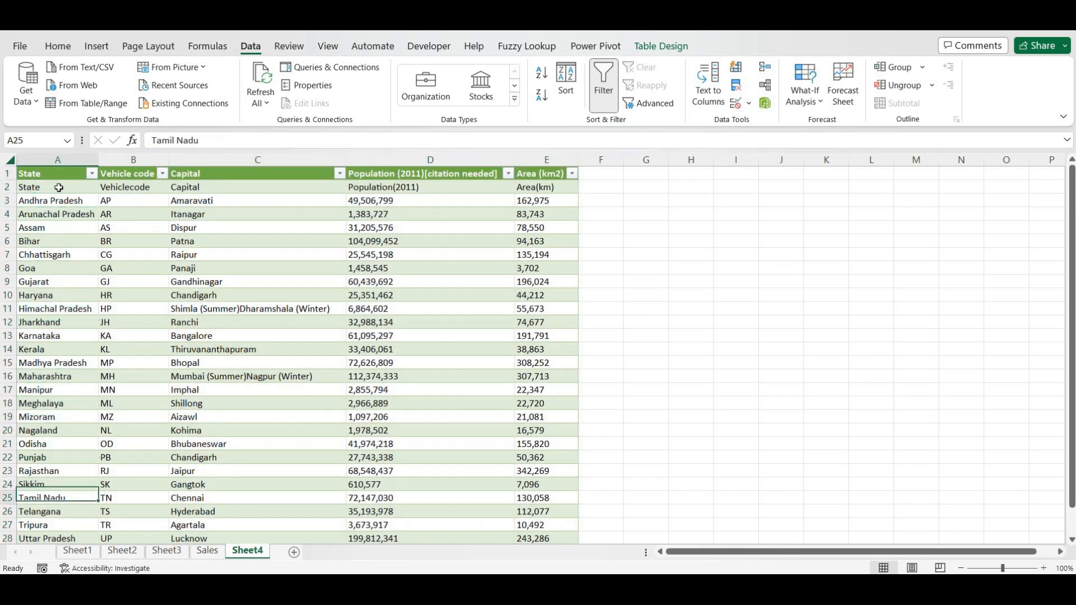
pyautogui.press('Down')
pyautogui.press('Down')
pyautogui.press('Down')
pyautogui.press('Up')
pyautogui.press('Up')
pyautogui.press('Up')
pyautogui.press('Up')
pyautogui.press('Up')
pyautogui.press('Up')
pyautogui.press('Up')
pyautogui.press('Up')
pyautogui.press('Up')
pyautogui.press('Up')
pyautogui.press('Up')
pyautogui.press('Up')
pyautogui.press('Up')
pyautogui.press('Up')
pyautogui.press('Up')
pyautogui.press('Up')
pyautogui.press('Up')
pyautogui.press('Up')
pyautogui.press('Up')
pyautogui.press('Up')
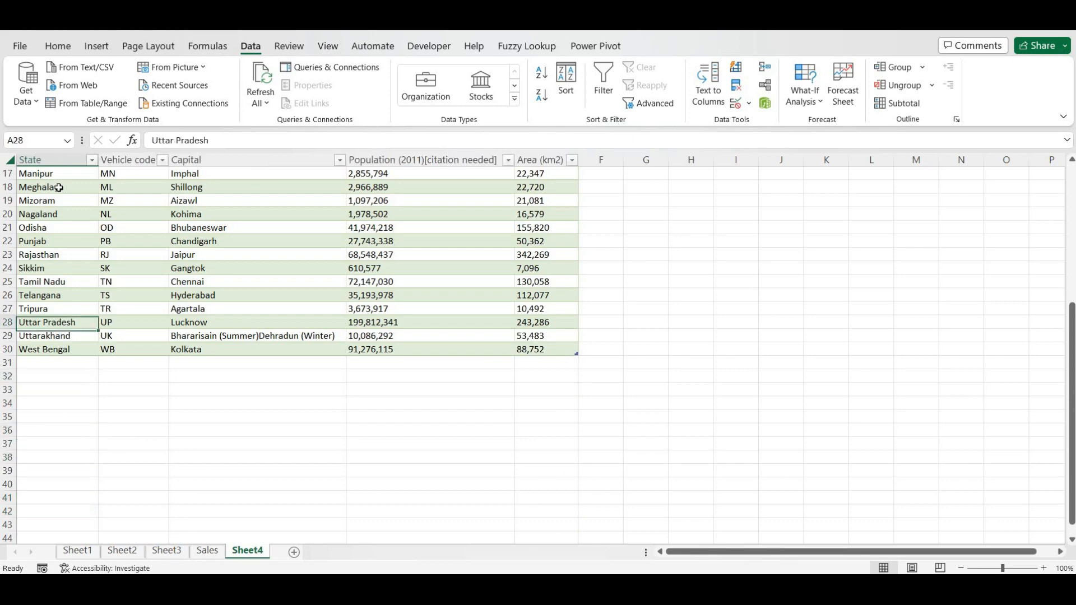
pyautogui.press('Up')
pyautogui.press('Up')
pyautogui.press('Up')
pyautogui.press('Up')
pyautogui.press('Up')
pyautogui.press('Up')
pyautogui.press('Up')
pyautogui.press('Up')
pyautogui.press('Up')
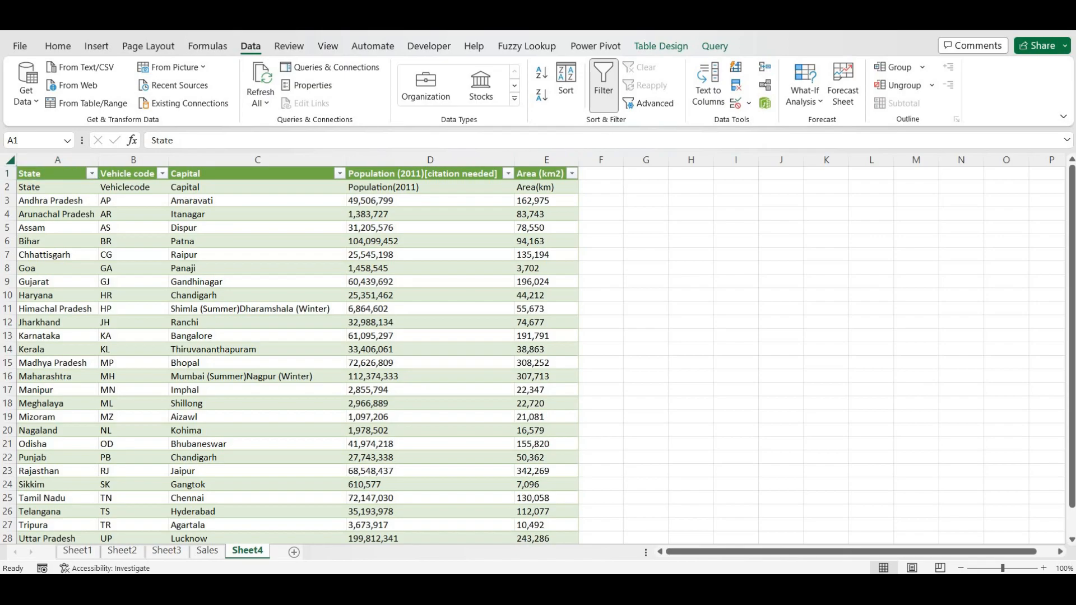
pyautogui.hotkey('alt', 'Tab')
# - Scroll down the Wikipedia page to the States table, then return to the Excel workbook
pyautogui.click(493, 170)
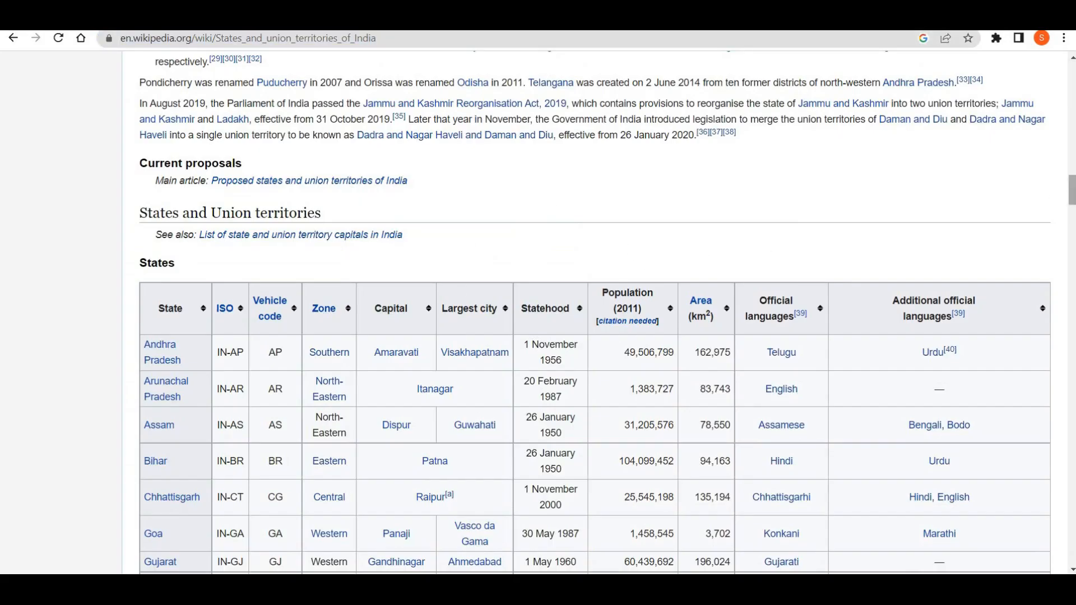
pyautogui.scroll(-3, 964, 191)
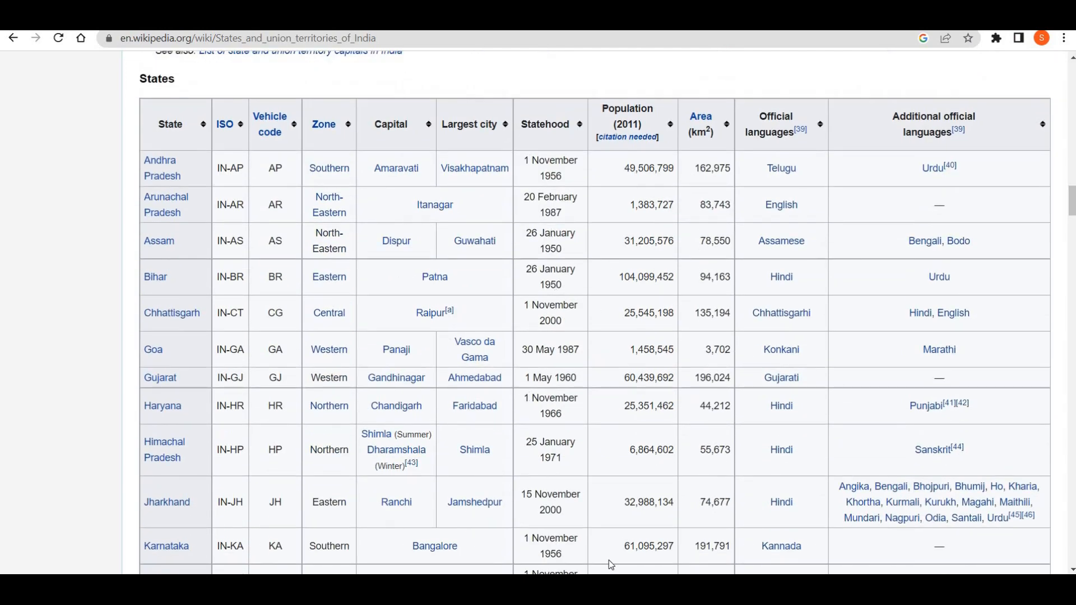
pyautogui.hotkey('alt', 'Tab')
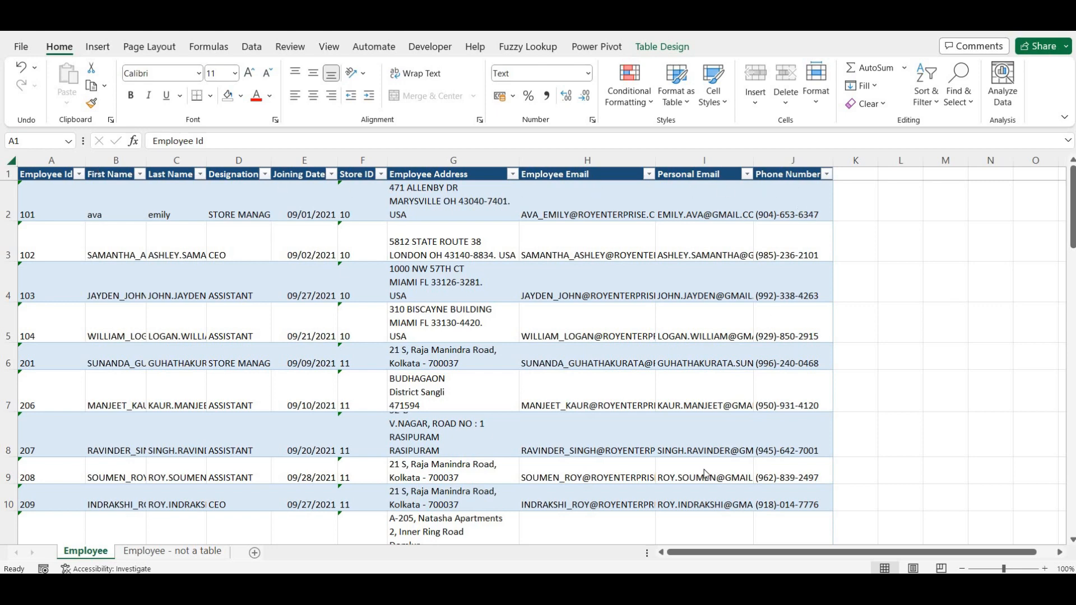
# - Select a cell in the Employee table and check its table name, Table1, under Table Design
pyautogui.scroll(-1, 205, 406)
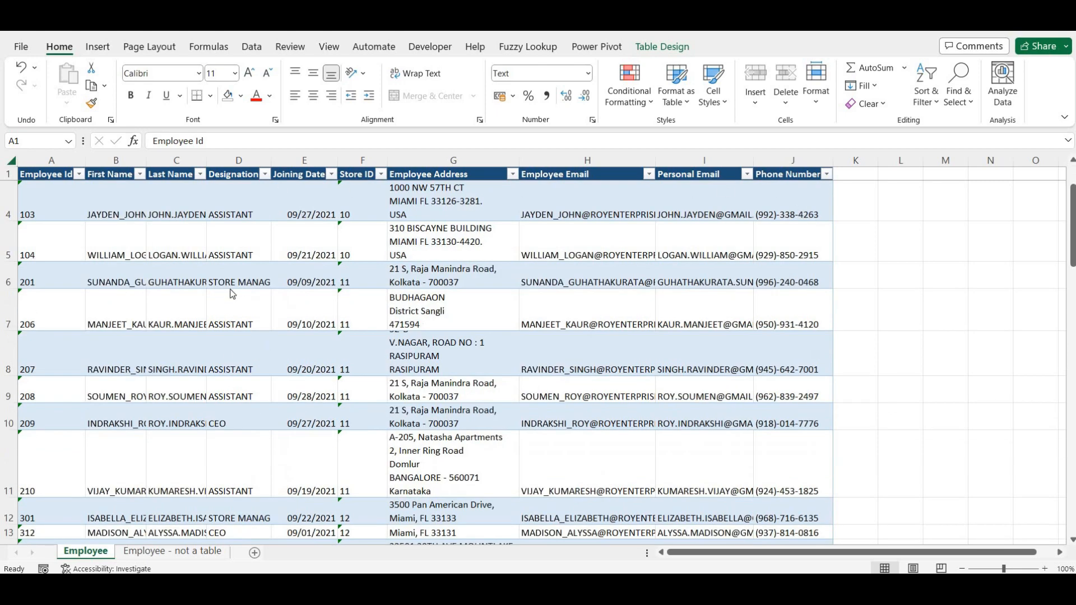
pyautogui.scroll(1, 227, 322)
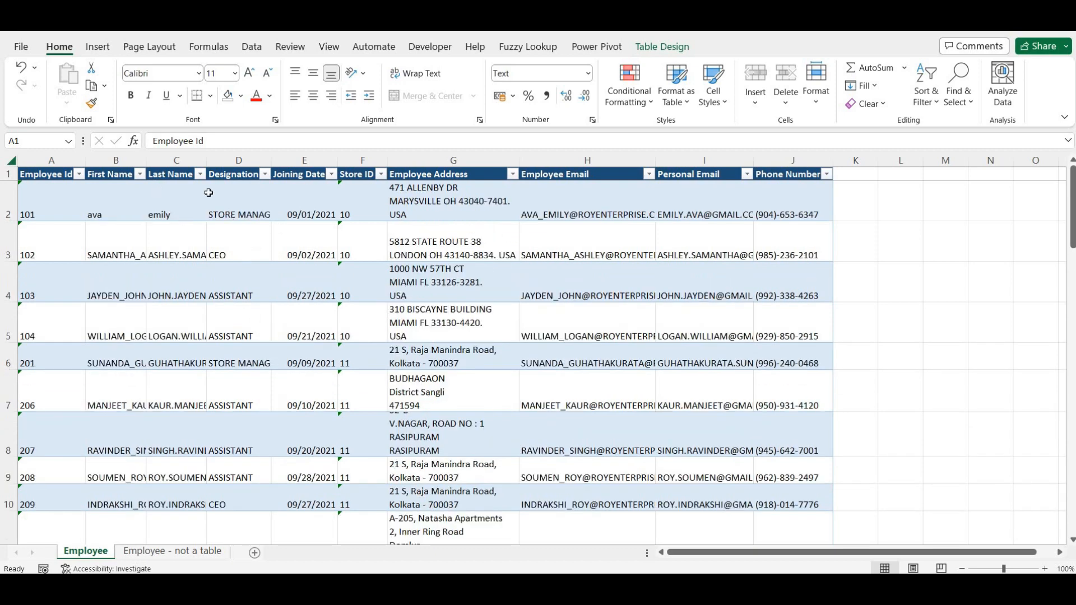
pyautogui.click(174, 208)
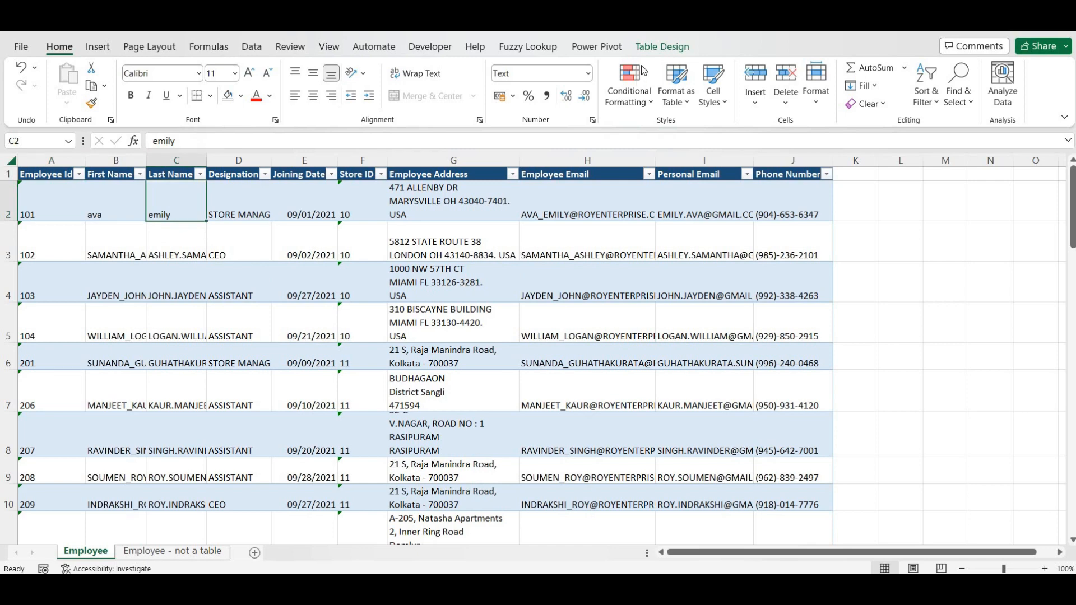
pyautogui.click(647, 46)
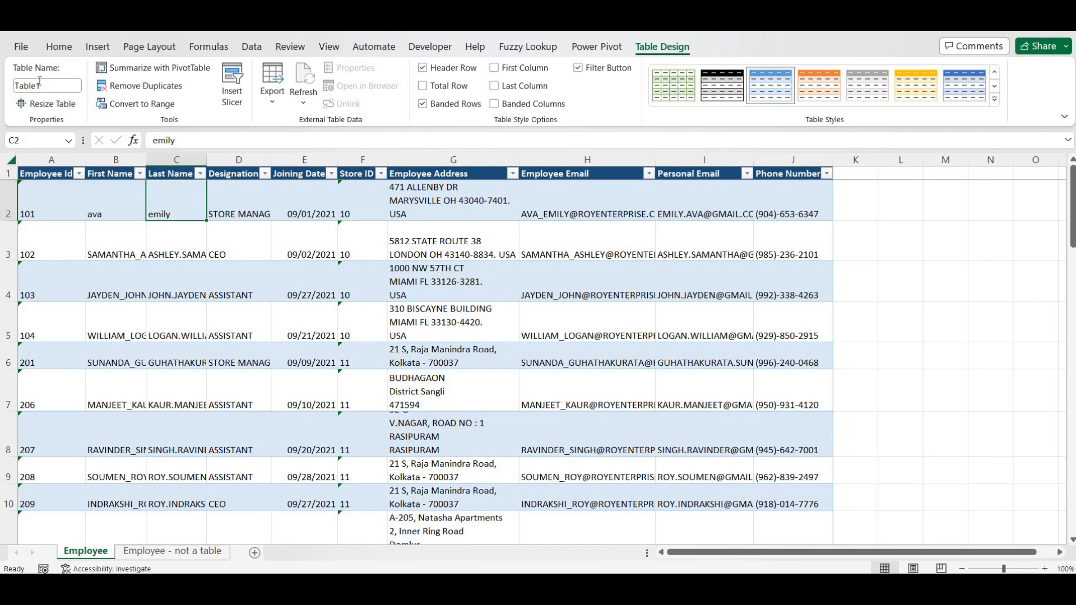
# - Compare the joining date, Store ID and email cells across the two Employee sheets
pyautogui.click(297, 256)
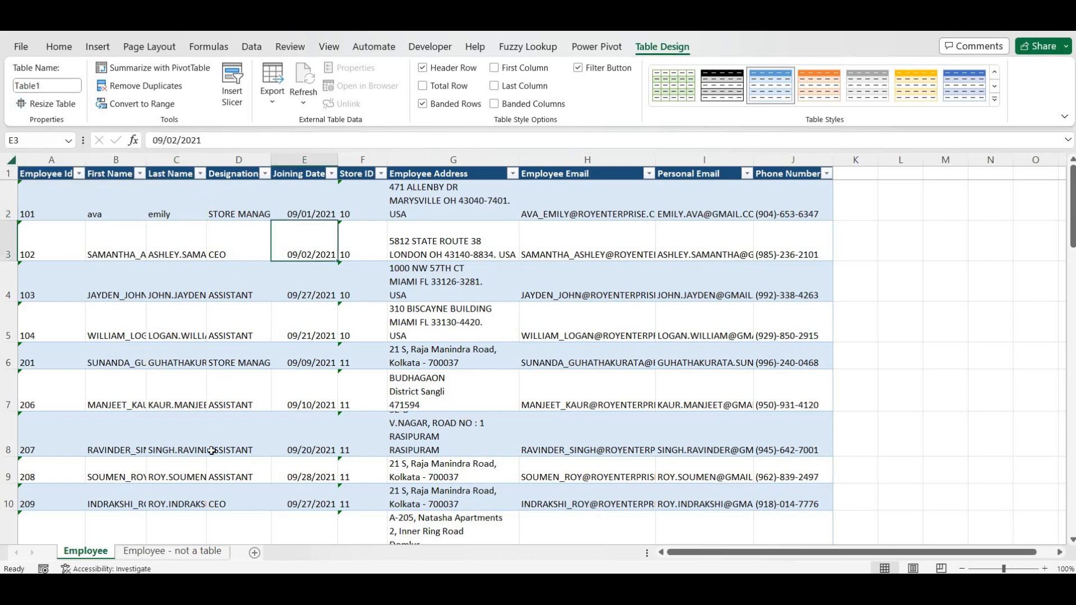
pyautogui.click(168, 552)
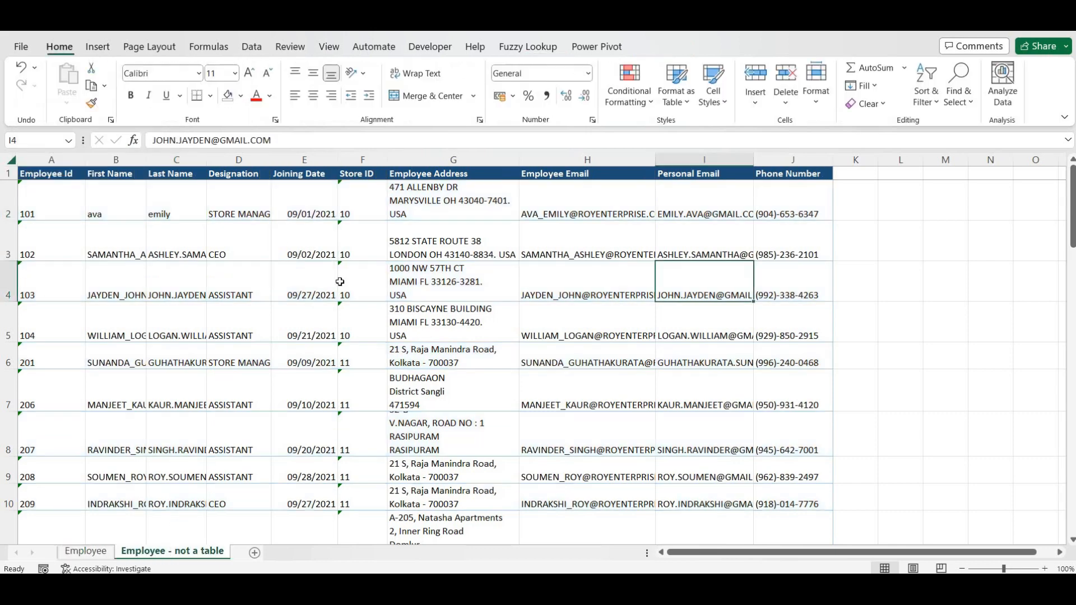
pyautogui.click(354, 277)
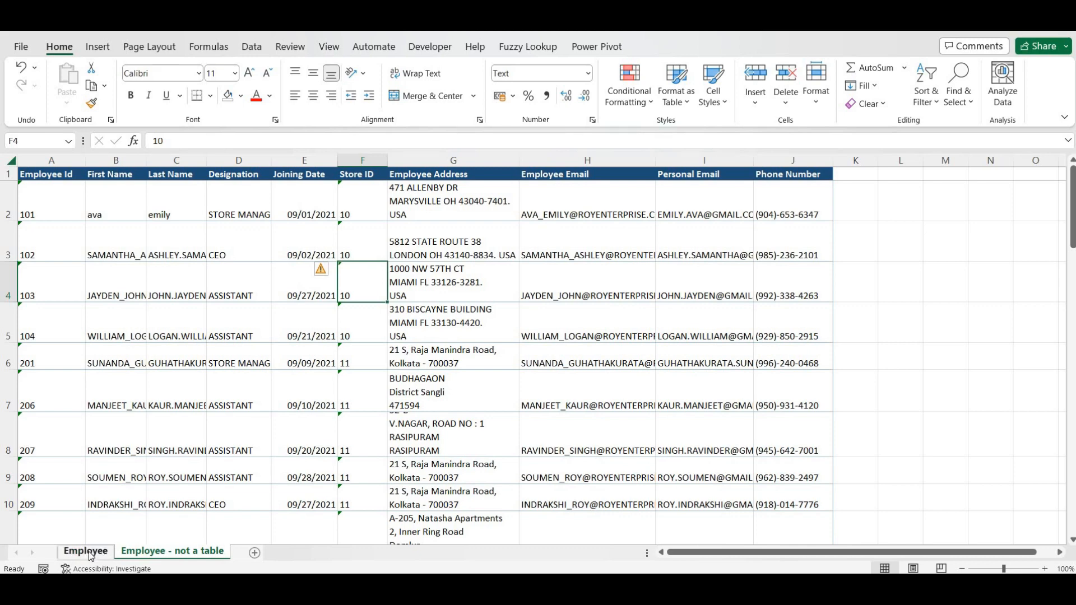
pyautogui.hotkey('ctrl', 'pageup')
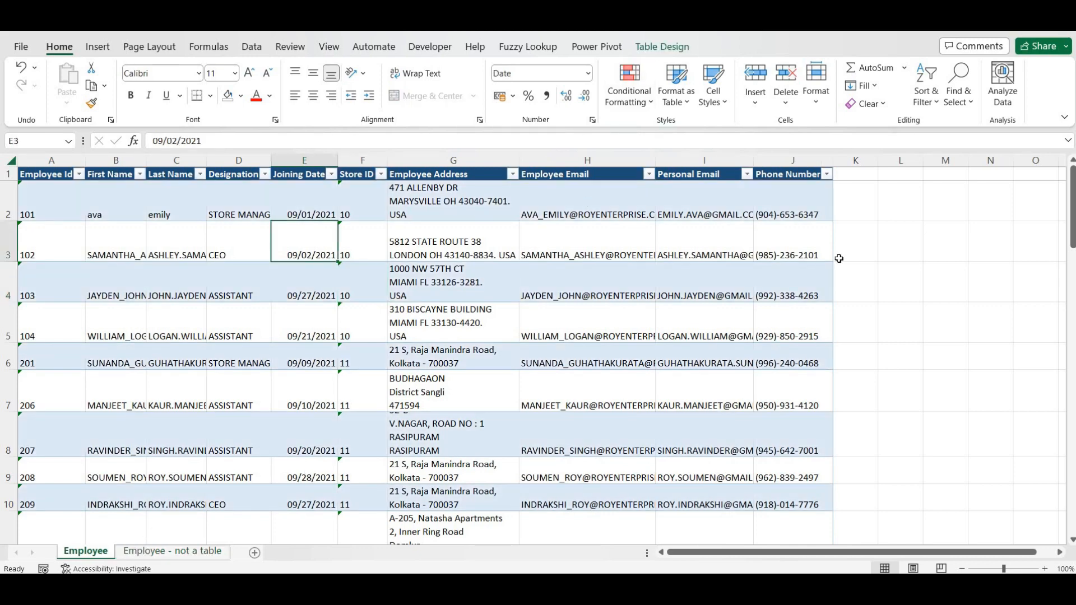
pyautogui.click(931, 255)
pyautogui.click(587, 277)
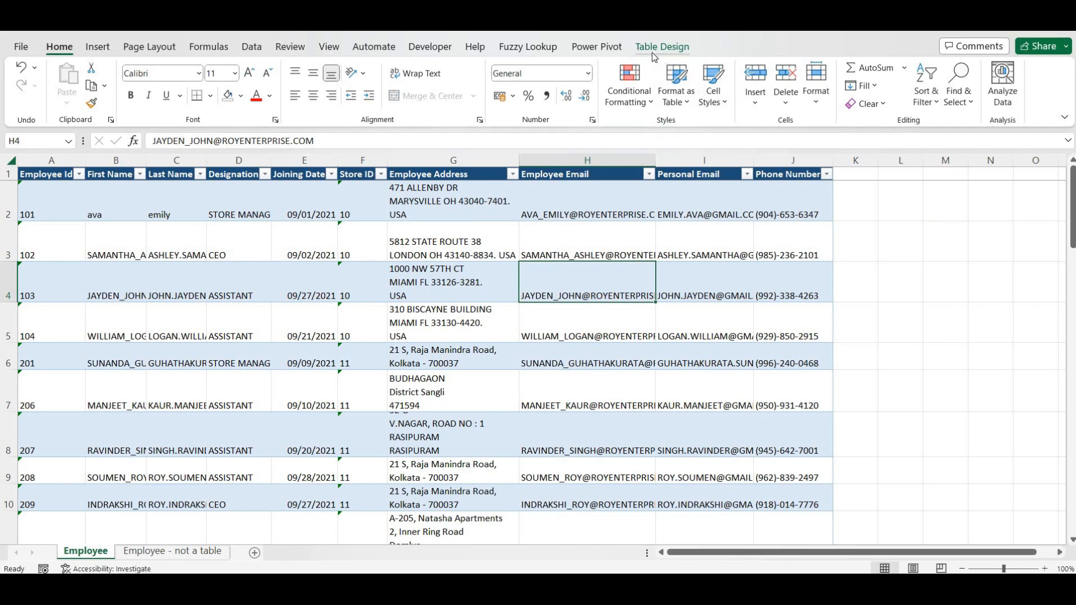
# - On the 'Employee - not a table' sheet, select a data cell and open the Format as Table styles
pyautogui.click(178, 554)
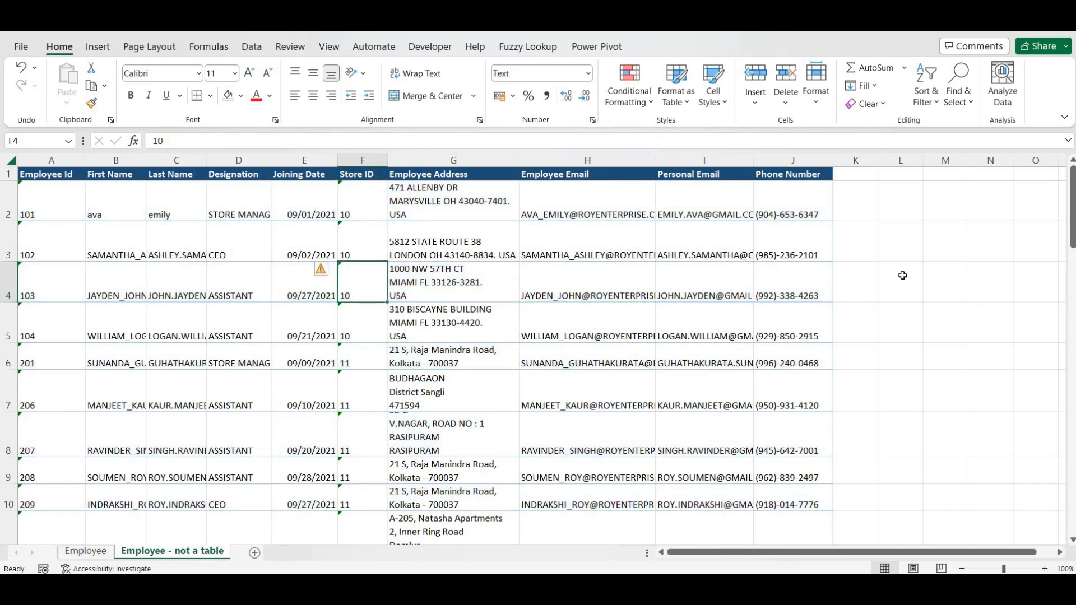
pyautogui.click(619, 309)
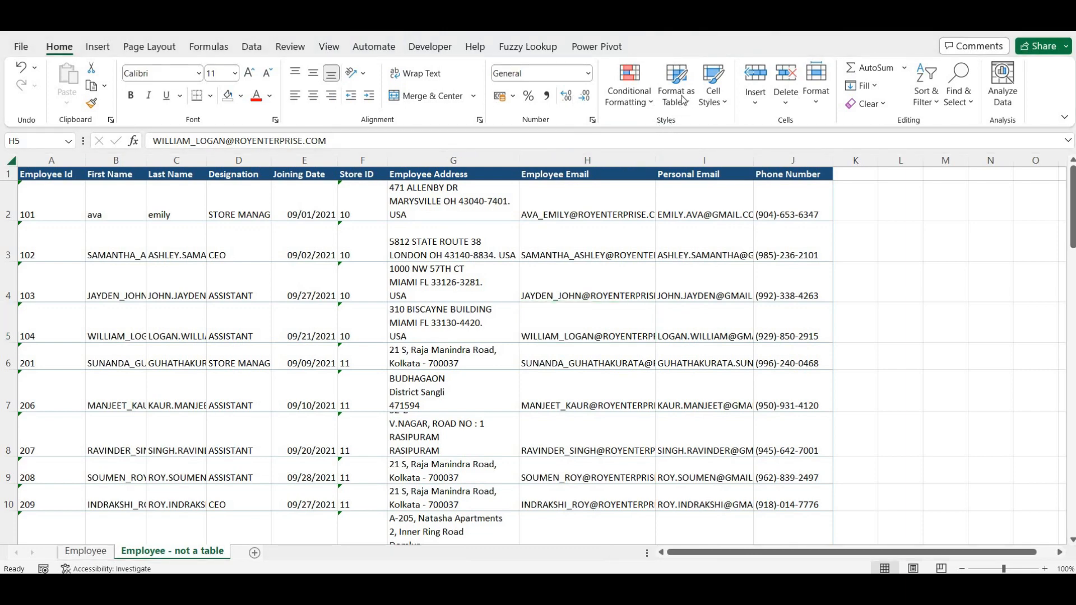
pyautogui.click(684, 108)
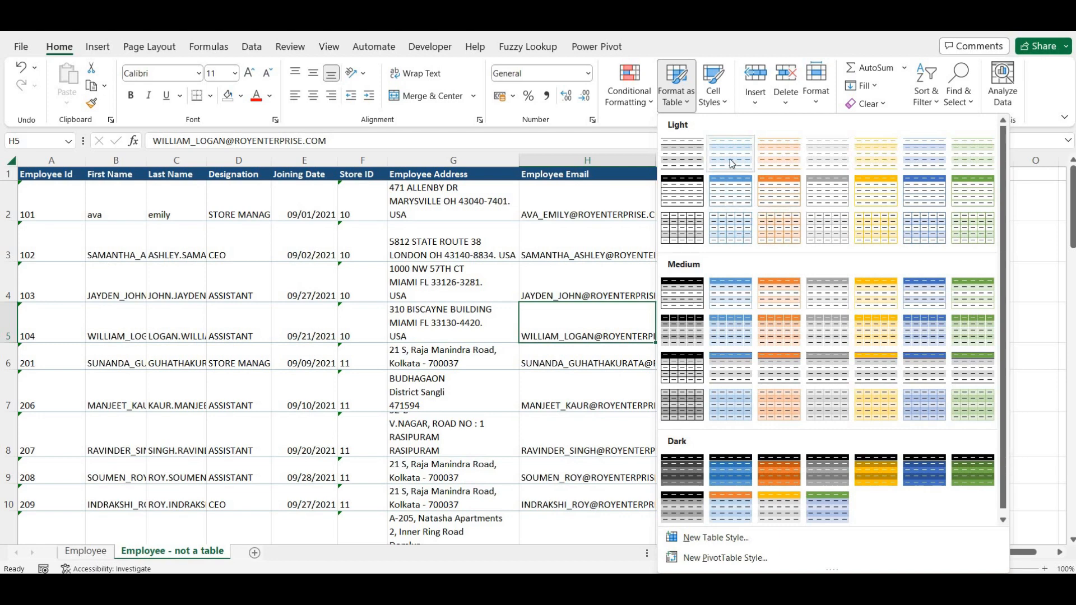
pyautogui.click(732, 193)
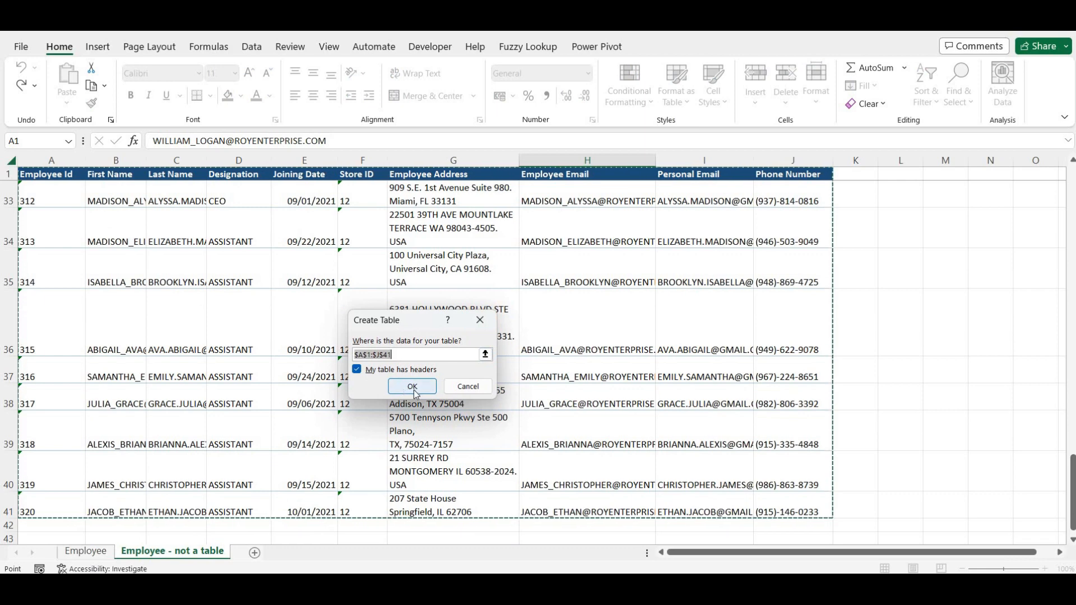
pyautogui.click(413, 387)
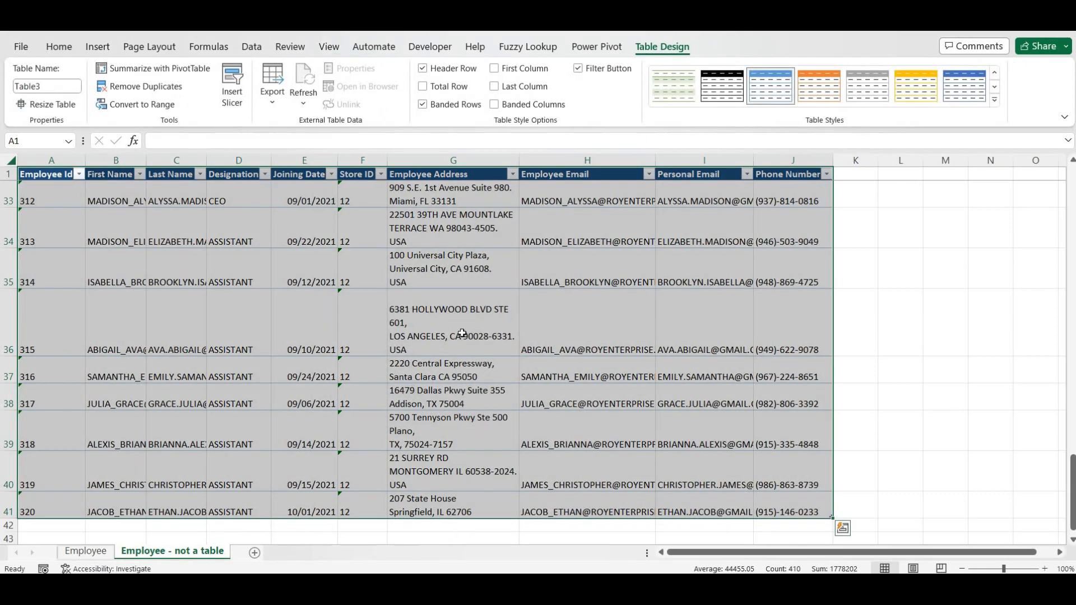
pyautogui.scroll(2, 470, 352)
pyautogui.scroll(10, 470, 352)
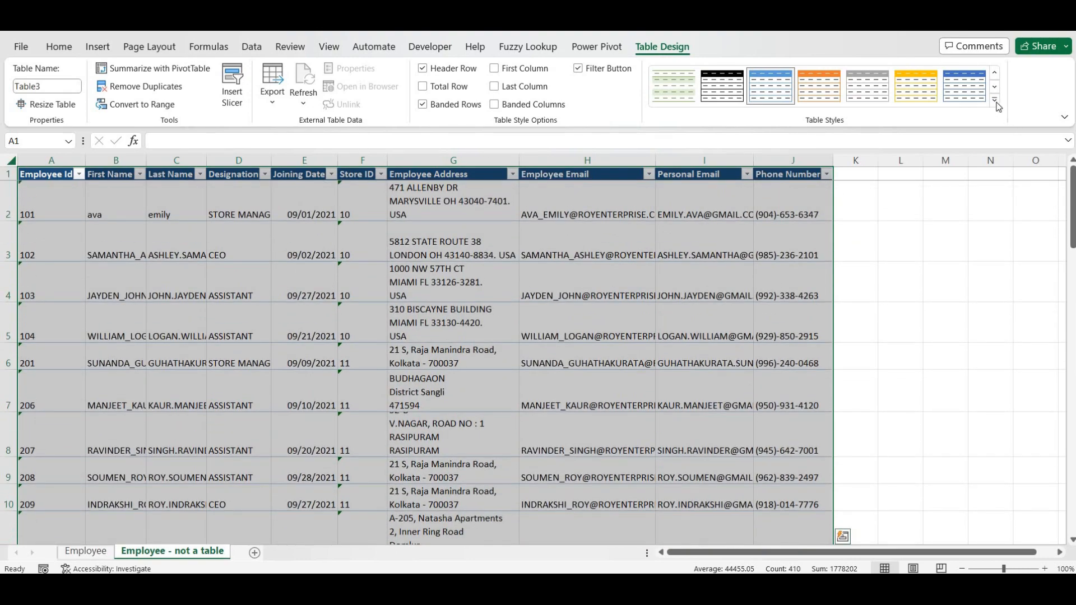
pyautogui.click(996, 101)
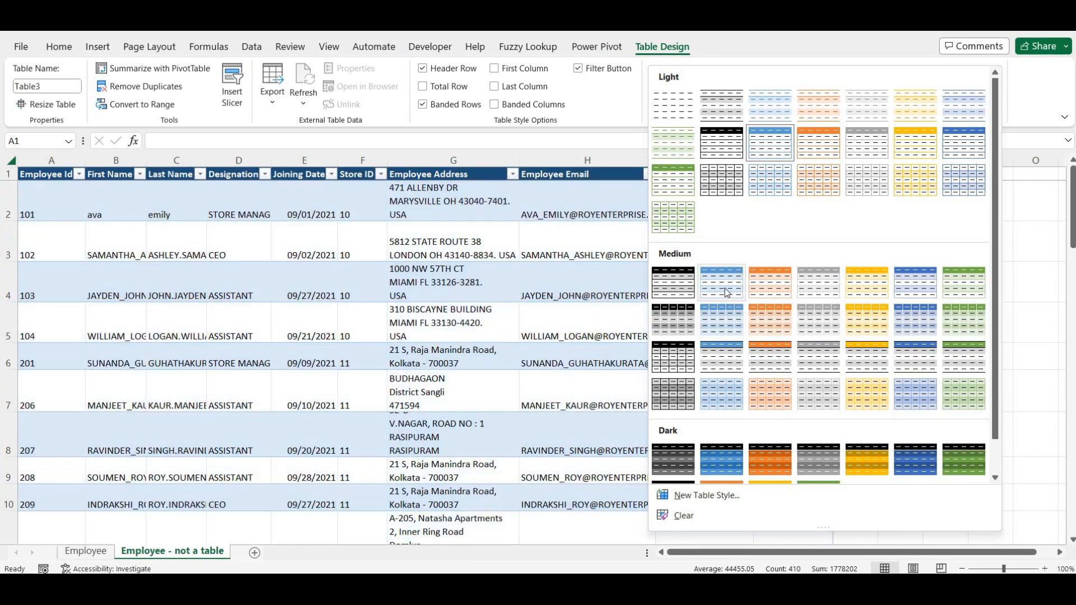
pyautogui.click(727, 292)
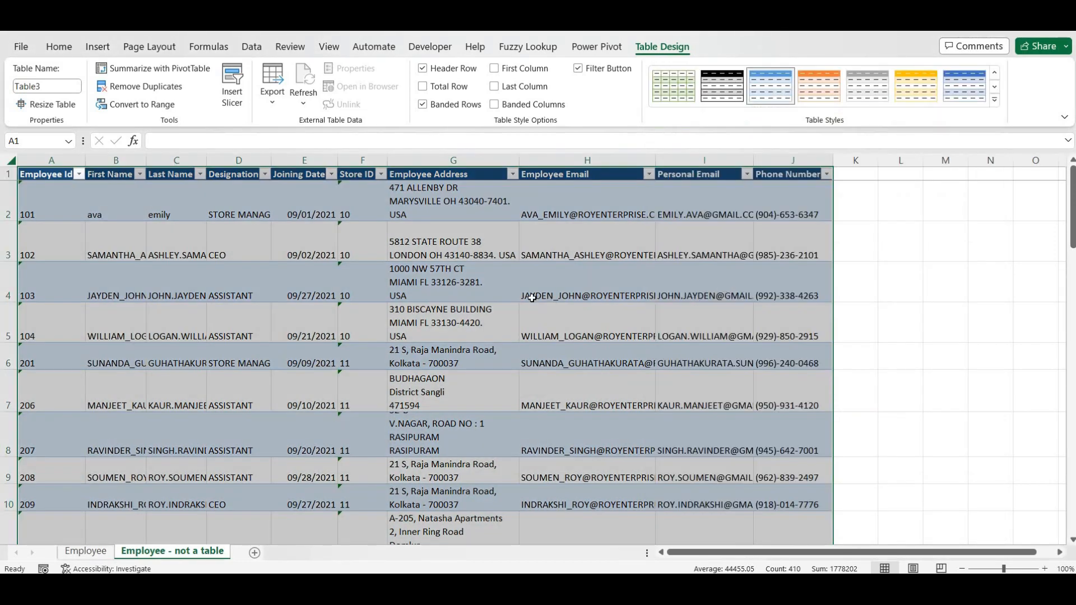
pyautogui.scroll(-3, 478, 398)
pyautogui.scroll(3, 478, 399)
pyautogui.hotkey('ctrl', 'z')
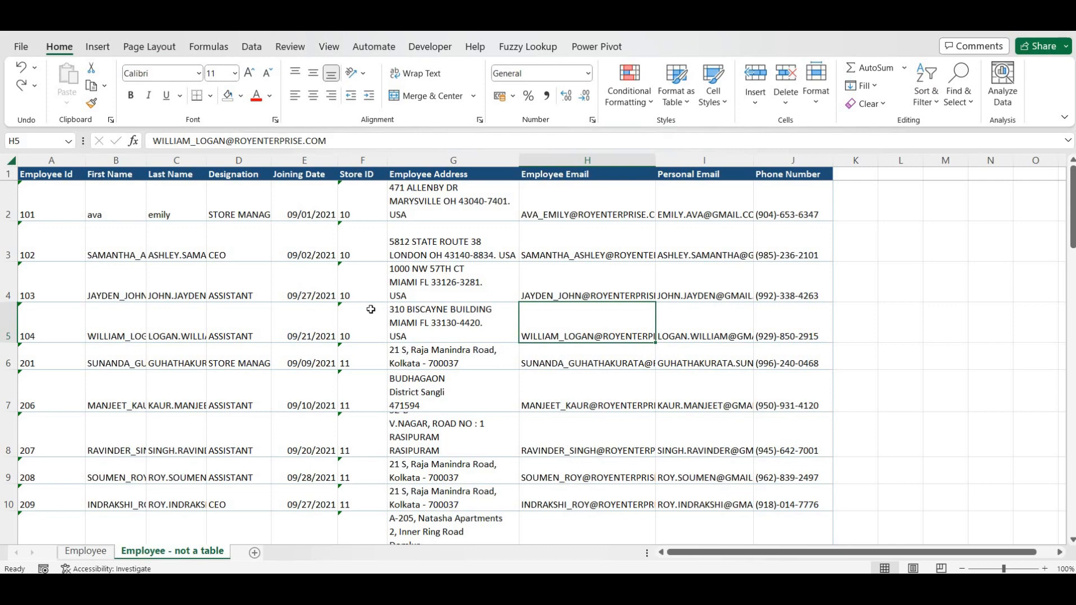
pyautogui.hotkey('ctrl', 't')
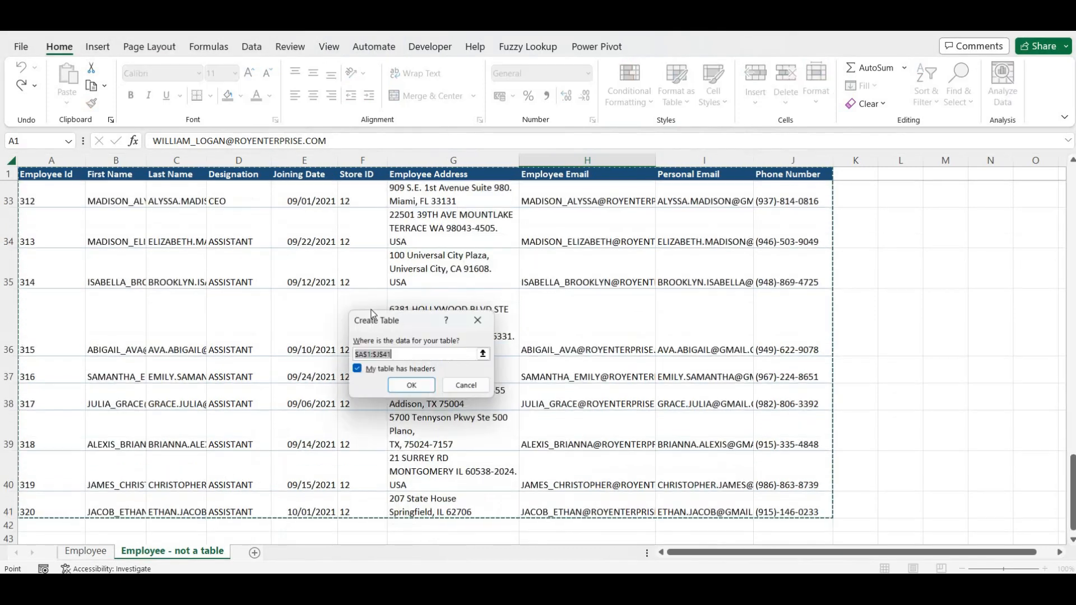
pyautogui.click(357, 370)
pyautogui.click(357, 370)
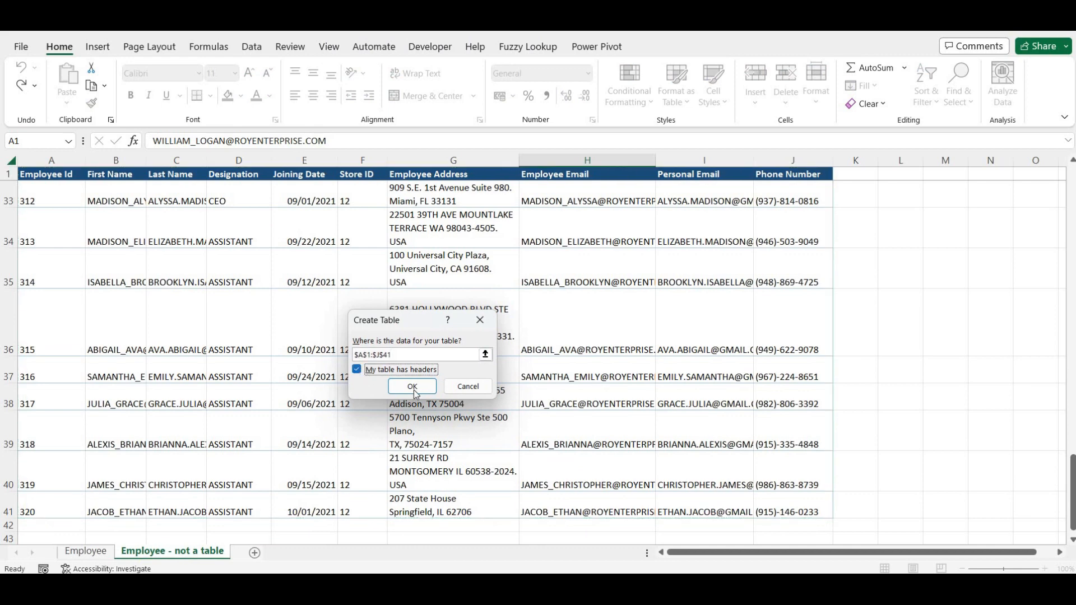
pyautogui.click(413, 386)
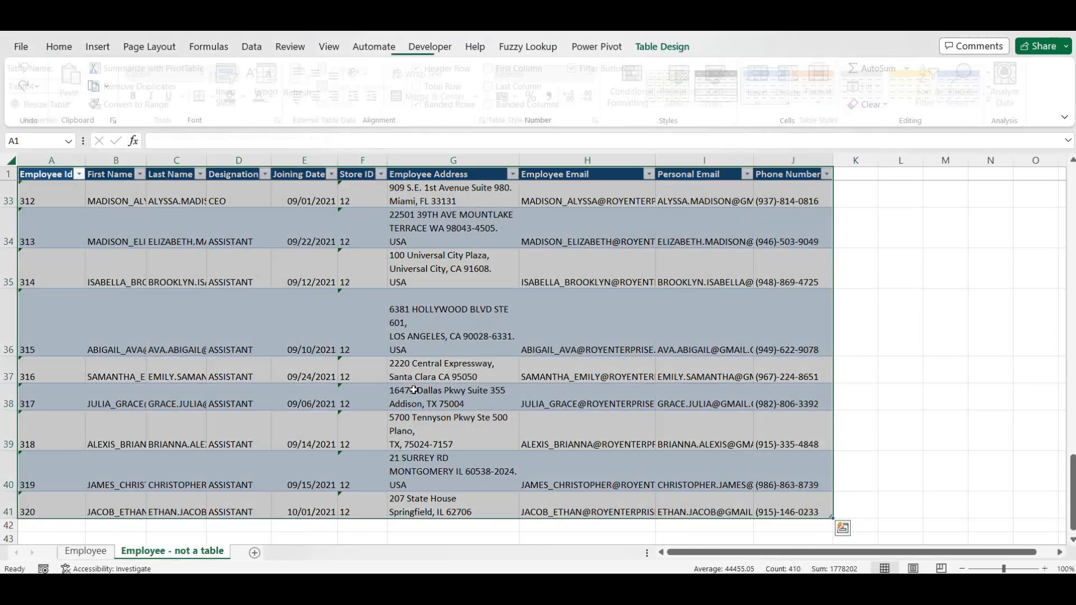
pyautogui.scroll(1, 394, 374)
pyautogui.scroll(10, 394, 375)
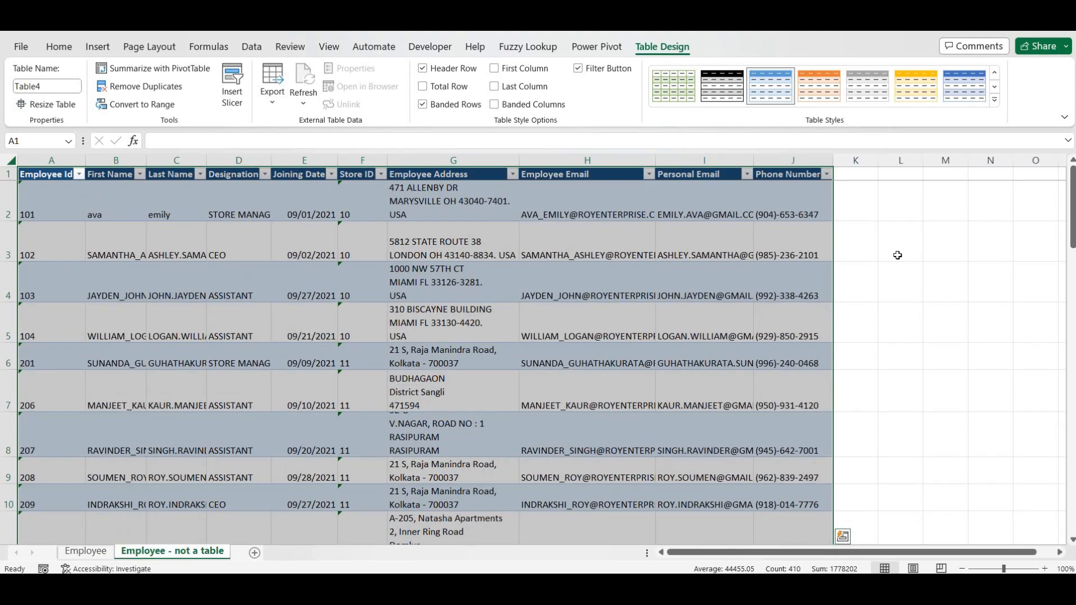
pyautogui.click(899, 255)
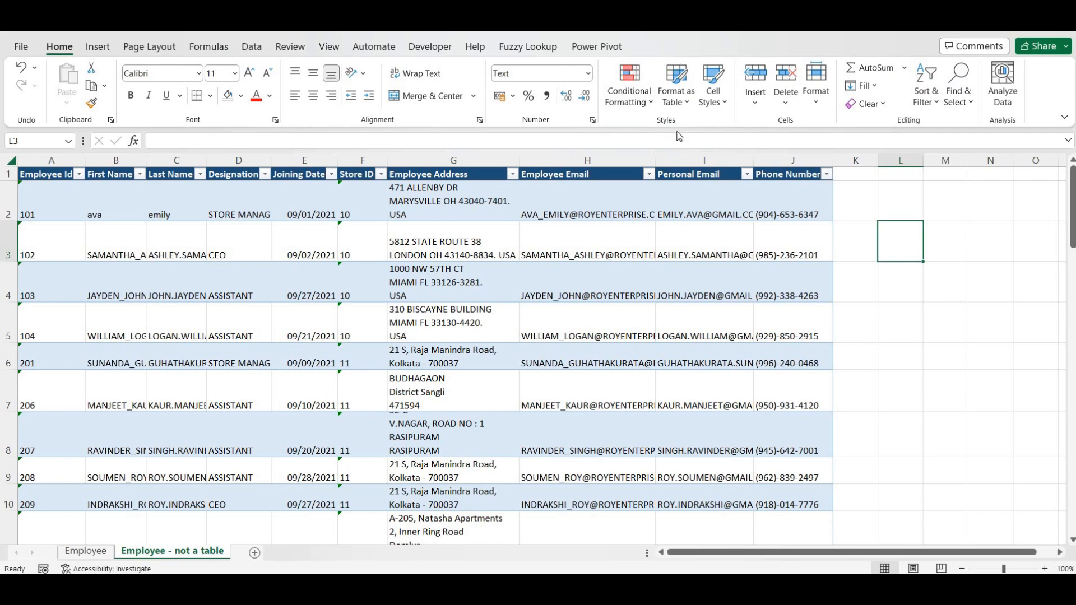
pyautogui.click(661, 248)
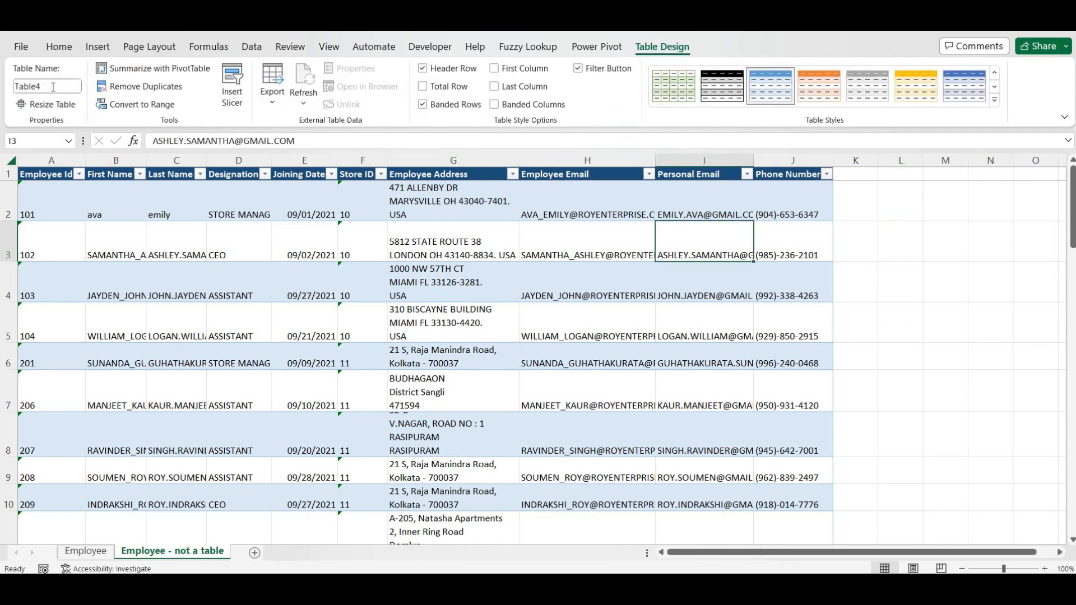
pyautogui.scroll(-2, 441, 362)
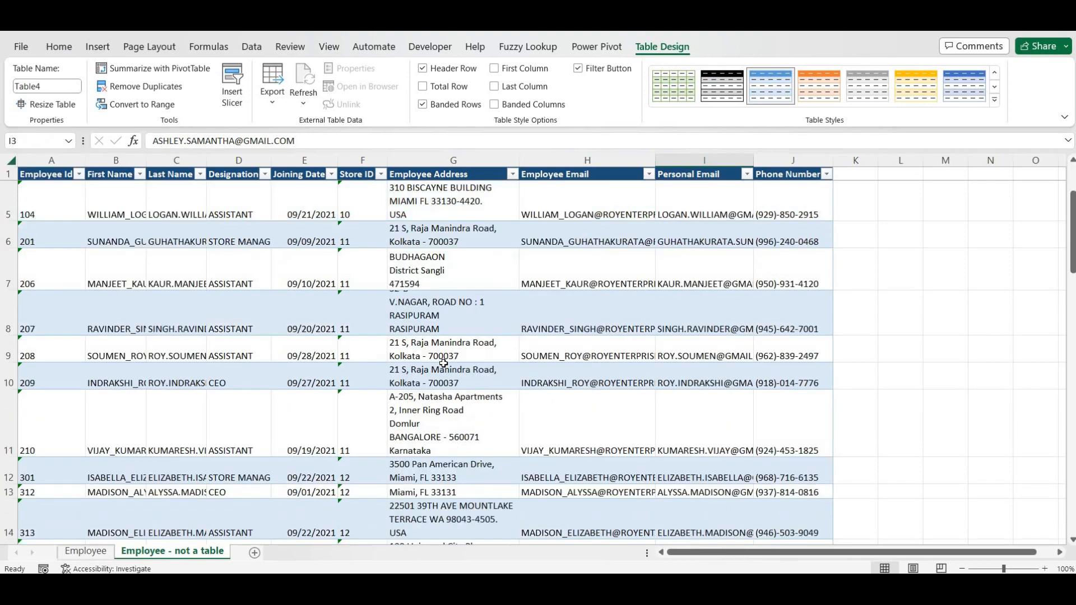
pyautogui.scroll(2, 441, 361)
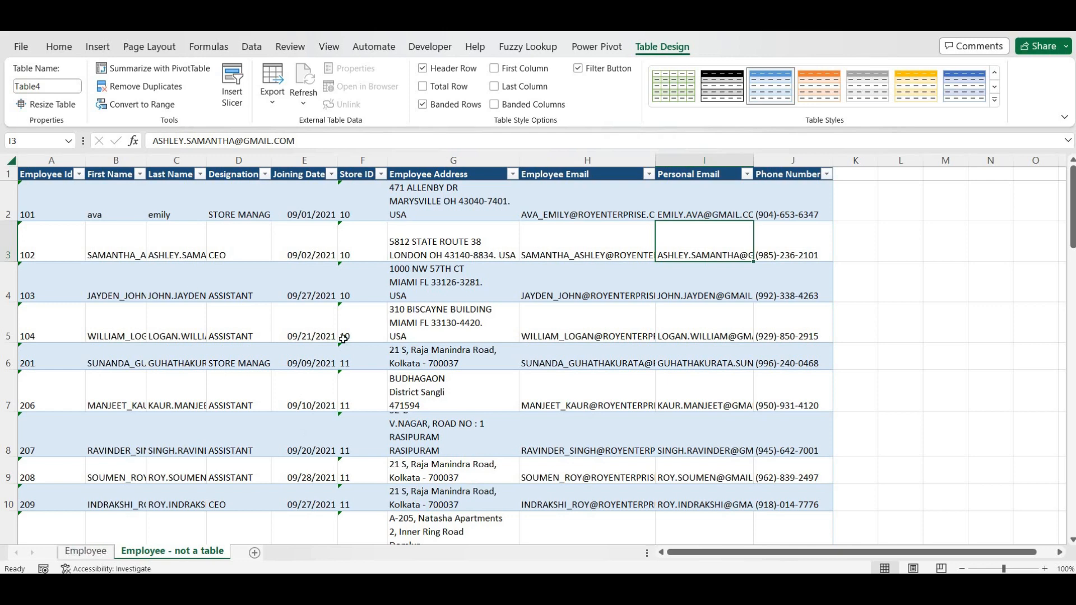
pyautogui.hotkey('ctrl', 'z')
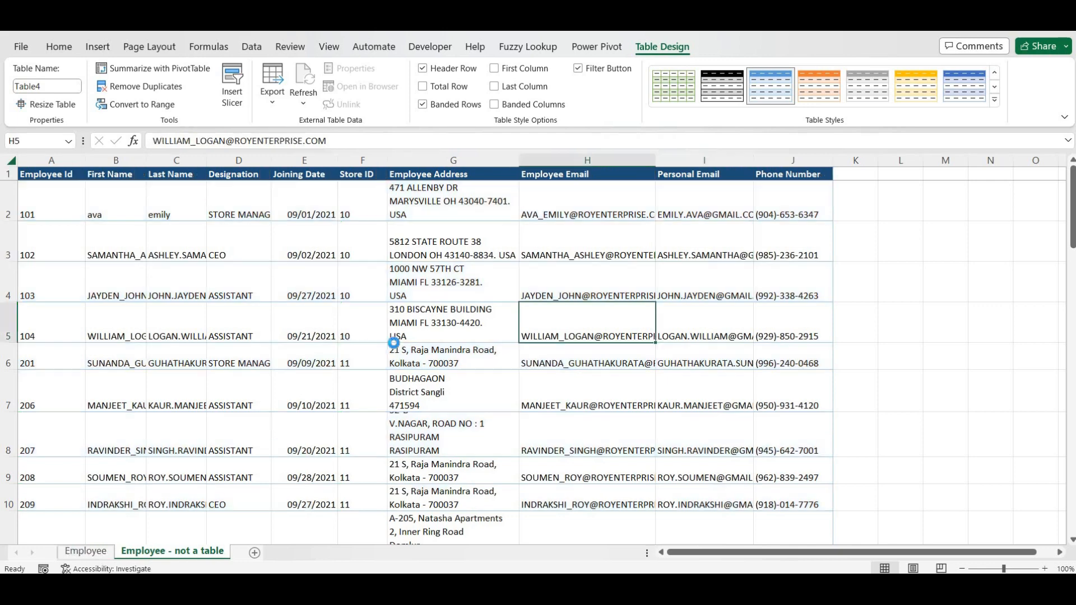
pyautogui.hotkey('ctrl', 'z')
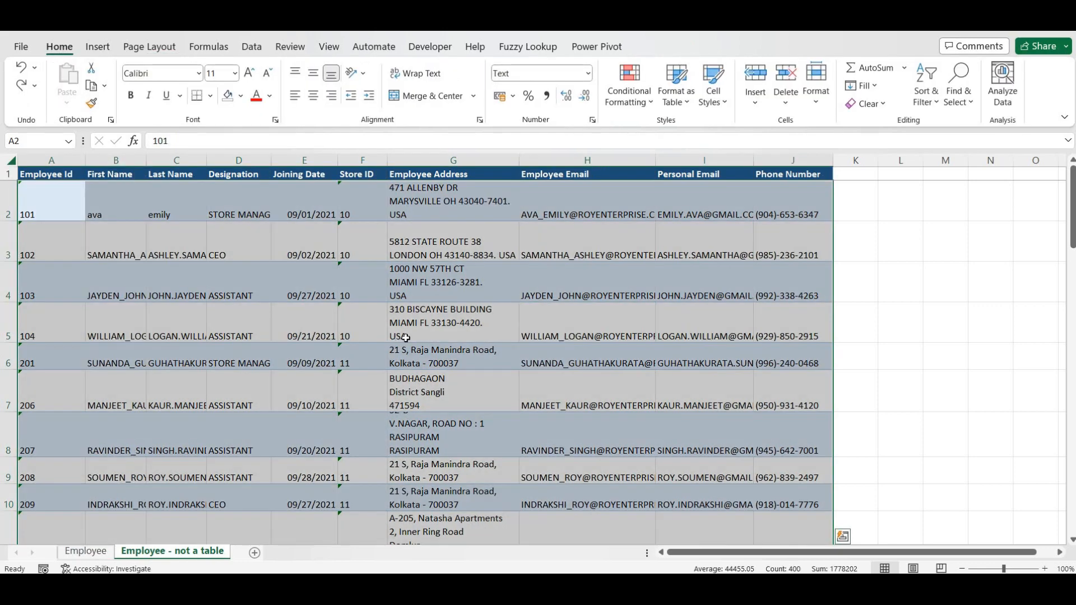
pyautogui.hotkey('ctrl', 'z')
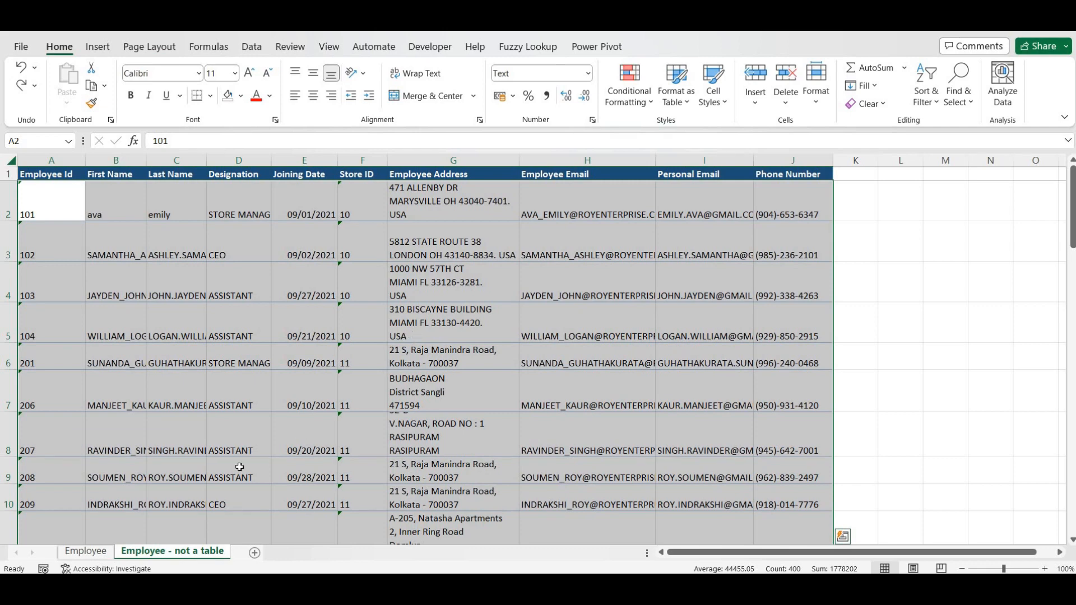
pyautogui.click(178, 471)
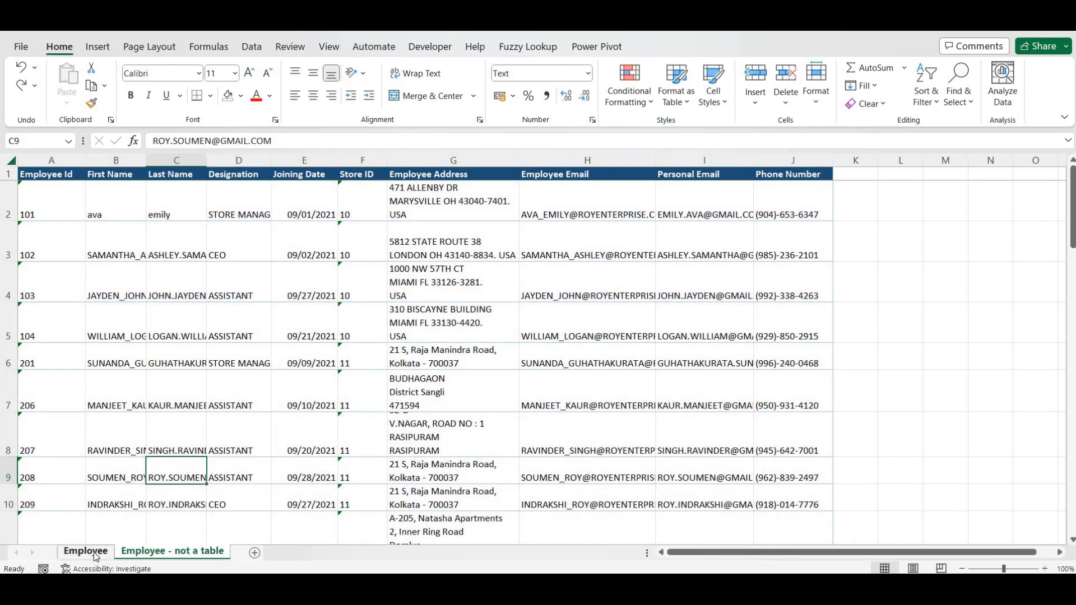
# - Go to the Employee sheet and check the lowercase first names down the table
pyautogui.click(86, 551)
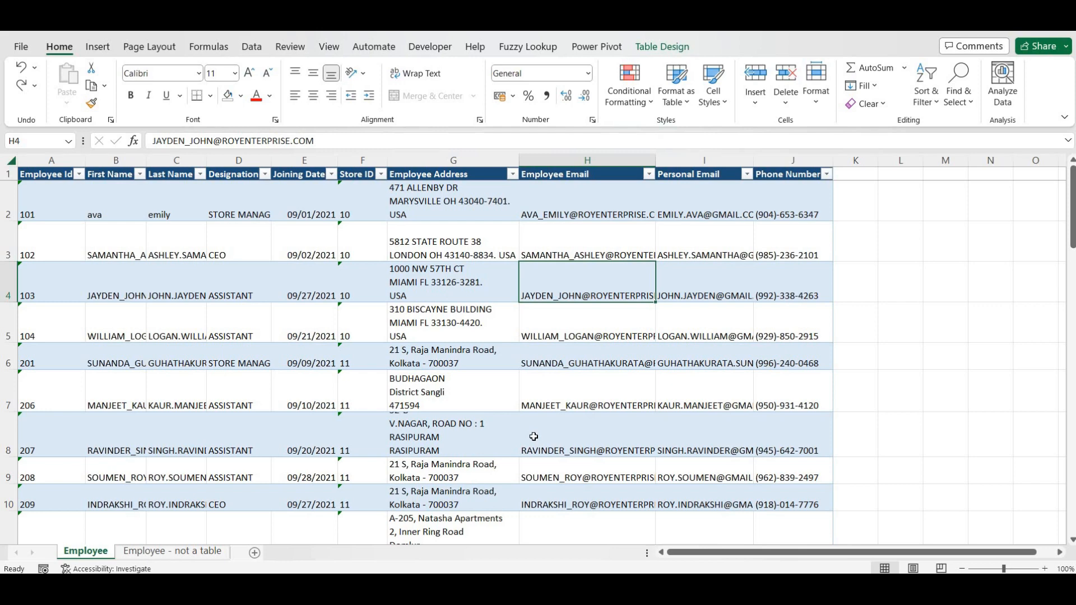
pyautogui.click(856, 292)
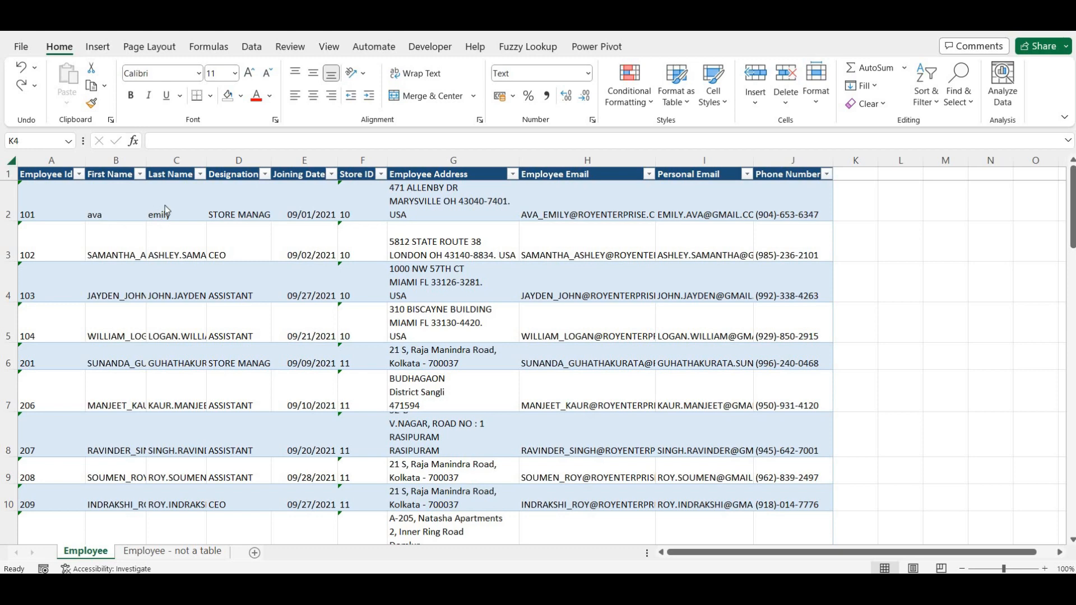
pyautogui.click(106, 251)
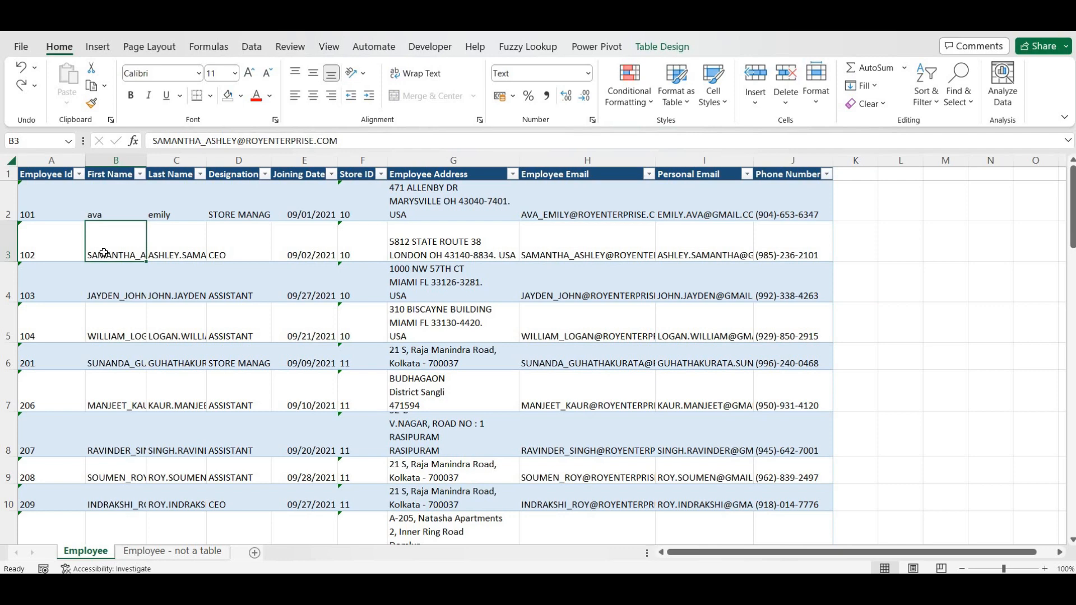
pyautogui.scroll(-1, 103, 252)
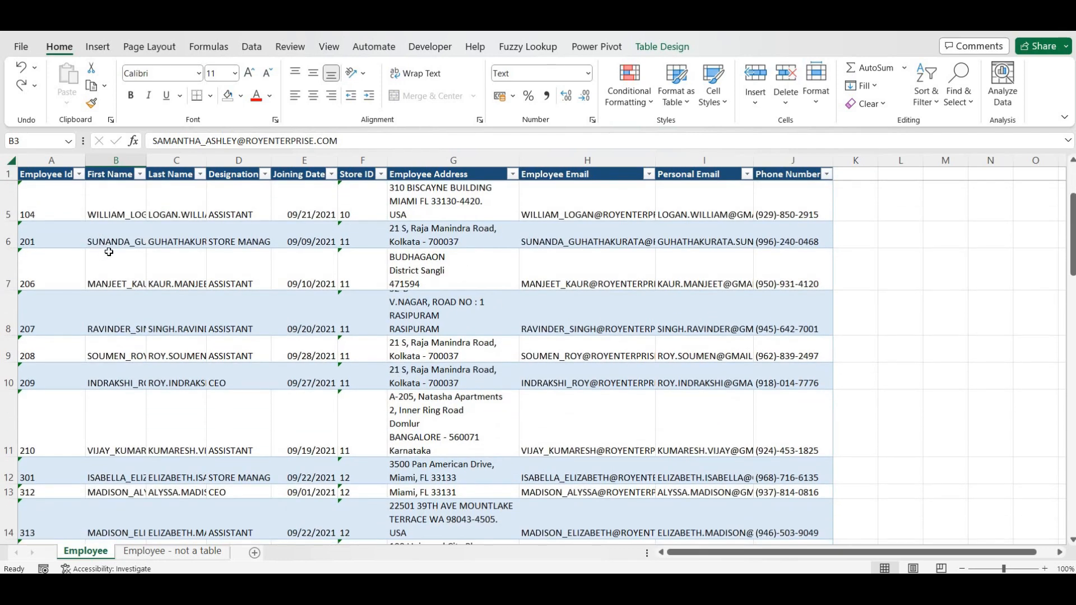
pyautogui.scroll(-1, 109, 252)
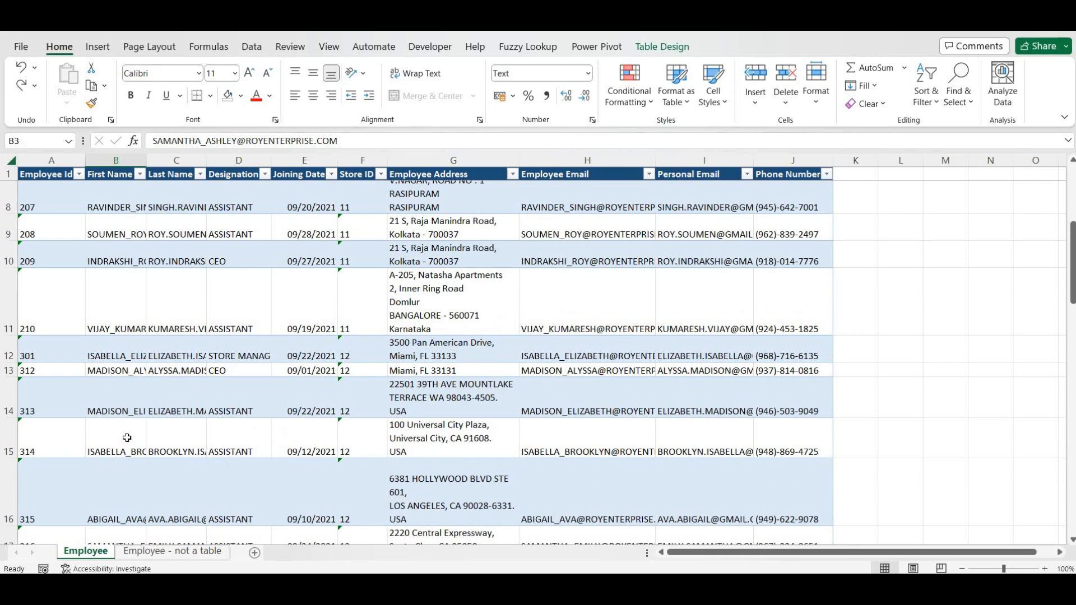
pyautogui.click(133, 423)
pyautogui.scroll(2, 136, 347)
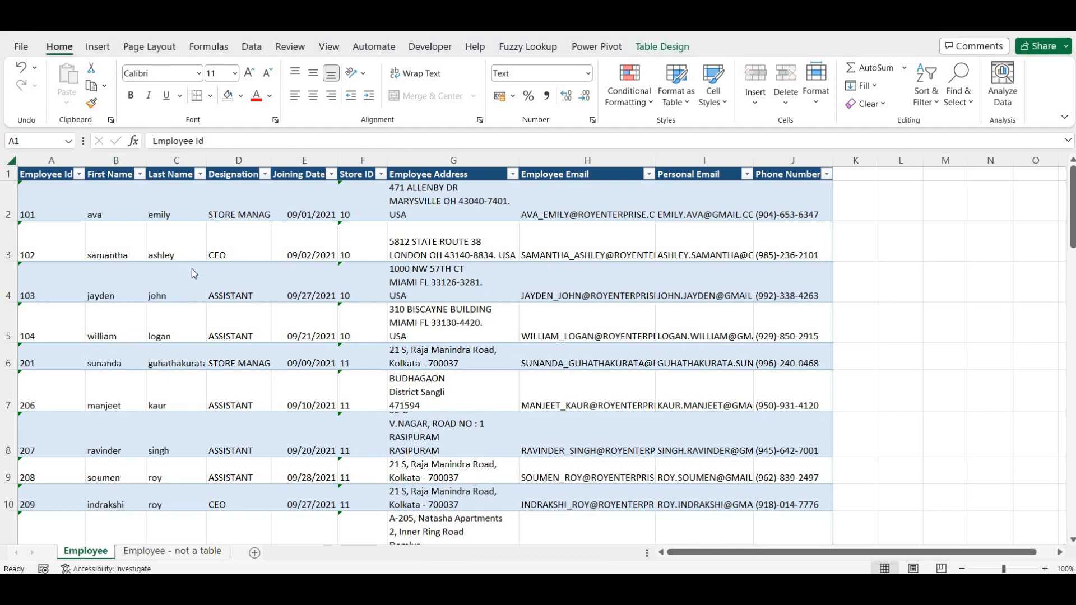
# - Widen column D to show full titles like STORE MANAGER, then review the email columns
pyautogui.click(118, 211)
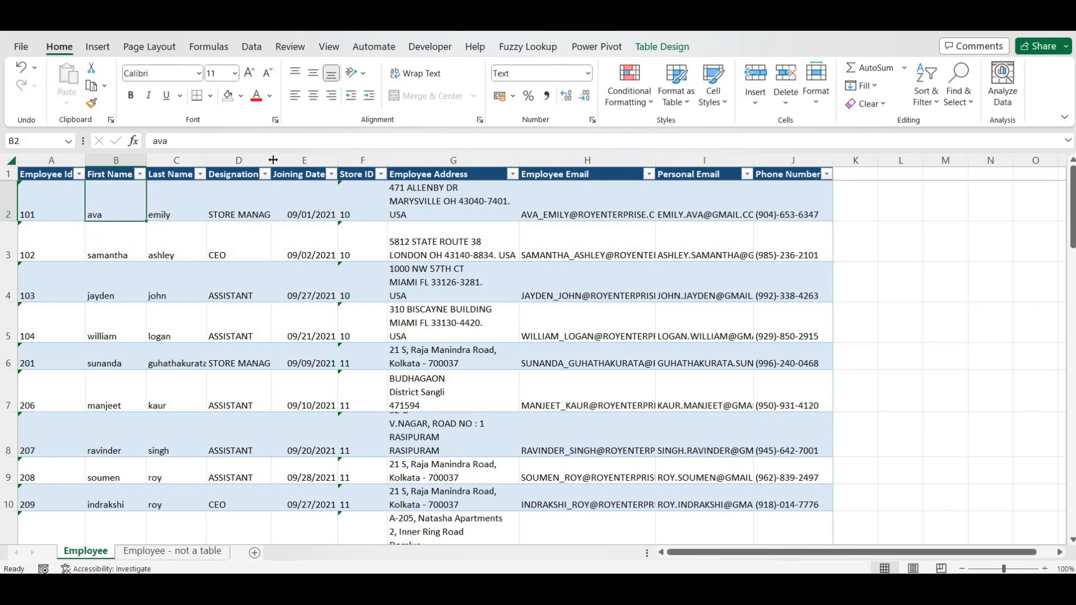
pyautogui.moveTo(332, 162); pyautogui.dragTo(392, 163)
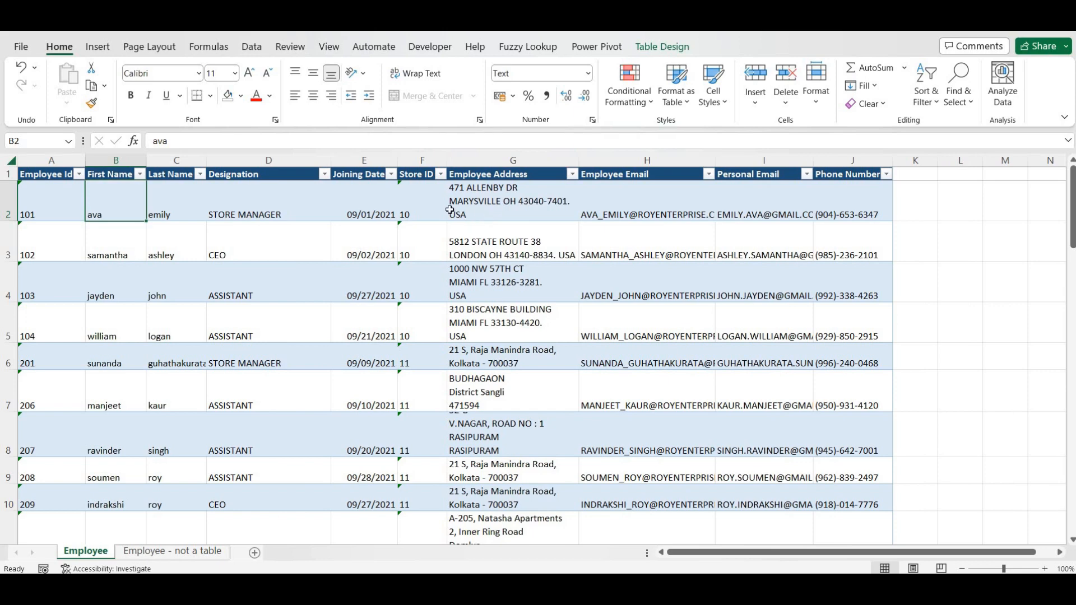
pyautogui.click(642, 216)
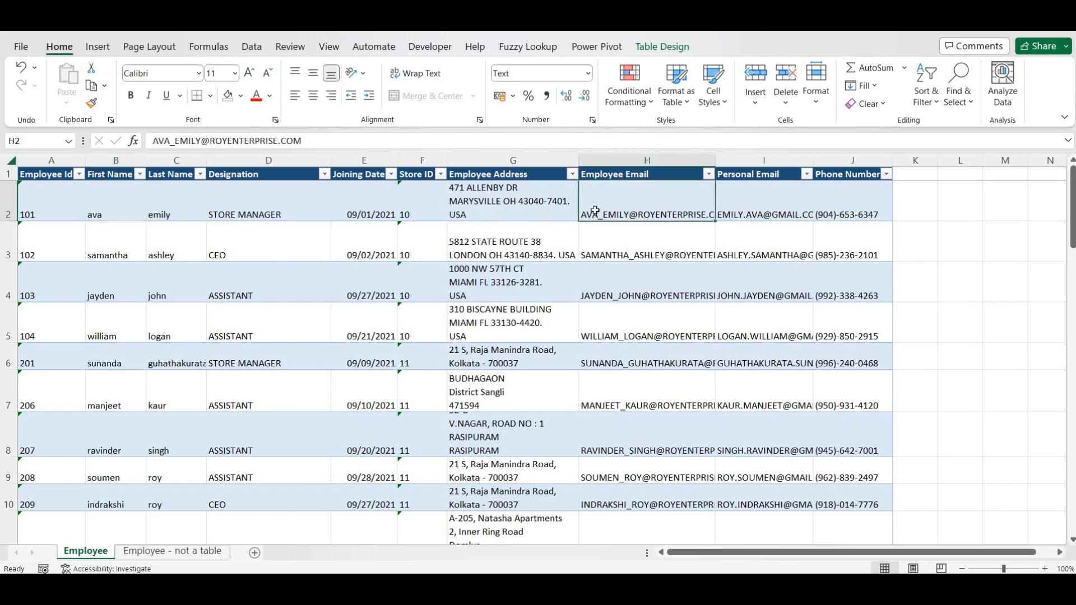
pyautogui.click(756, 220)
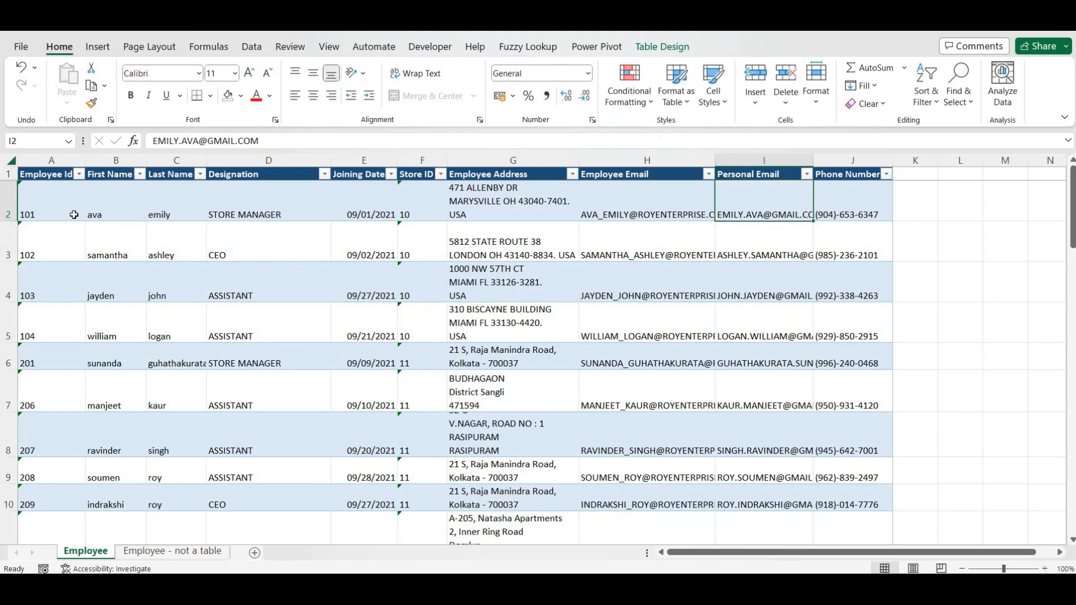
pyautogui.scroll(-4, 74, 215)
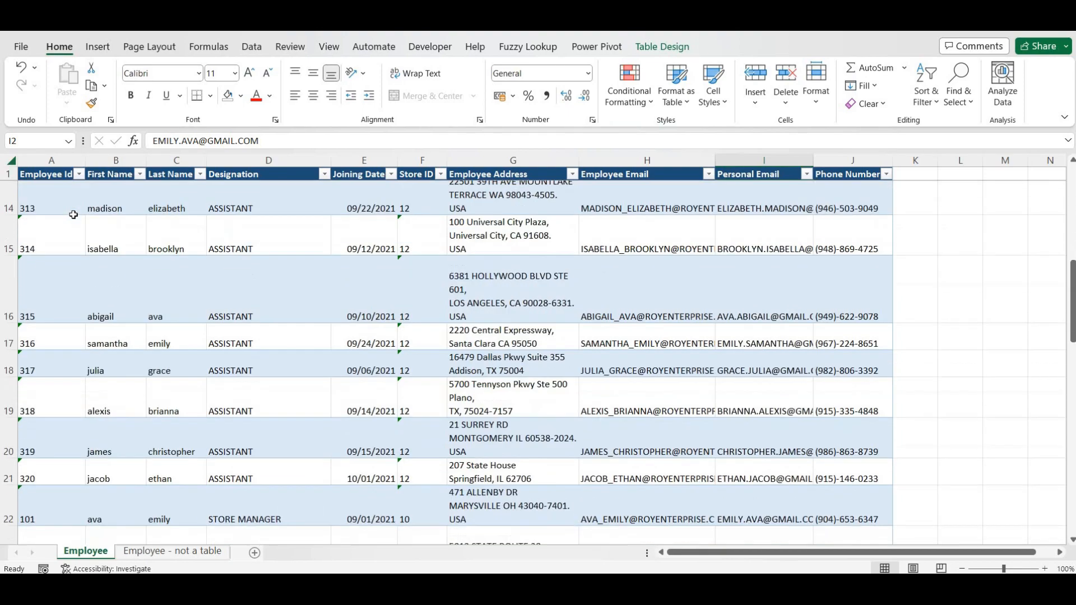
pyautogui.scroll(-2, 74, 214)
pyautogui.scroll(1, 73, 215)
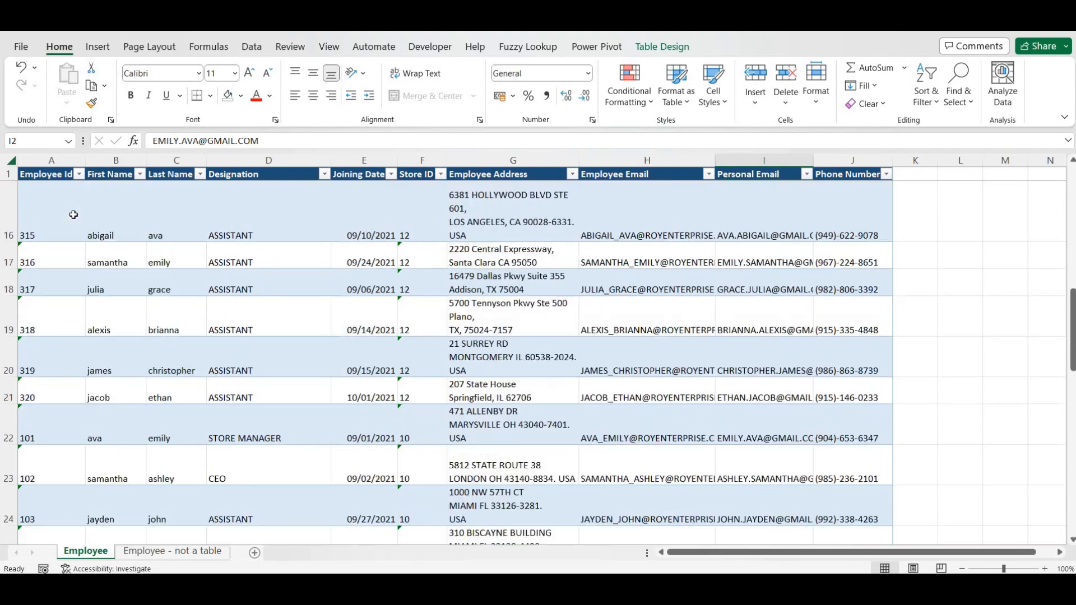
pyautogui.scroll(5, 73, 215)
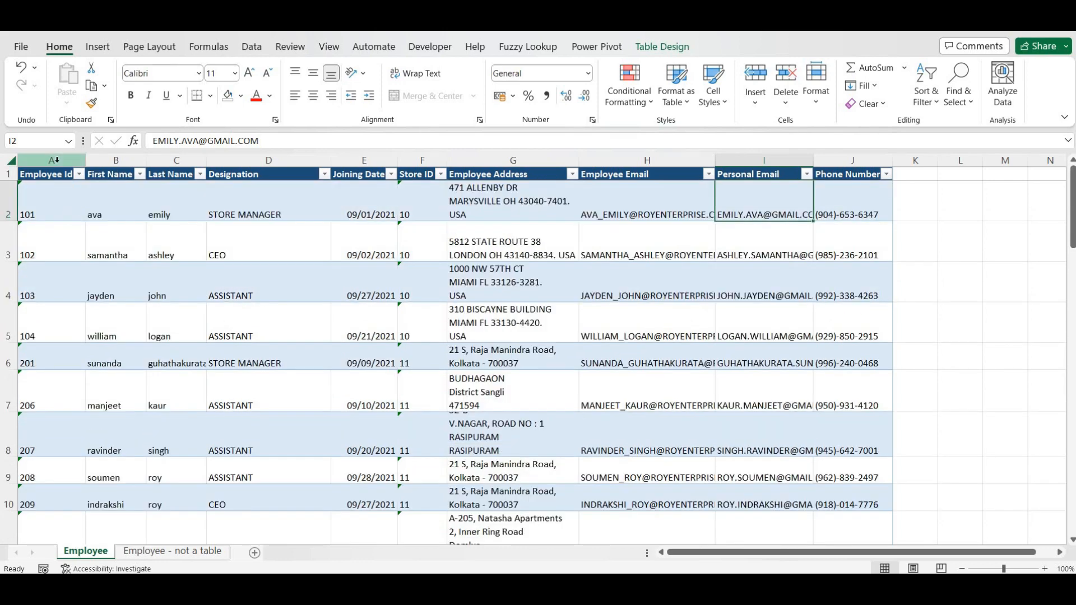
pyautogui.click(57, 161)
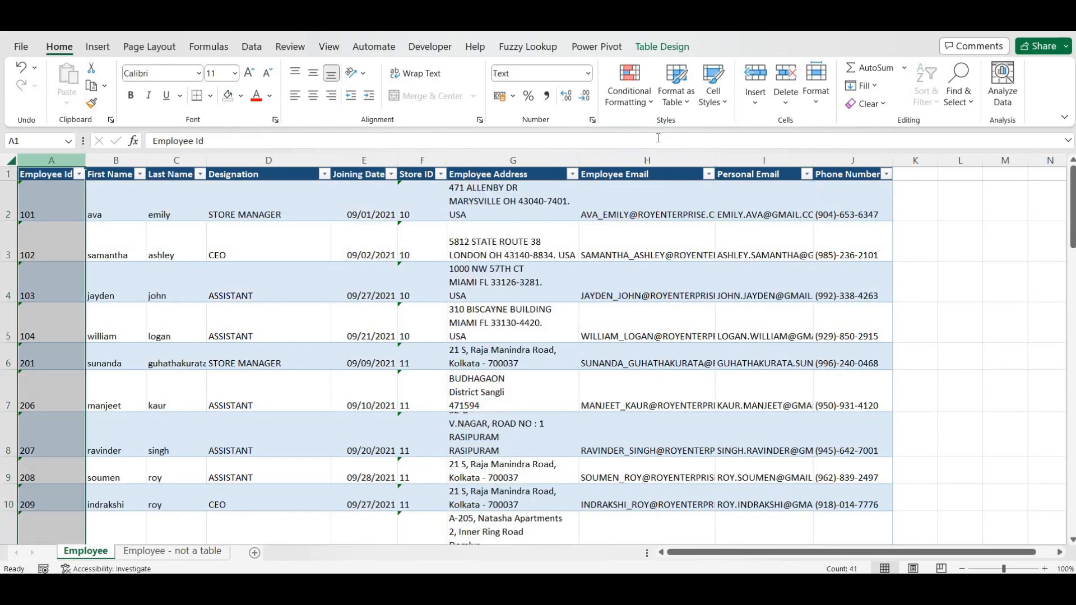
pyautogui.click(628, 90)
pyautogui.moveTo(726, 139)
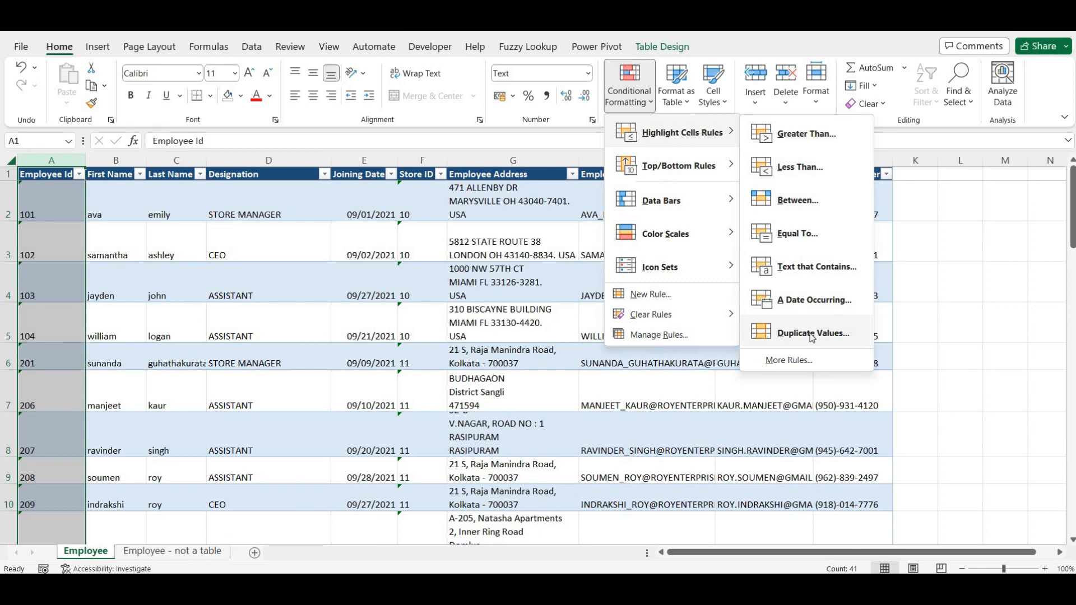
pyautogui.click(812, 334)
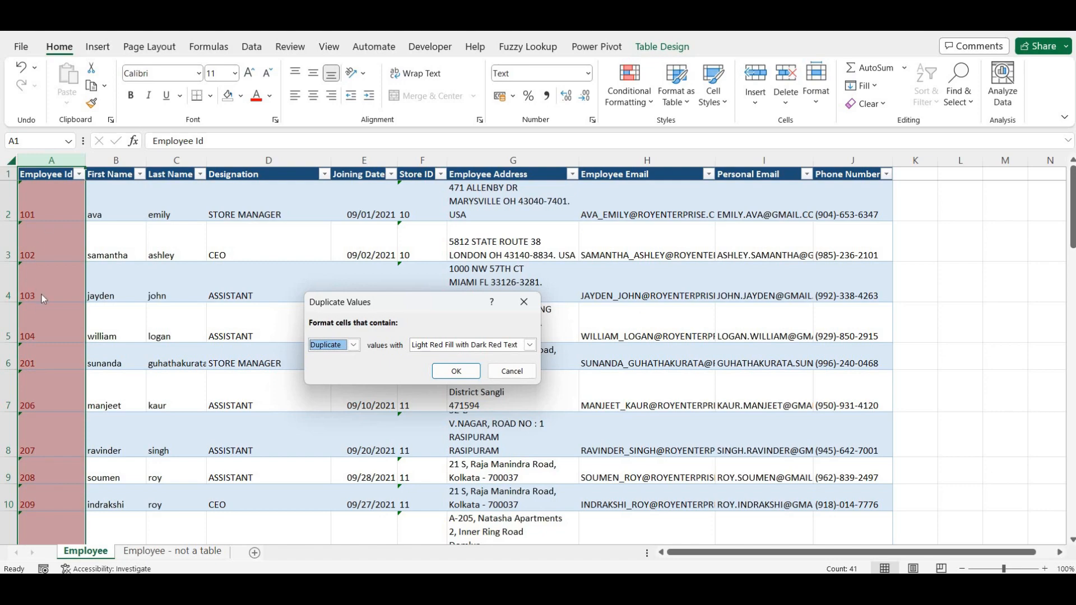
pyautogui.click(456, 371)
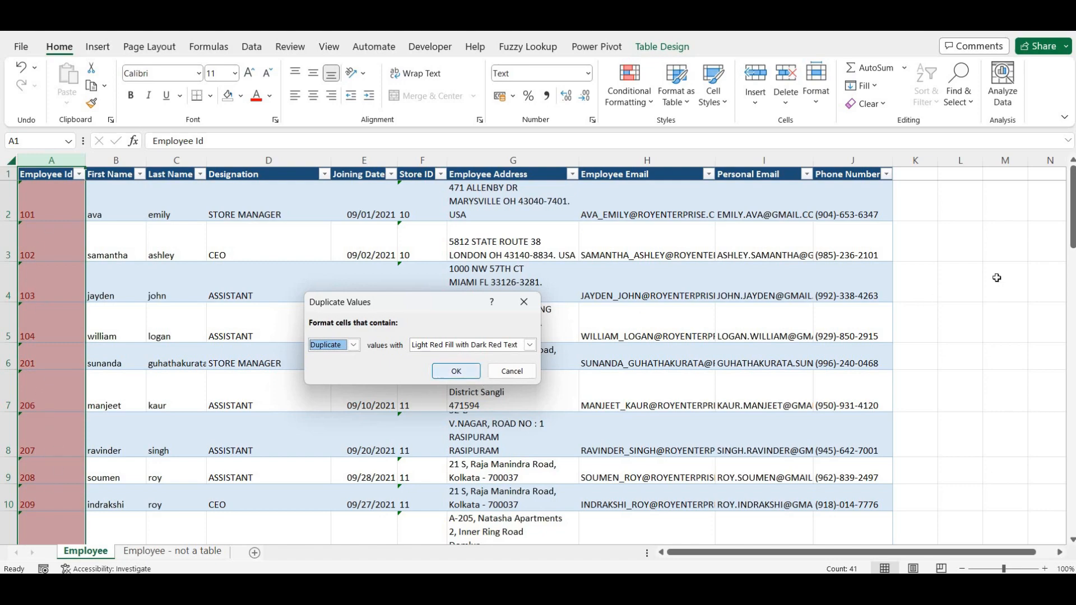
pyautogui.moveTo(1072, 221); pyautogui.dragTo(1058, 189)
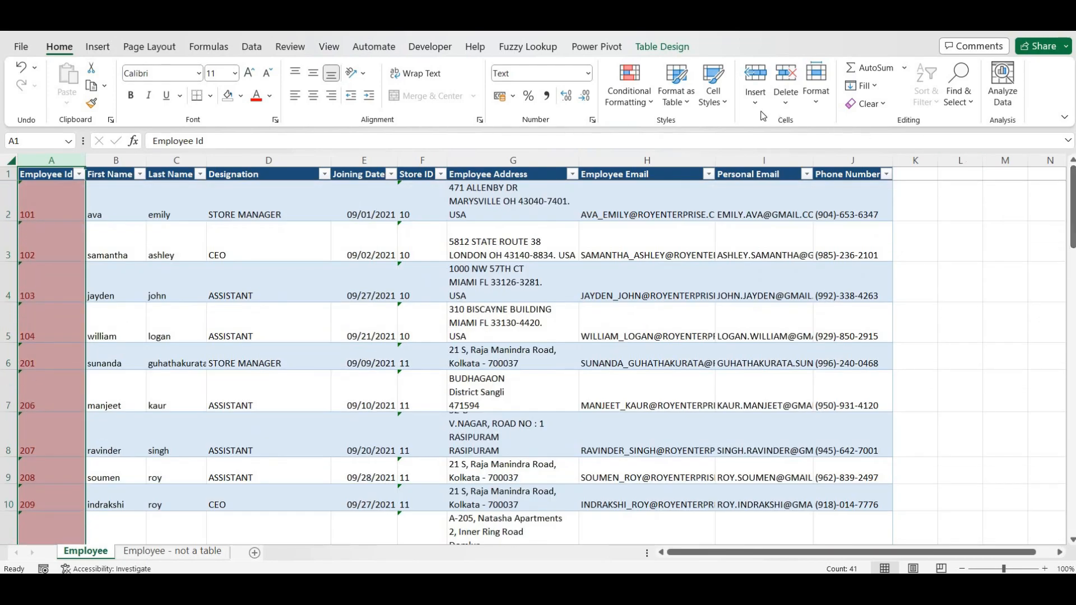
pyautogui.click(884, 111)
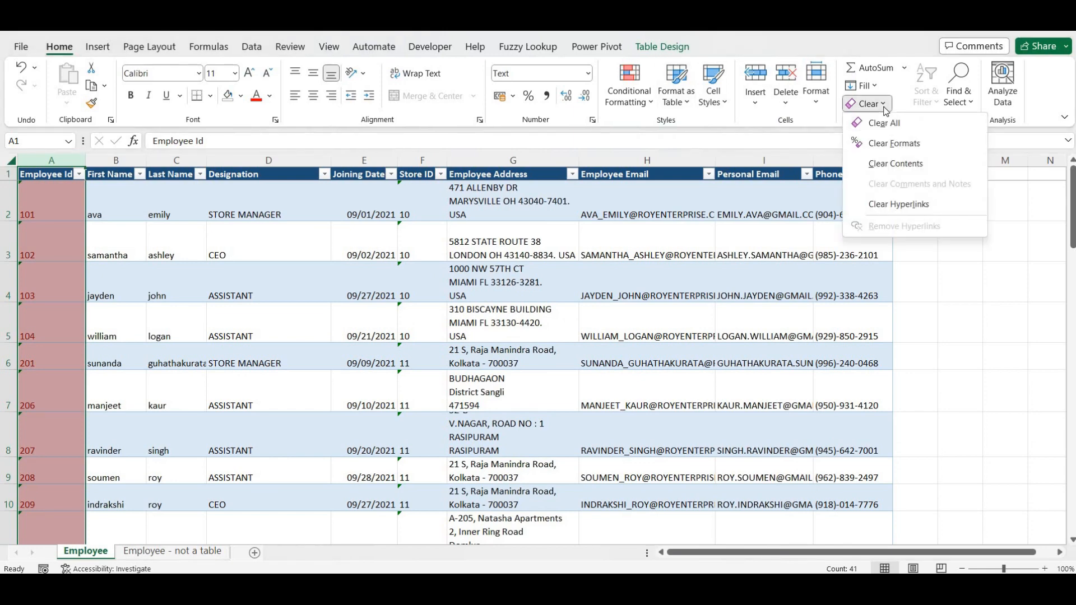
pyautogui.click(627, 106)
pyautogui.click(626, 106)
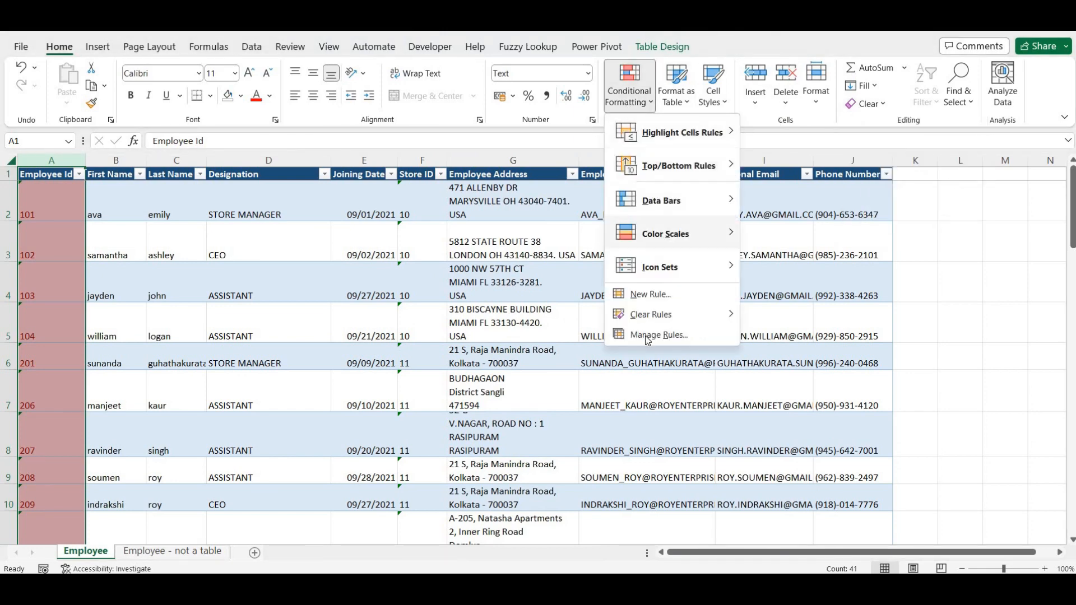
pyautogui.moveTo(667, 314)
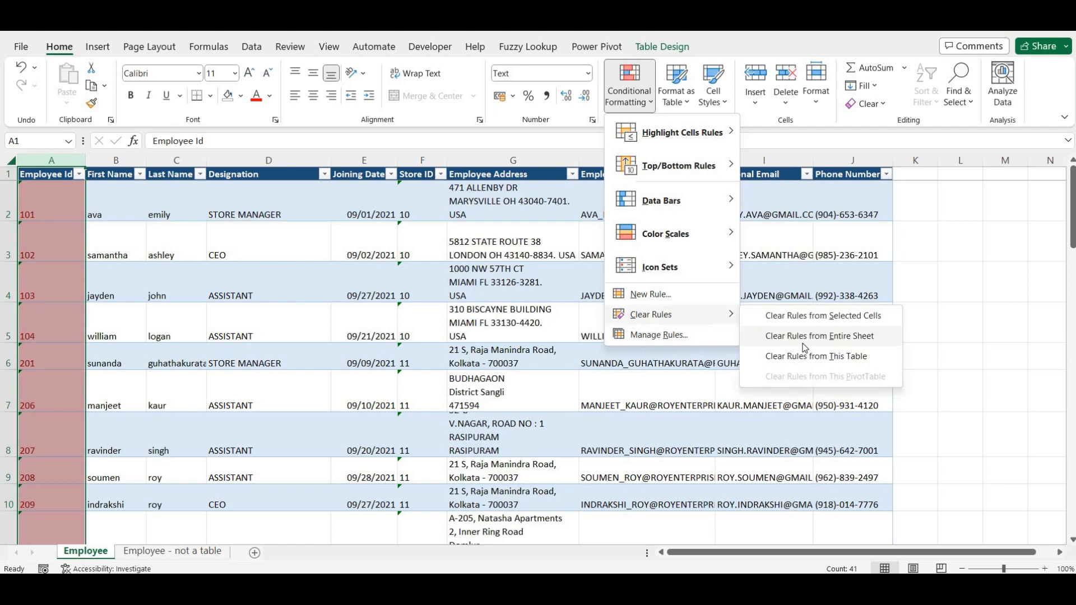
pyautogui.click(812, 315)
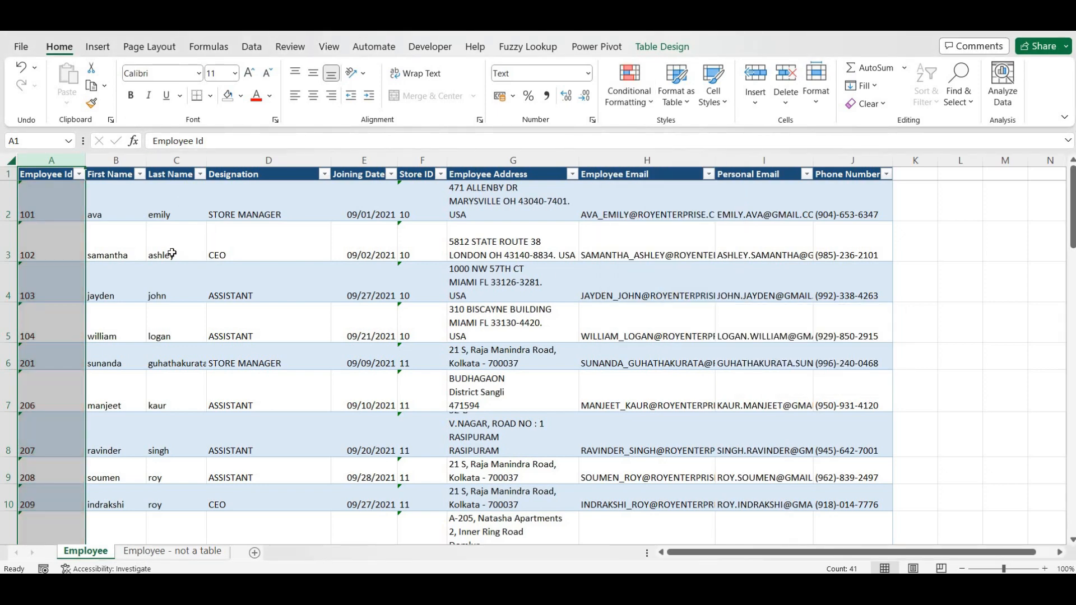
pyautogui.click(182, 204)
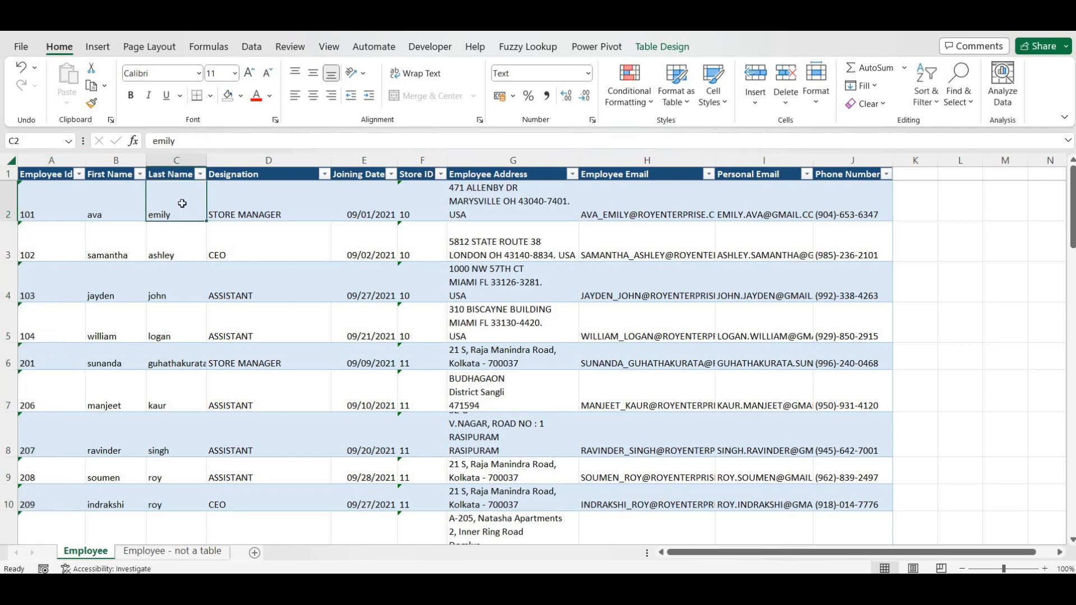
# - Load the Employee table into Power Query Editor using Data > From Table/Range
pyautogui.click(249, 49)
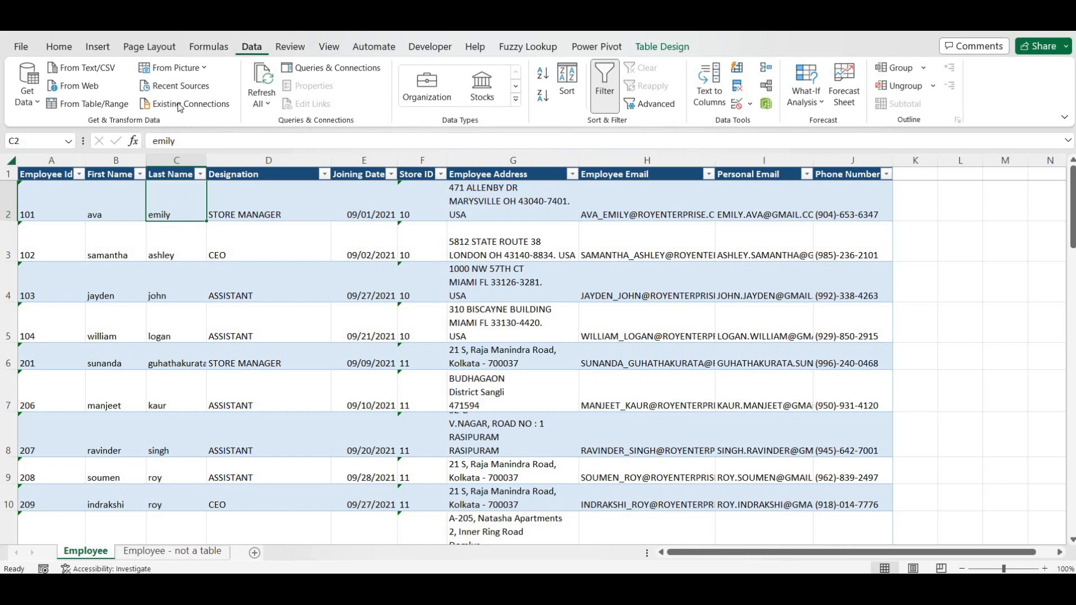
pyautogui.click(70, 105)
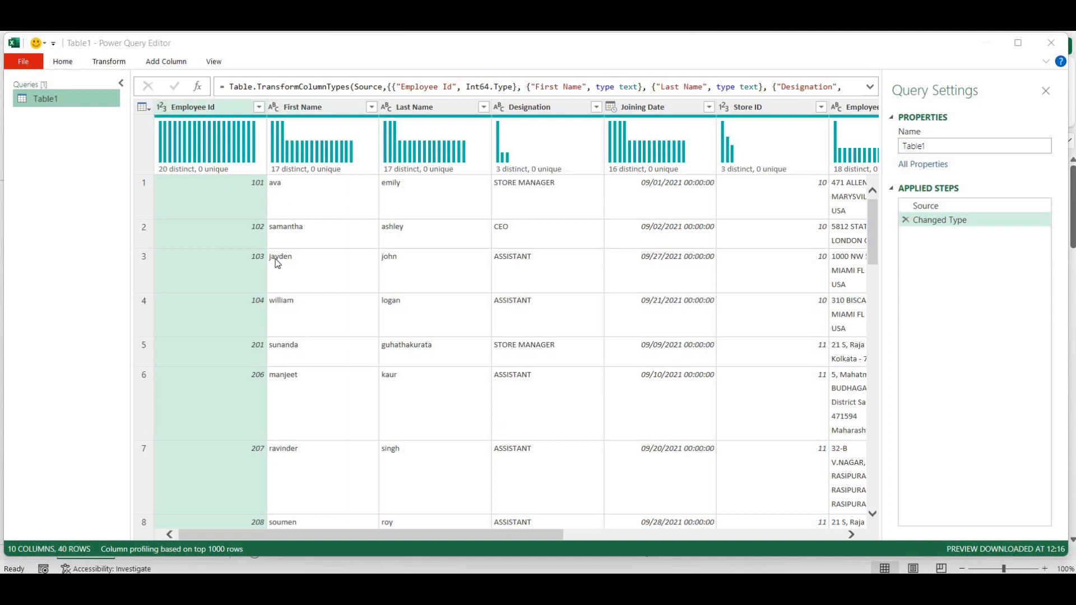
# - Capitalize each word in the First Name column
pyautogui.click(308, 110)
pyautogui.rightClick(308, 109)
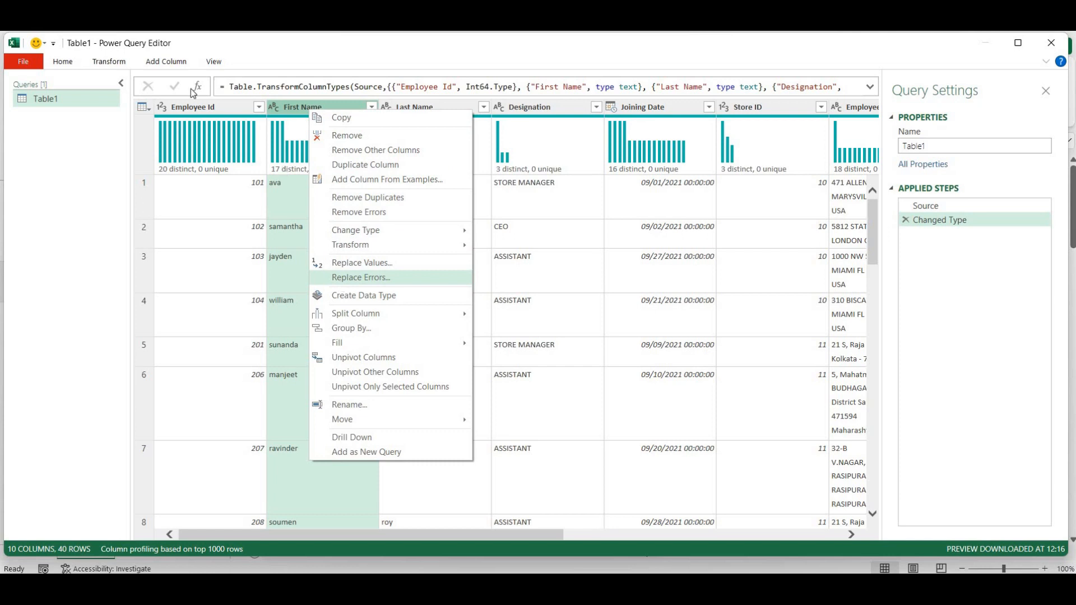
pyautogui.click(271, 196)
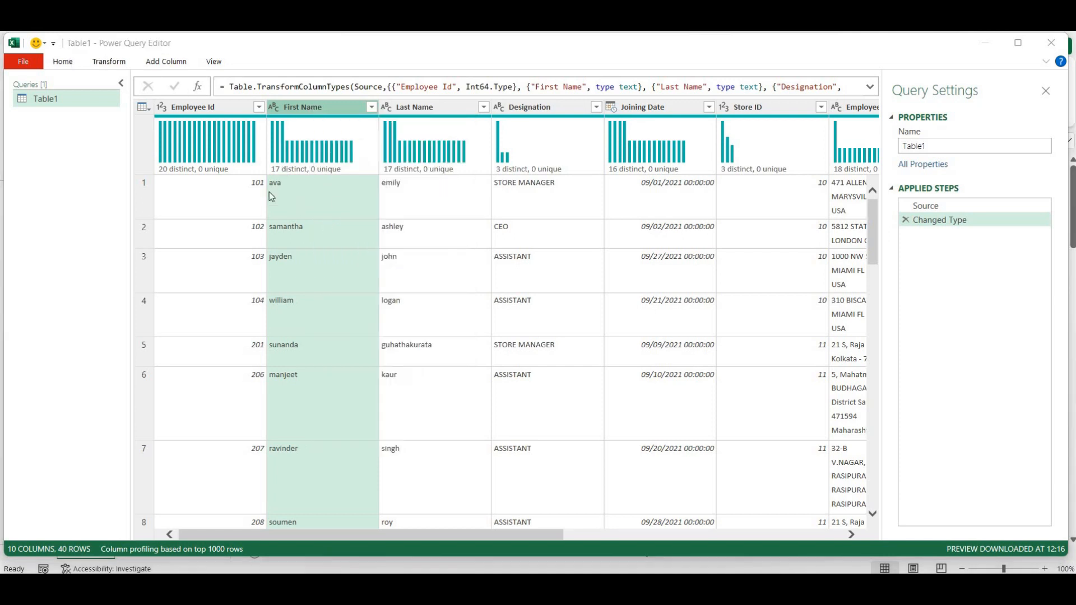
pyautogui.rightClick(327, 111)
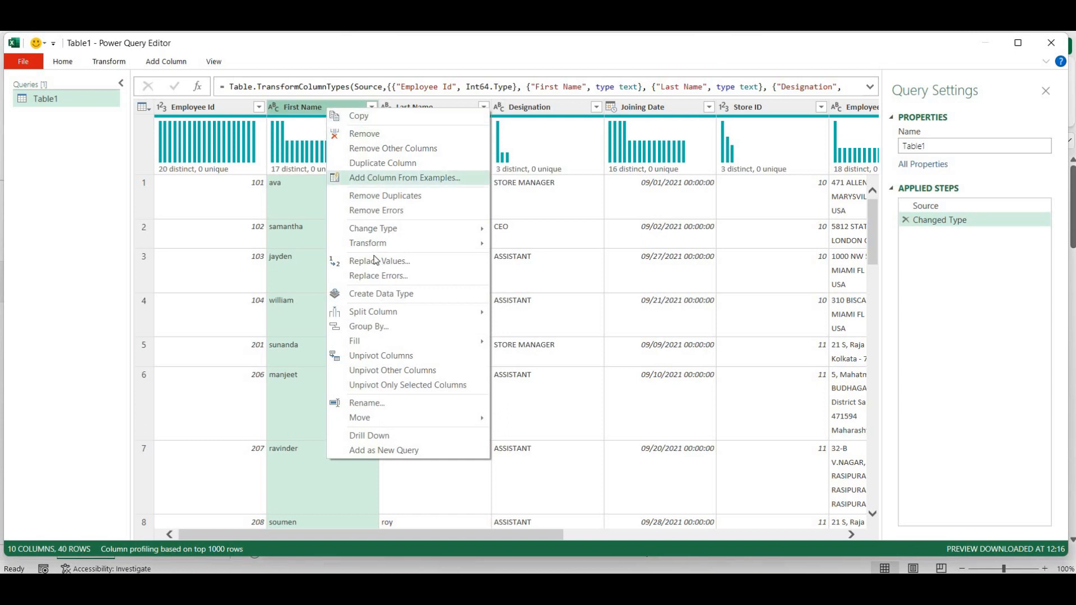
pyautogui.moveTo(385, 248)
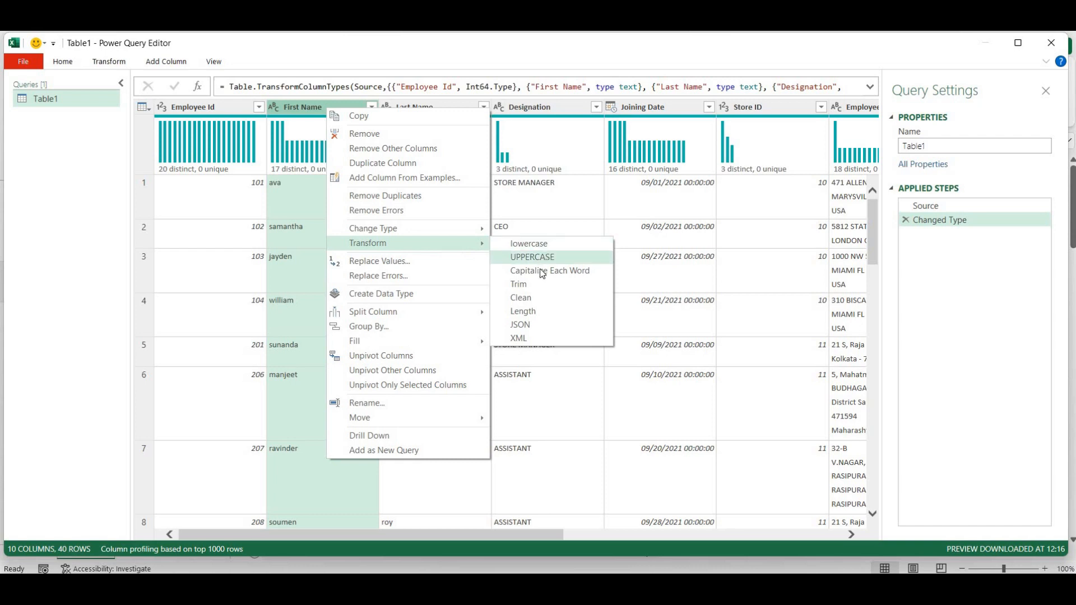
pyautogui.click(543, 272)
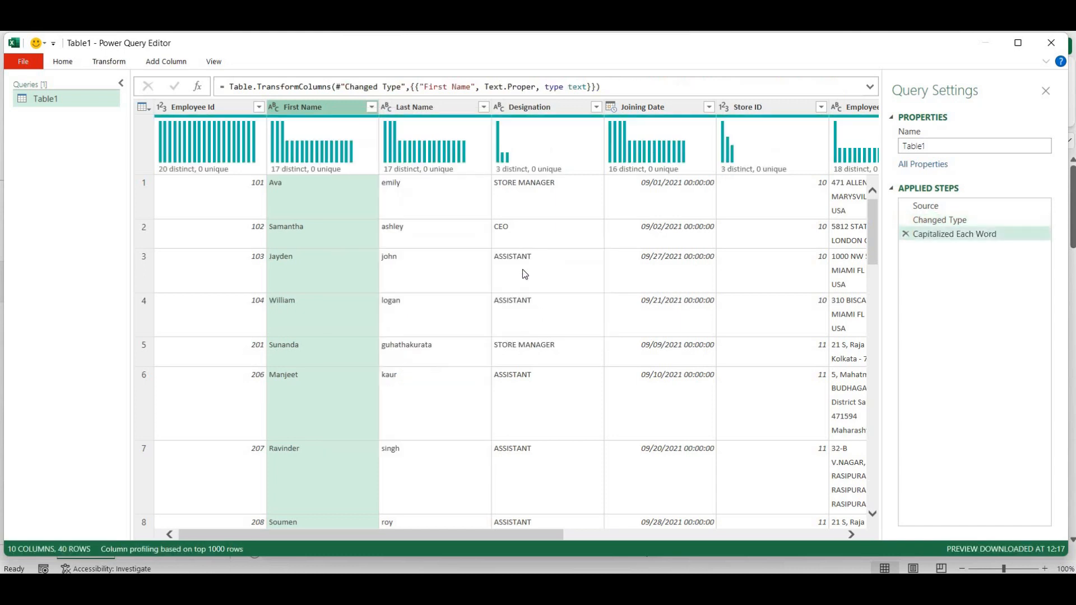
# - Capitalize each word in the Last Name column so names read like Emily
pyautogui.click(436, 117)
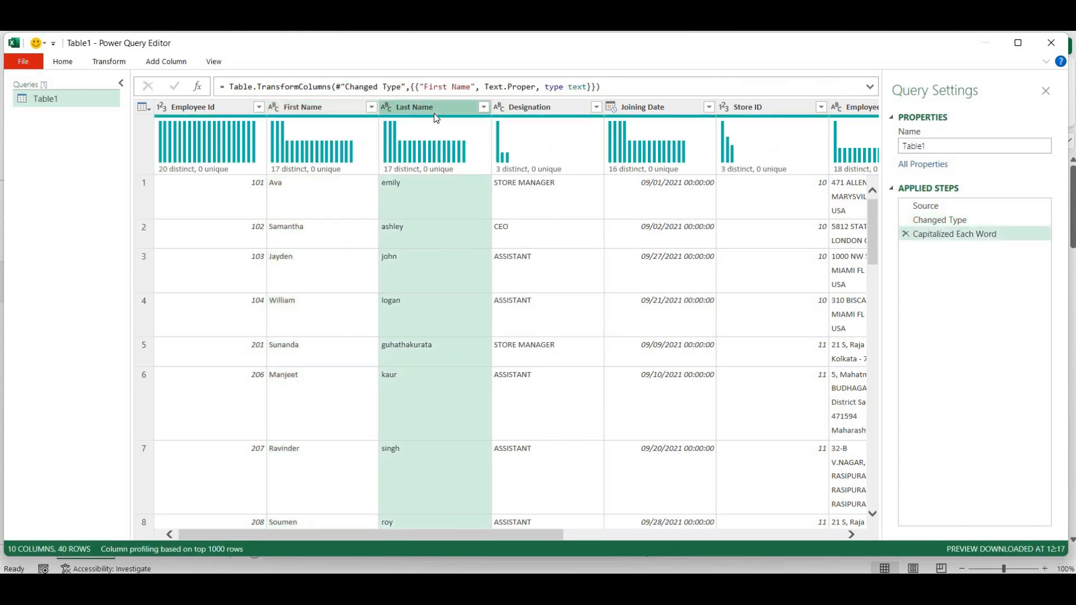
pyautogui.rightClick(435, 115)
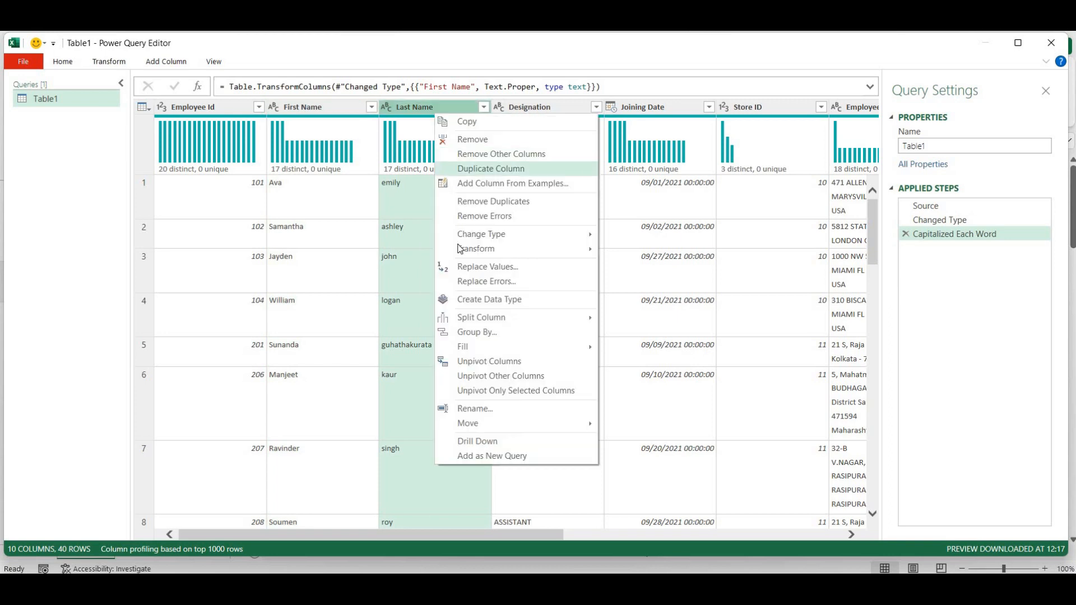
pyautogui.moveTo(460, 251)
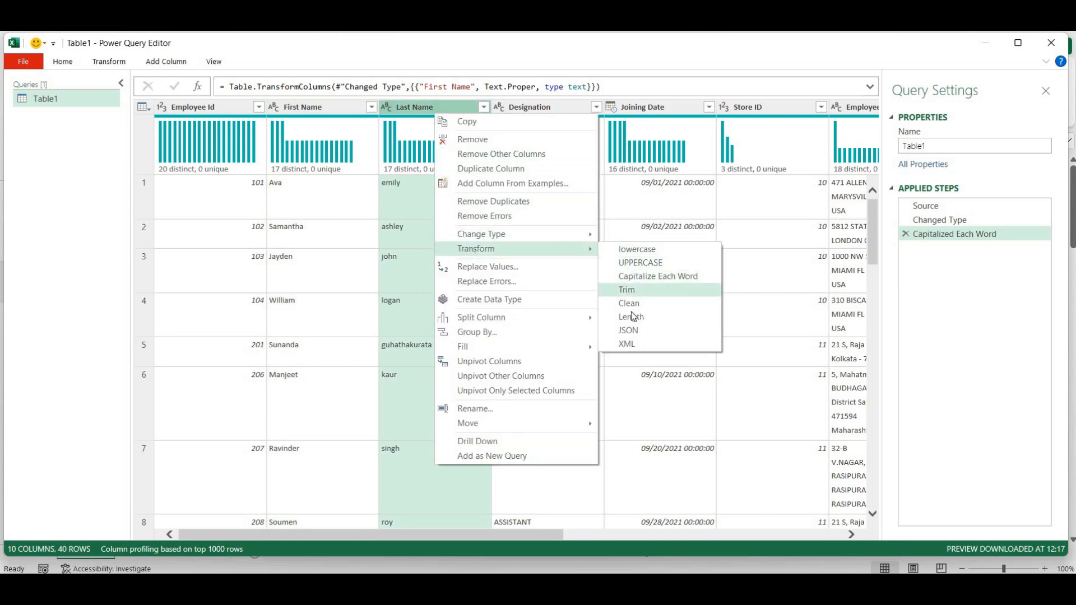
pyautogui.click(637, 277)
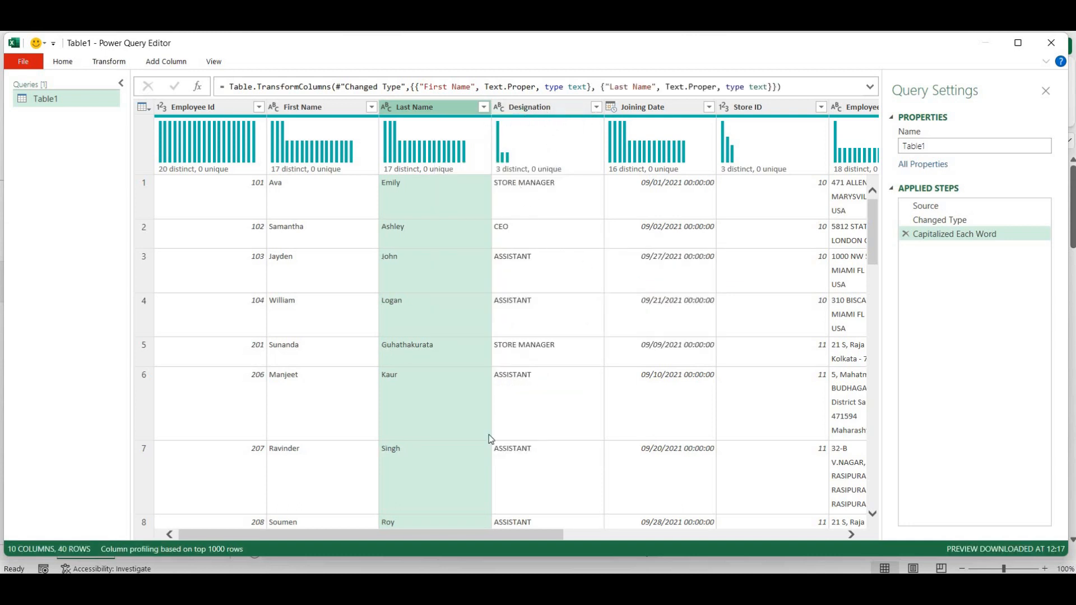
# - Capitalize each word in the Designation column, giving titles like Store Manager and Assistant
pyautogui.moveTo(481, 532); pyautogui.dragTo(540, 549)
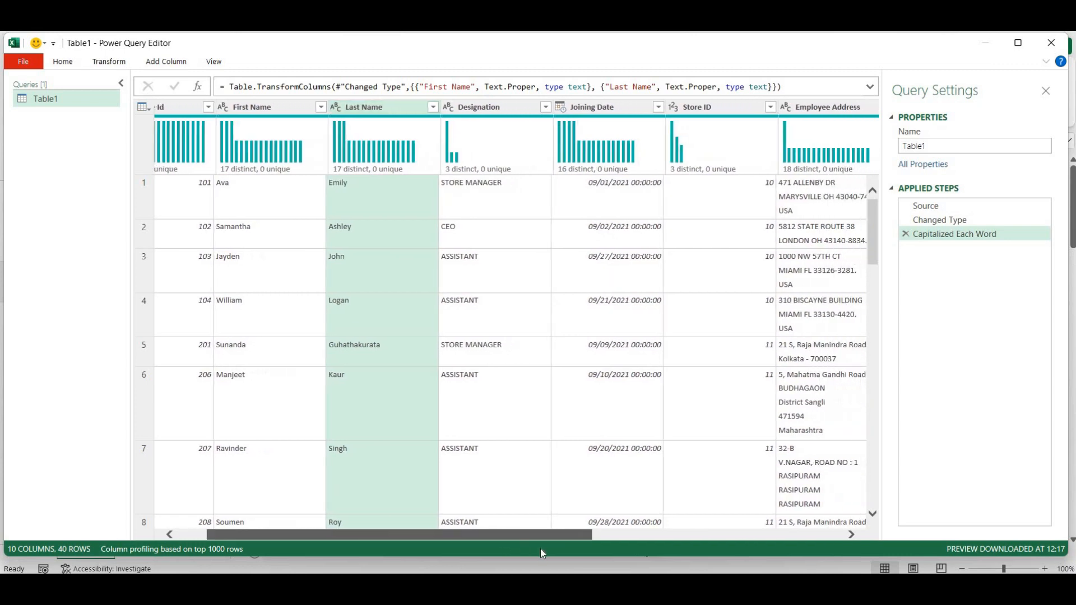
pyautogui.rightClick(450, 109)
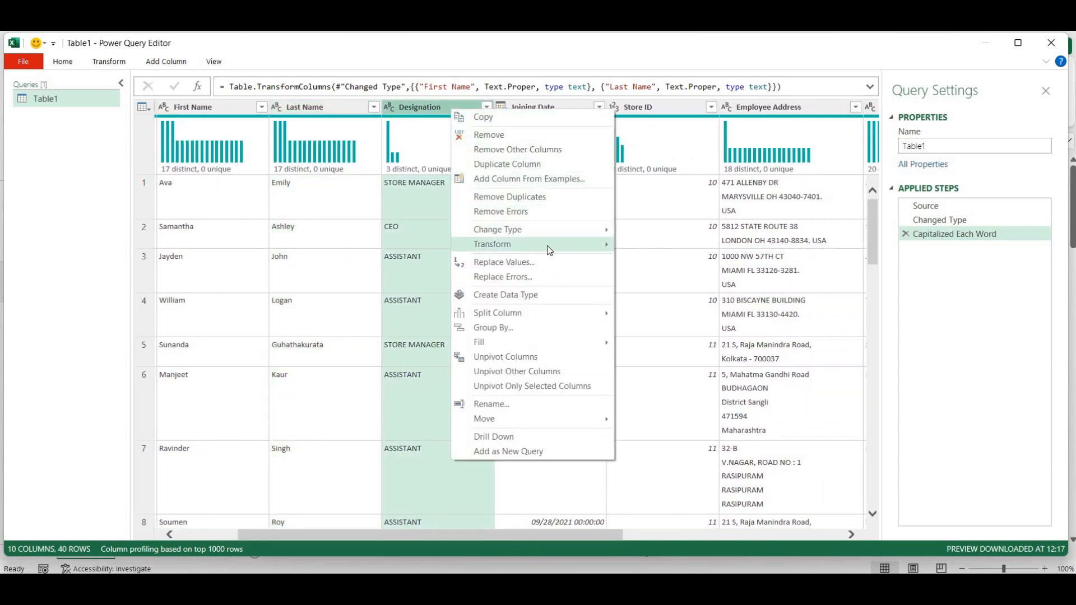
pyautogui.moveTo(548, 244)
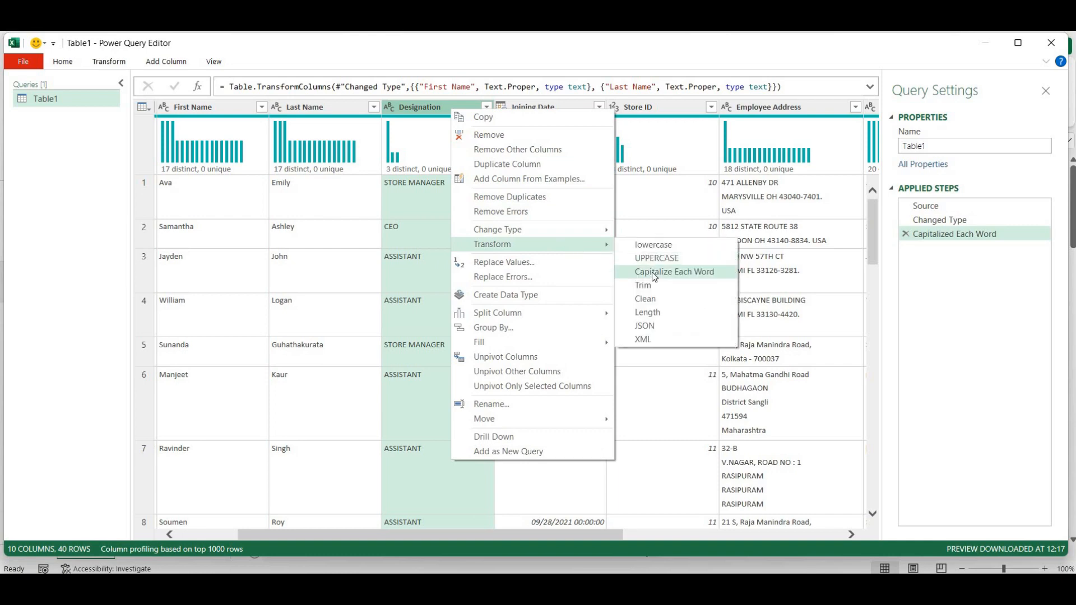
pyautogui.click(651, 271)
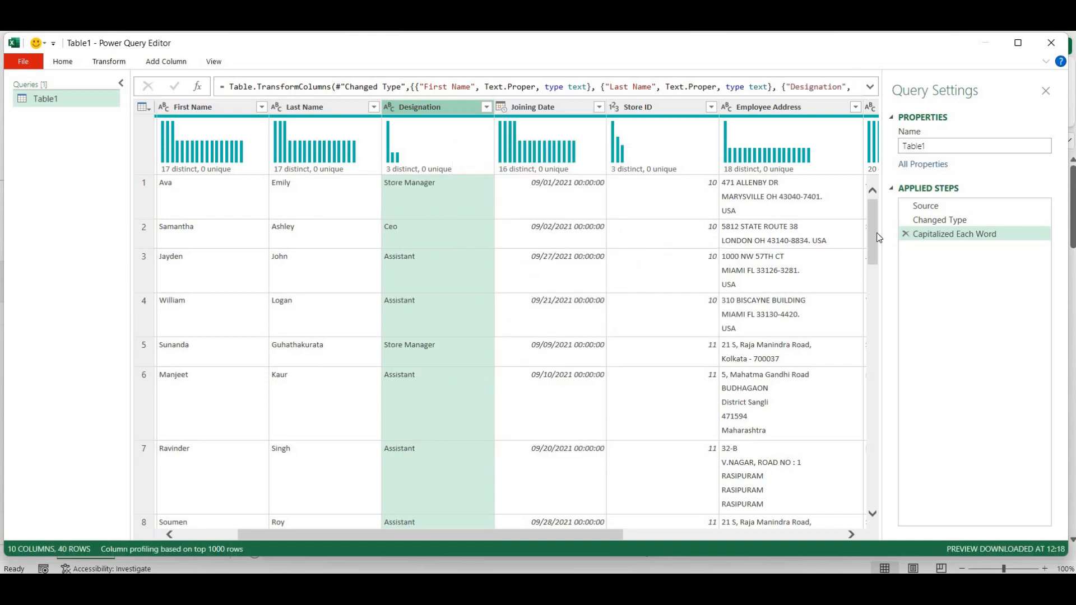
pyautogui.scroll(-8, 868, 292)
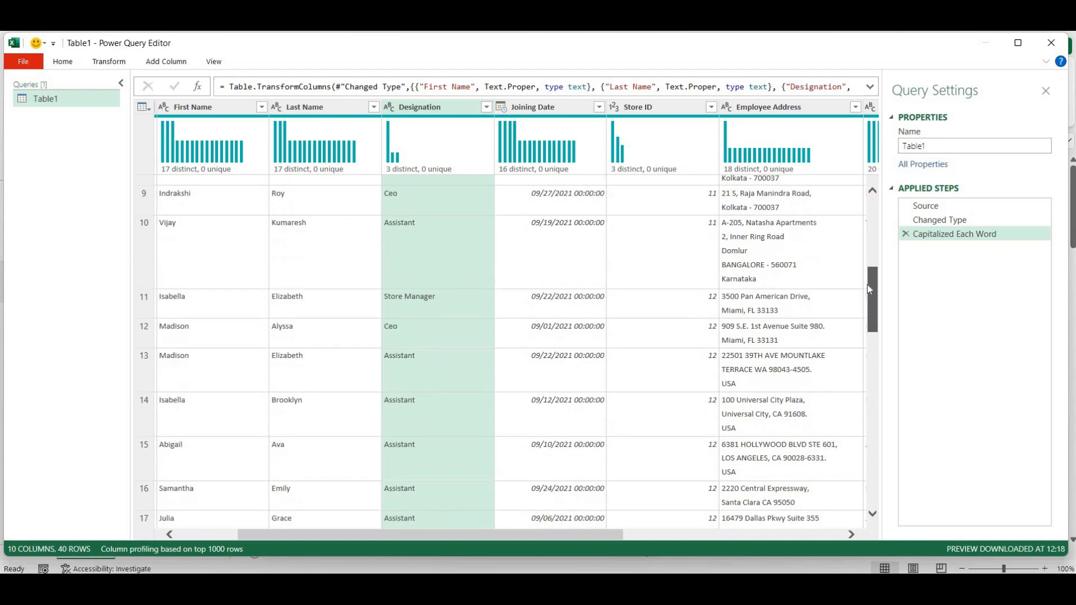
pyautogui.moveTo(866, 284); pyautogui.dragTo(868, 213)
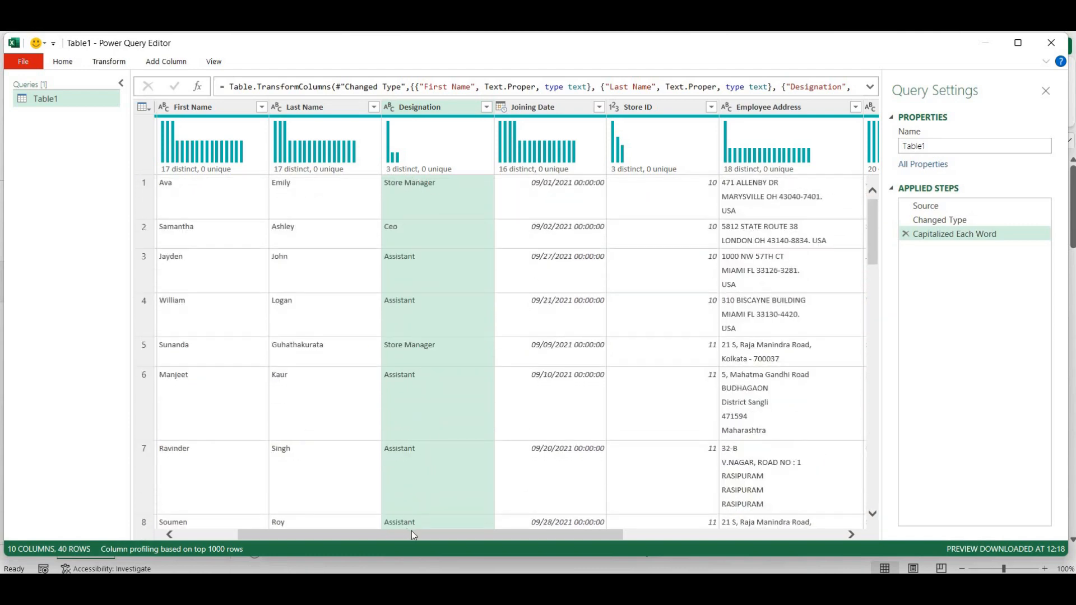
pyautogui.moveTo(411, 532); pyautogui.dragTo(460, 535)
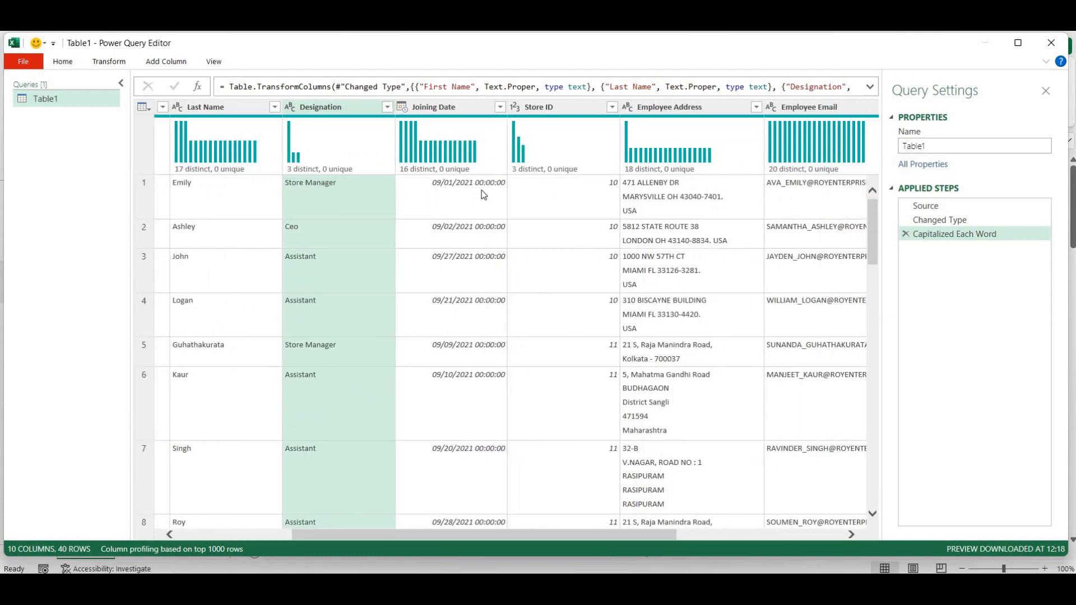
# - Change Joining Date to the Date type so values read like 09/01/2021
pyautogui.click(403, 108)
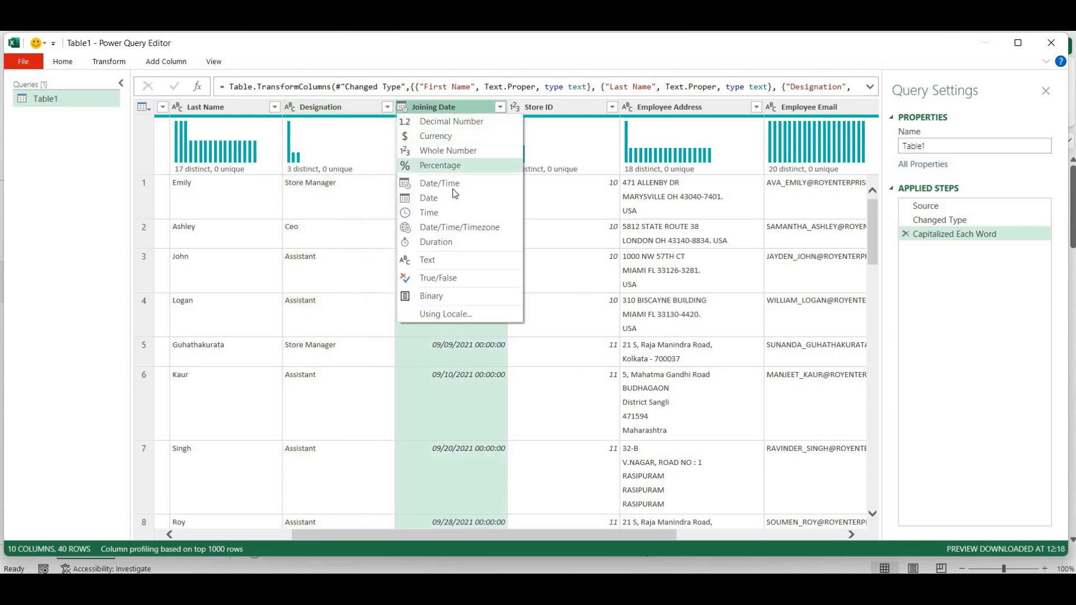
pyautogui.click(405, 198)
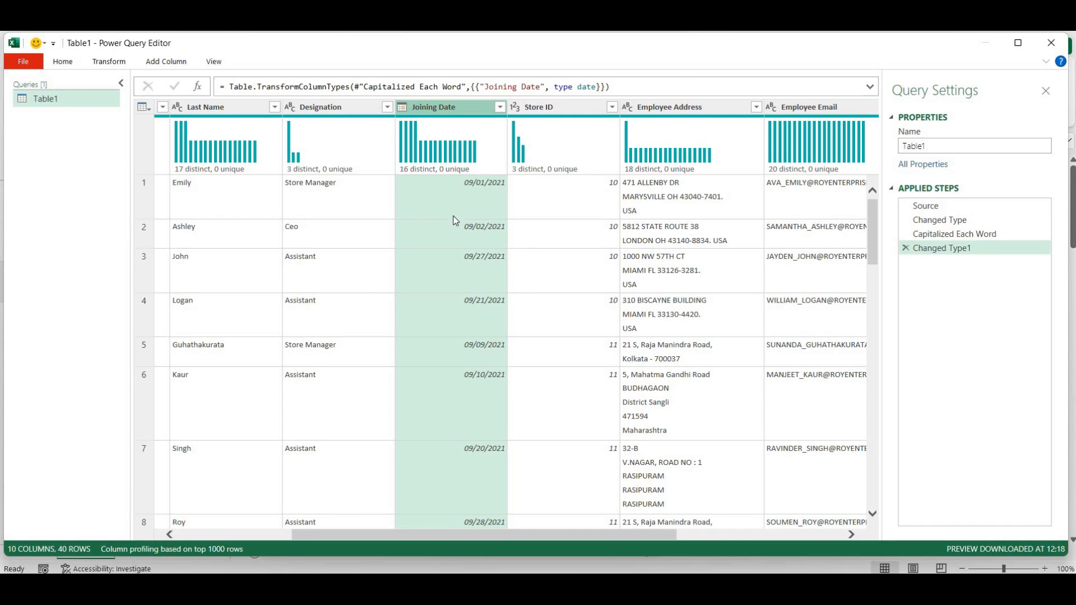
pyautogui.scroll(-15, 455, 220)
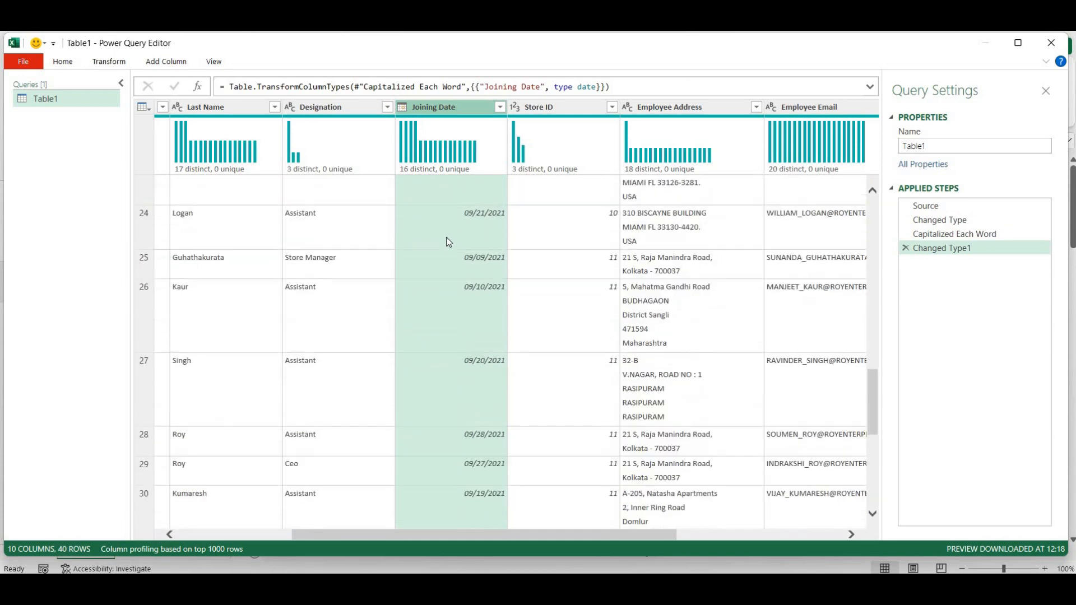
pyautogui.scroll(15, 449, 242)
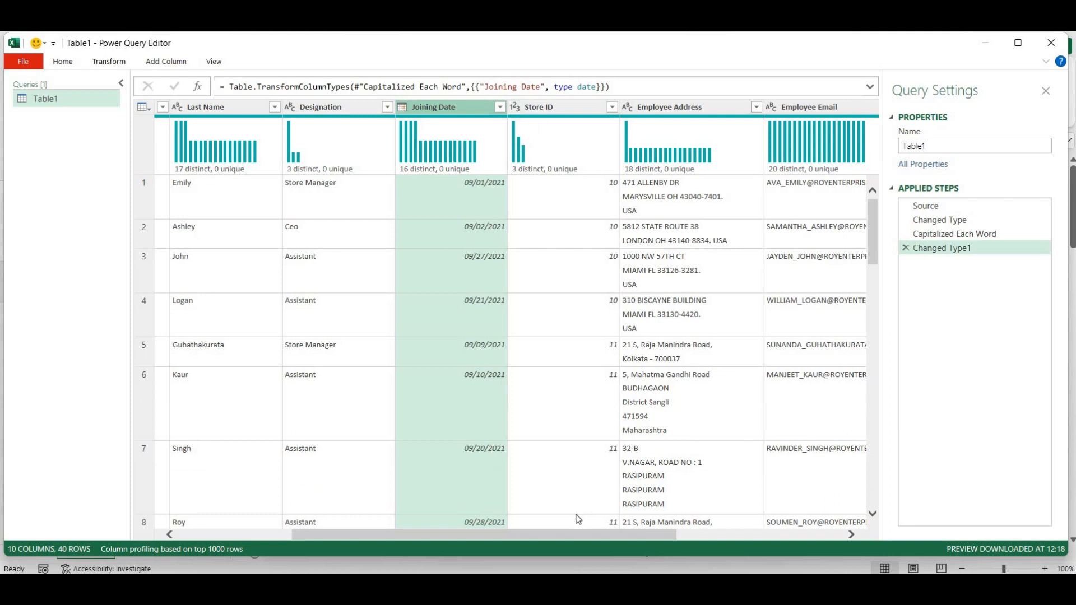
pyautogui.moveTo(606, 545); pyautogui.dragTo(678, 548)
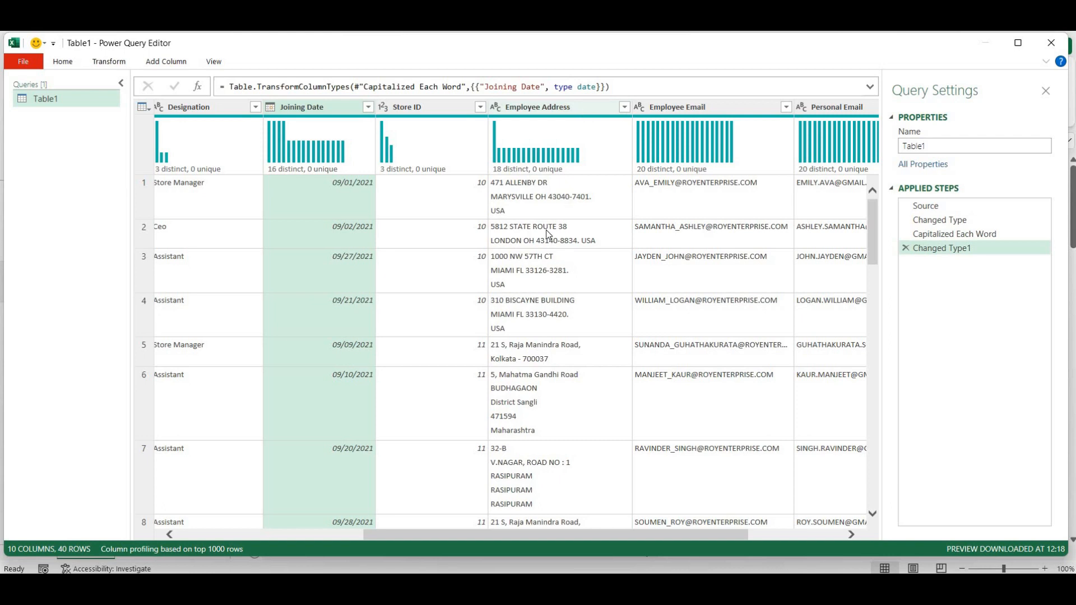
# - Replace Line Feed characters in Employee Address with nothing, then widen the column
pyautogui.click(582, 114)
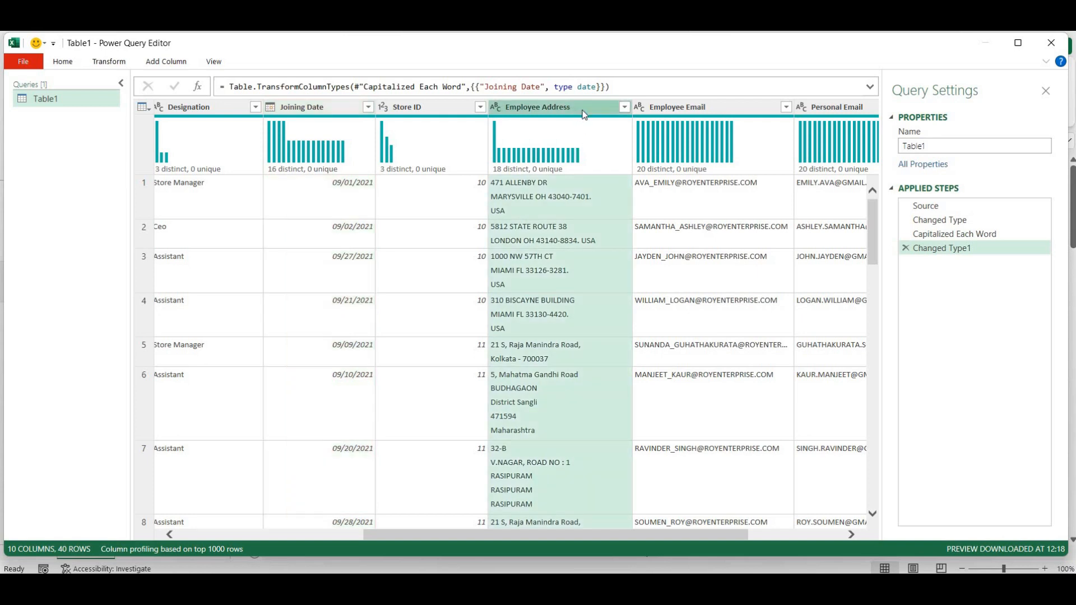
pyautogui.rightClick(582, 112)
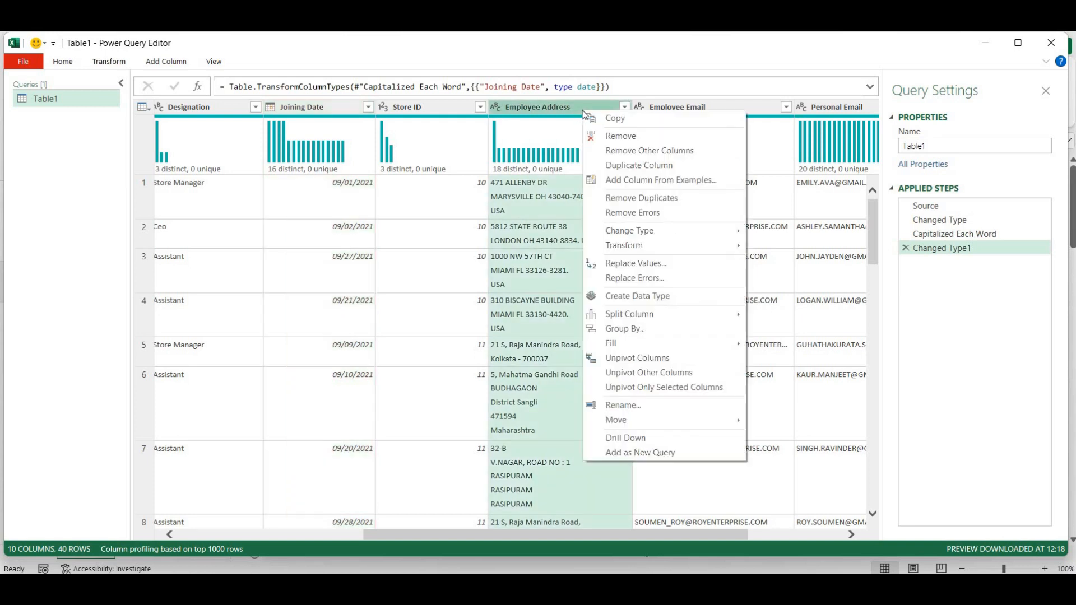
pyautogui.click(625, 271)
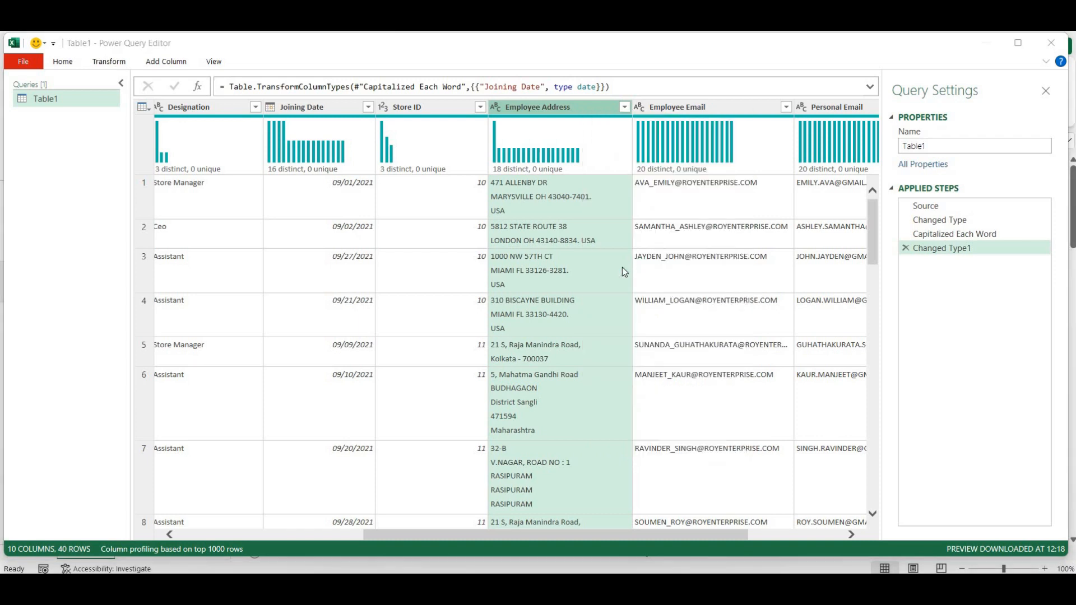
pyautogui.moveTo(526, 225); pyautogui.dragTo(480, 290)
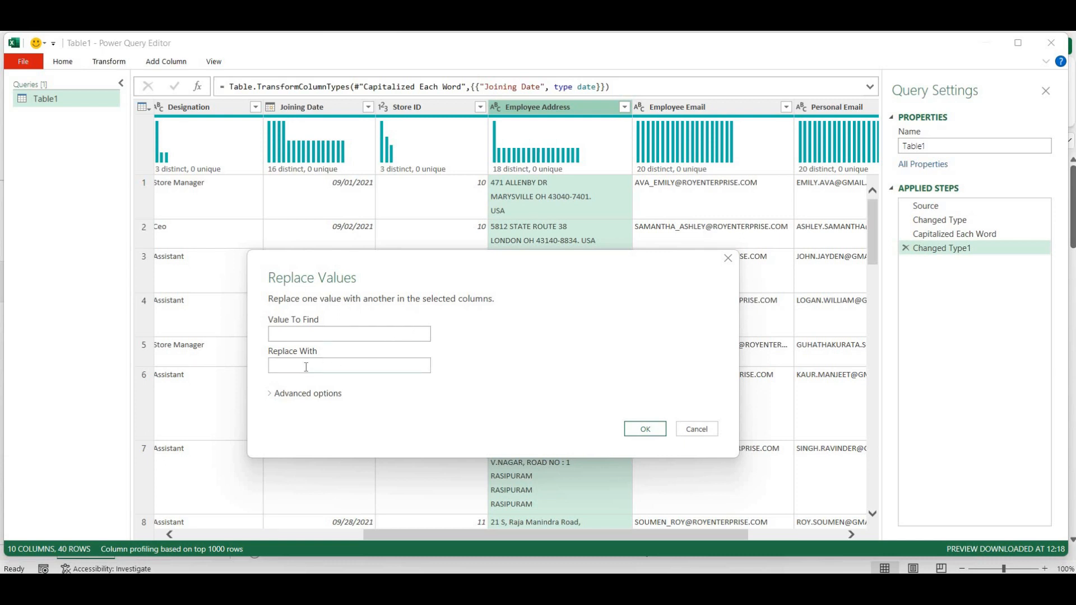
pyautogui.click(273, 395)
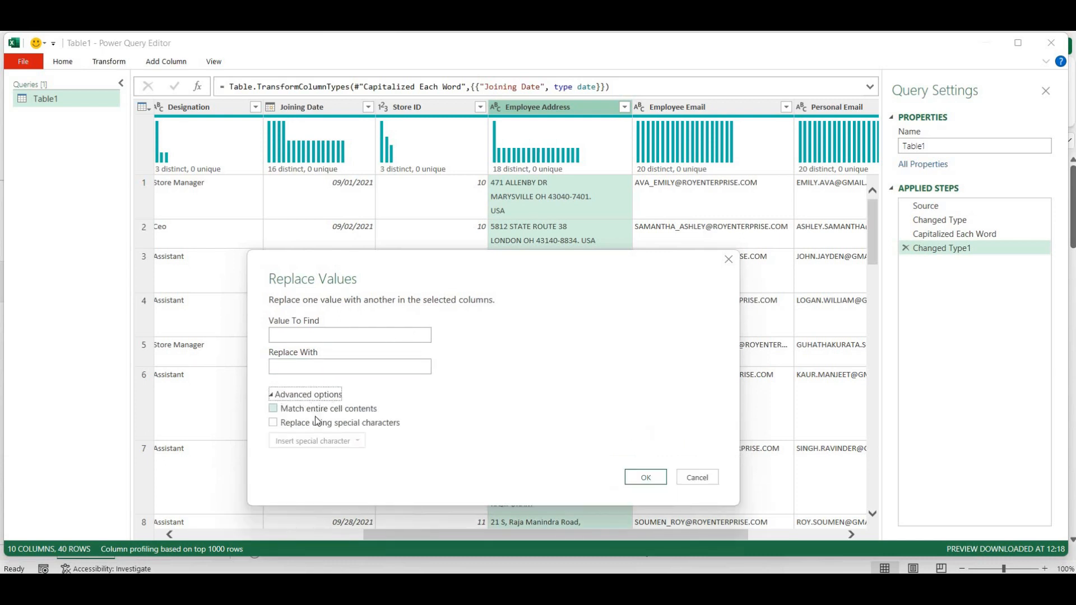
pyautogui.click(273, 424)
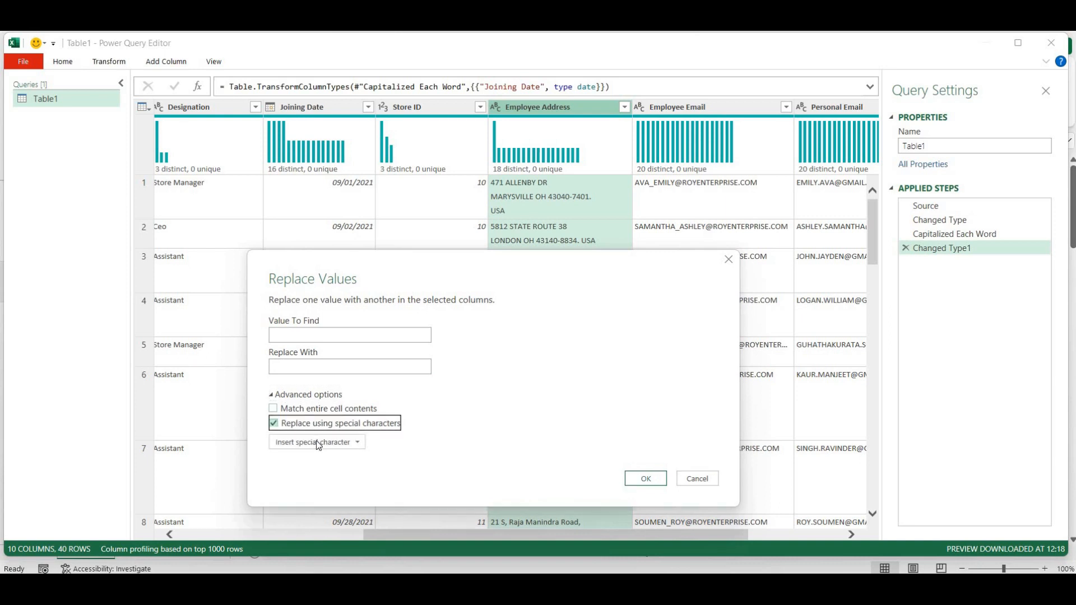
pyautogui.click(321, 440)
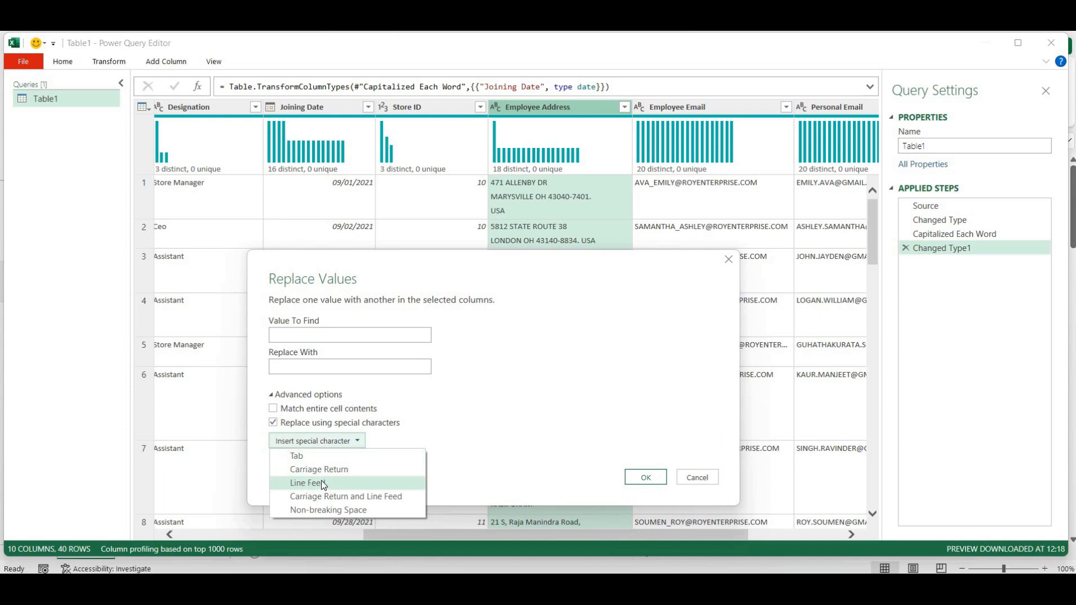
pyautogui.click(317, 483)
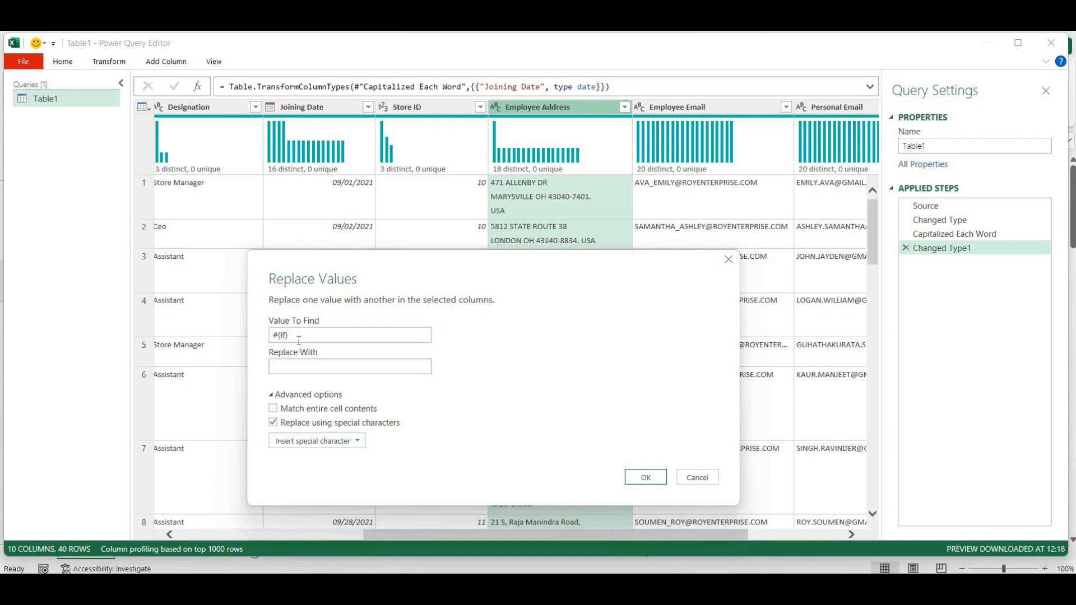
pyautogui.click(278, 370)
pyautogui.click(645, 478)
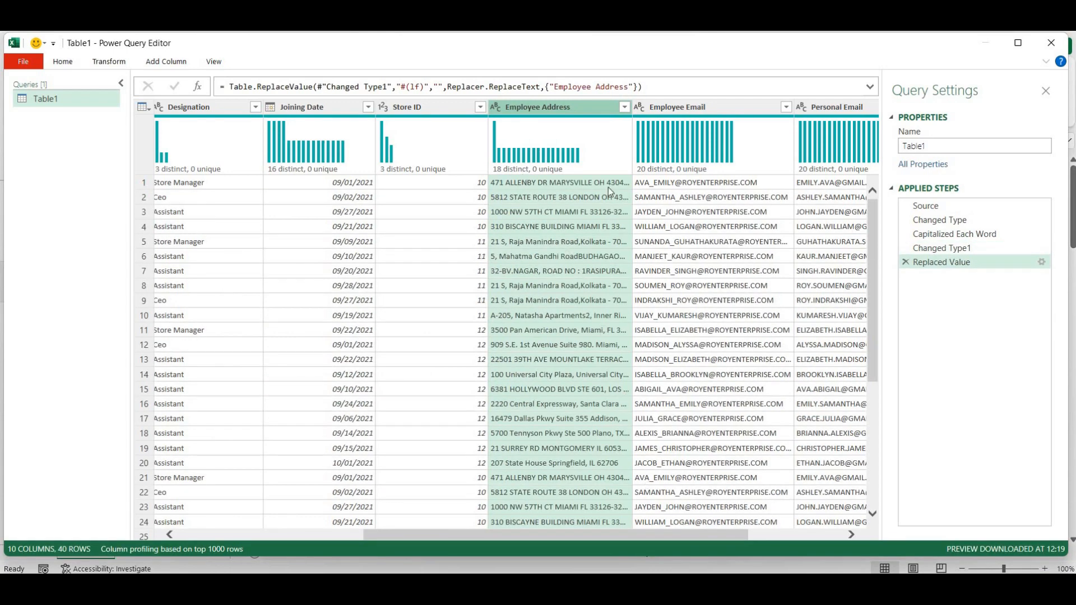
pyautogui.moveTo(633, 110); pyautogui.dragTo(766, 112)
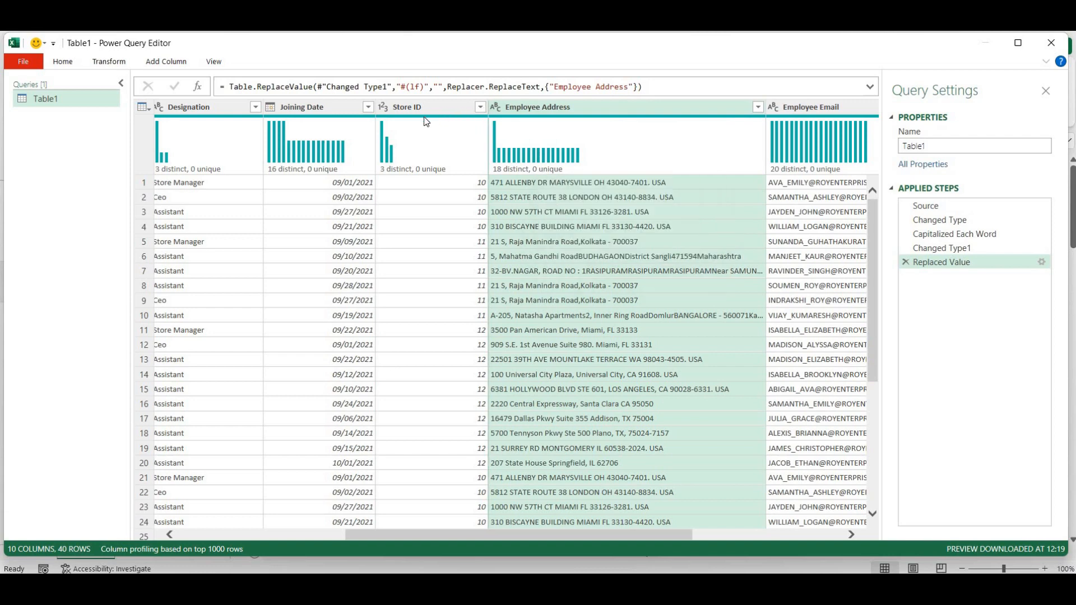
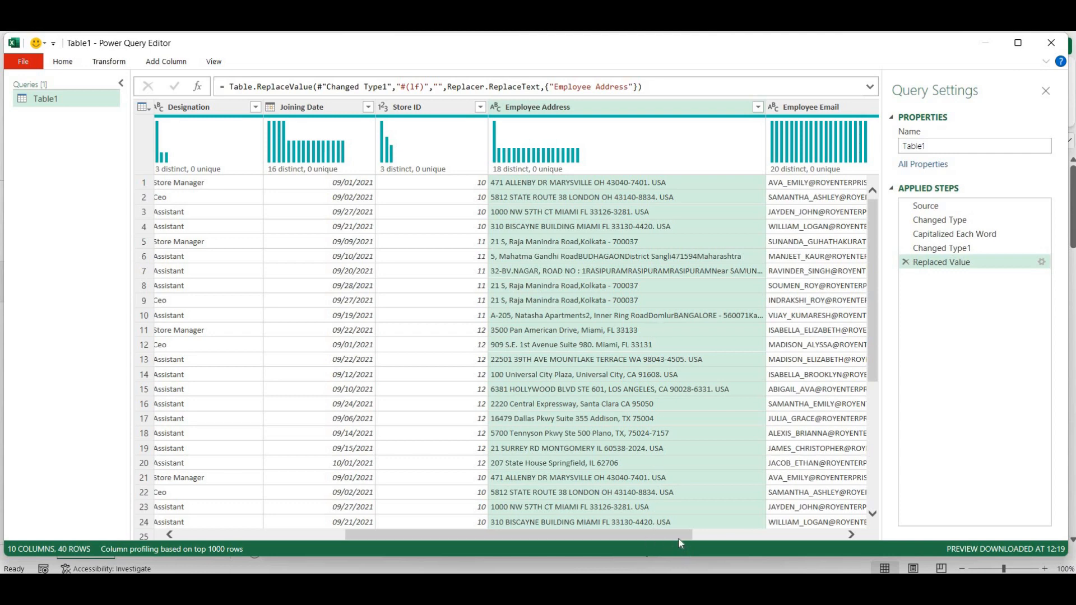
# - Scroll to Employee Address and widen it in stages until every full address fits
pyautogui.moveTo(694, 539); pyautogui.dragTo(820, 540)
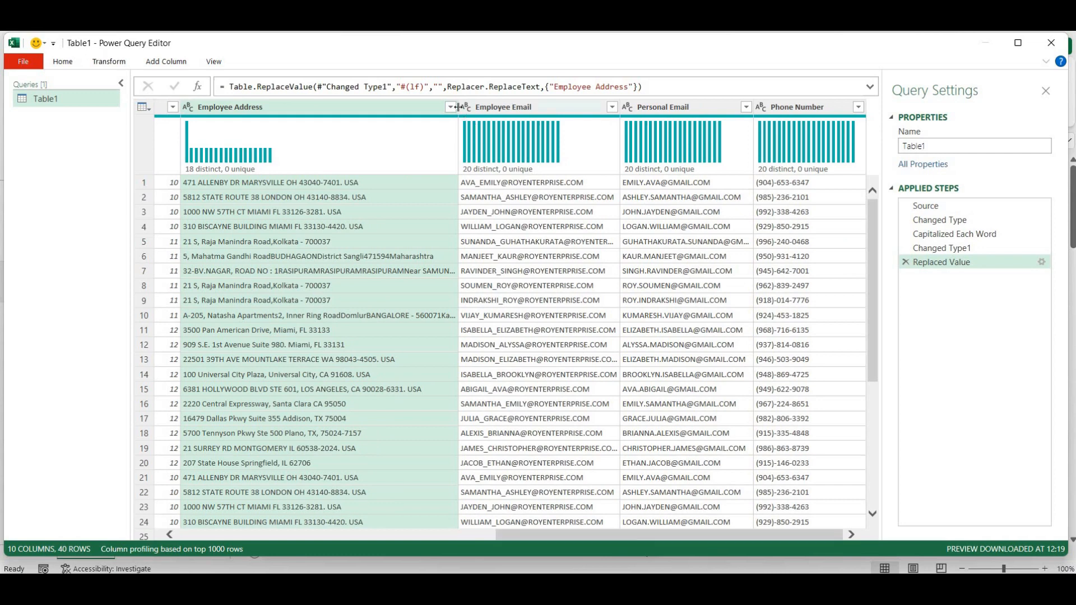
pyautogui.moveTo(457, 107); pyautogui.dragTo(516, 108)
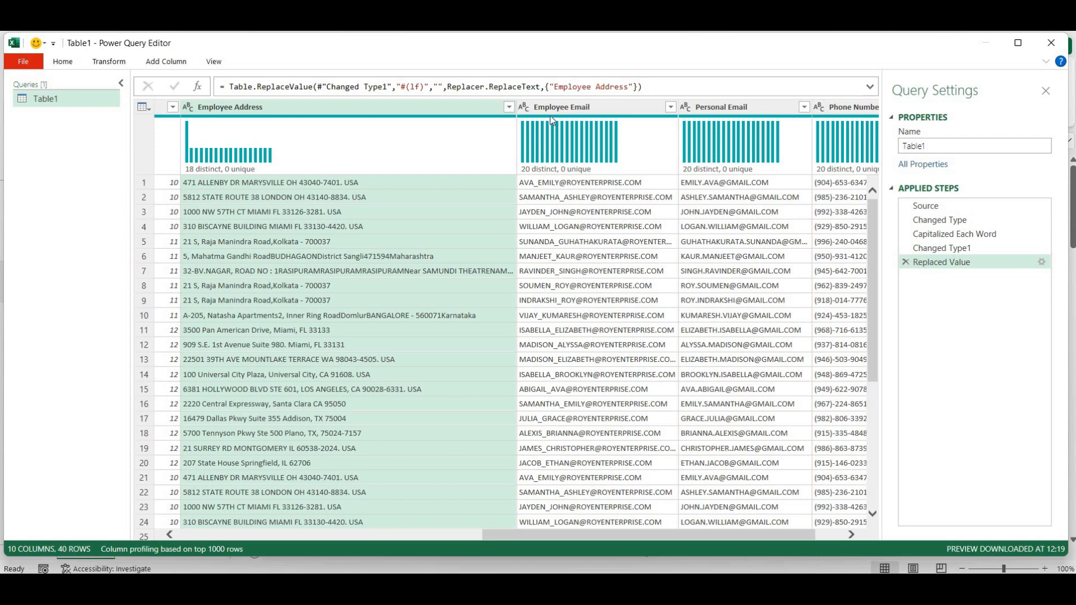
pyautogui.moveTo(569, 145); pyautogui.dragTo(572, 196)
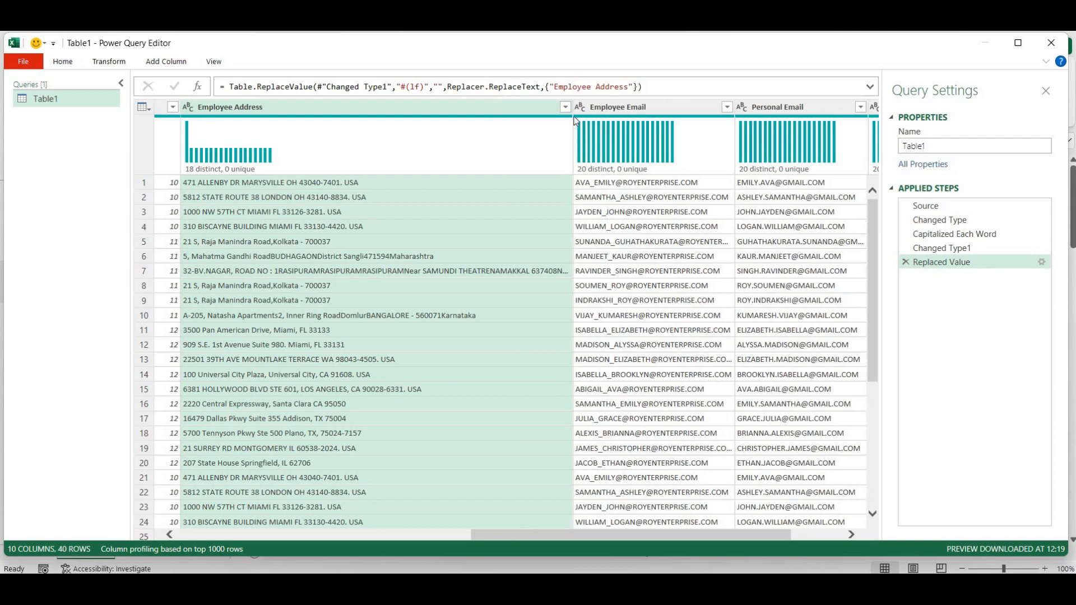
pyautogui.moveTo(572, 107); pyautogui.dragTo(624, 269)
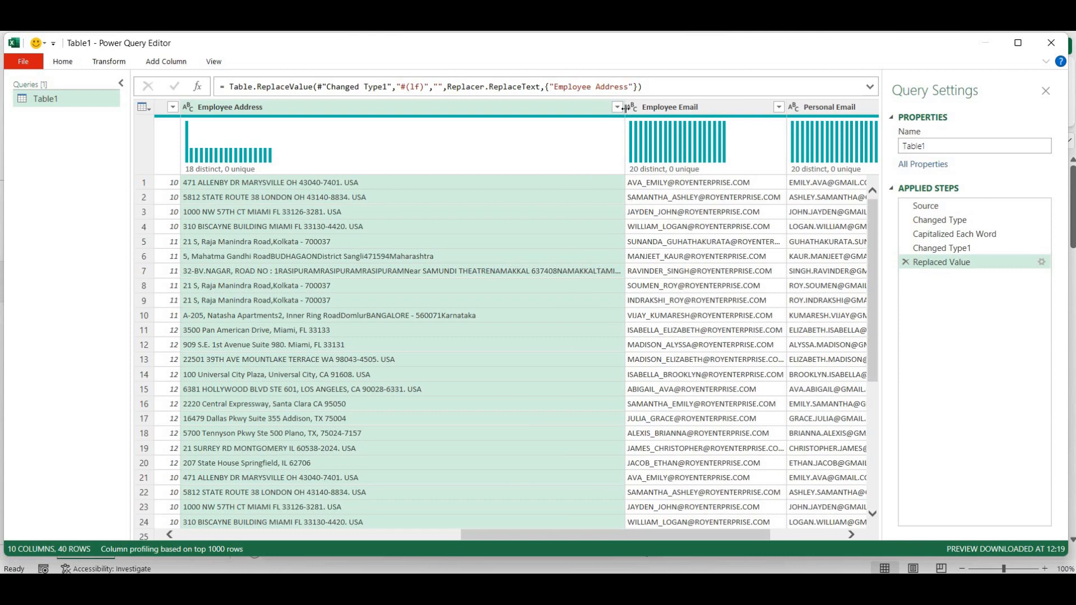
pyautogui.moveTo(667, 107); pyautogui.dragTo(674, 235)
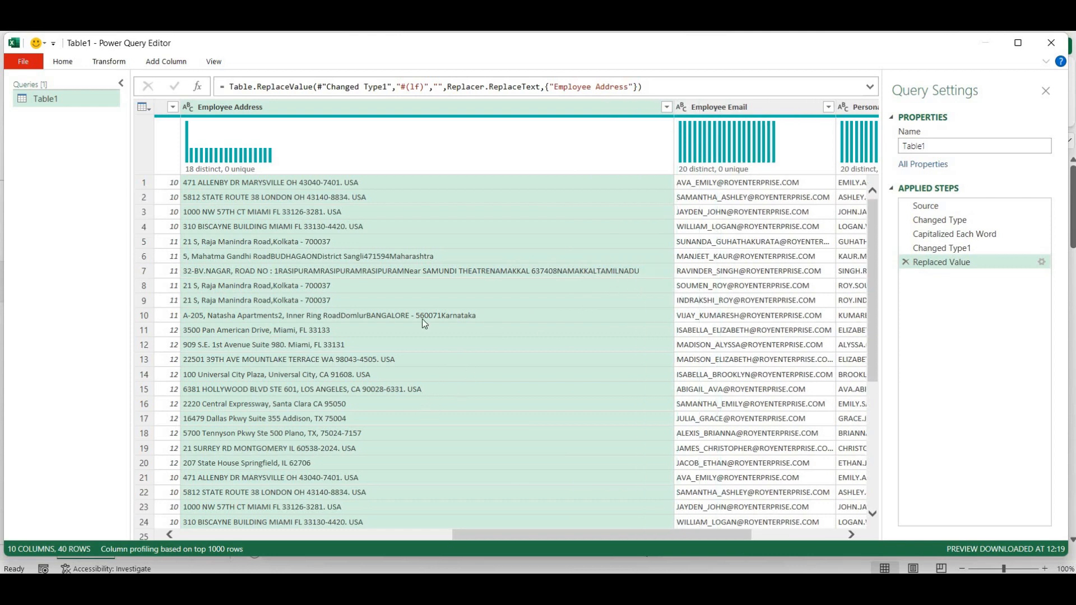
# - Delete the earlier Replaced Value step and replace Line Feed characters in Employee Address with a space
pyautogui.click(906, 262)
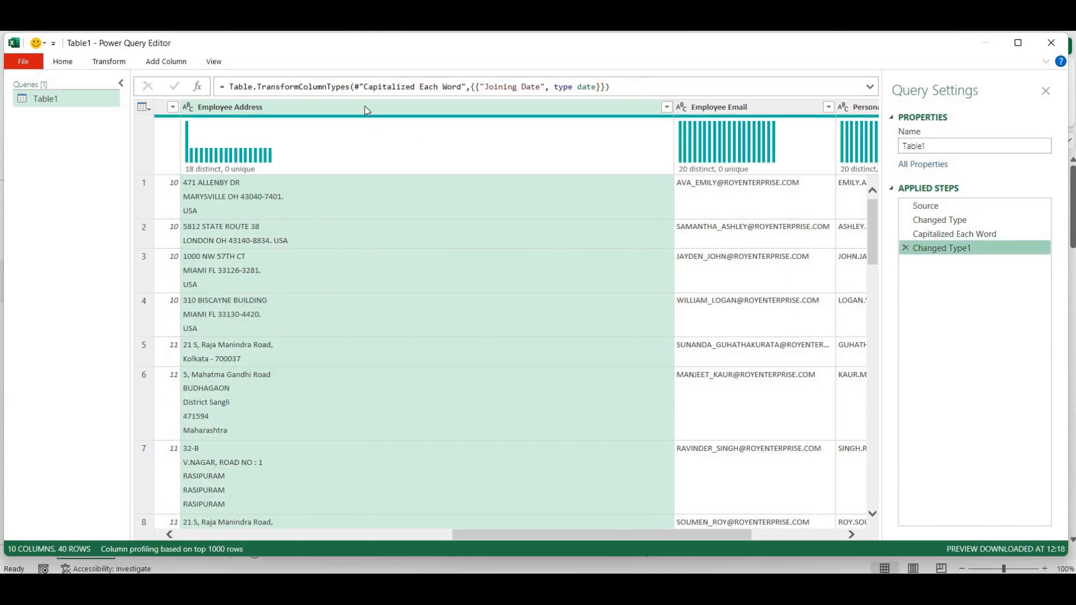
pyautogui.rightClick(365, 107)
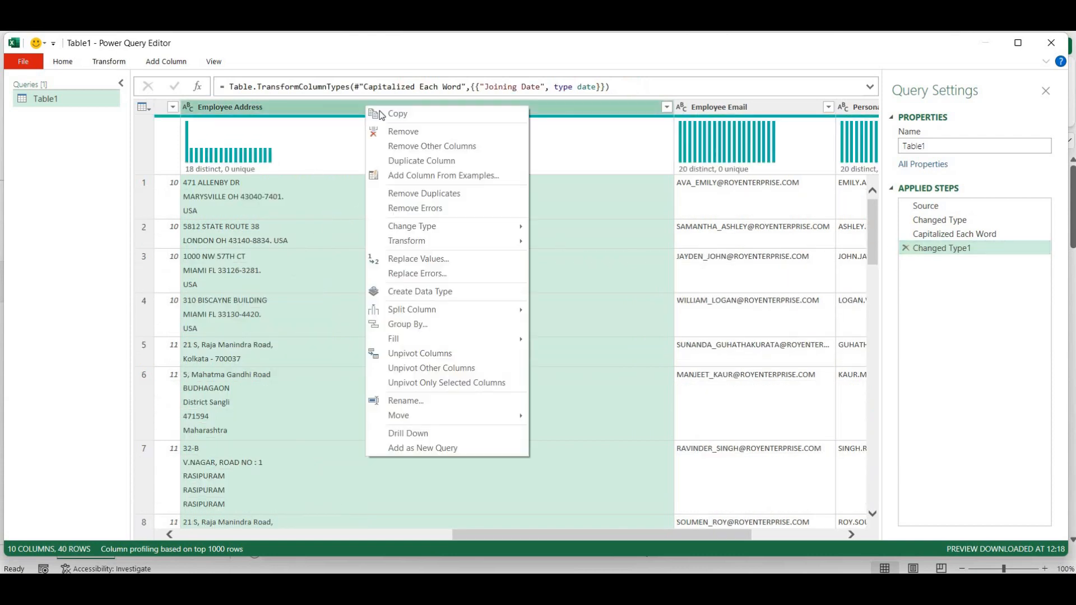
pyautogui.click(431, 258)
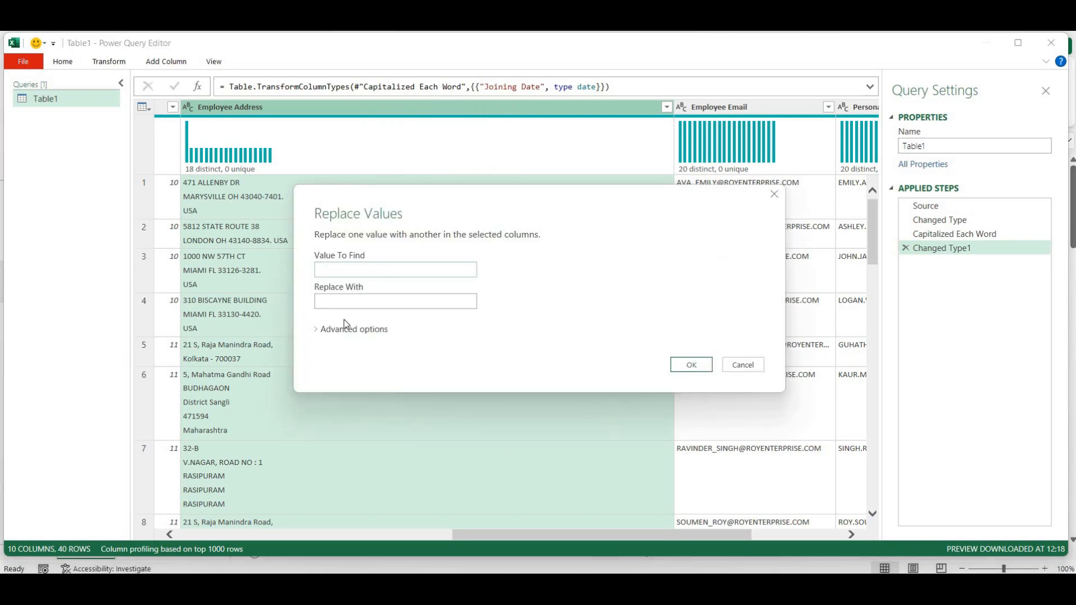
pyautogui.click(316, 330)
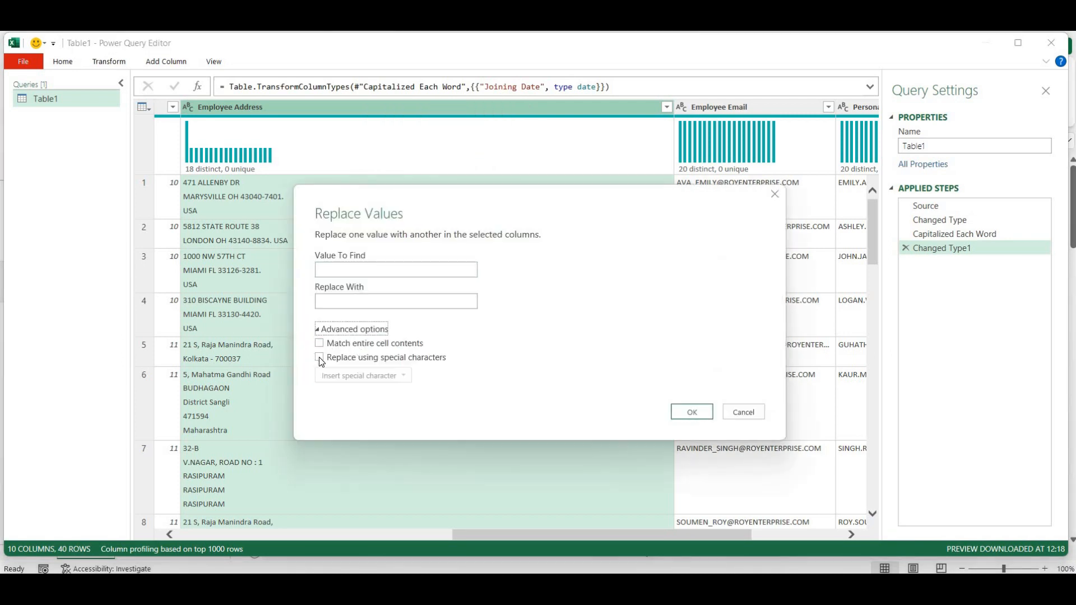
pyautogui.click(319, 357)
pyautogui.click(362, 376)
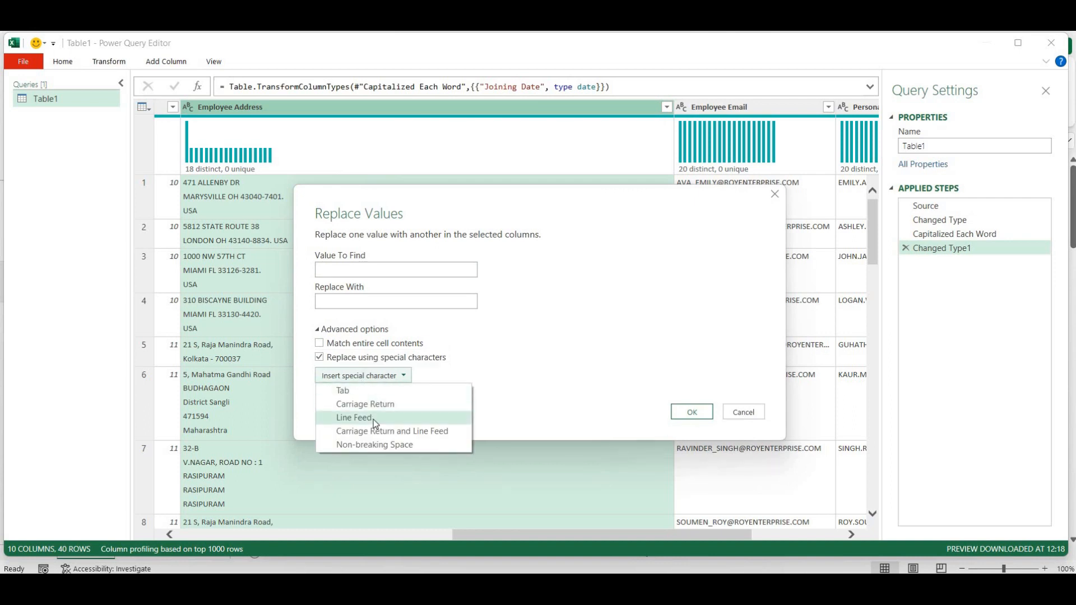
pyautogui.click(374, 419)
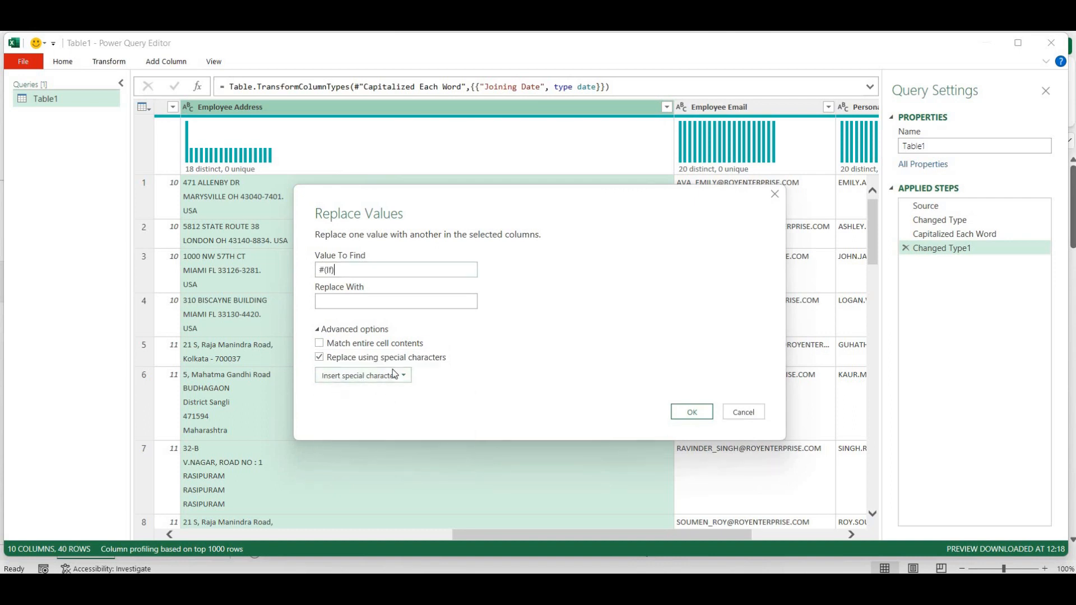
pyautogui.click(366, 304)
pyautogui.click(694, 413)
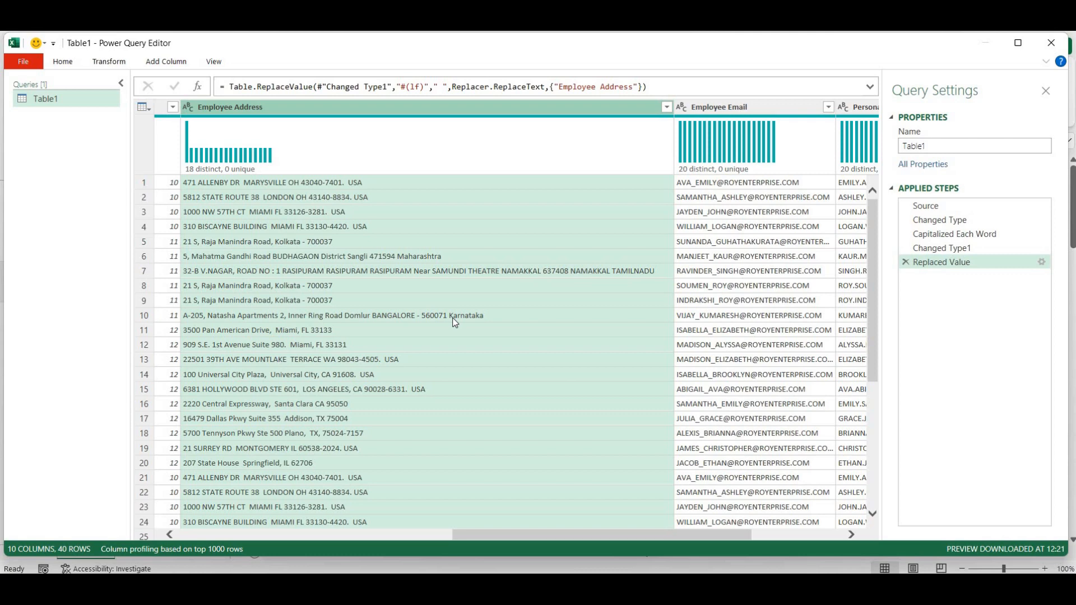
# - Trim leading and trailing spaces from the Employee Address values
pyautogui.rightClick(367, 112)
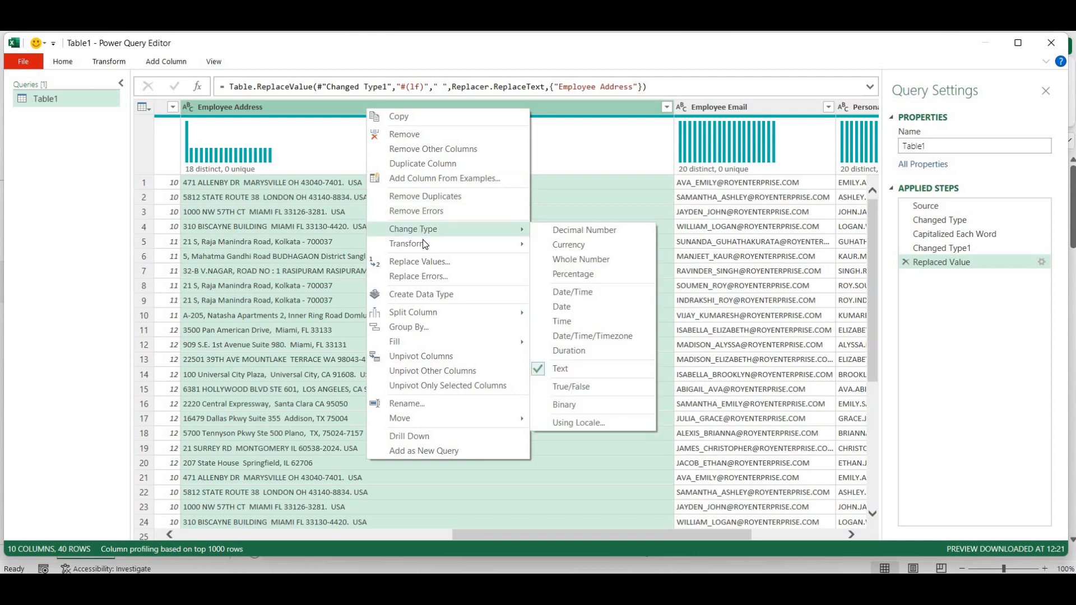
pyautogui.moveTo(422, 242)
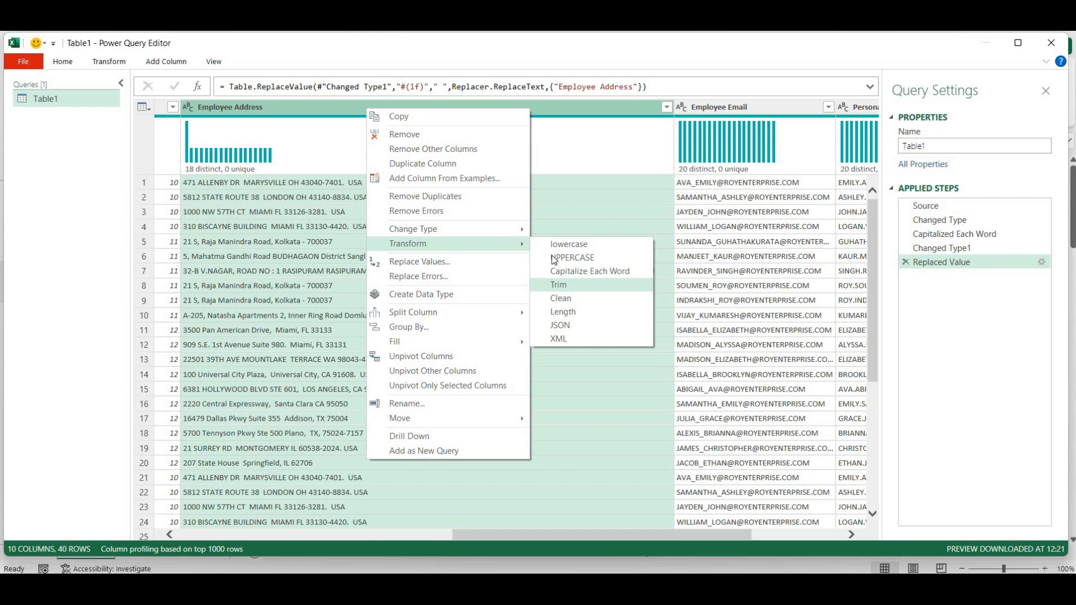
pyautogui.press('Escape')
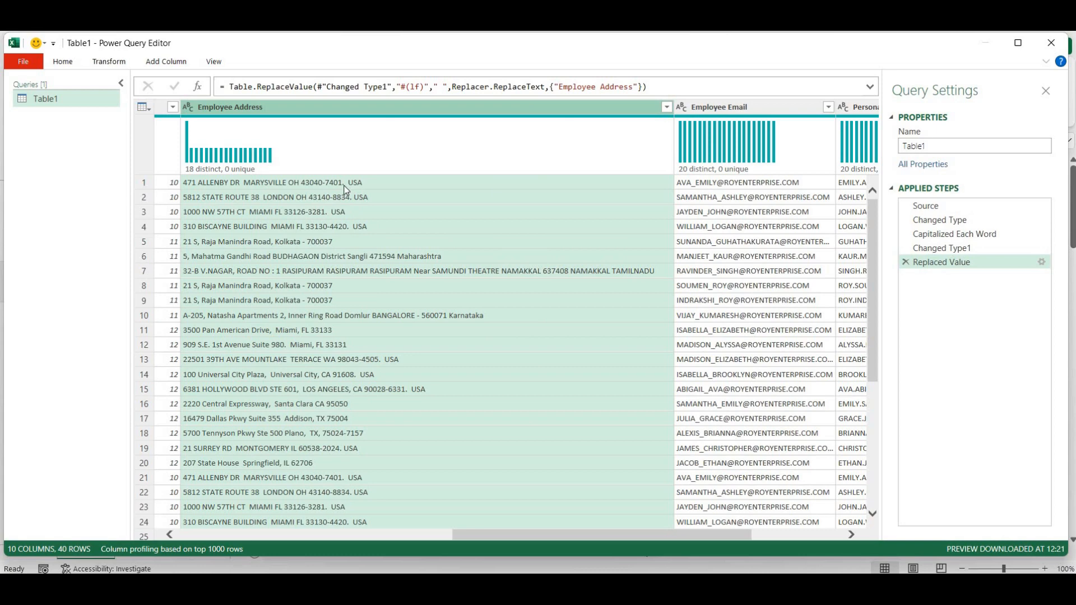
pyautogui.rightClick(379, 107)
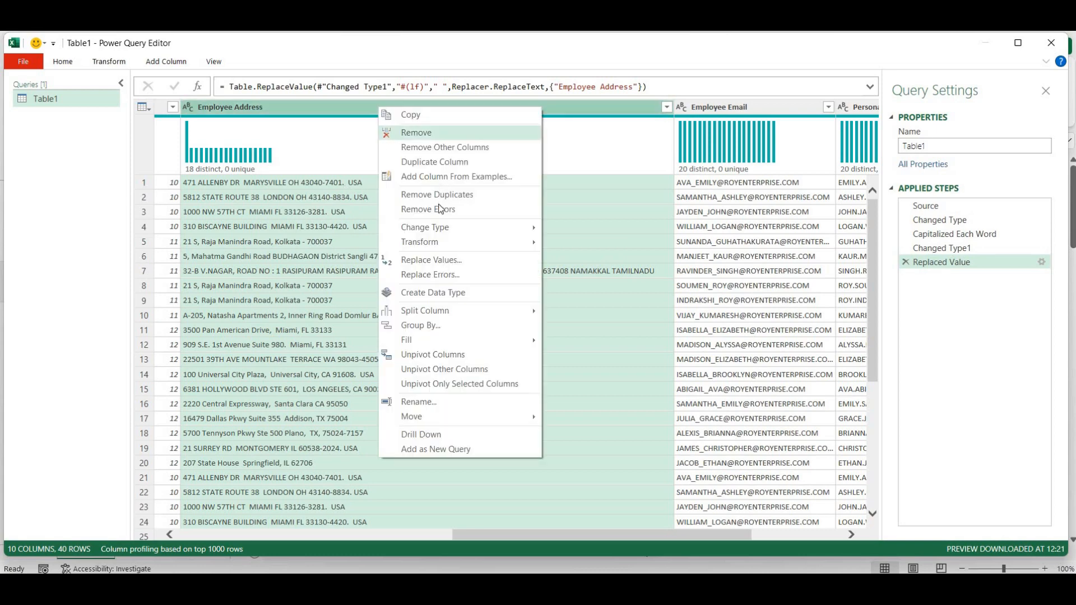
pyautogui.moveTo(490, 244)
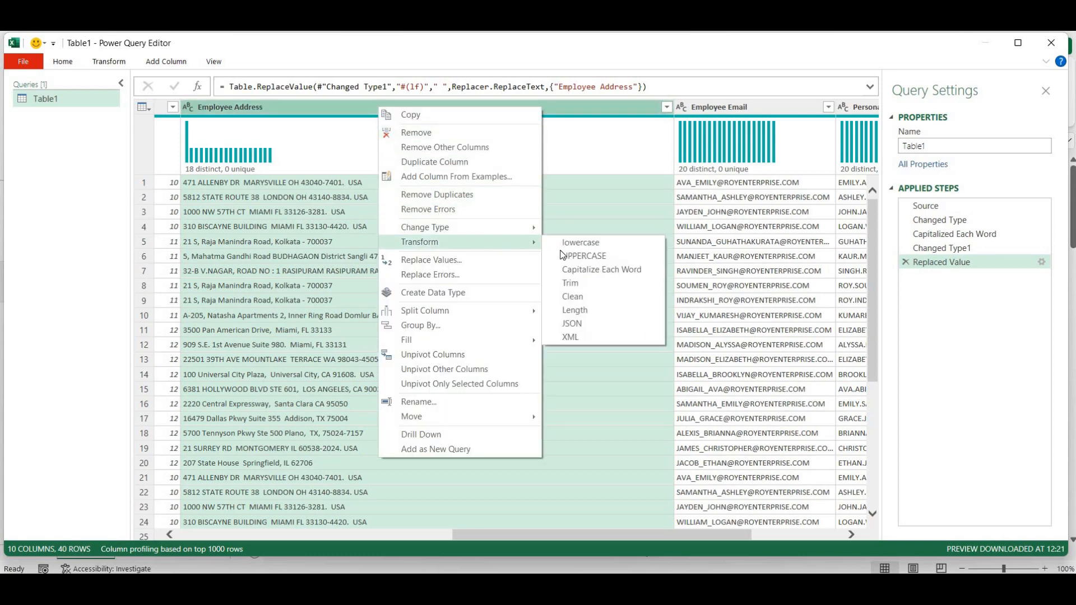
pyautogui.click(565, 285)
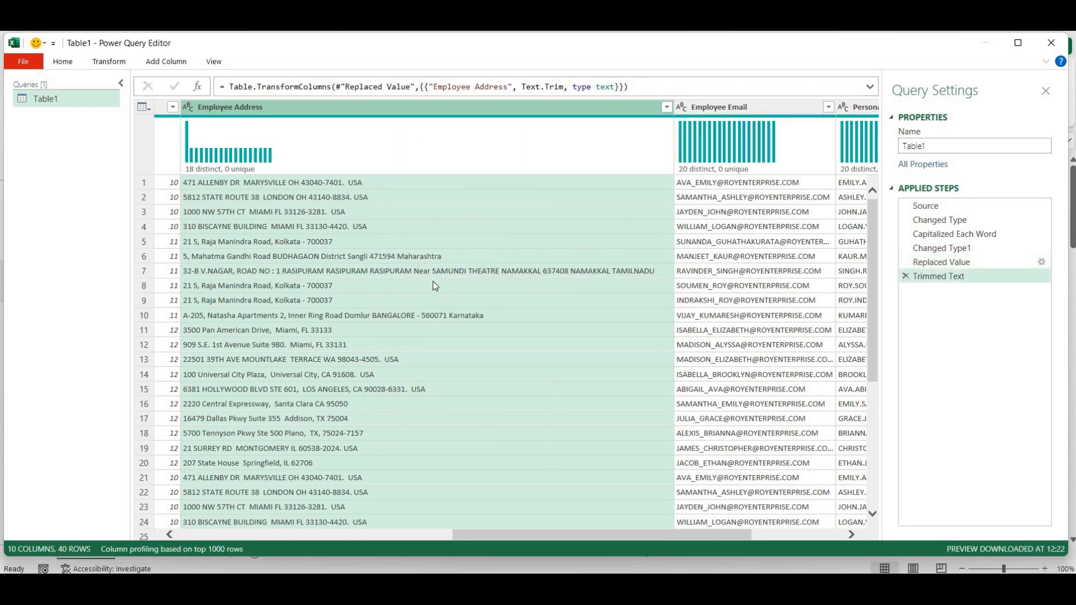
# - Apply Clean to Employee Address to strip non-printing characters
pyautogui.rightClick(368, 114)
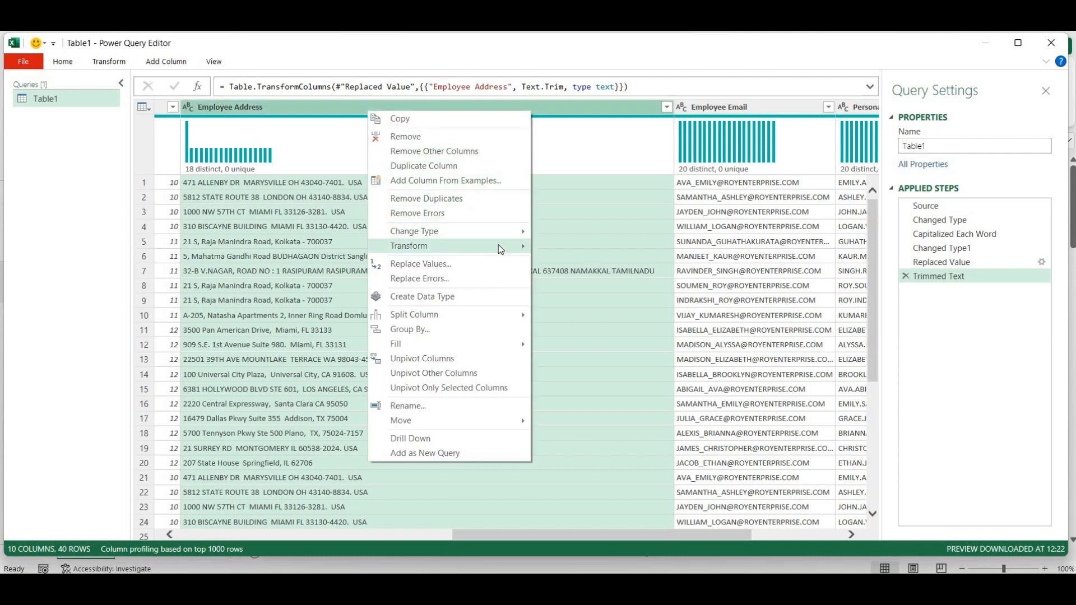
pyautogui.moveTo(499, 246)
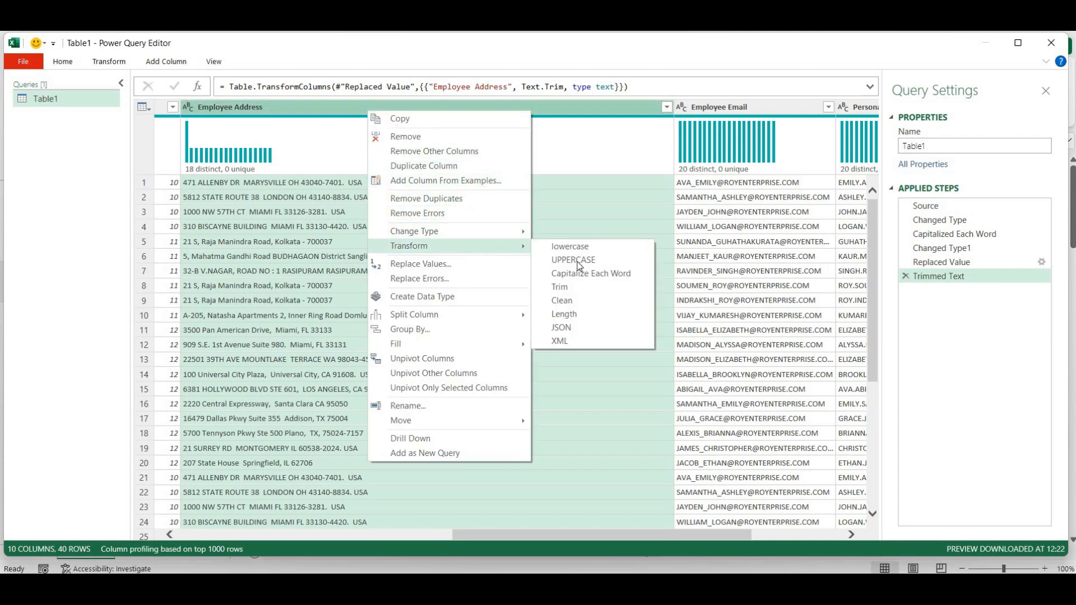
pyautogui.click(571, 301)
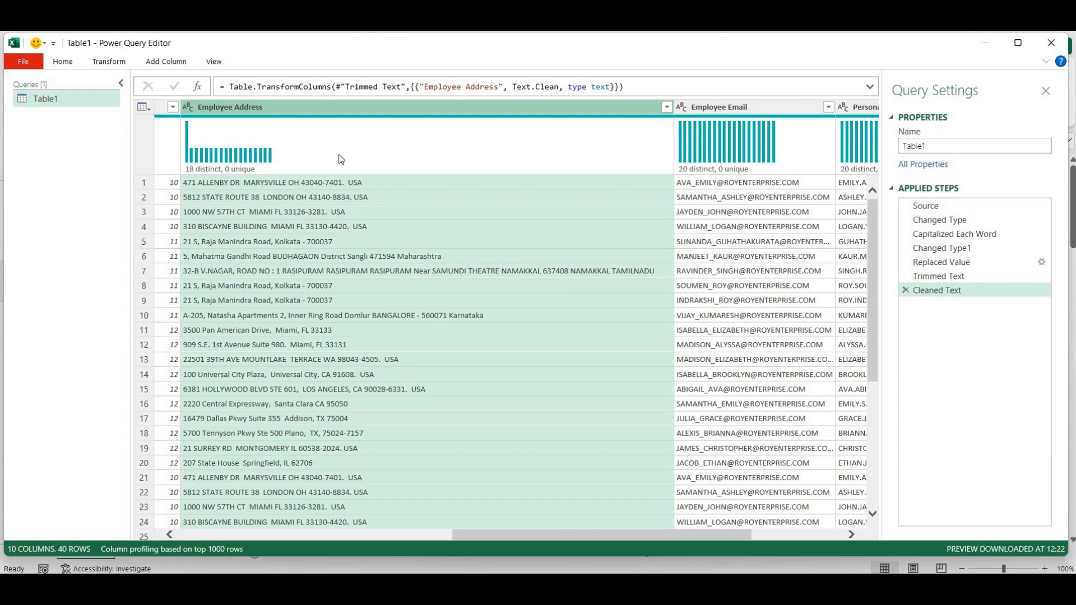
pyautogui.rightClick(335, 111)
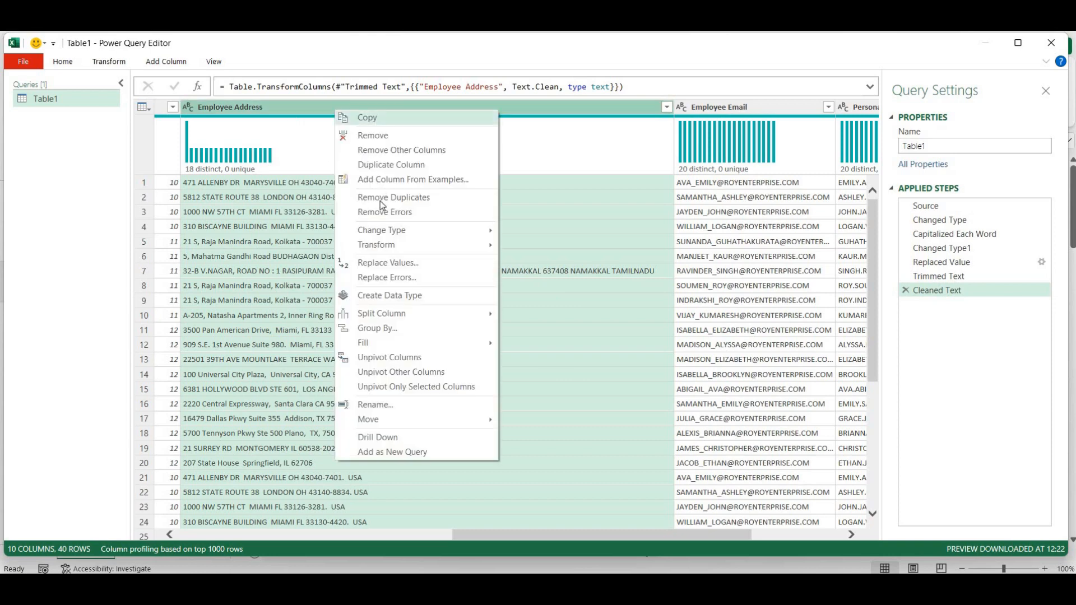
pyautogui.moveTo(387, 234)
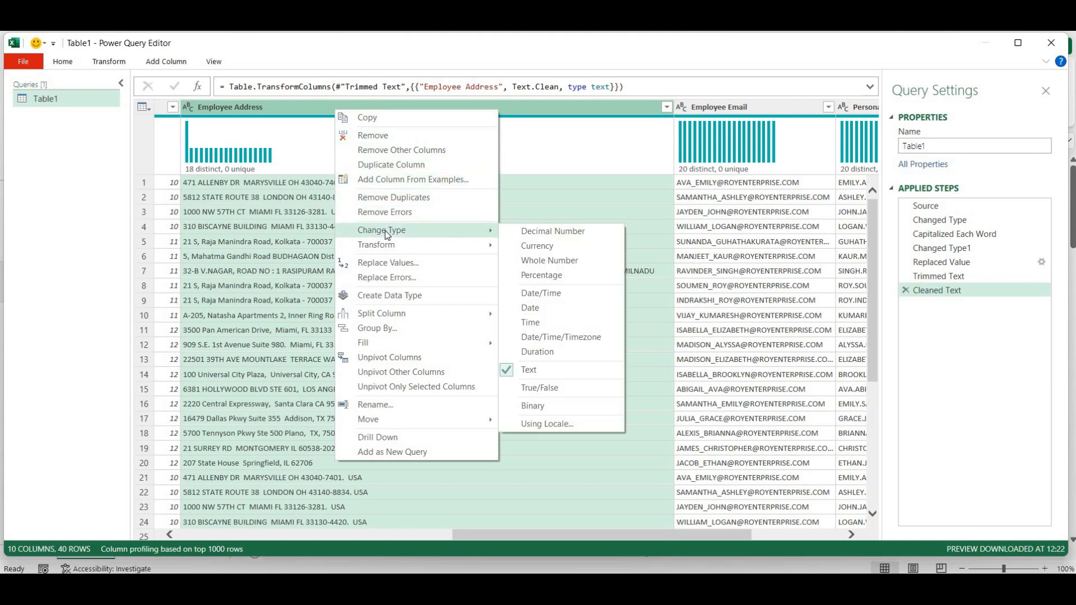
pyautogui.click(393, 263)
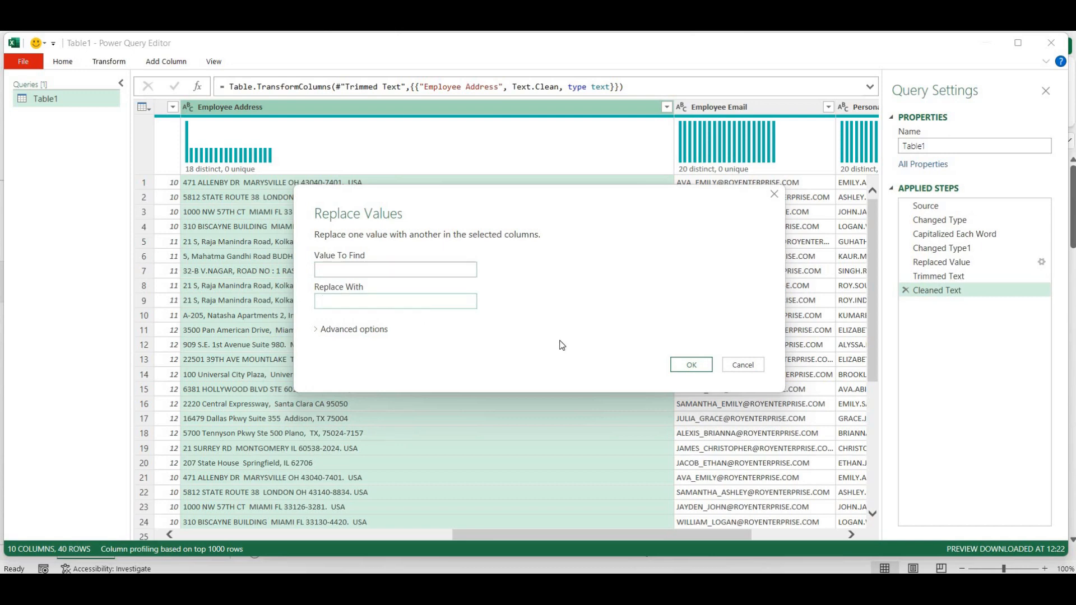
pyautogui.click(690, 365)
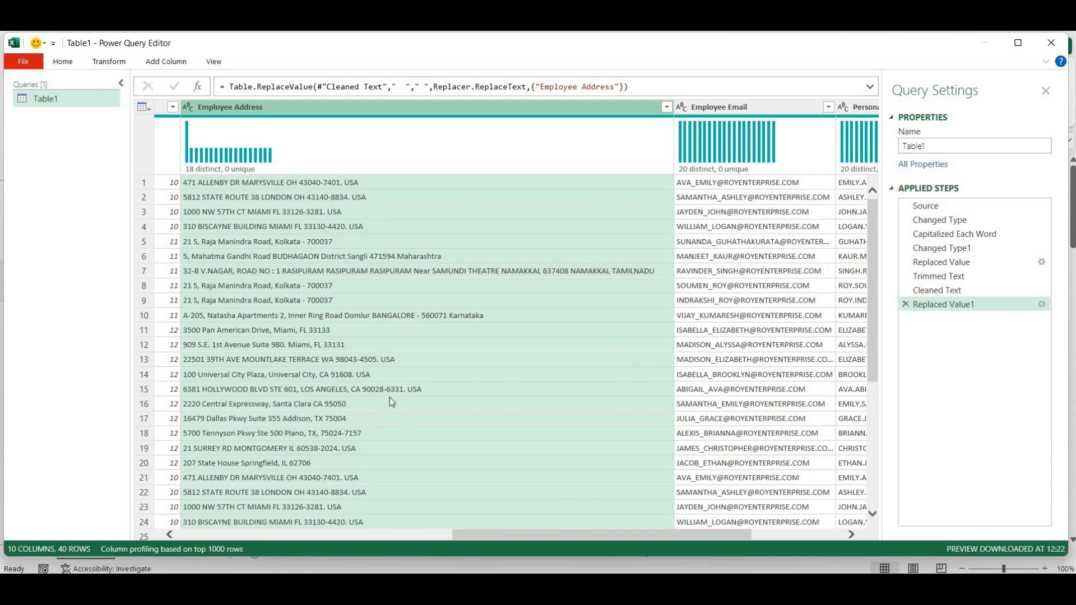
pyautogui.scroll(-3, 387, 395)
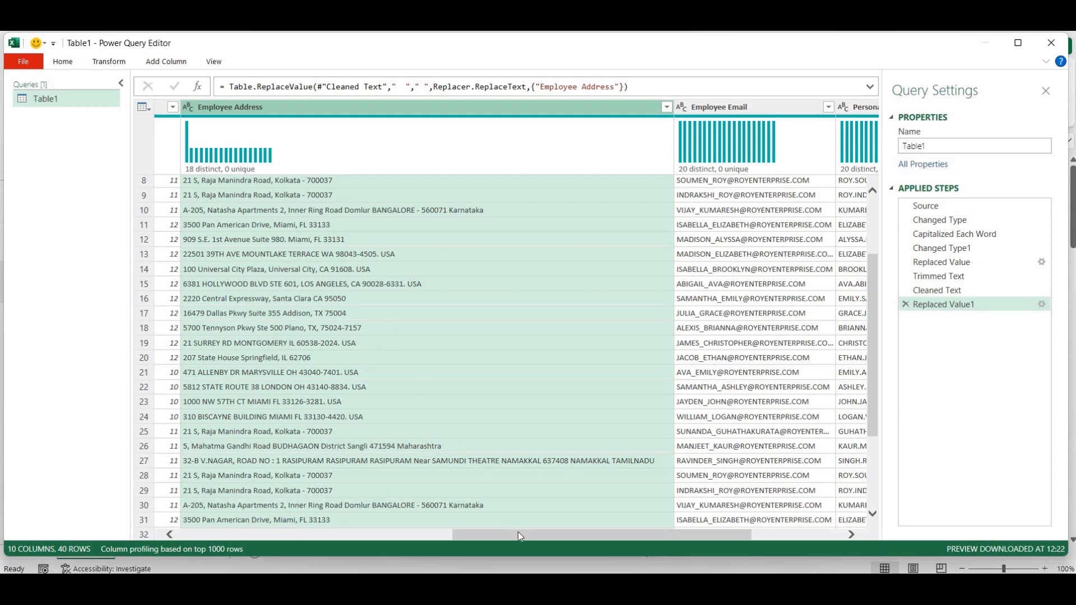
pyautogui.scroll(-2, 528, 435)
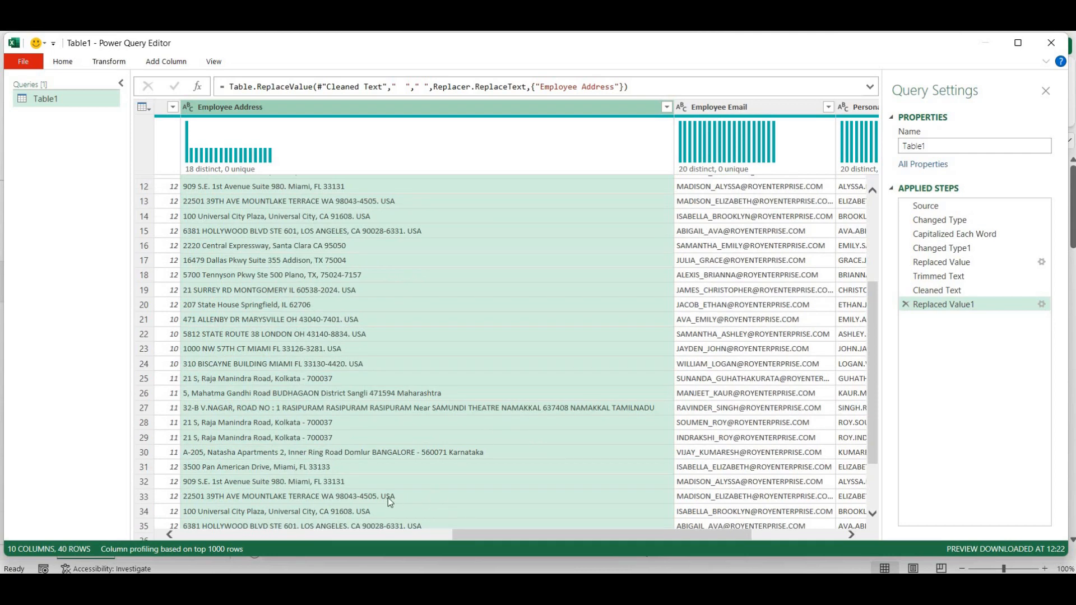
pyautogui.scroll(-2, 391, 493)
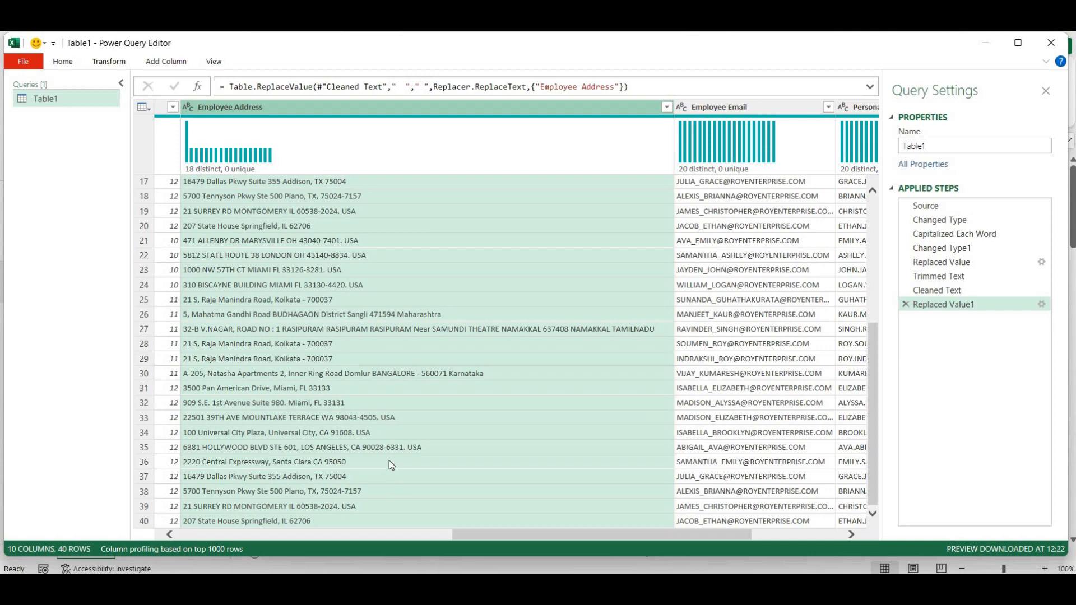
pyautogui.scroll(3, 391, 464)
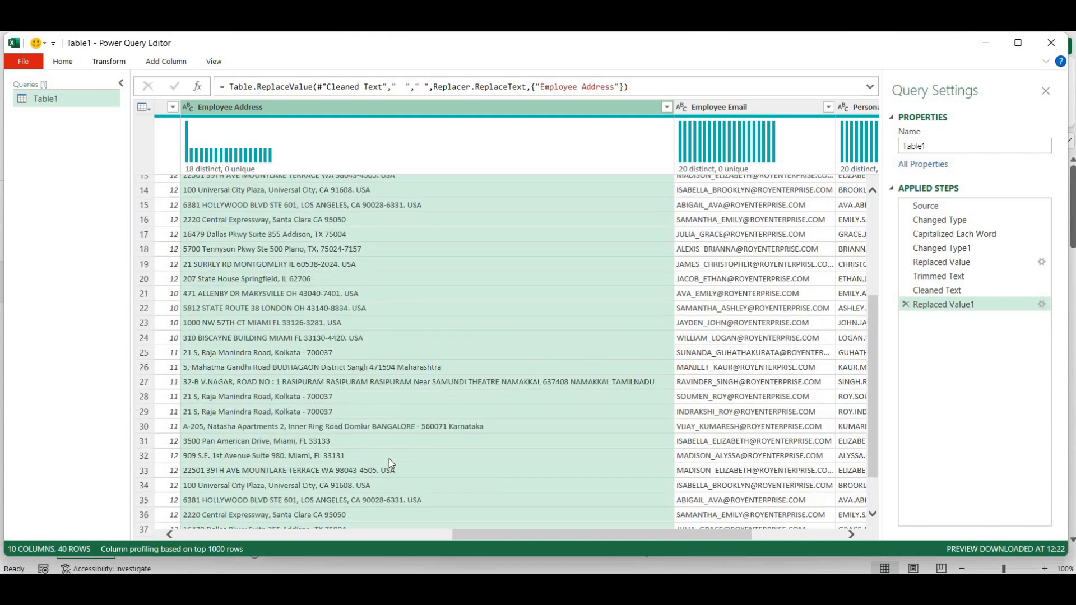
pyautogui.scroll(2, 389, 459)
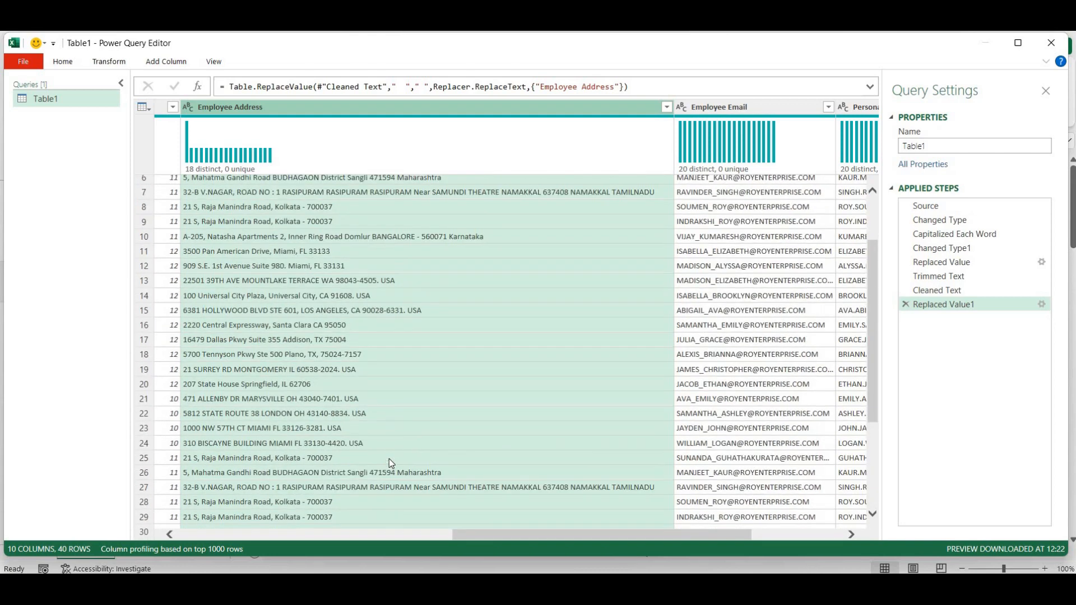
pyautogui.scroll(2, 391, 461)
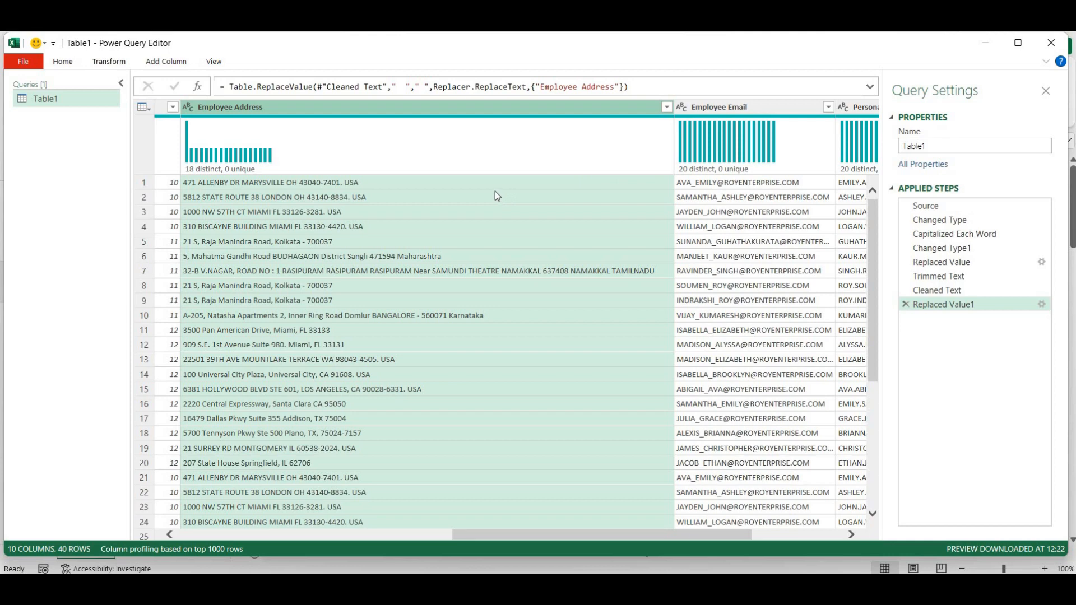
# - Split Employee Address by the custom delimiter '.' at its right-most occurrence
pyautogui.rightClick(435, 112)
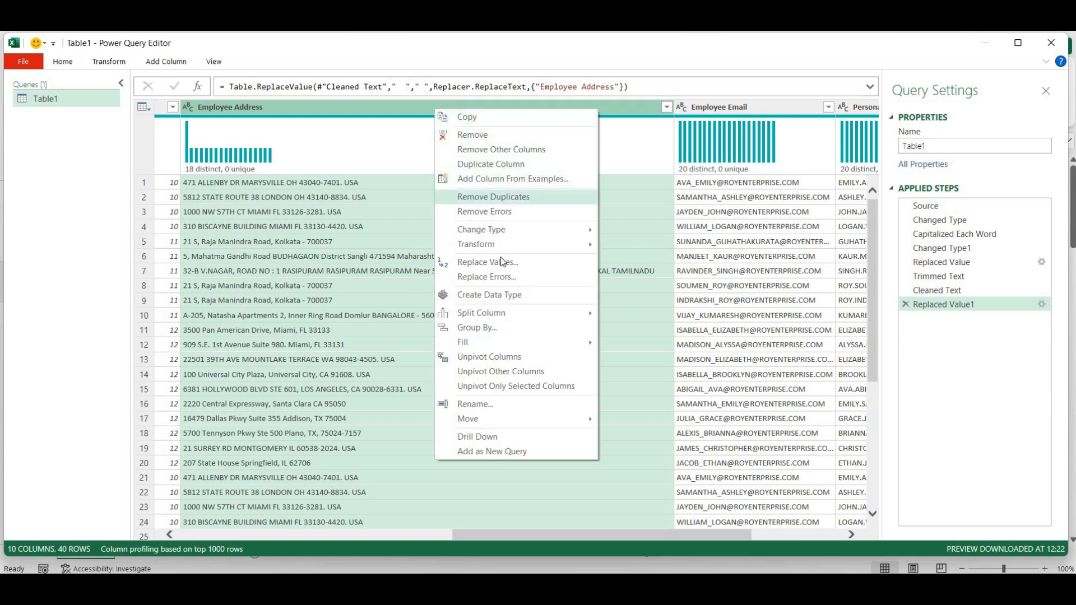
pyautogui.moveTo(508, 312)
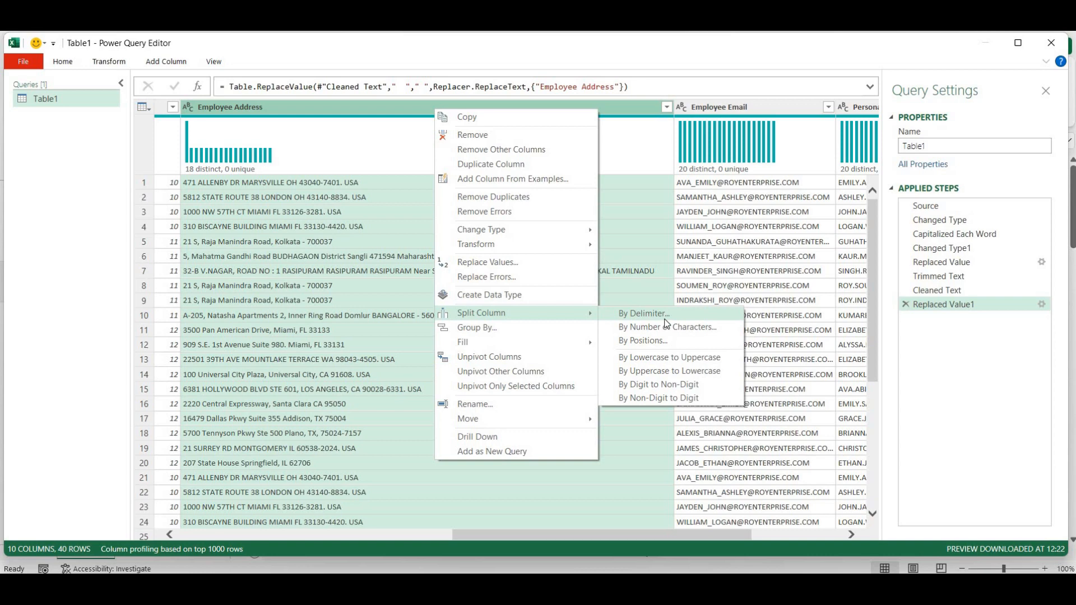
pyautogui.click(664, 318)
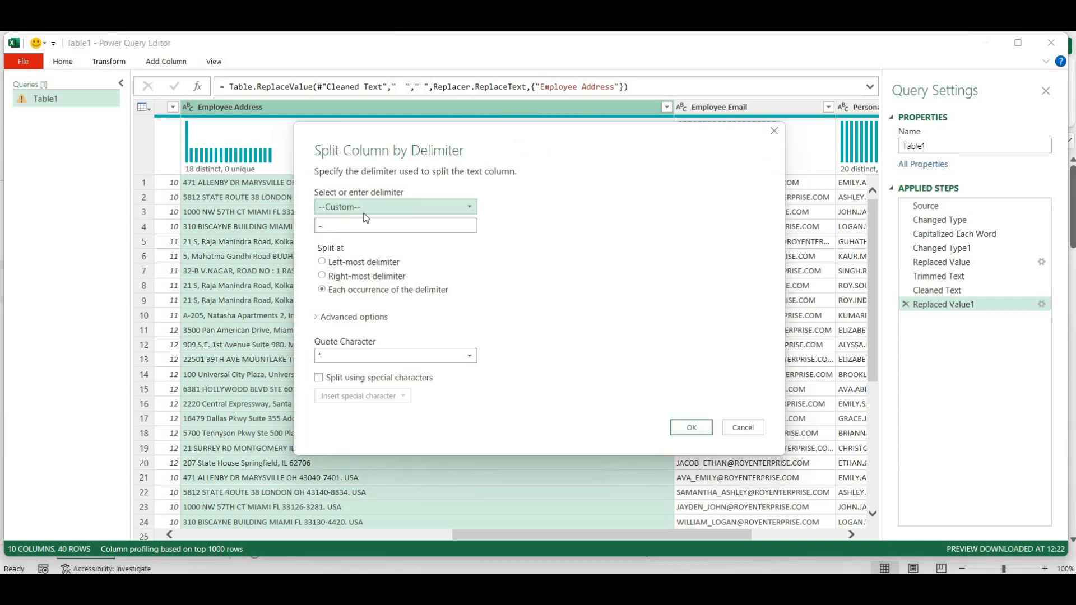
pyautogui.click(366, 209)
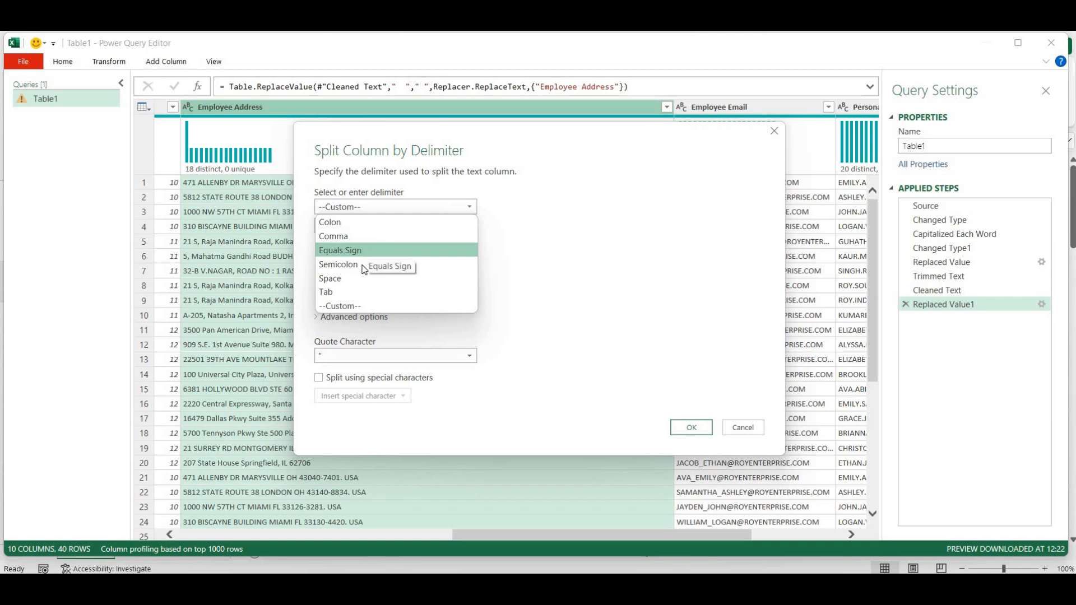
pyautogui.click(361, 305)
pyautogui.click(355, 224)
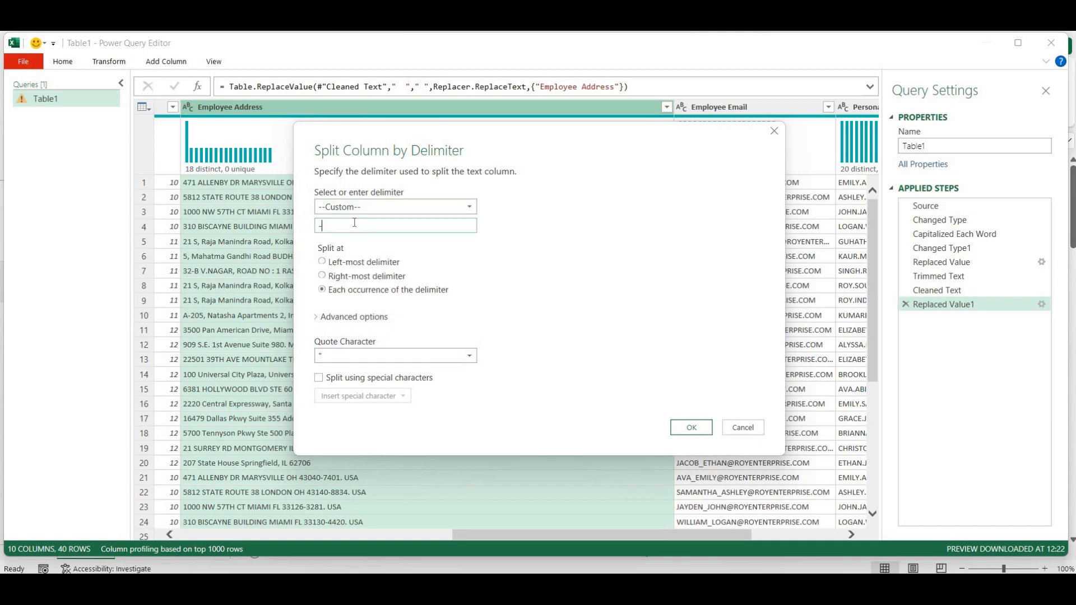
pyautogui.press('BackSpace')
pyautogui.write('.')
pyautogui.click(321, 277)
pyautogui.click(692, 431)
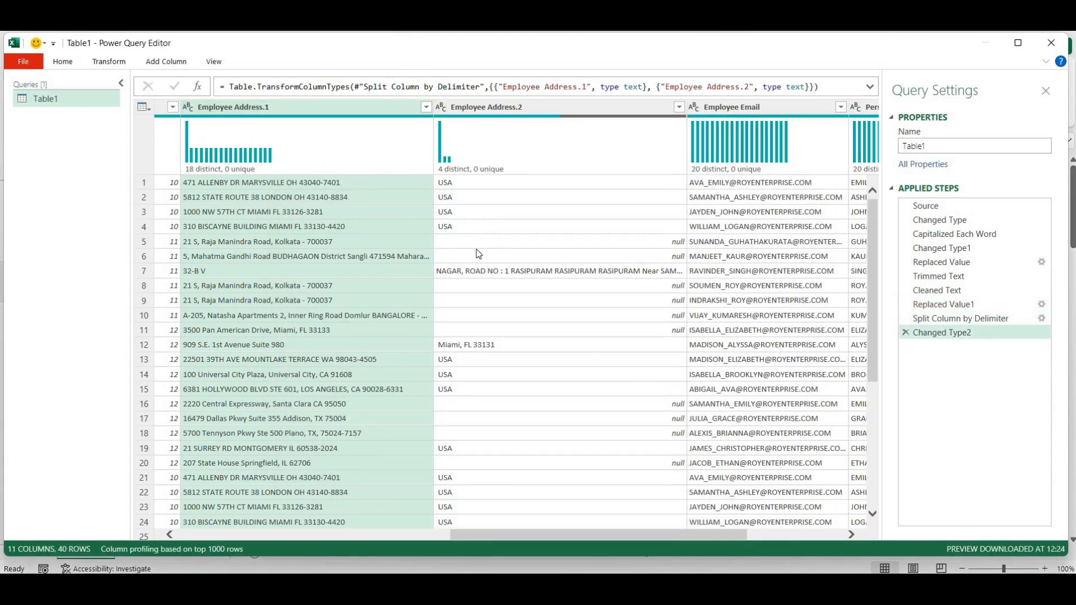
pyautogui.scroll(-1, 529, 340)
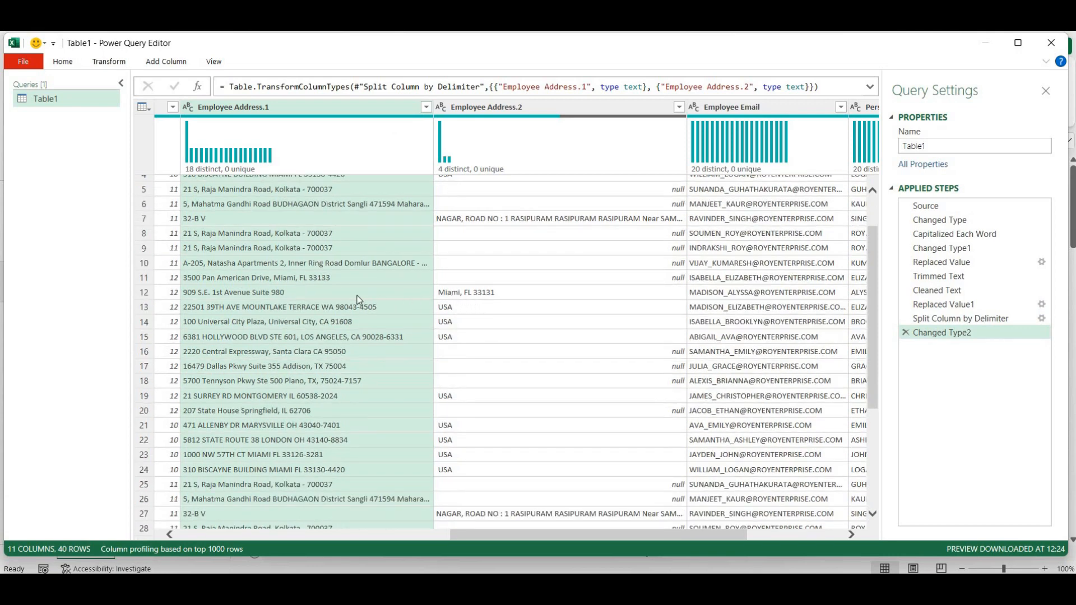
pyautogui.scroll(-3, 487, 326)
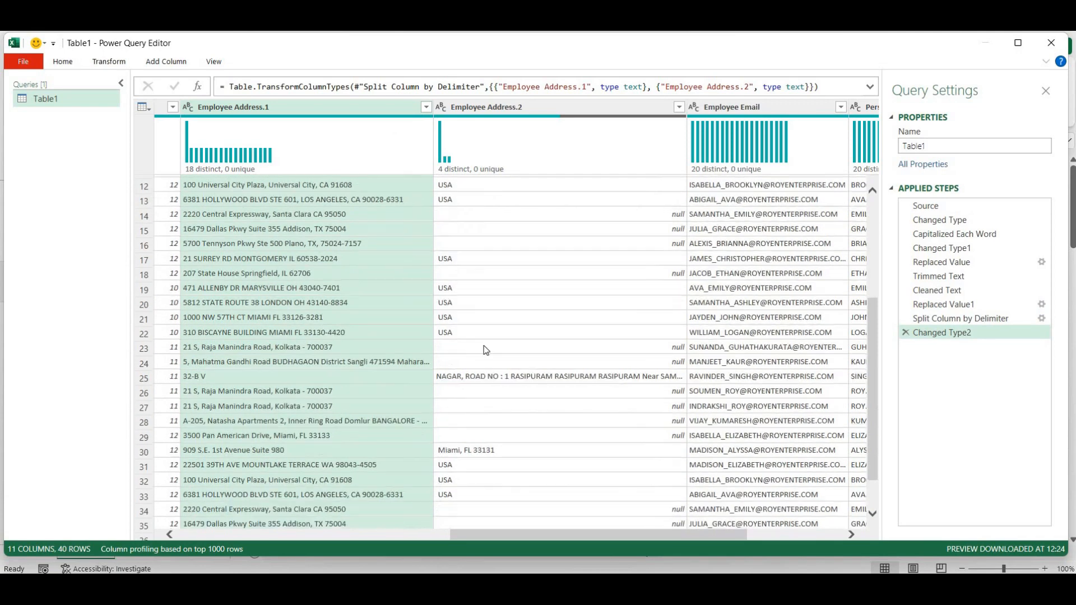
pyautogui.scroll(-1, 525, 387)
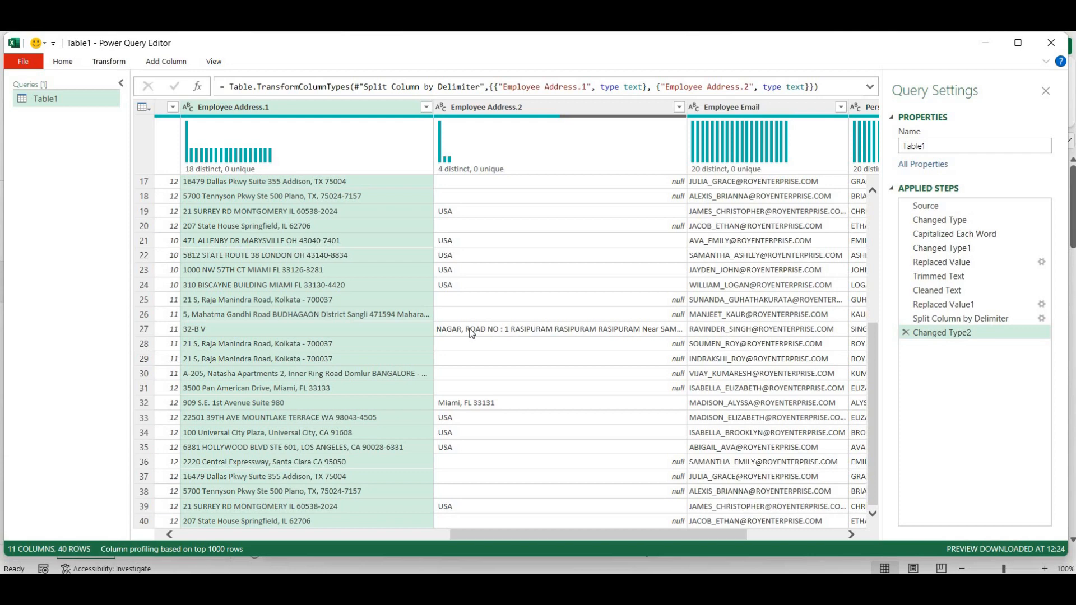
pyautogui.scroll(5, 471, 333)
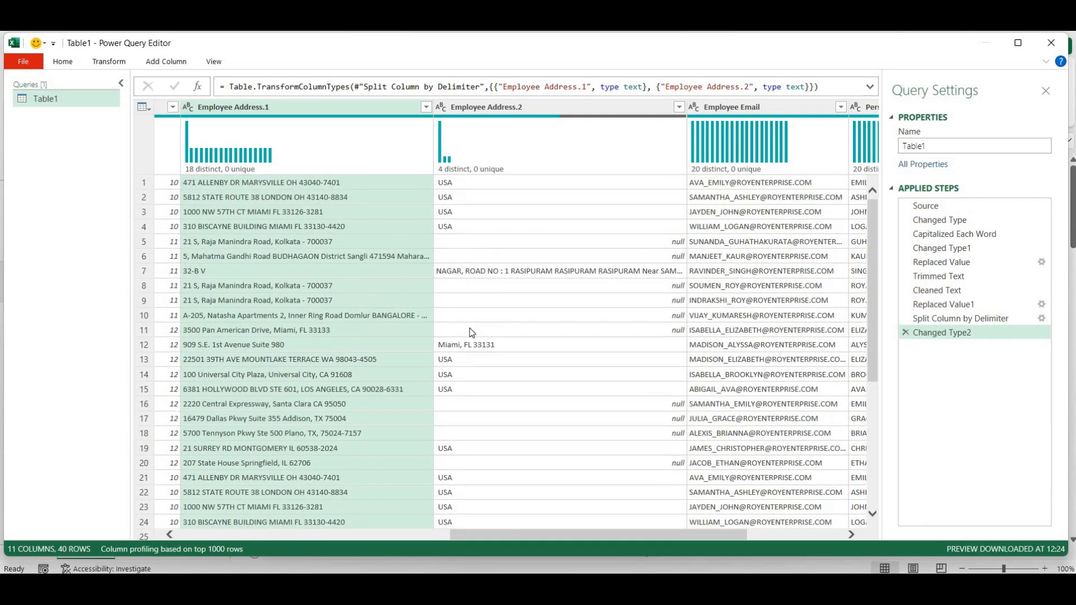
pyautogui.scroll(-5, 470, 333)
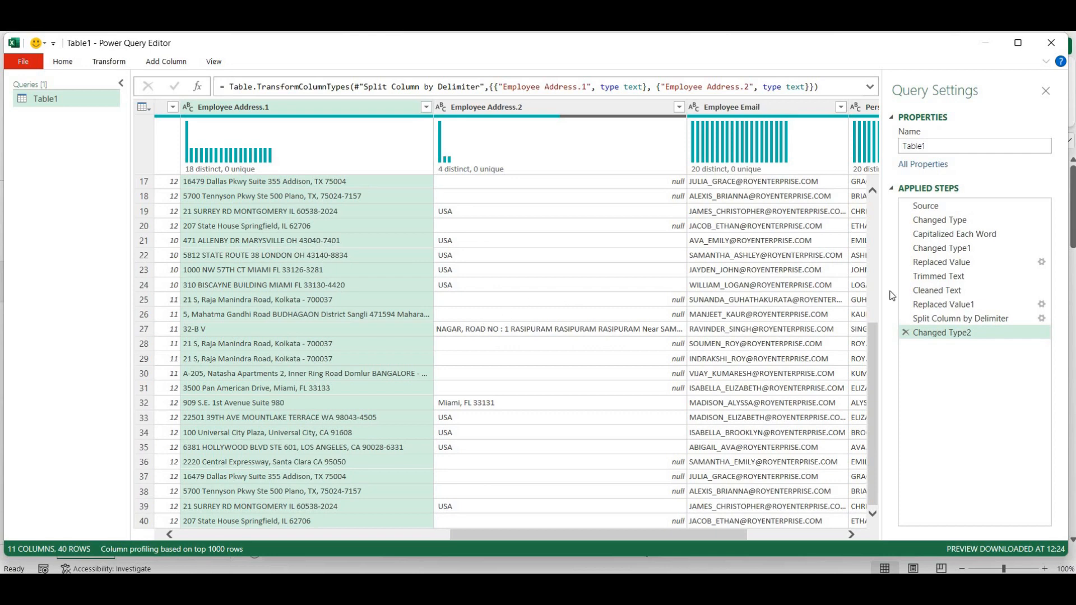
# - Delete the Changed Type2 and split steps, duplicate Employee Address, and move the copy beside it
pyautogui.moveTo(912, 288)
pyautogui.click(903, 332)
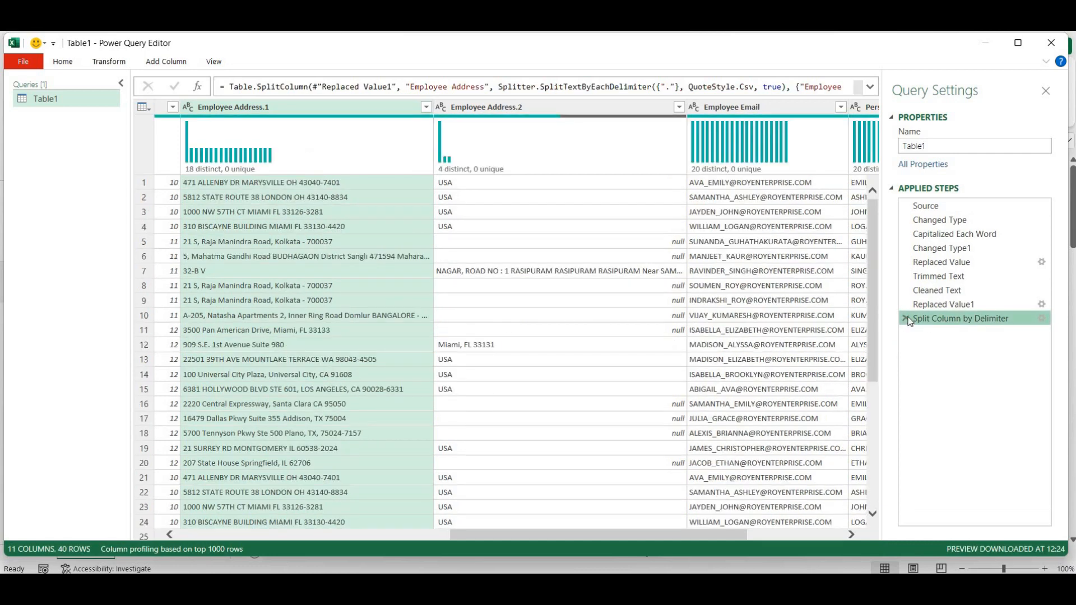
pyautogui.click(905, 318)
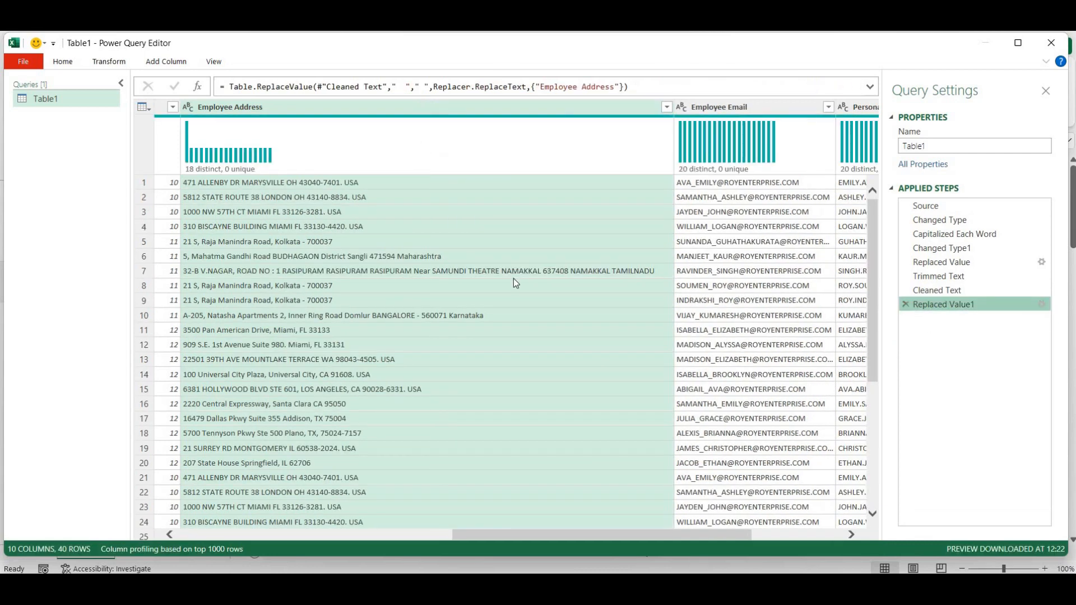
pyautogui.rightClick(315, 108)
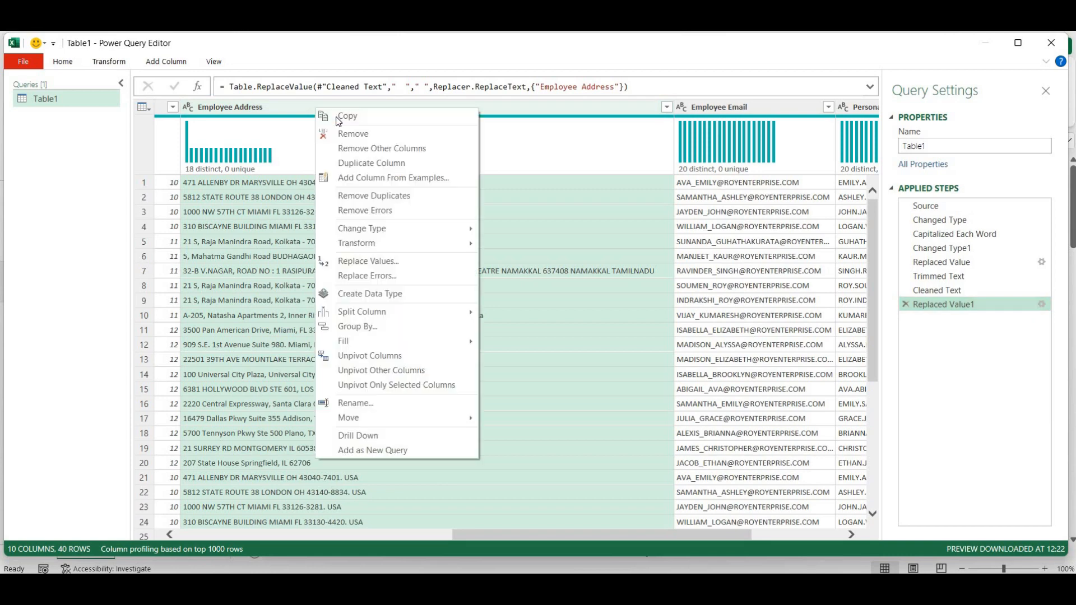
pyautogui.click(360, 163)
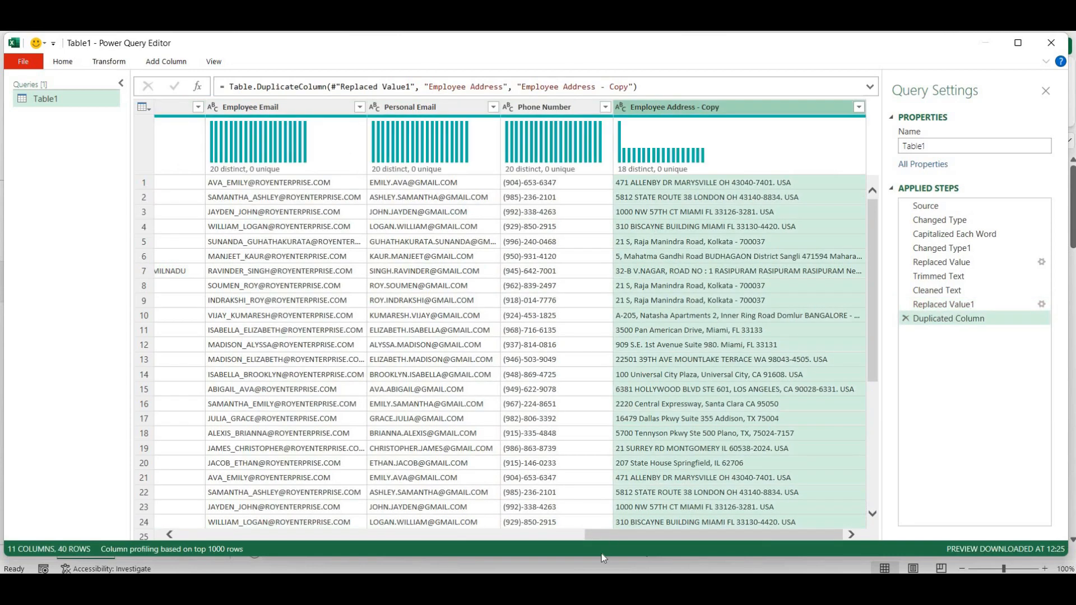
pyautogui.moveTo(603, 536); pyautogui.dragTo(629, 535)
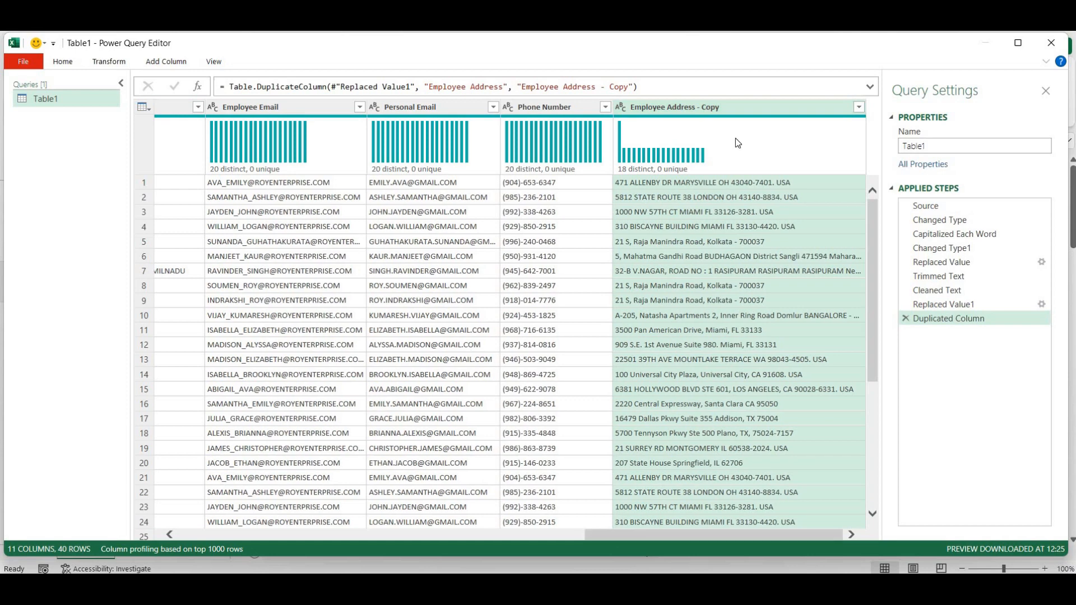
pyautogui.moveTo(741, 106); pyautogui.dragTo(224, 106)
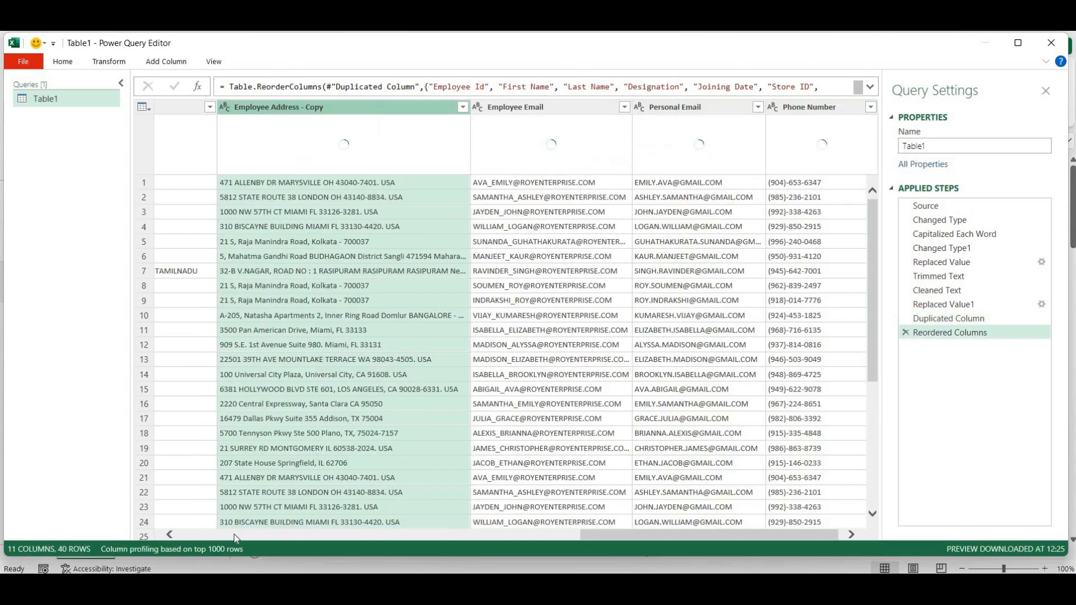
pyautogui.click(168, 535)
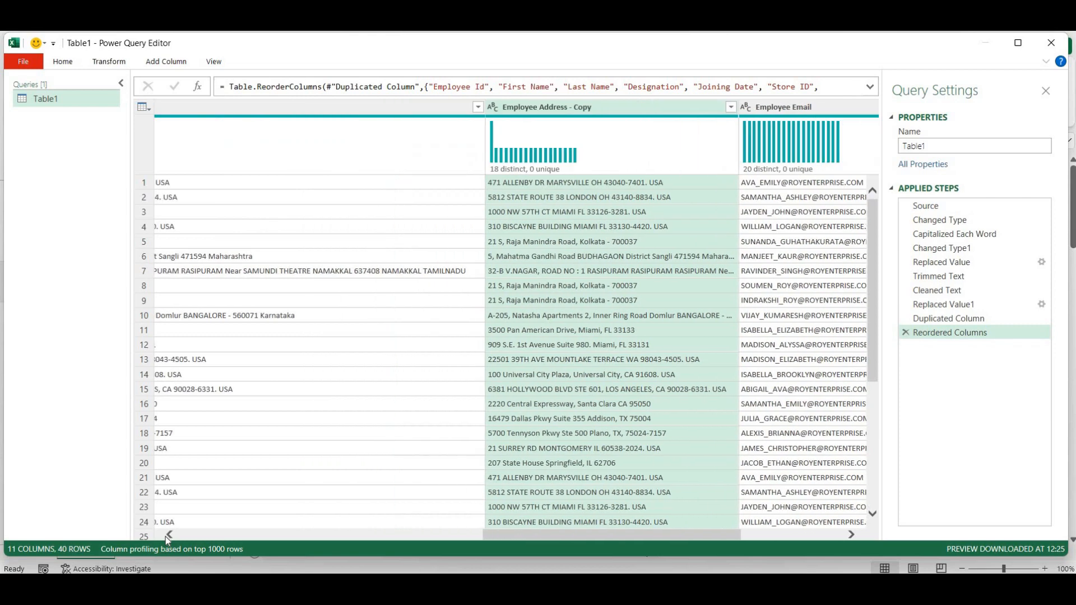
pyautogui.click(168, 535)
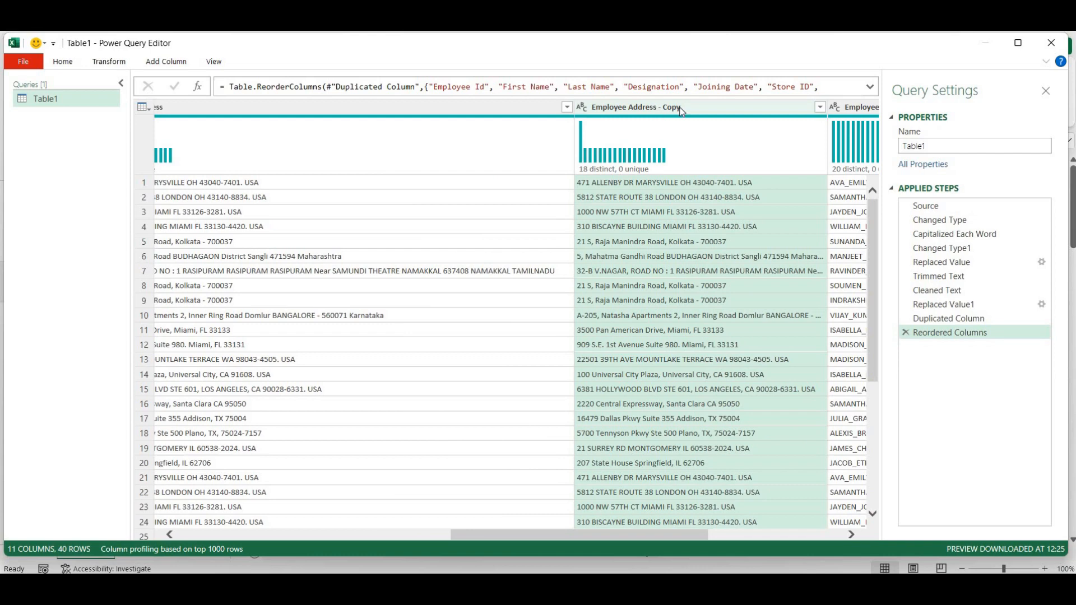
# - Split Employee Address - Copy at the right-most custom delimiter ',' into Copy.1 and Copy.2
pyautogui.rightClick(680, 109)
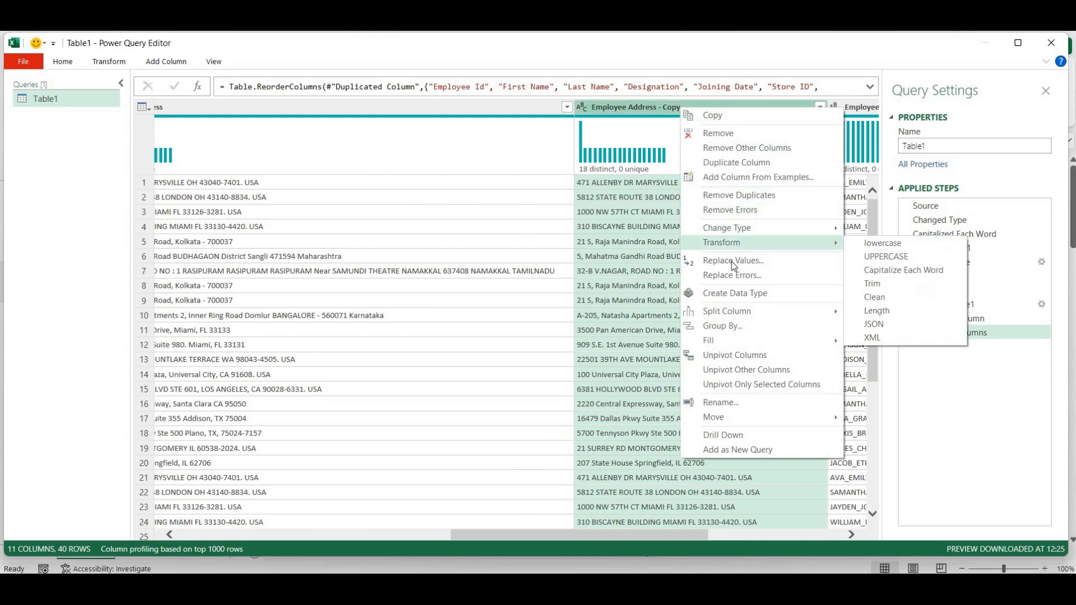
pyautogui.moveTo(760, 310)
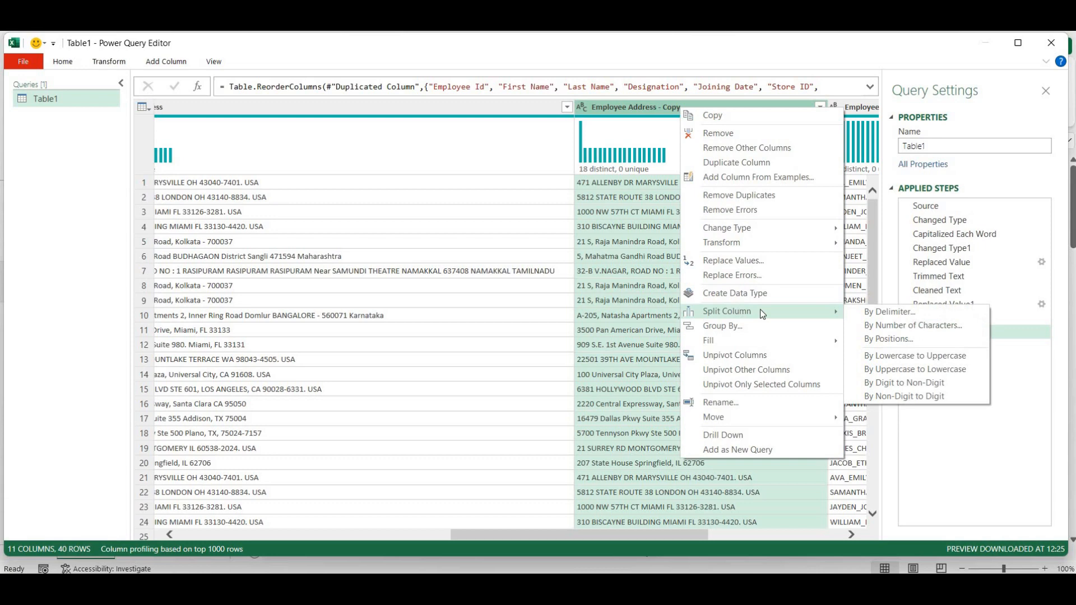
pyautogui.click(890, 313)
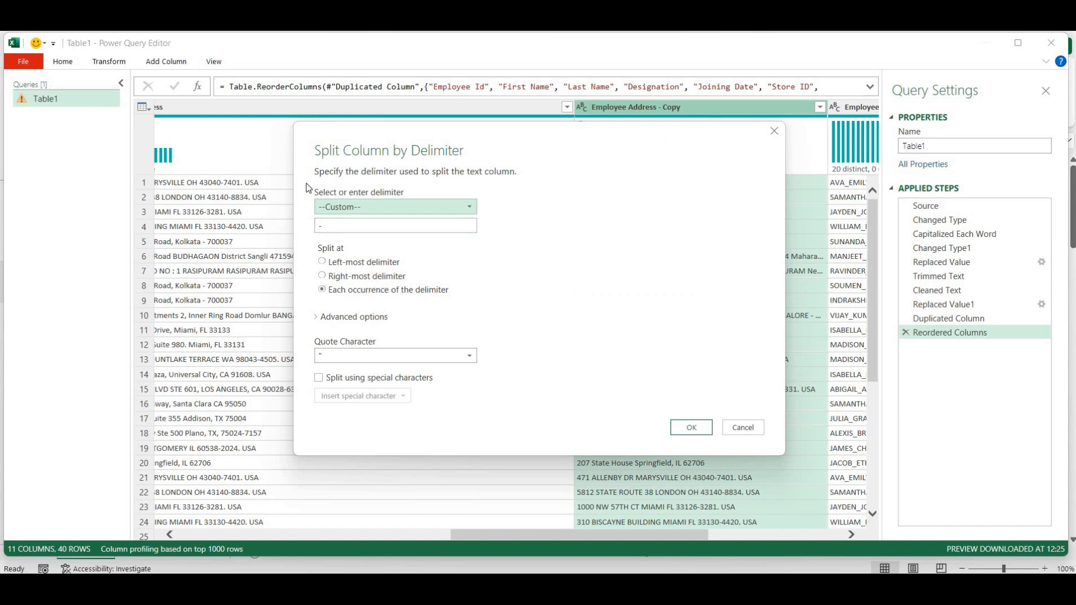
pyautogui.press('Tab')
pyautogui.write(',')
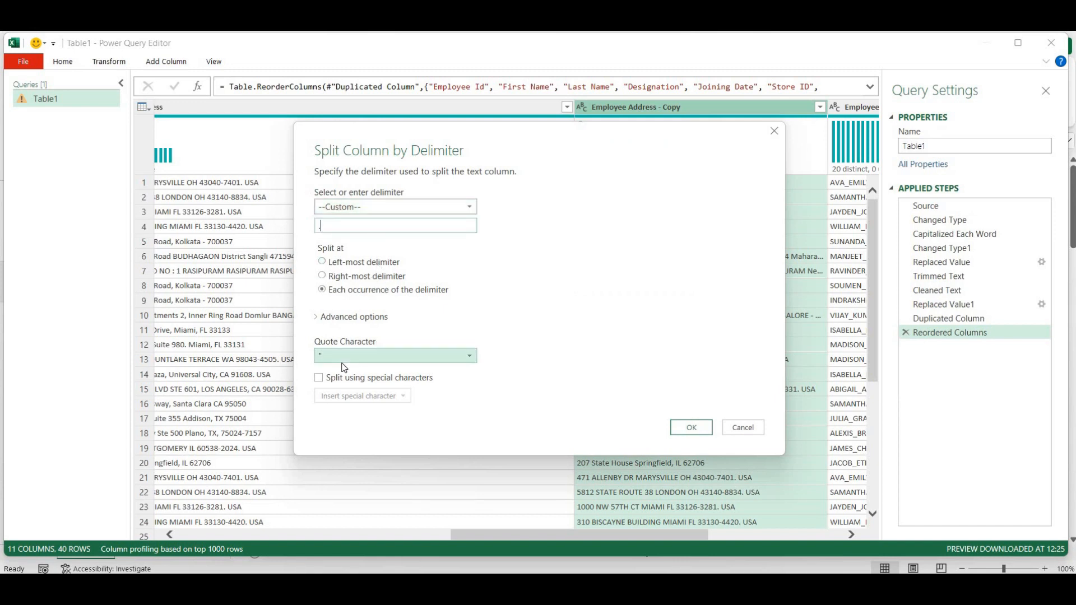
pyautogui.click(344, 277)
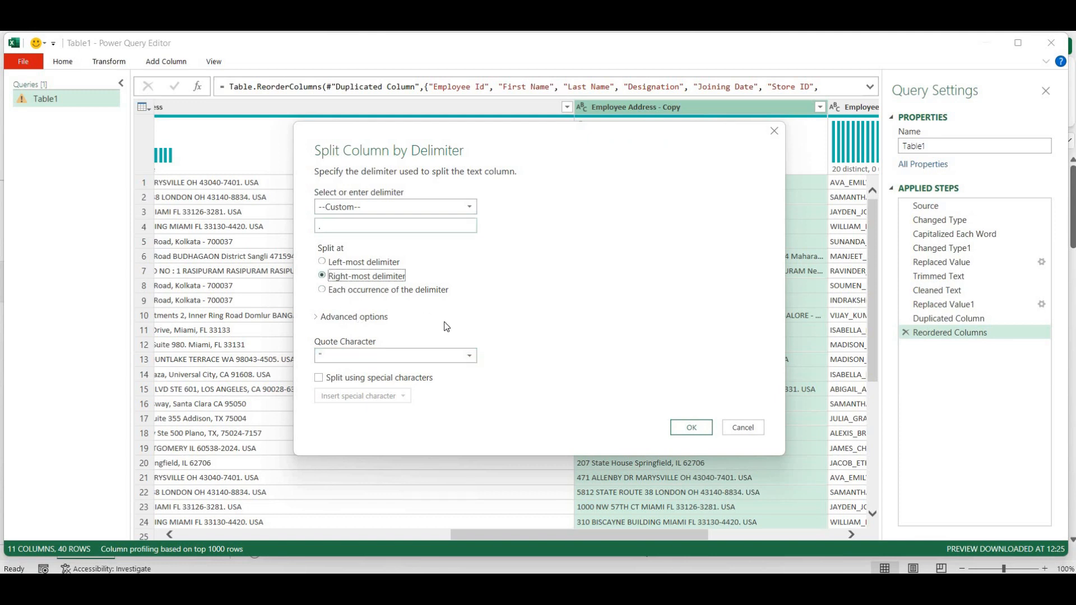
pyautogui.click(698, 433)
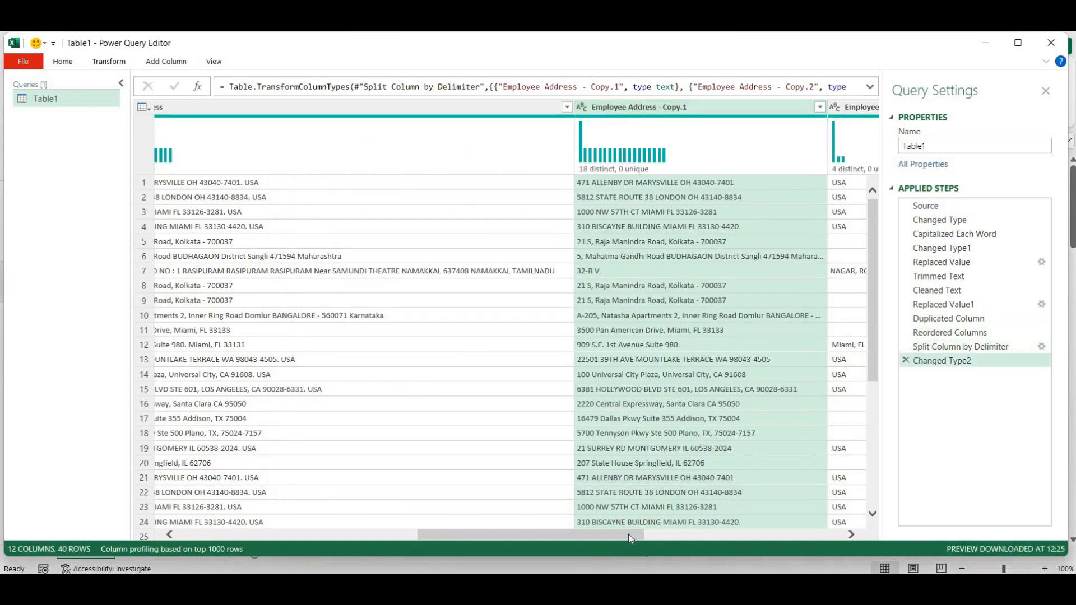
pyautogui.moveTo(628, 534); pyautogui.dragTo(711, 540)
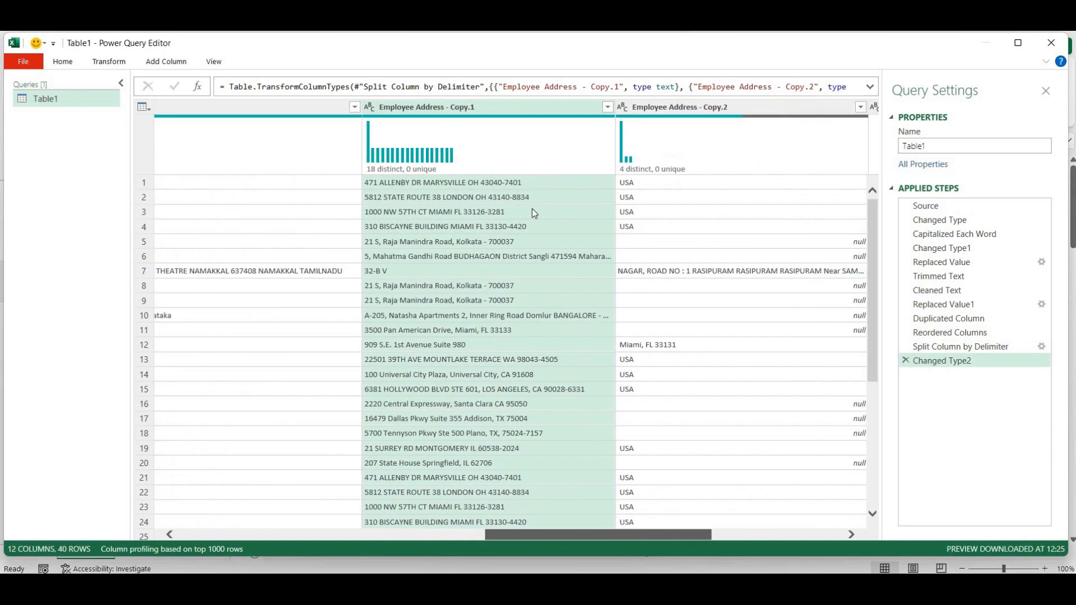
pyautogui.rightClick(499, 107)
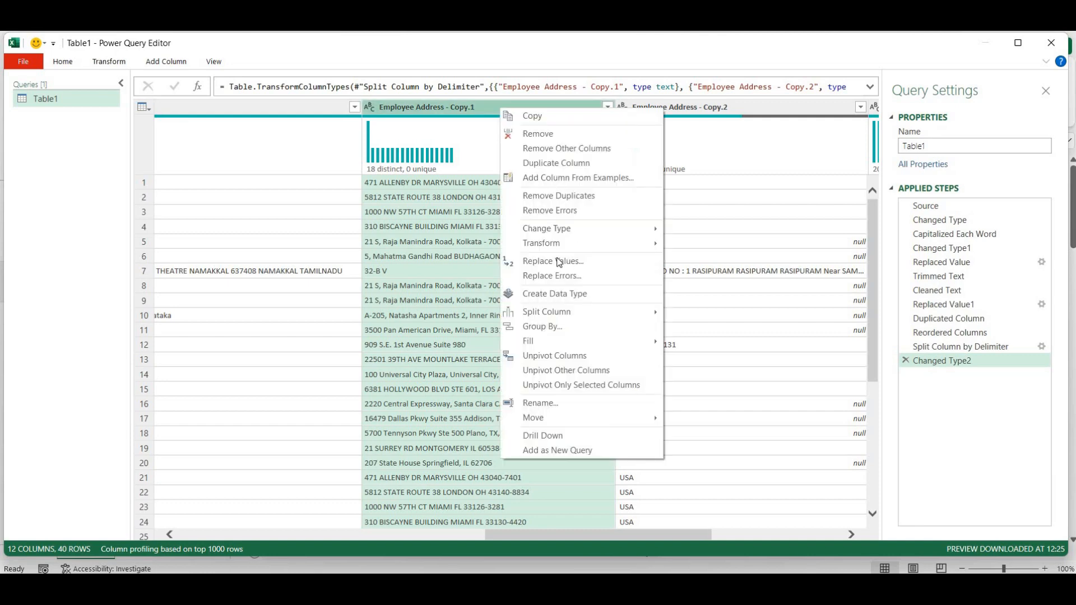
pyautogui.click(528, 134)
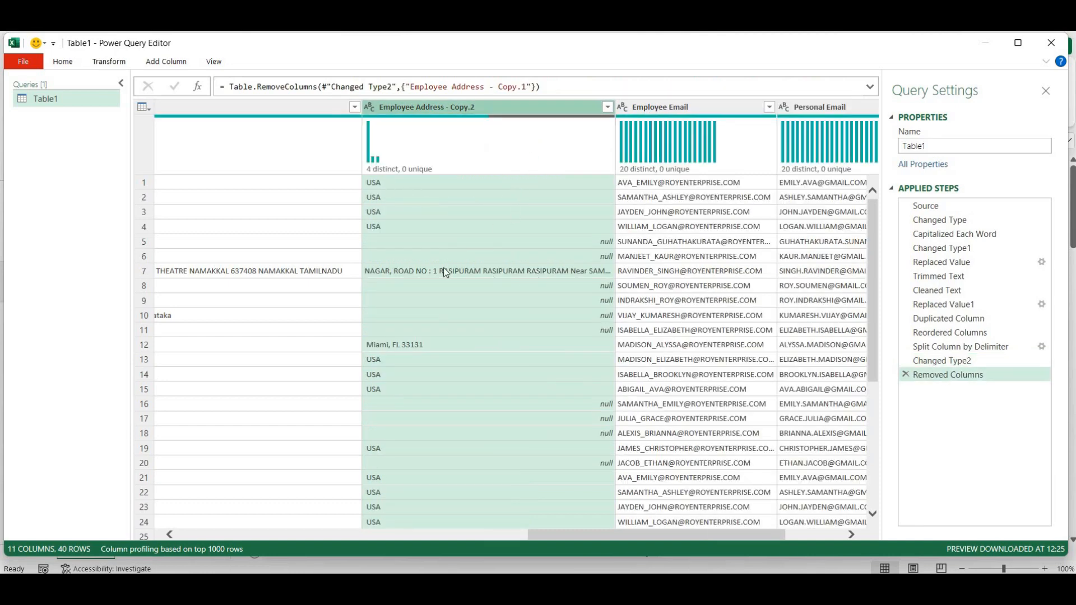
pyautogui.click(439, 272)
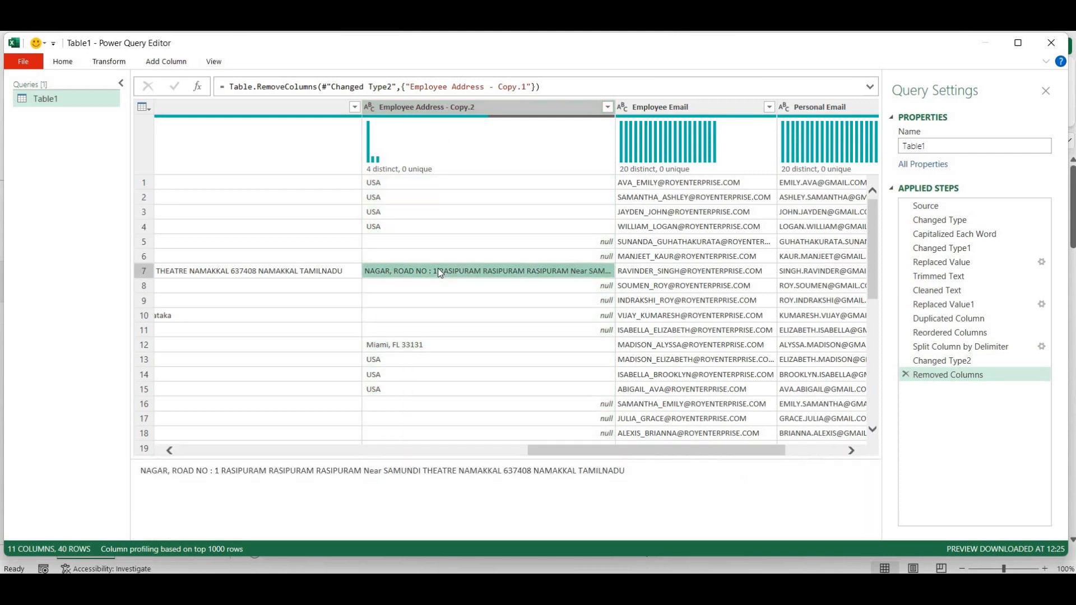
pyautogui.rightClick(438, 272)
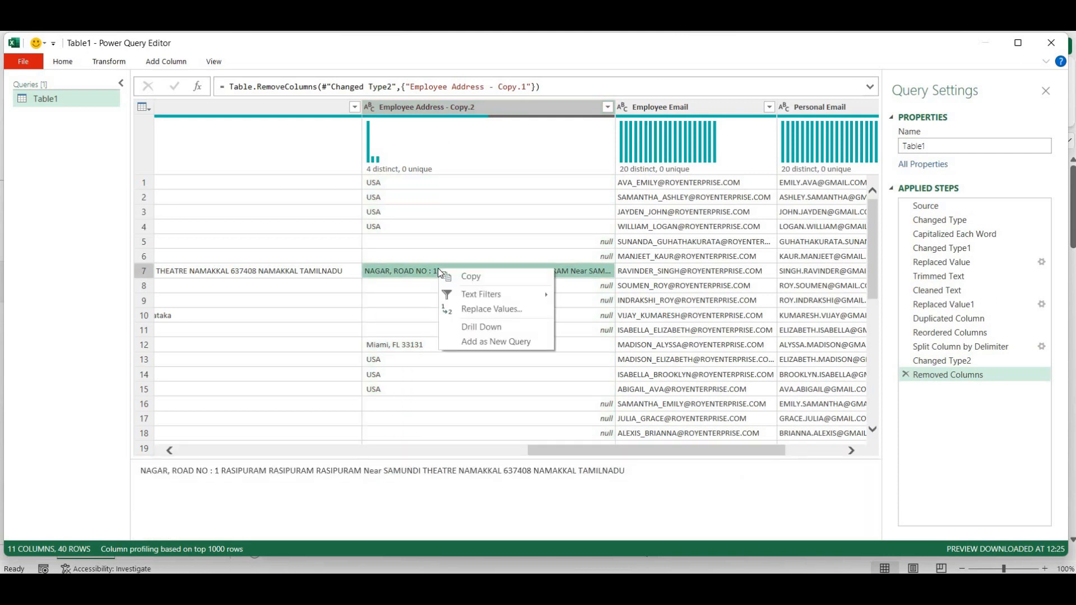
pyautogui.click(409, 265)
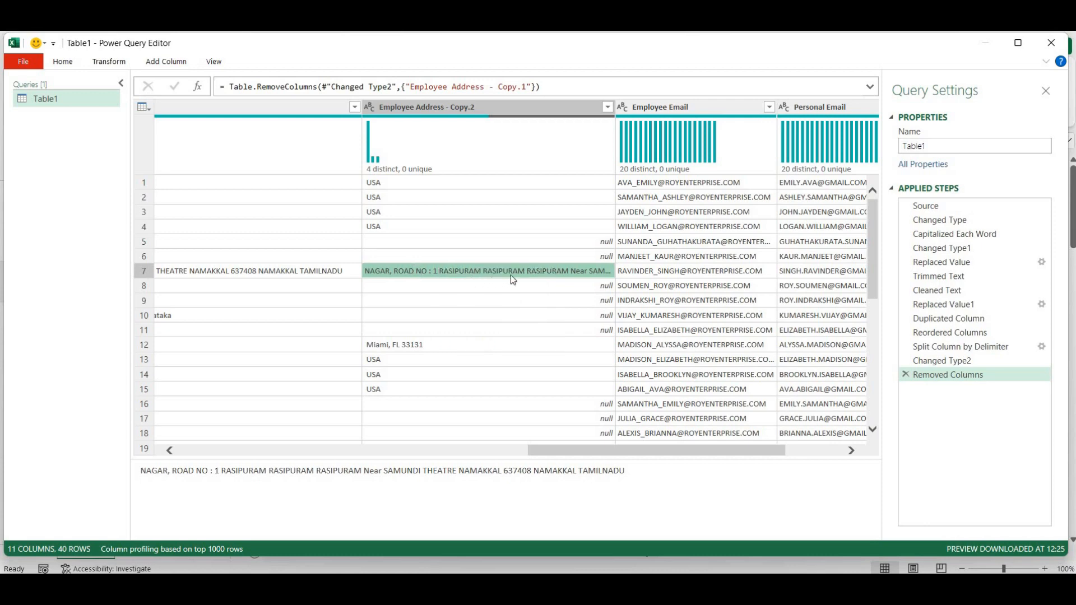
pyautogui.scroll(-5, 477, 281)
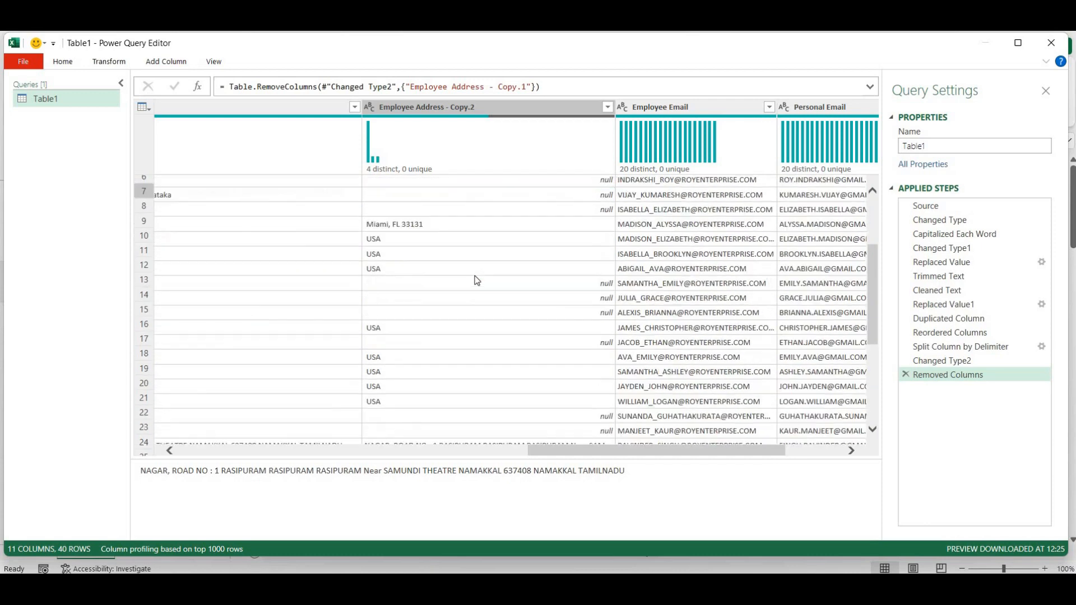
pyautogui.scroll(-2, 476, 280)
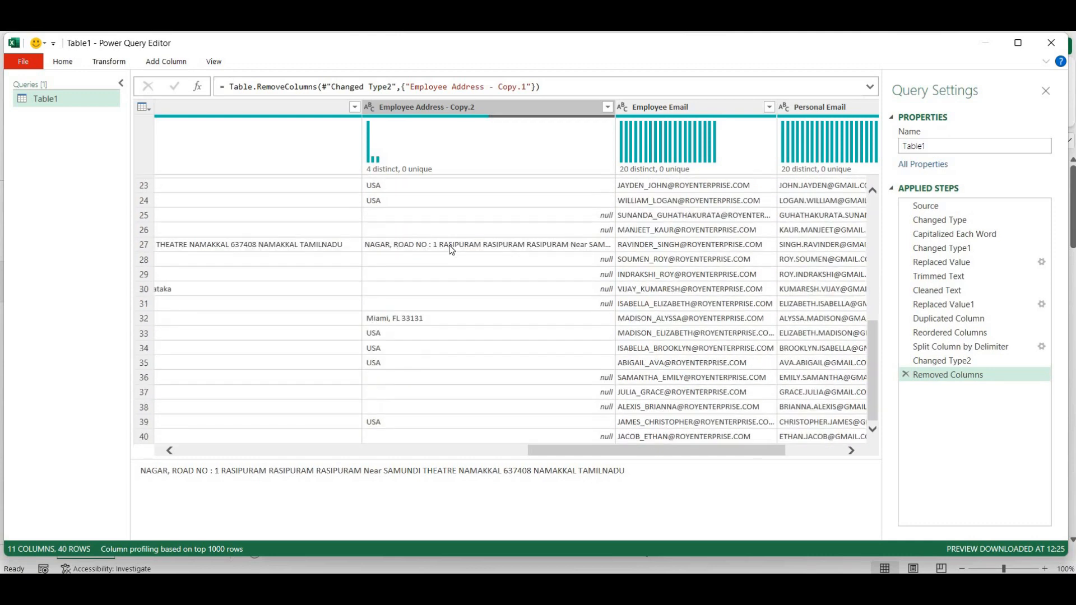
pyautogui.click(451, 246)
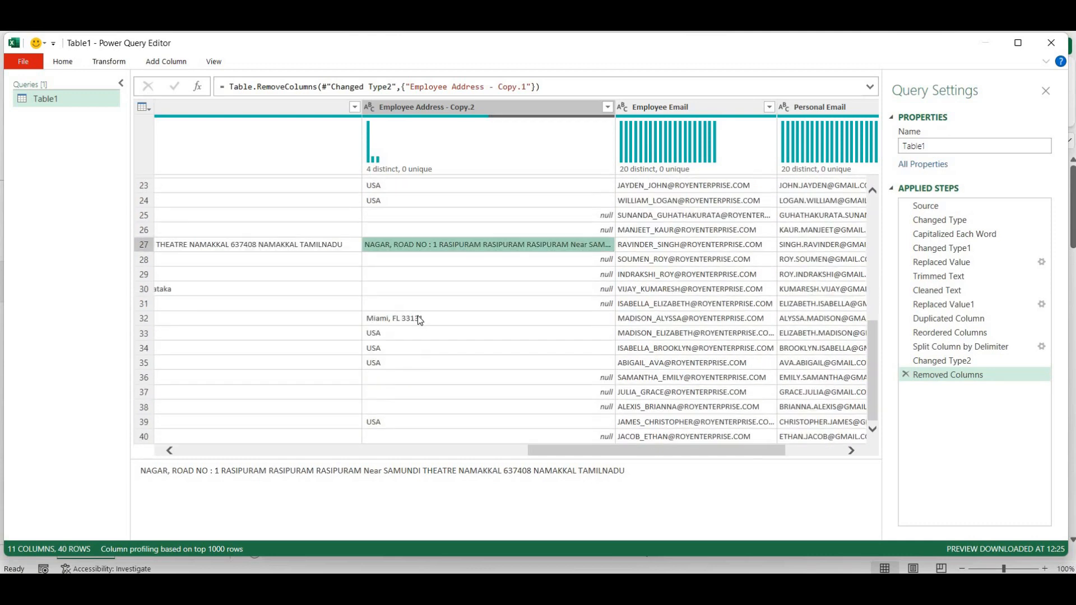
pyautogui.scroll(7, 439, 316)
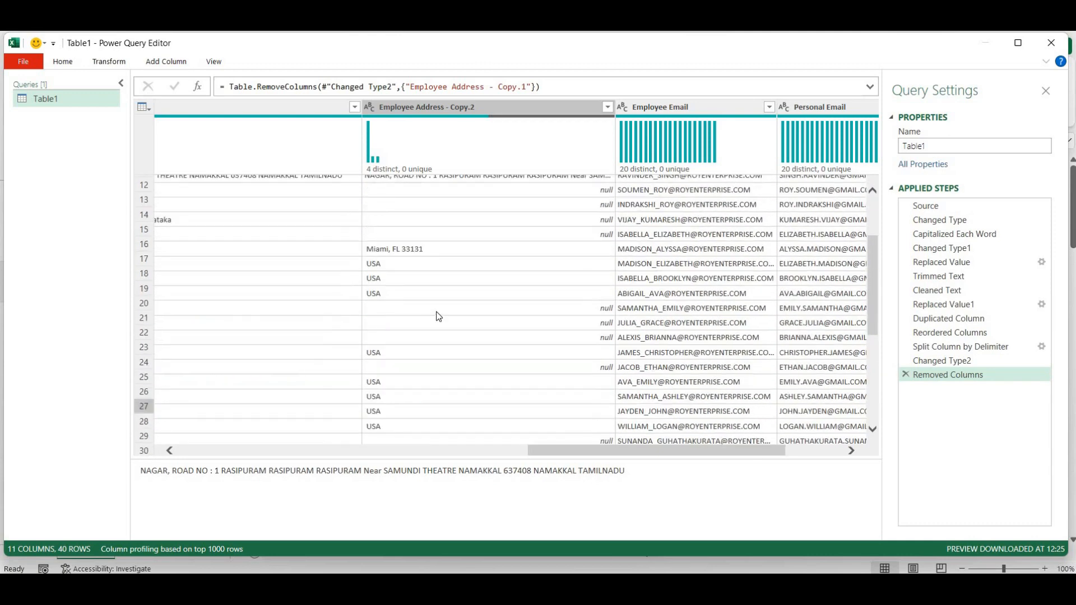
# - Review the values in the Employee Address - Copy.2 filter list, then cancel without filtering
pyautogui.click(608, 107)
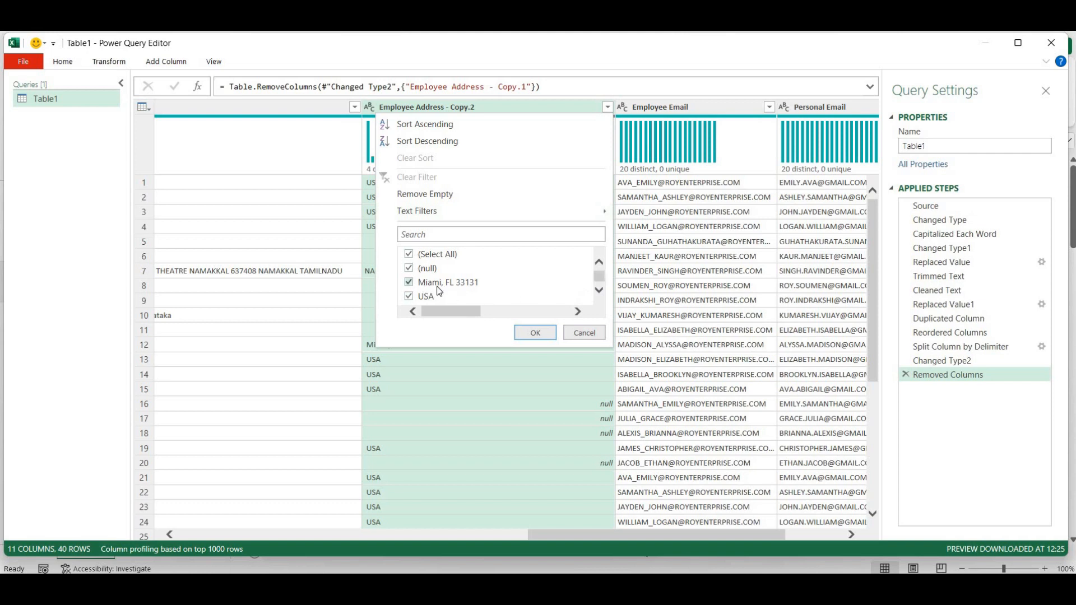
pyautogui.click(599, 290)
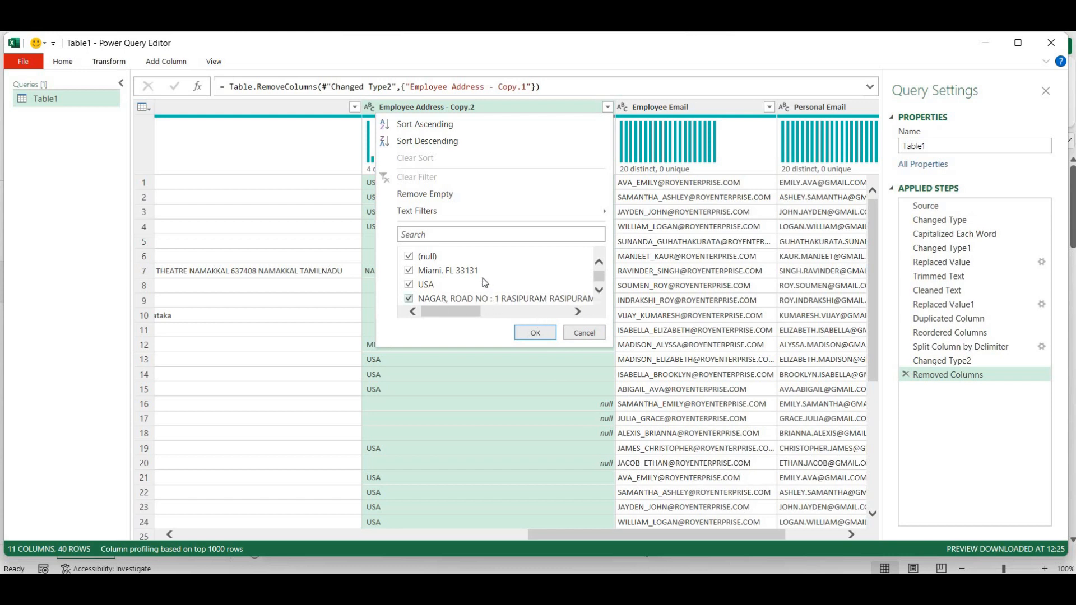
pyautogui.click(584, 334)
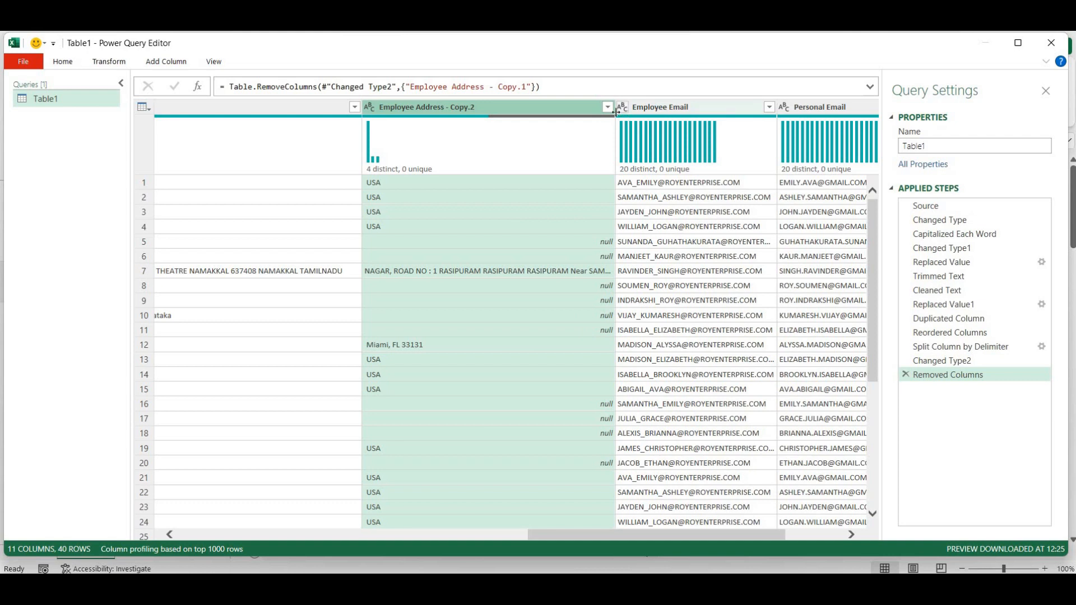
pyautogui.click(167, 61)
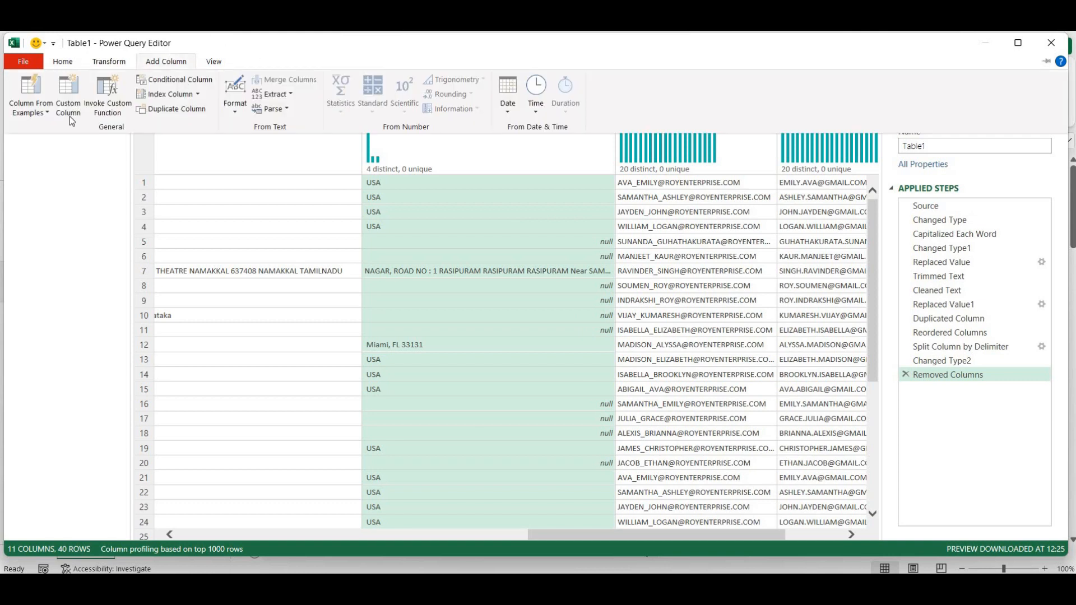
pyautogui.click(69, 105)
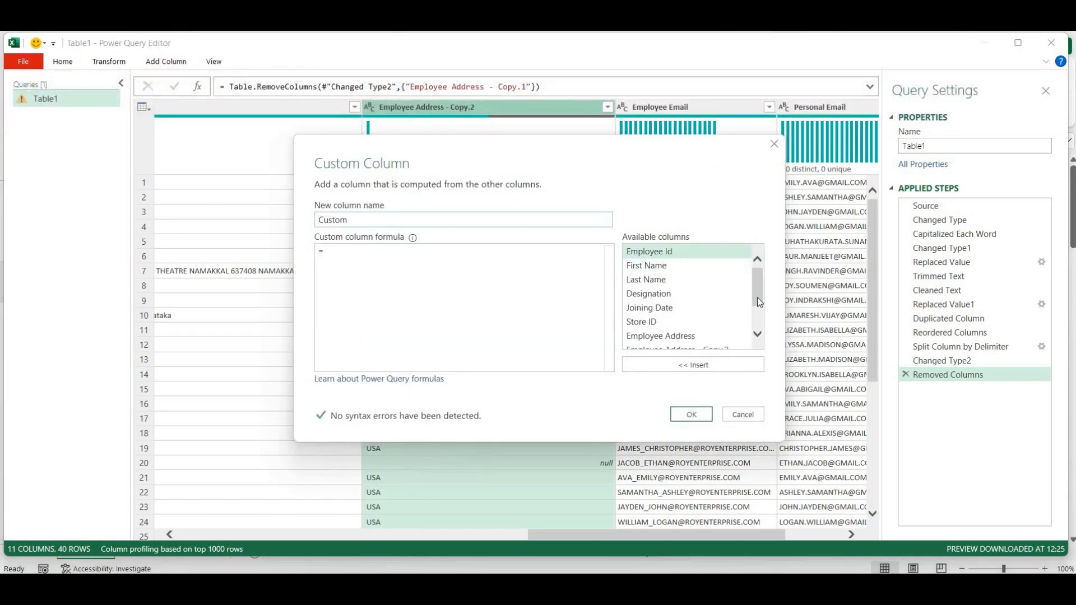
pyautogui.click(692, 415)
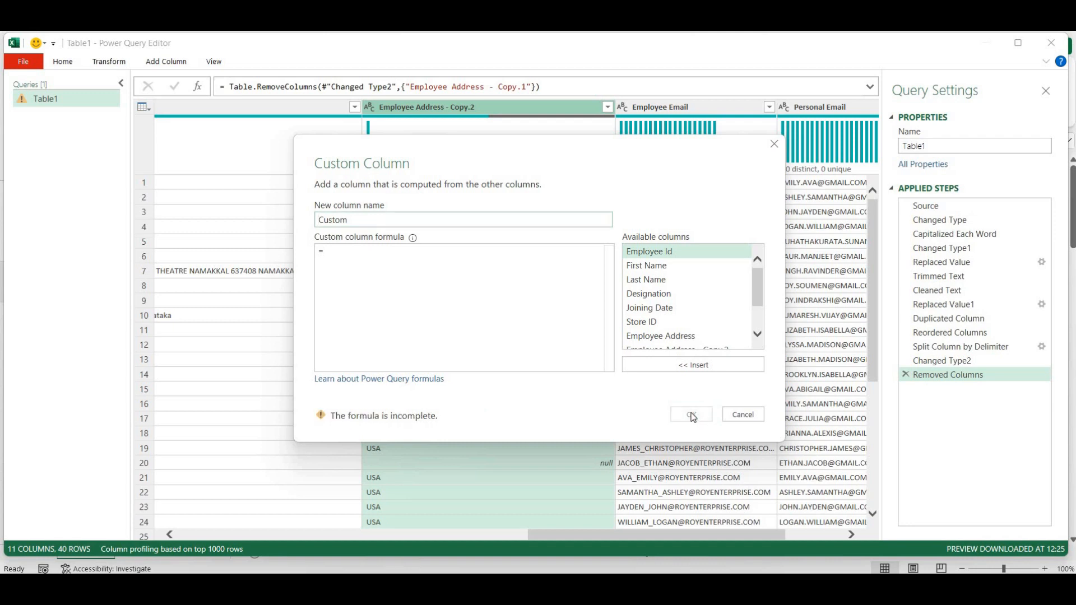
pyautogui.click(740, 415)
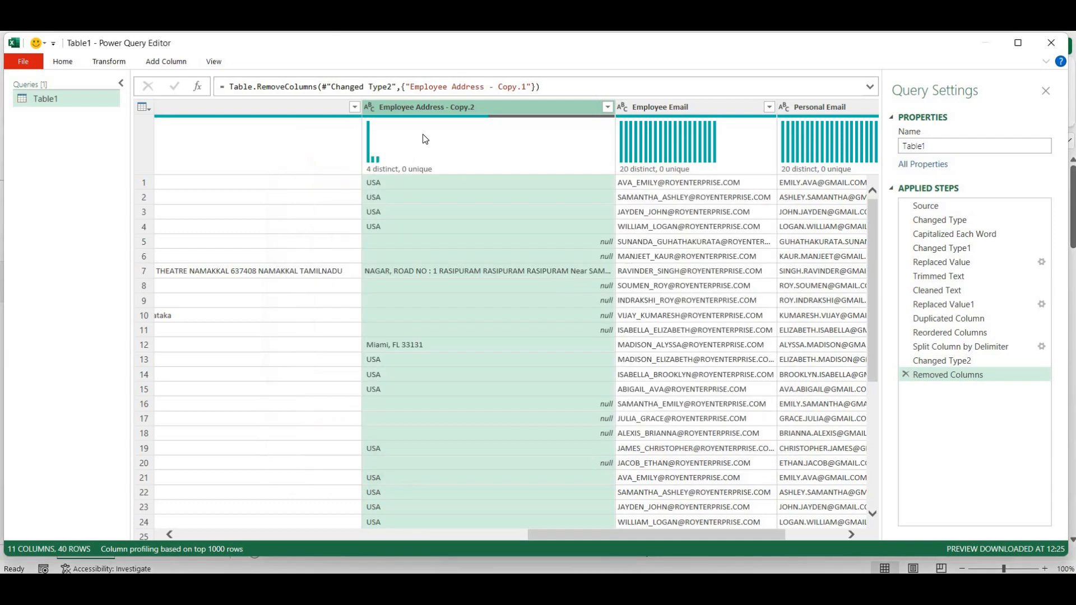
pyautogui.click(167, 61)
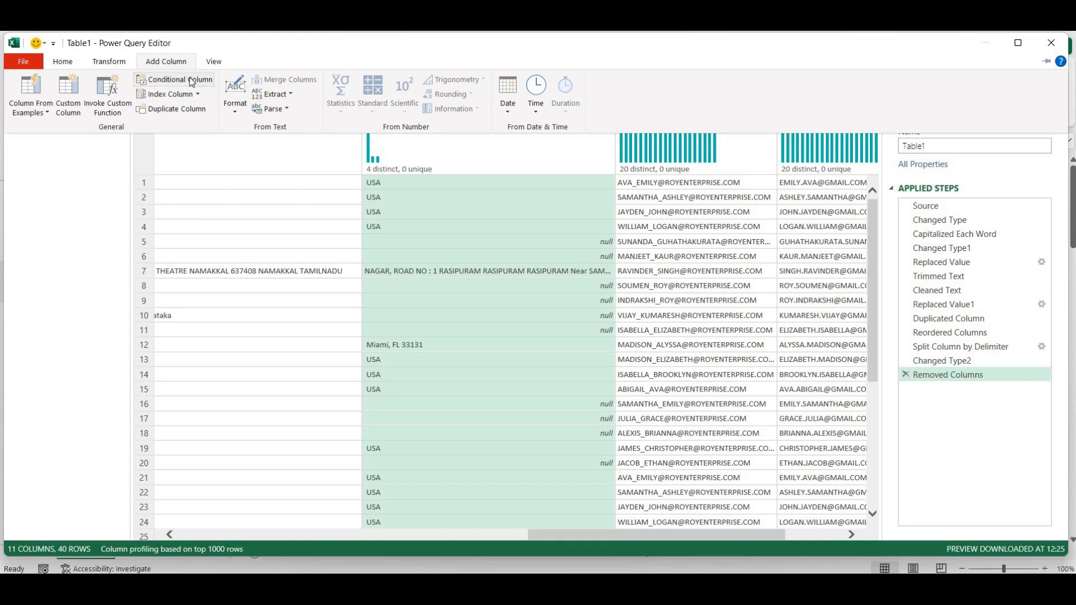
# - Begin a conditional column: if Employee Address - Copy.2 equals null, output India
pyautogui.click(191, 82)
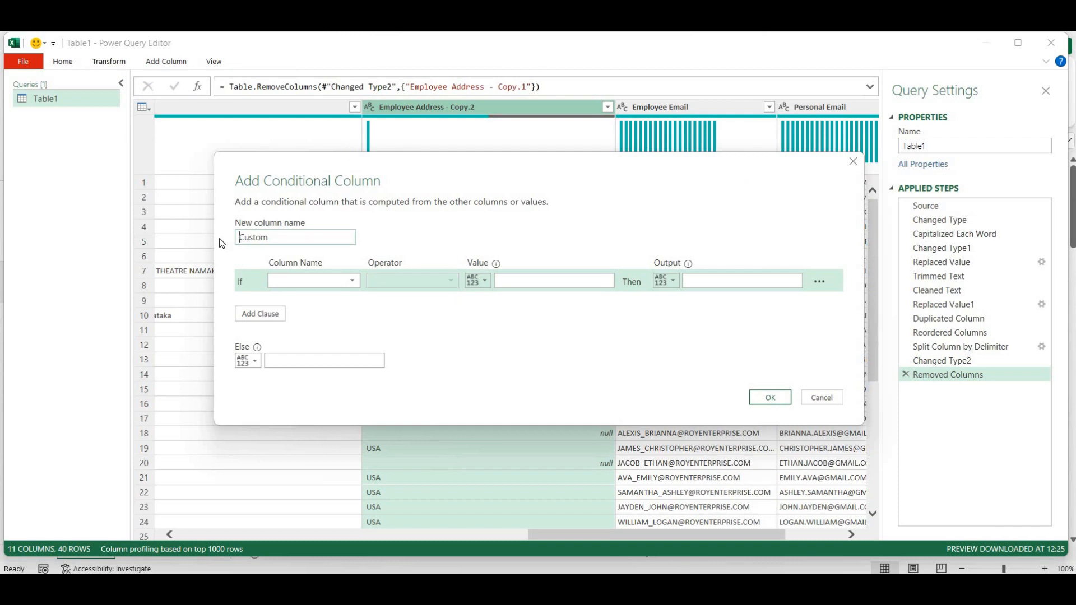
pyautogui.click(353, 281)
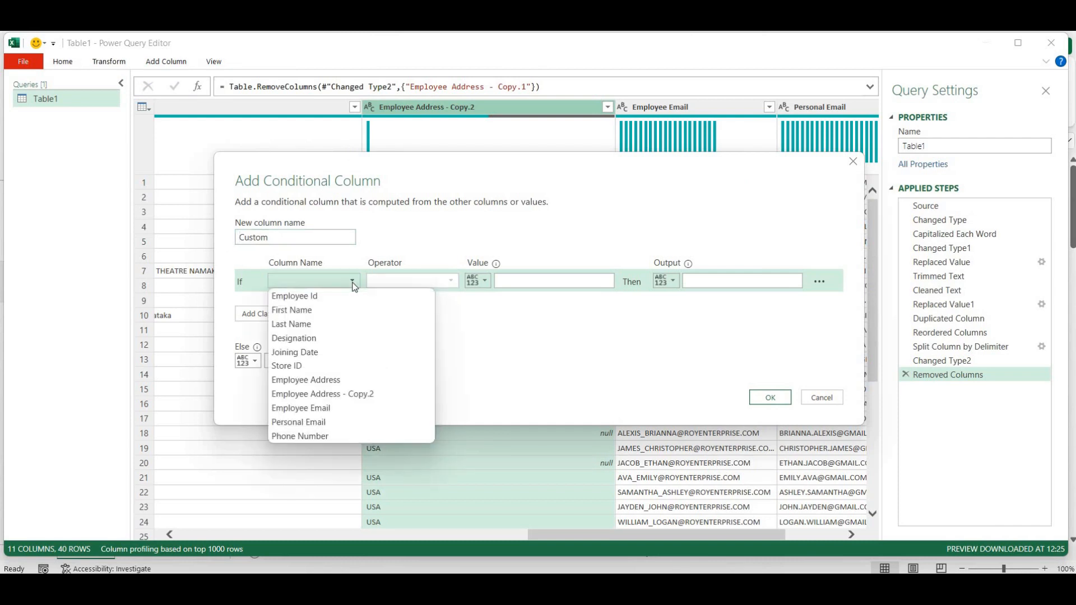
pyautogui.click(355, 394)
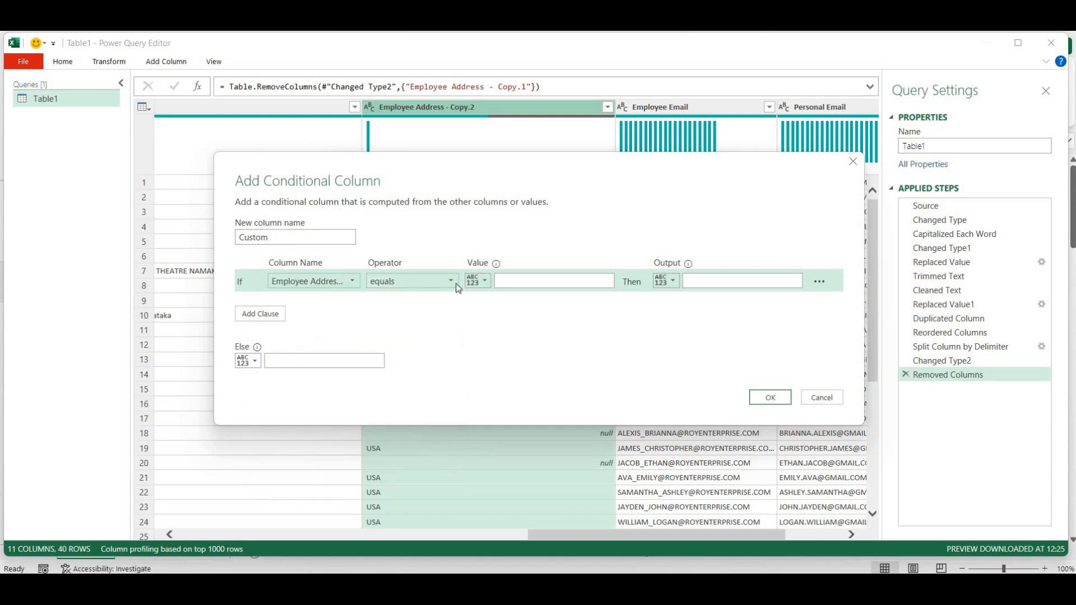
pyautogui.click(528, 282)
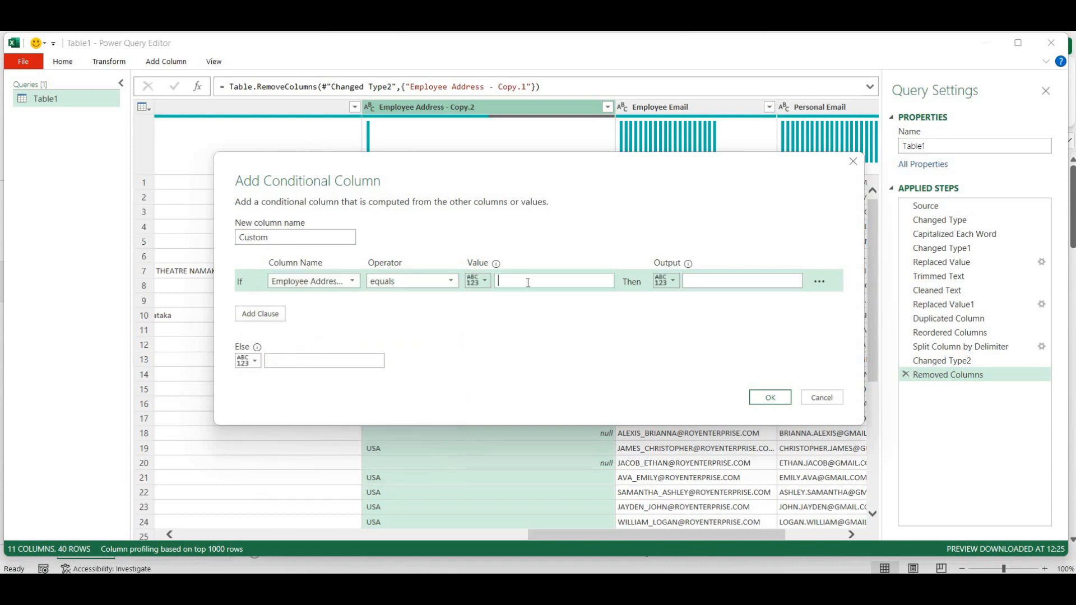
pyautogui.write('nul')
pyautogui.click(721, 279)
pyautogui.write('INDIA')
pyautogui.press('BackSpace')
pyautogui.press('BackSpace')
pyautogui.press('BackSpace')
pyautogui.press('BackSpace')
pyautogui.write('ndia')
pyautogui.click(371, 365)
pyautogui.moveTo(628, 168); pyautogui.dragTo(629, 299)
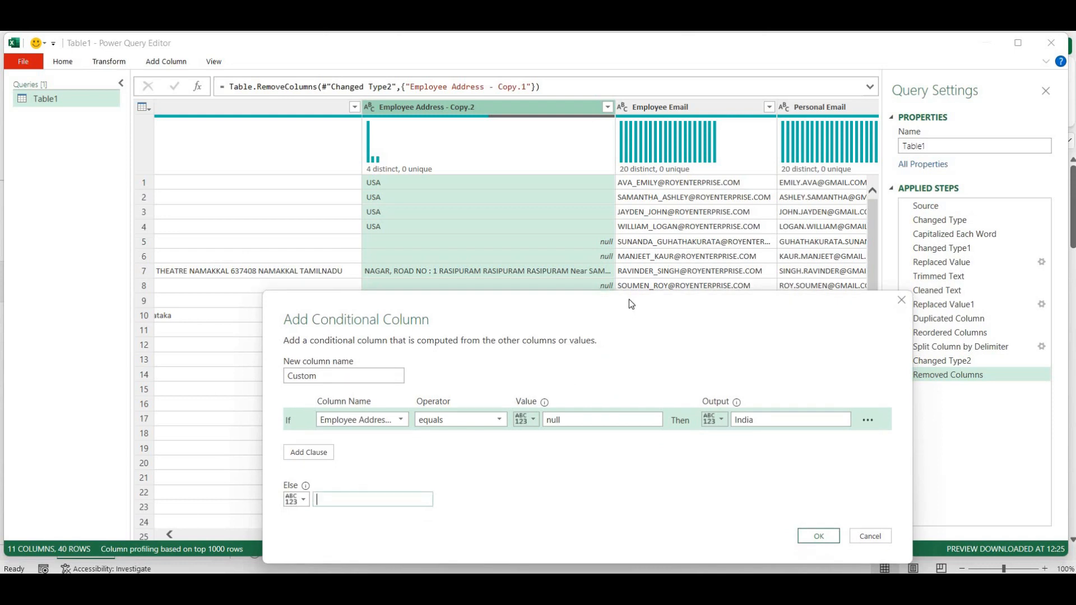
# - Add a clause: if Employee Address - Copy.2 contains NAGAR, output India
pyautogui.click(313, 454)
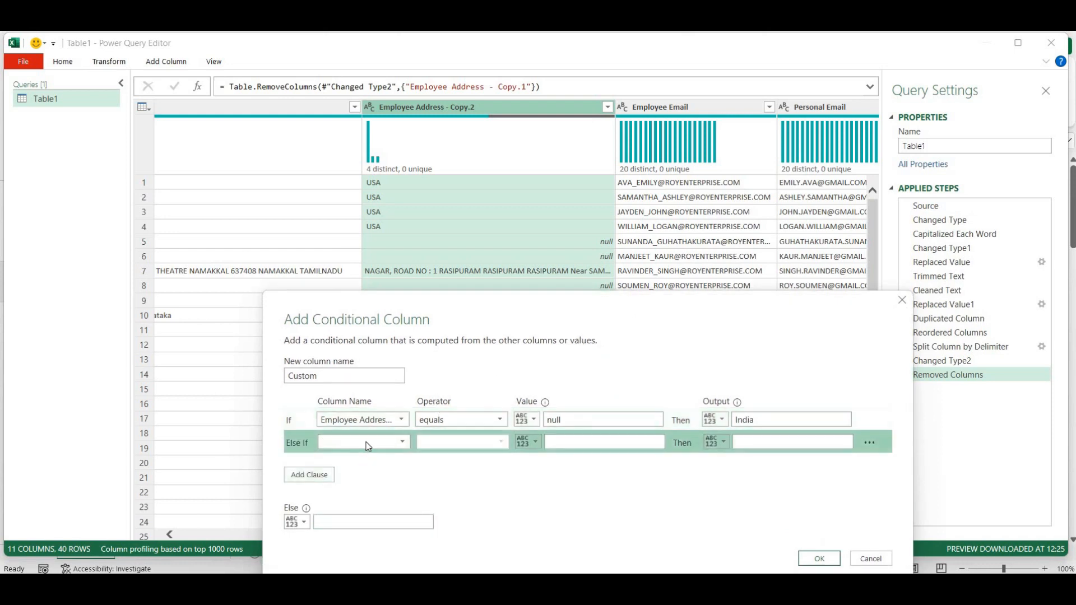
pyautogui.click(395, 443)
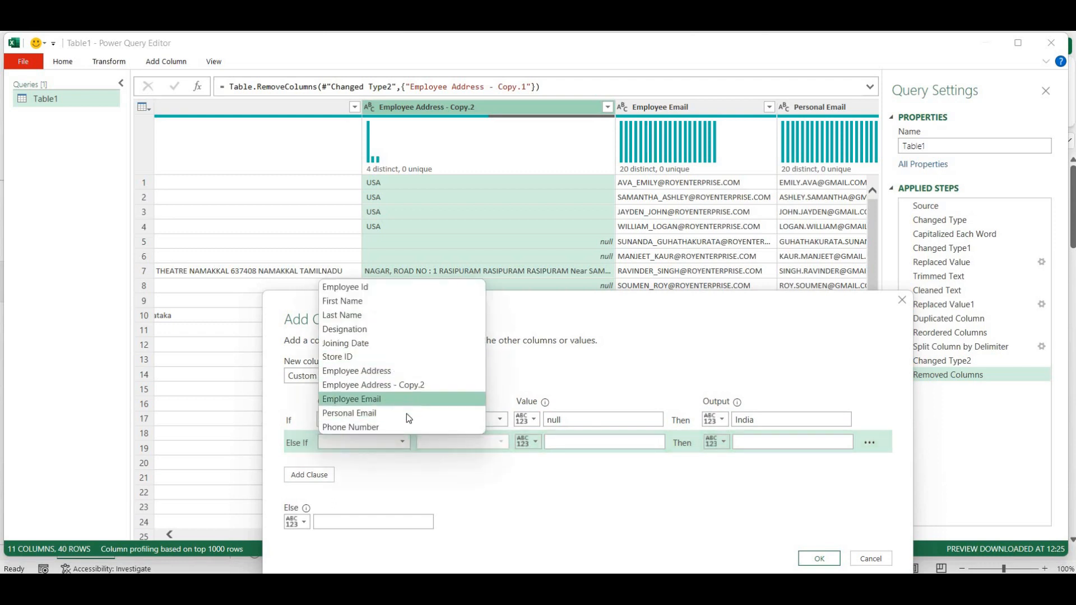
pyautogui.click(409, 385)
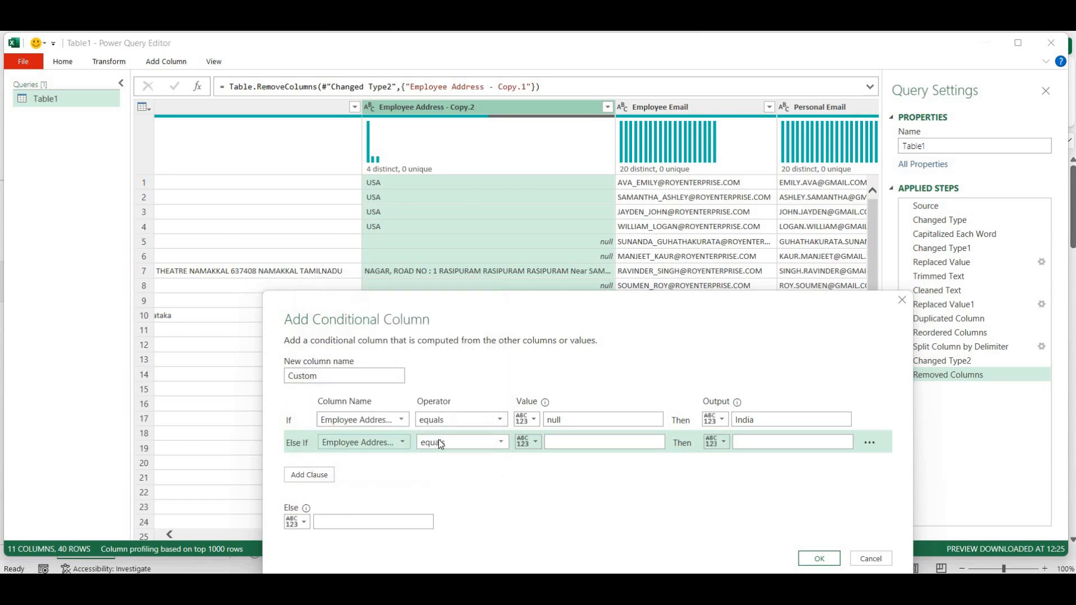
pyautogui.click(440, 442)
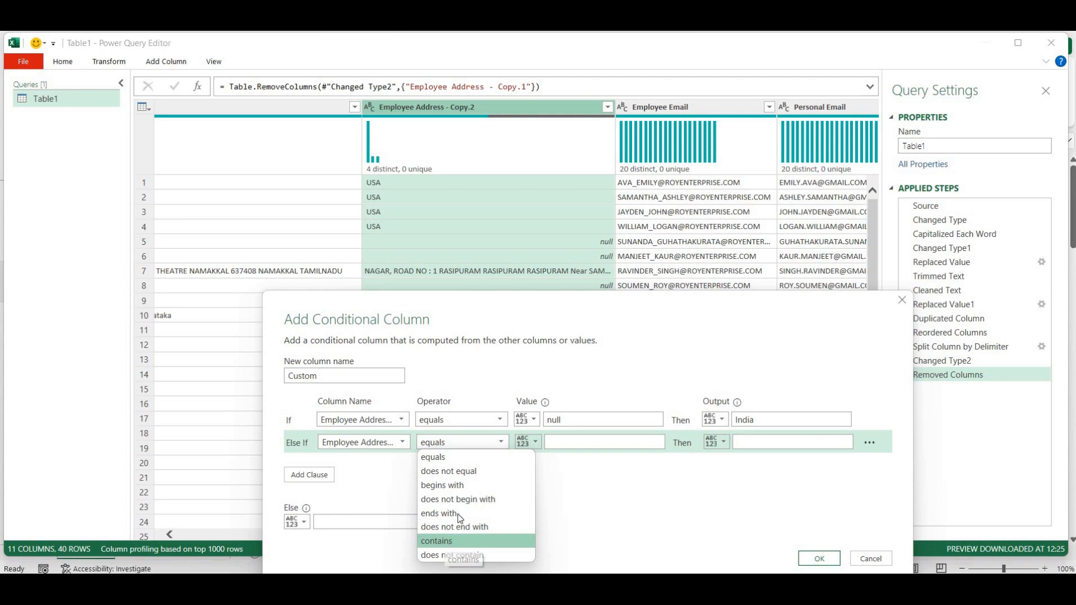
pyautogui.click(447, 543)
pyautogui.click(578, 440)
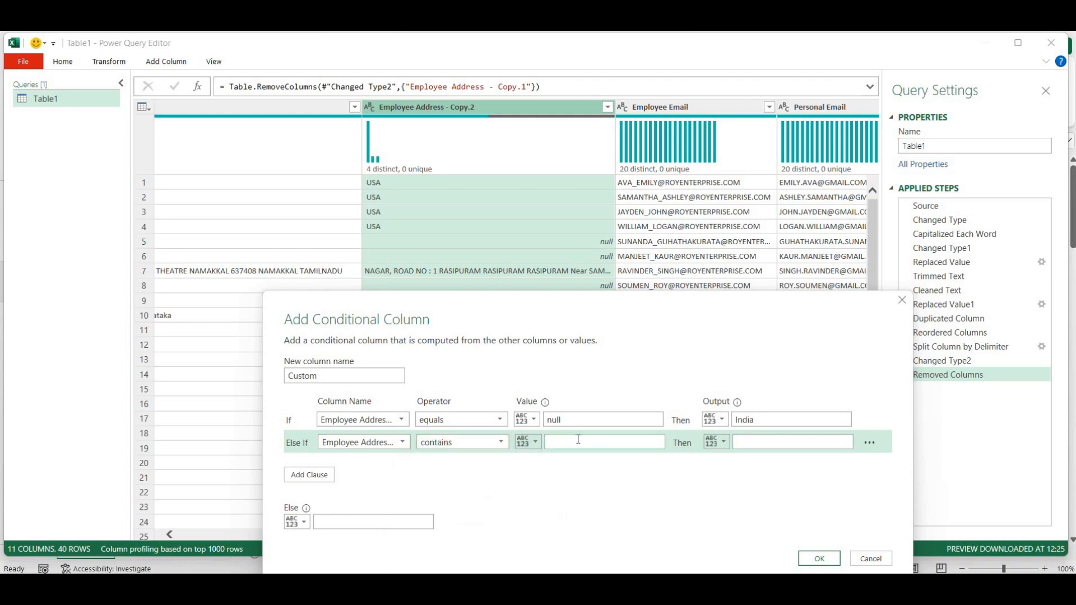
pyautogui.write('NAGAR,')
pyautogui.click(752, 443)
pyautogui.write('India')
pyautogui.moveTo(613, 300); pyautogui.dragTo(756, 194)
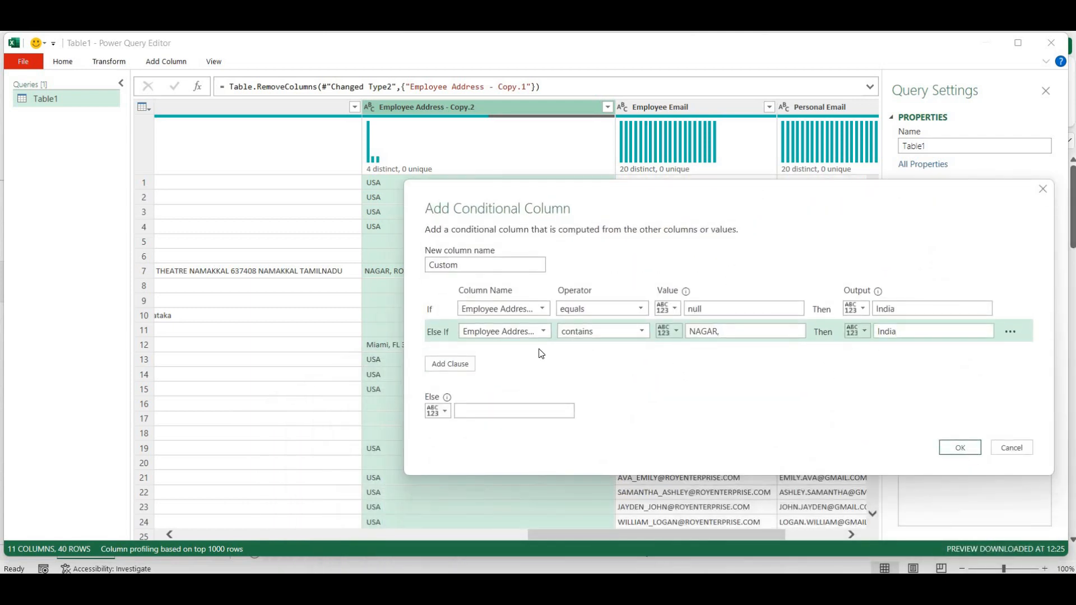
# - Add a clause mapping Employee Address - Copy.2 containing Miami to USA, with Else USA
pyautogui.click(450, 364)
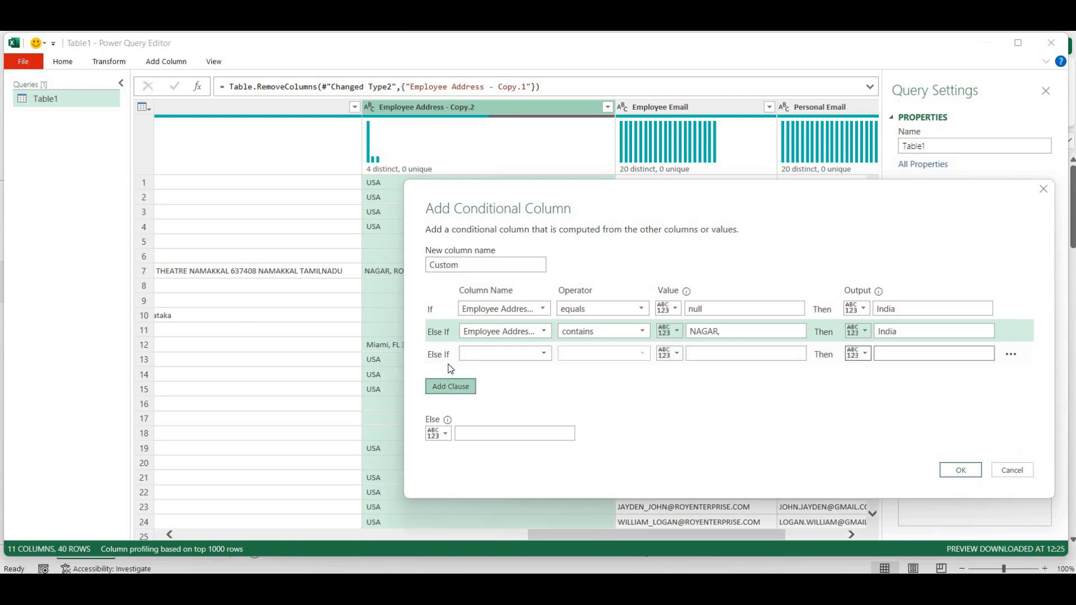
pyautogui.click(528, 356)
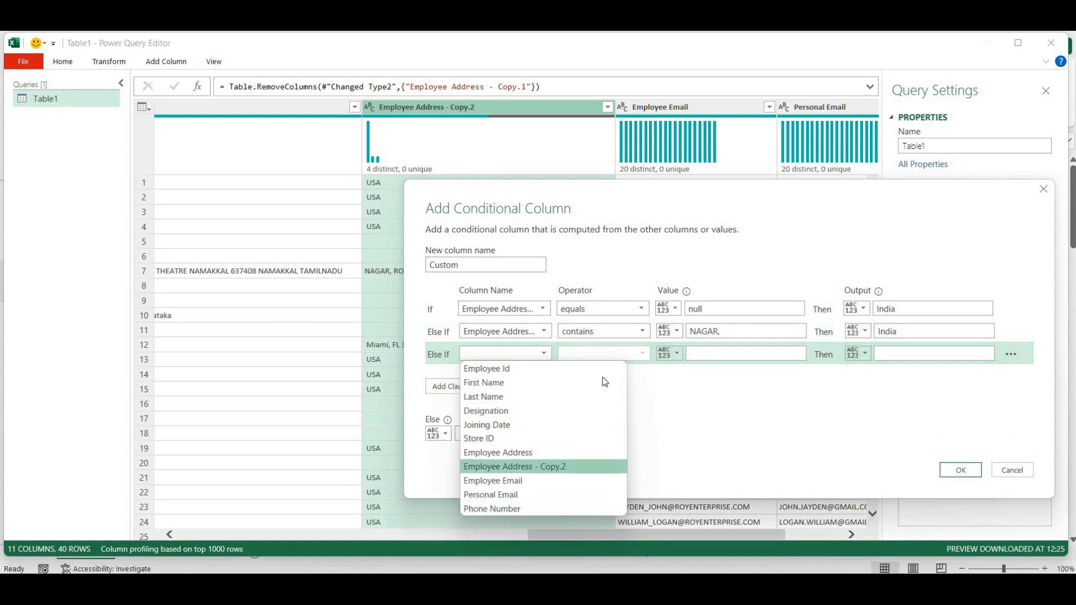
pyautogui.click(535, 467)
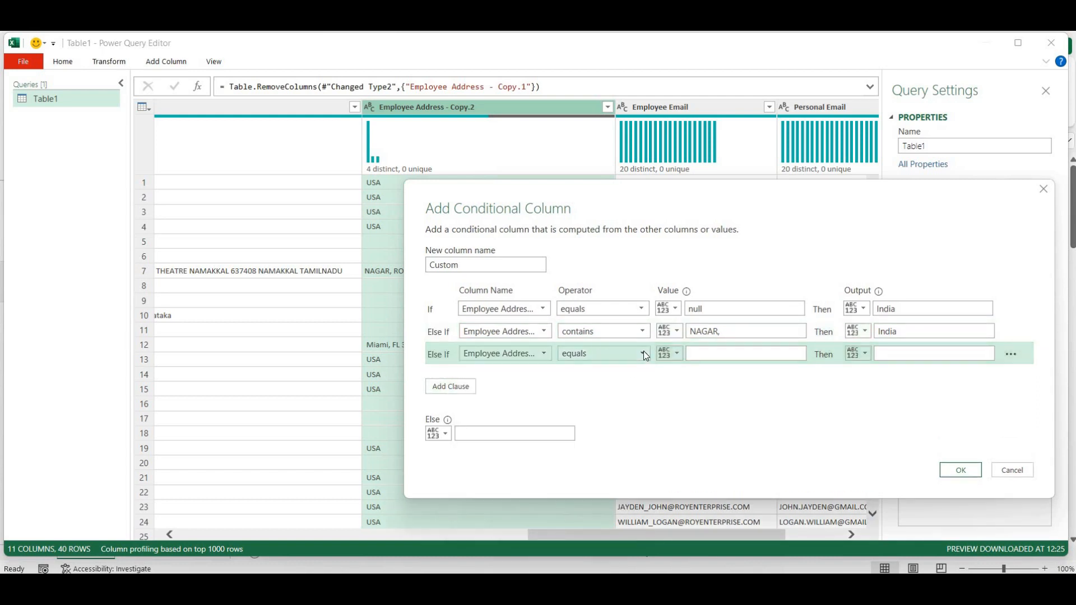
pyautogui.click(643, 351)
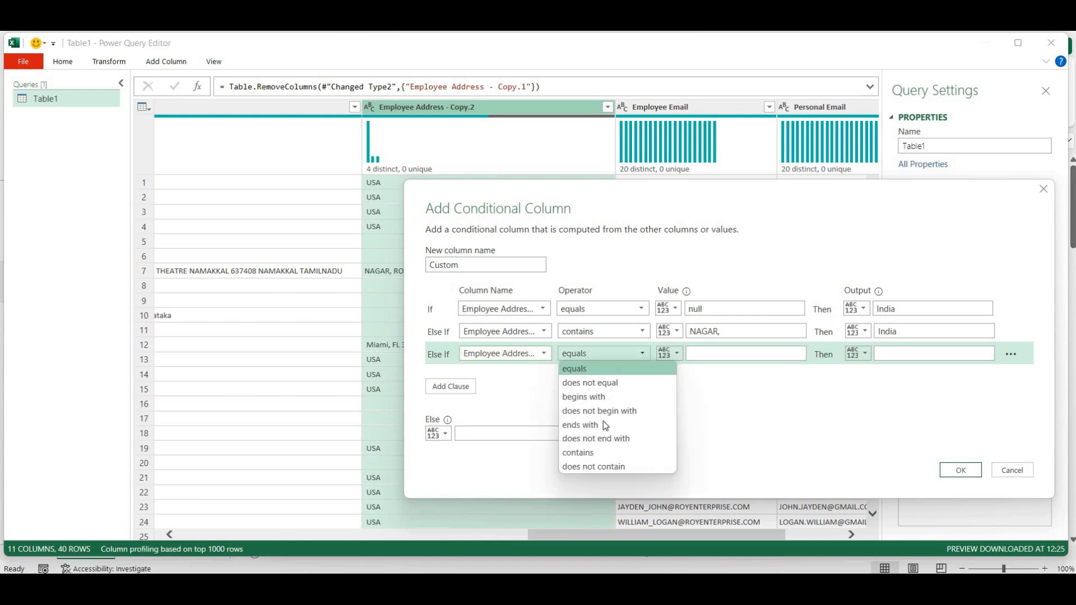
pyautogui.click(603, 450)
pyautogui.click(706, 359)
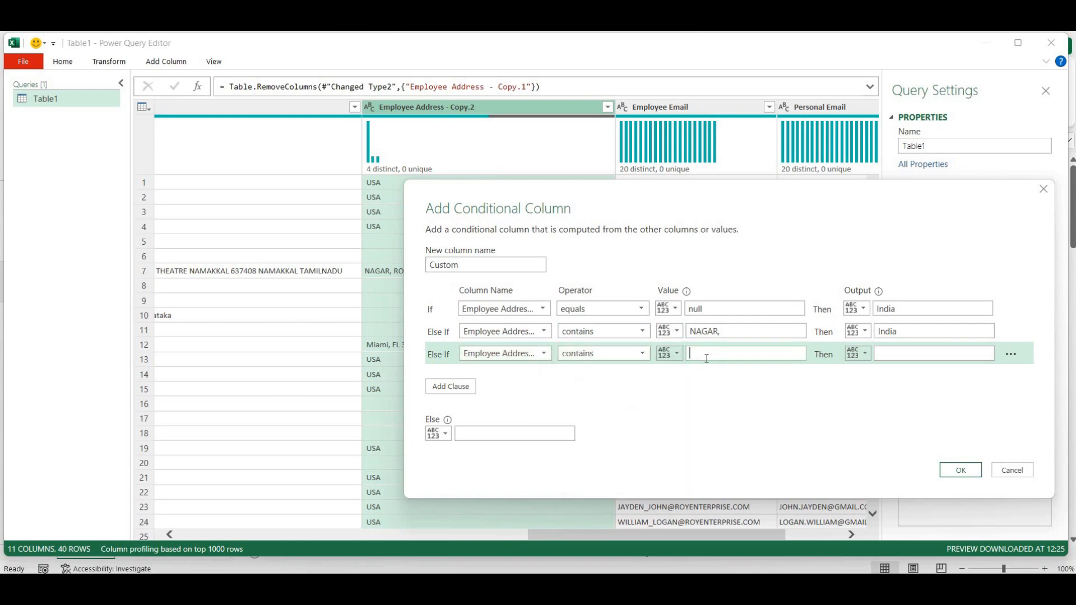
pyautogui.write('Miami,')
pyautogui.click(902, 358)
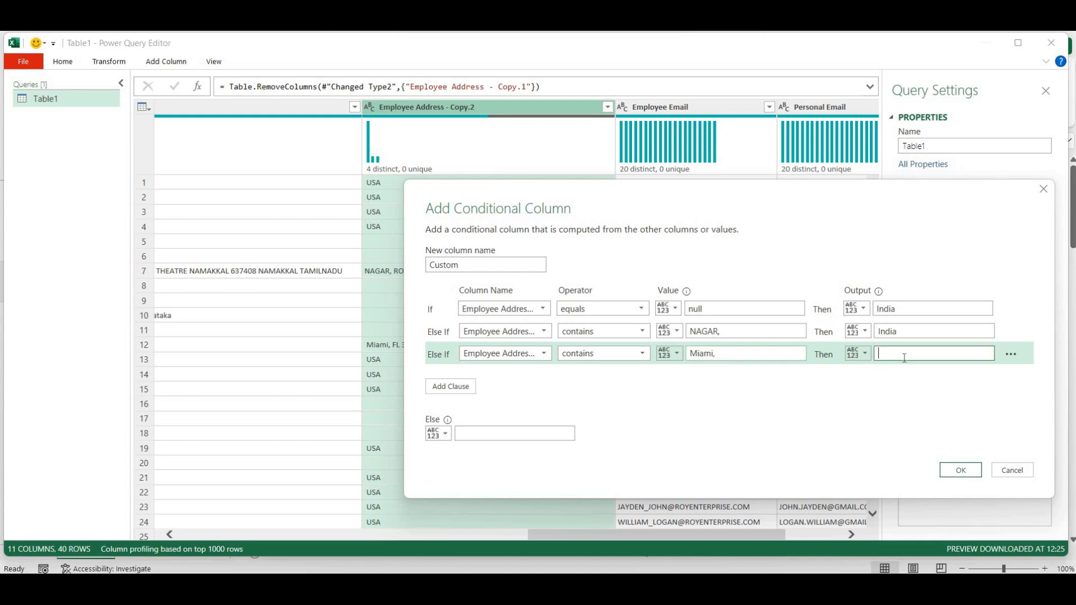
pyautogui.write('USA')
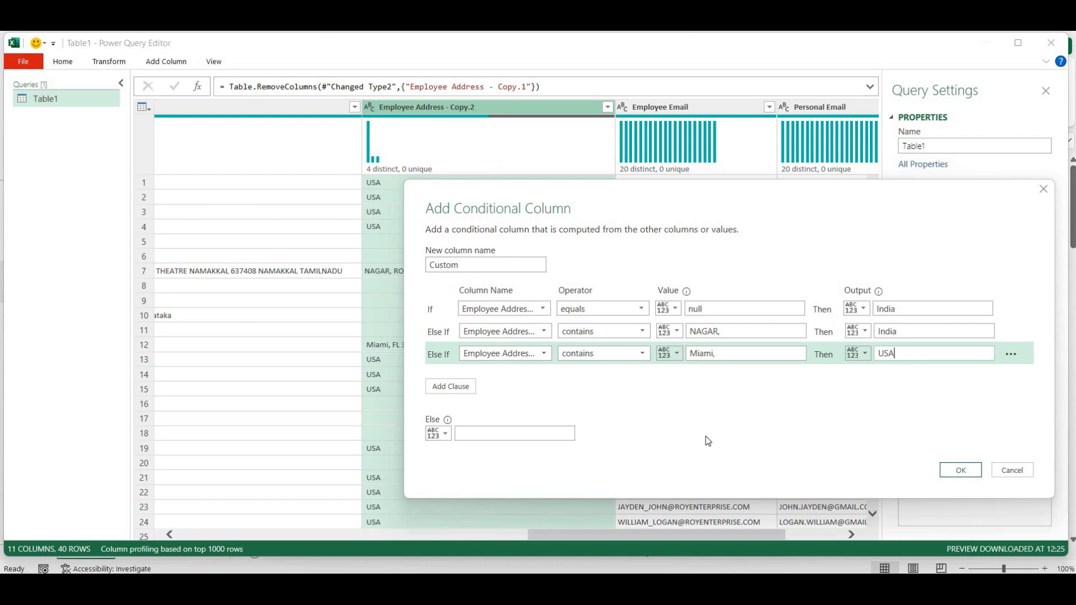
pyautogui.click(482, 433)
pyautogui.write('USA')
pyautogui.moveTo(803, 188); pyautogui.dragTo(818, 107)
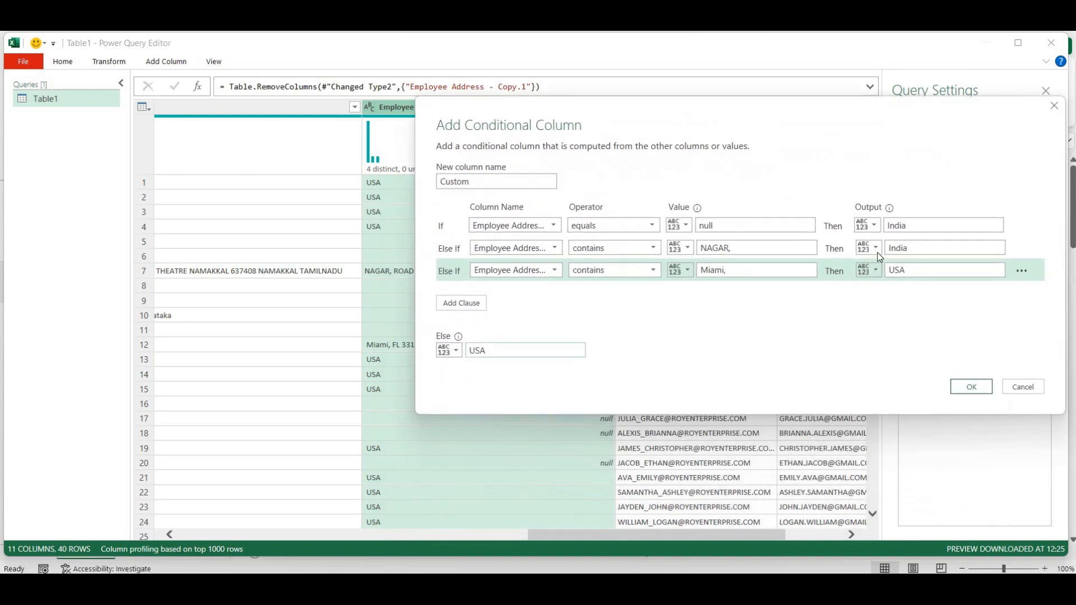
# - Create the conditional column and rename it from Custom to Country
pyautogui.click(967, 383)
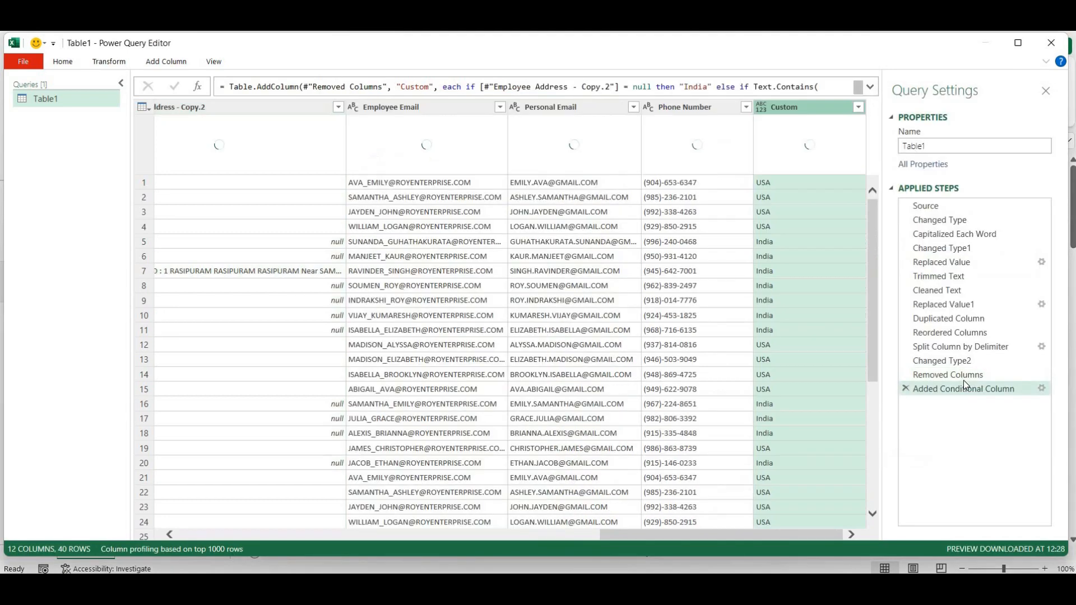
pyautogui.doubleClick(791, 109)
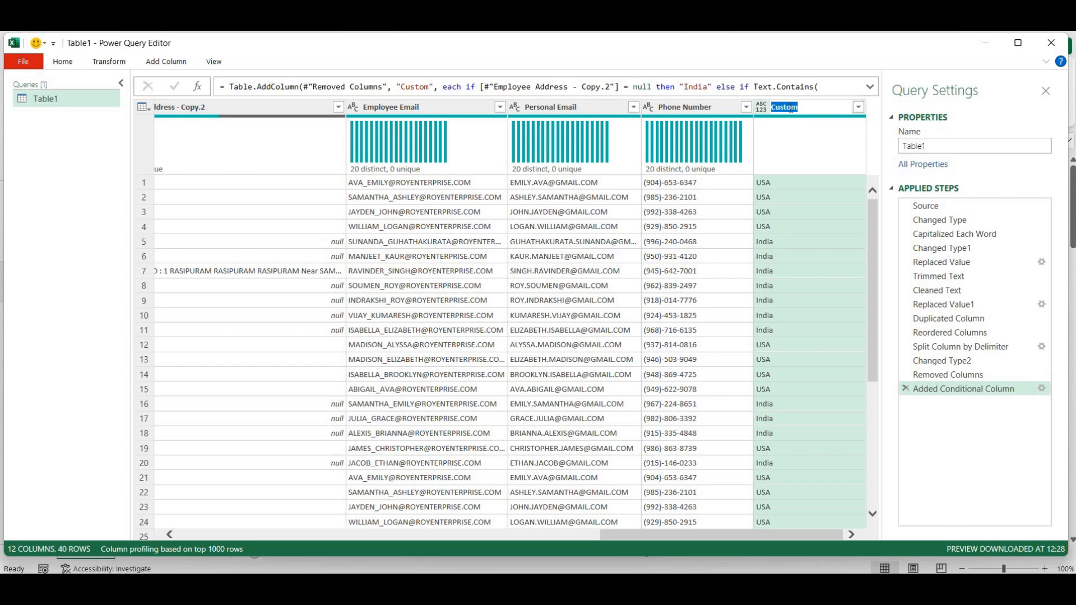
pyautogui.write('Country')
pyautogui.press('Return')
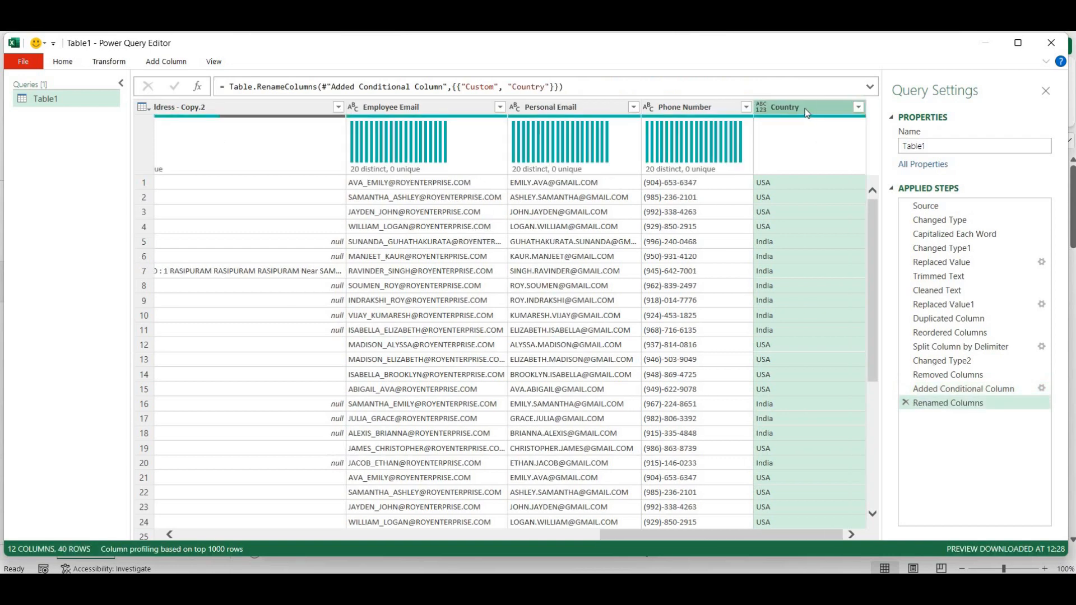
# - Move the Country column to sit right after Employee Address
pyautogui.moveTo(807, 109); pyautogui.dragTo(406, 102)
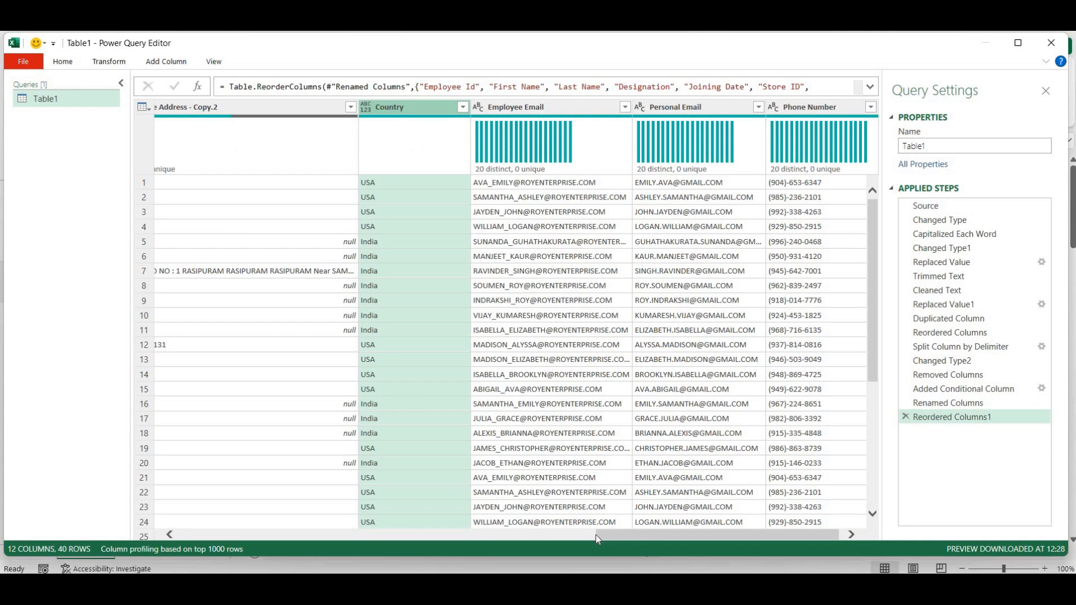
pyautogui.moveTo(597, 534); pyautogui.dragTo(443, 534)
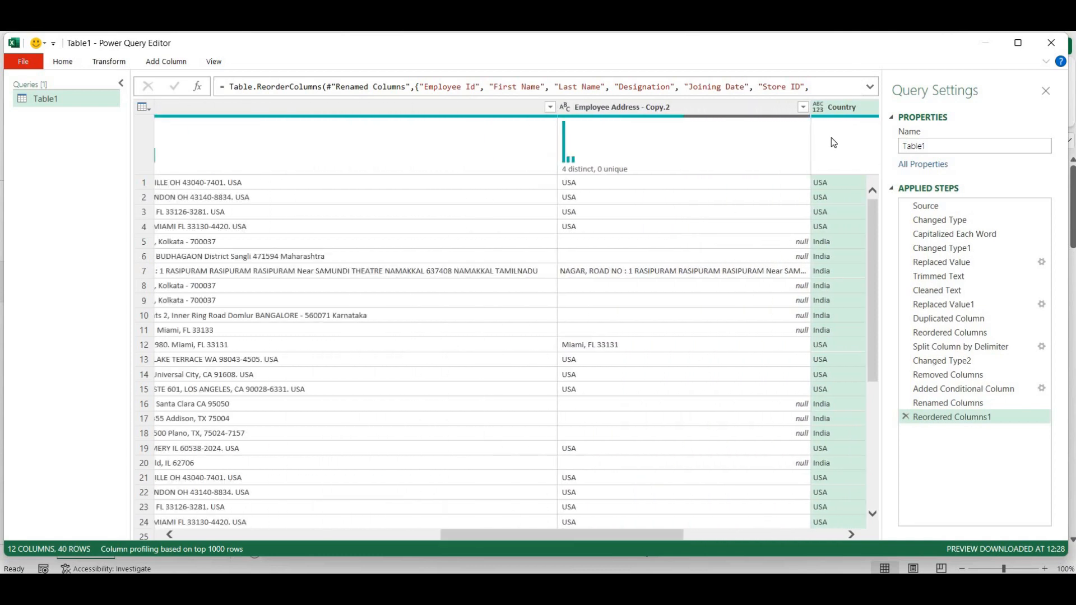
pyautogui.moveTo(841, 110); pyautogui.dragTo(604, 114)
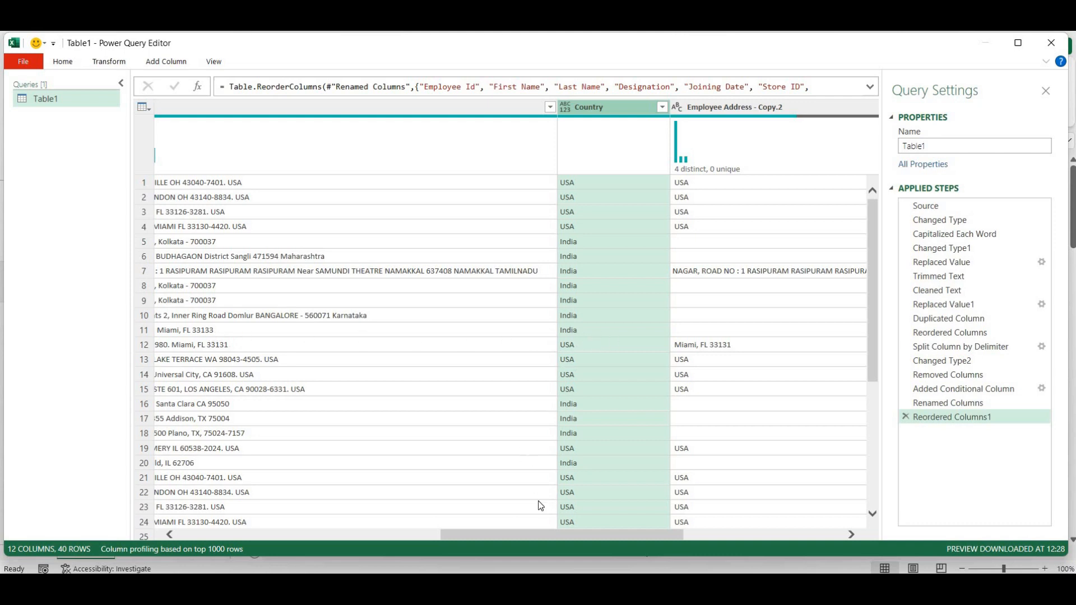
pyautogui.moveTo(533, 539); pyautogui.dragTo(515, 537)
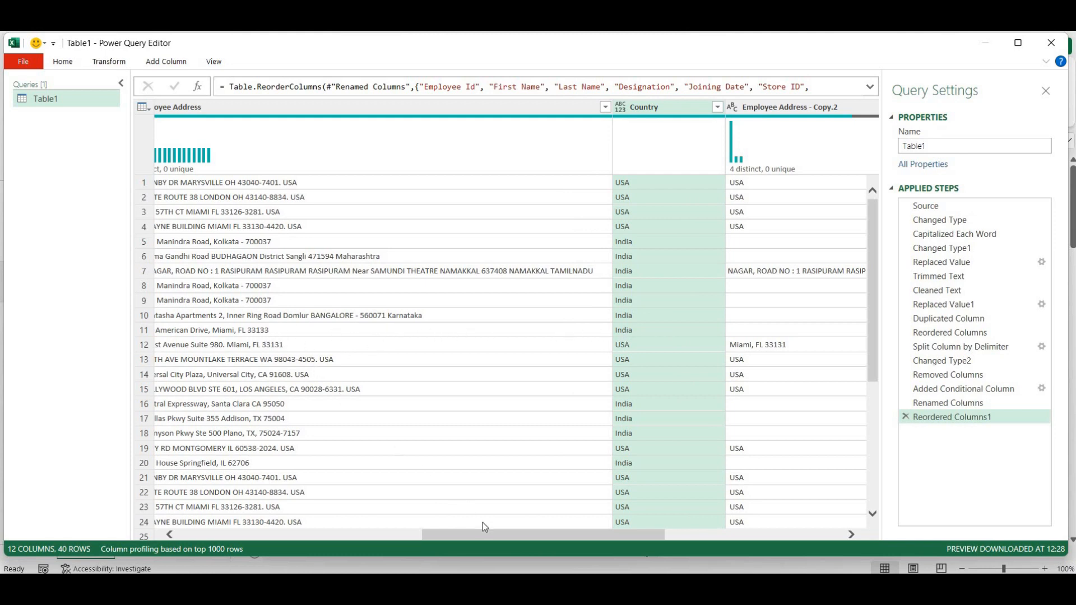
pyautogui.moveTo(487, 541); pyautogui.dragTo(462, 534)
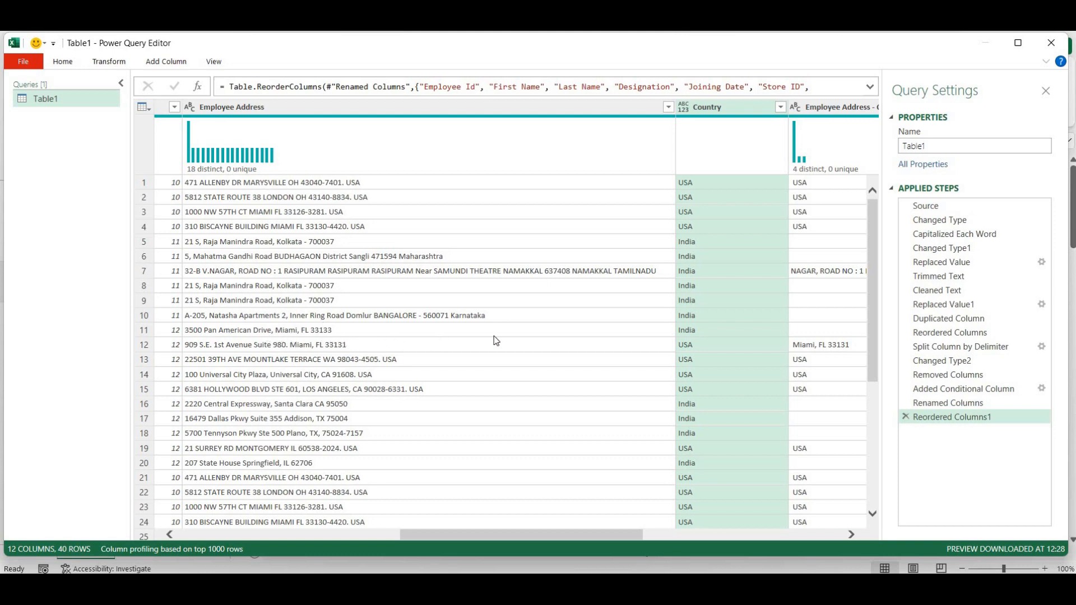
pyautogui.click(668, 108)
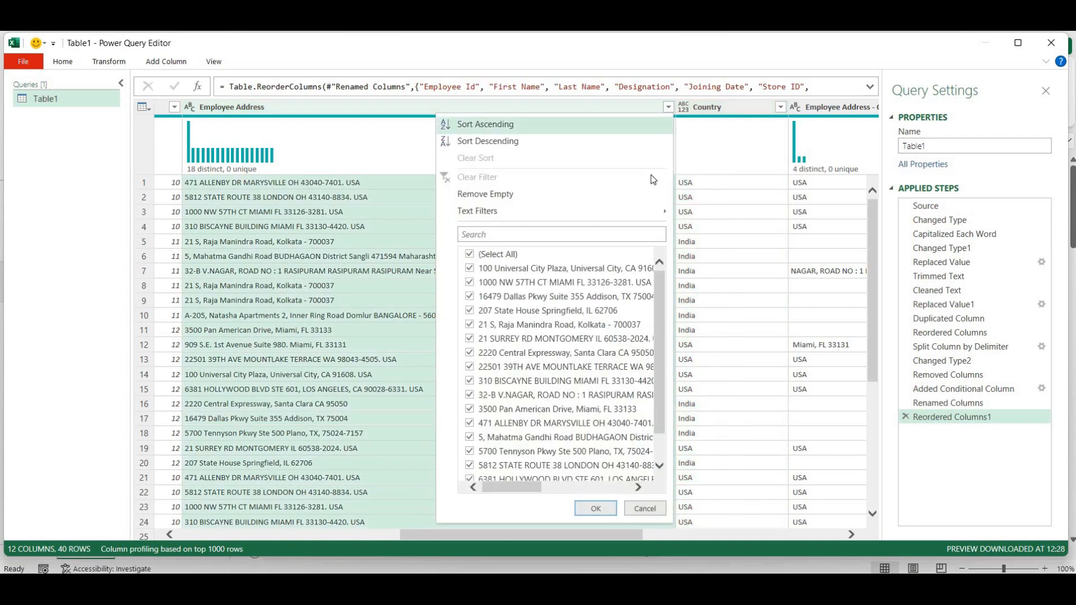
pyautogui.click(543, 236)
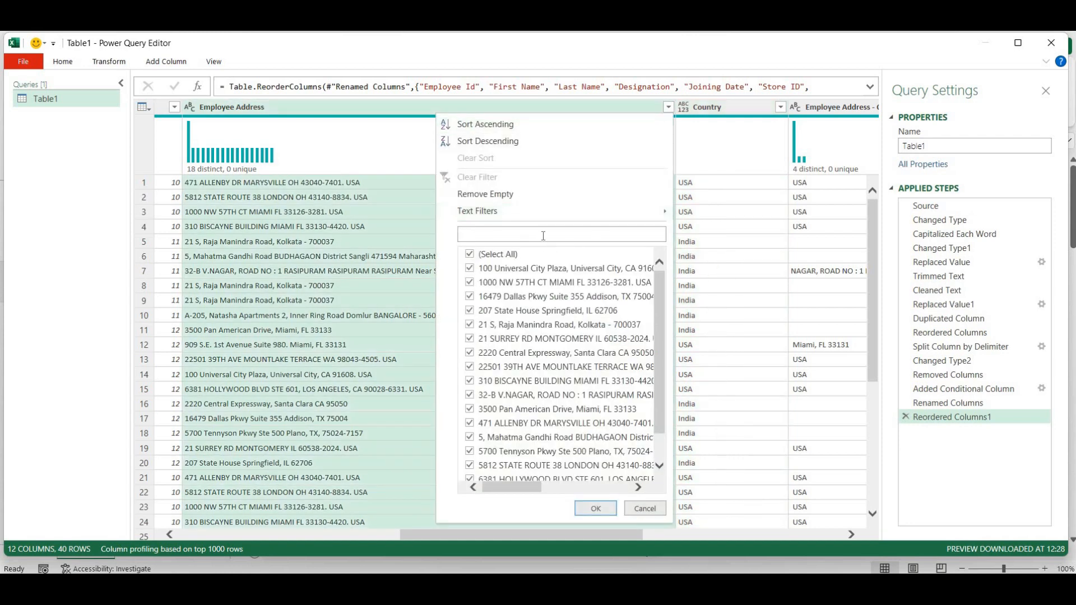
pyautogui.write('miami')
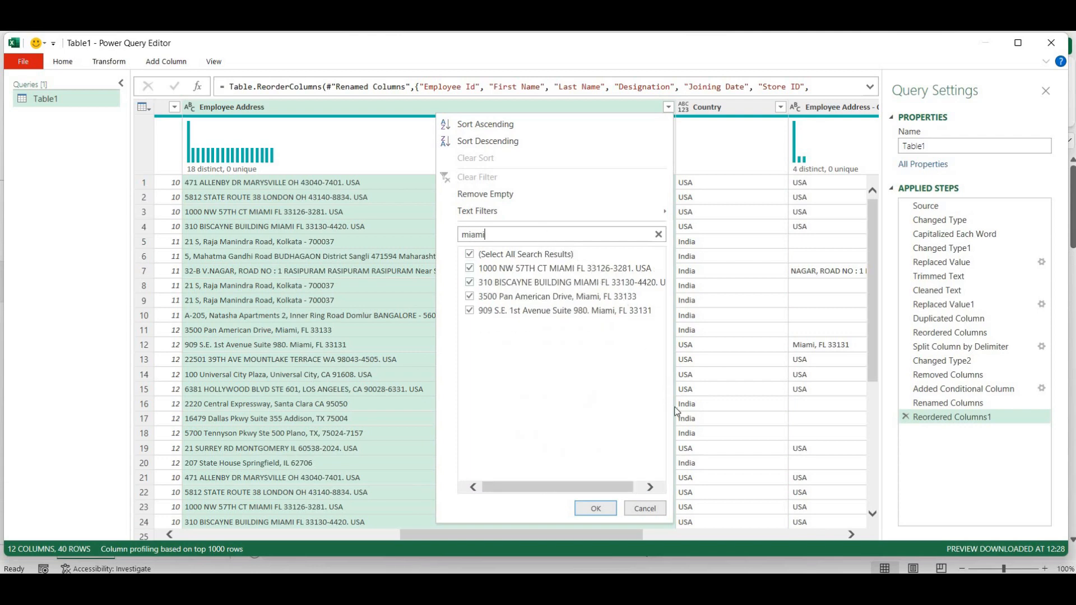
pyautogui.moveTo(620, 486)
pyautogui.mouseDown()
pyautogui.moveTo(662, 493)
pyautogui.moveTo(609, 490)
pyautogui.mouseUp()
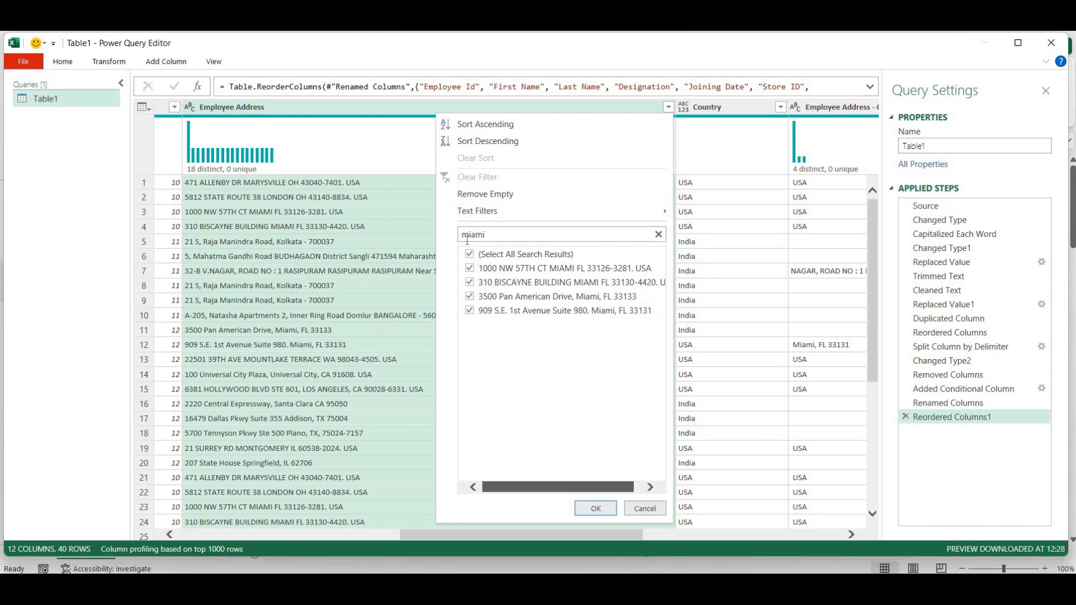
pyautogui.click(469, 255)
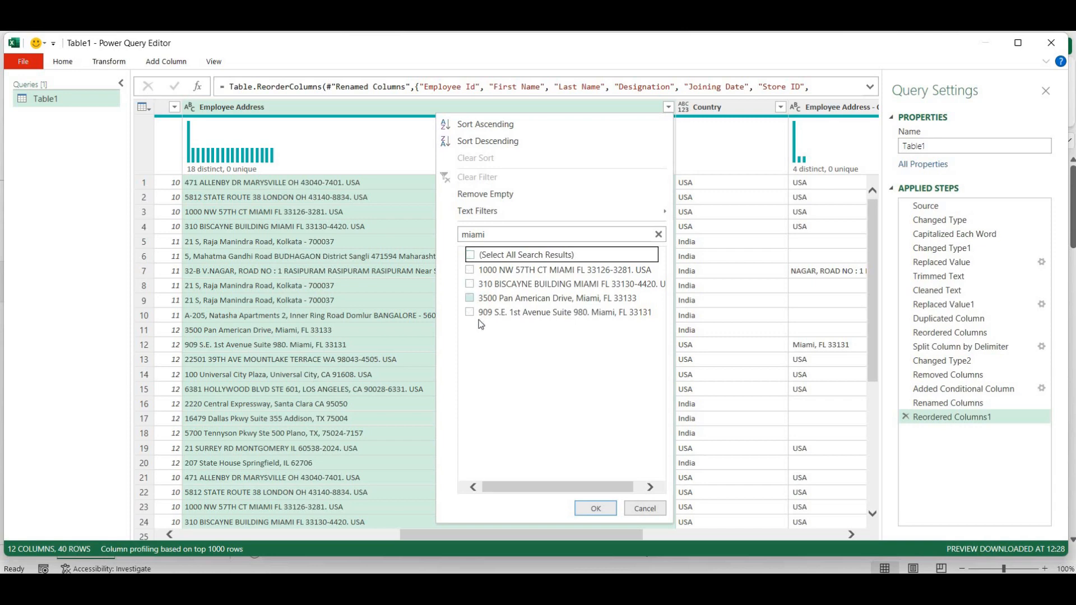
pyautogui.click(470, 297)
pyautogui.click(470, 311)
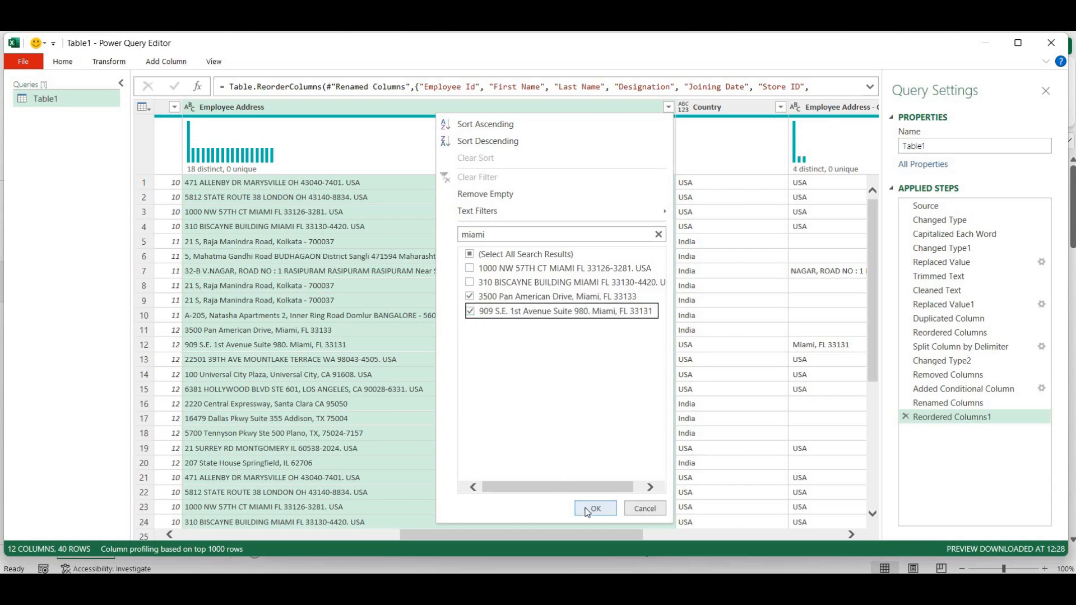
pyautogui.click(594, 509)
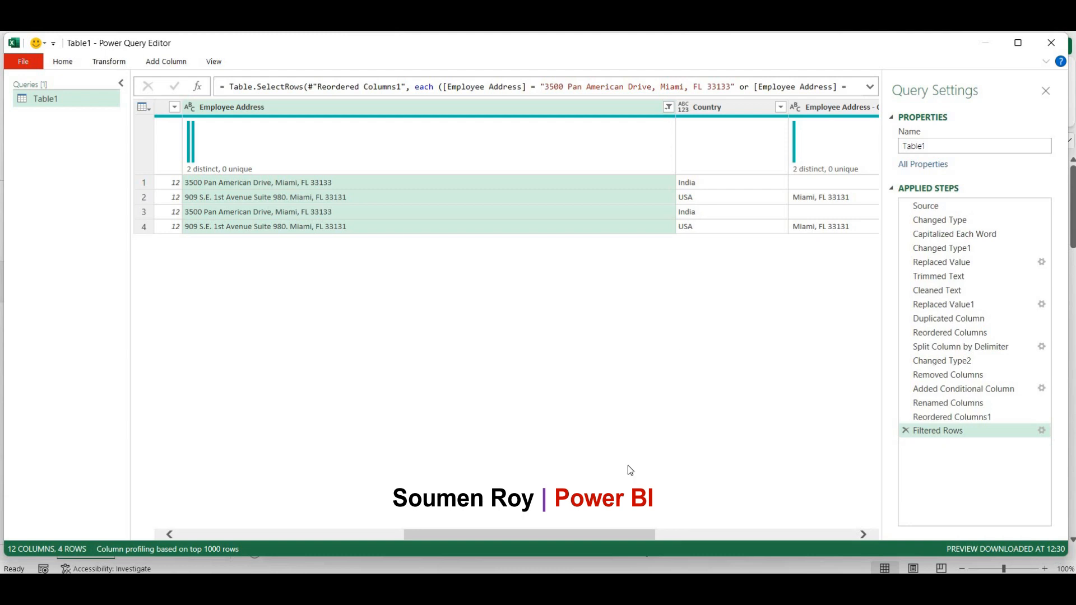
pyautogui.moveTo(626, 532); pyautogui.dragTo(679, 343)
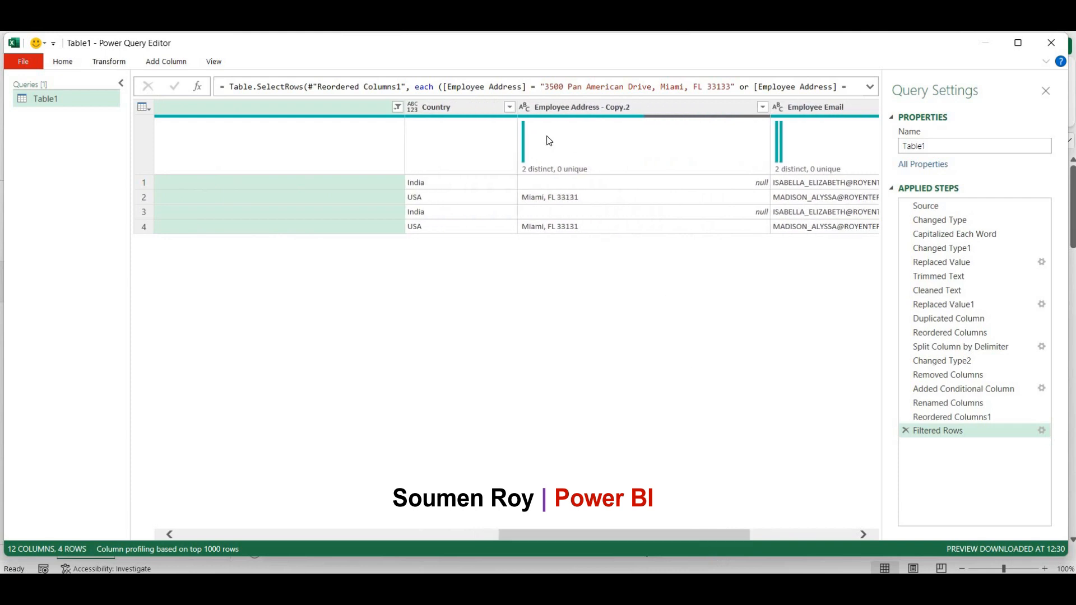
pyautogui.moveTo(616, 117)
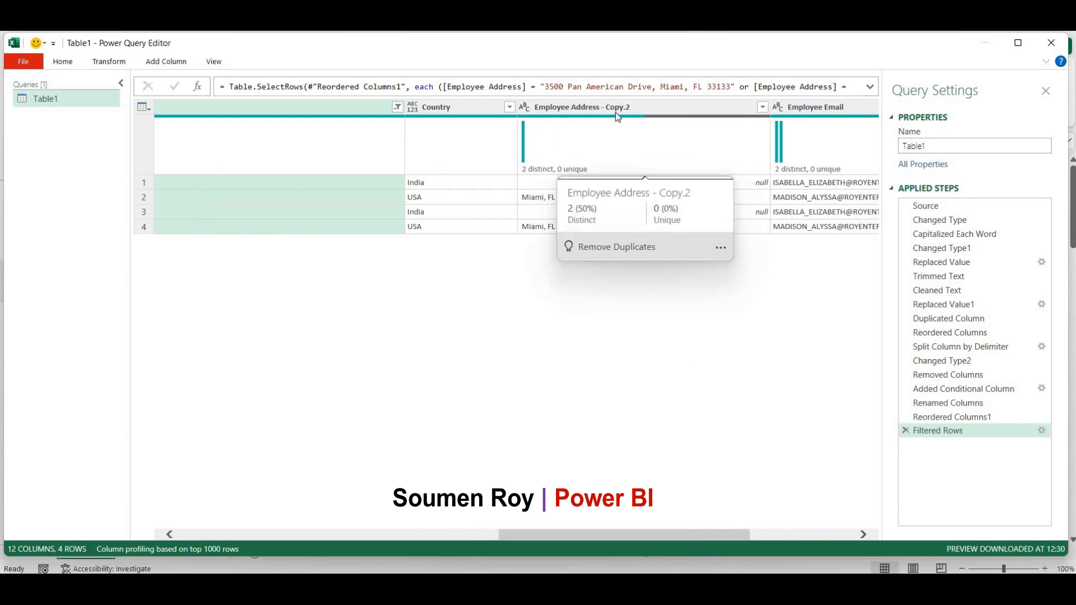
pyautogui.click(397, 107)
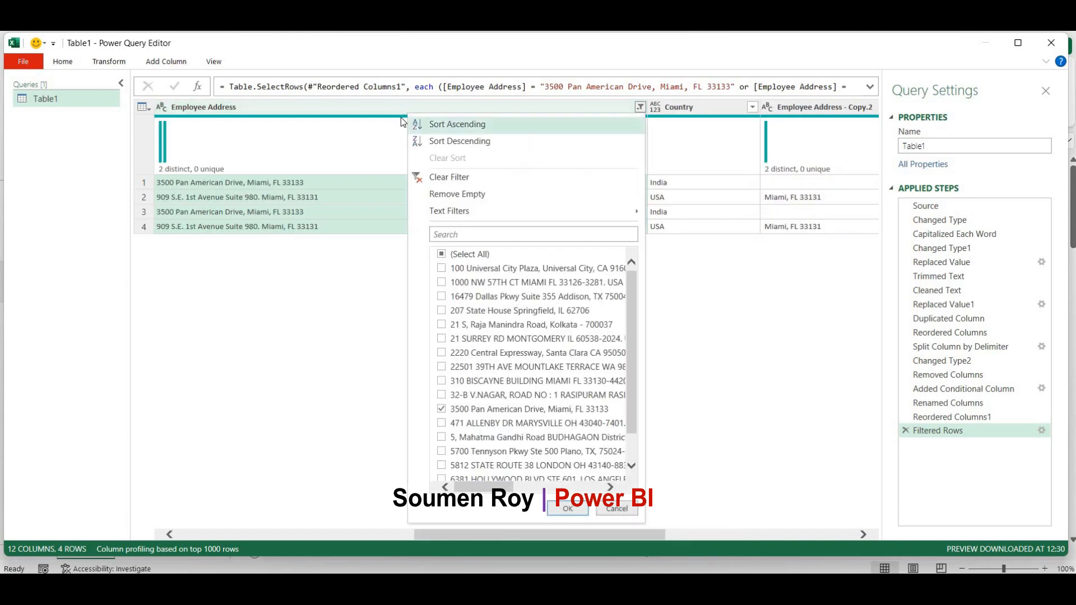
pyautogui.click(440, 183)
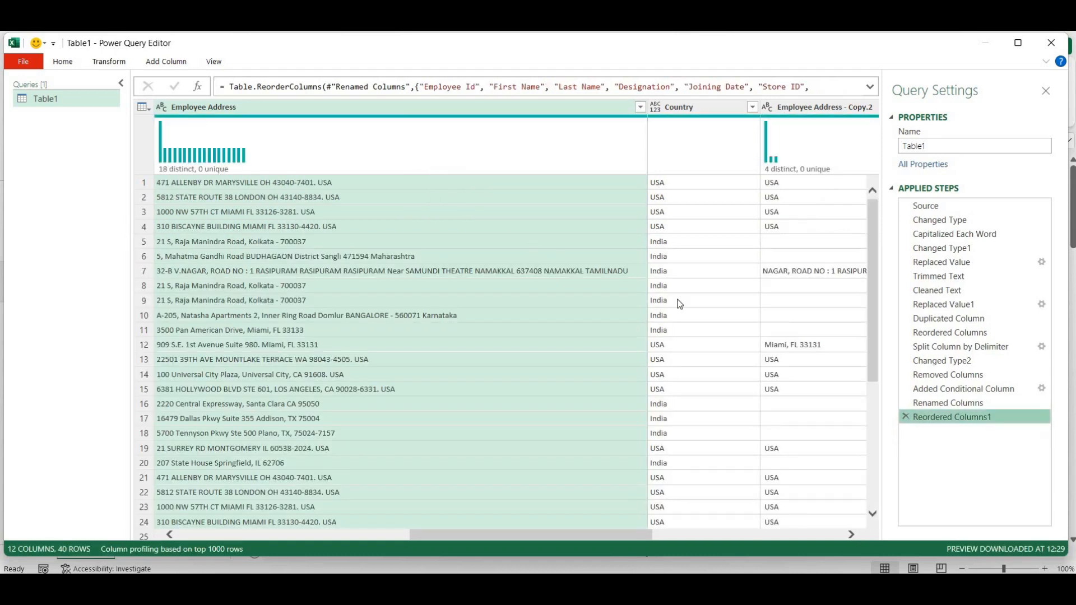
# - Convert the Employee Email column values to lowercase
pyautogui.scroll(-4, 507, 273)
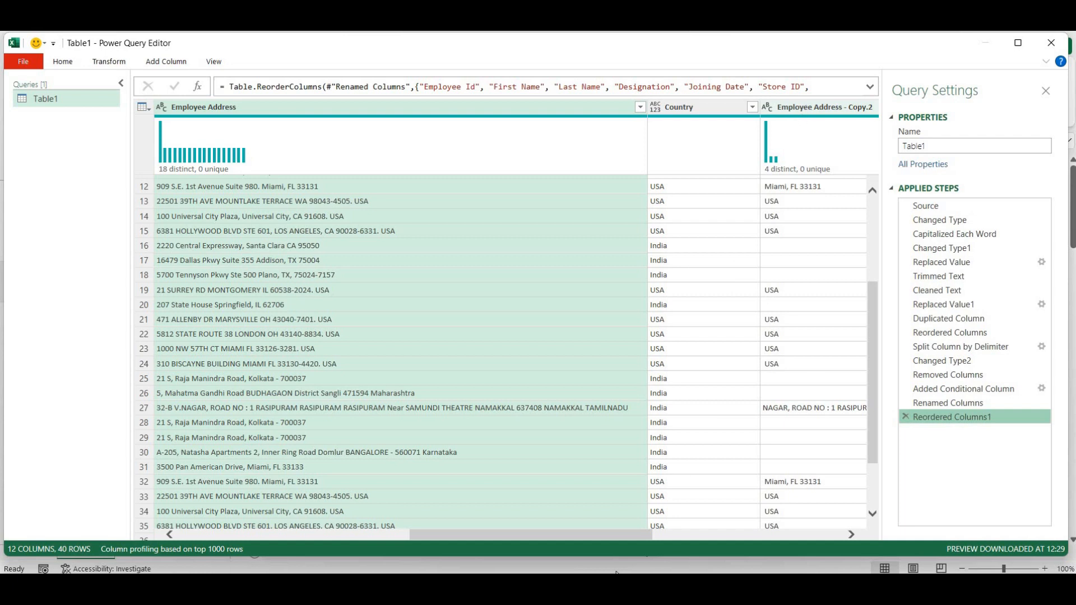
pyautogui.moveTo(623, 536); pyautogui.dragTo(725, 553)
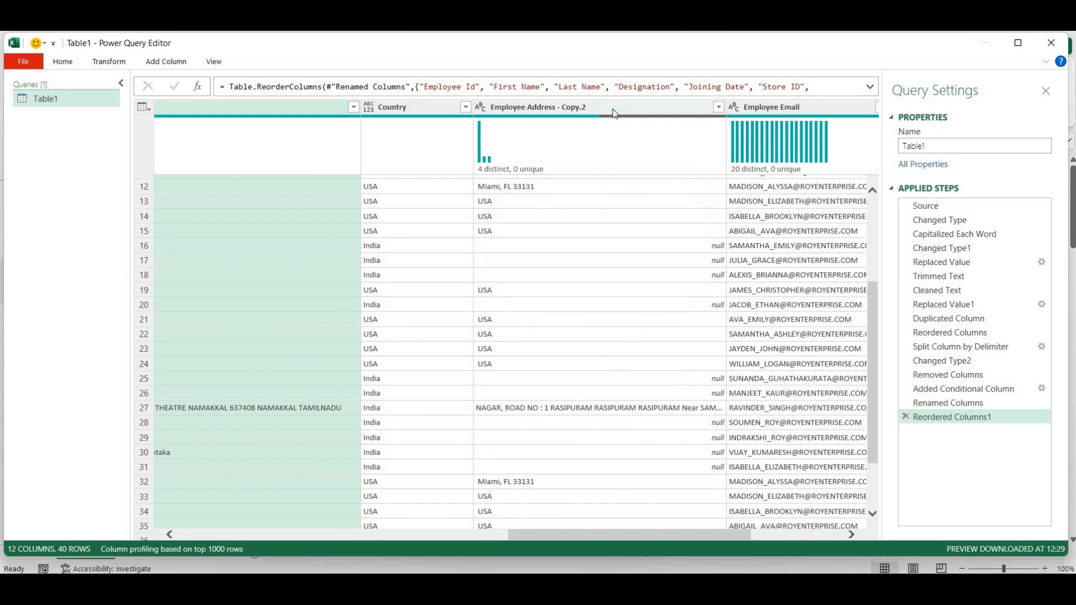
pyautogui.moveTo(624, 532); pyautogui.dragTo(762, 559)
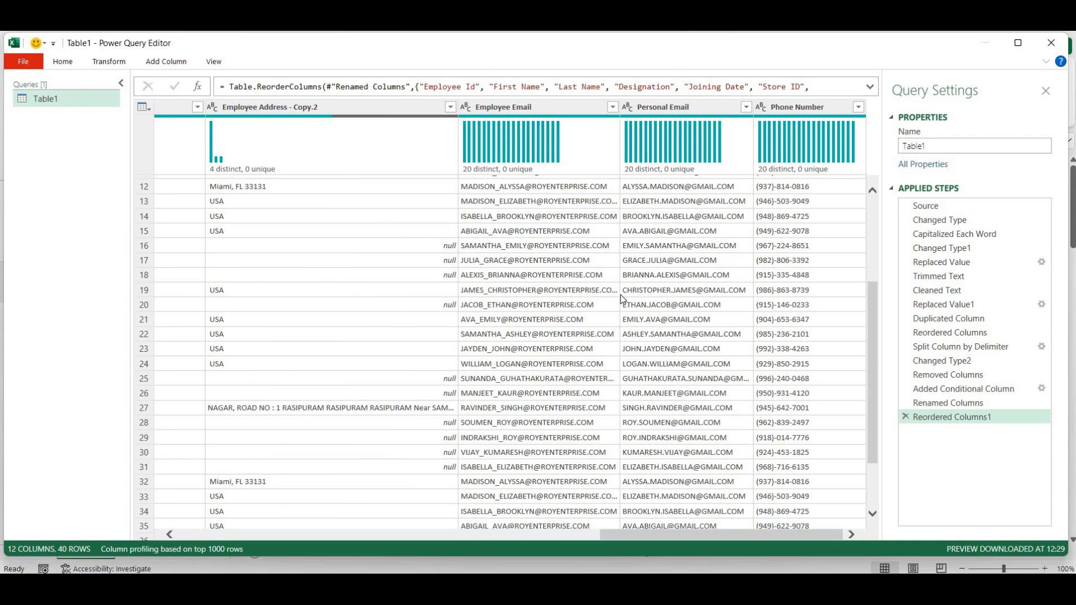
pyautogui.click(552, 106)
pyautogui.rightClick(552, 106)
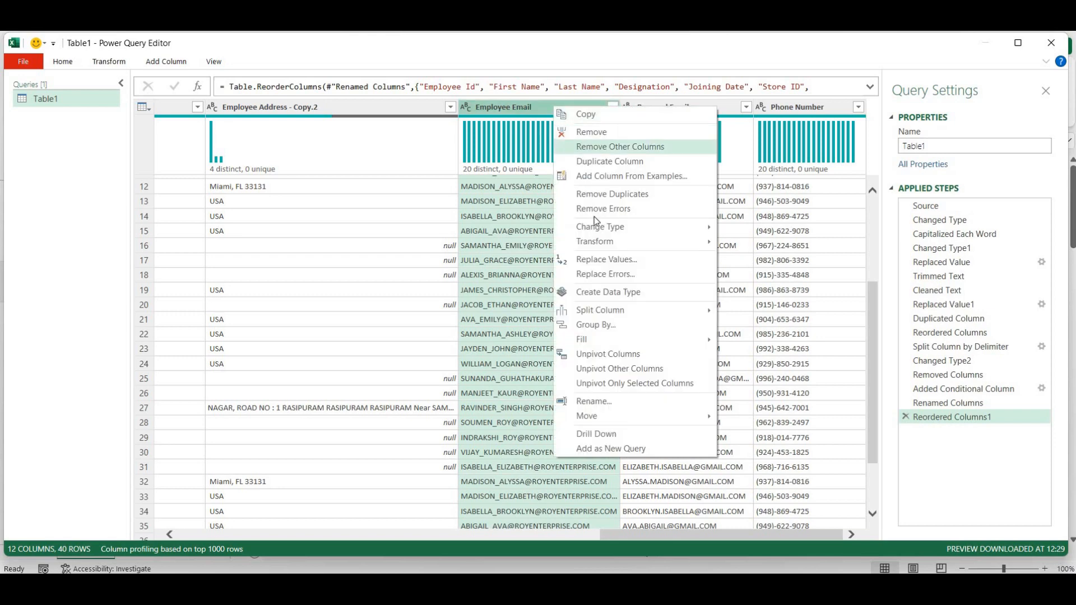
pyautogui.moveTo(690, 246)
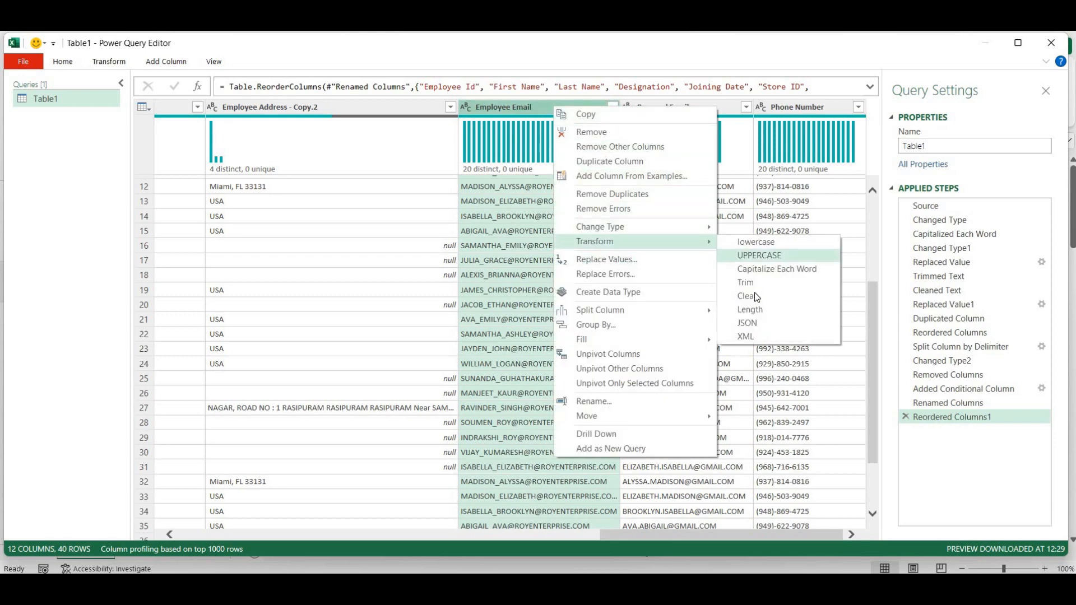
pyautogui.click(757, 242)
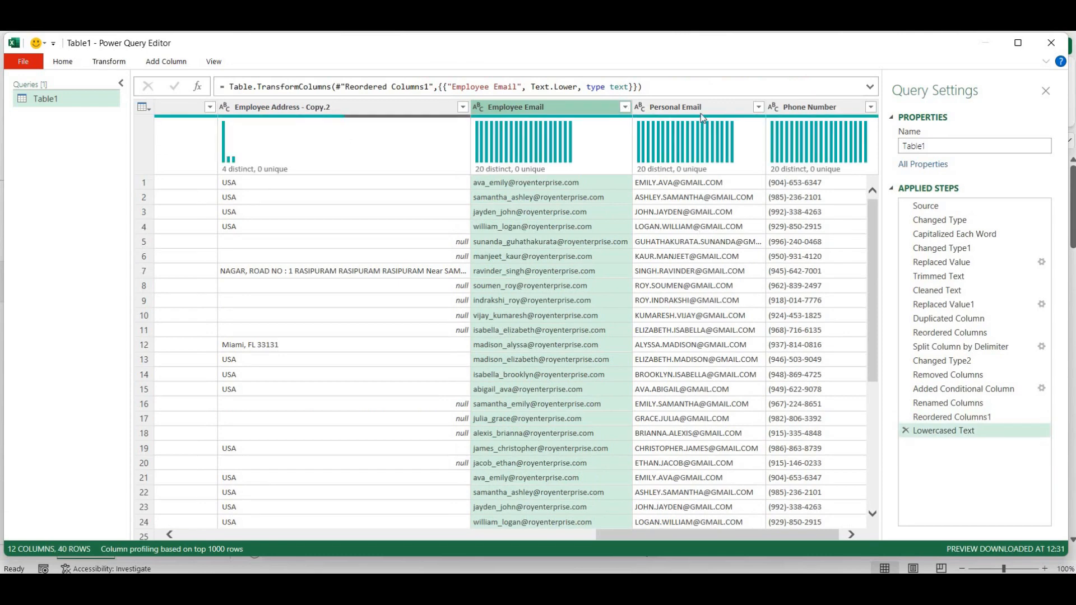
# - Convert the Personal Email column values to lowercase as well
pyautogui.click(682, 114)
pyautogui.rightClick(683, 115)
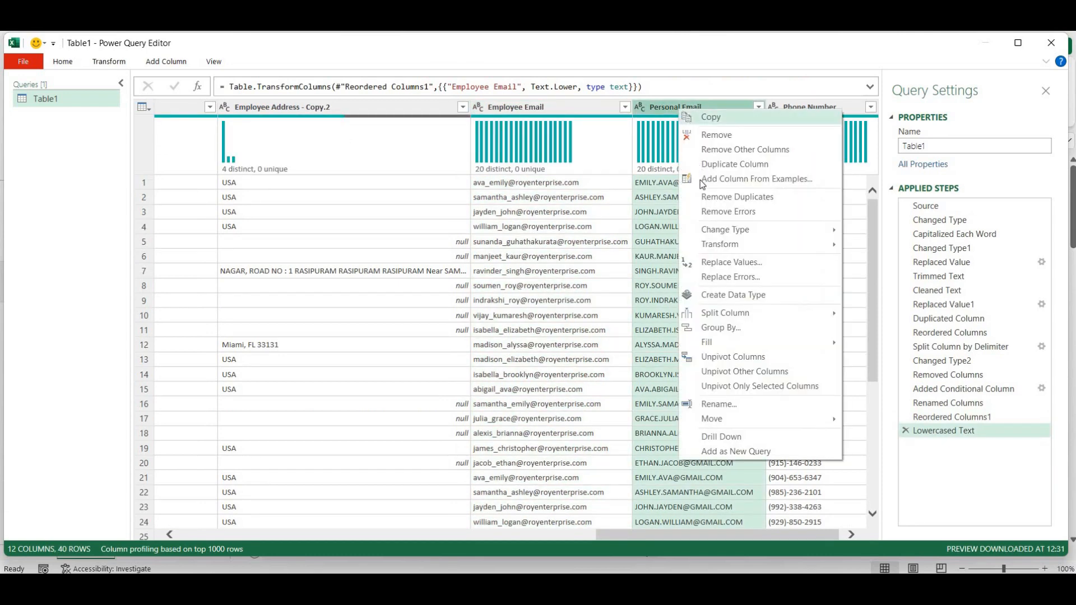
pyautogui.moveTo(765, 247)
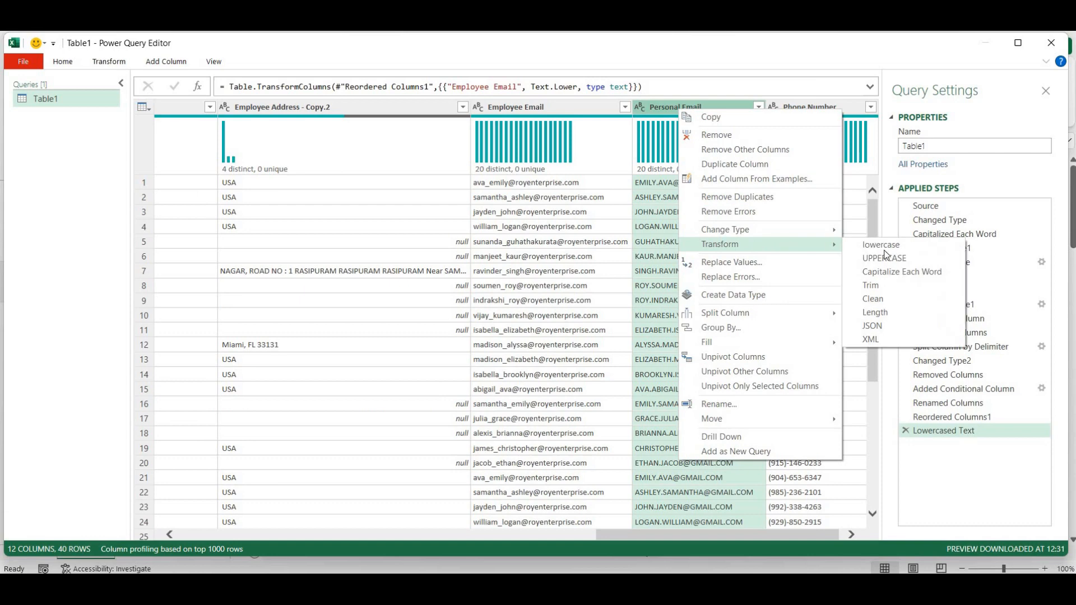
pyautogui.click(882, 245)
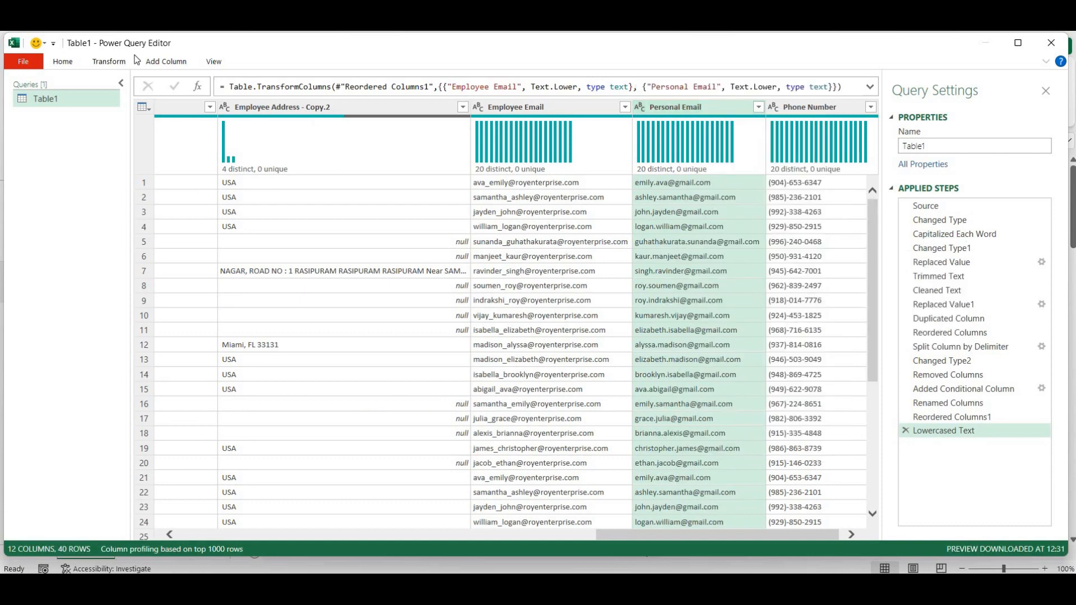
# - Close & Load To a table on a new worksheet, loading all 40 Table1 rows
pyautogui.click(64, 66)
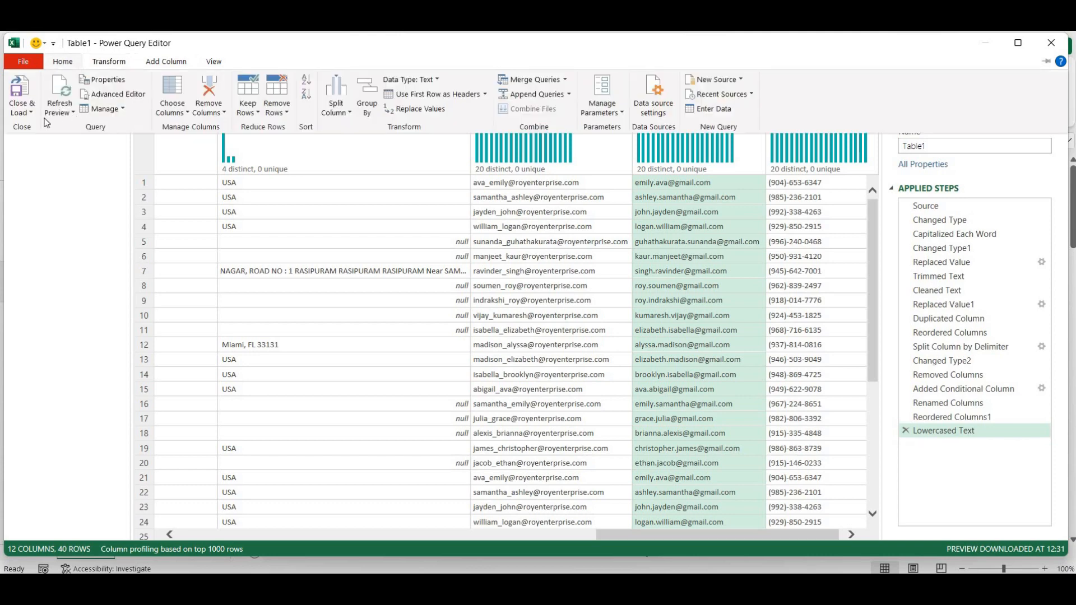
pyautogui.click(22, 110)
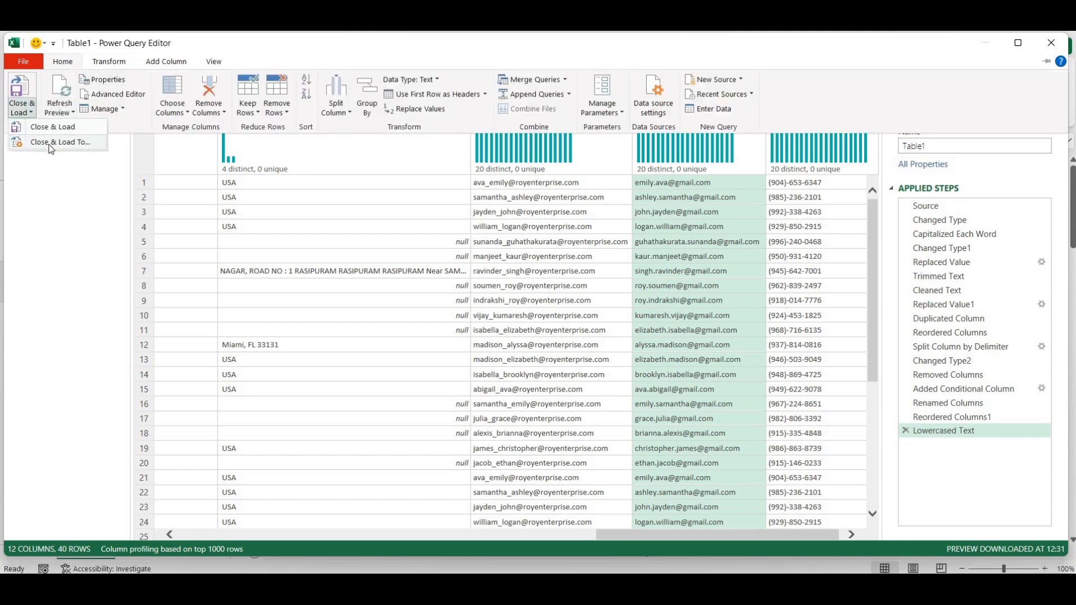
pyautogui.click(50, 143)
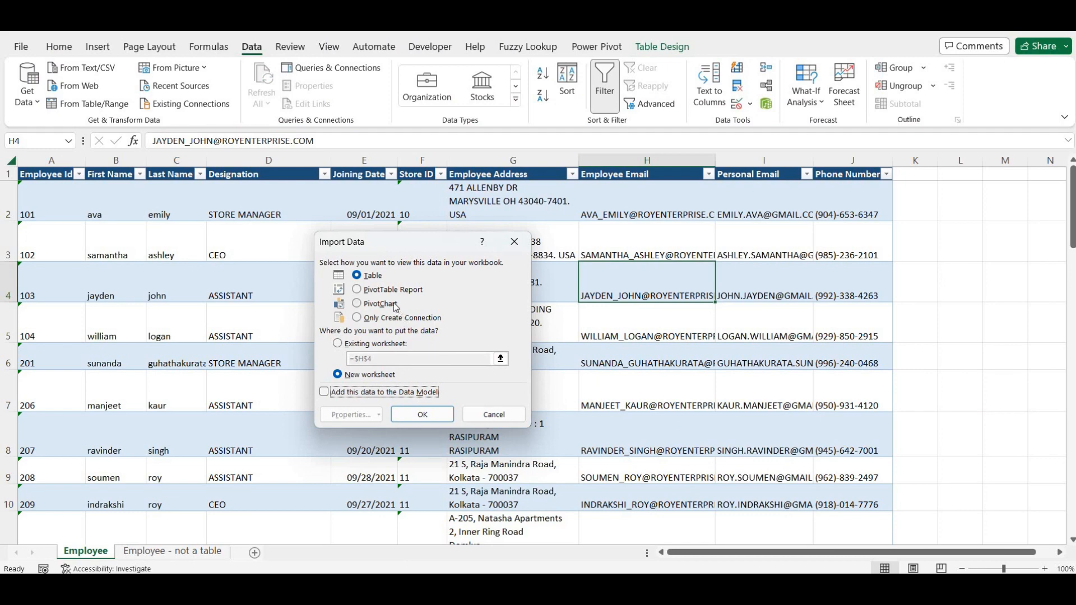
pyautogui.click(354, 376)
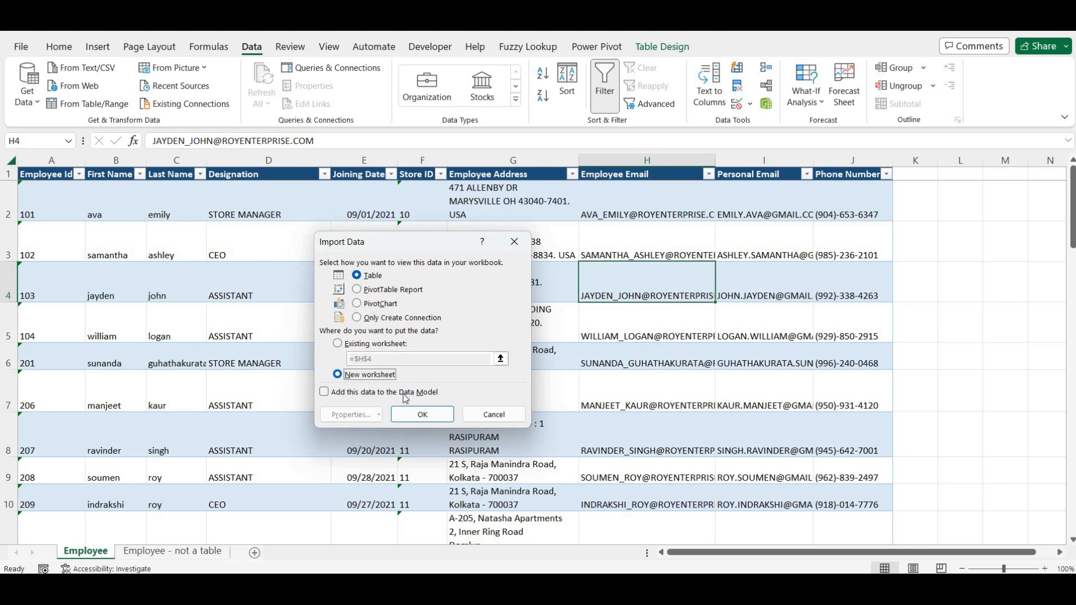
pyautogui.click(411, 416)
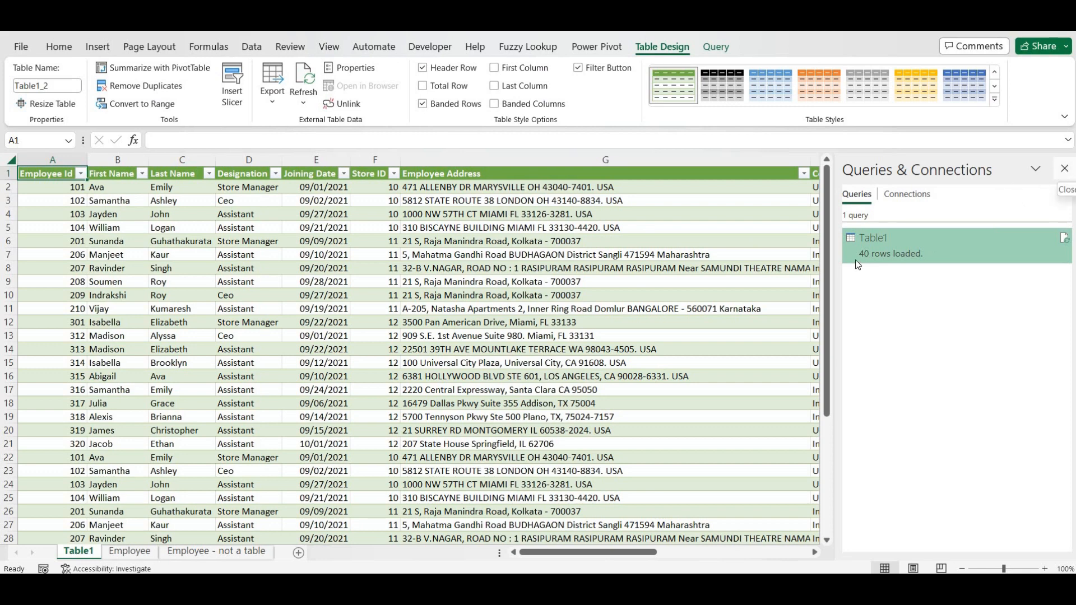
pyautogui.moveTo(883, 246)
# - On the Employee sheet, open the Employee Address filter, widen it, and clear all addresses
pyautogui.click(130, 552)
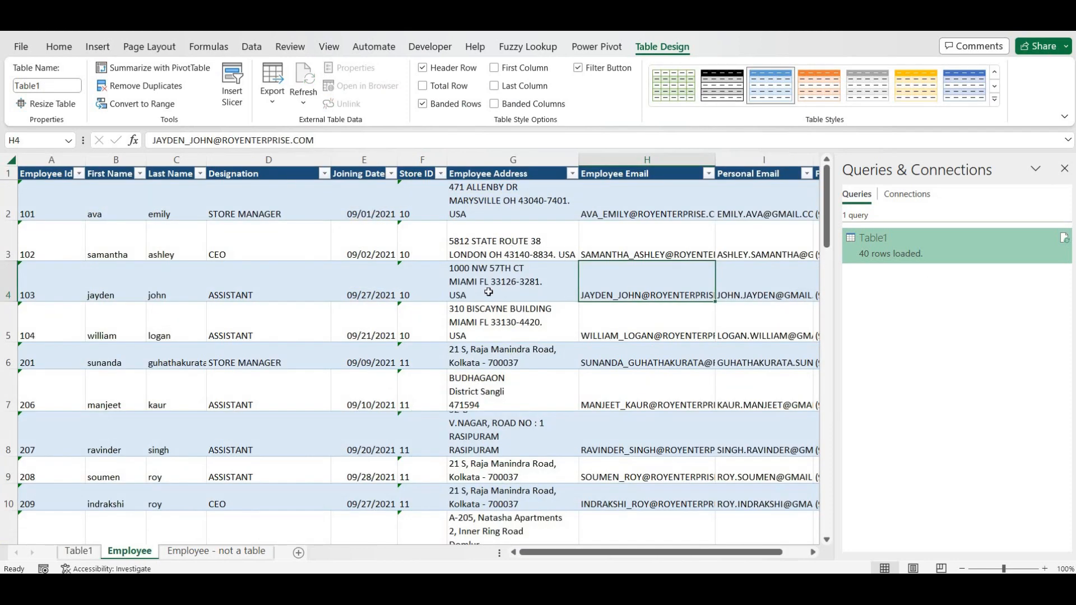
pyautogui.click(557, 200)
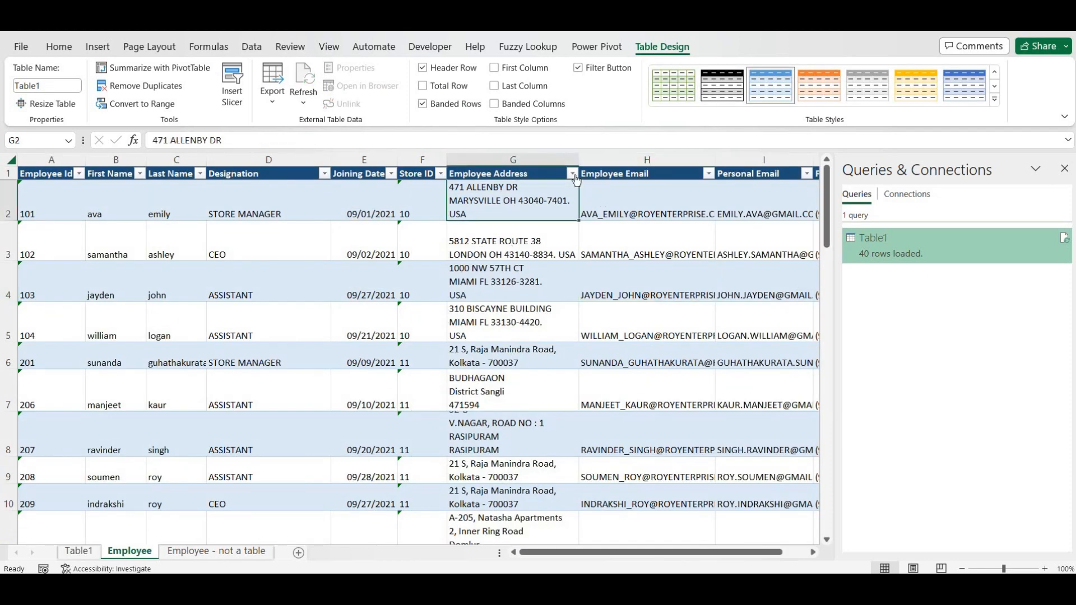
pyautogui.click(572, 174)
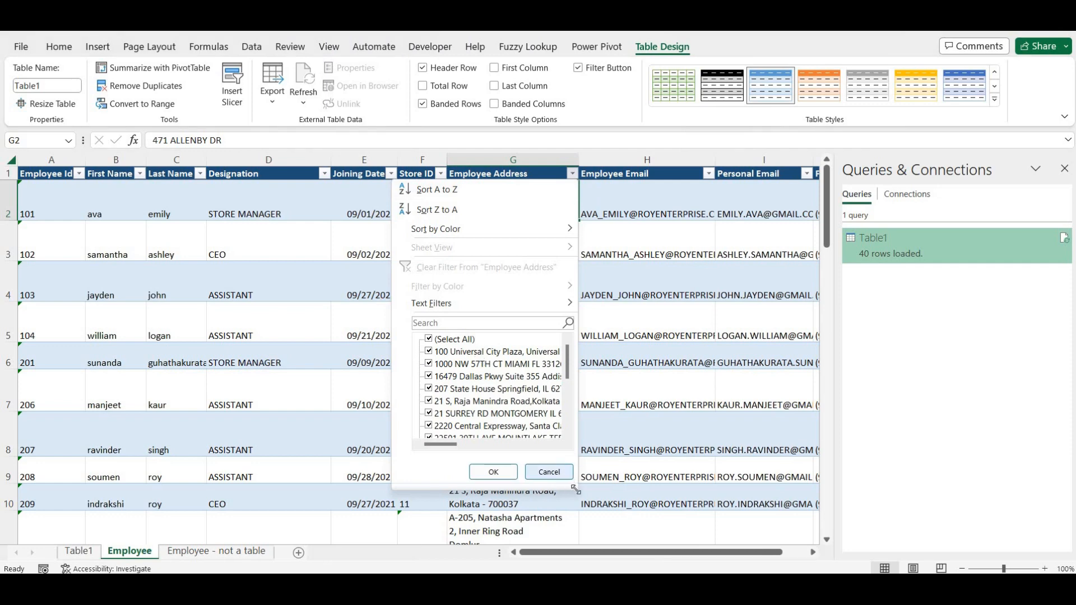
pyautogui.moveTo(573, 488); pyautogui.dragTo(934, 573)
pyautogui.click(447, 341)
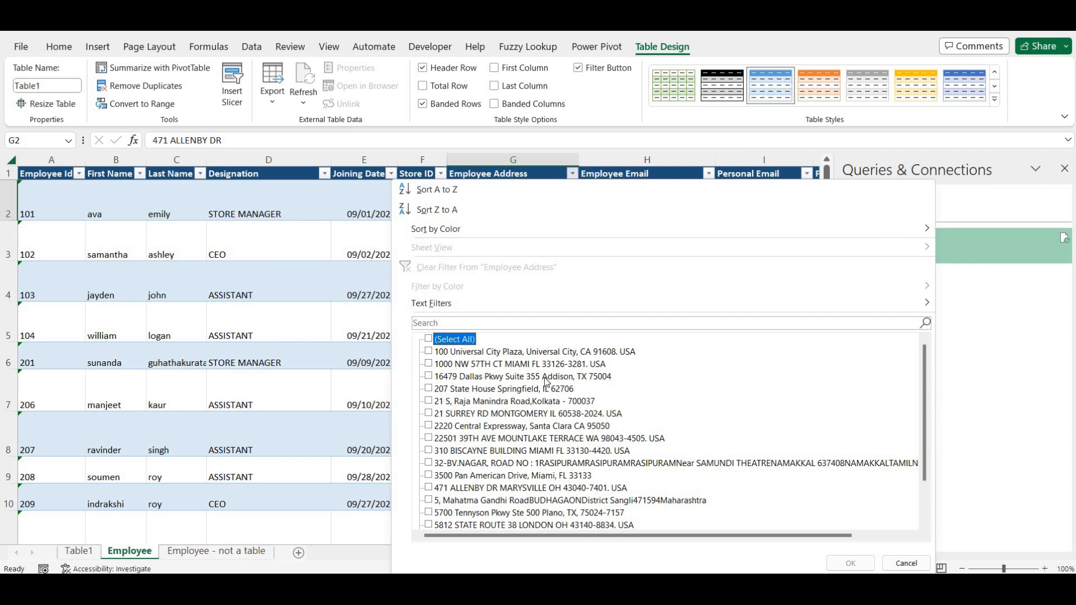
pyautogui.press('Down')
pyautogui.press('Down')
pyautogui.press('Down')
pyautogui.press('space')
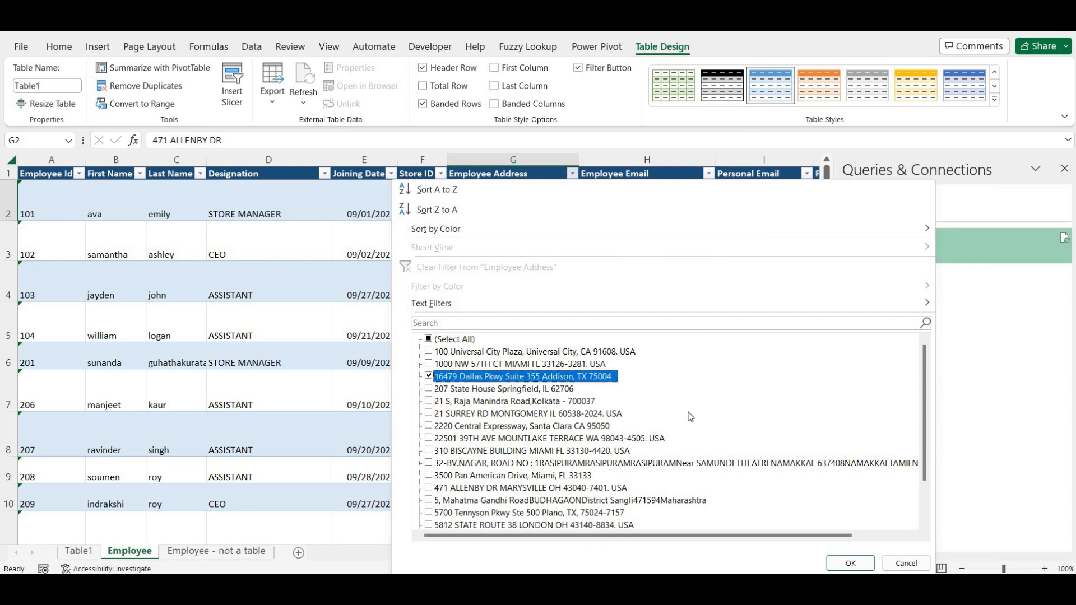
pyautogui.press('Down')
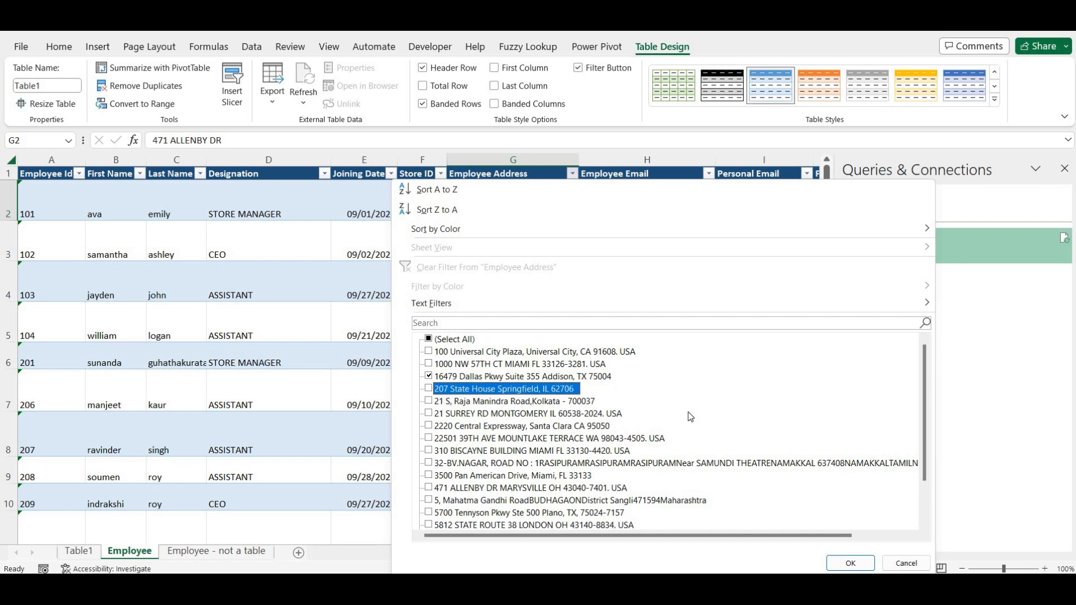
pyautogui.press('Down')
pyautogui.press('Down')
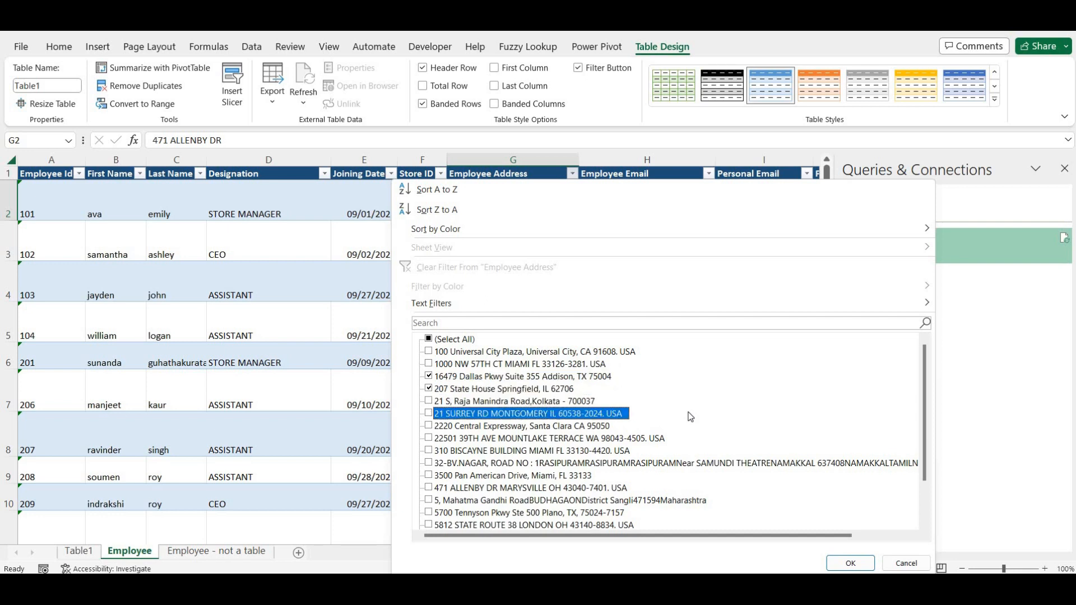
pyautogui.press('Down')
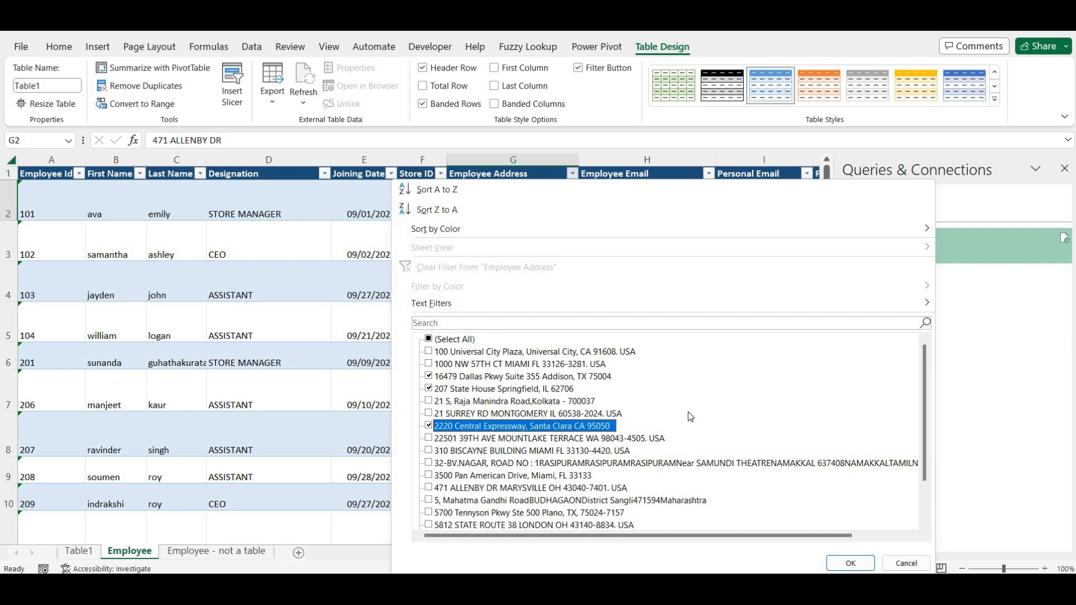
pyautogui.press('Down')
pyautogui.press('Down')
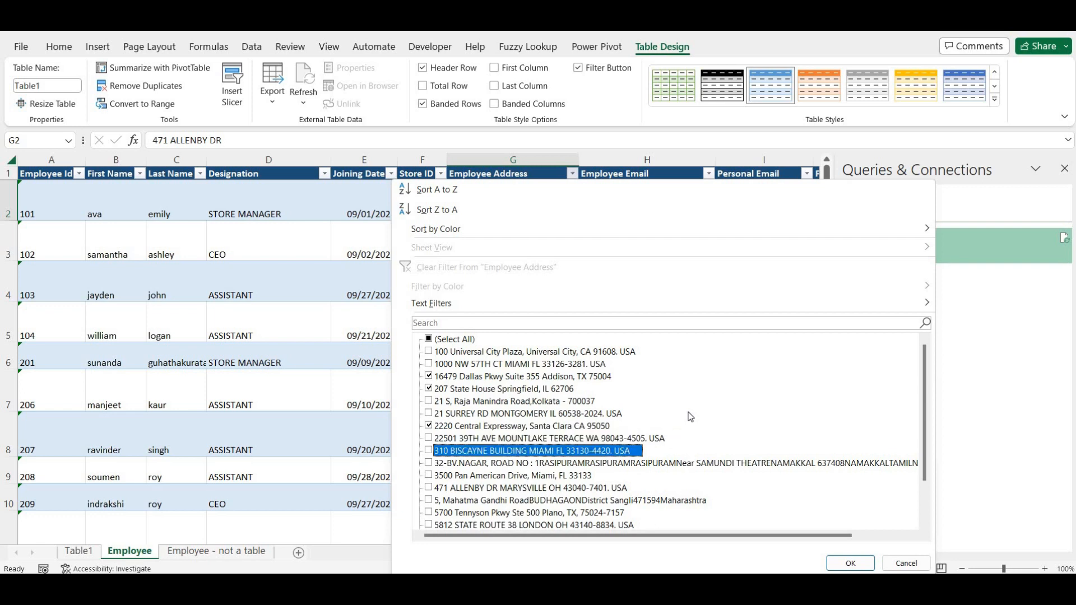
pyautogui.press('Down')
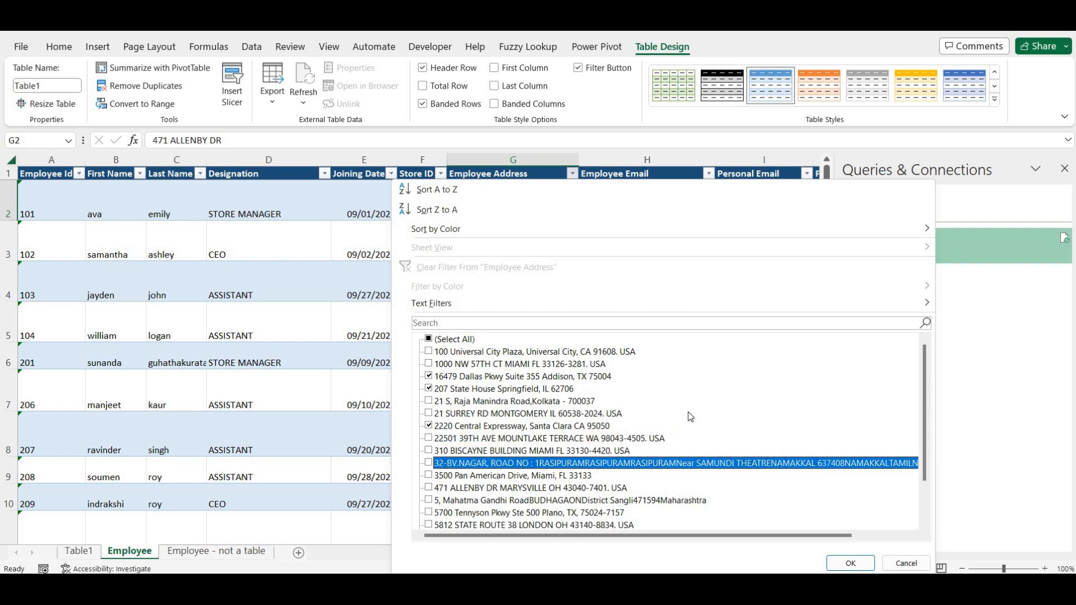
pyautogui.press('Down')
pyautogui.press('Down')
pyautogui.press('Down')
pyautogui.press('Down')
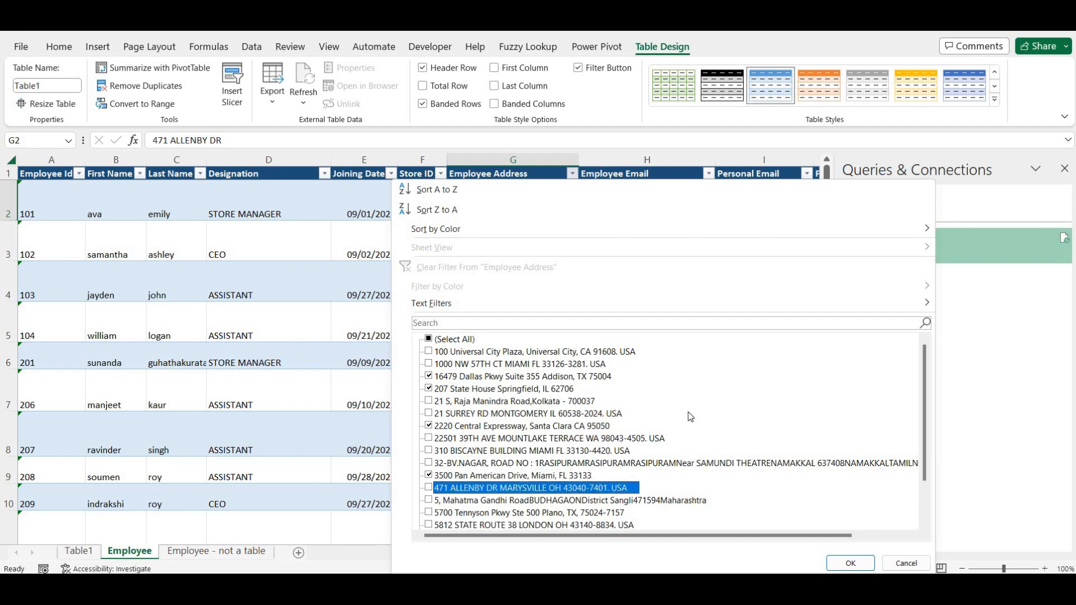
pyautogui.press('Down')
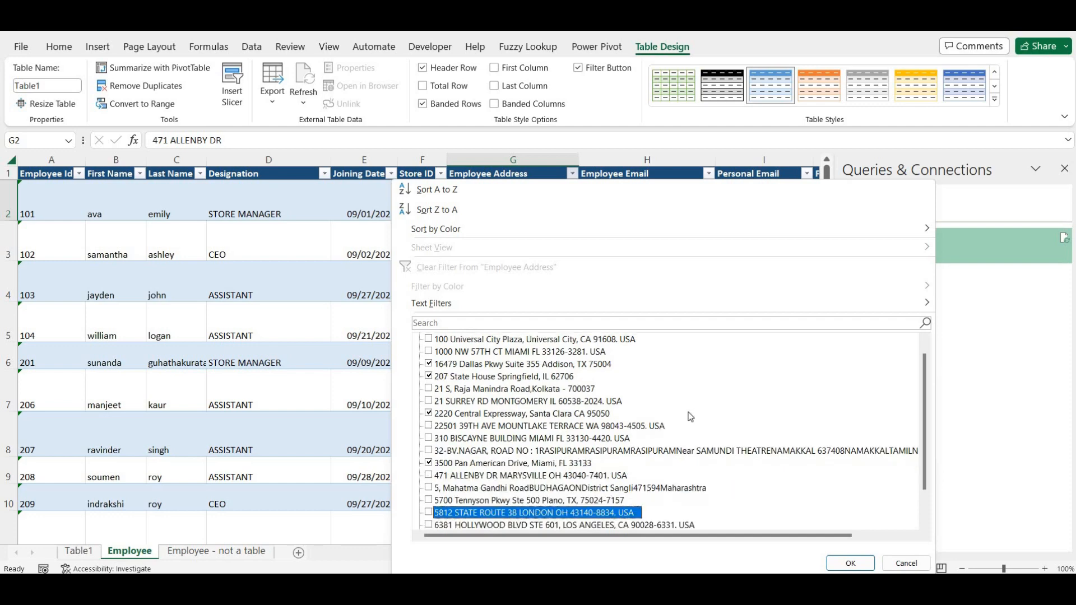
pyautogui.press('Up')
pyautogui.press('space')
pyautogui.press('Down')
pyautogui.press('Down')
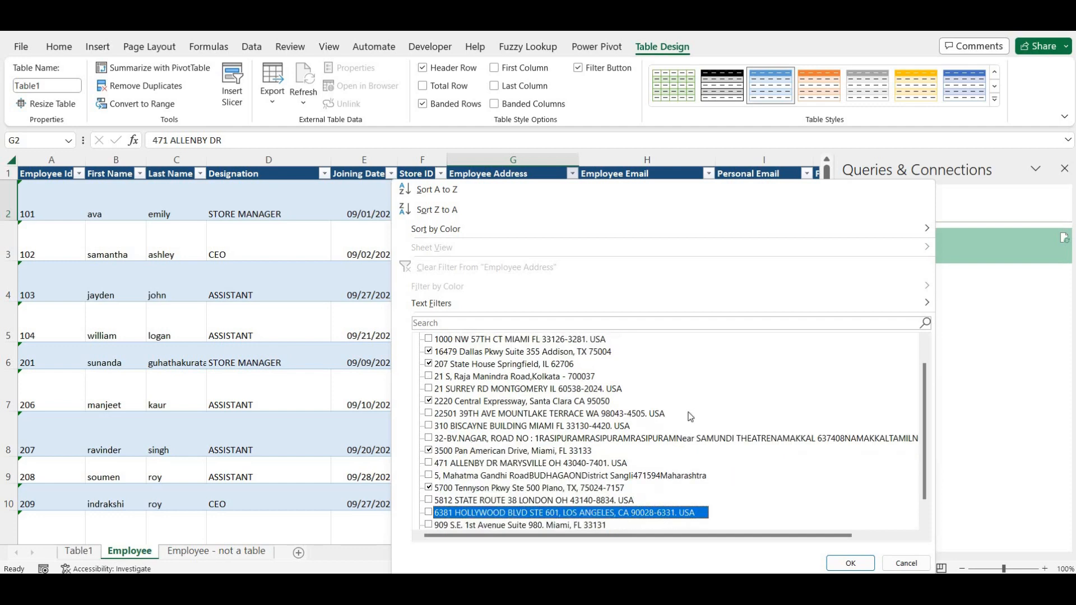
pyautogui.press('Down')
pyautogui.press('Down')
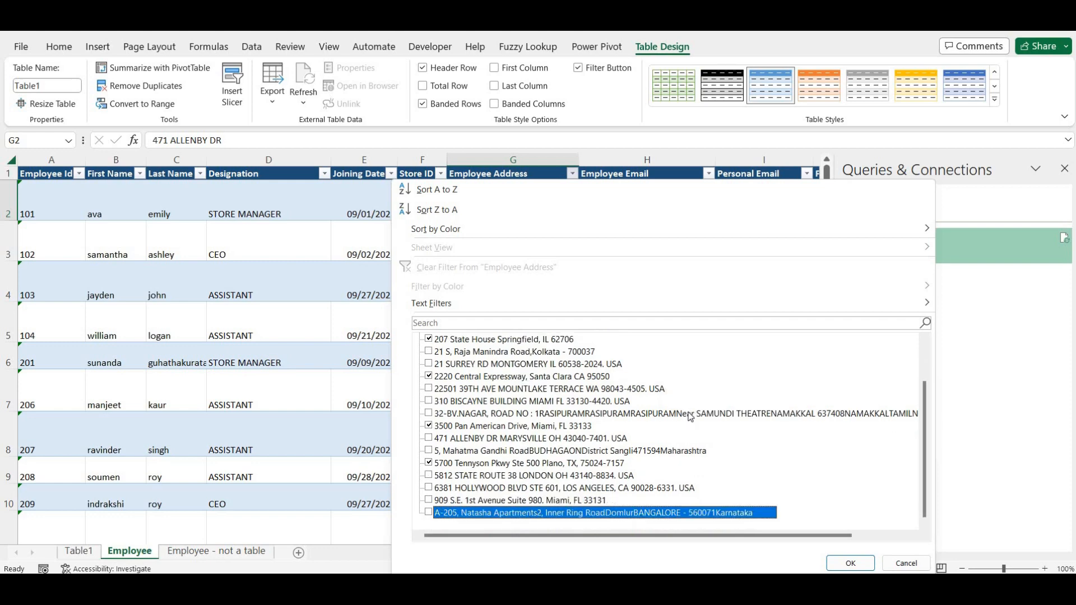
pyautogui.press('Tab')
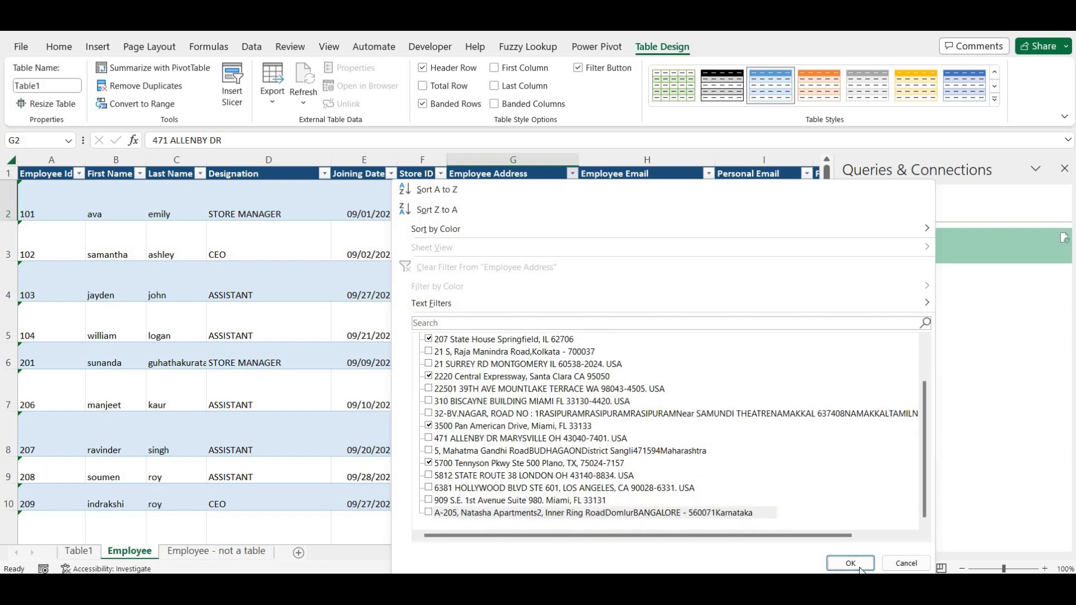
# - Apply the address filter and select the first filtered address with an enlarged formula bar
pyautogui.click(846, 563)
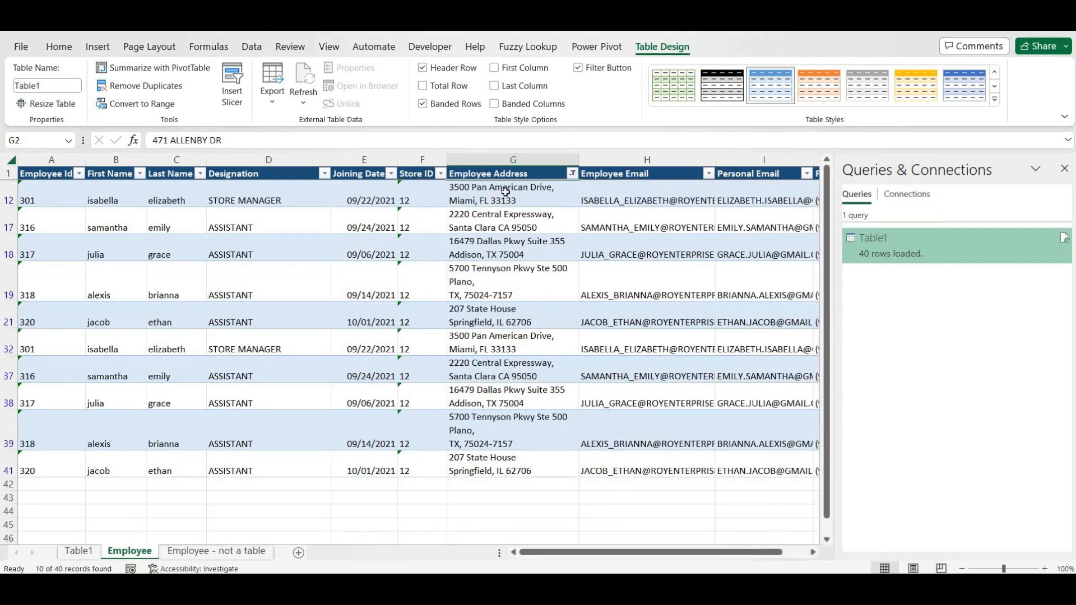
pyautogui.click(513, 173)
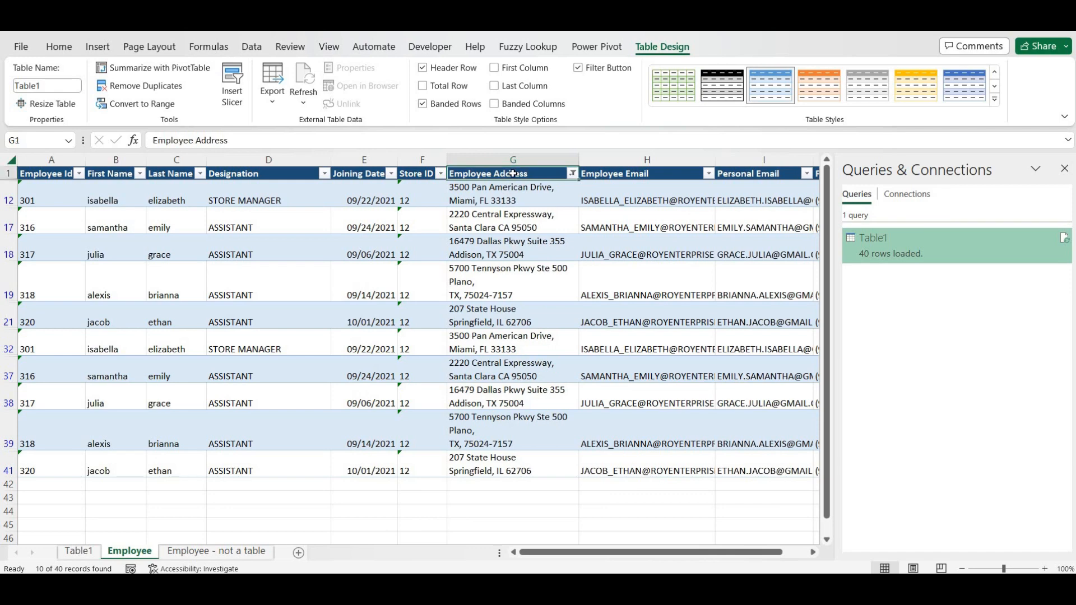
pyautogui.press('Down')
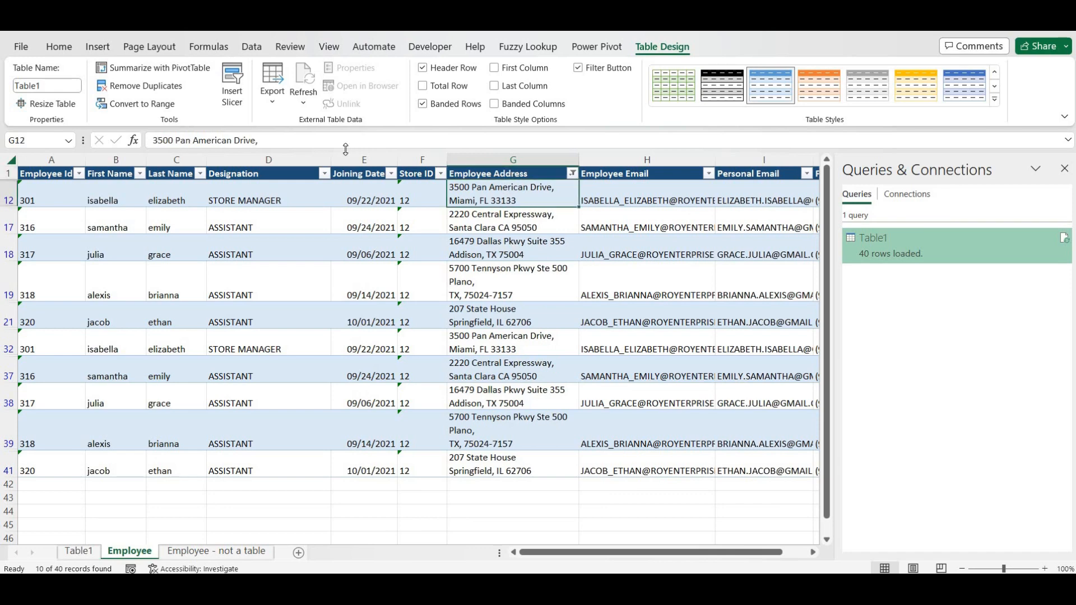
pyautogui.moveTo(346, 149); pyautogui.dragTo(335, 200)
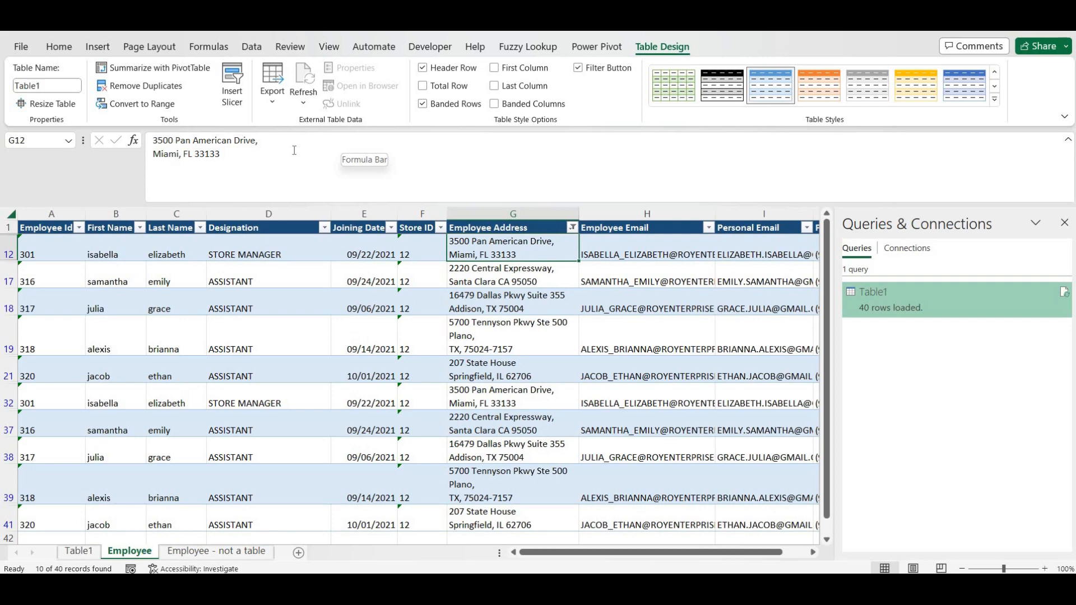
pyautogui.click(295, 151)
pyautogui.write('.')
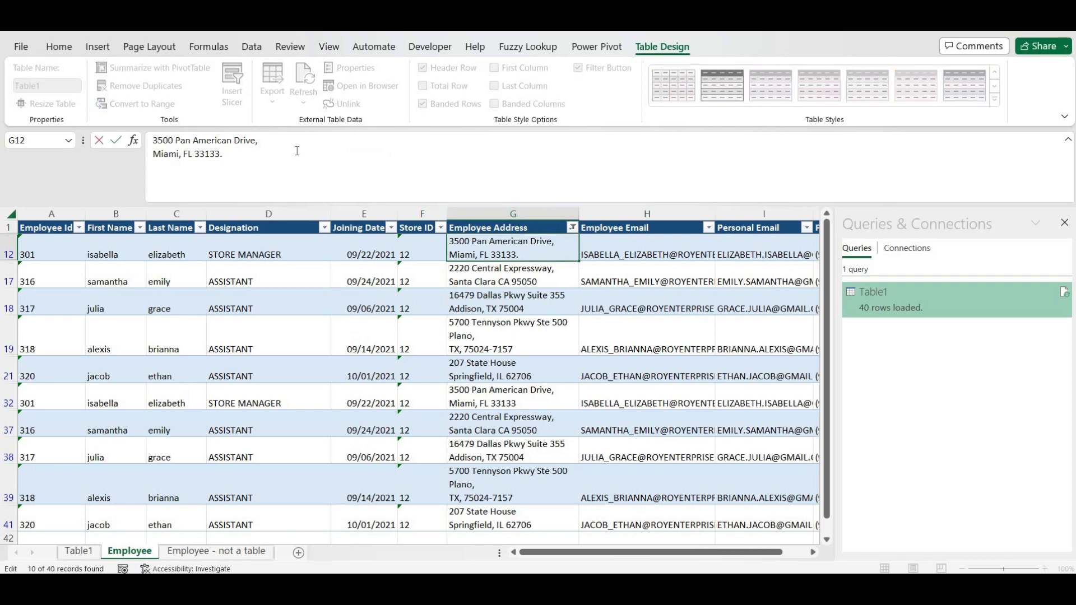
pyautogui.write(' USA')
pyautogui.press('Return')
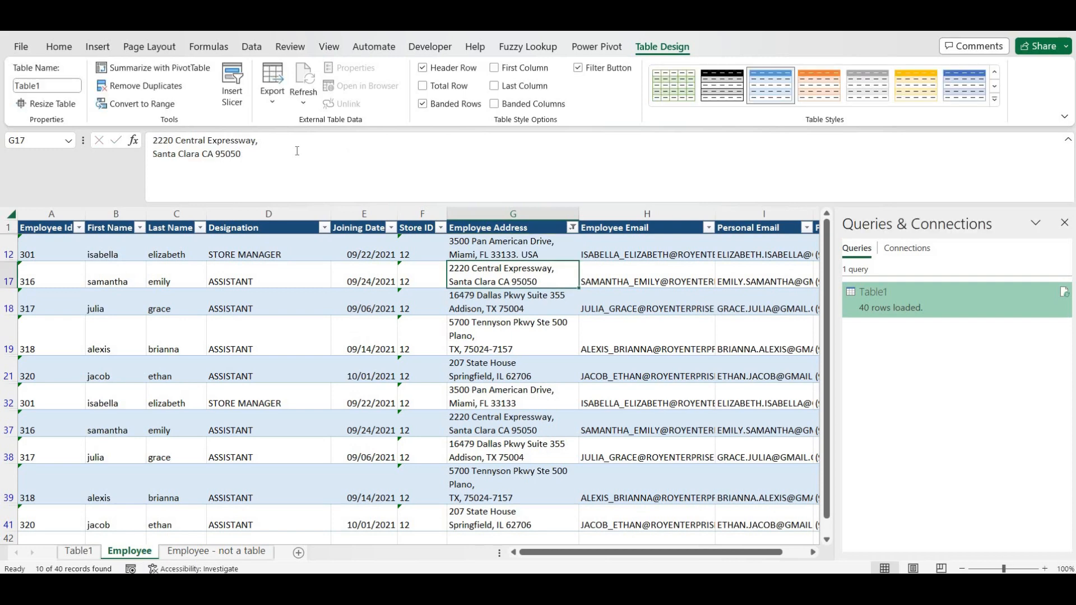
pyautogui.click(329, 166)
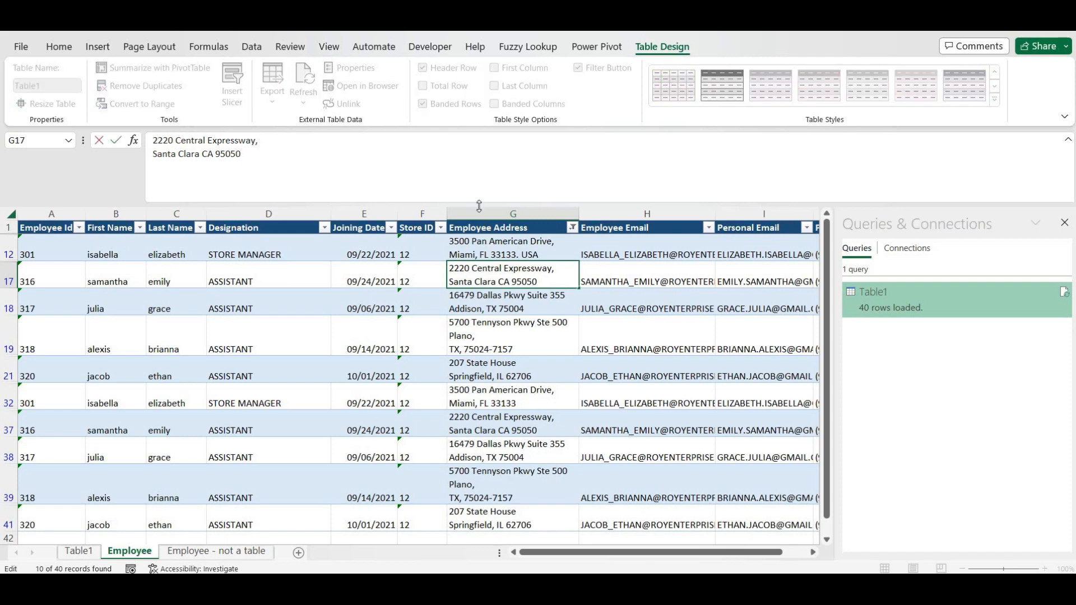
pyautogui.write('. USA')
pyautogui.click(542, 310)
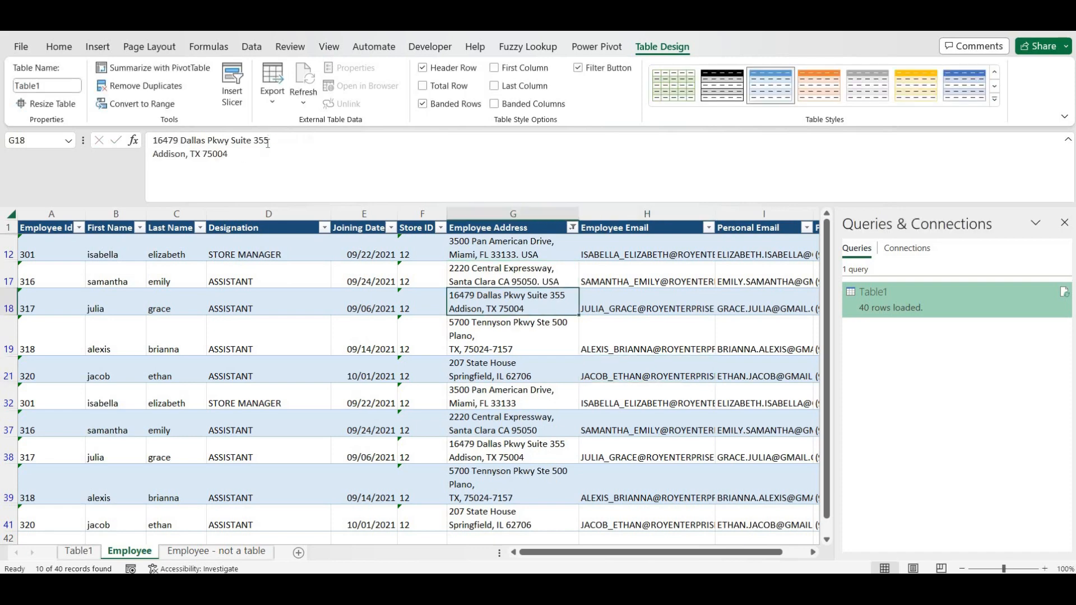
pyautogui.click(270, 154)
pyautogui.write('.')
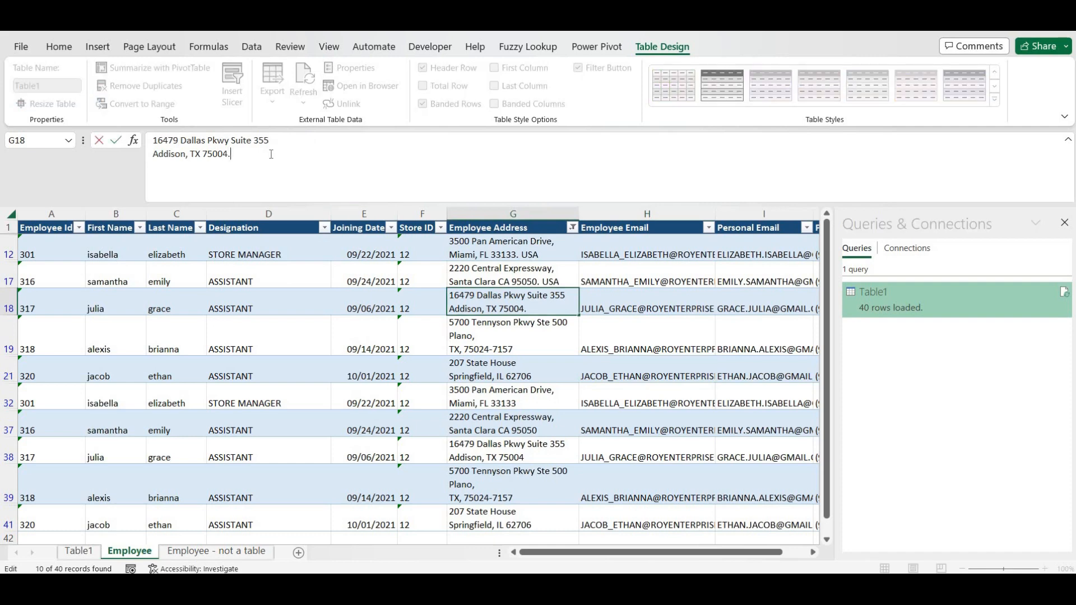
pyautogui.write(' USA')
pyautogui.press('Return')
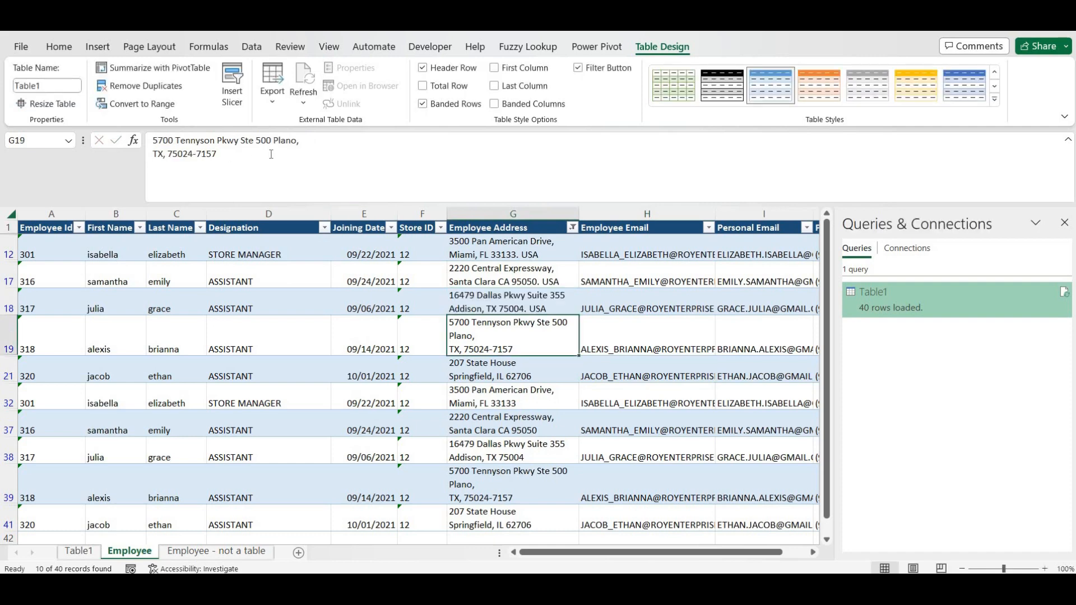
pyautogui.click(435, 183)
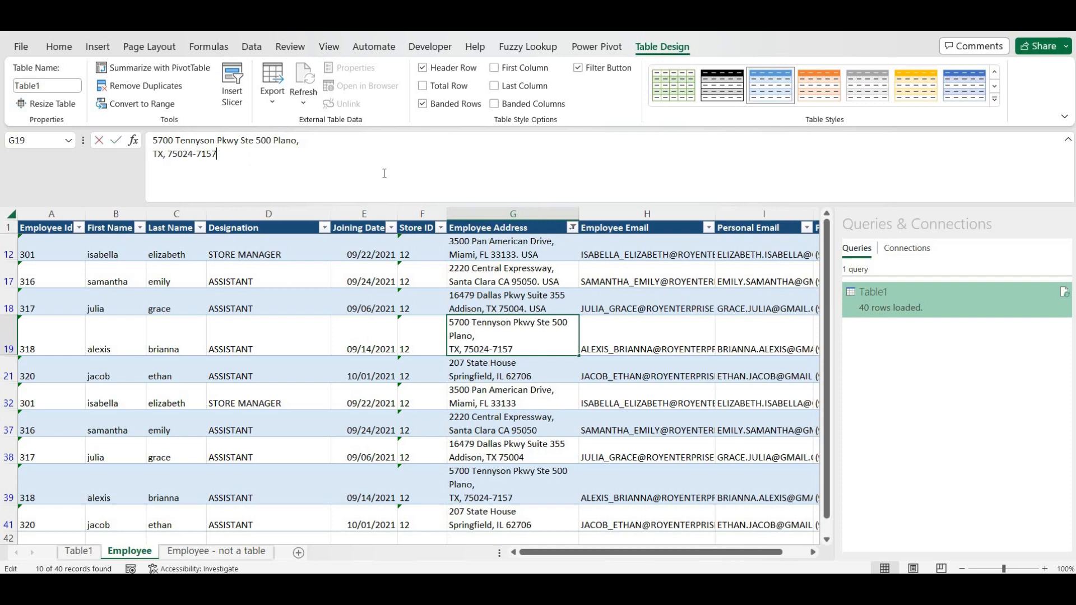
pyautogui.write('. ')
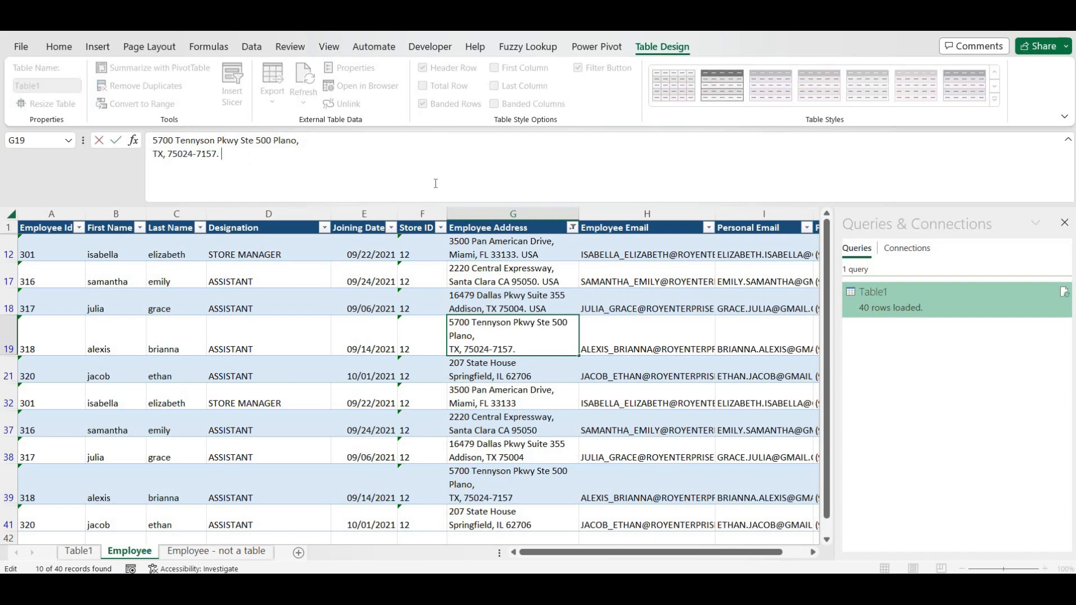
pyautogui.write('USA')
pyautogui.press('Return')
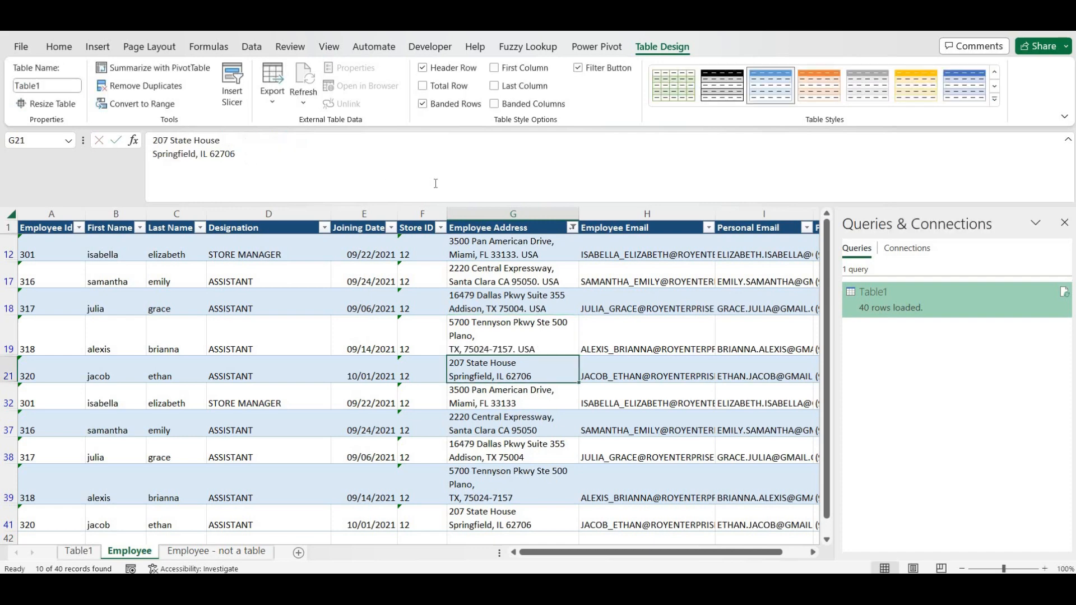
# - Append '. USA' to the Springfield G21, Miami G32 and Santa Clara G37 addresses
pyautogui.click(371, 153)
pyautogui.write('. USA')
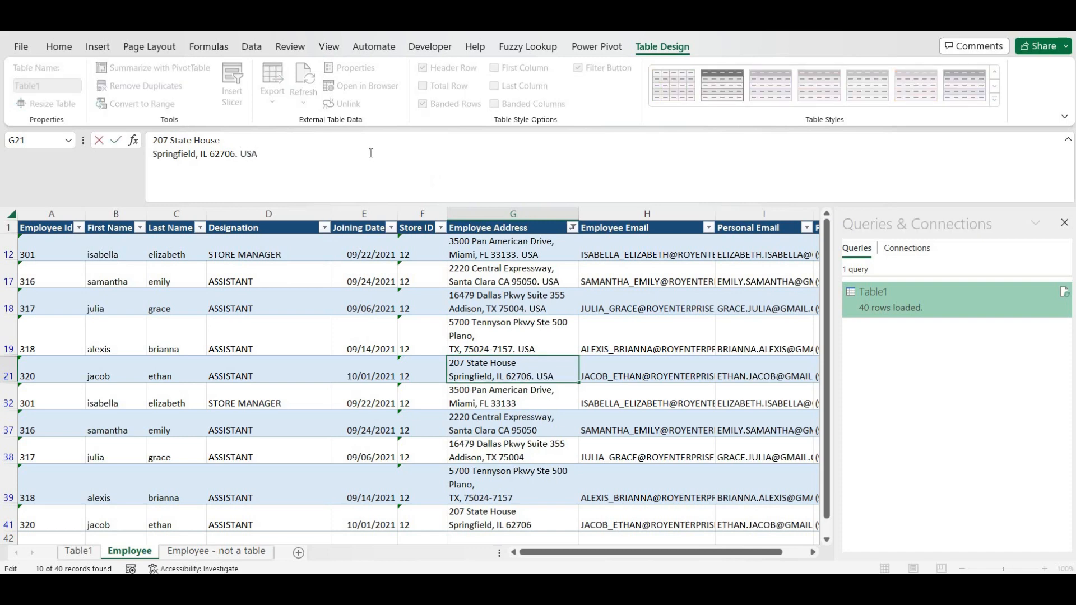
pyautogui.press('Return')
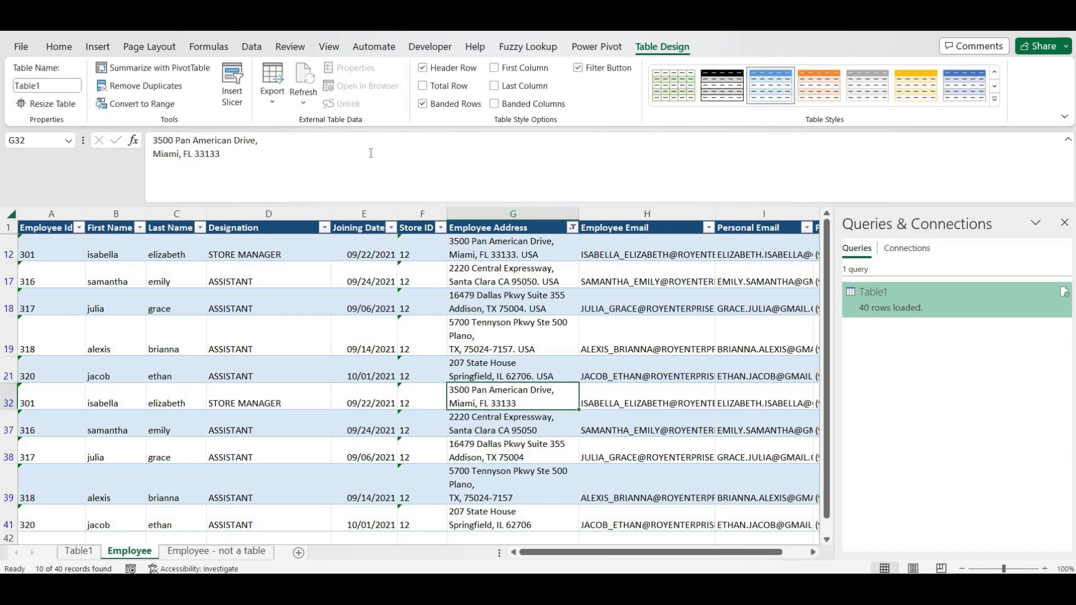
pyautogui.click(370, 153)
pyautogui.write('. USA')
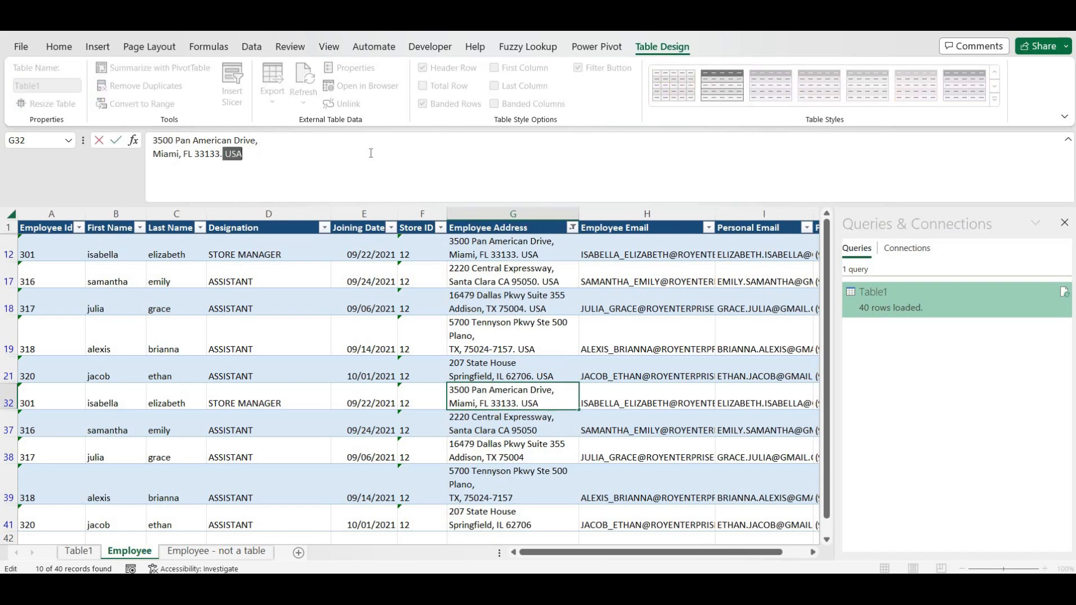
pyautogui.press('Return')
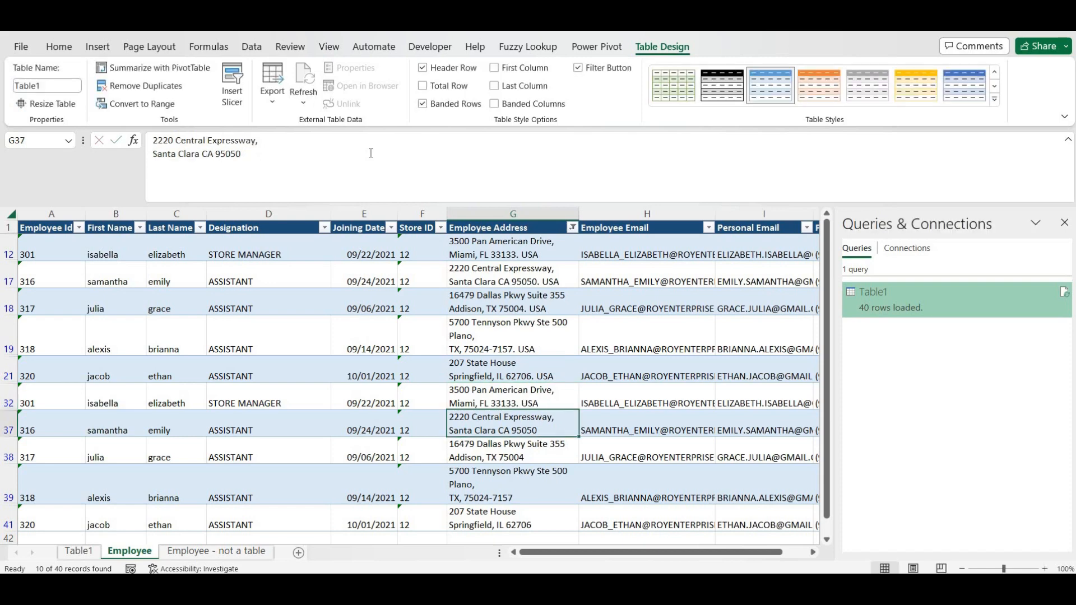
pyautogui.click(370, 153)
pyautogui.write('. U')
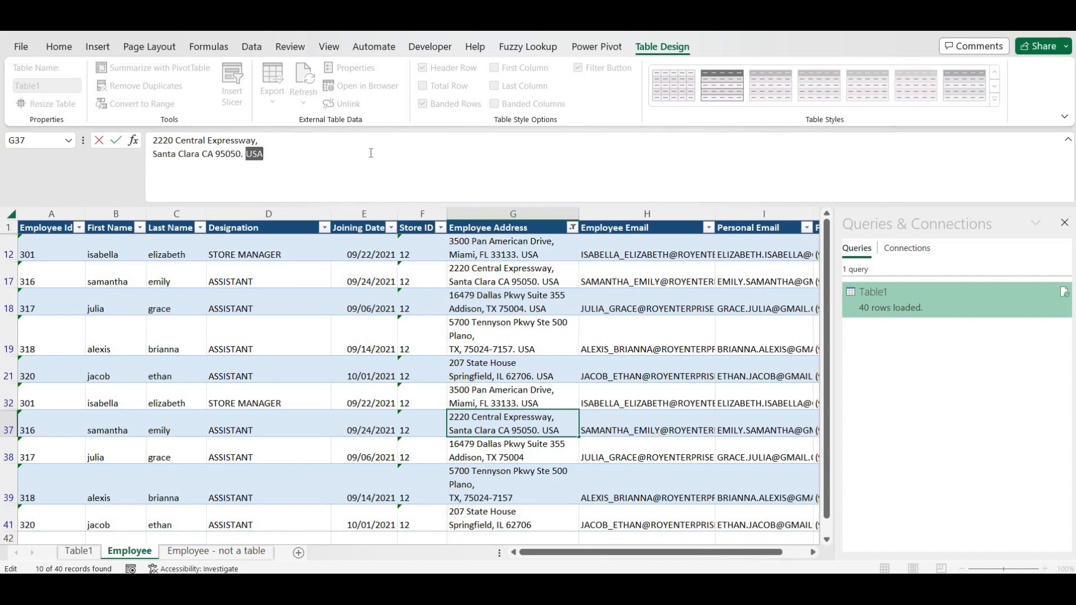
pyautogui.write('SA')
pyautogui.press('Return')
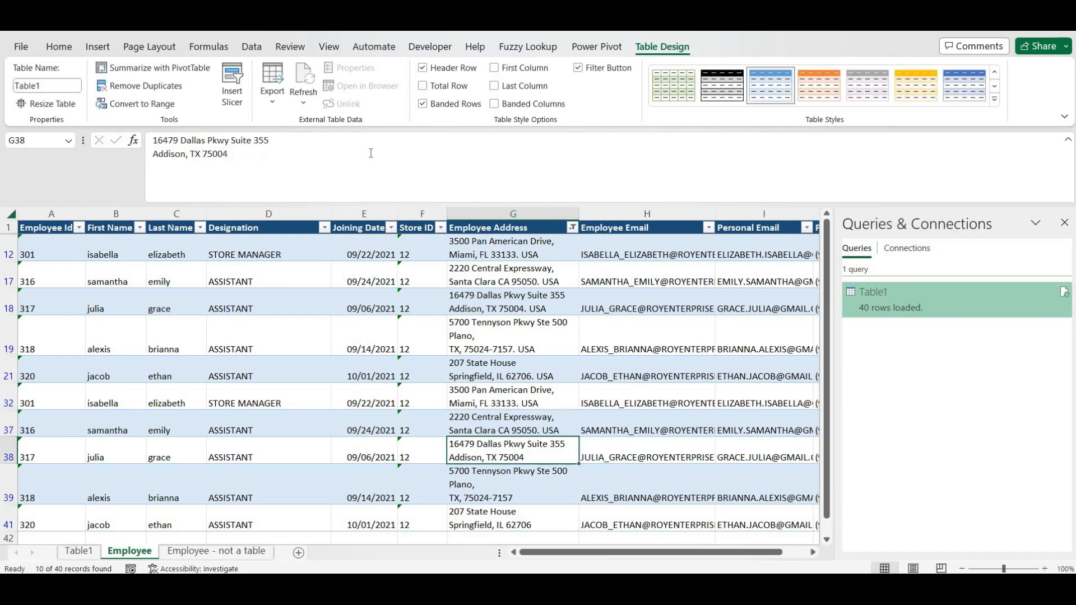
# - Append '. USA' to the Addison G38, Plano G39 and Springfield G41 addresses
pyautogui.click(370, 152)
pyautogui.write('. U')
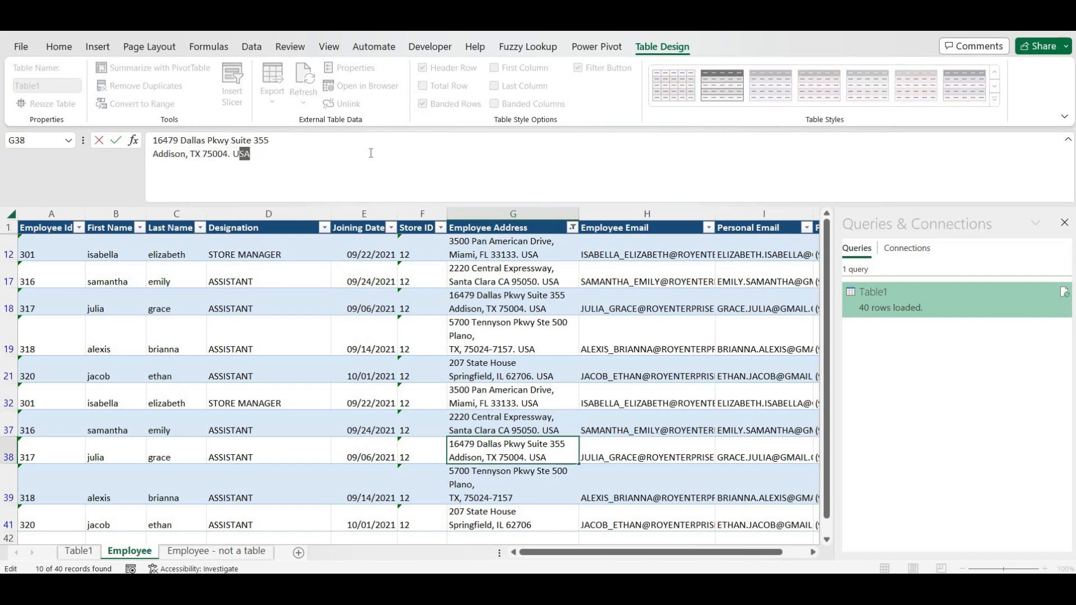
pyautogui.write('SA')
pyautogui.press('Return')
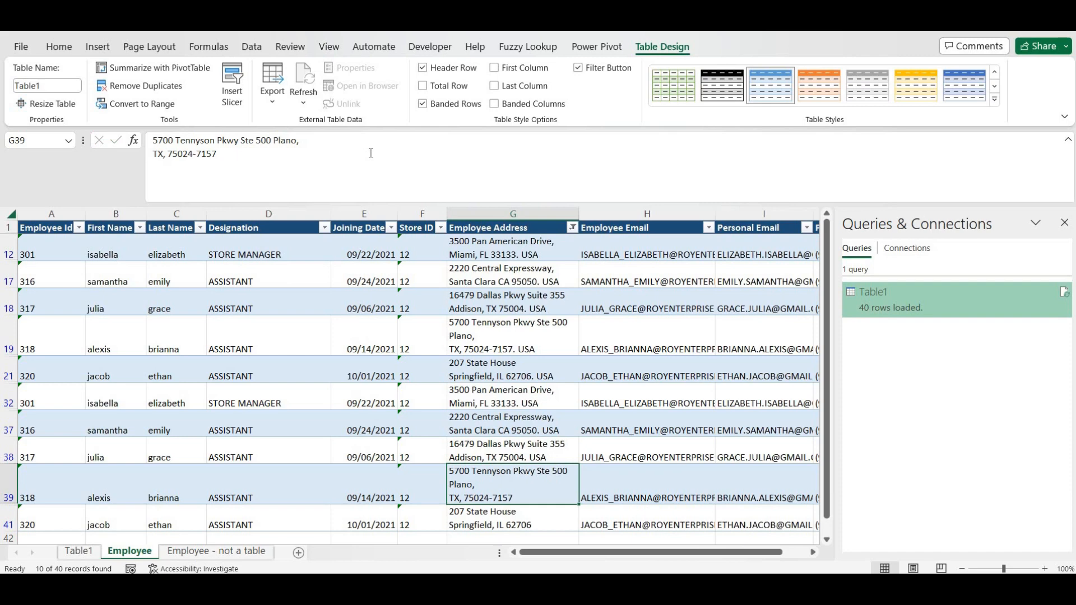
pyautogui.click(370, 153)
pyautogui.write('. USA')
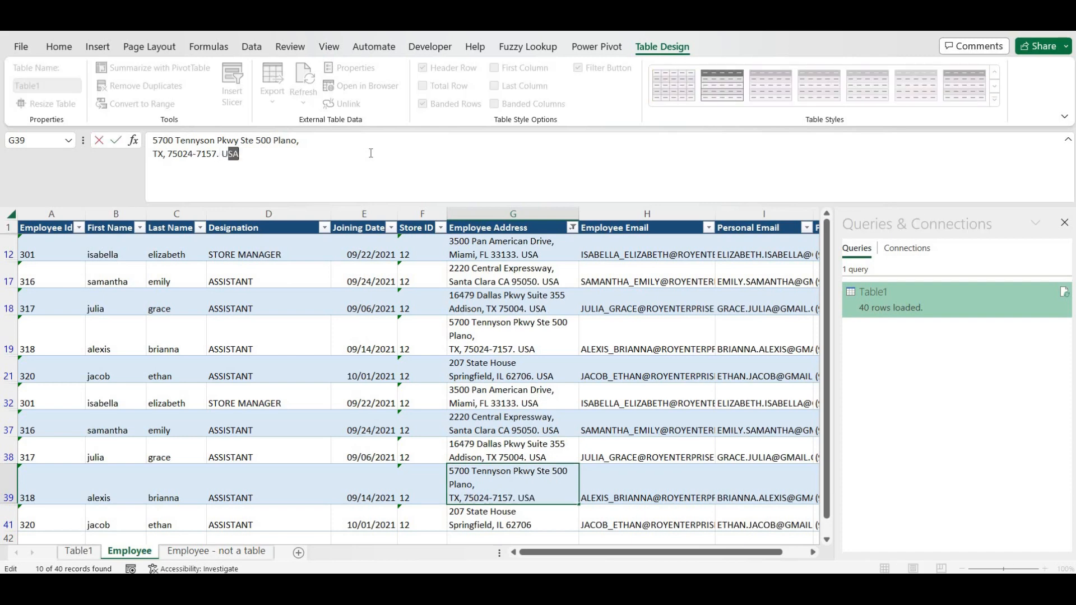
pyautogui.press('Return')
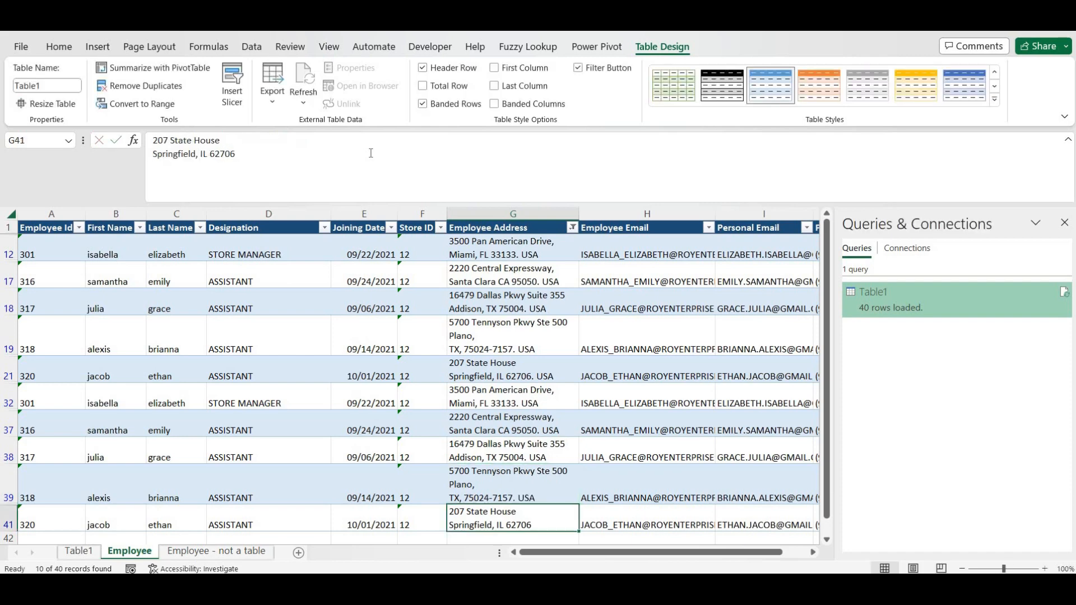
pyautogui.click(370, 153)
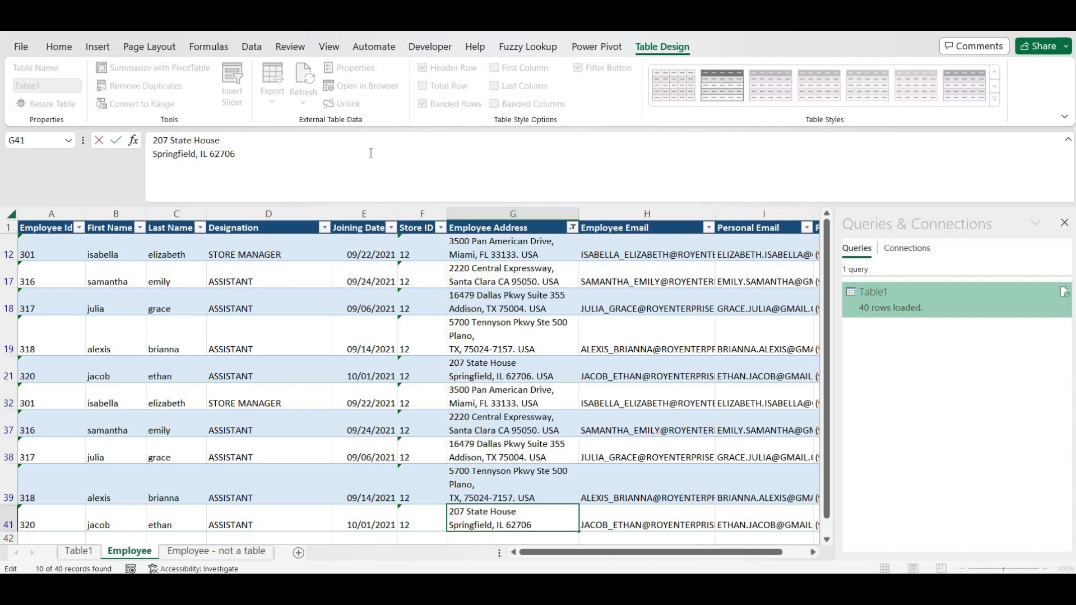
pyautogui.write('. USA')
pyautogui.press('Return')
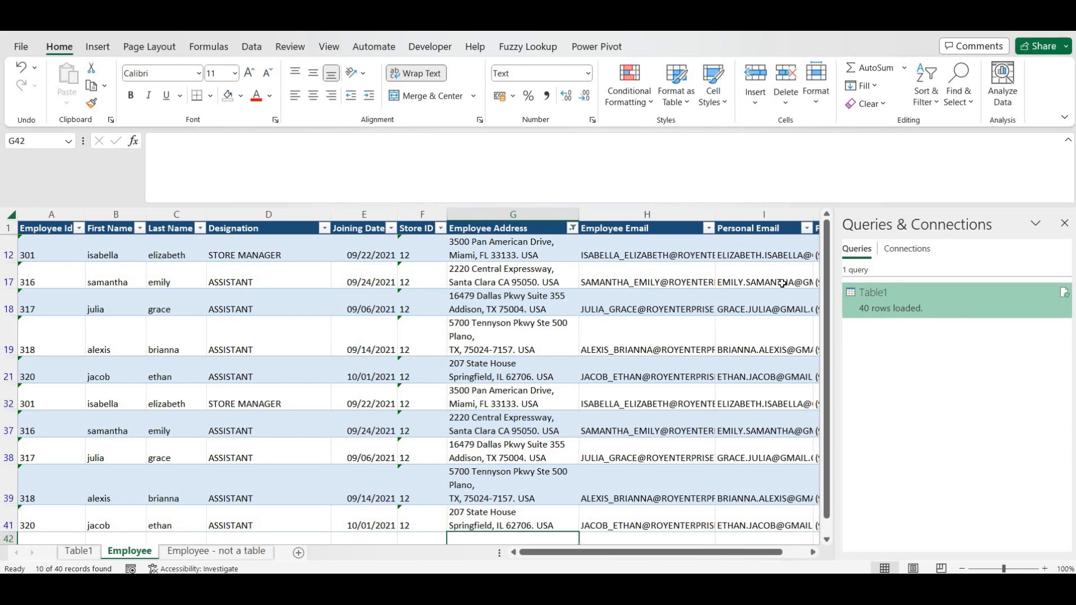
# - Review the loaded output on the Table1 sheet, including the Miami address in G13
pyautogui.click(79, 551)
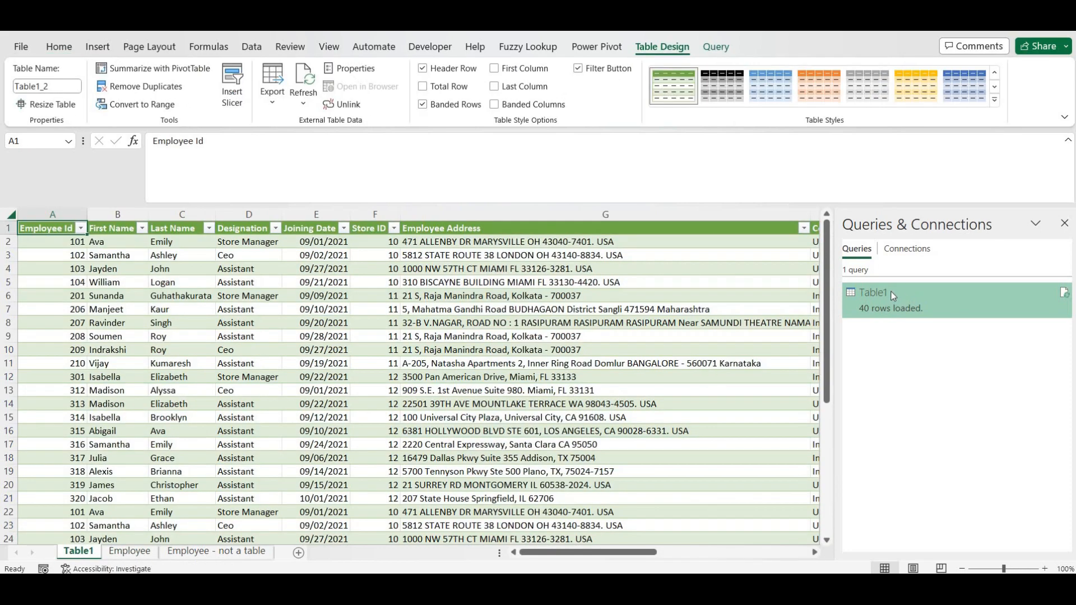
pyautogui.moveTo(835, 269); pyautogui.dragTo(908, 277)
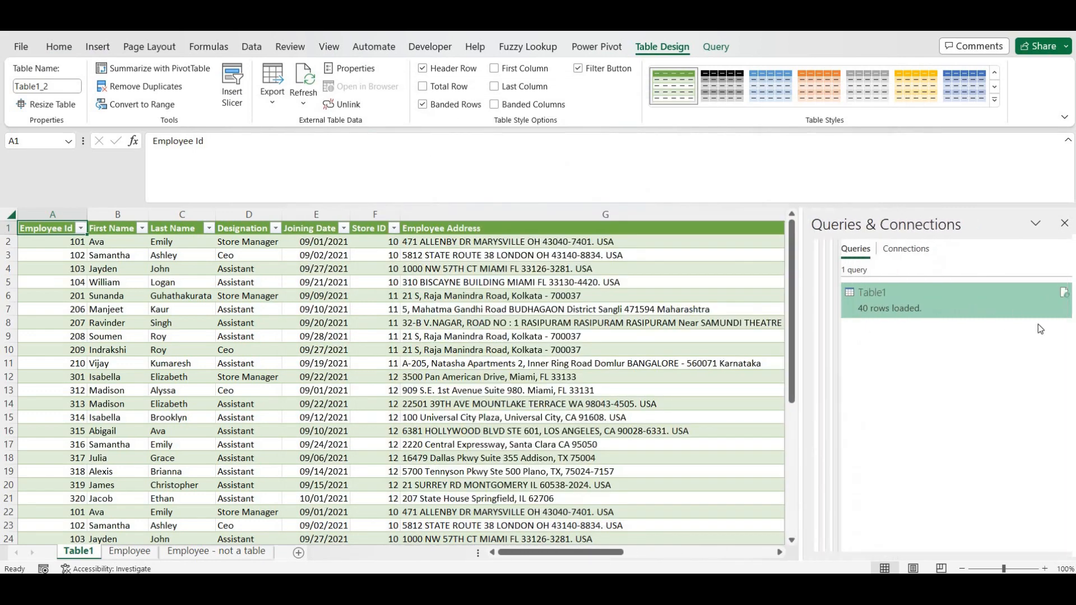
pyautogui.click(1063, 297)
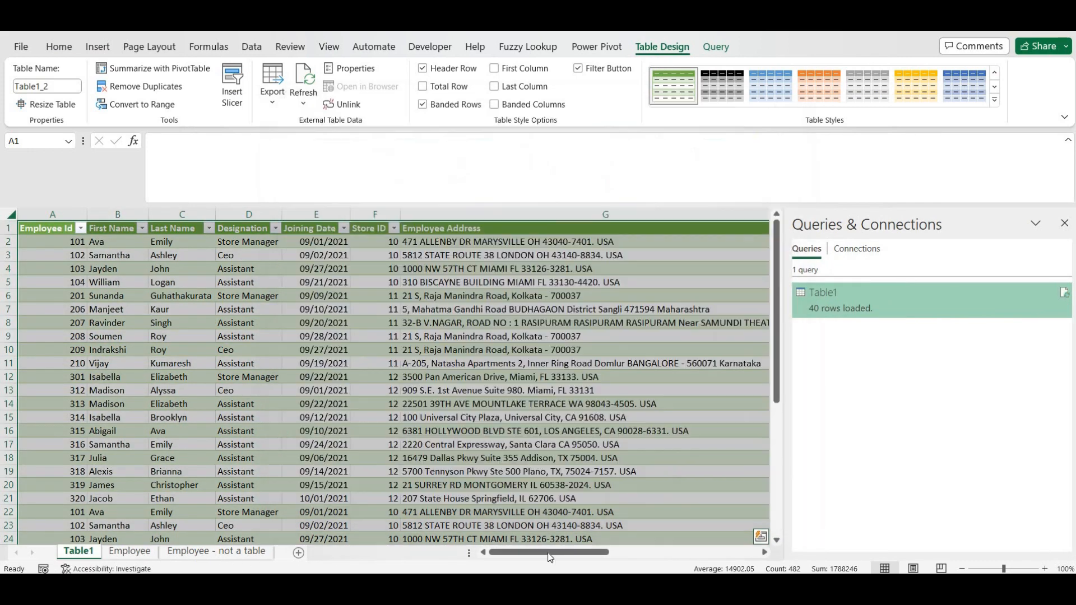
pyautogui.moveTo(550, 555); pyautogui.dragTo(590, 558)
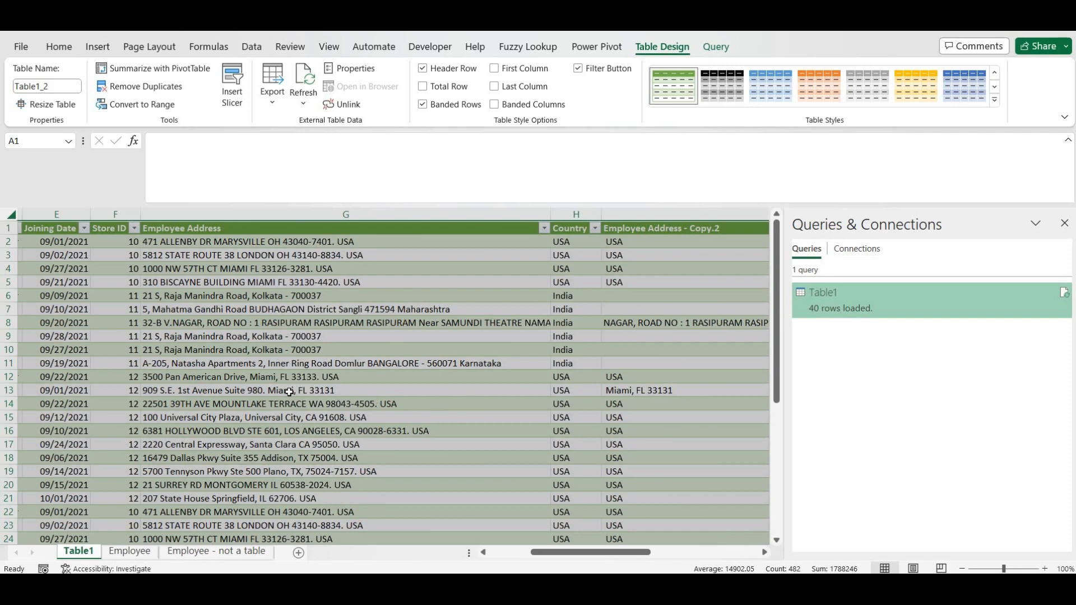
pyautogui.click(343, 390)
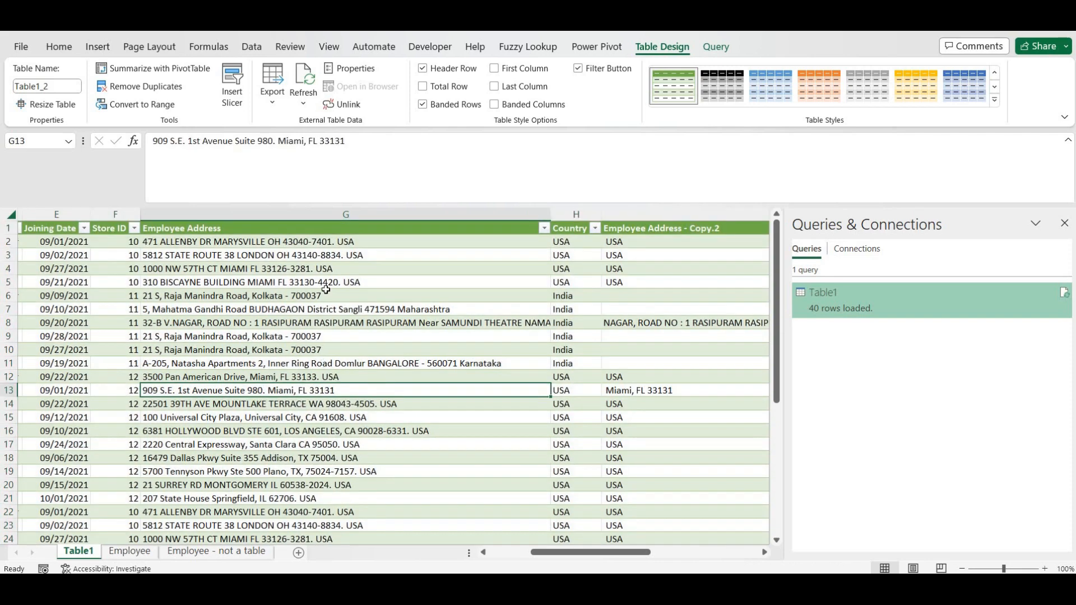
# - Open the Table1 query in Power Query Editor from its query card
pyautogui.click(256, 50)
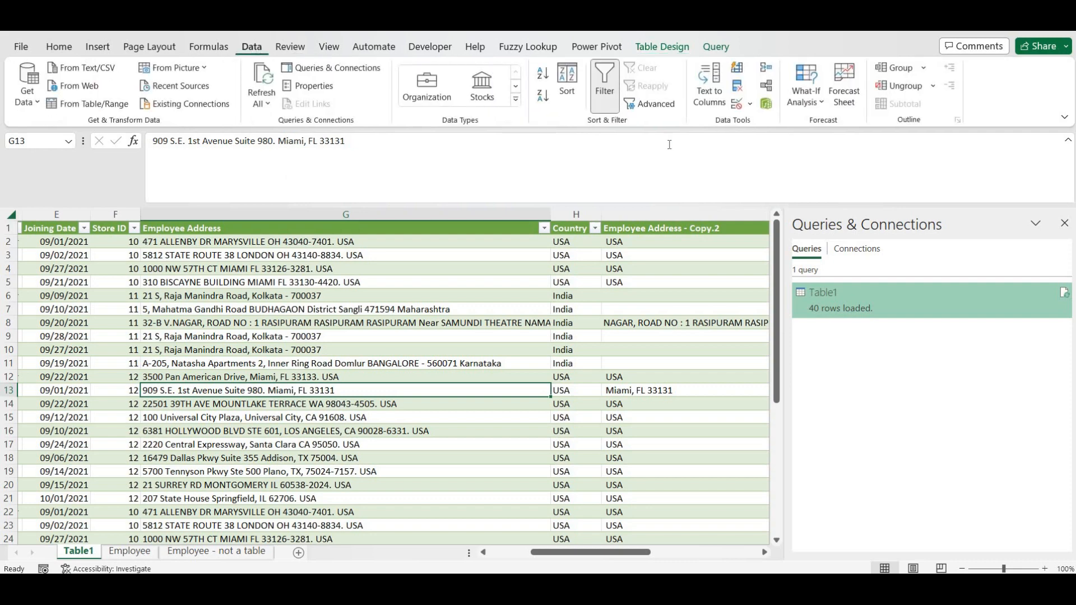
pyautogui.moveTo(917, 303)
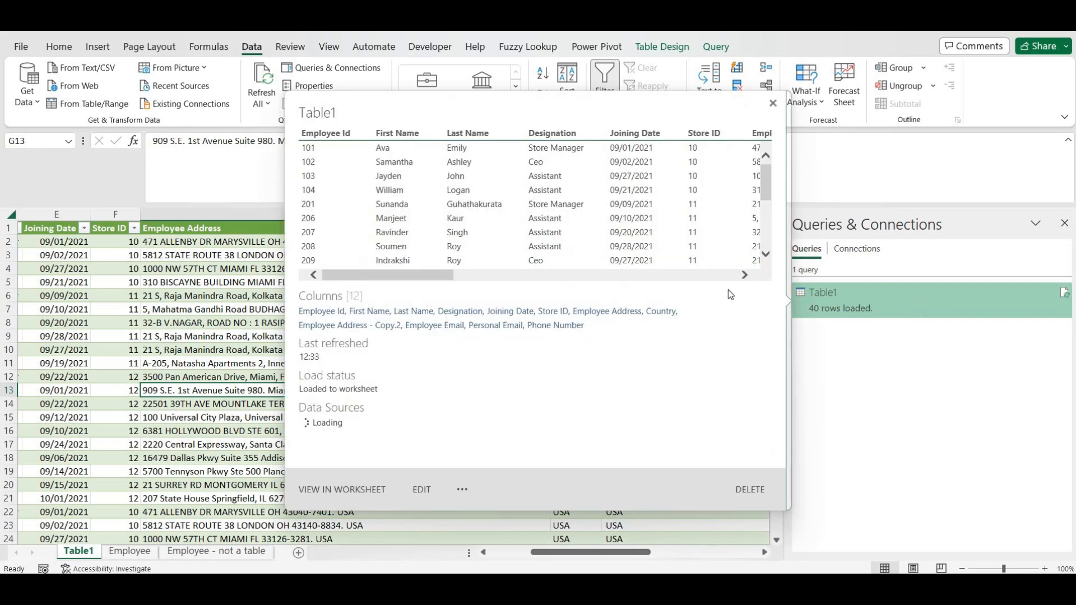
pyautogui.click(422, 488)
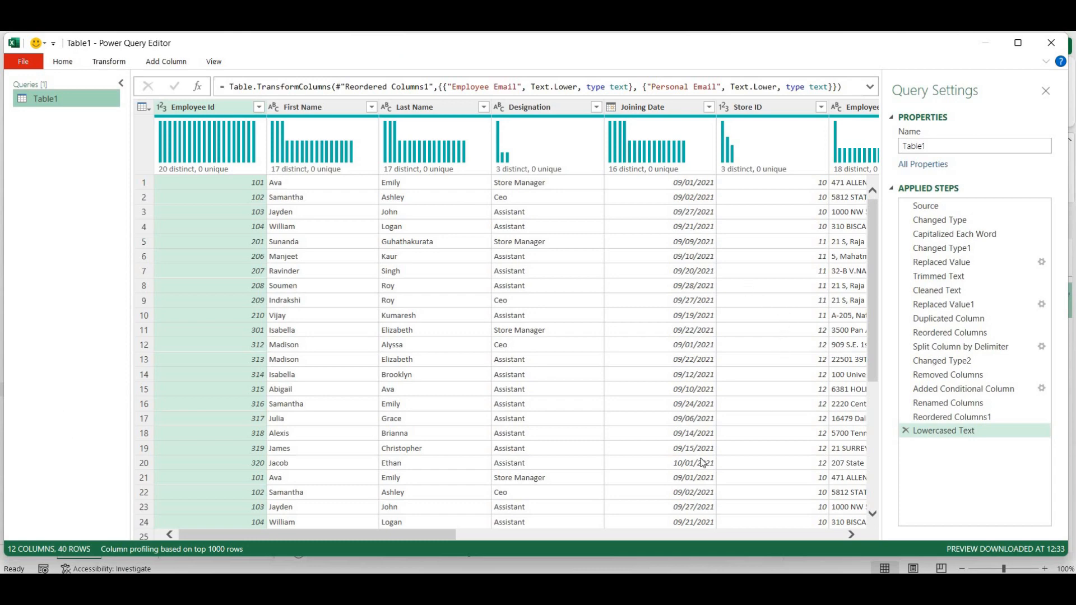
# - Scroll right and widen Employee Address so full addresses show beside Country
pyautogui.moveTo(432, 535); pyautogui.dragTo(662, 574)
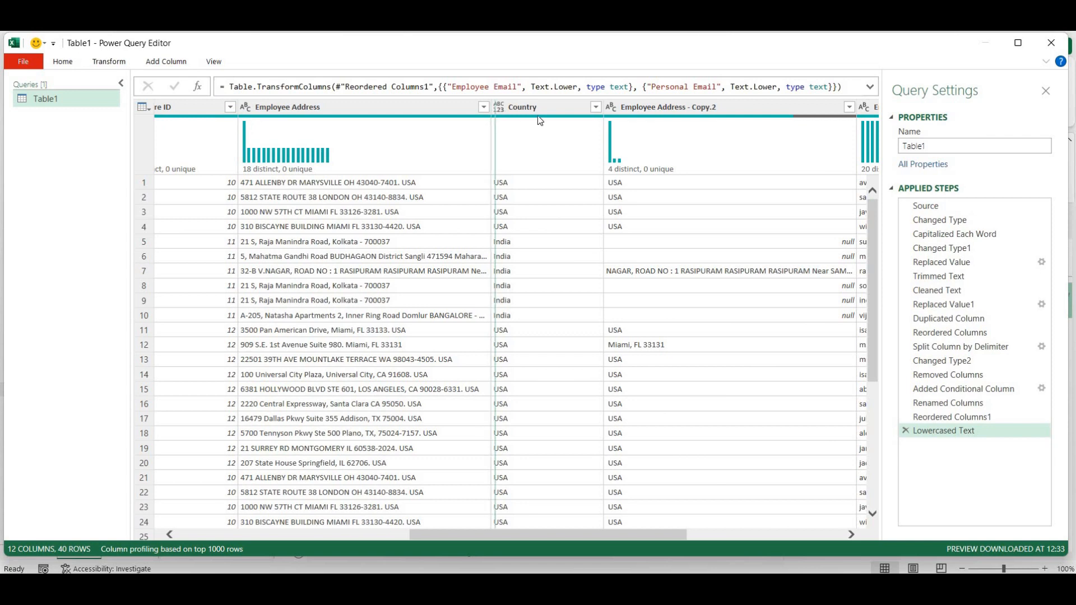
pyautogui.moveTo(492, 114); pyautogui.dragTo(539, 116)
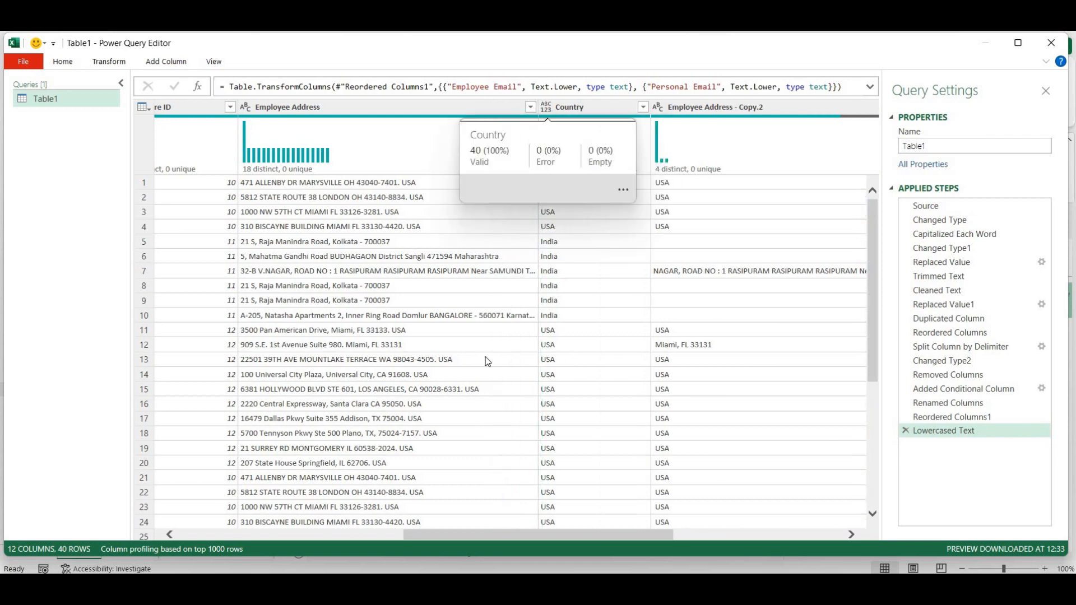
pyautogui.moveTo(539, 111); pyautogui.dragTo(626, 126)
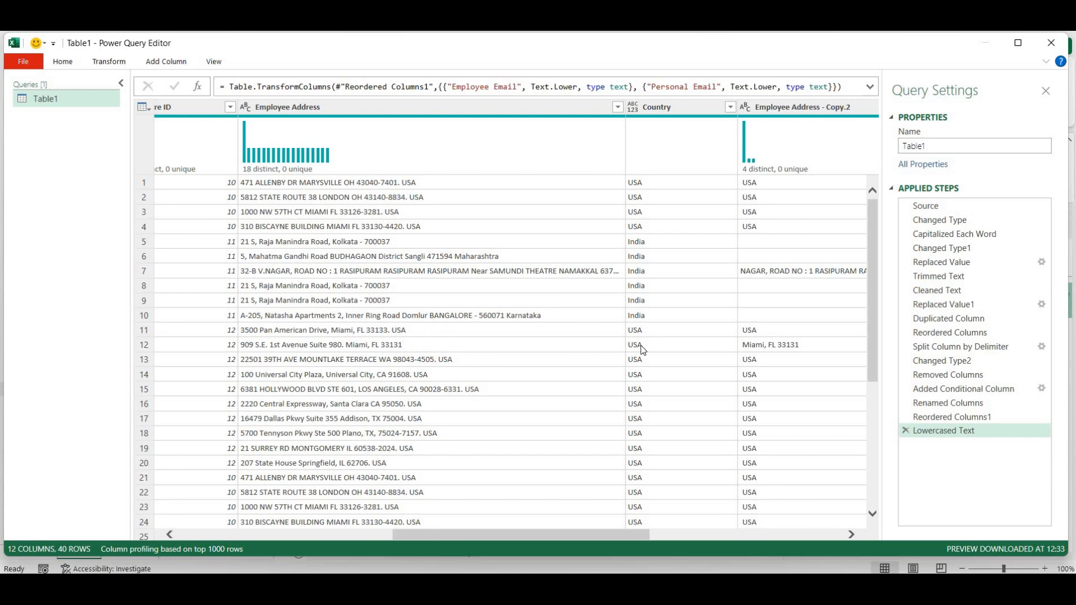
# - Filter the Country column to India rows only and widen Employee Address slightly
pyautogui.click(729, 109)
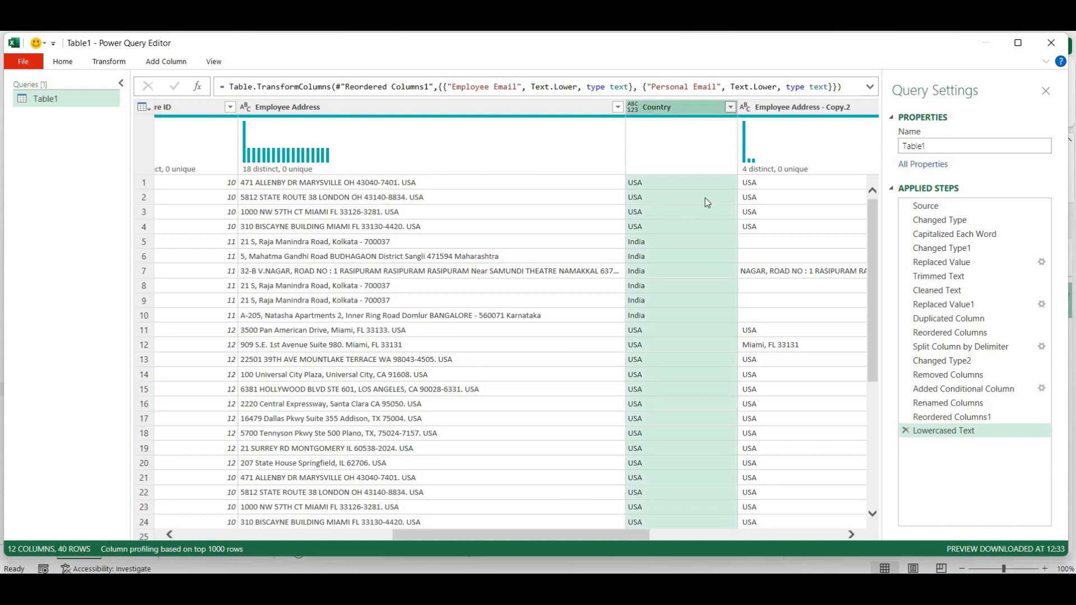
pyautogui.click(602, 283)
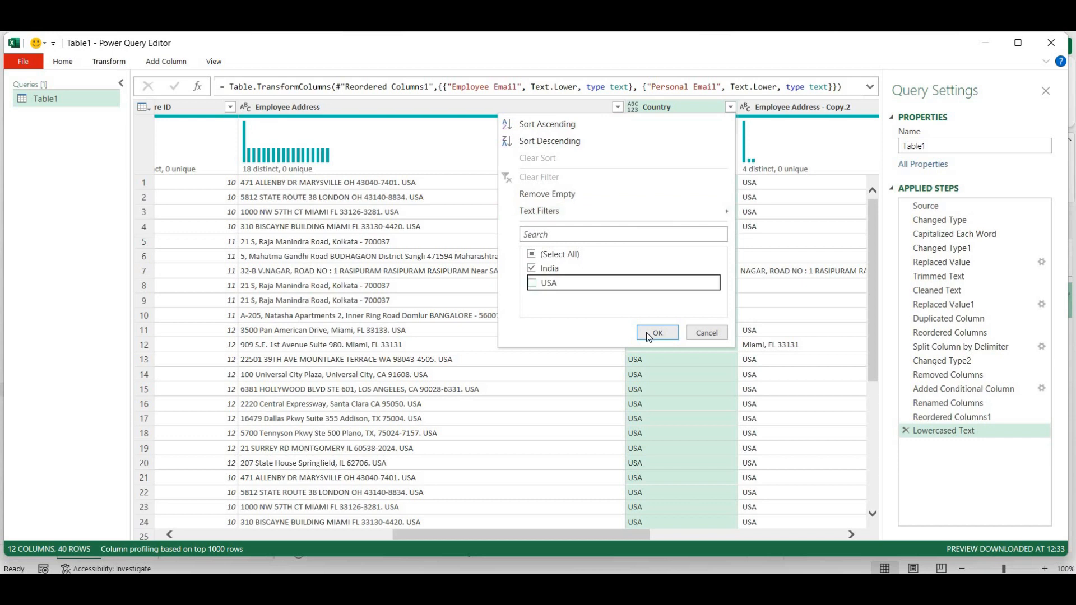
pyautogui.click(646, 331)
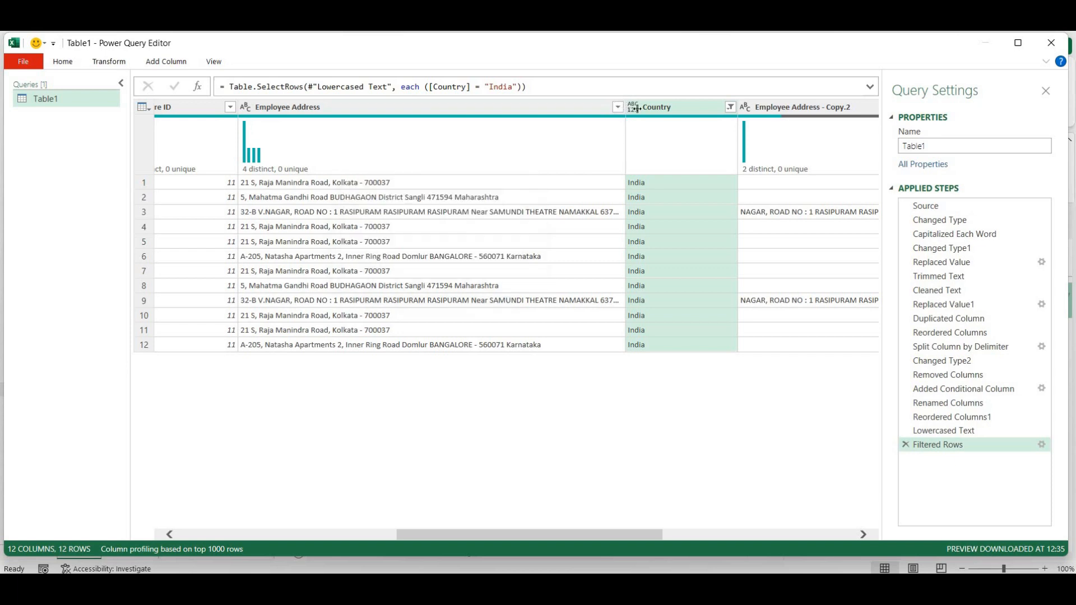
pyautogui.moveTo(626, 107); pyautogui.dragTo(639, 126)
pyautogui.moveTo(637, 533); pyautogui.dragTo(691, 552)
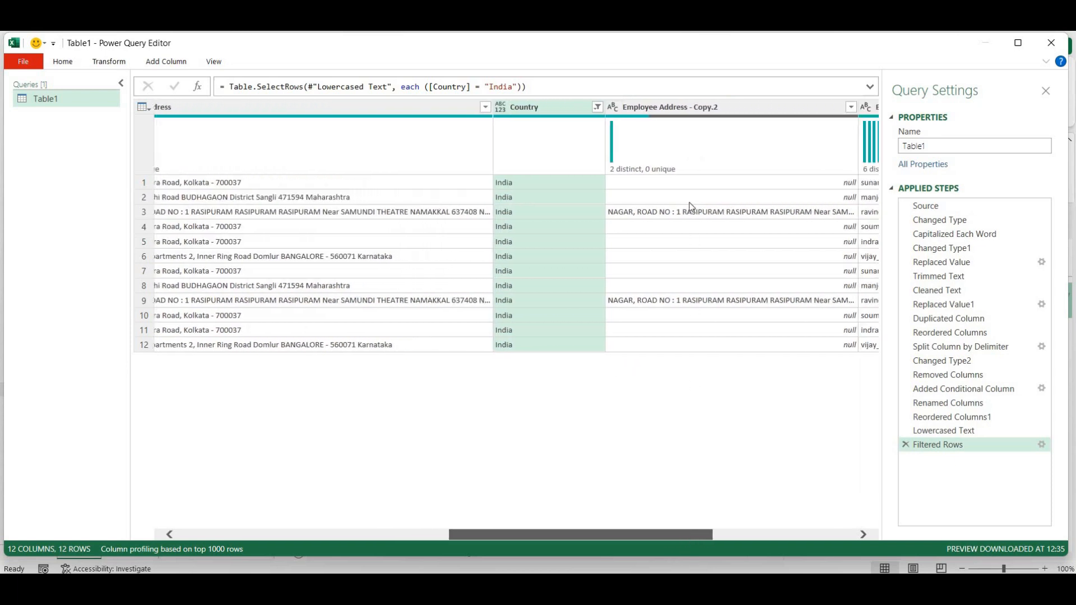
# - Change the Country filter to keep only USA rows
pyautogui.click(606, 106)
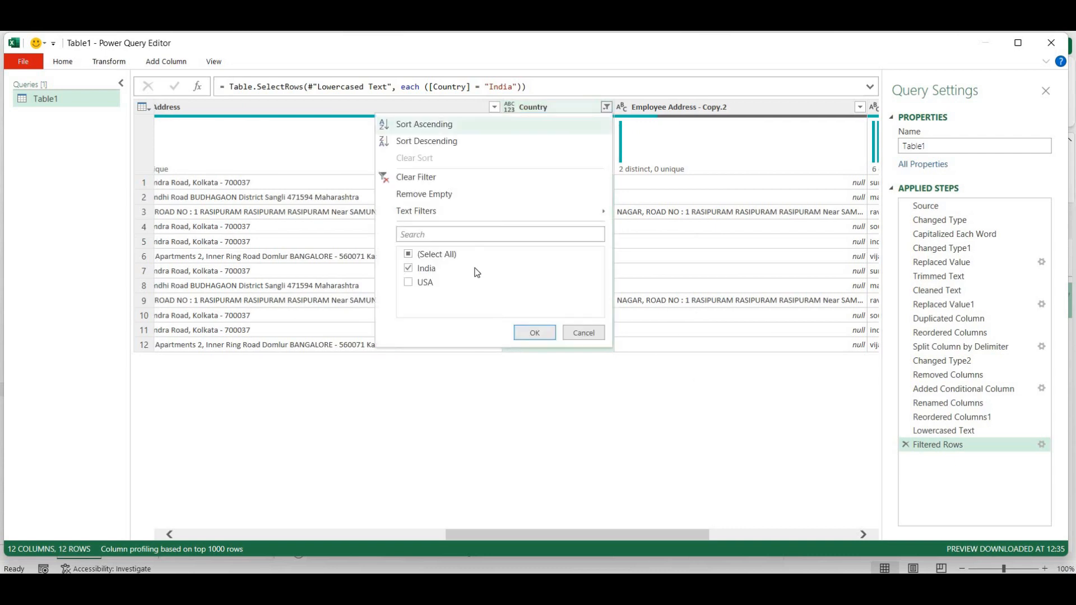
pyautogui.click(409, 268)
pyautogui.click(408, 282)
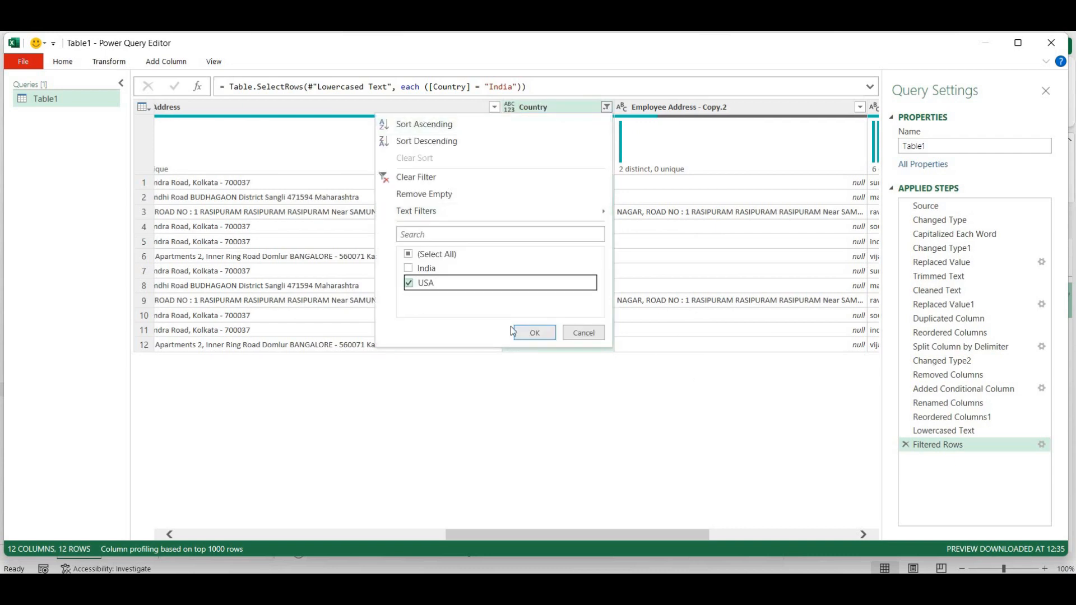
pyautogui.click(521, 333)
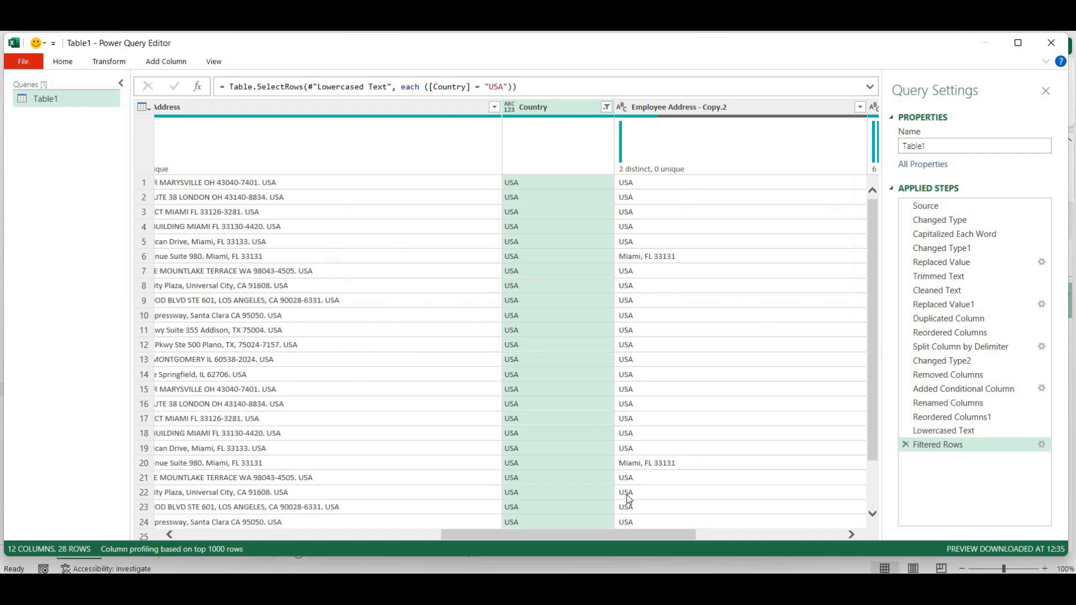
pyautogui.moveTo(644, 533); pyautogui.dragTo(614, 533)
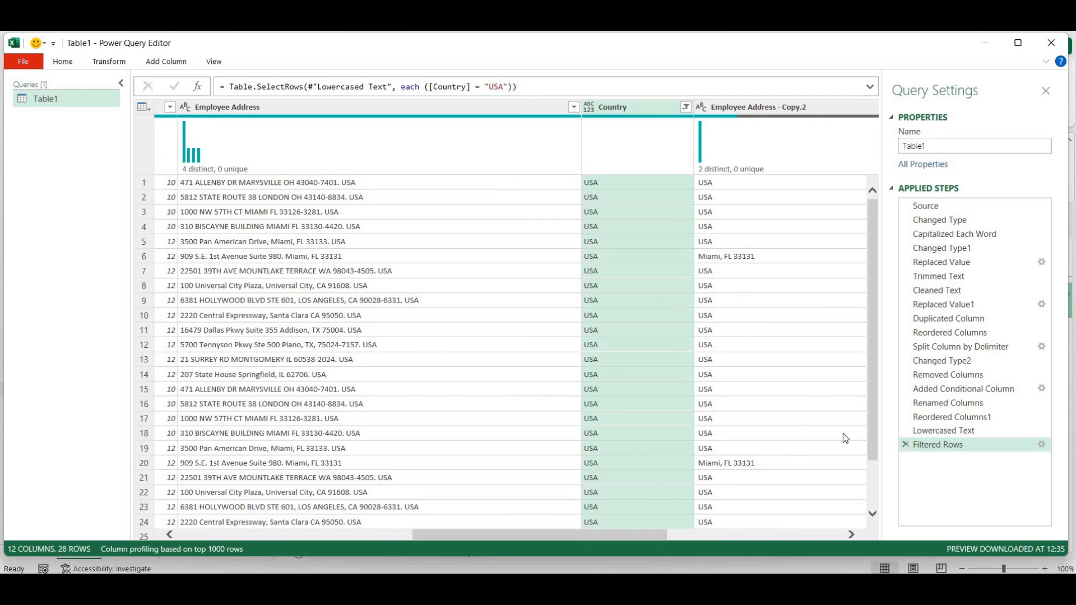
pyautogui.moveTo(870, 436); pyautogui.dragTo(866, 500)
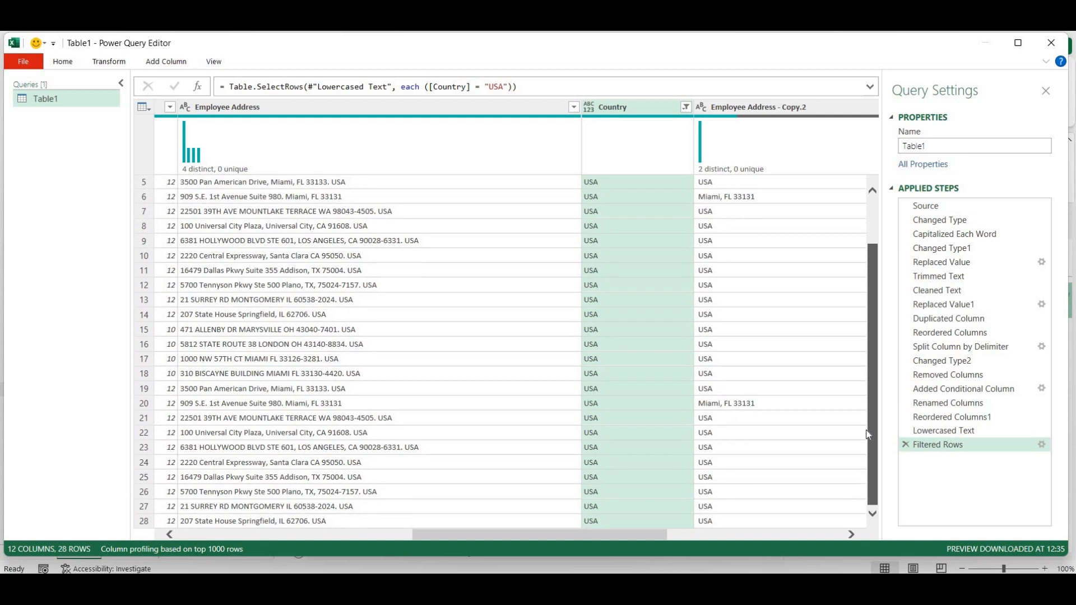
pyautogui.scroll(2, 866, 429)
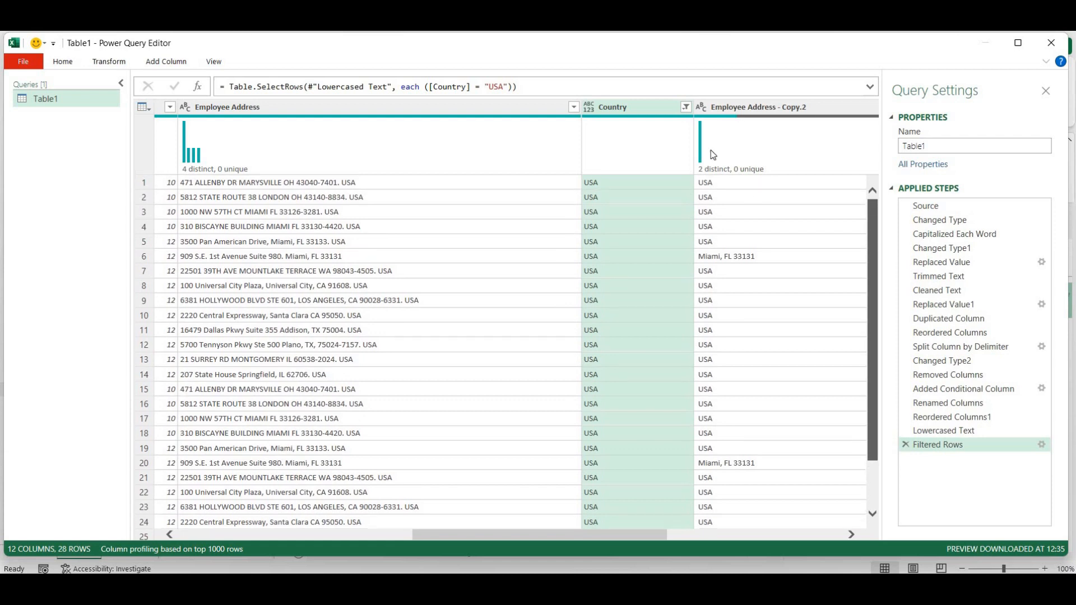
# - Switch the Country filter to India only, then back to USA only
pyautogui.click(686, 109)
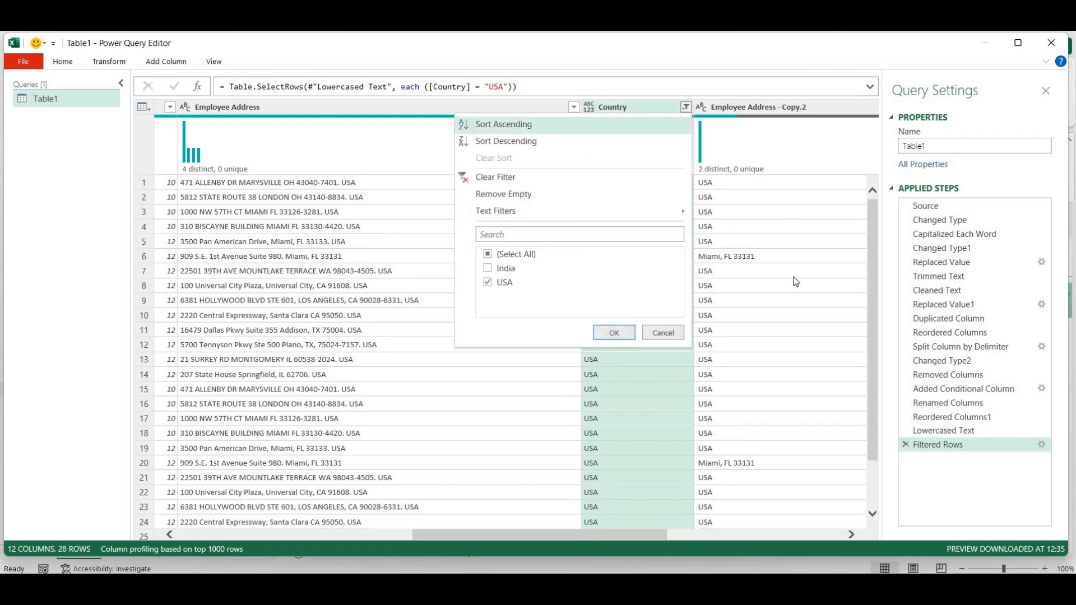
pyautogui.click(767, 290)
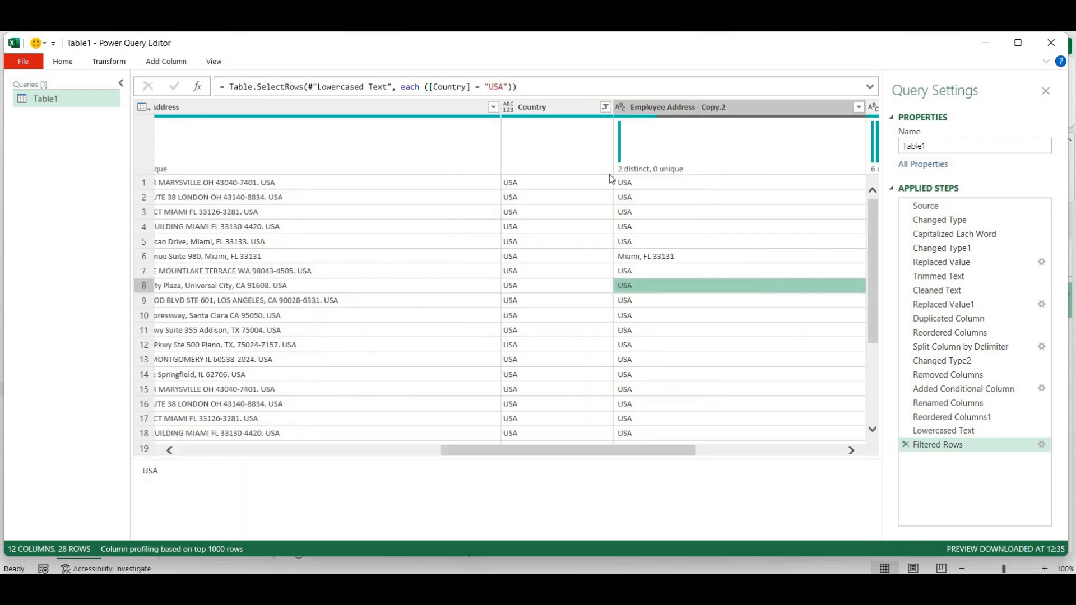
pyautogui.click(605, 107)
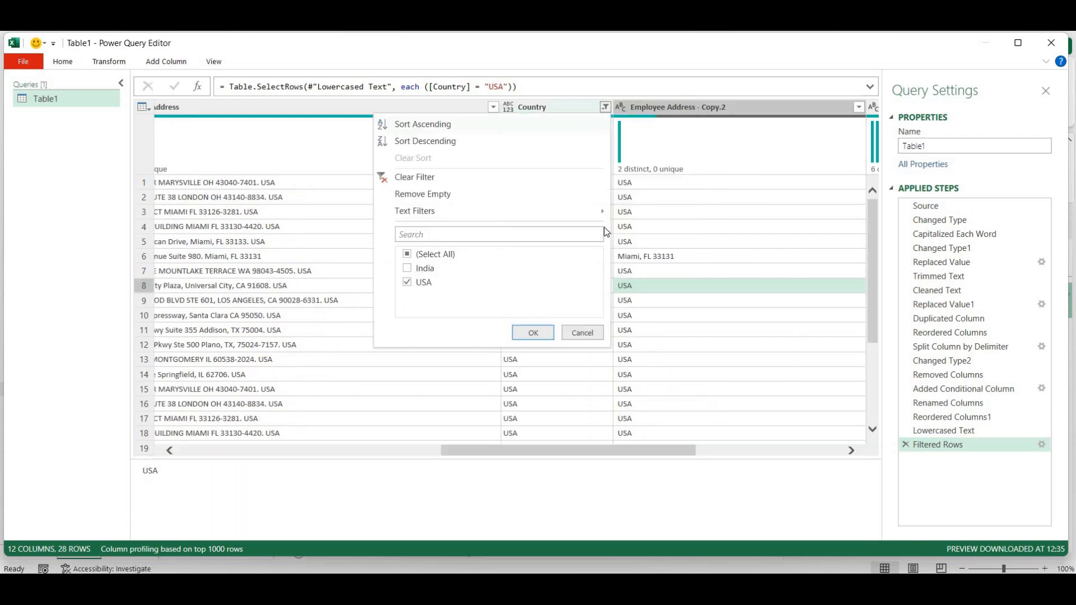
pyautogui.click(408, 282)
pyautogui.click(530, 335)
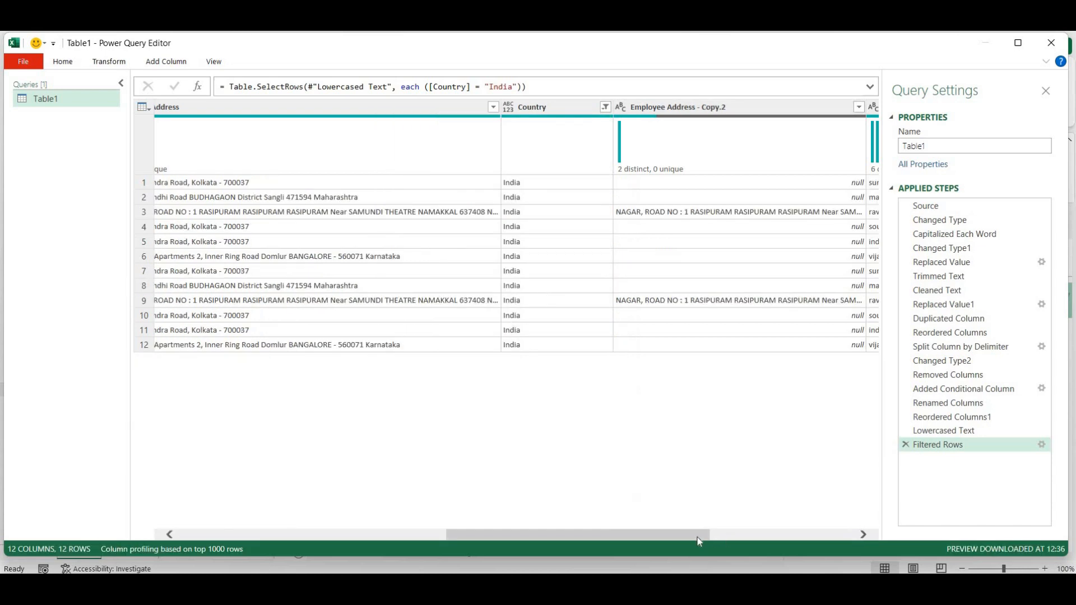
pyautogui.moveTo(684, 537); pyautogui.dragTo(635, 536)
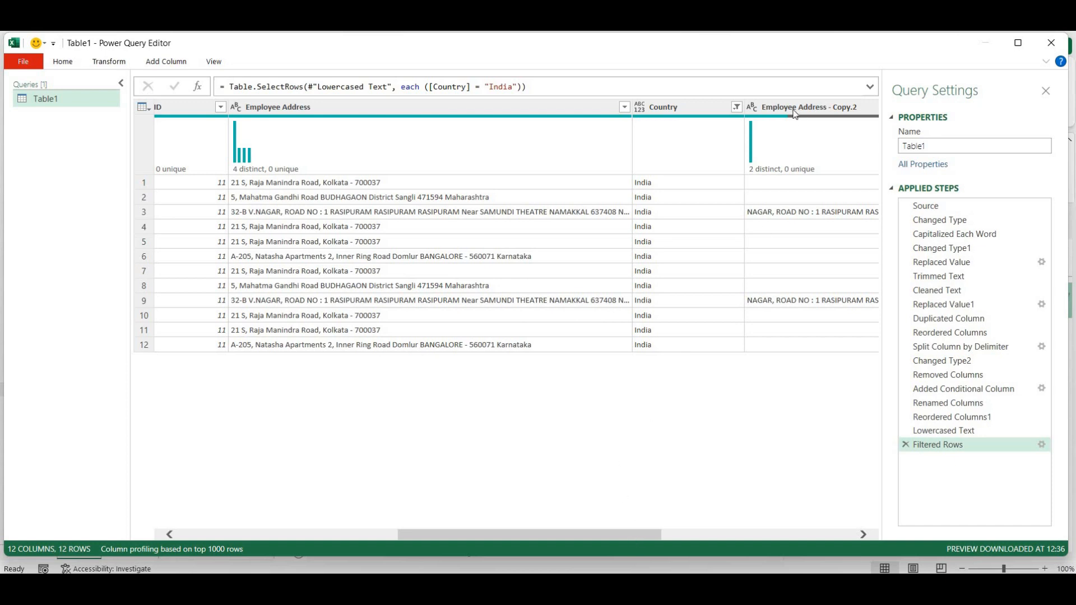
pyautogui.click(738, 110)
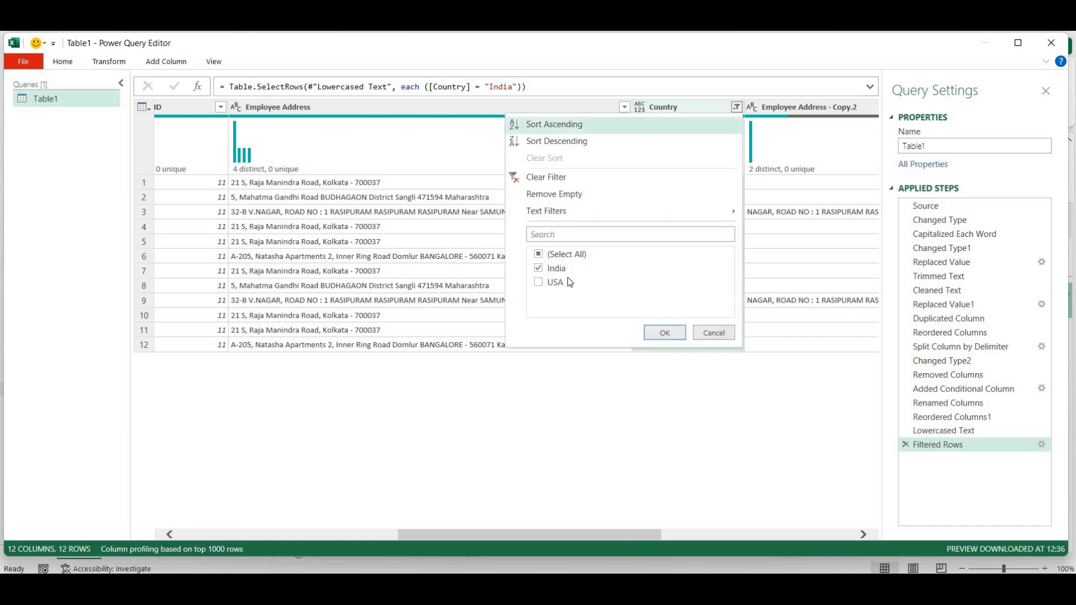
pyautogui.click(539, 268)
pyautogui.click(540, 283)
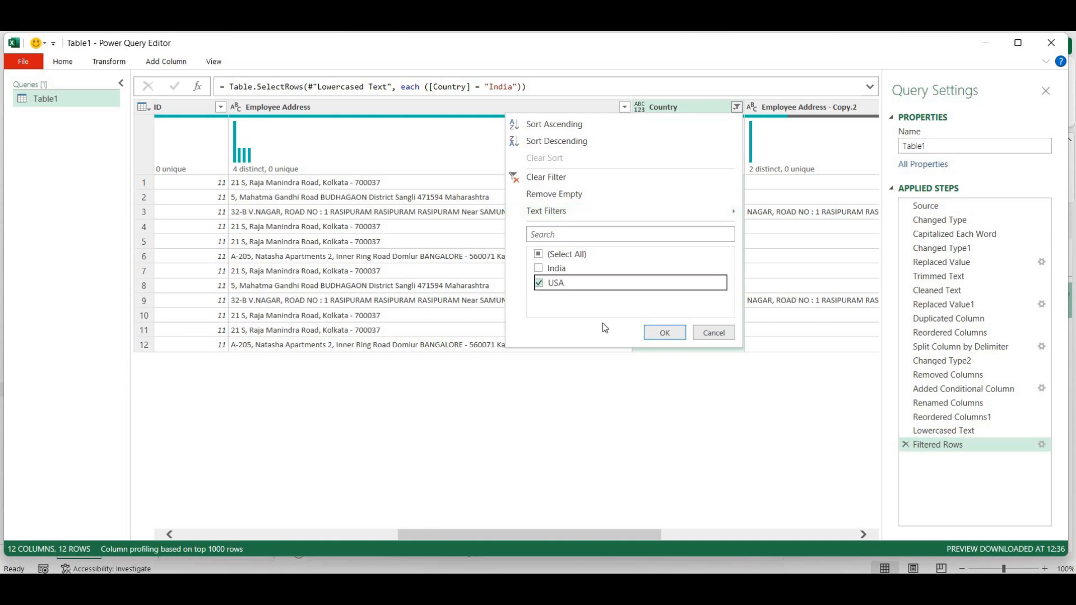
pyautogui.click(664, 332)
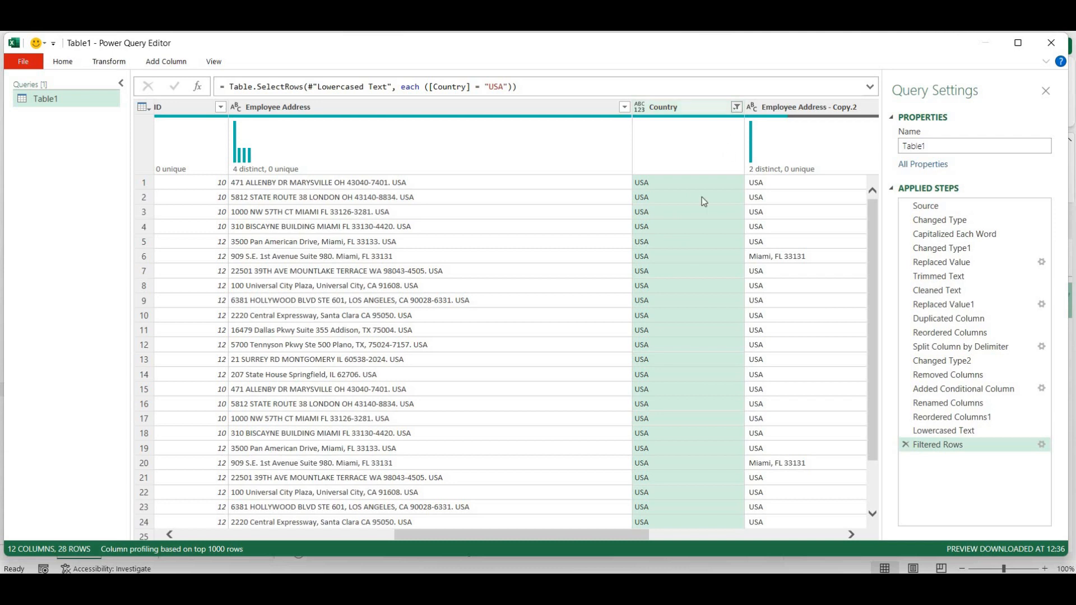
# - Flip Country to India once more, then settle on USA only, leaving 28 rows
pyautogui.click(736, 107)
pyautogui.click(539, 269)
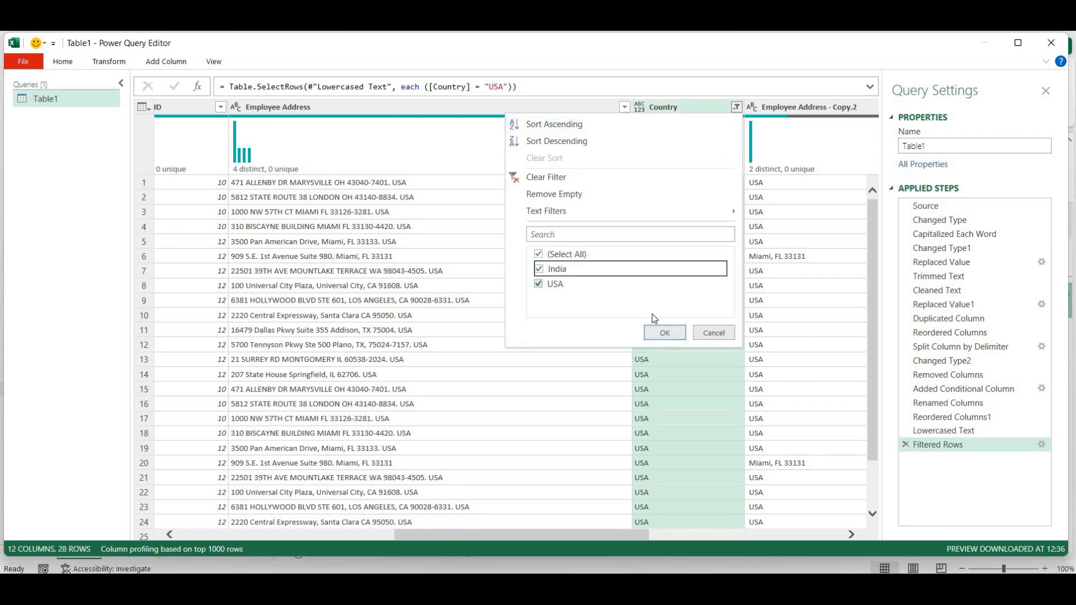
pyautogui.press('Down')
pyautogui.press('space')
pyautogui.click(661, 333)
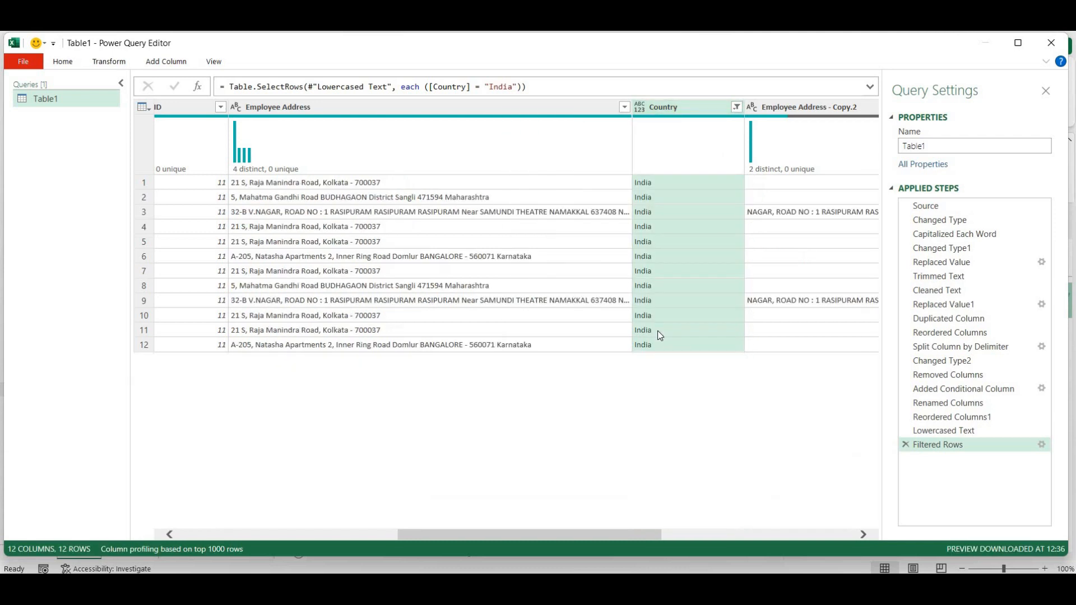
pyautogui.click(738, 109)
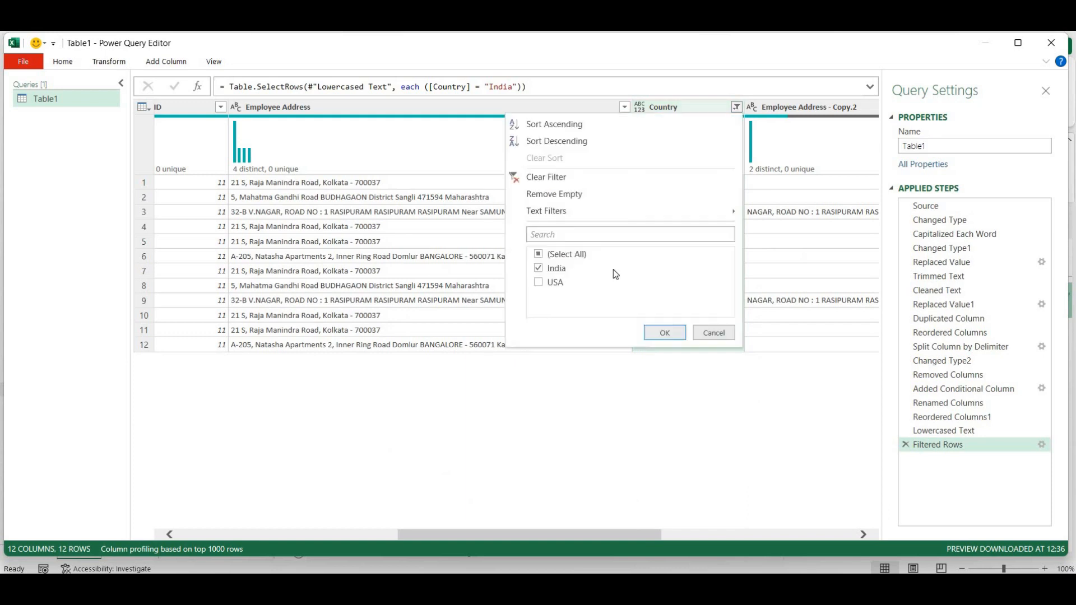
pyautogui.click(539, 268)
pyautogui.click(538, 283)
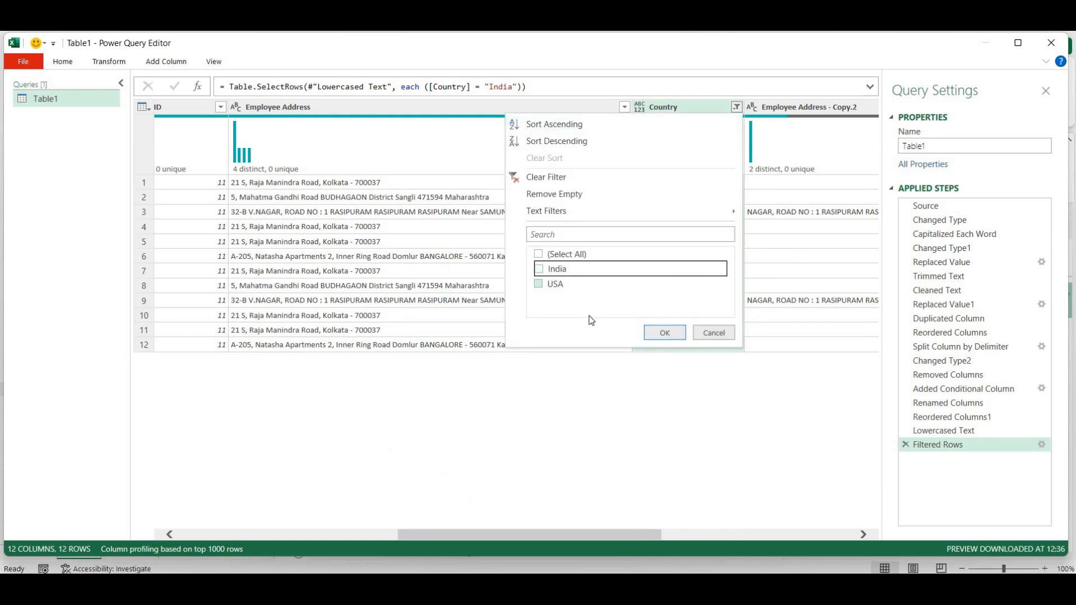
pyautogui.click(647, 334)
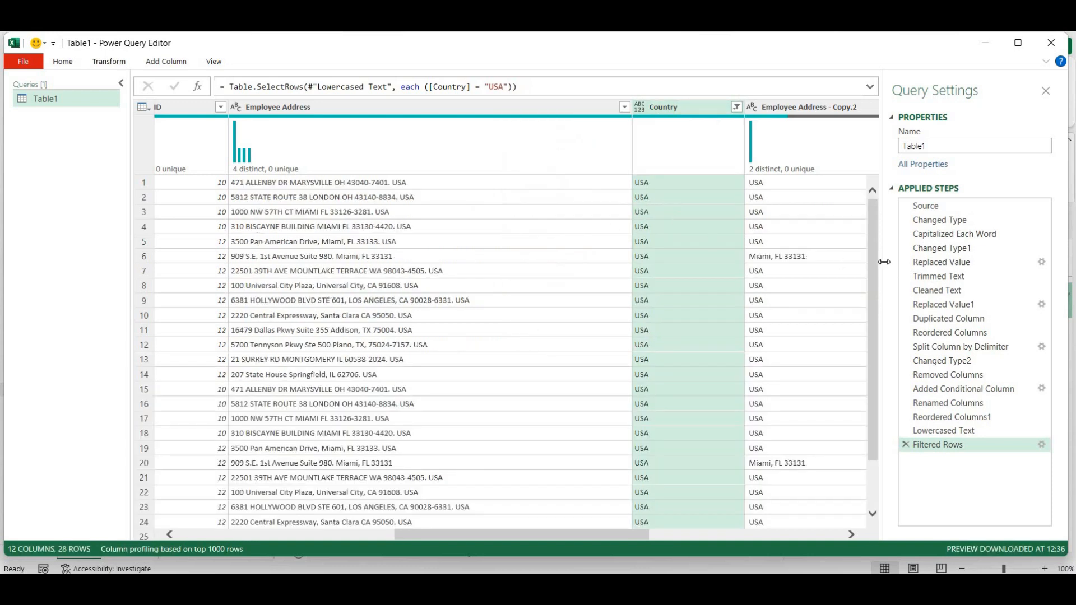
# - Tick India alongside USA in the Country filter so all 40 rows return
pyautogui.moveTo(869, 277); pyautogui.dragTo(861, 339)
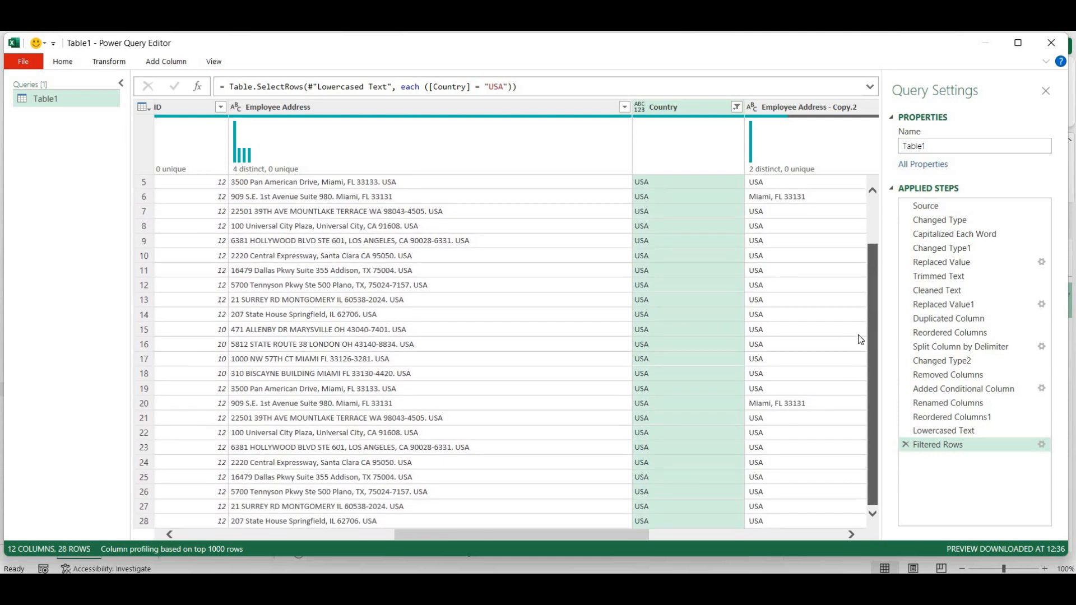
pyautogui.scroll(2, 859, 269)
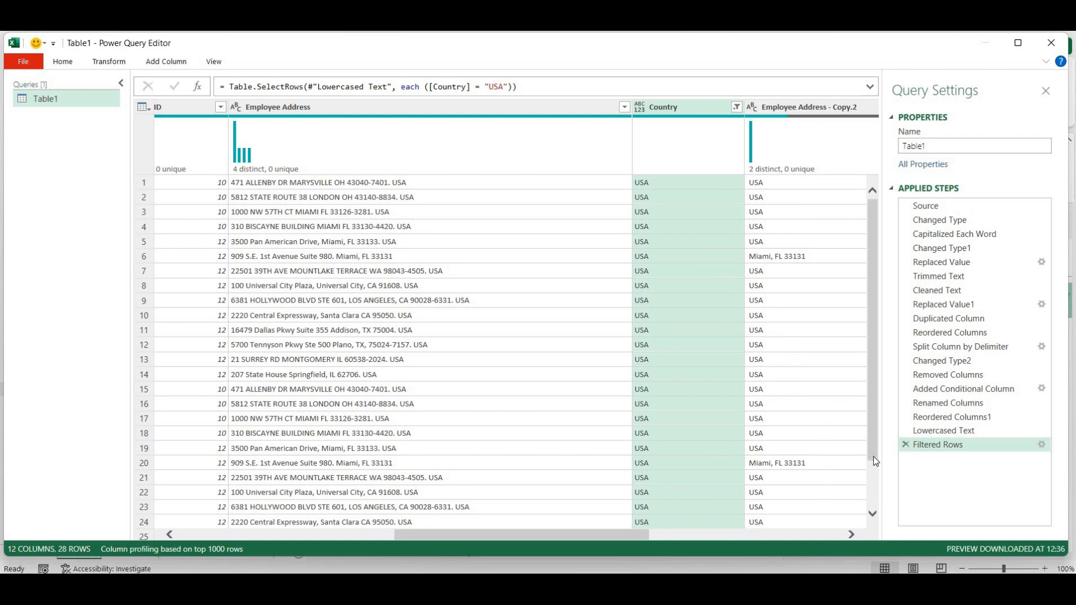
pyautogui.scroll(-2, 874, 460)
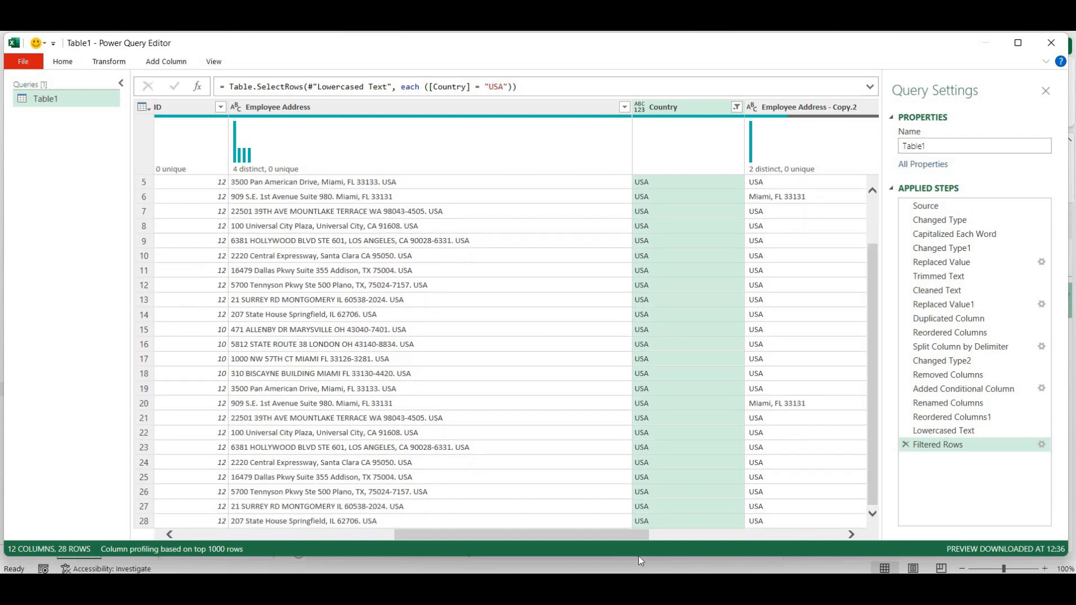
pyautogui.moveTo(620, 539); pyautogui.dragTo(651, 540)
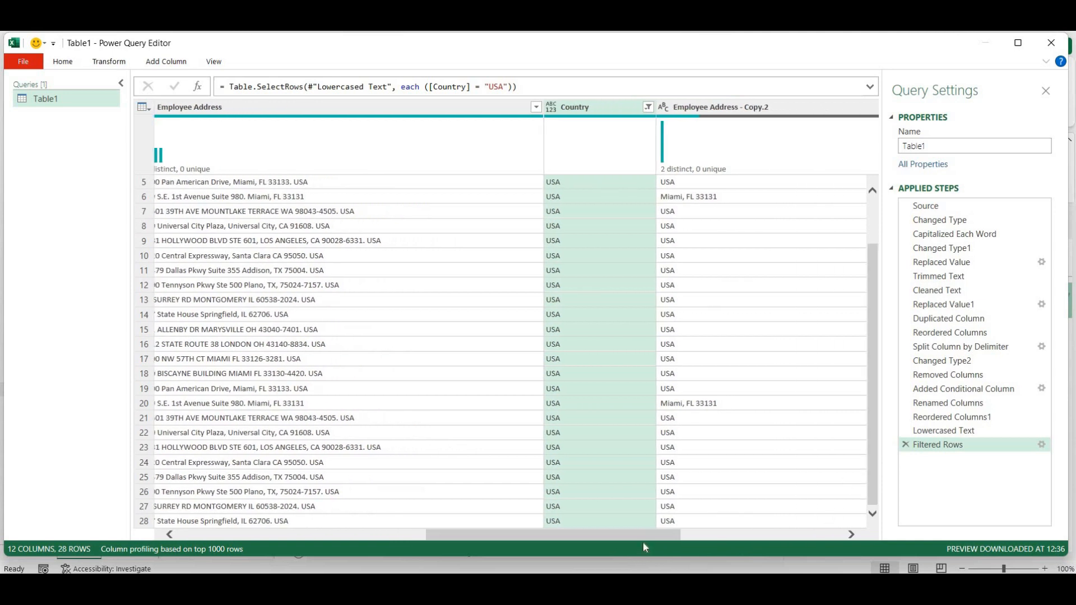
pyautogui.moveTo(647, 537); pyautogui.dragTo(614, 538)
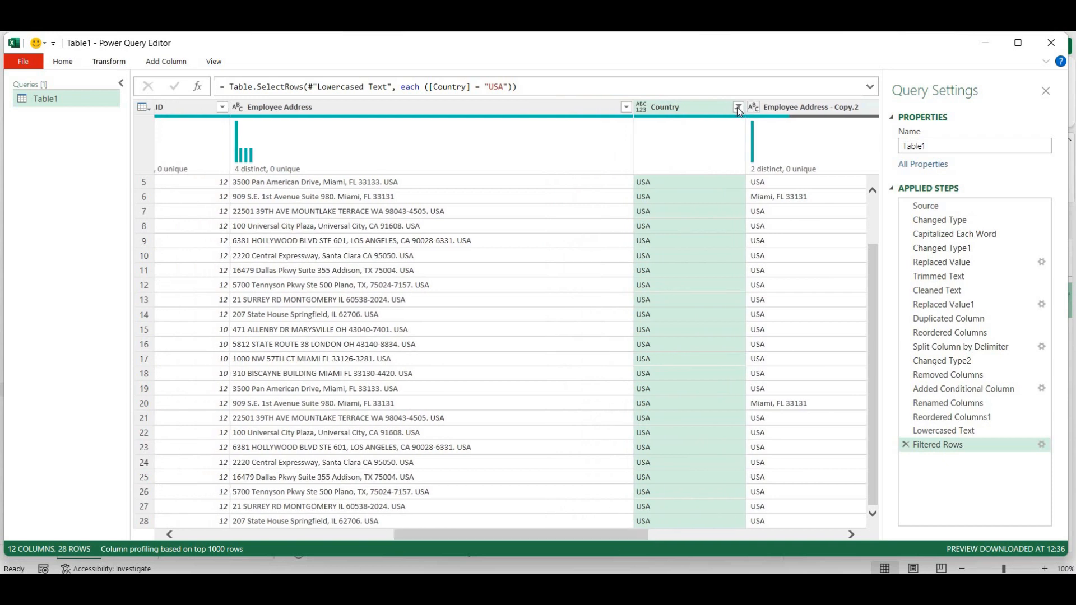
pyautogui.click(738, 108)
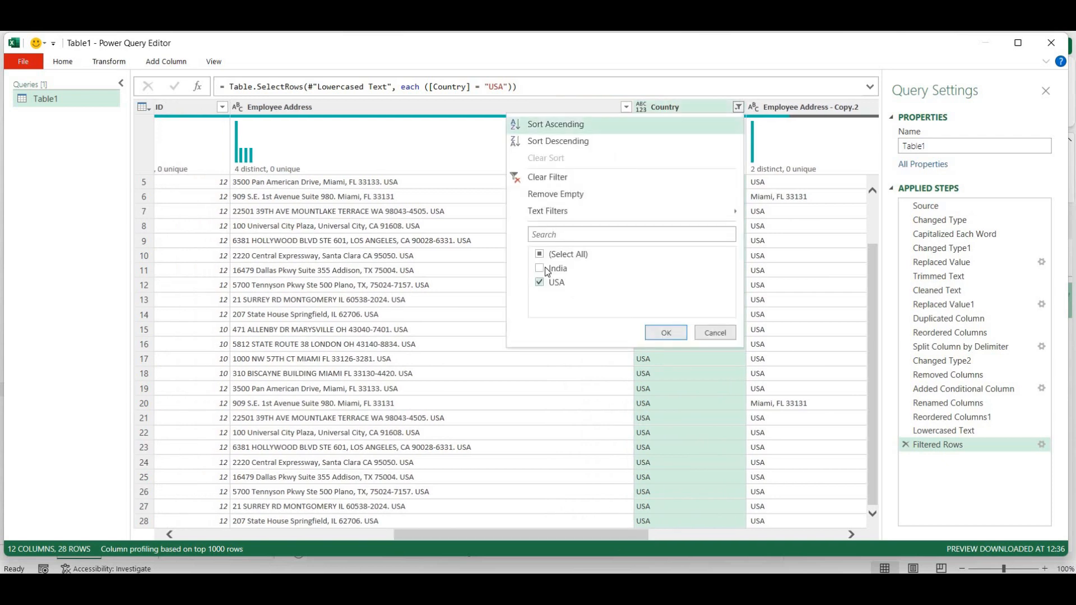
pyautogui.click(539, 268)
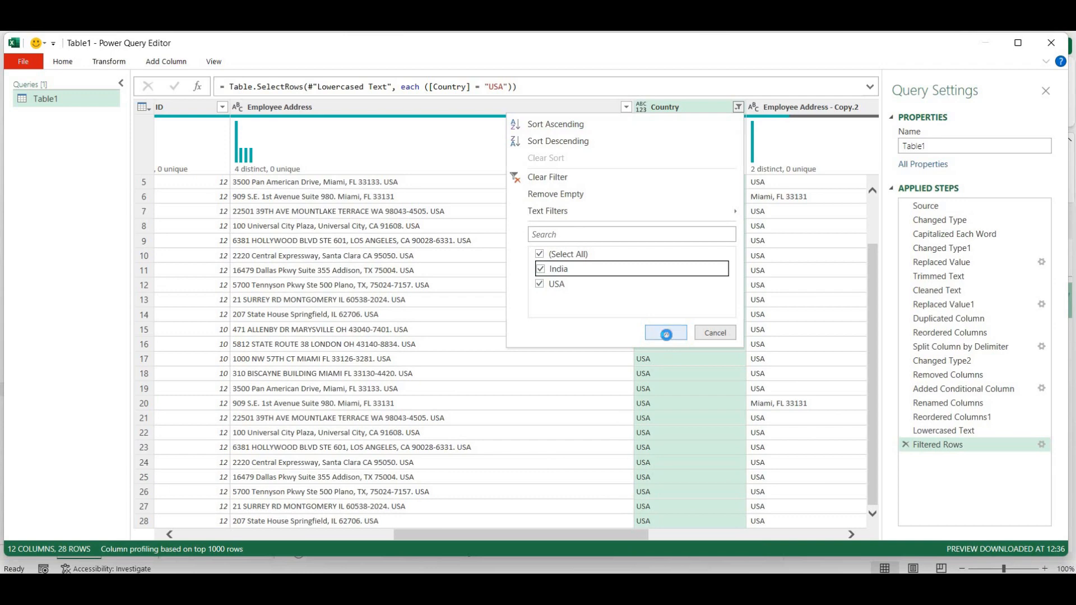
pyautogui.click(666, 333)
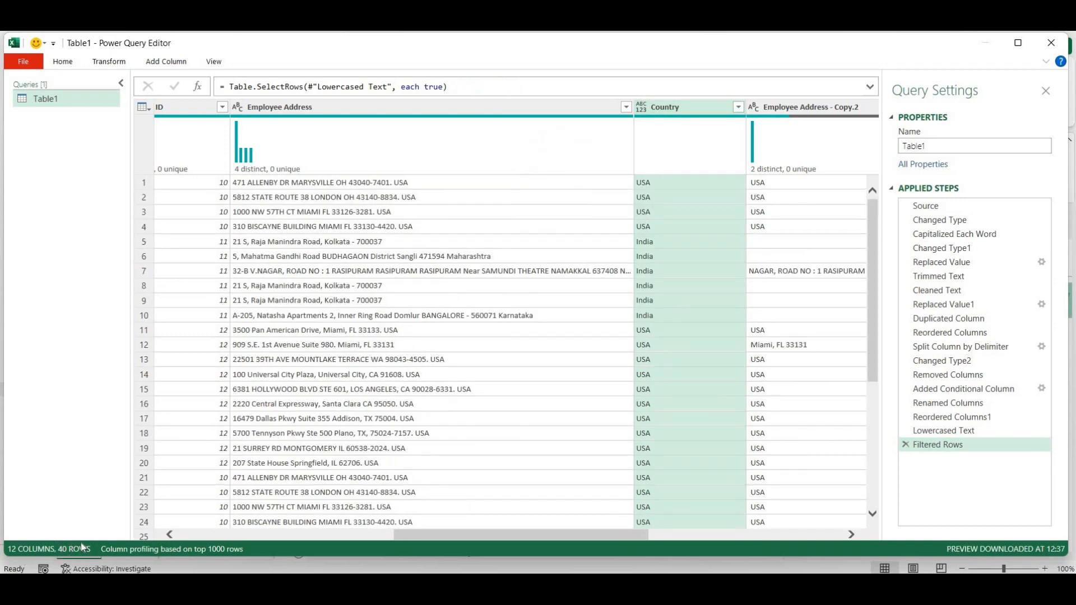
pyautogui.click(63, 61)
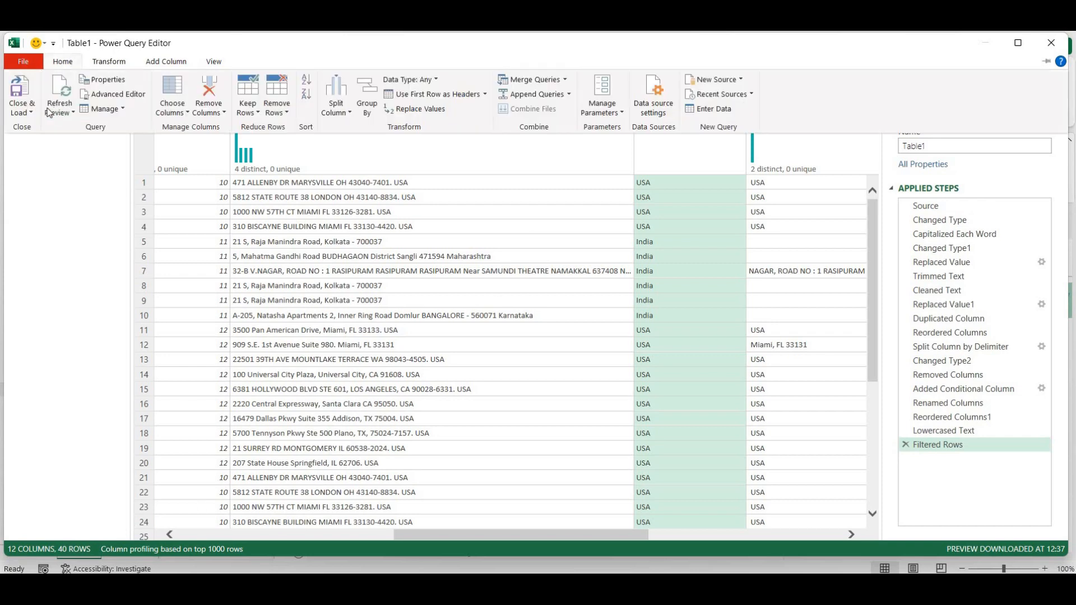
# - Close & Load the query, go to the Employee sheet, and close Queries & Connections
pyautogui.click(21, 93)
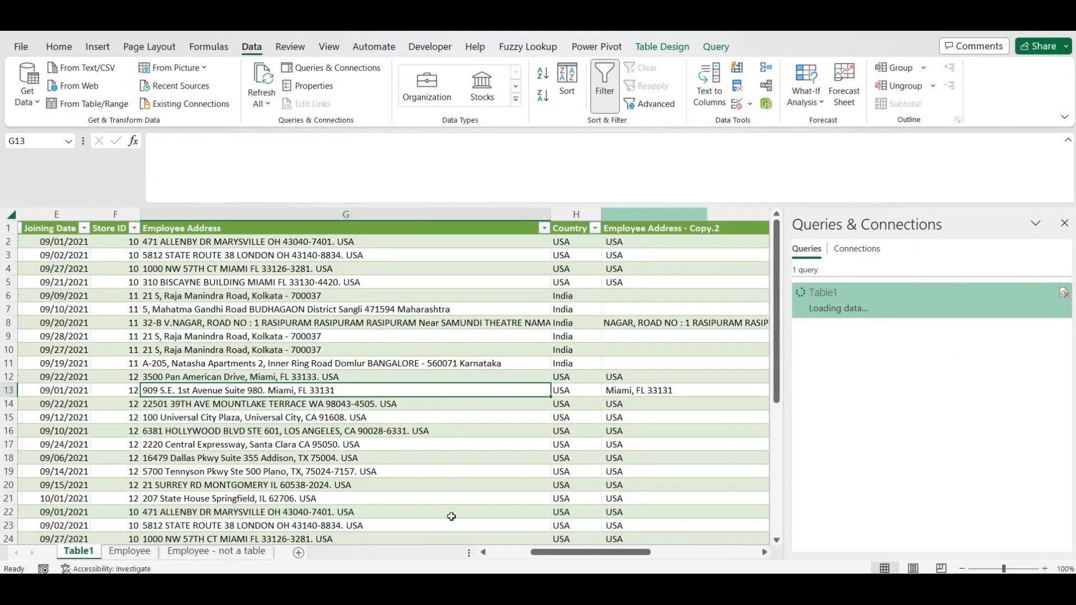
pyautogui.click(127, 552)
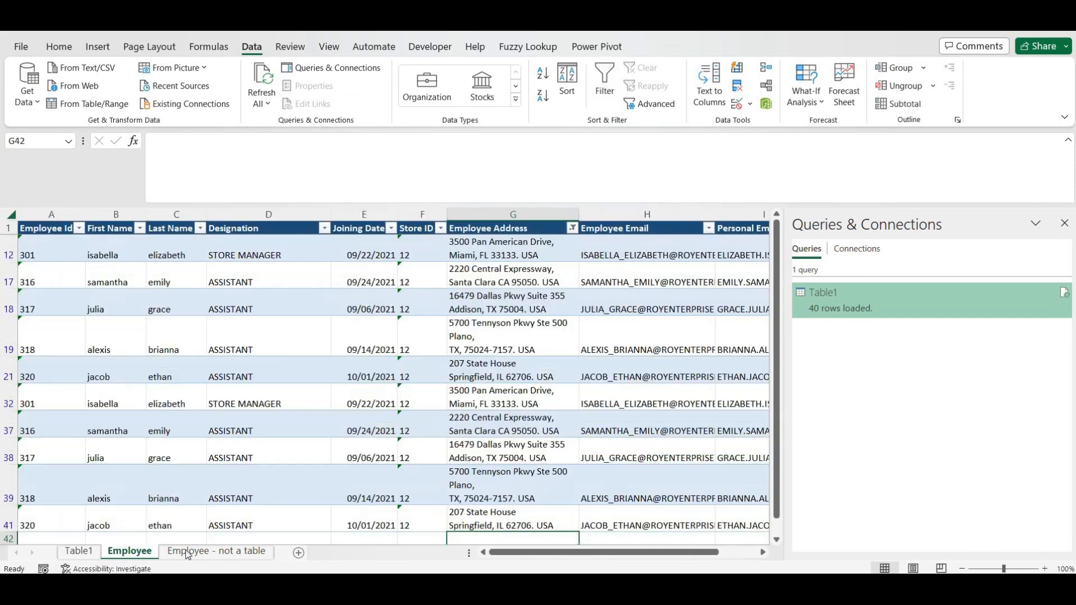
pyautogui.click(53, 215)
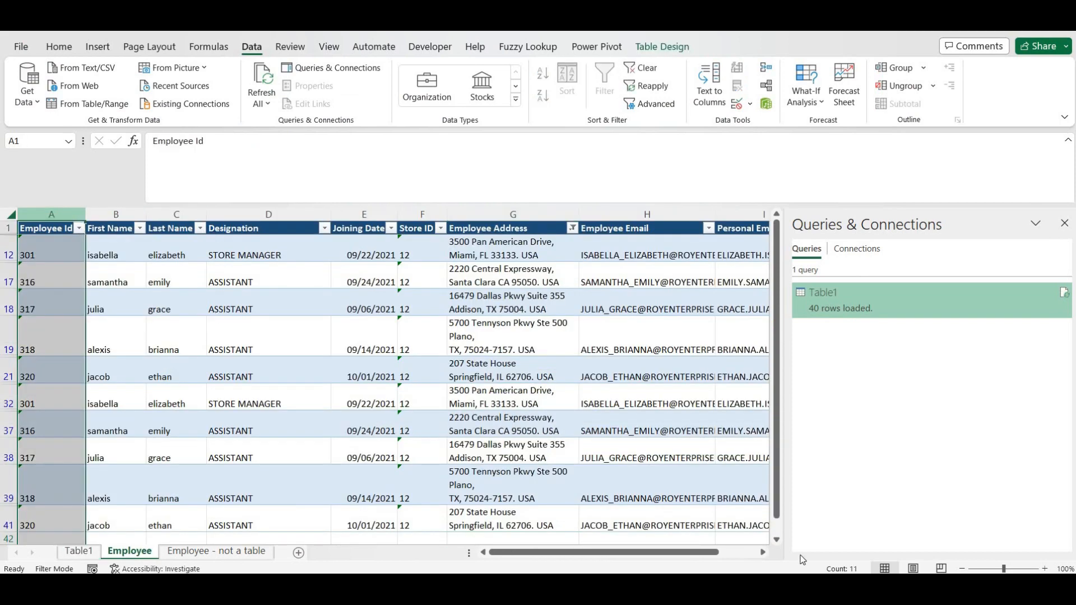
pyautogui.click(1065, 226)
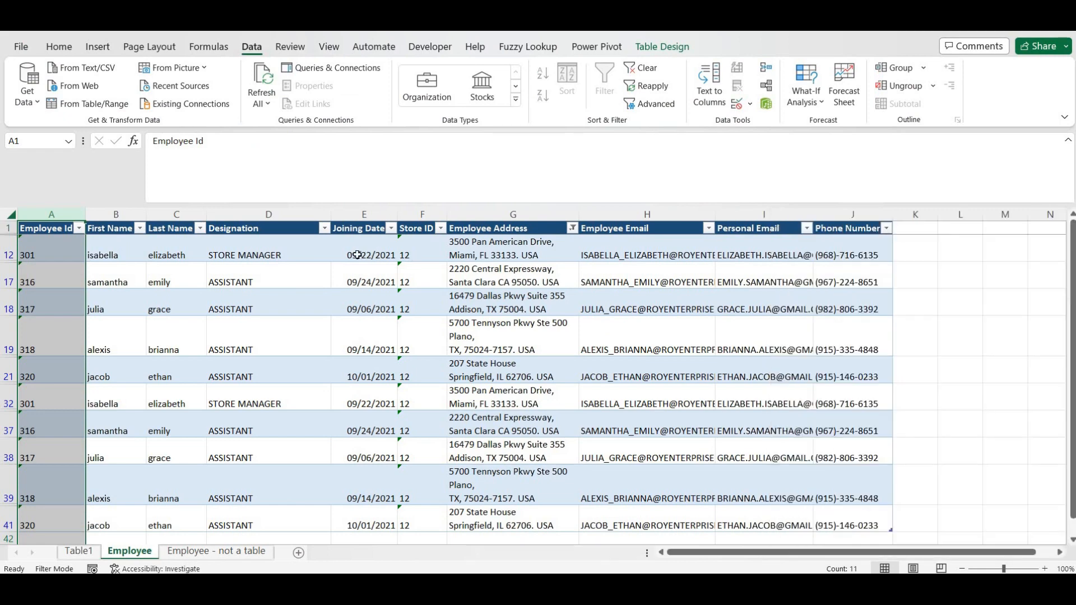
pyautogui.moveTo(344, 205); pyautogui.dragTo(339, 150)
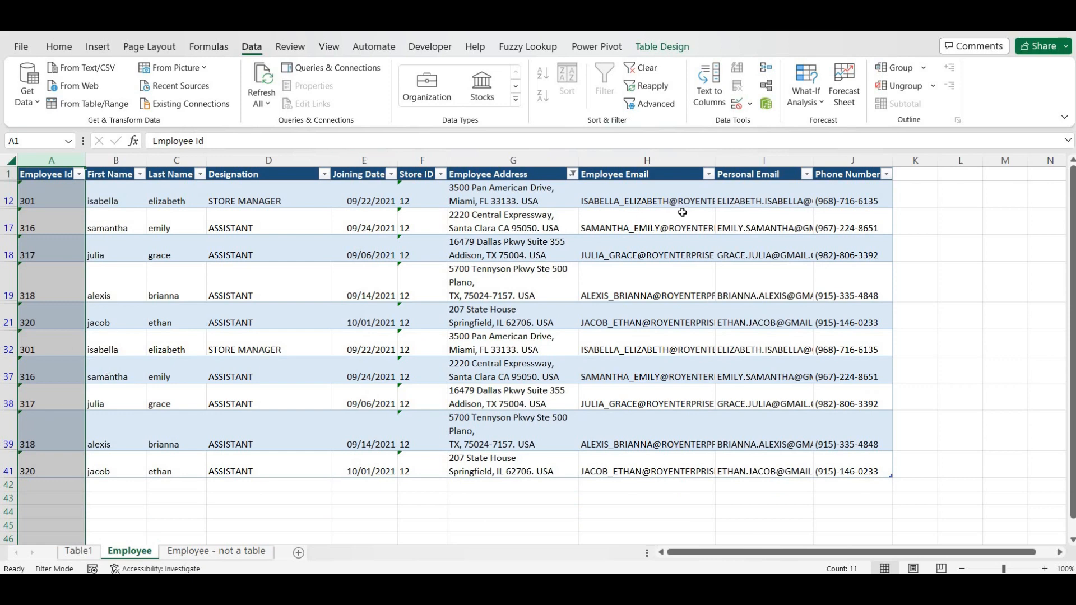
# - Clear the Employee Address filter and confirm all 40 Employee Id values show
pyautogui.click(572, 174)
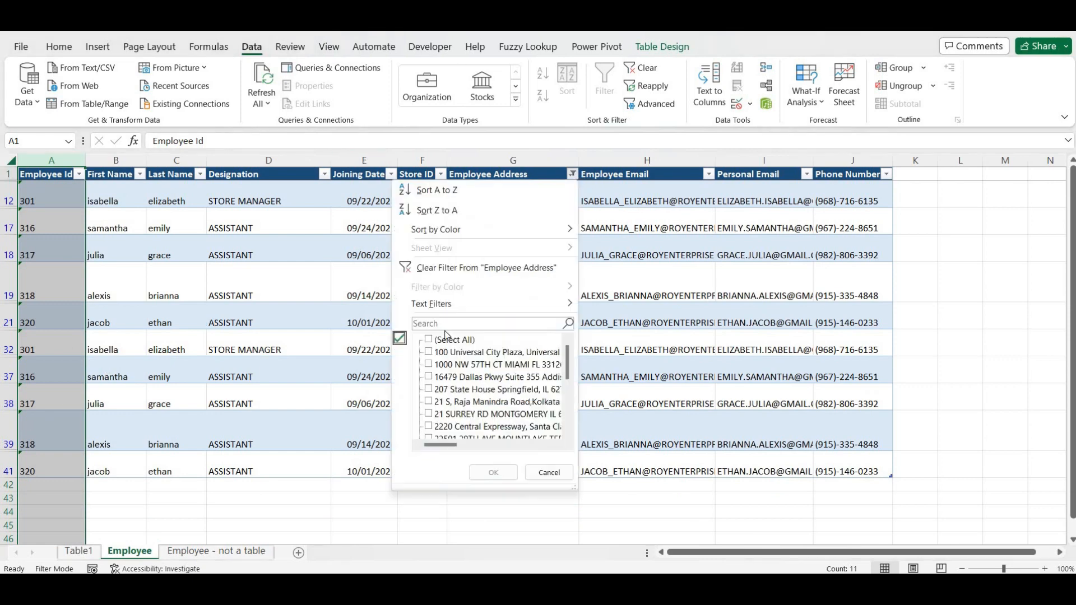
pyautogui.click(440, 268)
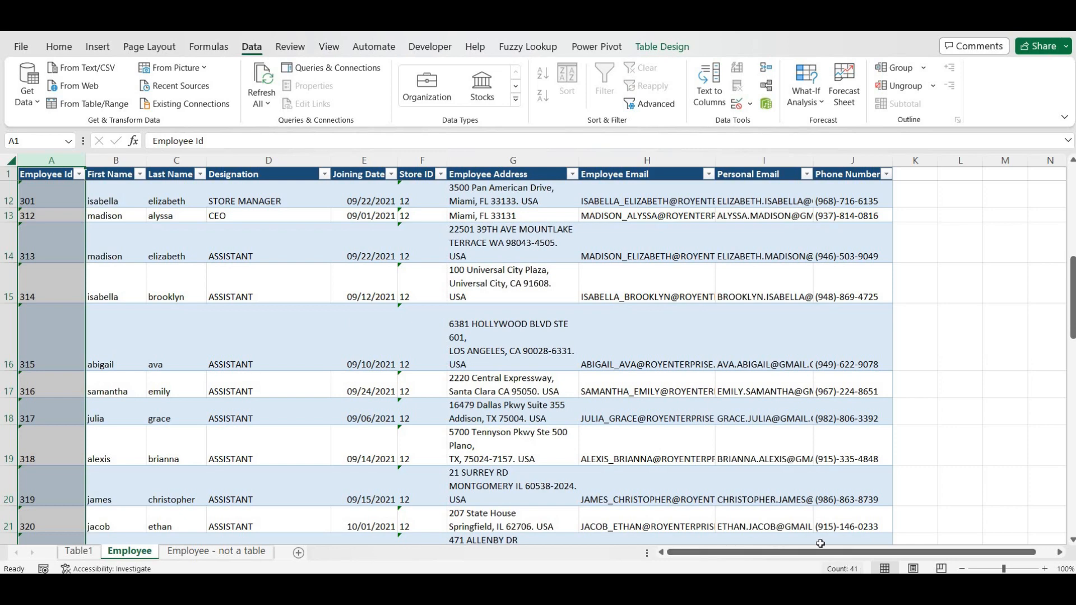
pyautogui.scroll(3, 111, 222)
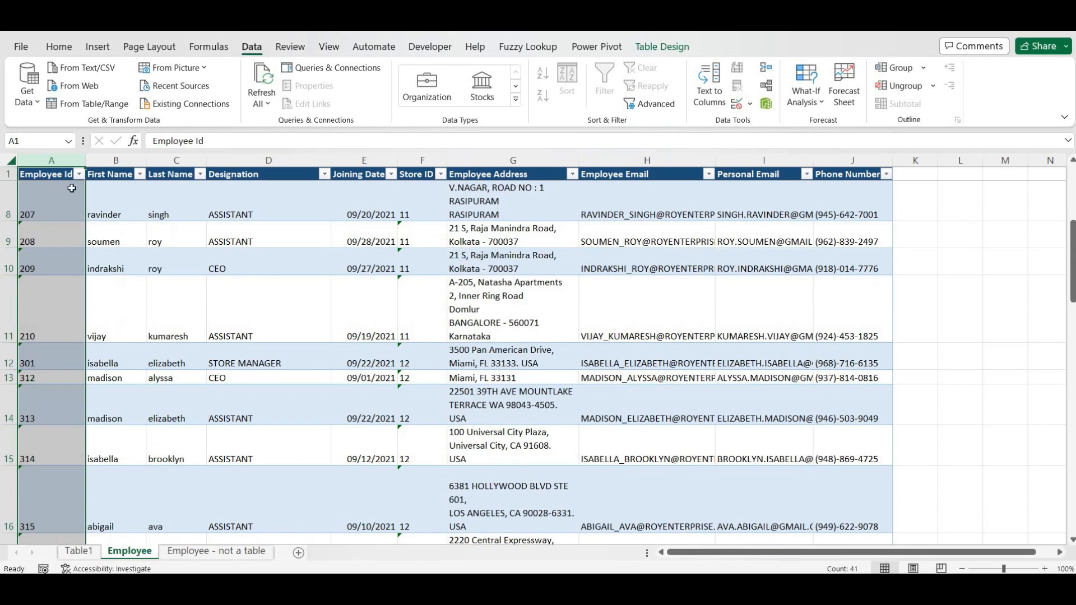
pyautogui.click(49, 175)
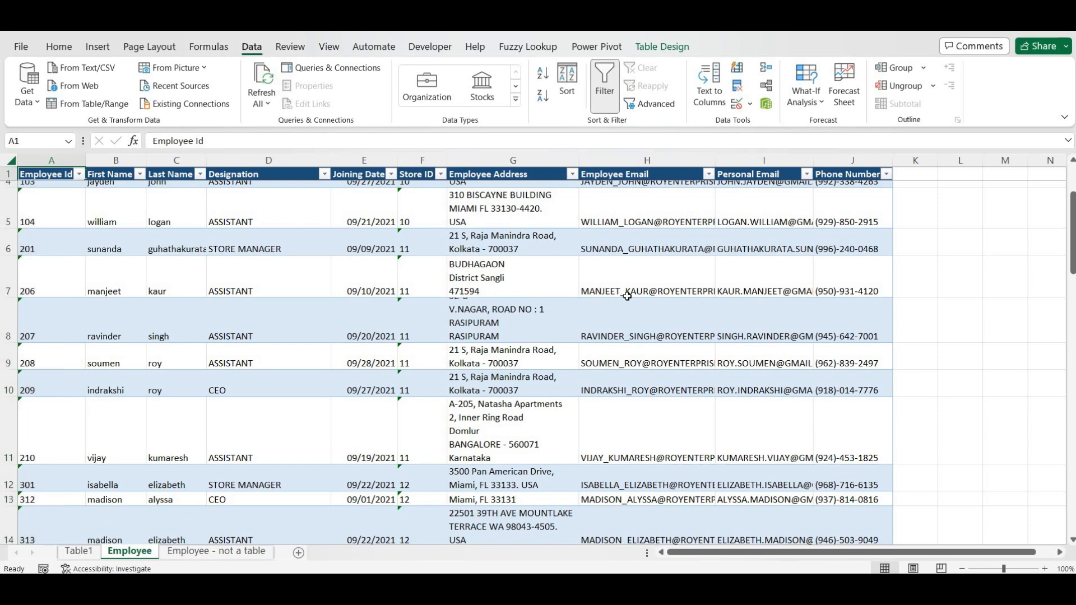
pyautogui.press('Down')
pyautogui.press('Up')
pyautogui.press('Down')
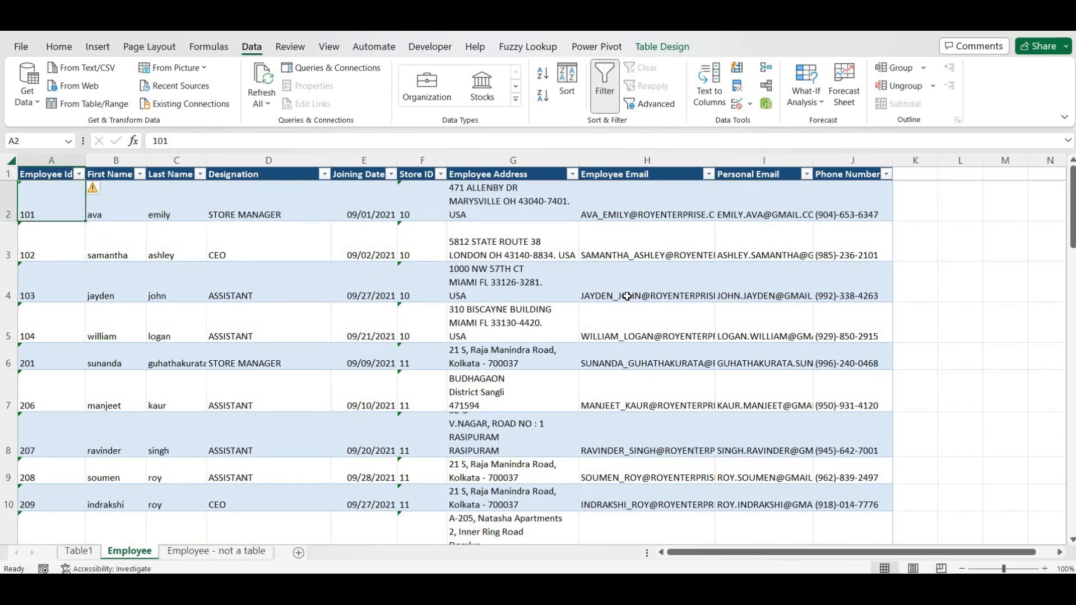
pyautogui.hotkey('ctrl', 'shift', 'Down')
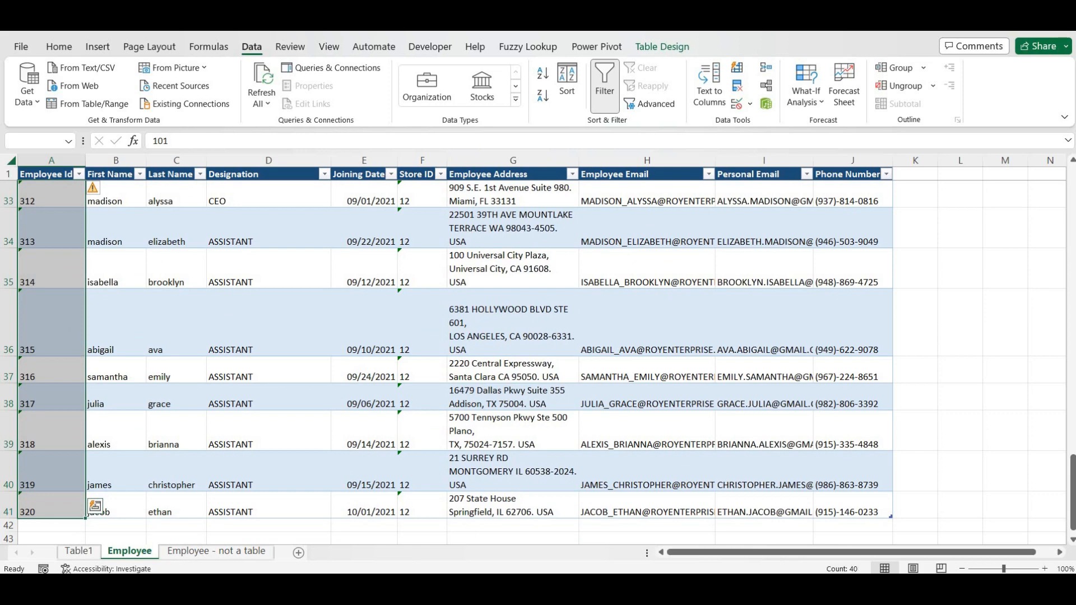
# - On the Table1 sheet, select the Employee Address values to confirm 40 loaded rows
pyautogui.click(75, 551)
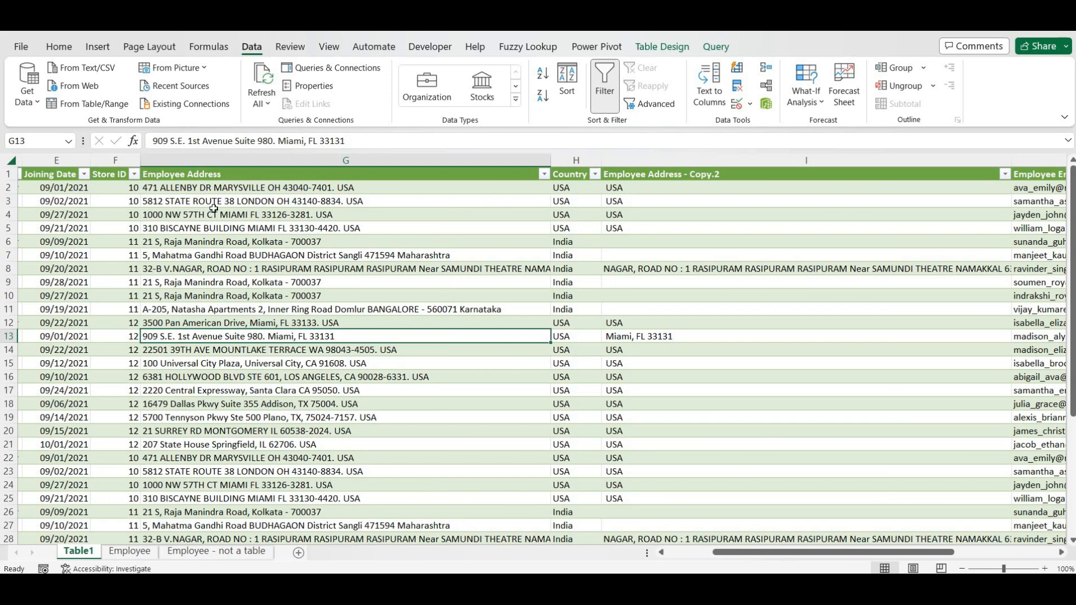
pyautogui.click(201, 160)
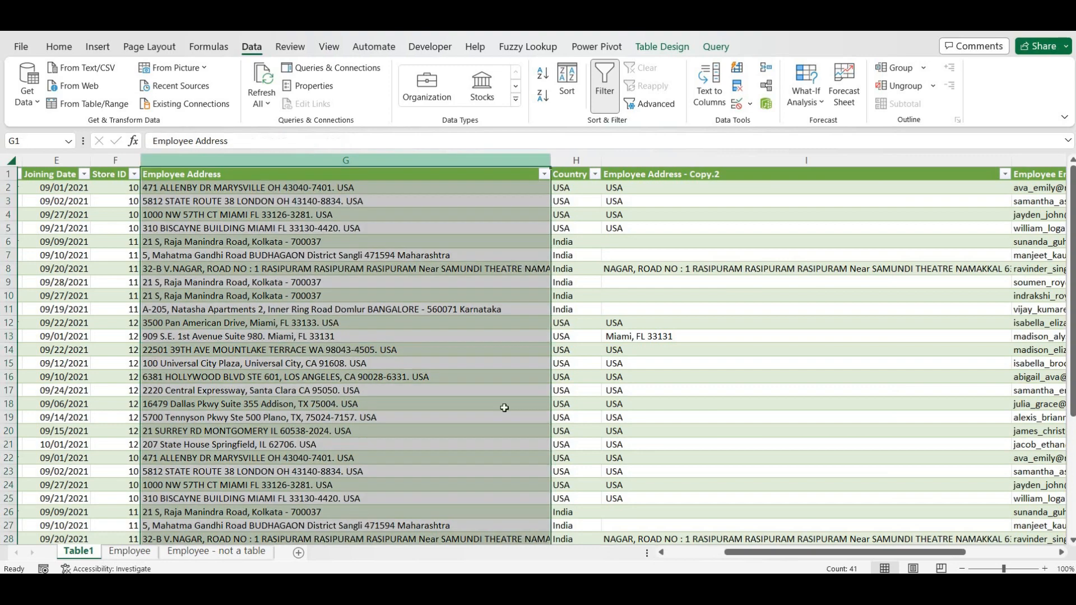
pyautogui.click(212, 176)
pyautogui.press('Down')
pyautogui.hotkey('ctrl', 'shift', 'Down')
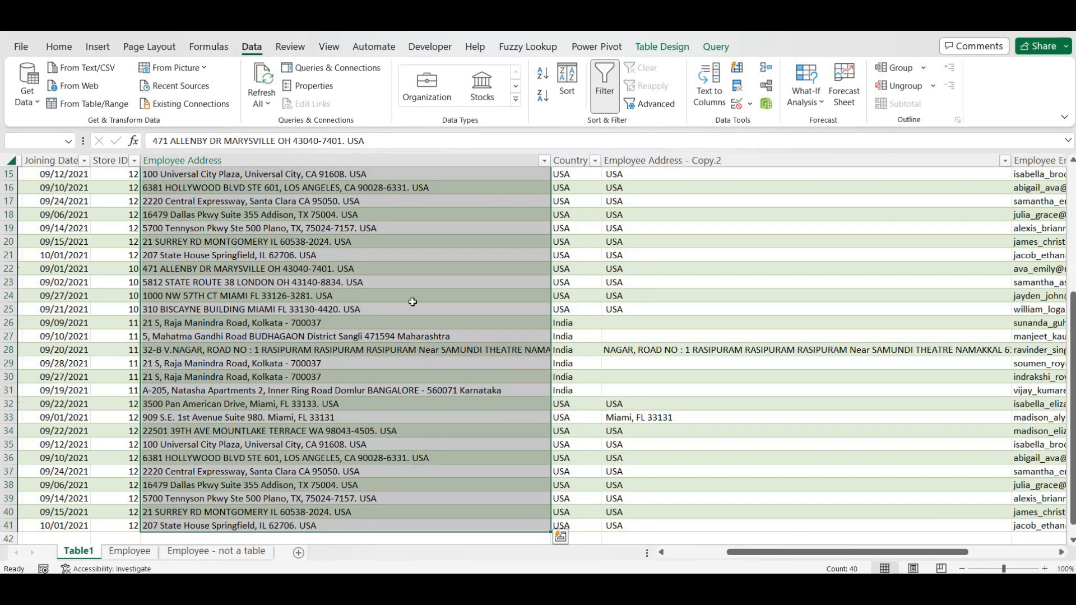
pyautogui.scroll(1, 435, 327)
pyautogui.scroll(4, 435, 326)
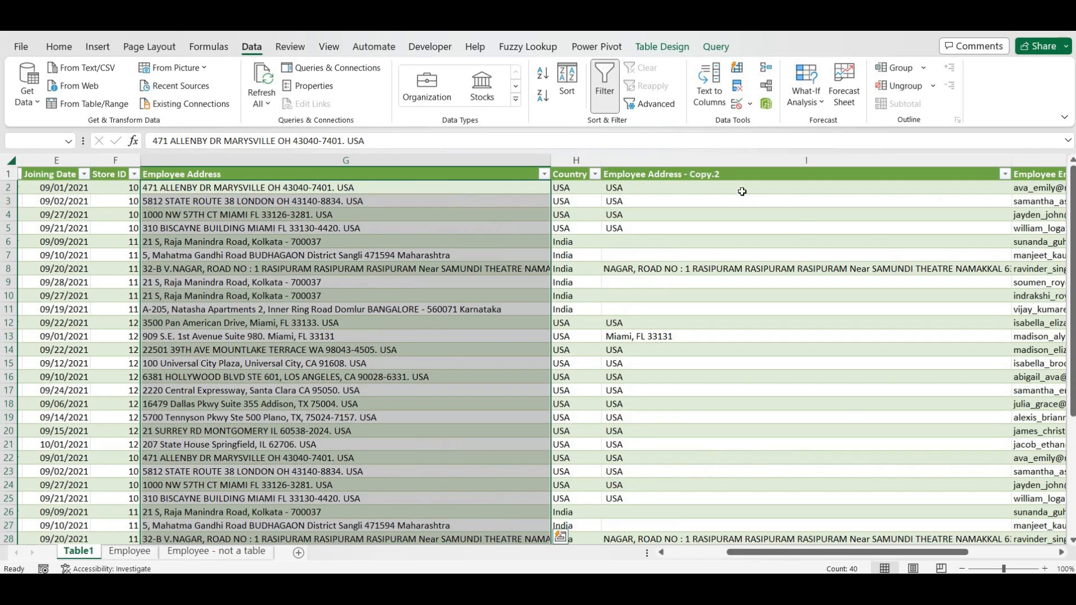
# - Check the Employee Address - Copy.2 column entries and show the Table1 query's 12 columns and 40 rows in Queries & Connections
pyautogui.click(644, 157)
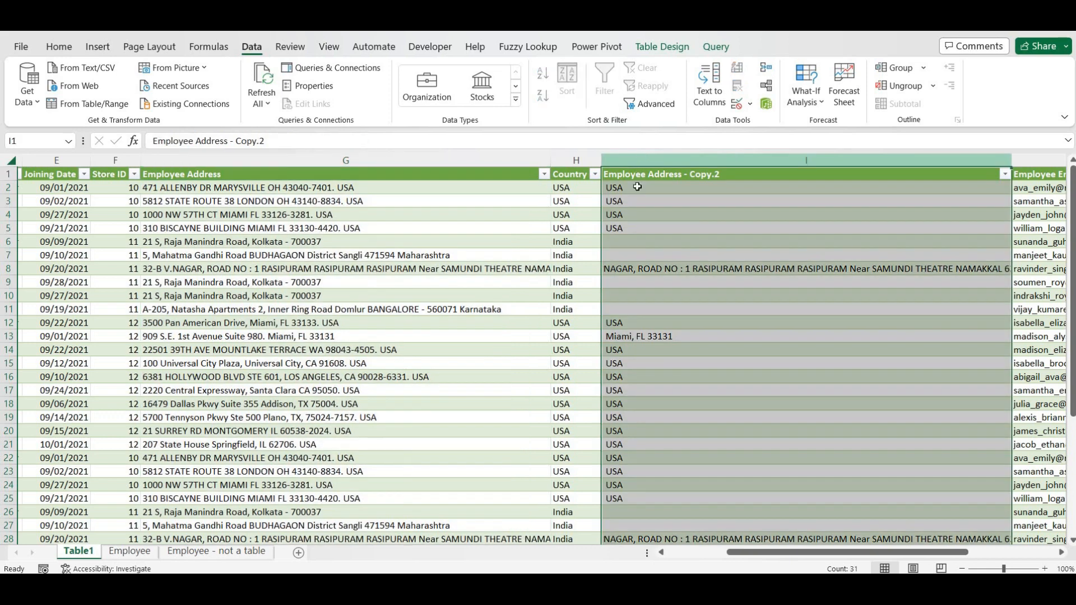
pyautogui.click(639, 175)
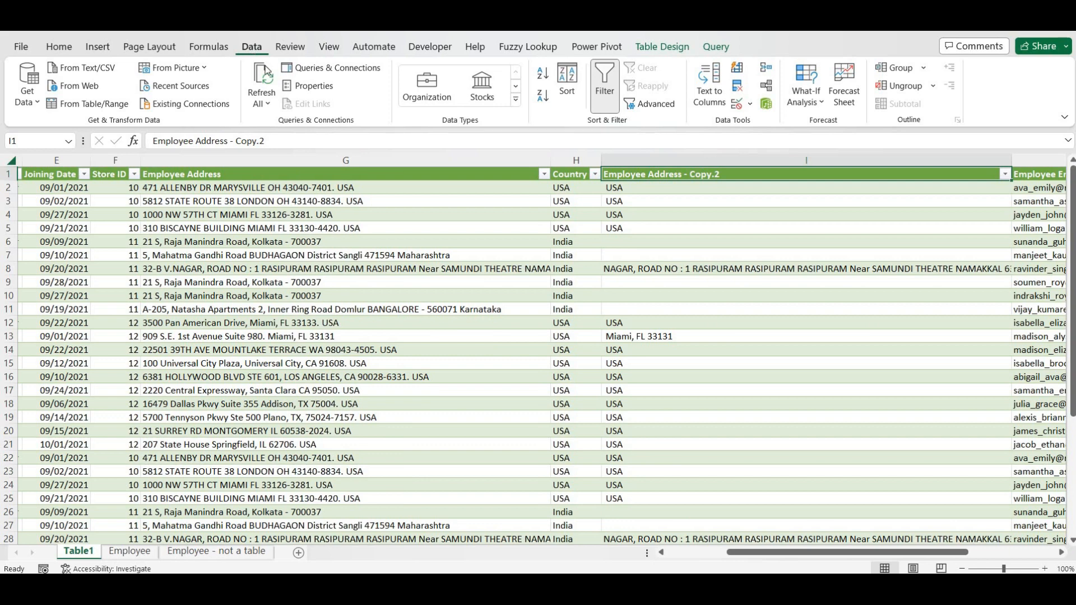
pyautogui.click(323, 68)
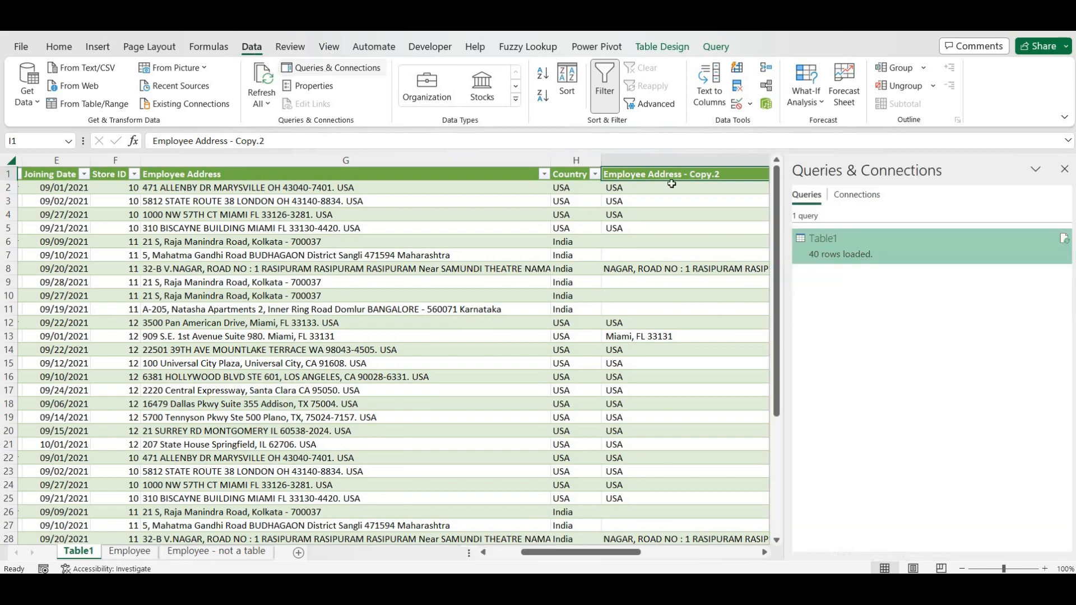
# - Edit the Table1 query and remove the Employee Address - Copy.2 column
pyautogui.moveTo(824, 241)
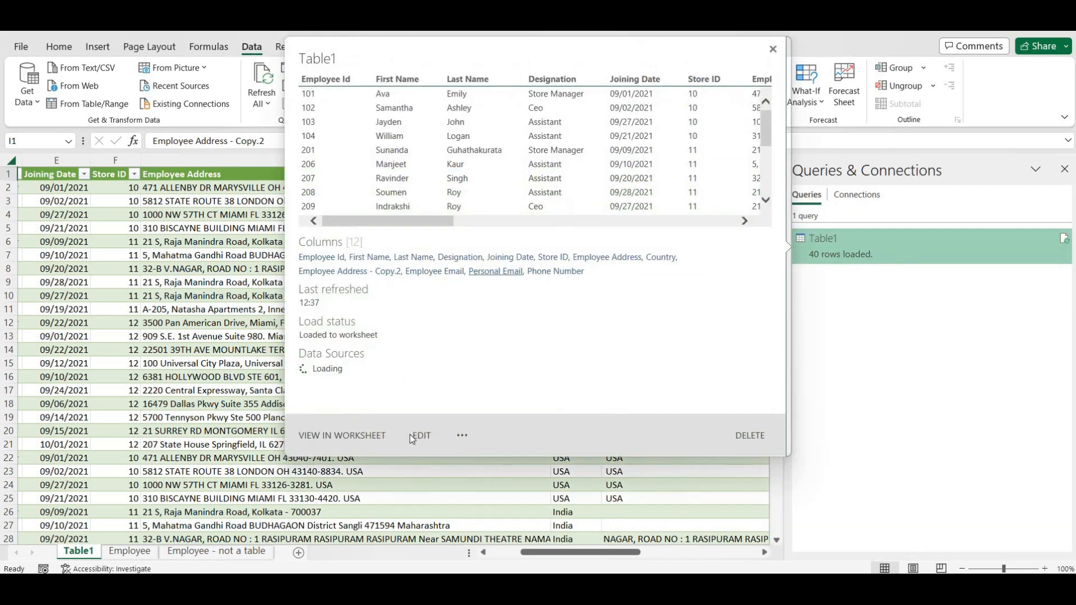
pyautogui.click(423, 436)
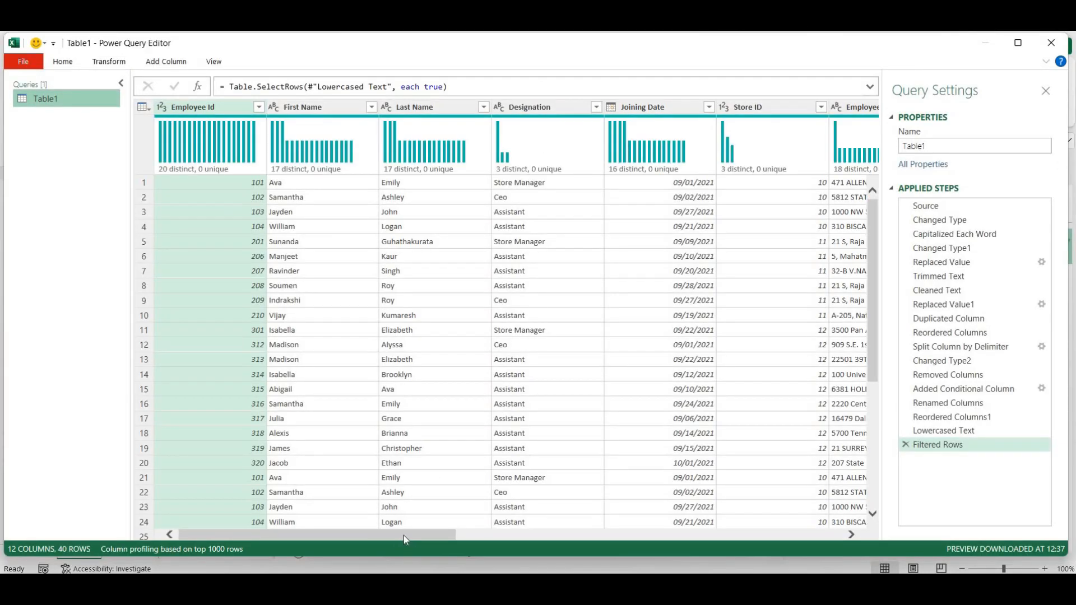
pyautogui.moveTo(404, 536); pyautogui.dragTo(693, 555)
pyautogui.rightClick(604, 107)
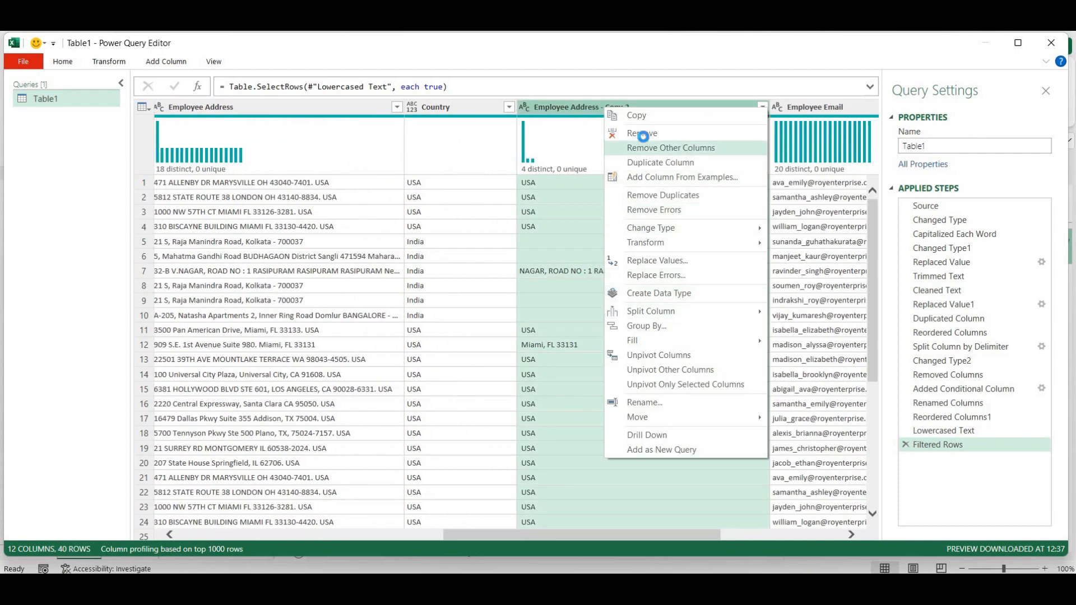
pyautogui.click(642, 135)
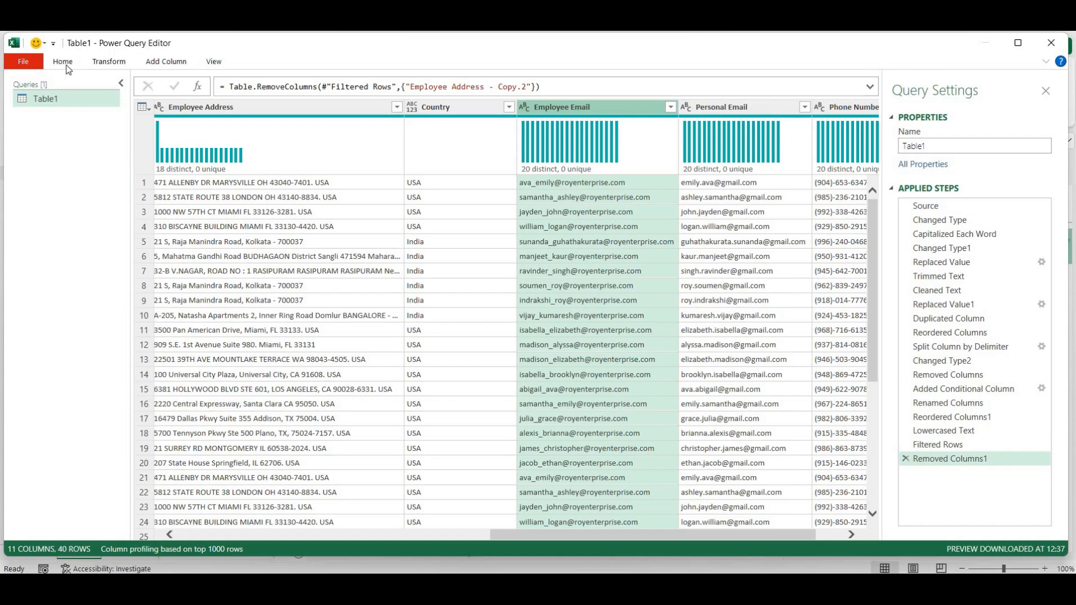
# - Close & Load the query to the worksheet and close the Queries & Connections pane
pyautogui.click(63, 61)
pyautogui.click(20, 91)
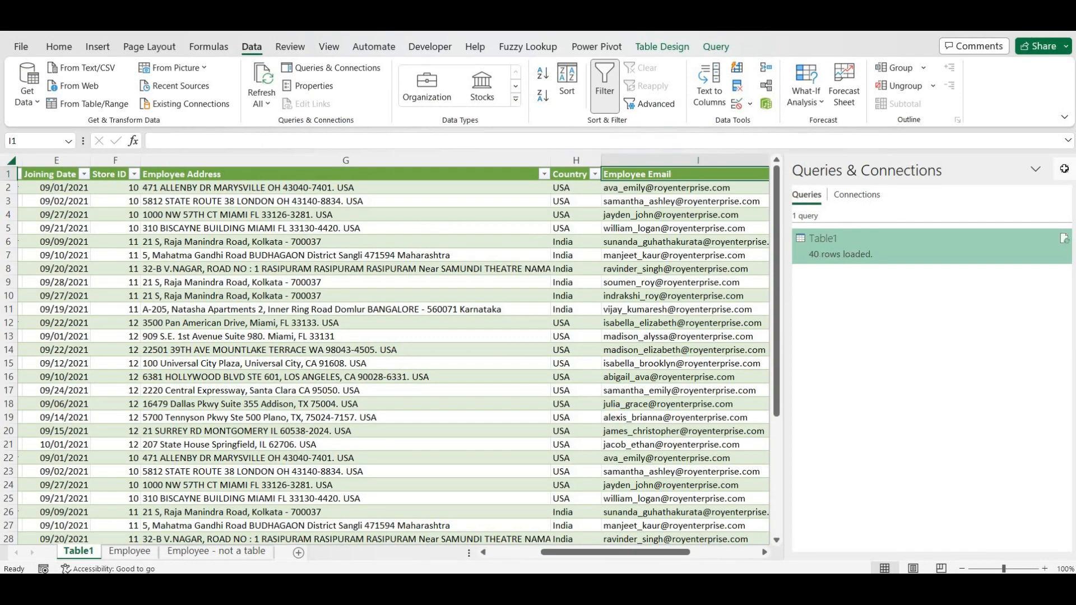
pyautogui.click(1065, 171)
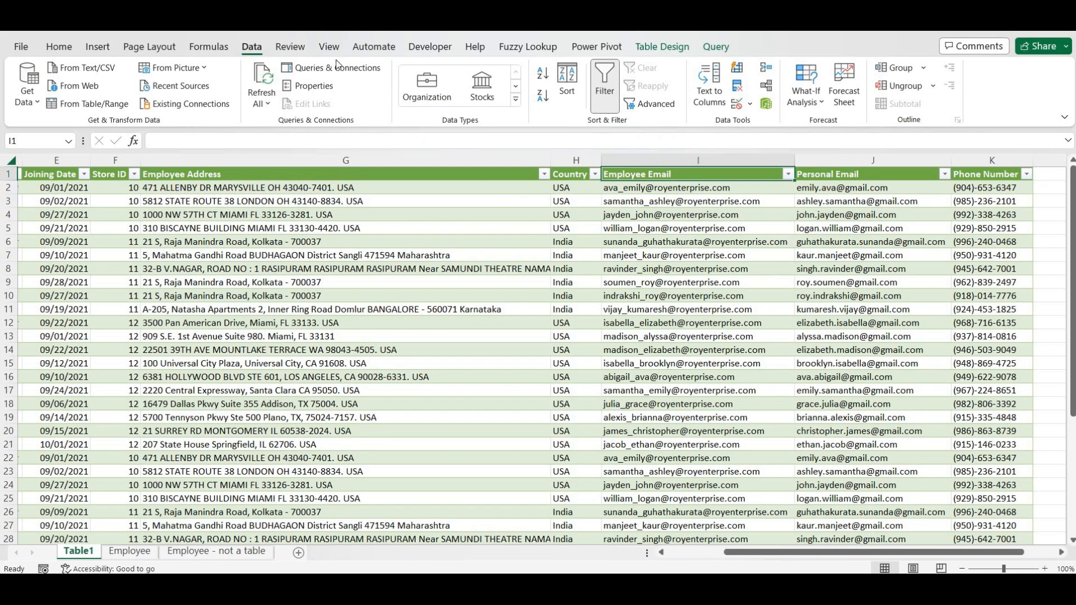
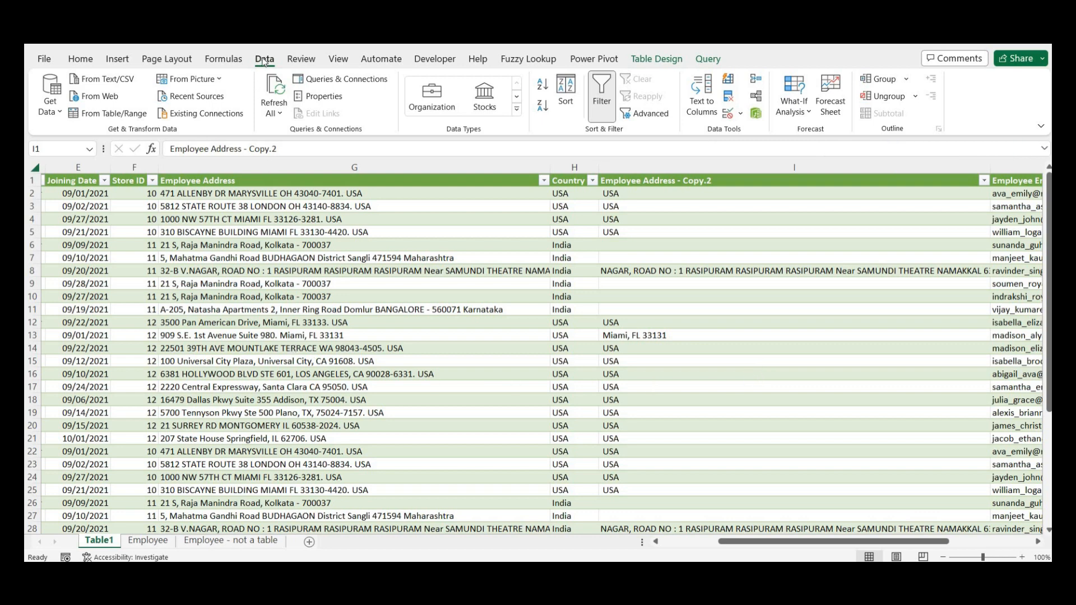
# - Load the employee table from range into Power Query as Table1_2 (12 columns, 40 rows) and browse its columns
pyautogui.click(85, 115)
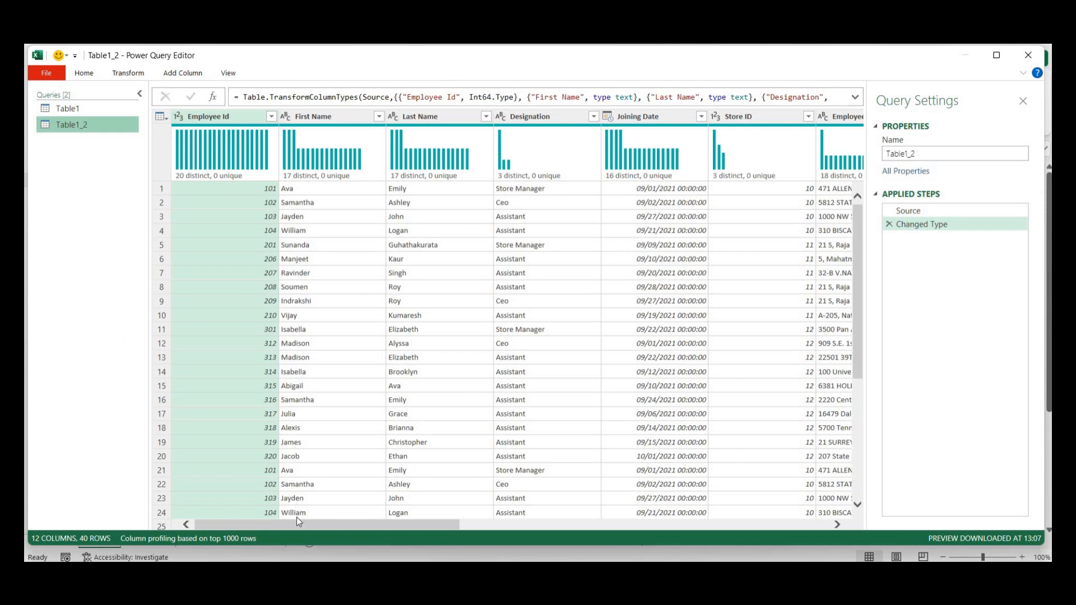
pyautogui.moveTo(297, 523); pyautogui.dragTo(653, 552)
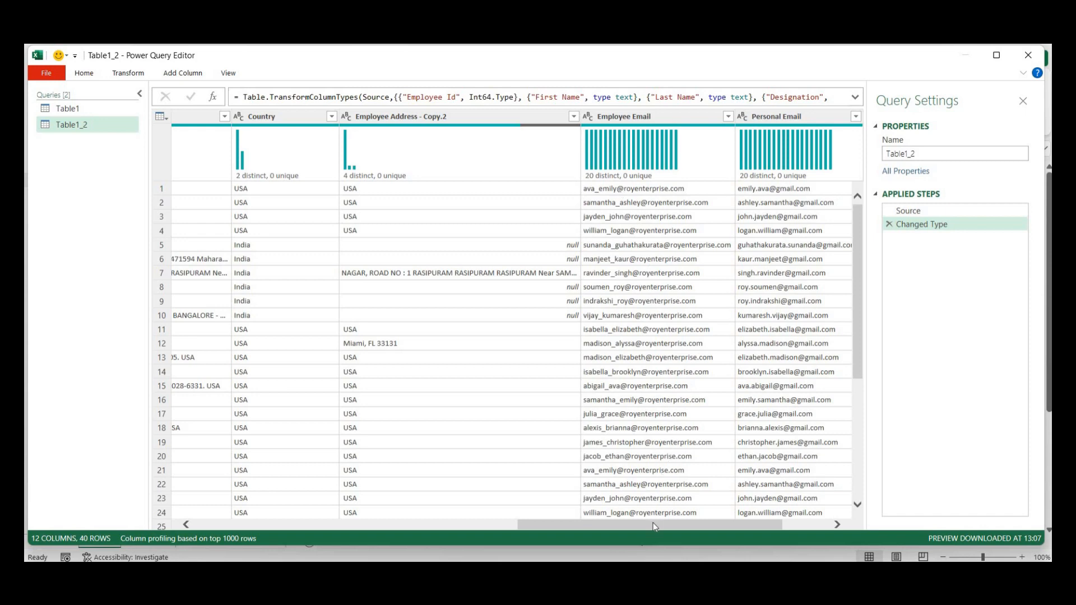
pyautogui.moveTo(653, 523); pyautogui.dragTo(224, 526)
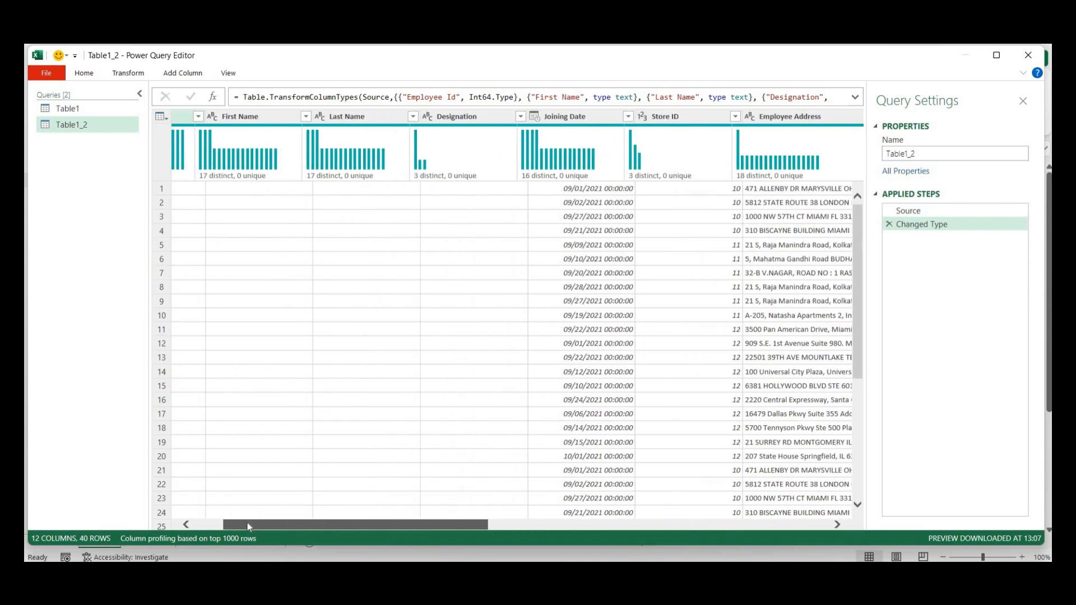
pyautogui.click(264, 273)
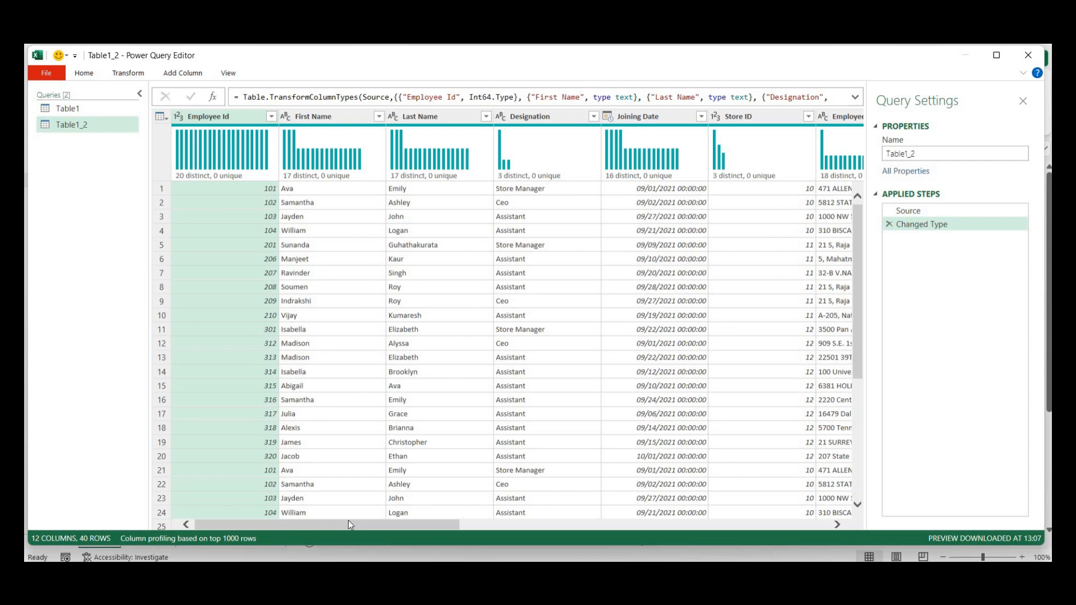
pyautogui.moveTo(348, 520); pyautogui.dragTo(829, 555)
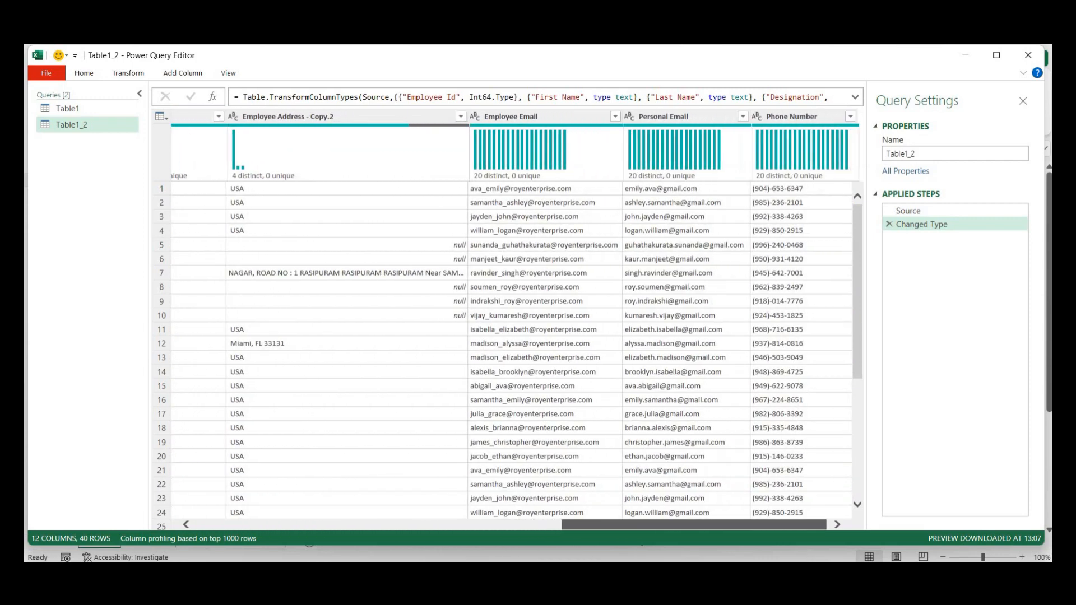
pyautogui.moveTo(711, 534); pyautogui.dragTo(714, 534)
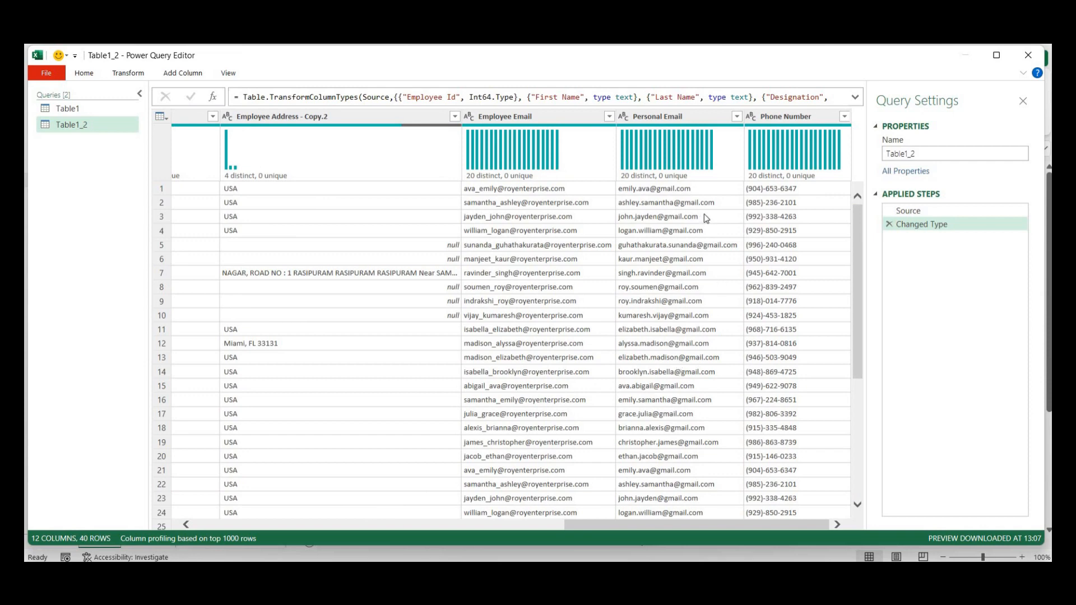
pyautogui.click(552, 117)
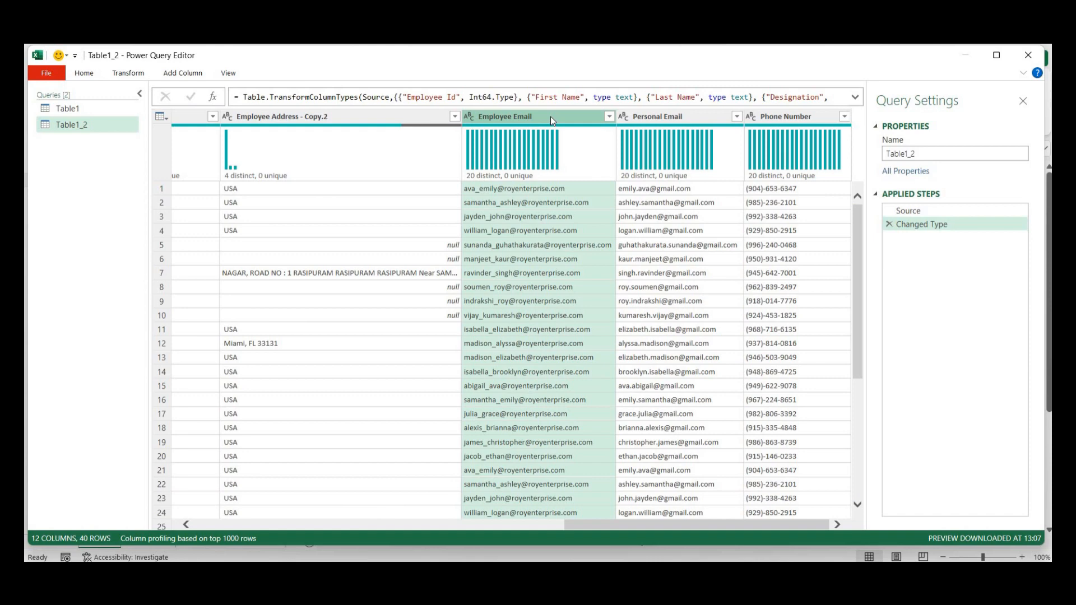
# - Split Employee Email at 18 characters, once from the right, into Employee Email.1 and Employee Email.2
pyautogui.rightClick(552, 121)
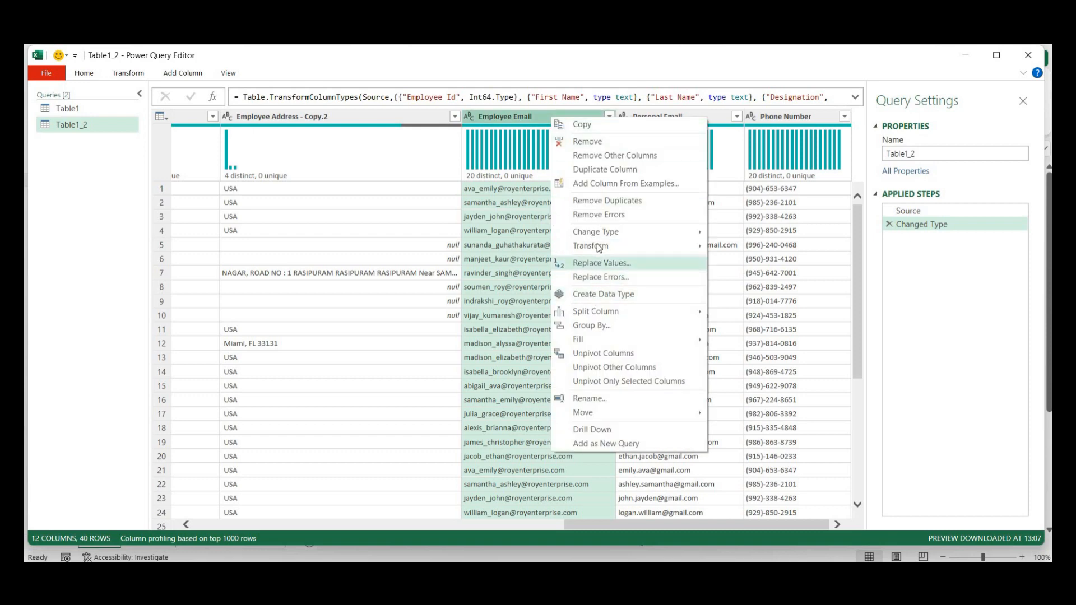
pyautogui.moveTo(598, 248)
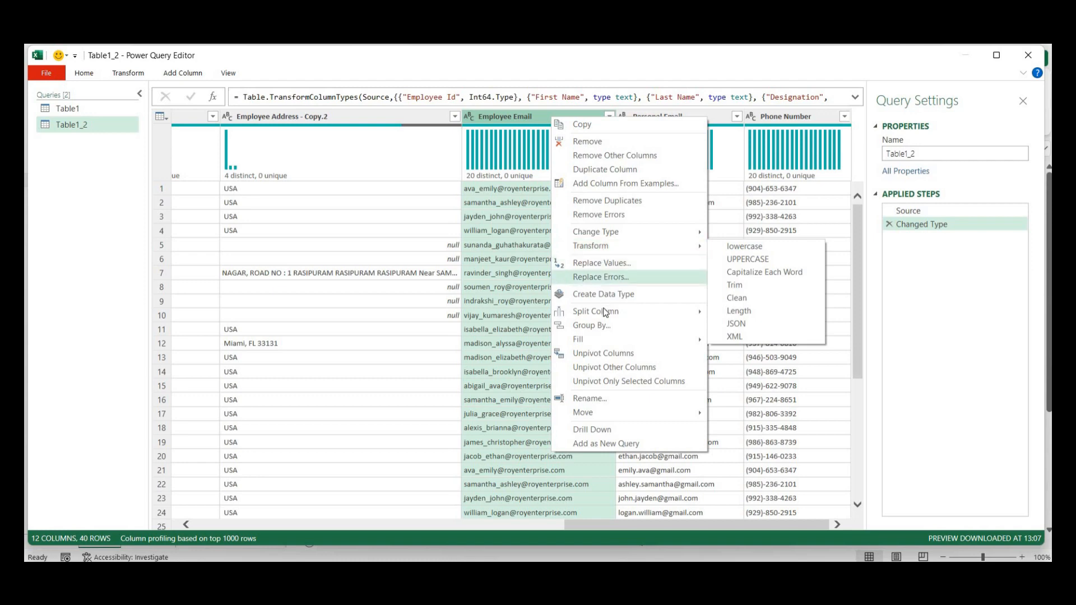
pyautogui.moveTo(606, 315)
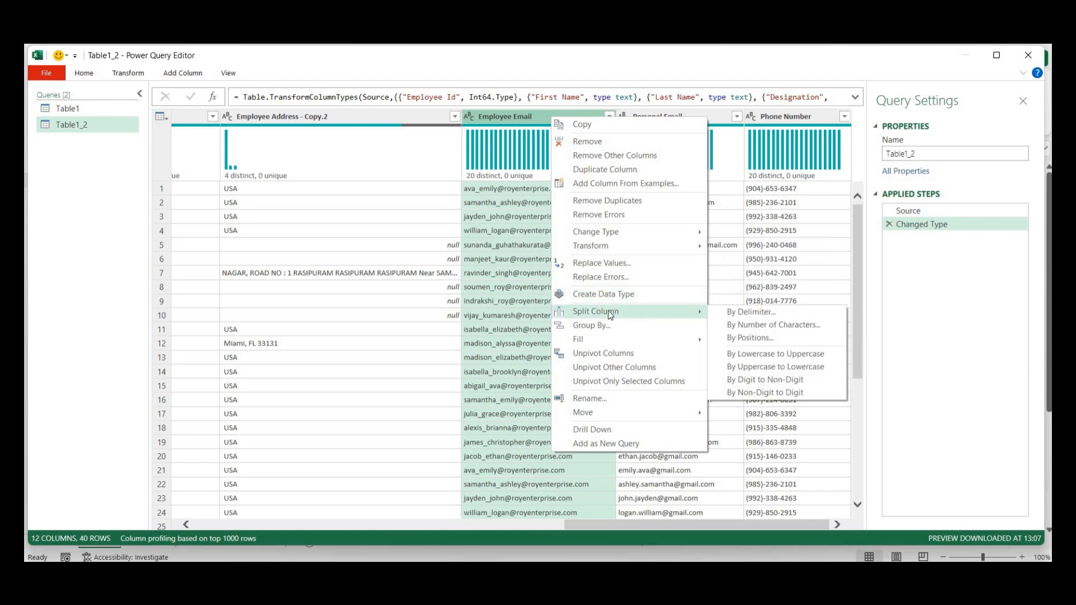
pyautogui.click(766, 325)
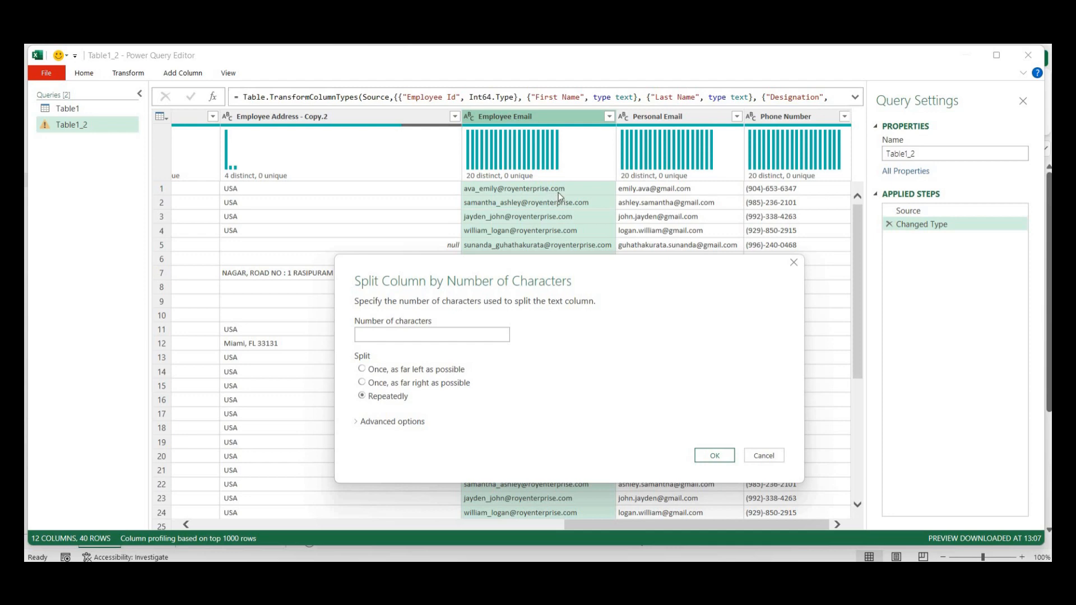
pyautogui.click(448, 334)
pyautogui.write('18')
pyautogui.click(362, 383)
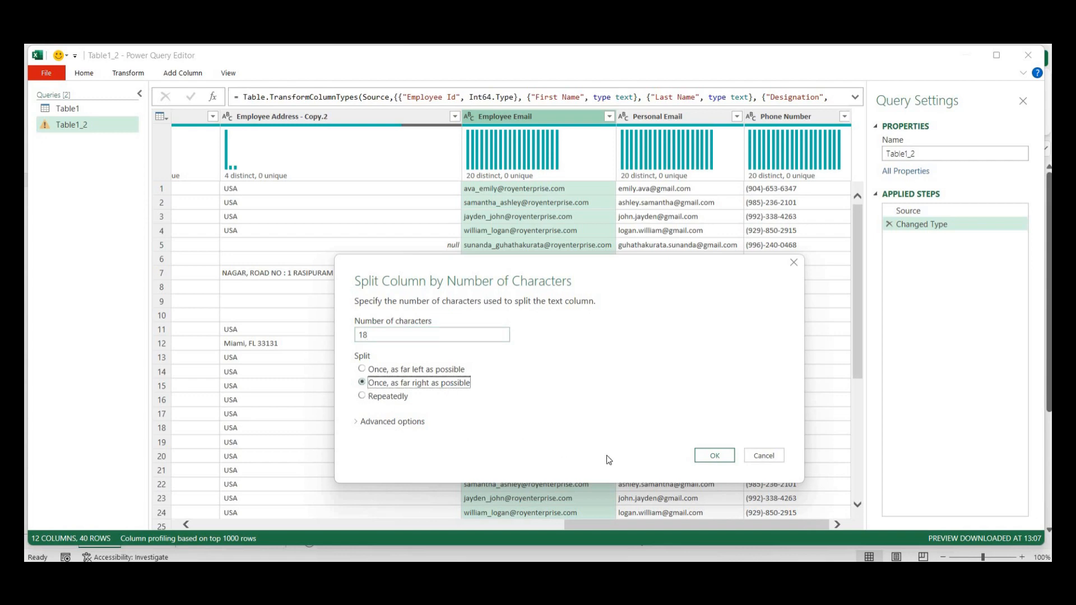
pyautogui.click(717, 455)
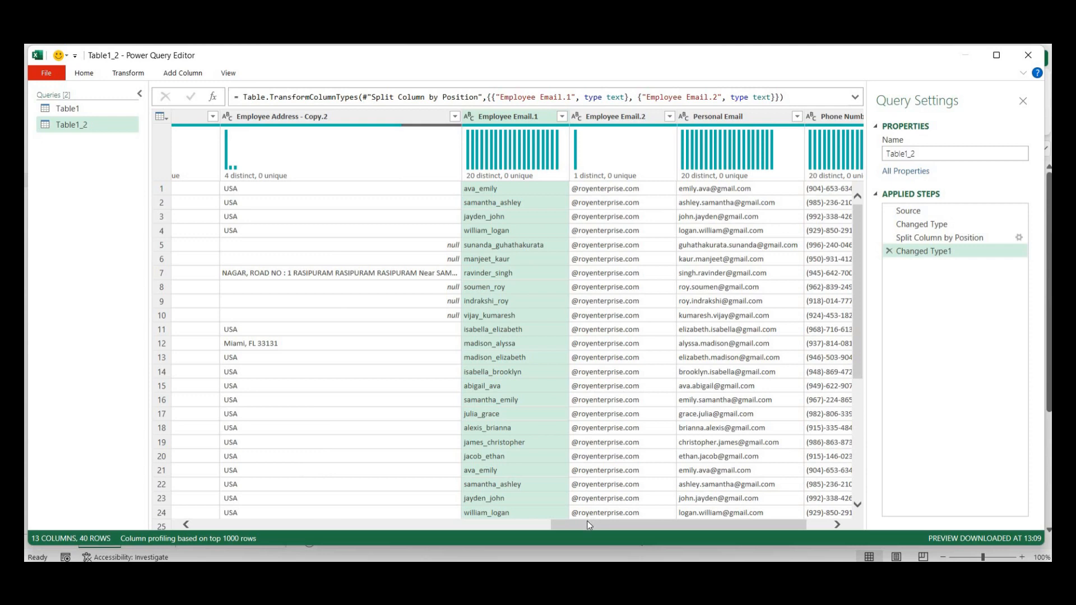
pyautogui.moveTo(589, 526); pyautogui.dragTo(612, 525)
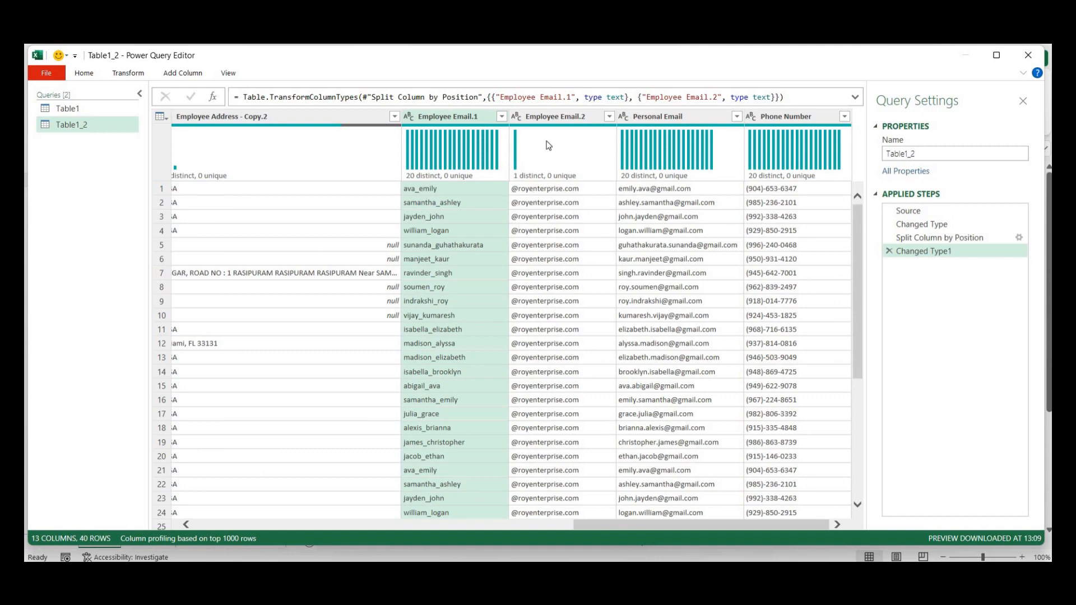
# - Remove the Employee Email.2 column and duplicate Employee Id as Employee Id - Copy
pyautogui.click(550, 116)
pyautogui.rightClick(550, 116)
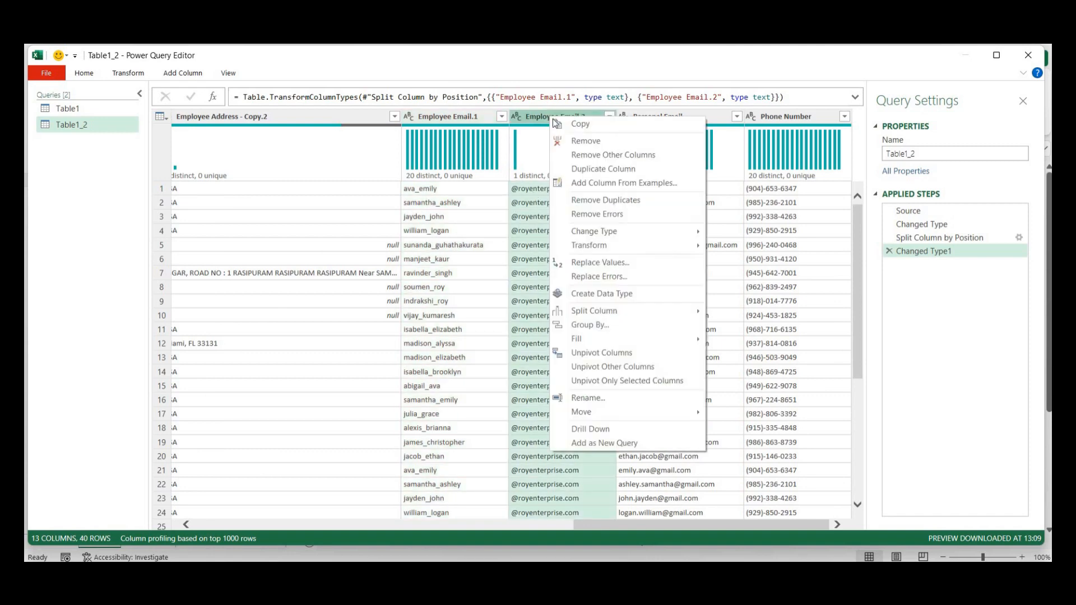
pyautogui.click(576, 145)
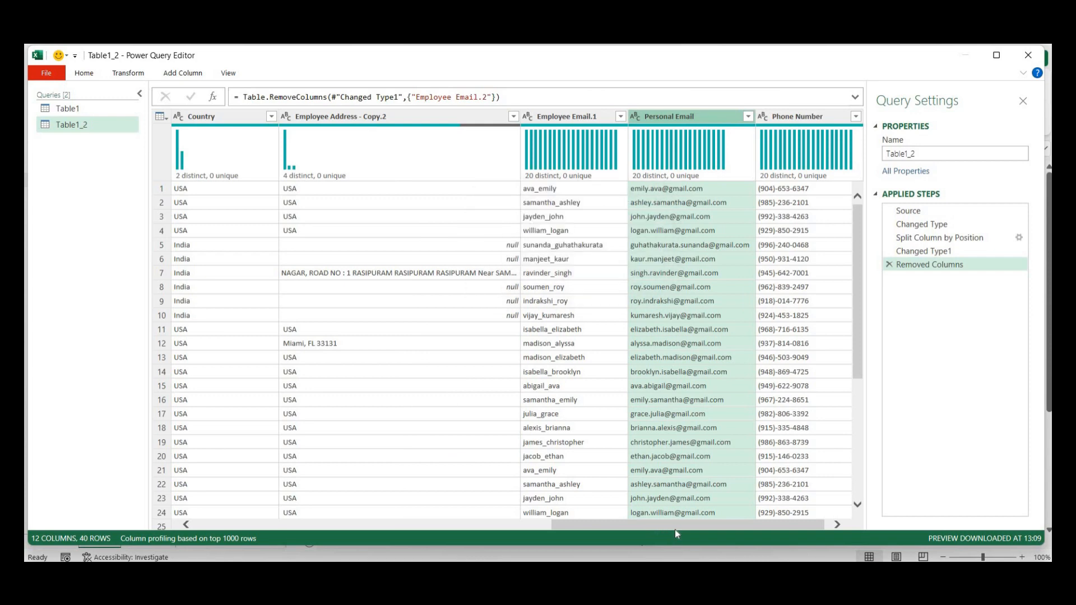
pyautogui.moveTo(677, 528); pyautogui.dragTo(330, 525)
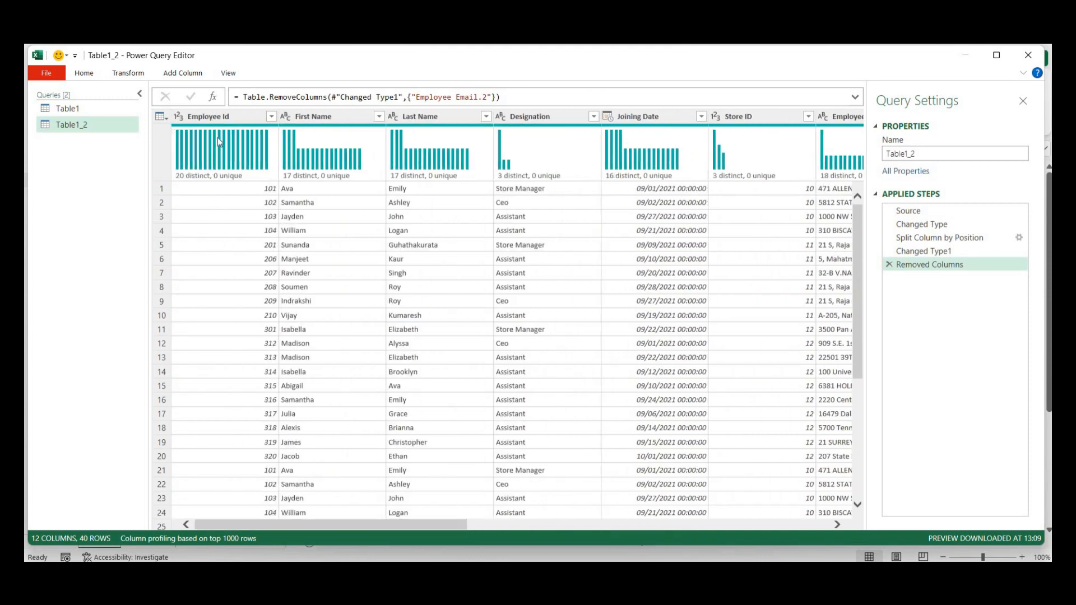
pyautogui.rightClick(217, 116)
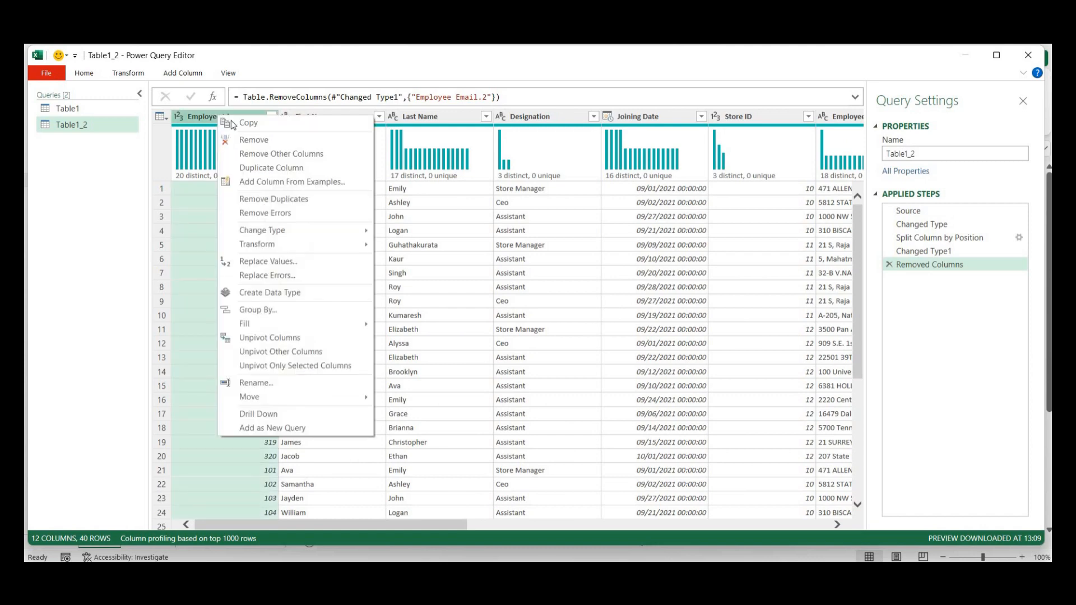
pyautogui.click(265, 173)
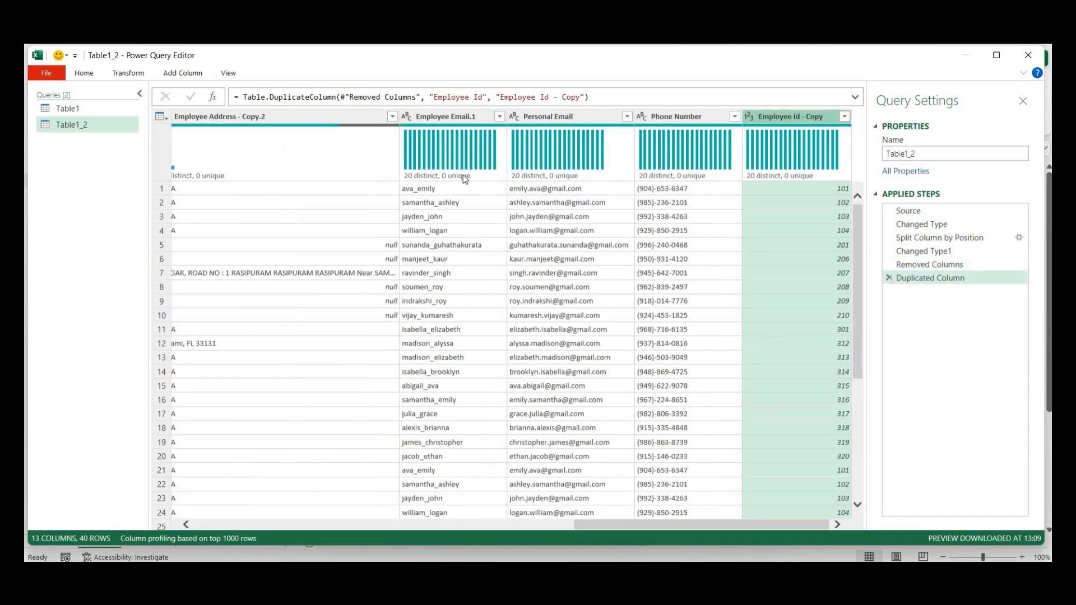
# - Move Employee Email.1 past Phone Number so it sits beside Employee Id - Copy
pyautogui.moveTo(489, 125); pyautogui.dragTo(697, 149)
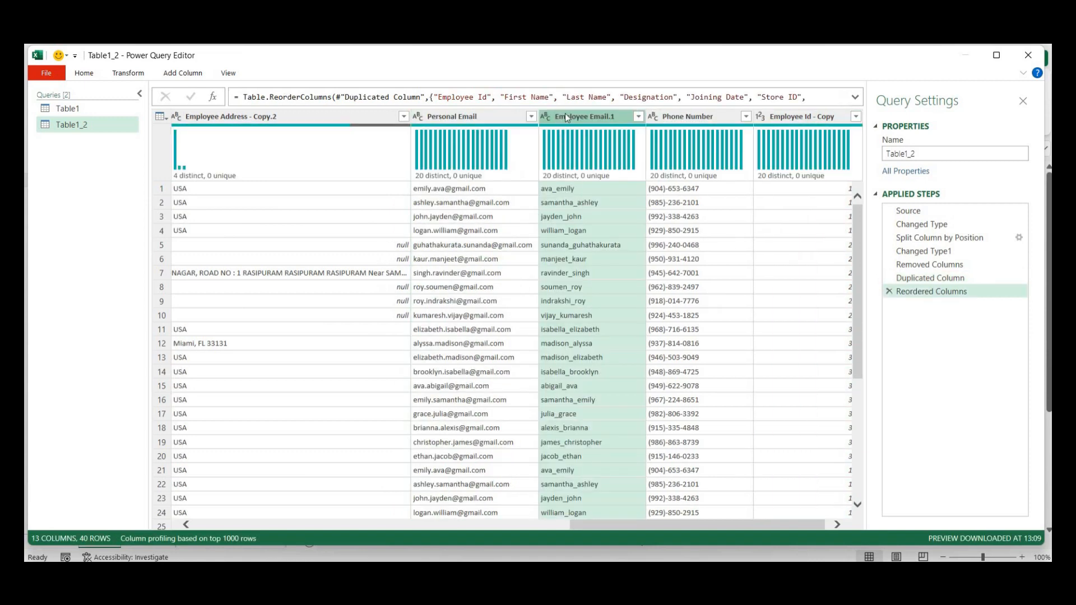
pyautogui.moveTo(565, 114); pyautogui.dragTo(698, 114)
pyautogui.moveTo(594, 115); pyautogui.dragTo(781, 116)
pyautogui.moveTo(674, 526); pyautogui.dragTo(749, 535)
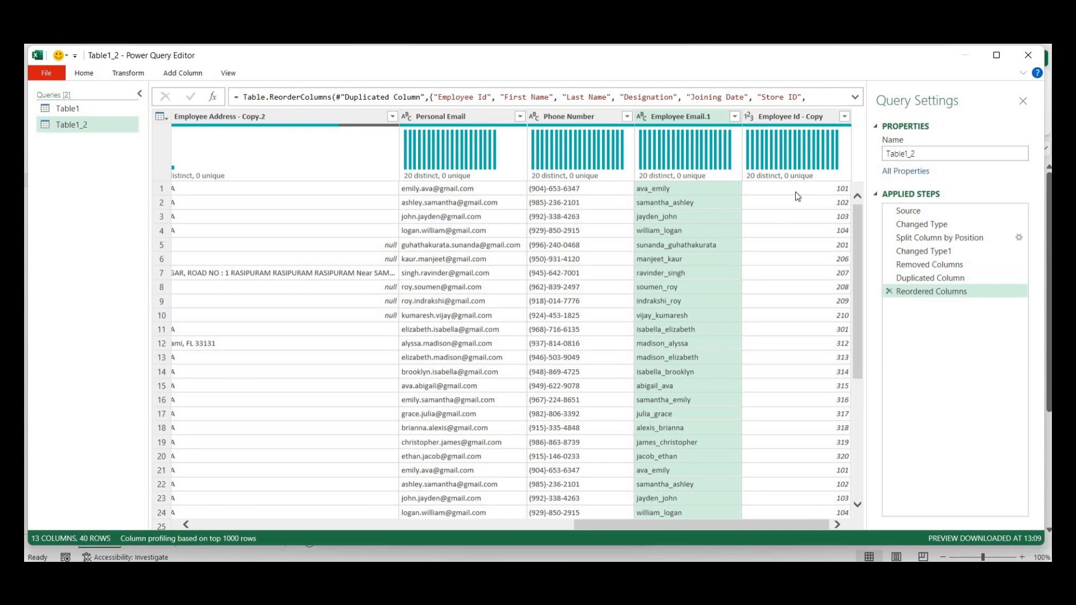
pyautogui.click(700, 119)
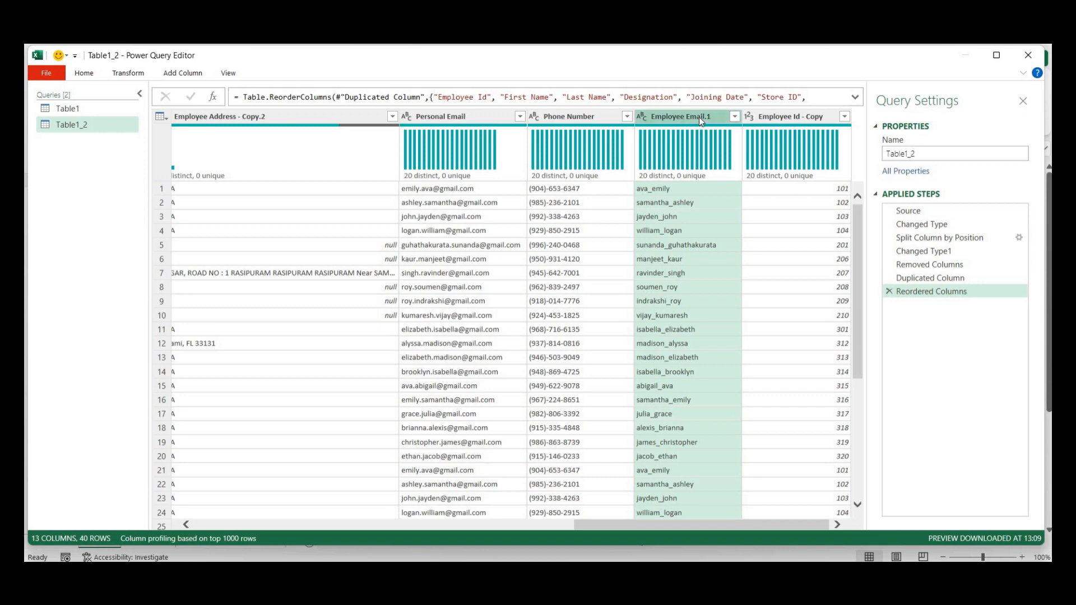
pyautogui.keyDown('ctrl'); pyautogui.click(787, 119); pyautogui.keyUp('ctrl')
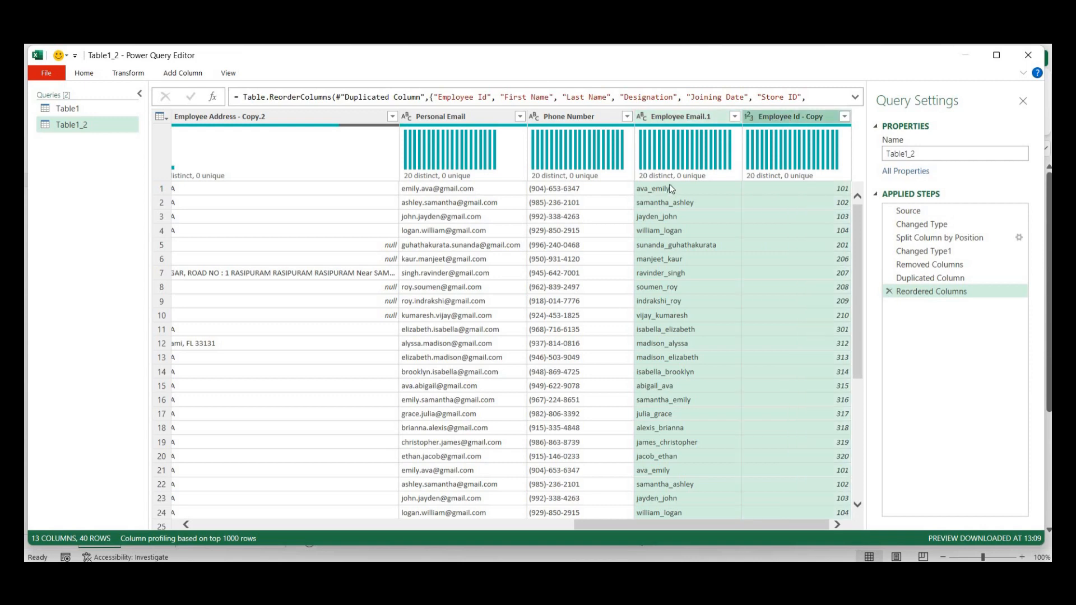
pyautogui.click(797, 117)
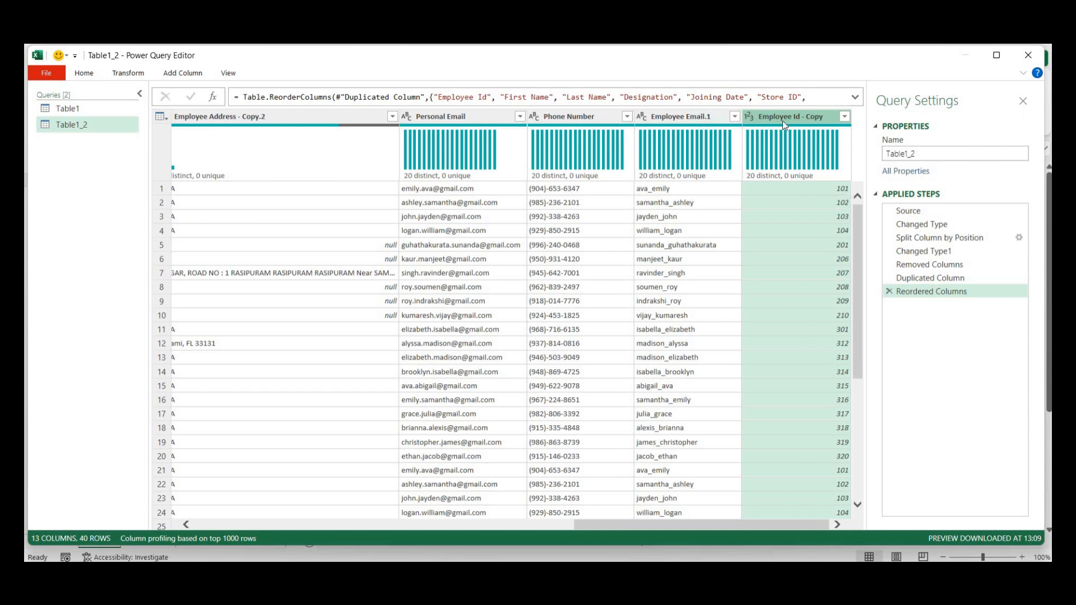
# - Merge Employee Id - Copy and Employee Email.1 with a custom '_' separator into a UserID_1 column
pyautogui.keyDown('ctrl'); pyautogui.click(695, 120); pyautogui.keyUp('ctrl')
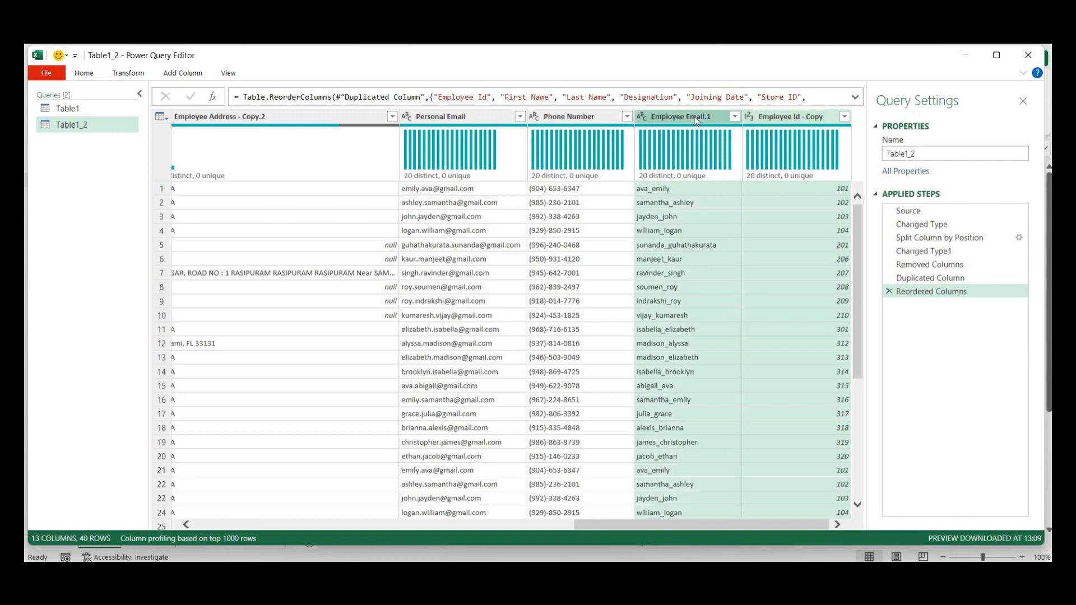
pyautogui.click(129, 77)
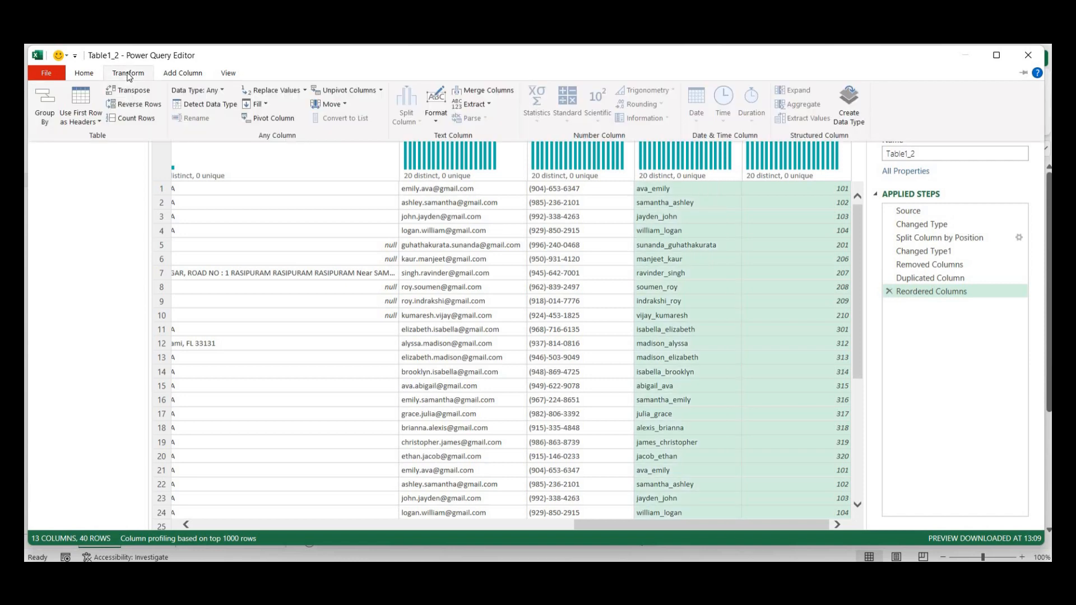
pyautogui.click(488, 92)
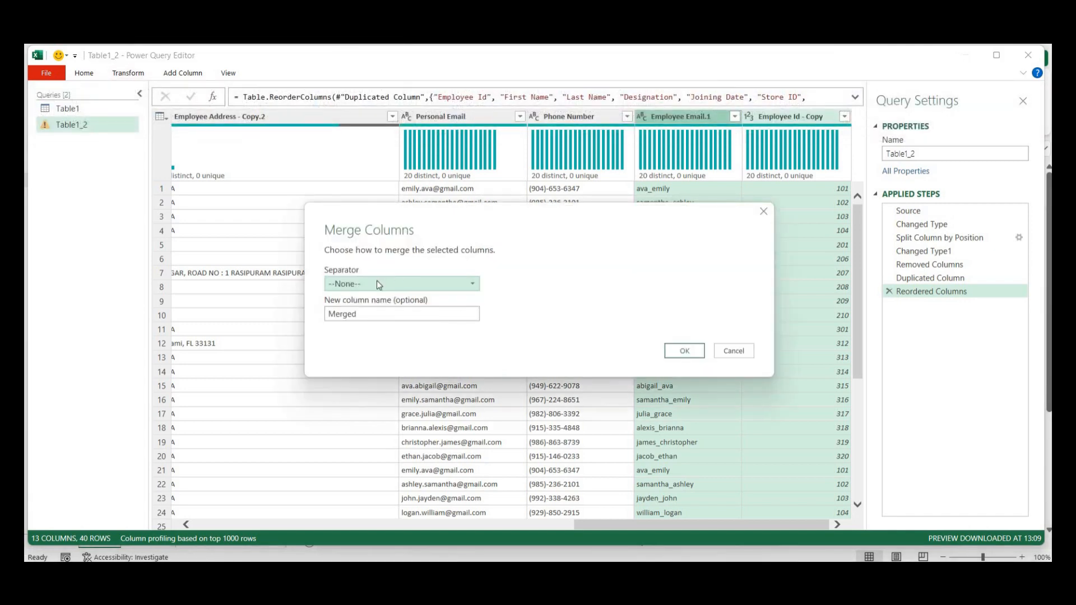
pyautogui.click(377, 283)
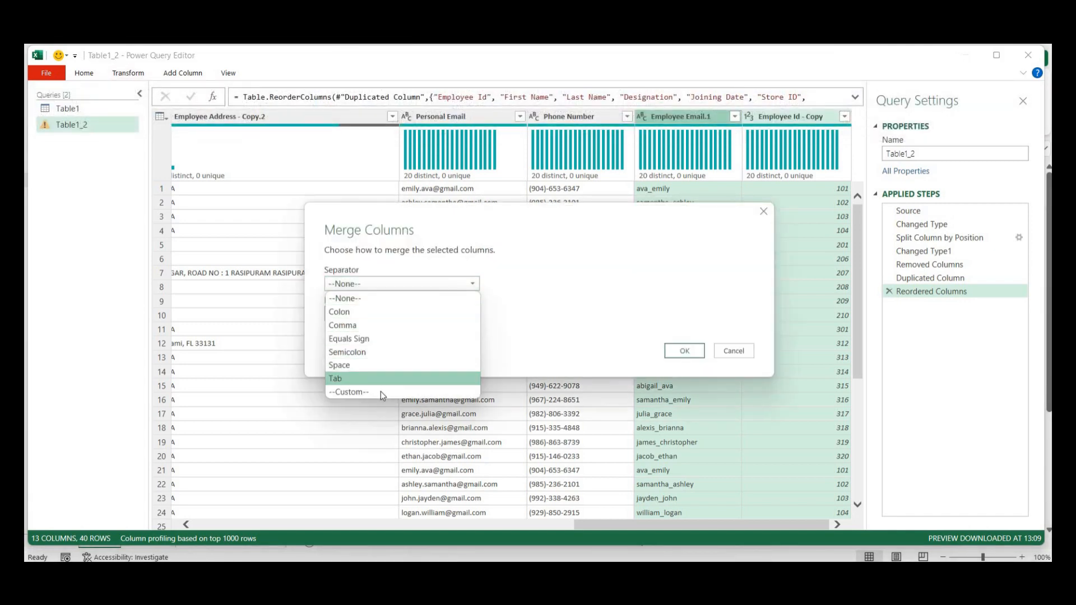
pyautogui.click(381, 393)
pyautogui.click(370, 302)
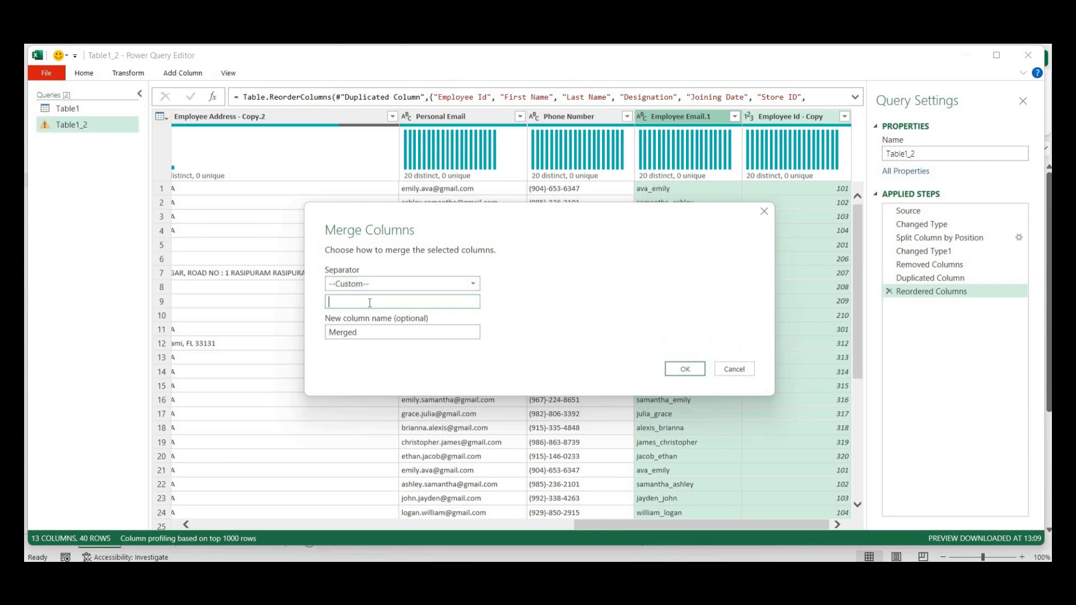
pyautogui.write('_')
pyautogui.press('Tab')
pyautogui.write('UserID')
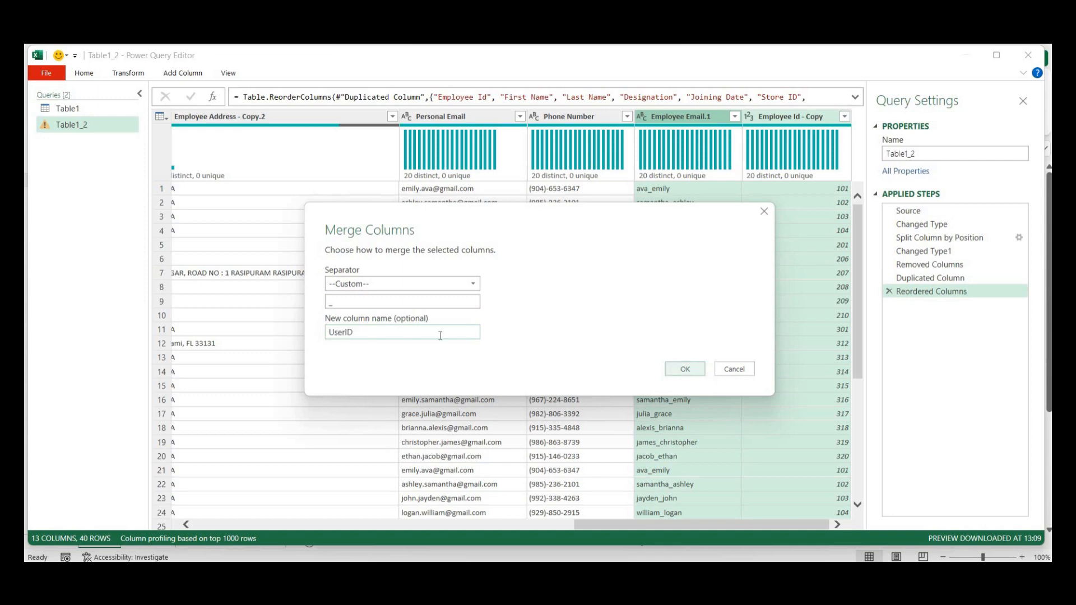
pyautogui.write('_1')
pyautogui.click(687, 369)
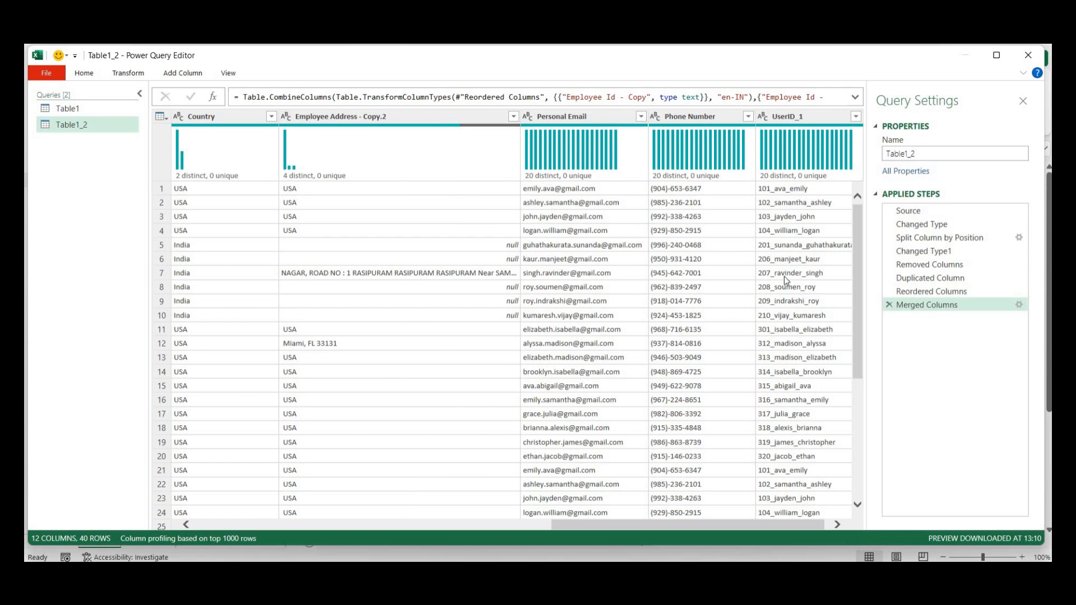
pyautogui.moveTo(815, 525); pyautogui.dragTo(825, 525)
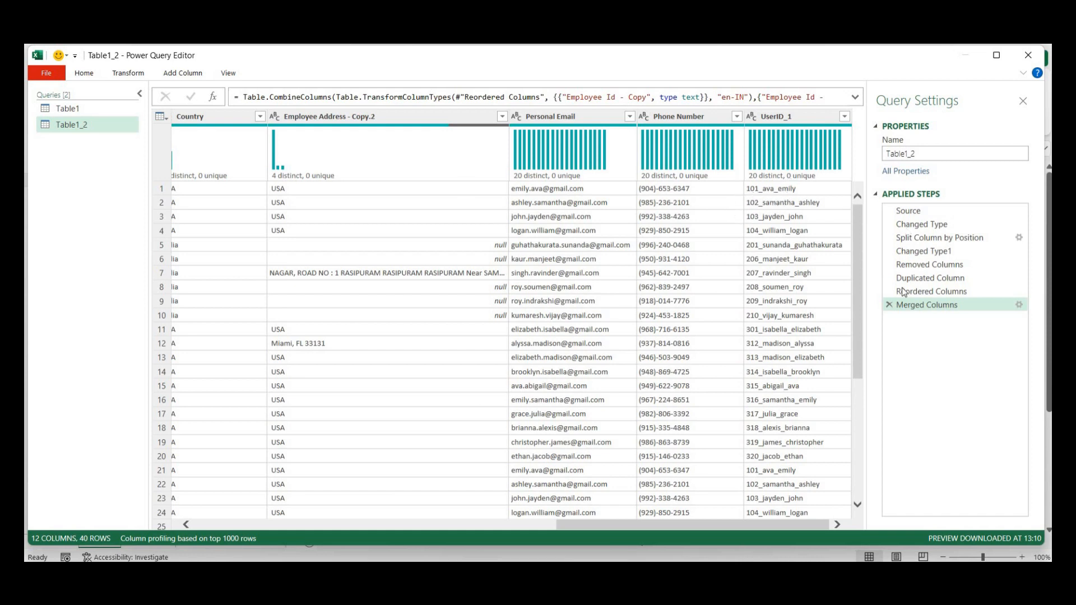
# - Delete the Merged Columns step and select Employee Email.1 and Employee Id - Copy
pyautogui.click(889, 305)
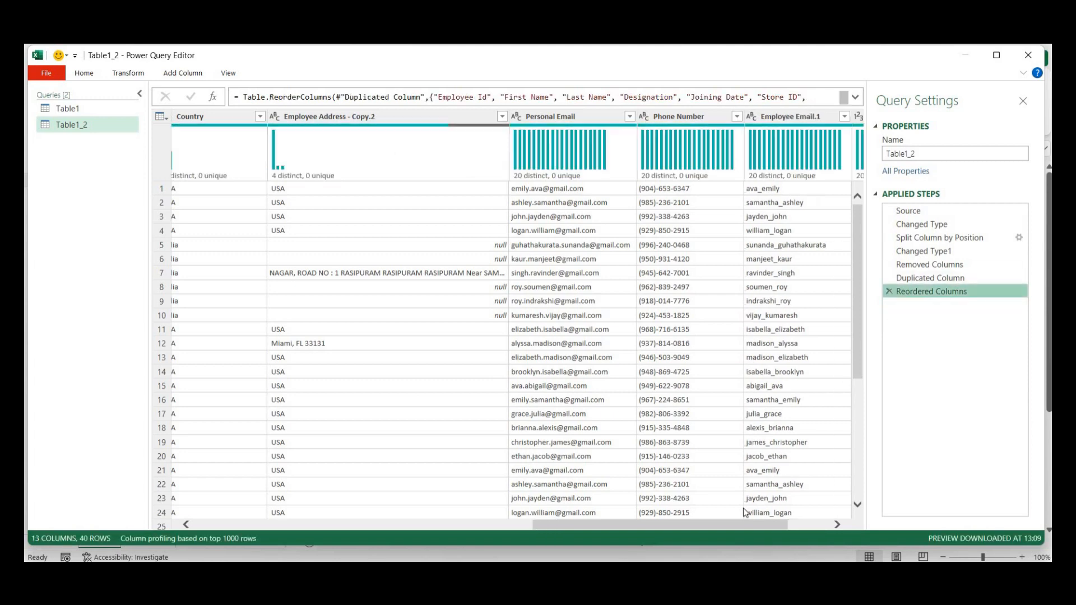
pyautogui.moveTo(745, 527); pyautogui.dragTo(904, 314)
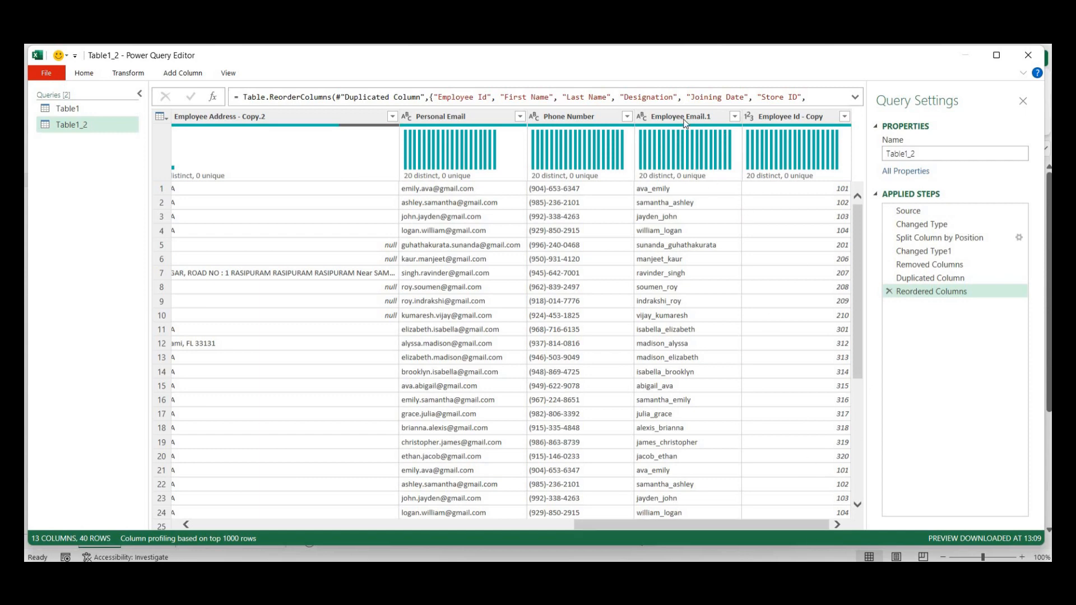
pyautogui.click(688, 119)
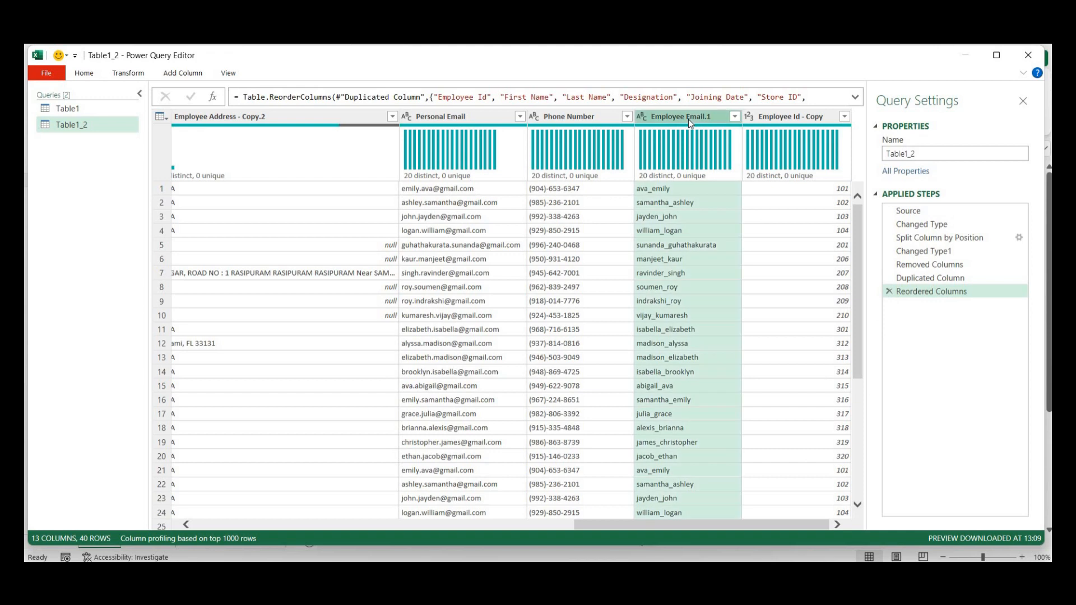
pyautogui.keyDown('ctrl'); pyautogui.click(784, 118); pyautogui.keyUp('ctrl')
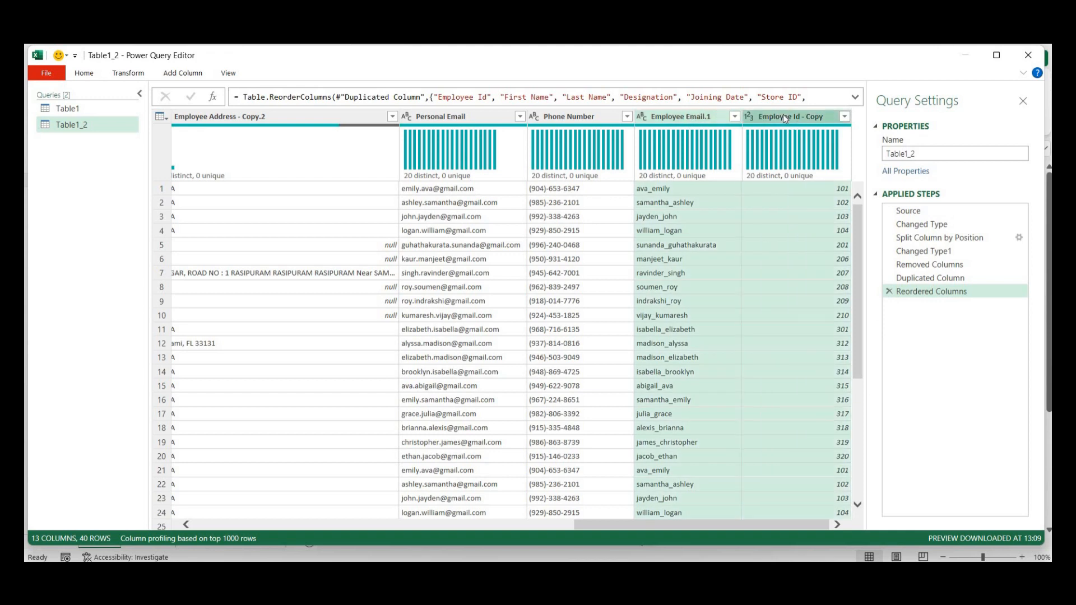
# - Merge them with a custom '_' separator into a User ID column, giving values like ava_emily_101
pyautogui.click(127, 74)
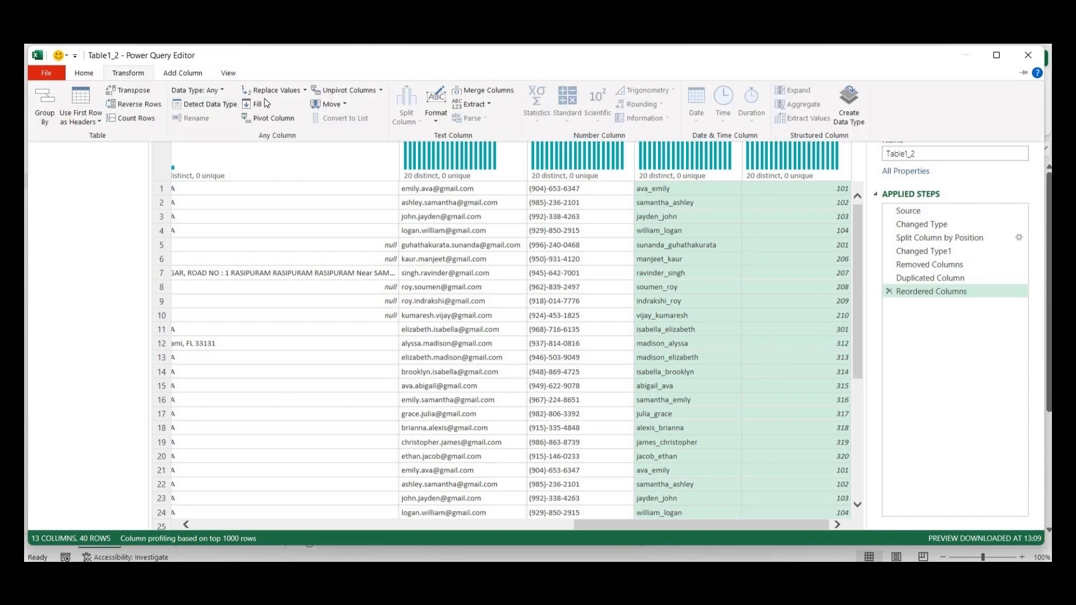
pyautogui.click(485, 90)
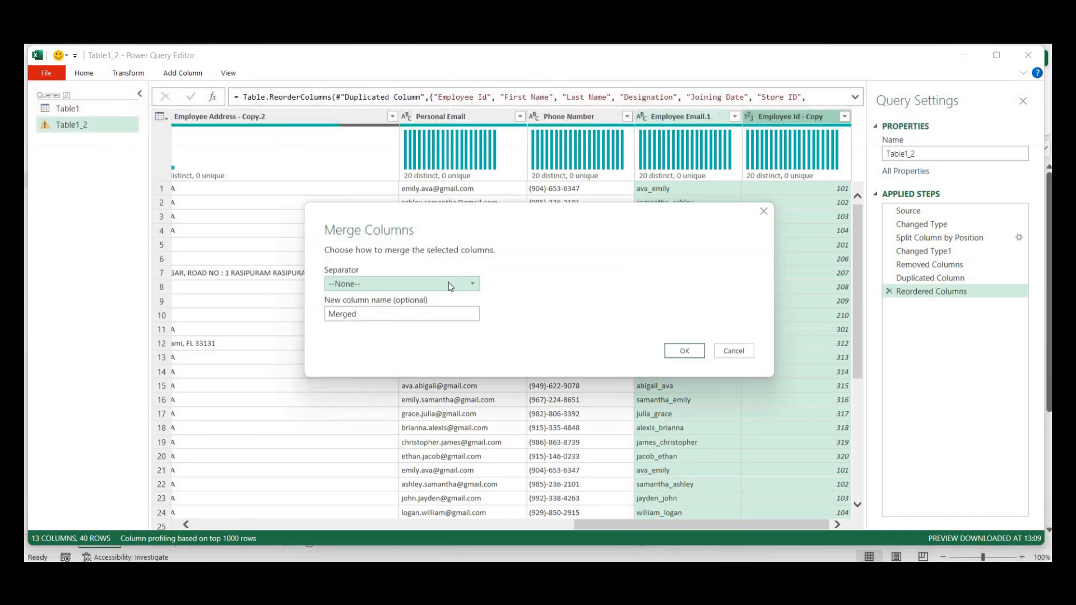
pyautogui.click(449, 284)
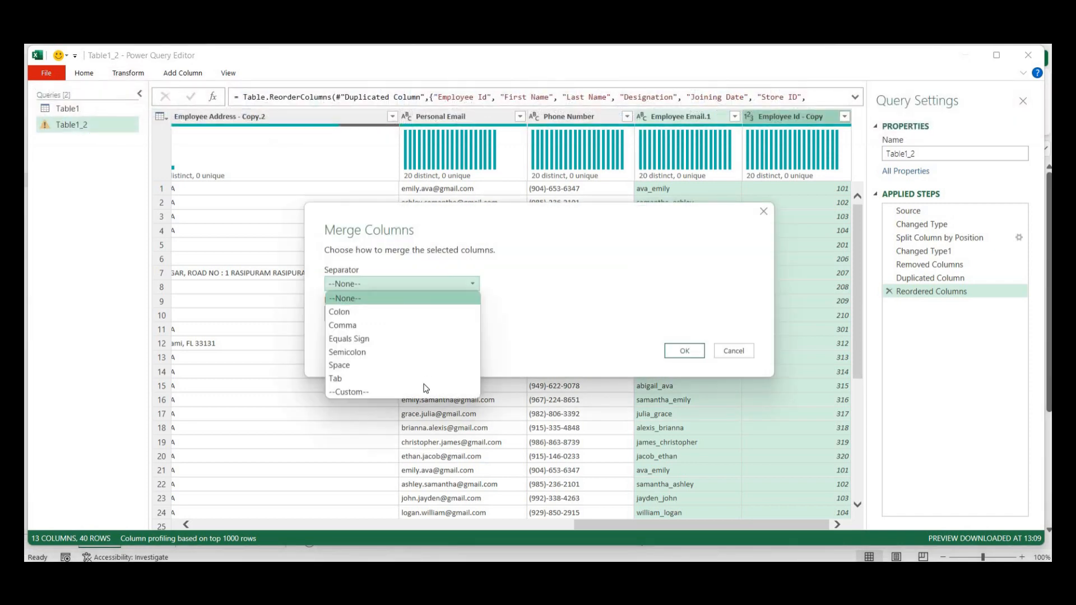
pyautogui.click(422, 390)
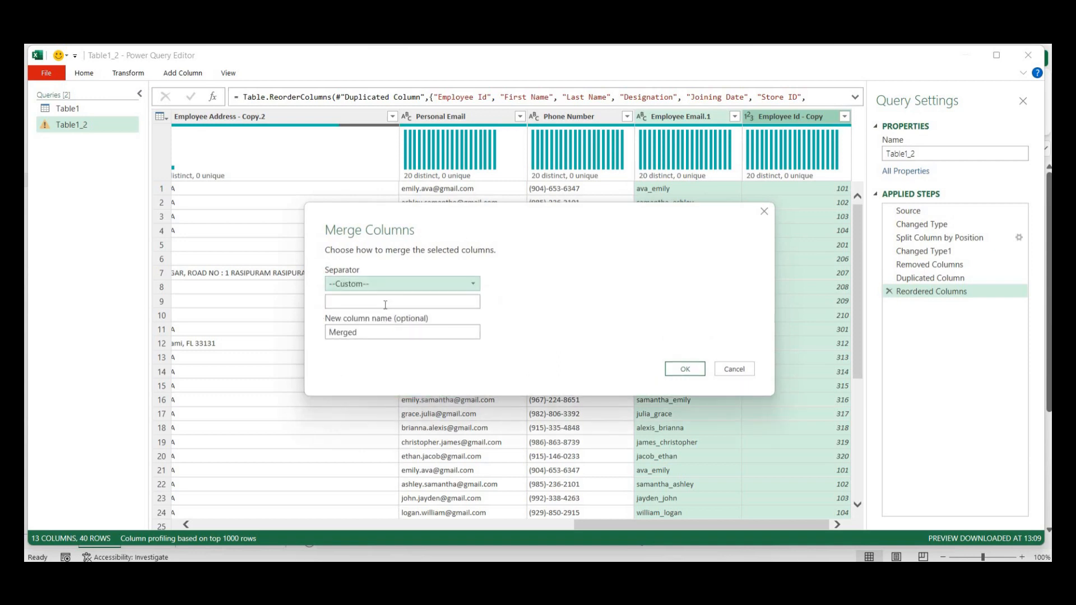
pyautogui.write('_')
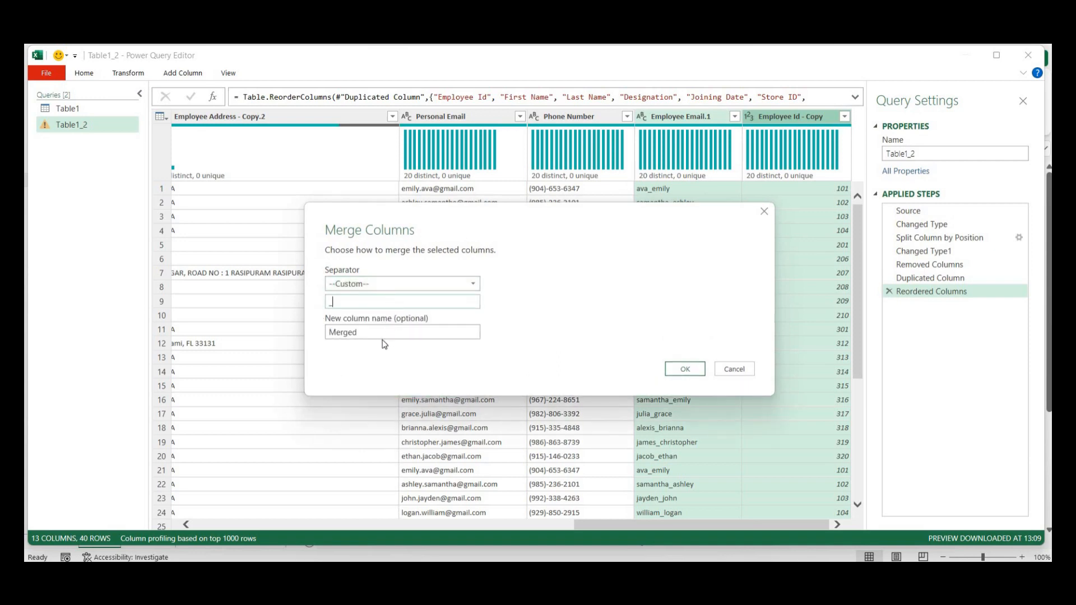
pyautogui.press('Tab')
pyautogui.write('User ID')
pyautogui.click(679, 369)
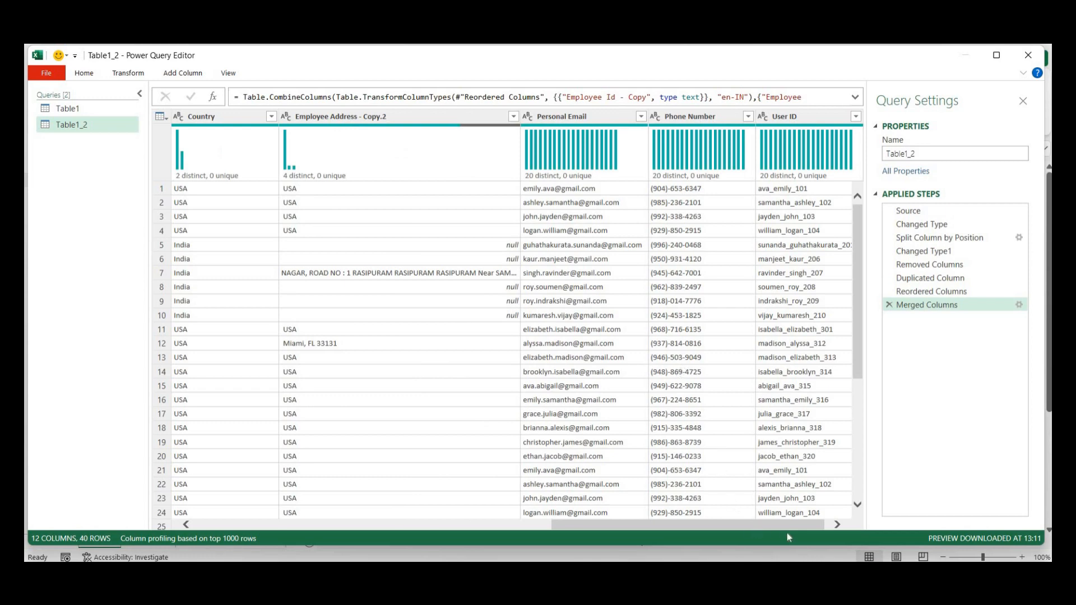
pyautogui.moveTo(788, 527); pyautogui.dragTo(792, 507)
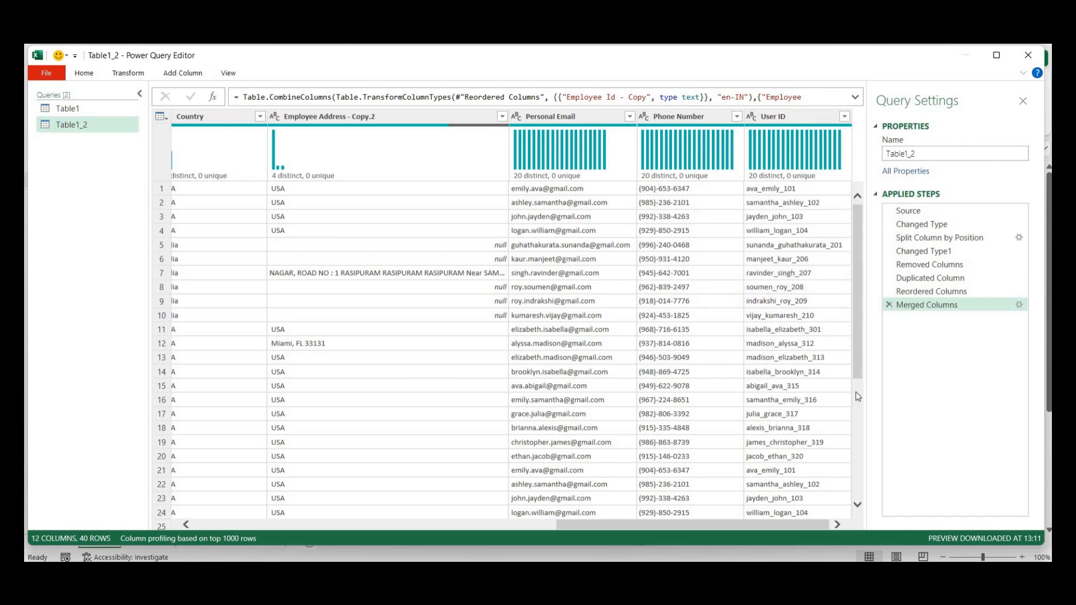
pyautogui.moveTo(856, 392); pyautogui.dragTo(863, 316)
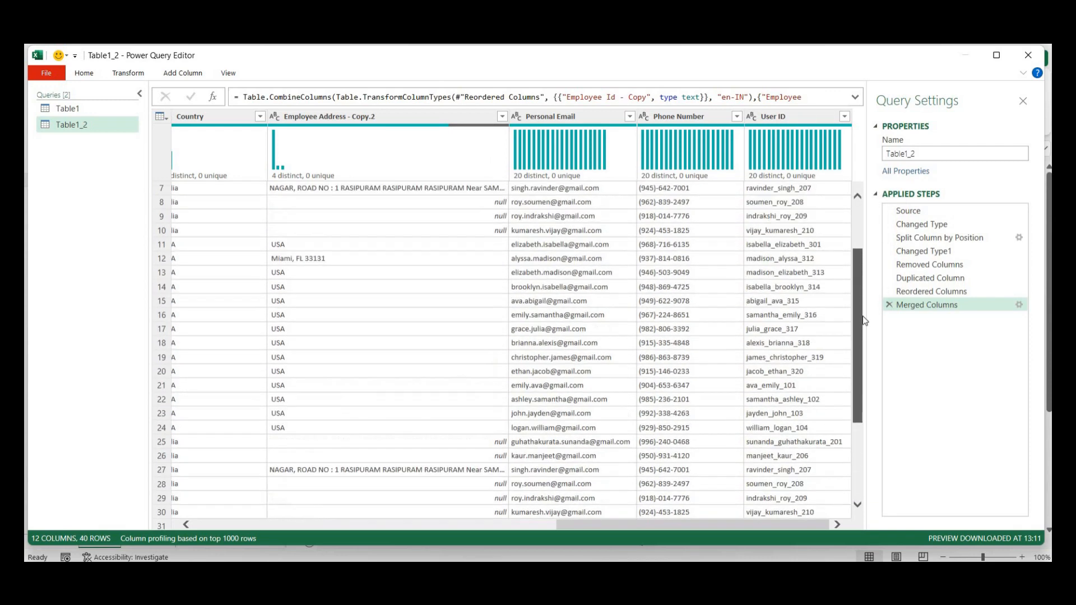
pyautogui.scroll(2, 865, 320)
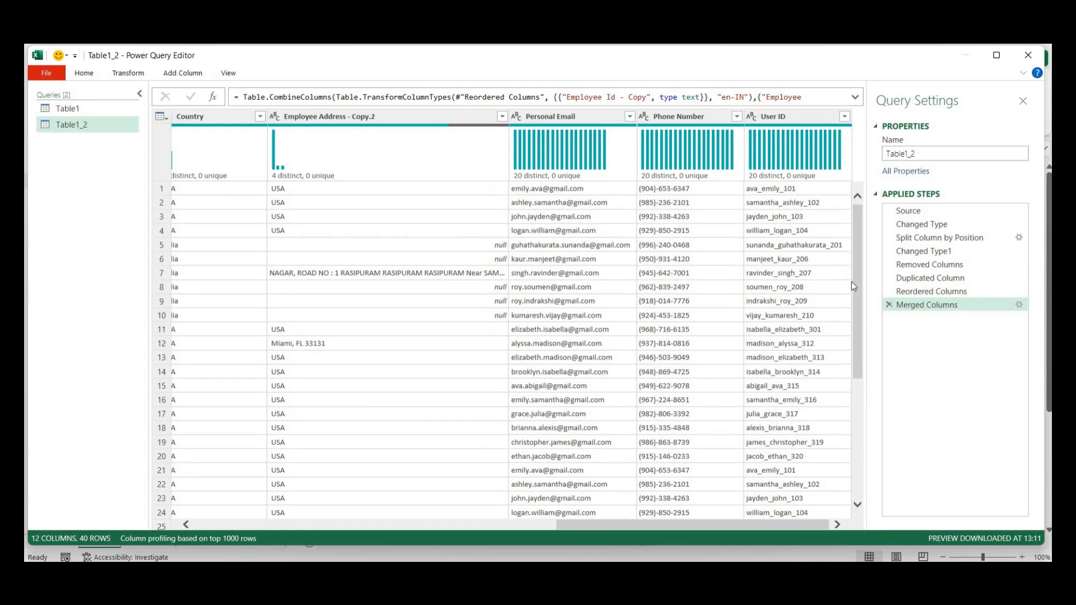
pyautogui.moveTo(854, 326); pyautogui.dragTo(855, 425)
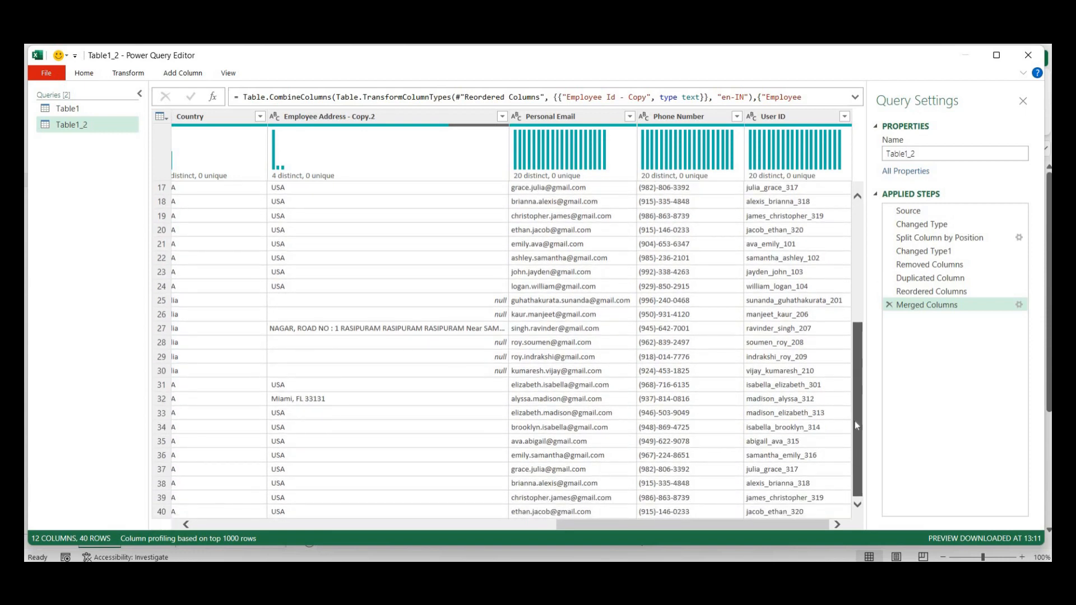
pyautogui.moveTo(855, 421); pyautogui.dragTo(849, 282)
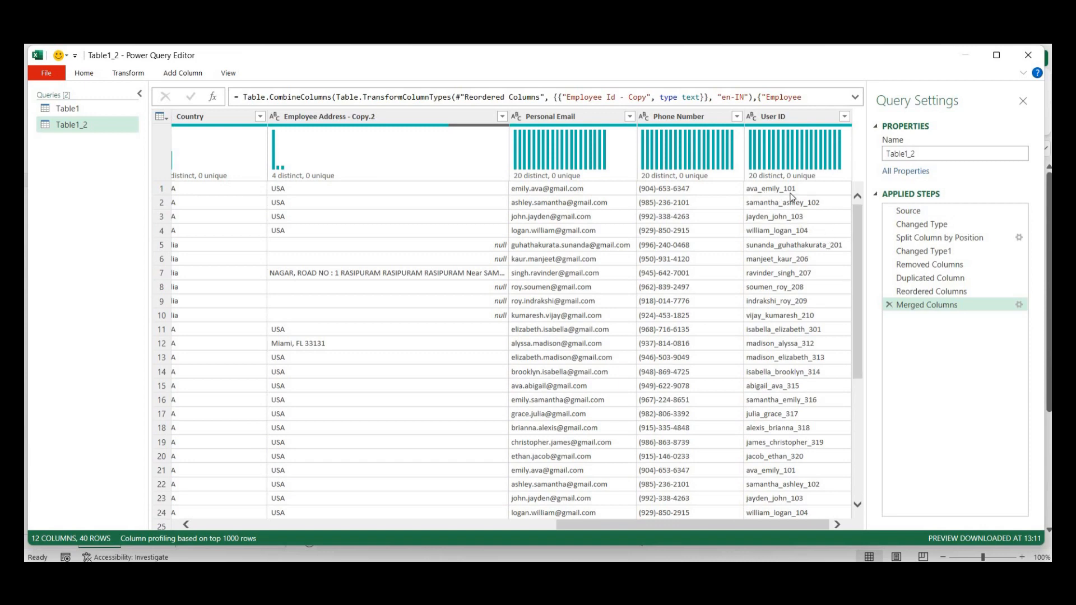
pyautogui.moveTo(855, 241); pyautogui.dragTo(855, 277)
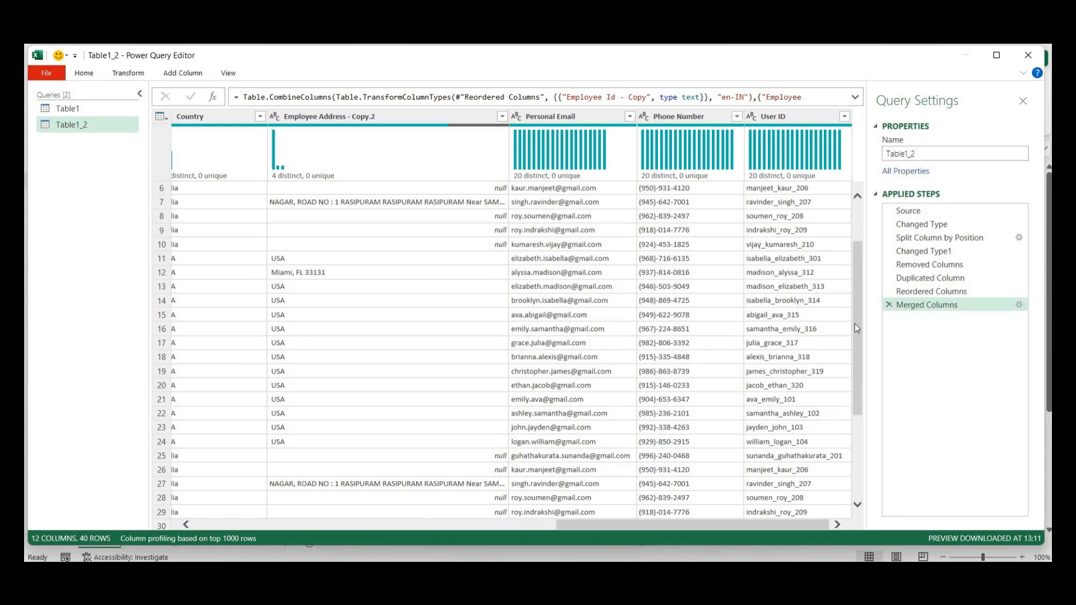
pyautogui.scroll(2, 812, 252)
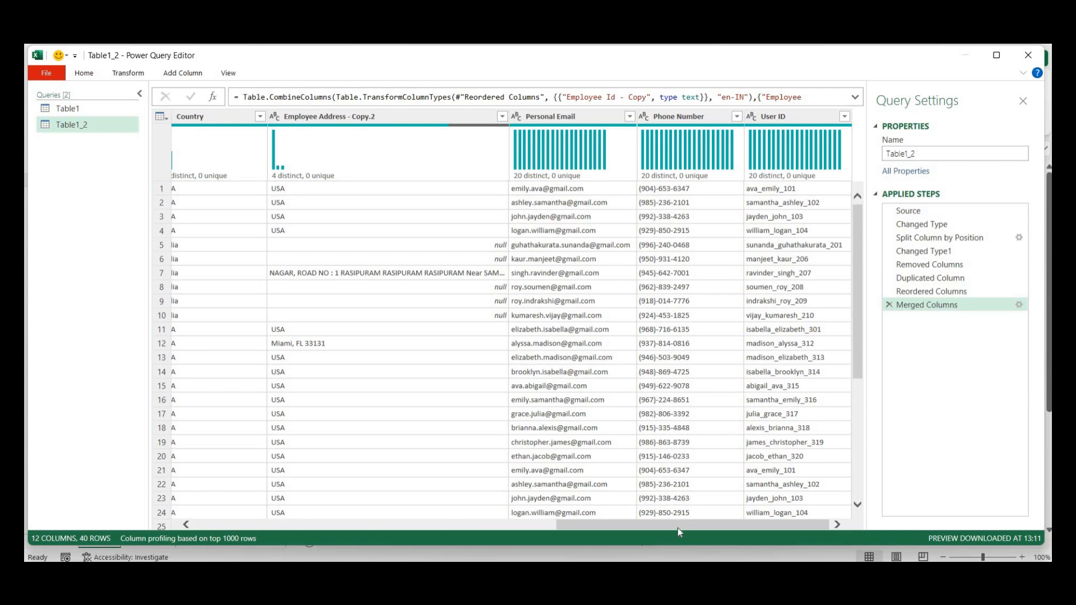
pyautogui.moveTo(677, 526); pyautogui.dragTo(292, 474)
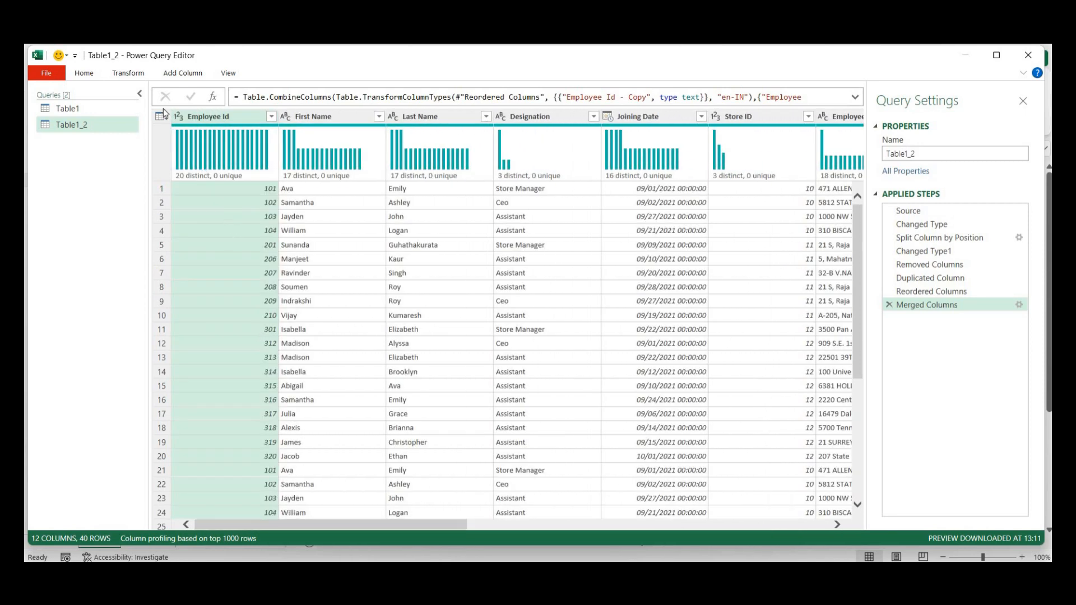
# - Remove duplicate rows based on Employee Id, leaving 20 unique rows
pyautogui.click(128, 74)
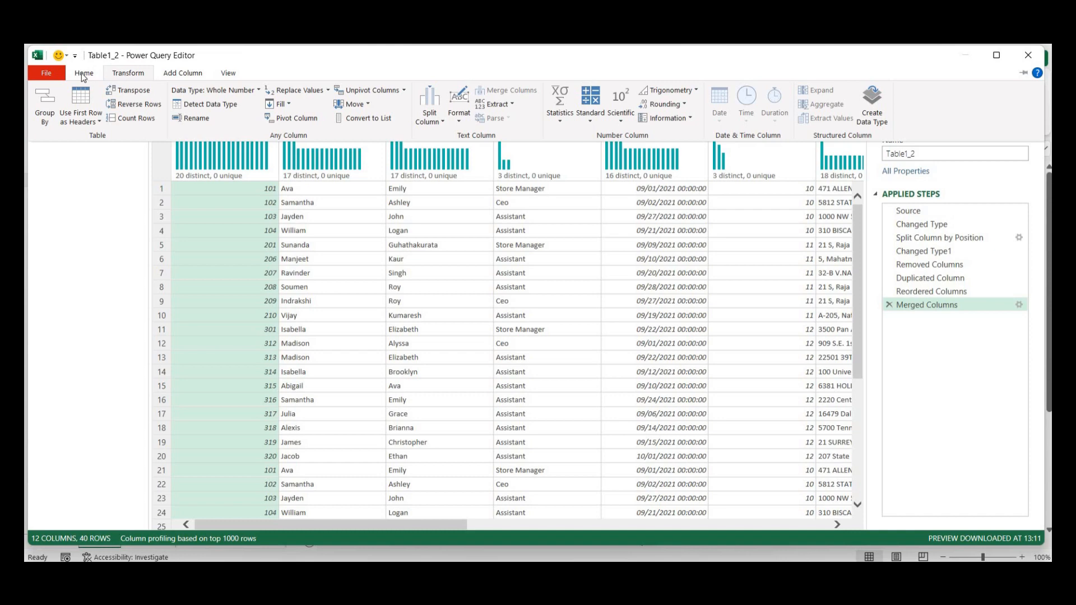
pyautogui.click(82, 74)
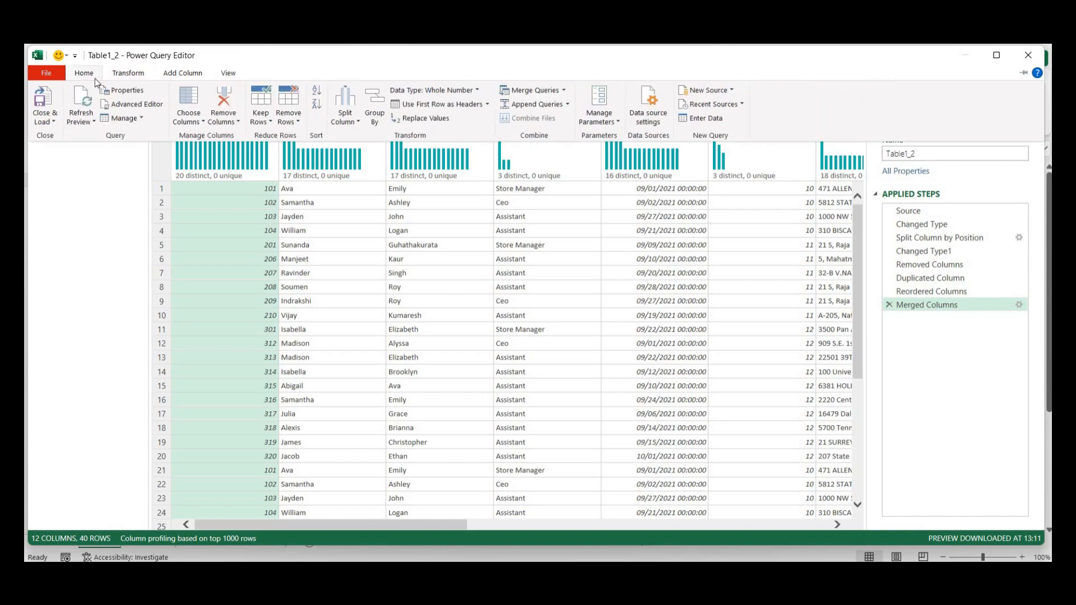
pyautogui.click(293, 124)
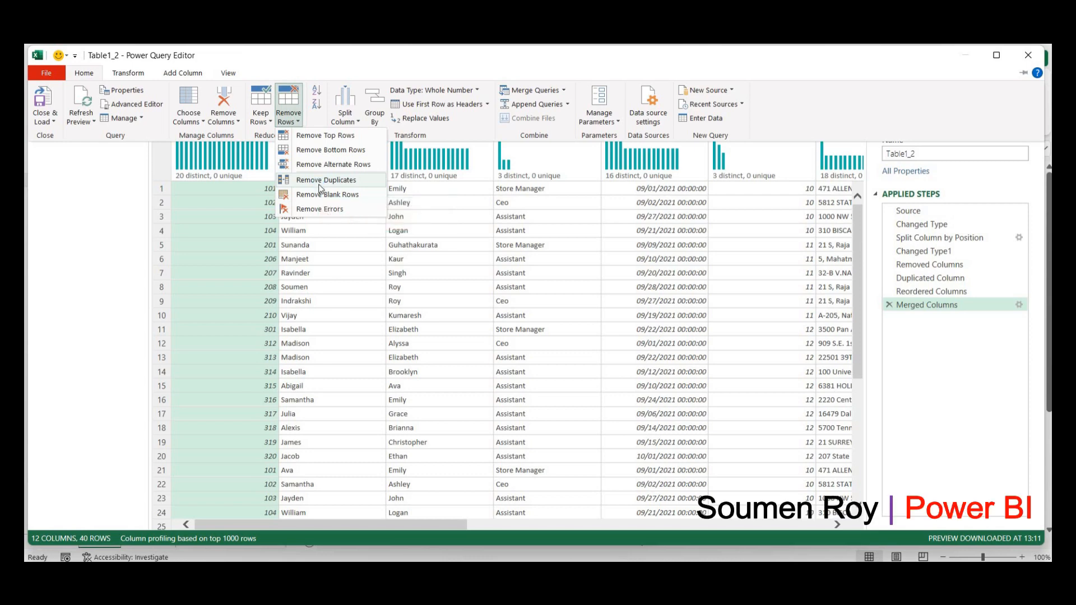
pyautogui.click(320, 185)
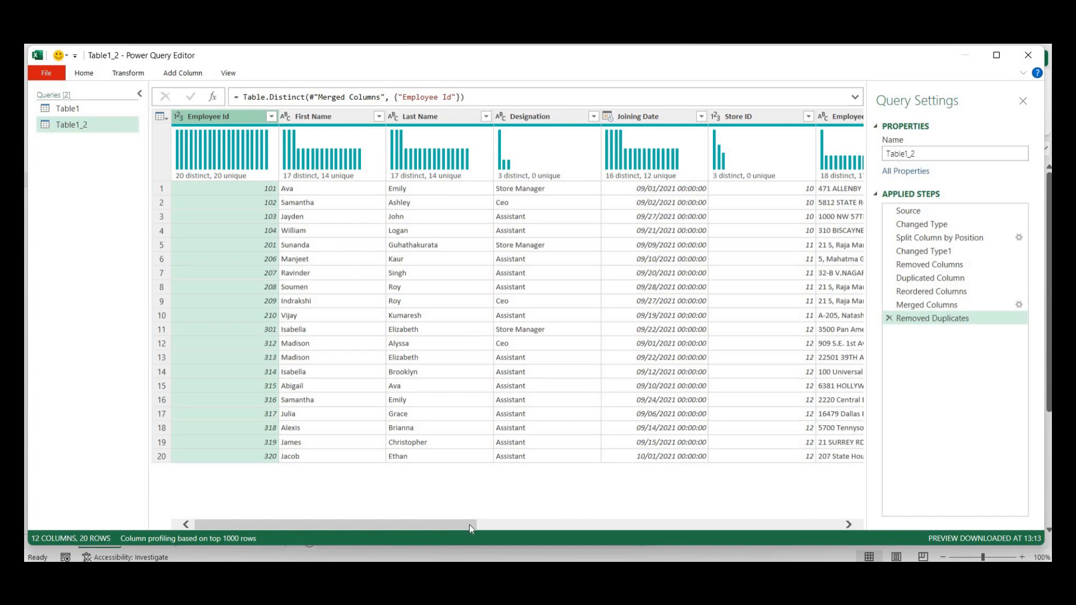
pyautogui.moveTo(469, 529); pyautogui.dragTo(832, 529)
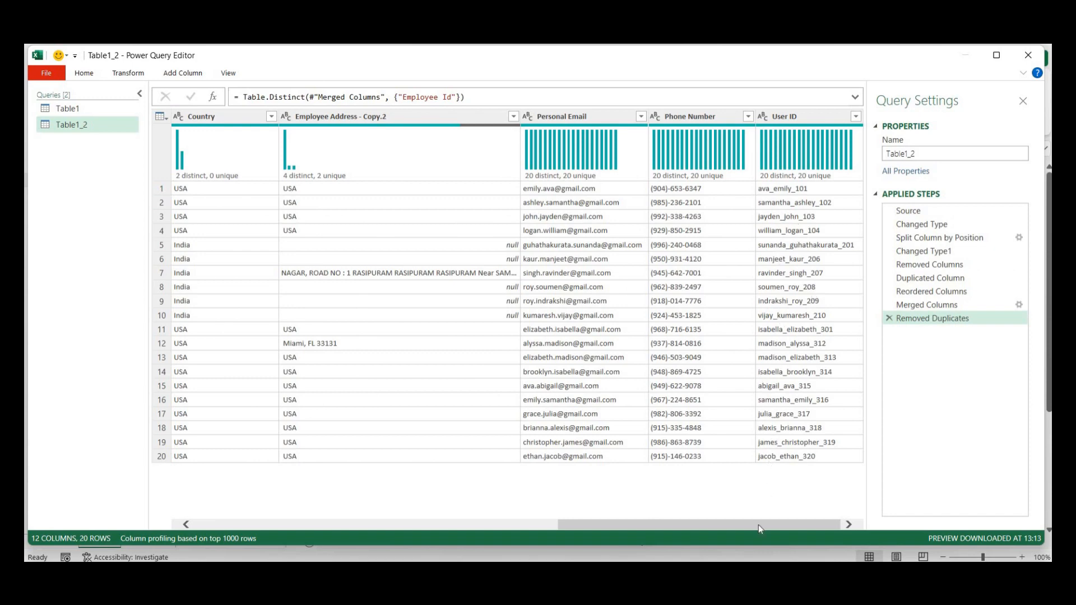
pyautogui.moveTo(759, 524); pyautogui.dragTo(299, 524)
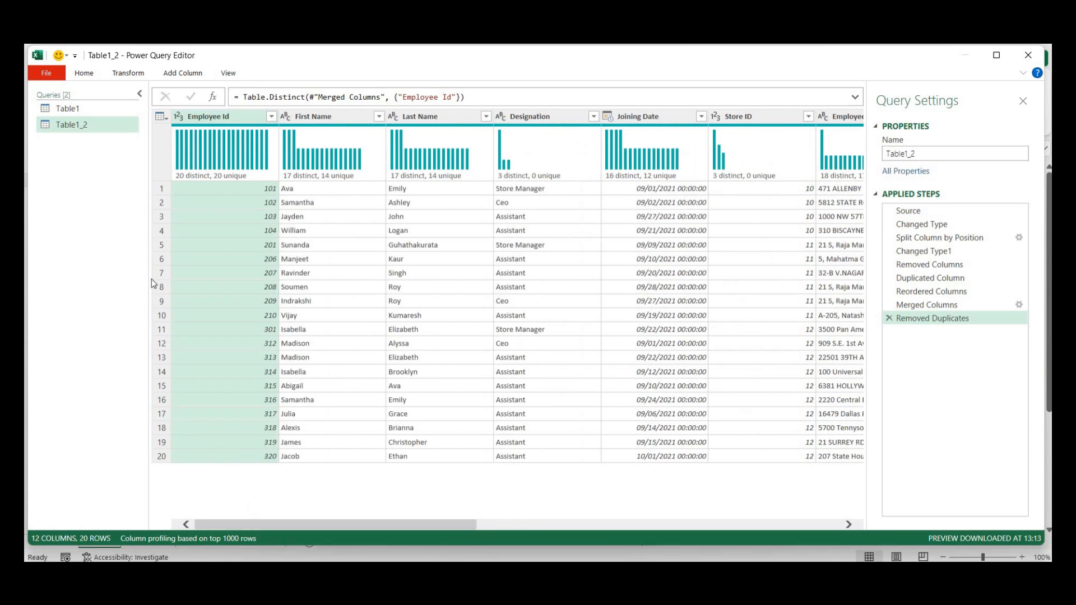
pyautogui.click(84, 75)
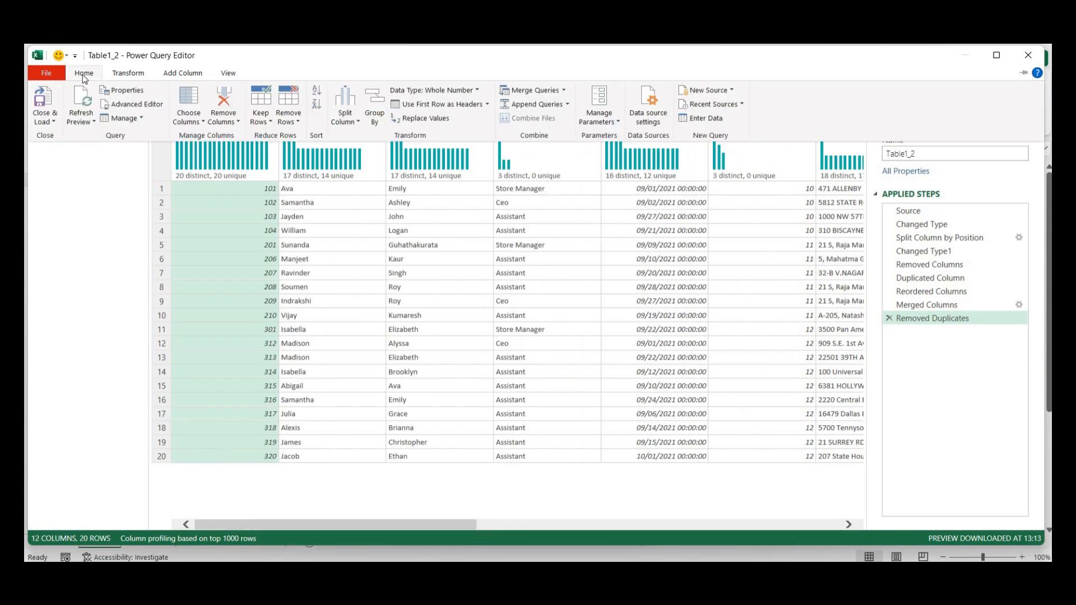
# - Close & Load the 20-row query, check the Table1 sheet, and close the Queries & Connections pane
pyautogui.click(41, 103)
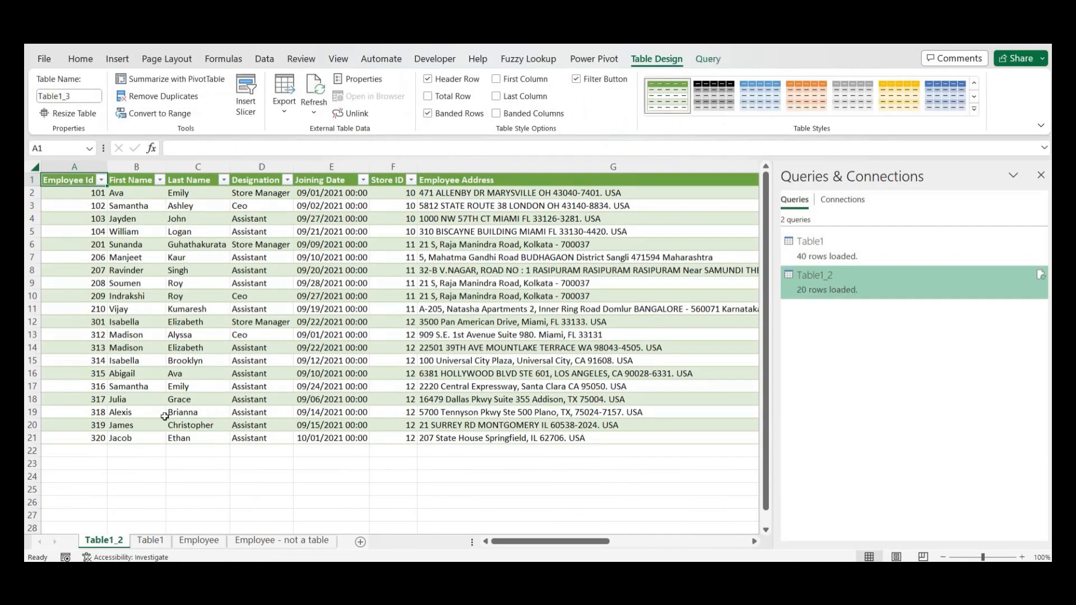
pyautogui.click(150, 541)
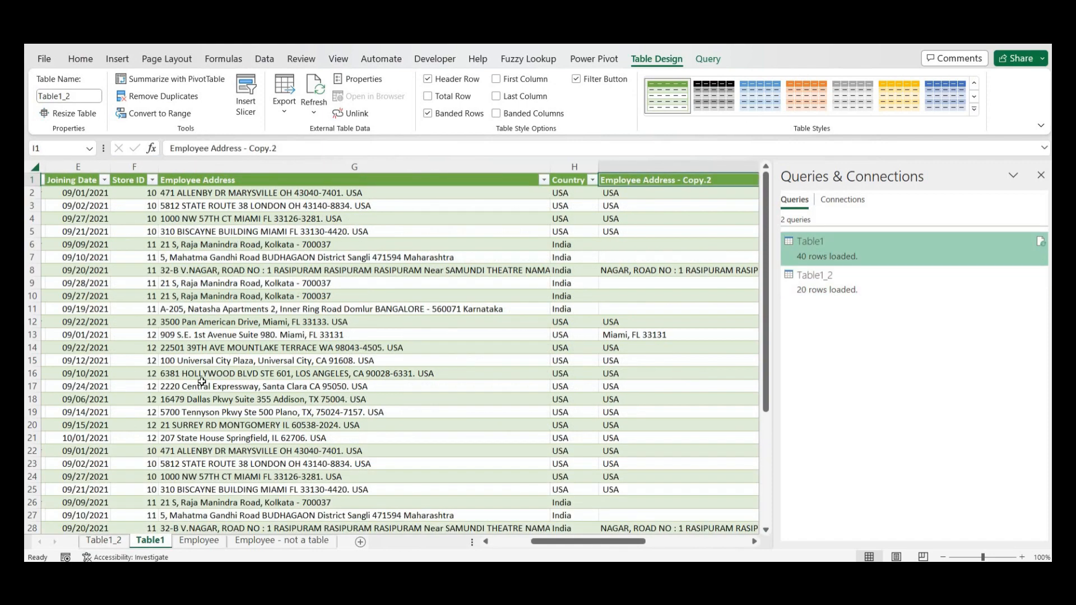
pyautogui.scroll(-7, 202, 381)
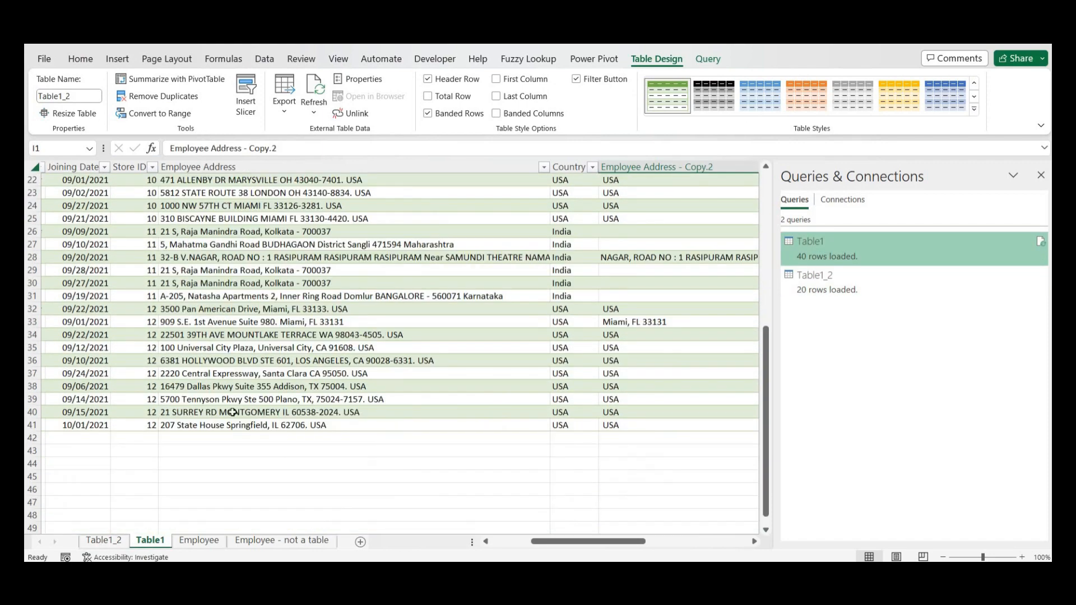
pyautogui.moveTo(568, 548); pyautogui.dragTo(671, 552)
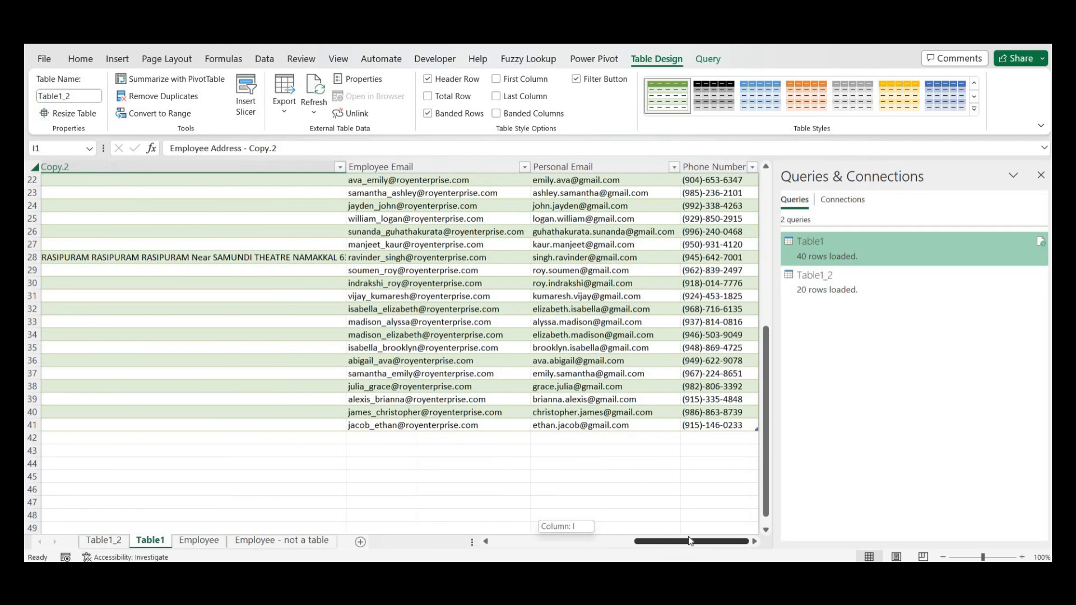
pyautogui.scroll(7, 644, 427)
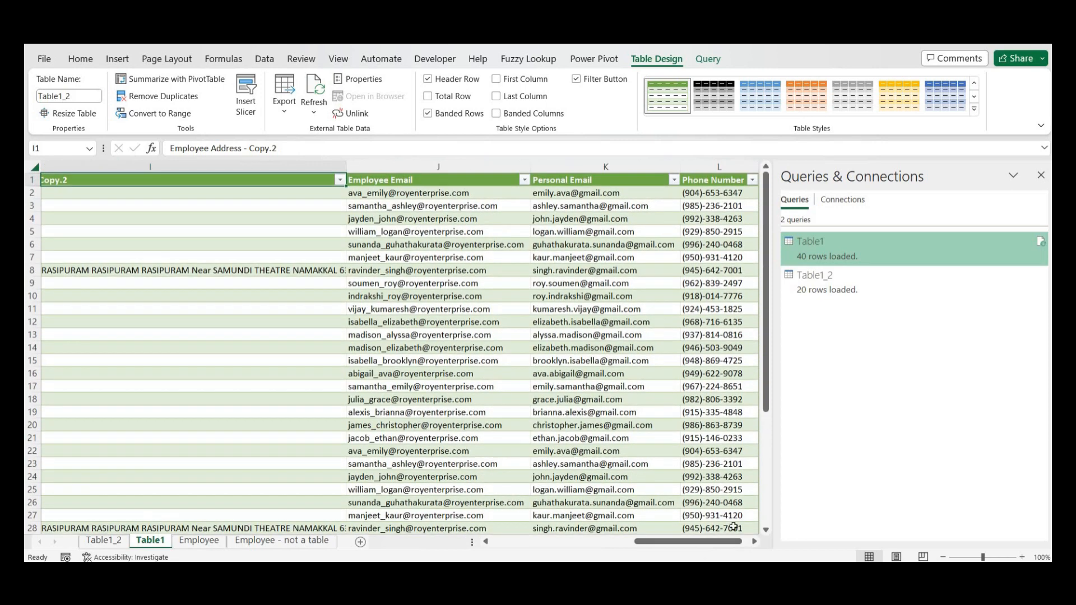
pyautogui.click(1041, 175)
pyautogui.moveTo(856, 542); pyautogui.dragTo(102, 541)
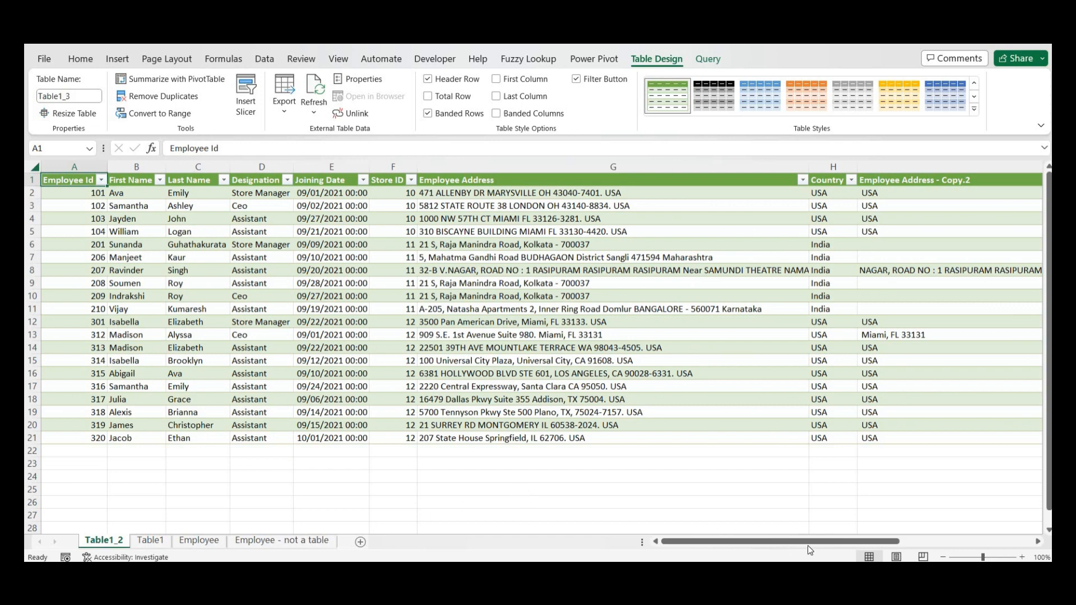
pyautogui.moveTo(803, 546); pyautogui.dragTo(755, 550)
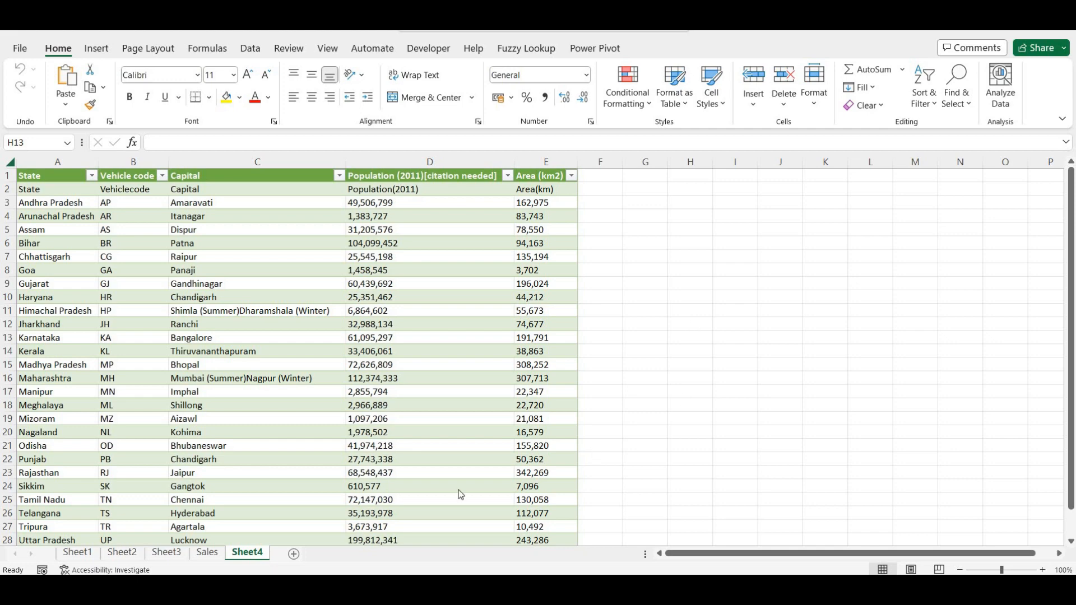
# - Insert a blank Sheet5 using the New Sheet (+) button next to the Sheet4 tab
pyautogui.click(295, 554)
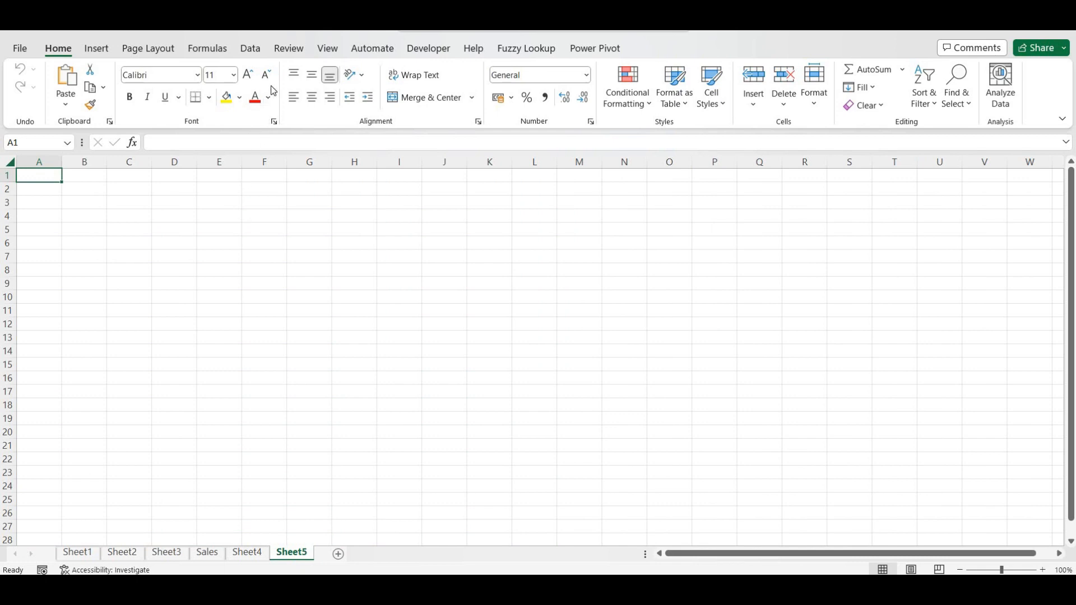
# - Launch Power Query Editor from Data > Get Data to list the workbook's 9 queries
pyautogui.click(250, 51)
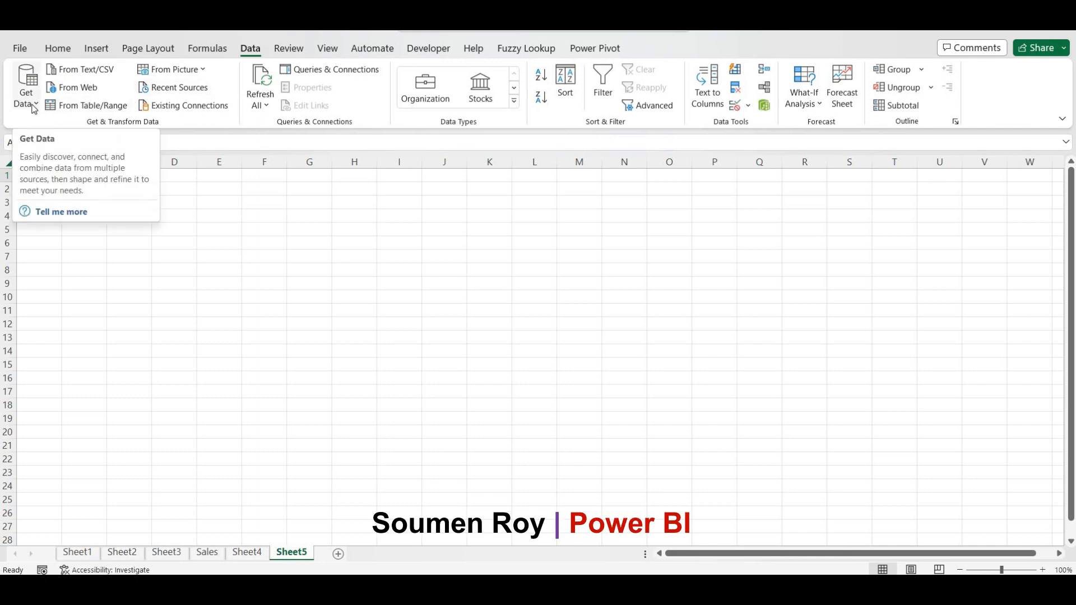
pyautogui.click(34, 109)
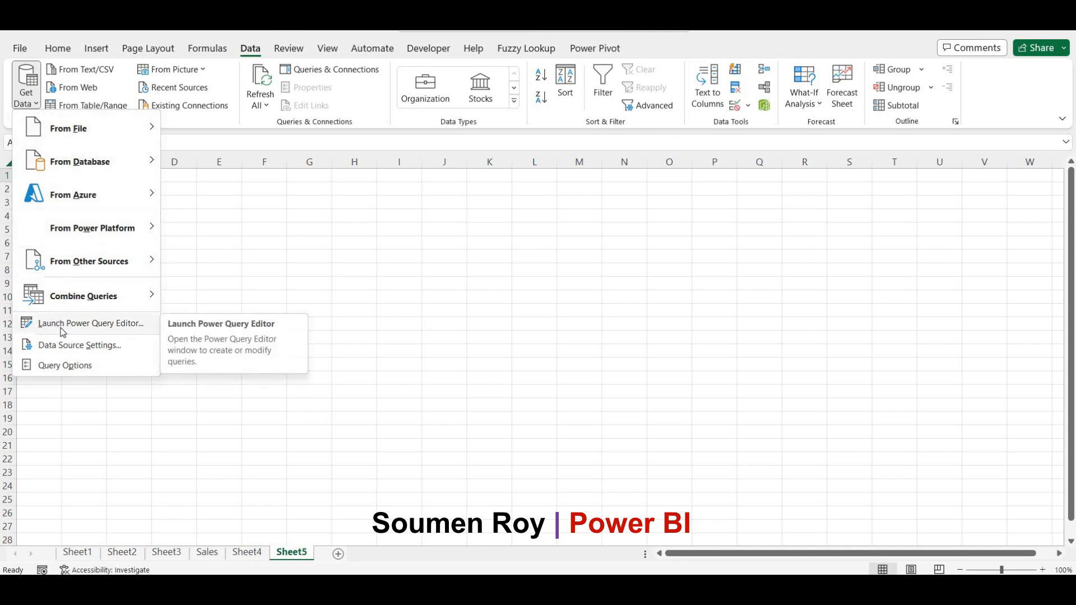
pyautogui.click(63, 330)
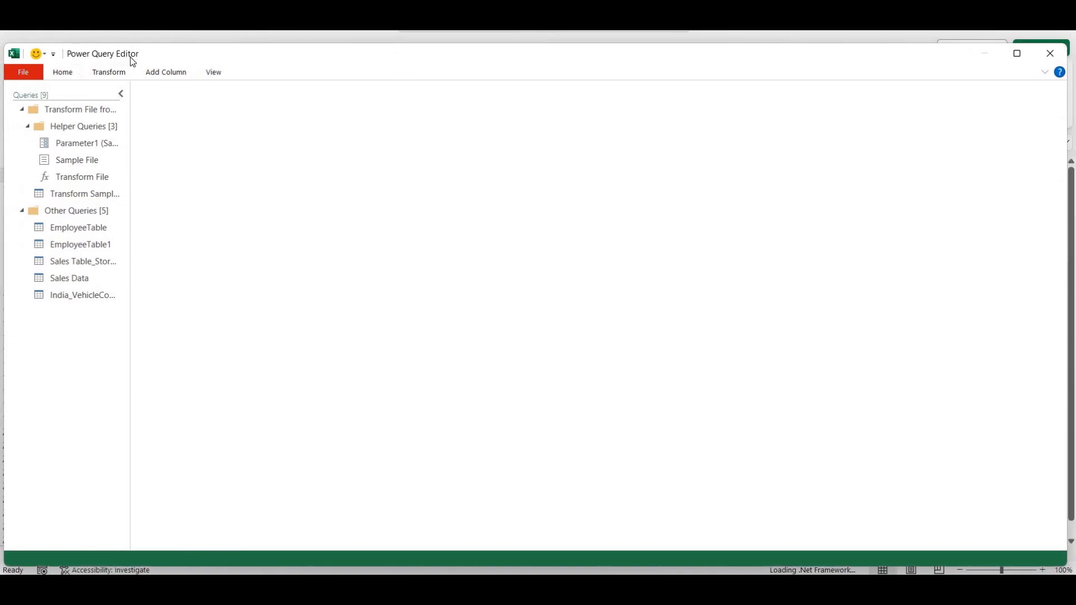
# - Browse the query groups and widen the Queries pane so names like India_VehicleCode_Capital show fully
pyautogui.click(72, 111)
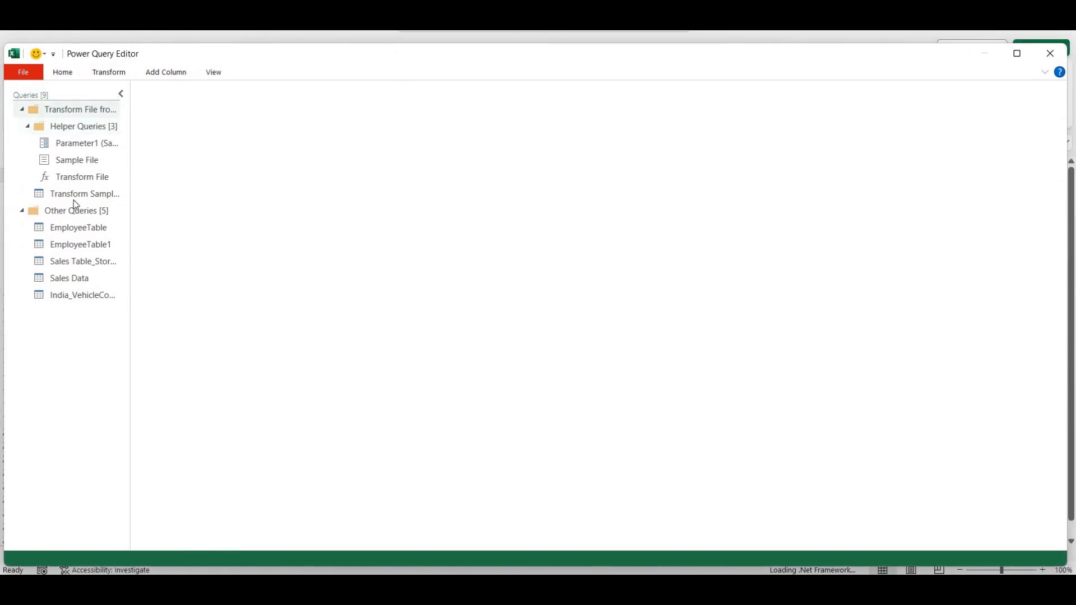
pyautogui.click(73, 297)
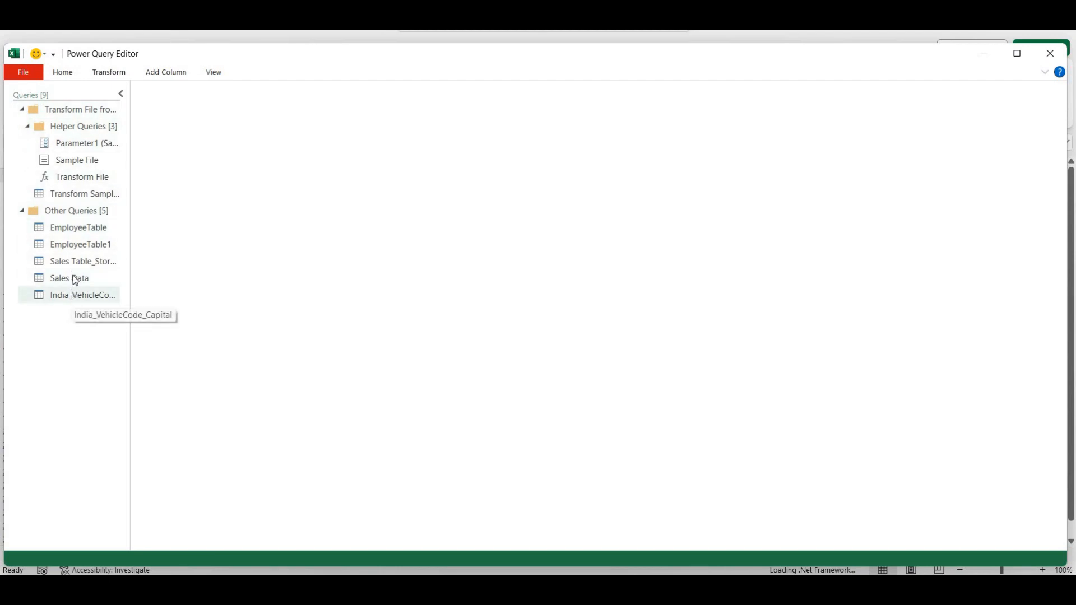
pyautogui.click(78, 211)
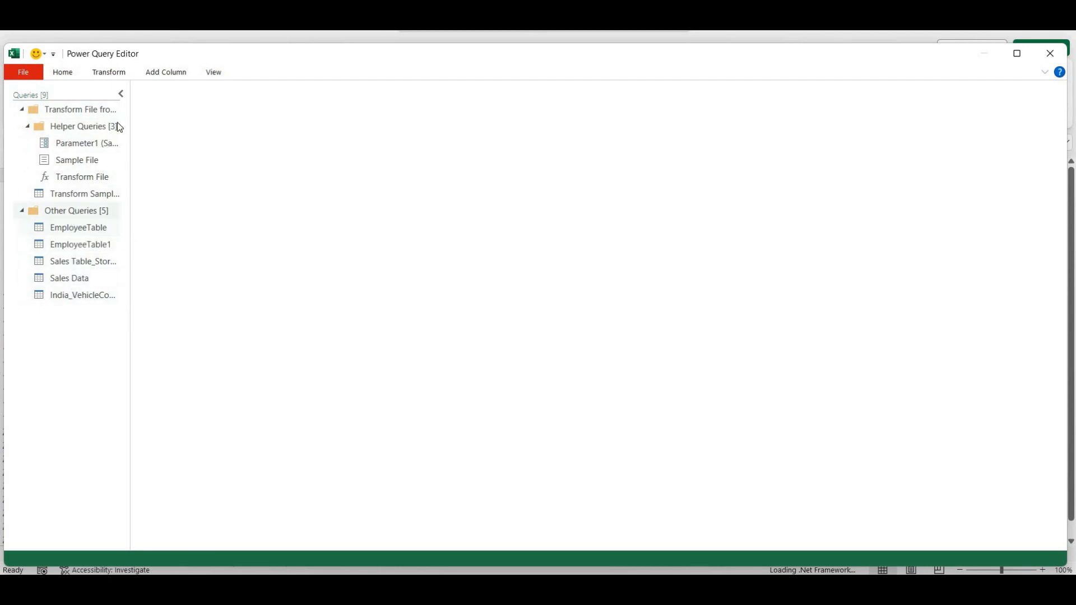
pyautogui.moveTo(130, 119); pyautogui.dragTo(218, 127)
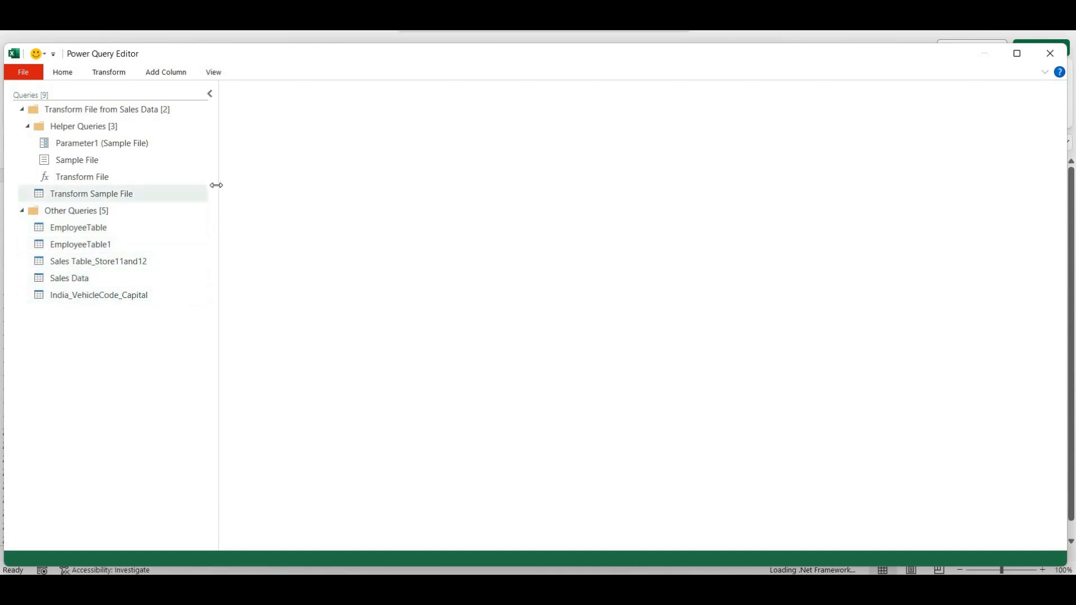
pyautogui.moveTo(209, 188)
pyautogui.mouseDown()
pyautogui.moveTo(173, 183)
pyautogui.moveTo(191, 185)
pyautogui.mouseUp()
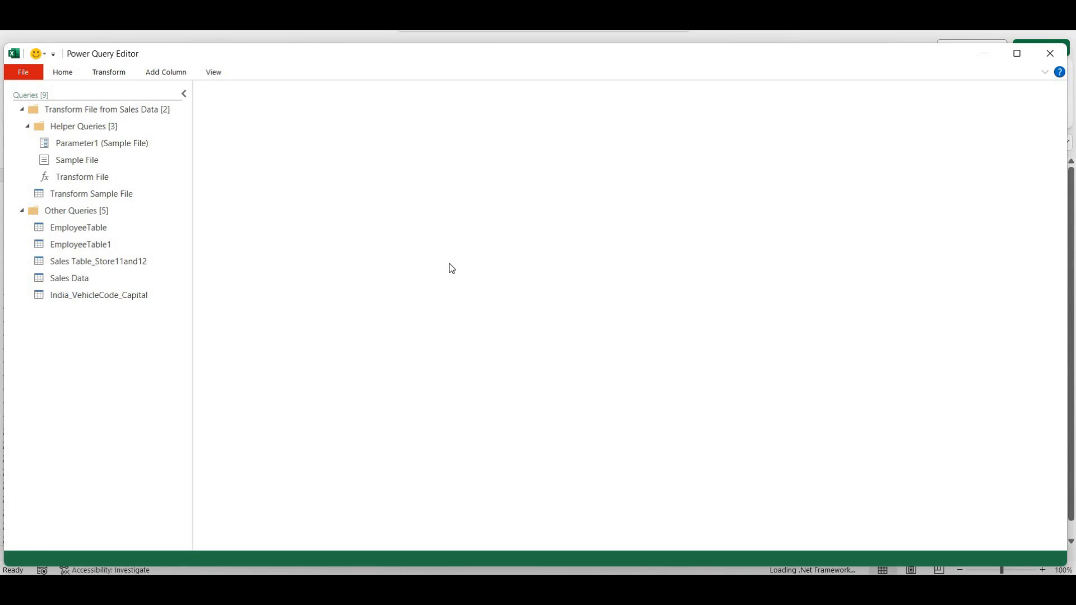
# - Import Products Table.xlsx from the Data Model 3 folder as a new Excel workbook source
pyautogui.click(60, 75)
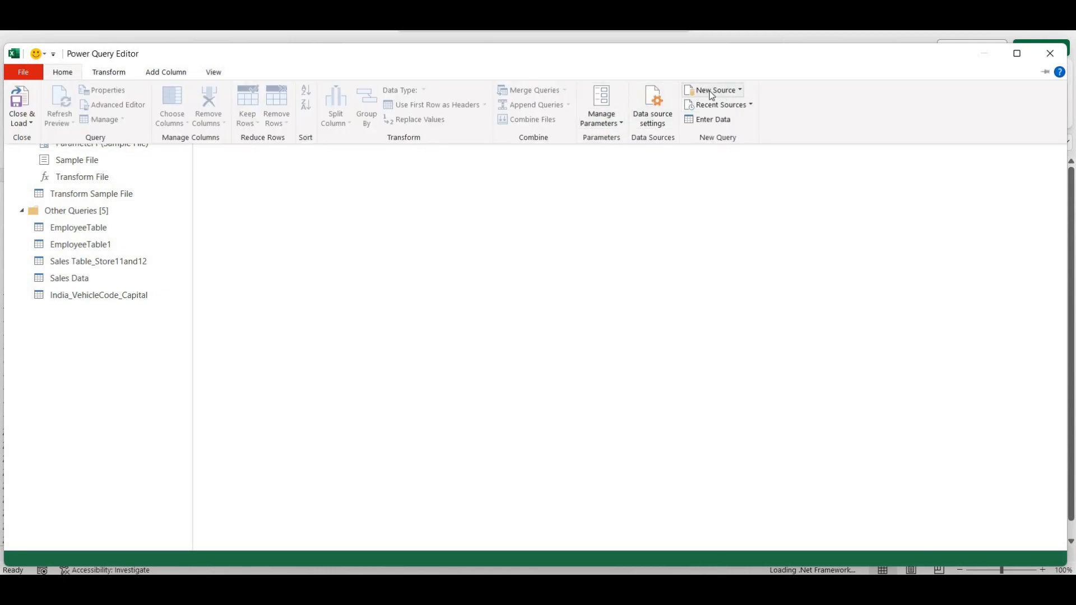
pyautogui.click(735, 94)
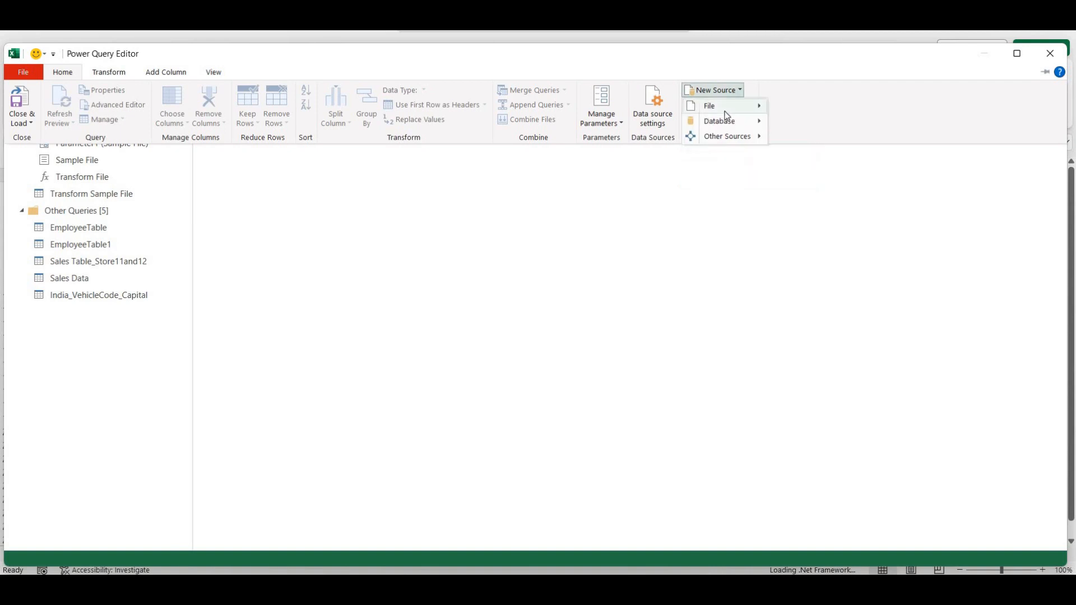
pyautogui.moveTo(725, 112)
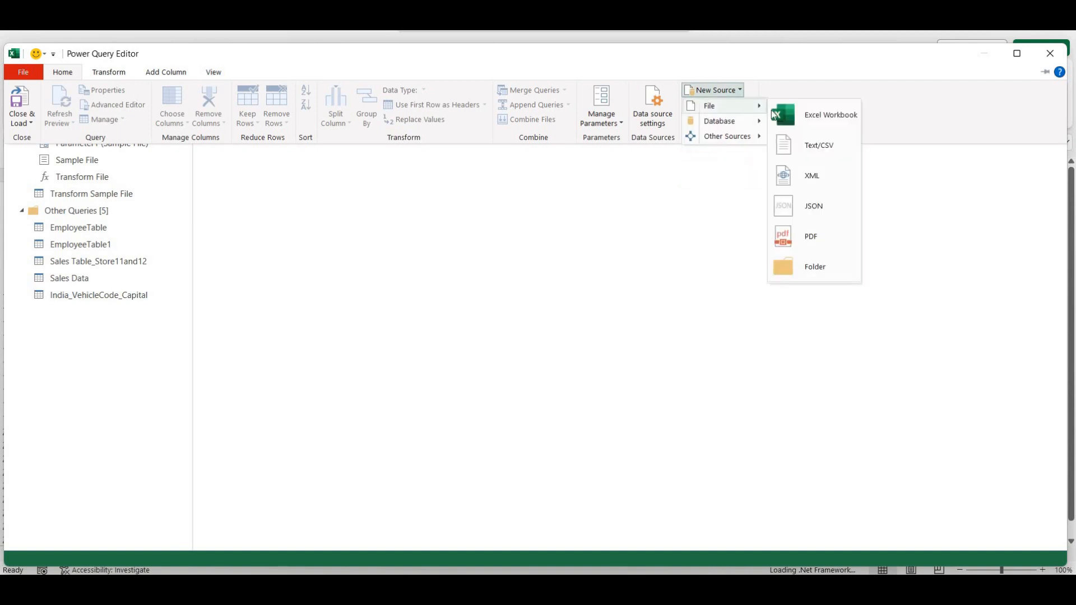
pyautogui.click(825, 115)
pyautogui.doubleClick(371, 183)
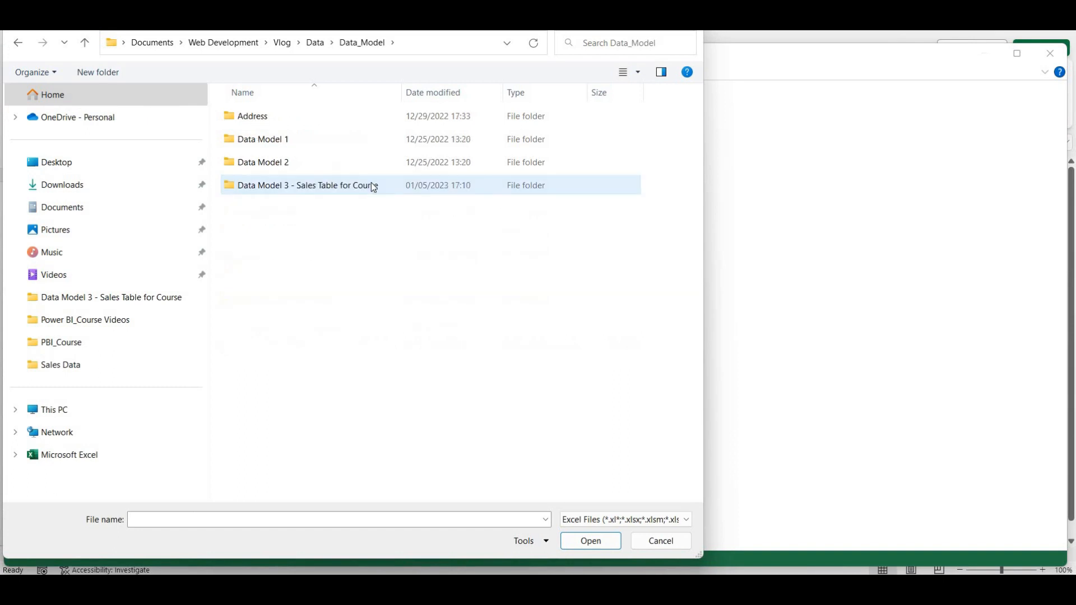
pyautogui.doubleClick(373, 185)
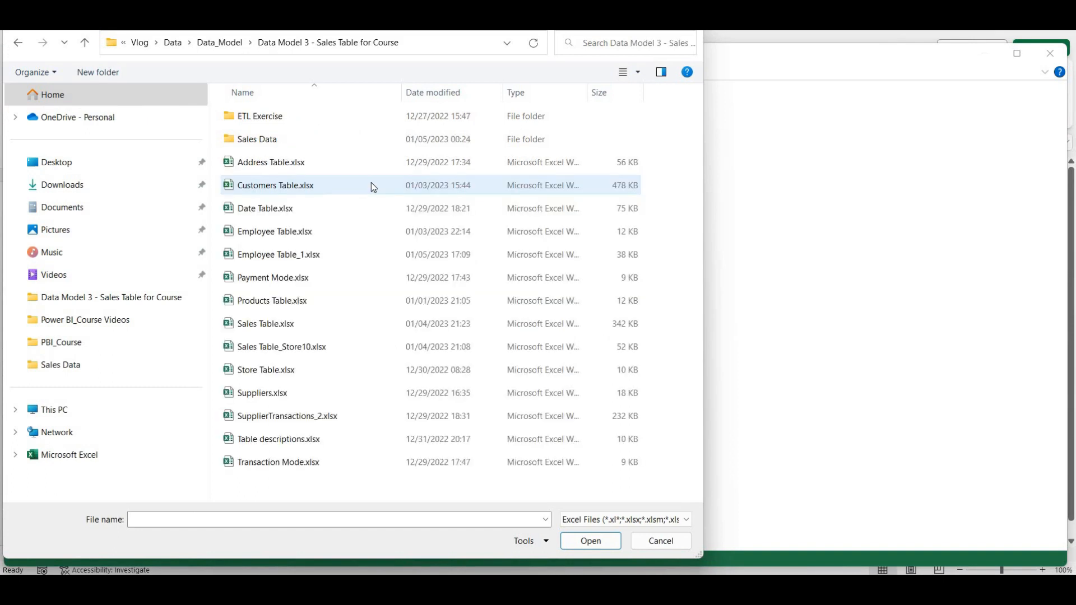
pyautogui.click(374, 303)
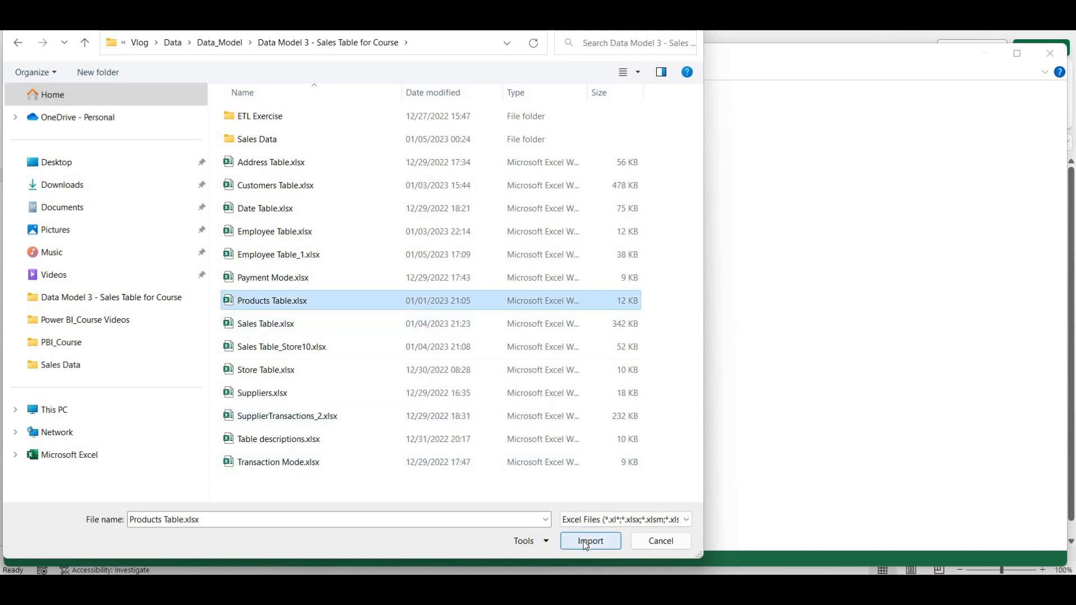
pyautogui.click(590, 541)
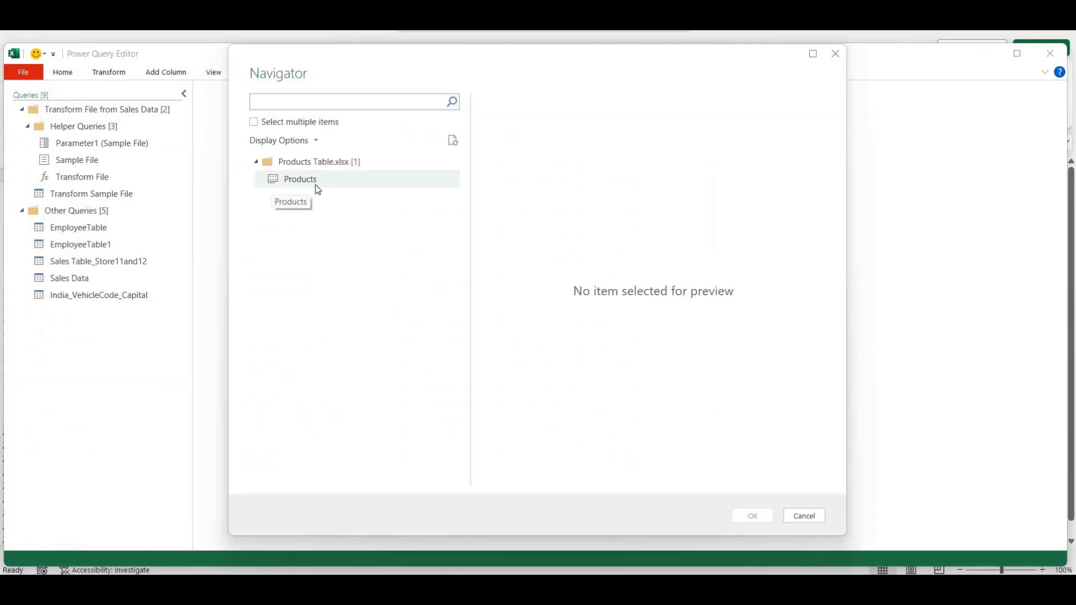
# - Preview the Products table in the Navigator and load it as a new query
pyautogui.click(277, 180)
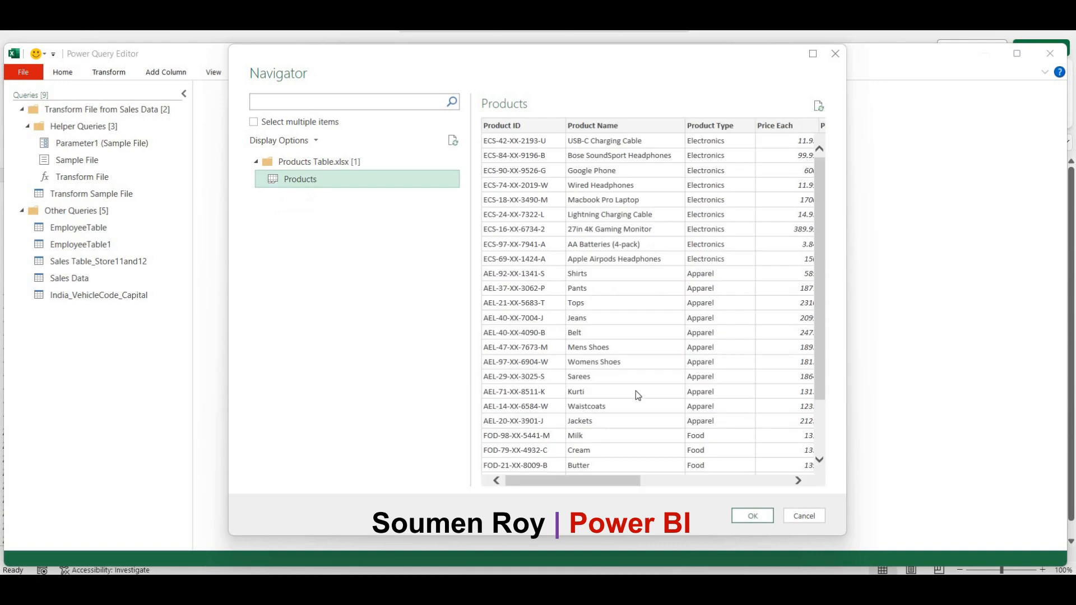
pyautogui.click(753, 516)
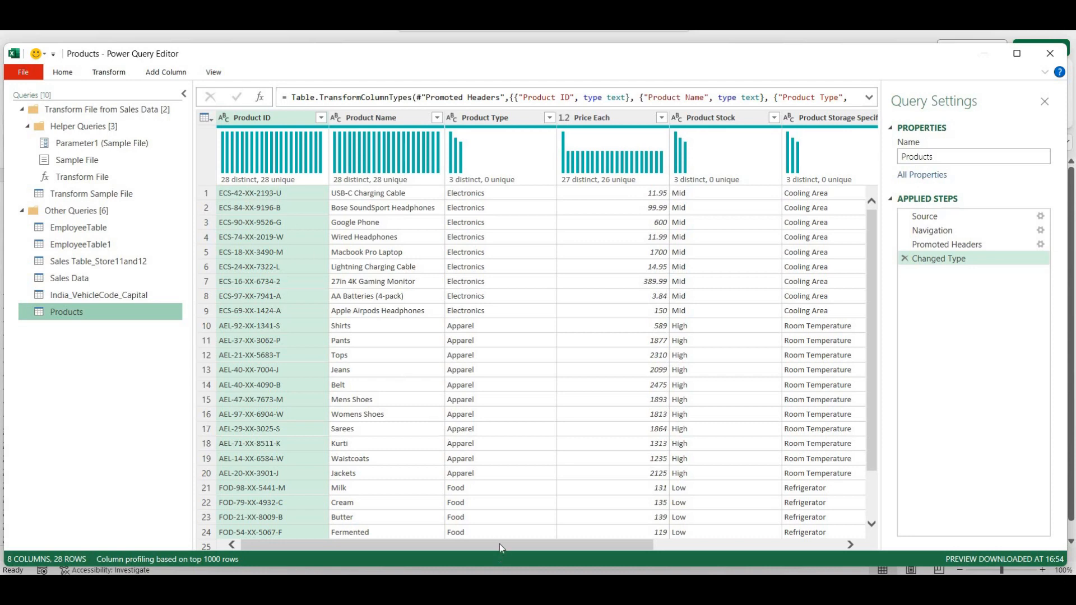
pyautogui.moveTo(499, 544); pyautogui.dragTo(457, 543)
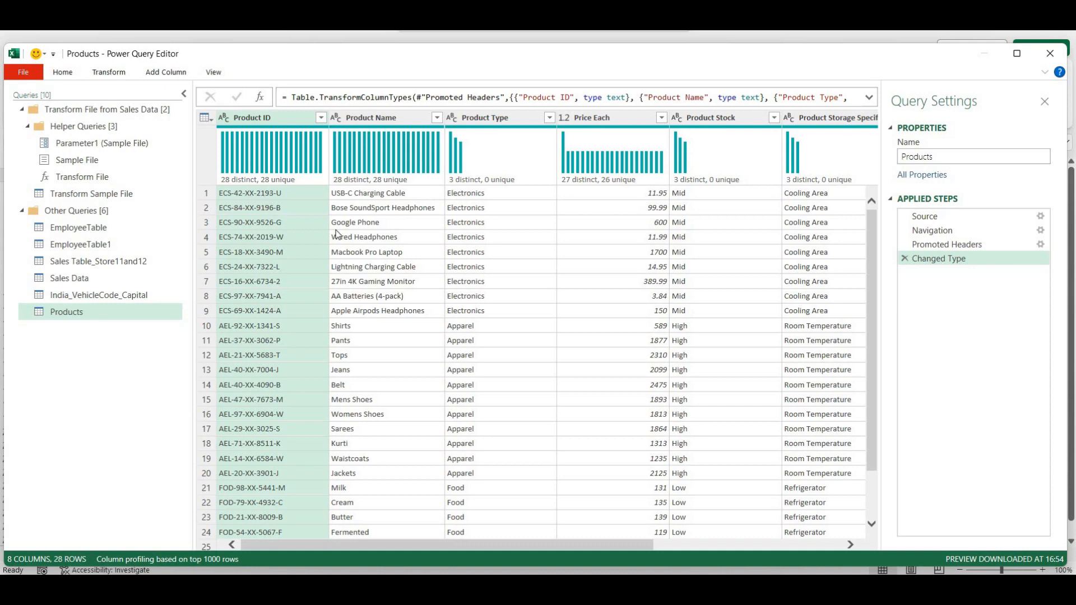
pyautogui.click(281, 118)
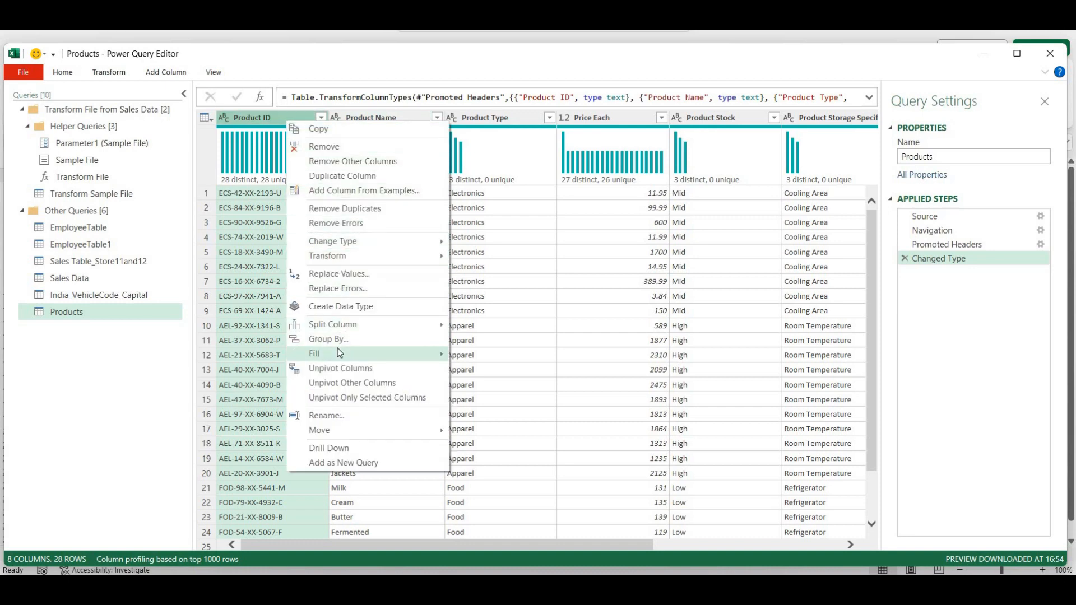
pyautogui.moveTo(334, 326)
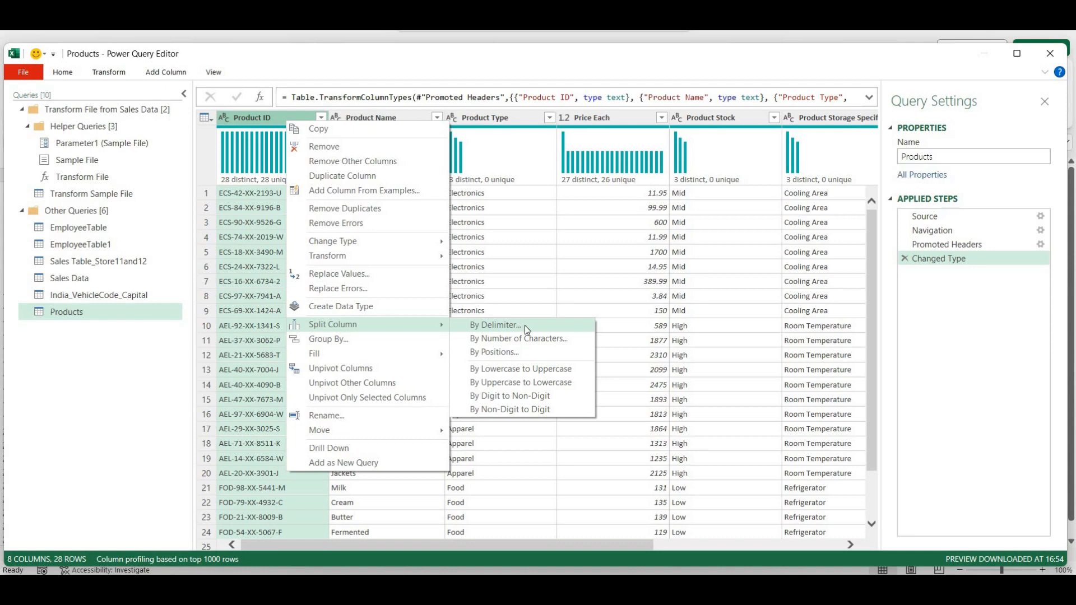
# - Split Product ID by the custom '-' delimiter at each occurrence into Product ID.1–.5
pyautogui.click(140, 91)
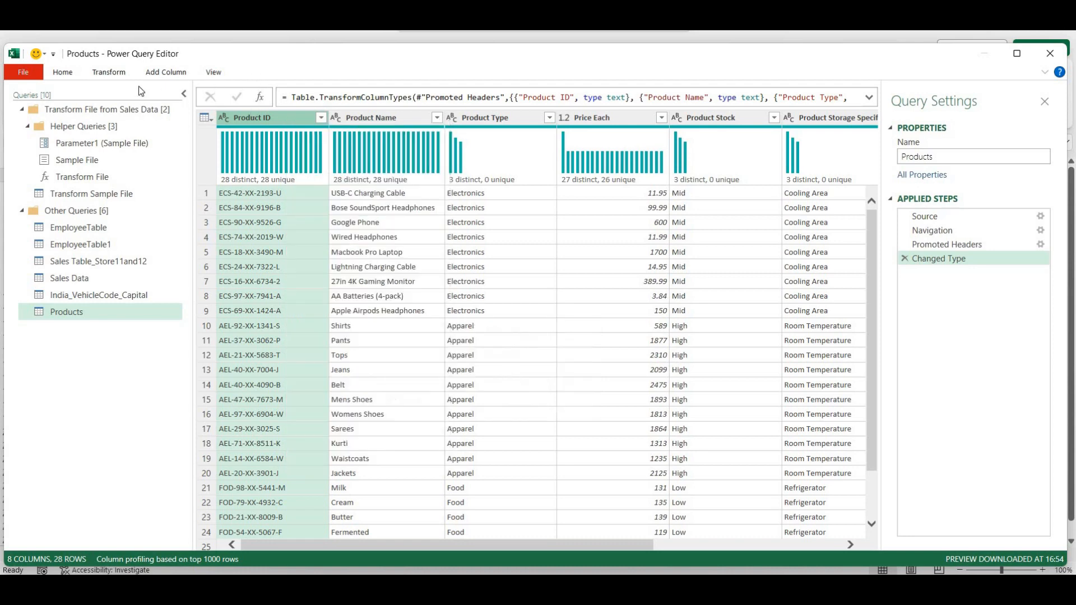
pyautogui.click(63, 74)
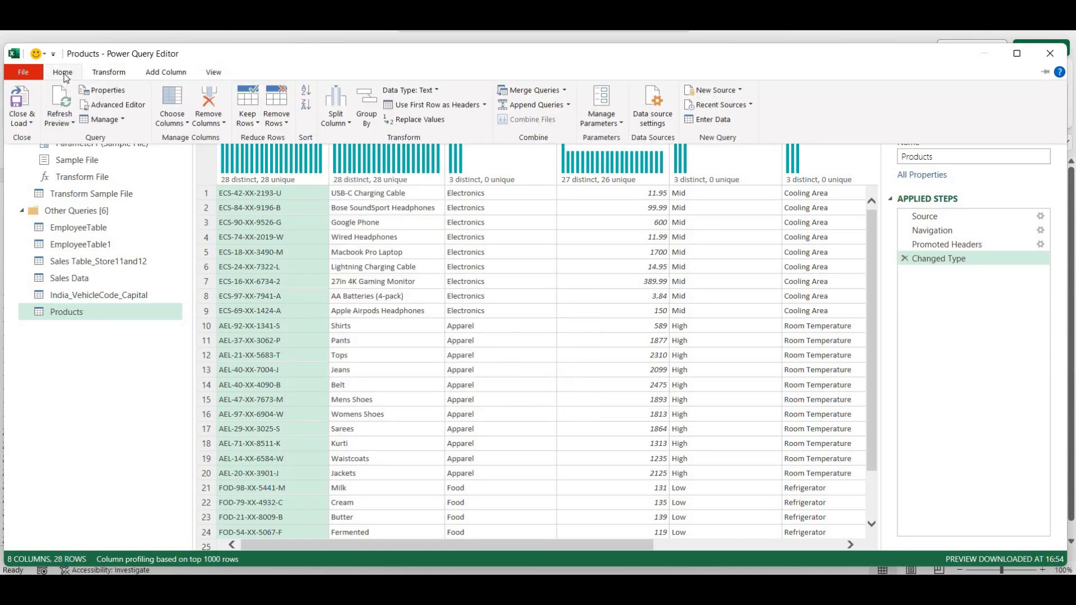
pyautogui.click(338, 122)
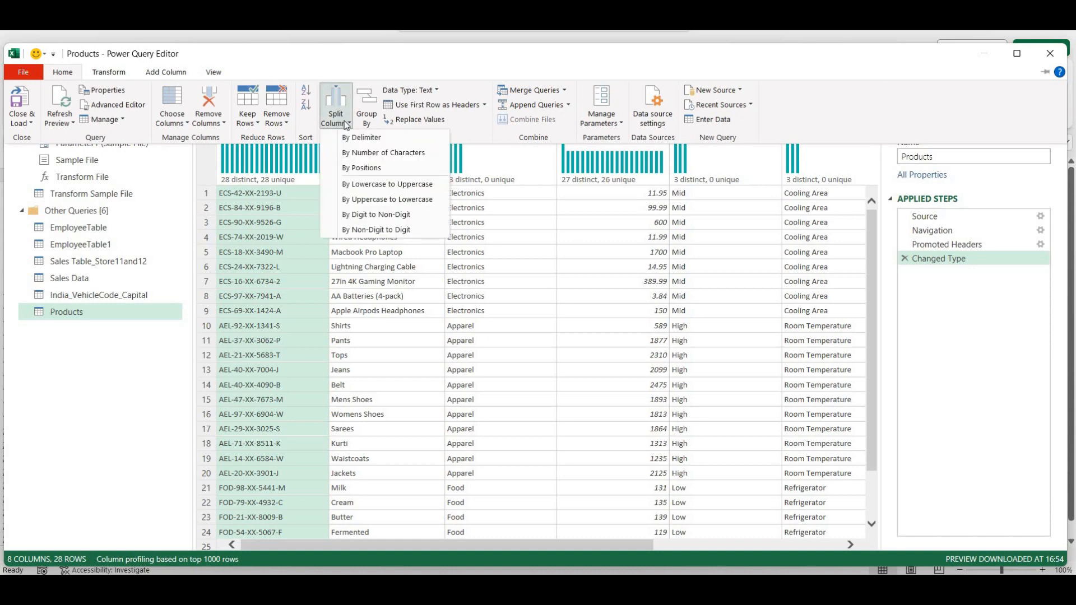
pyautogui.click(354, 138)
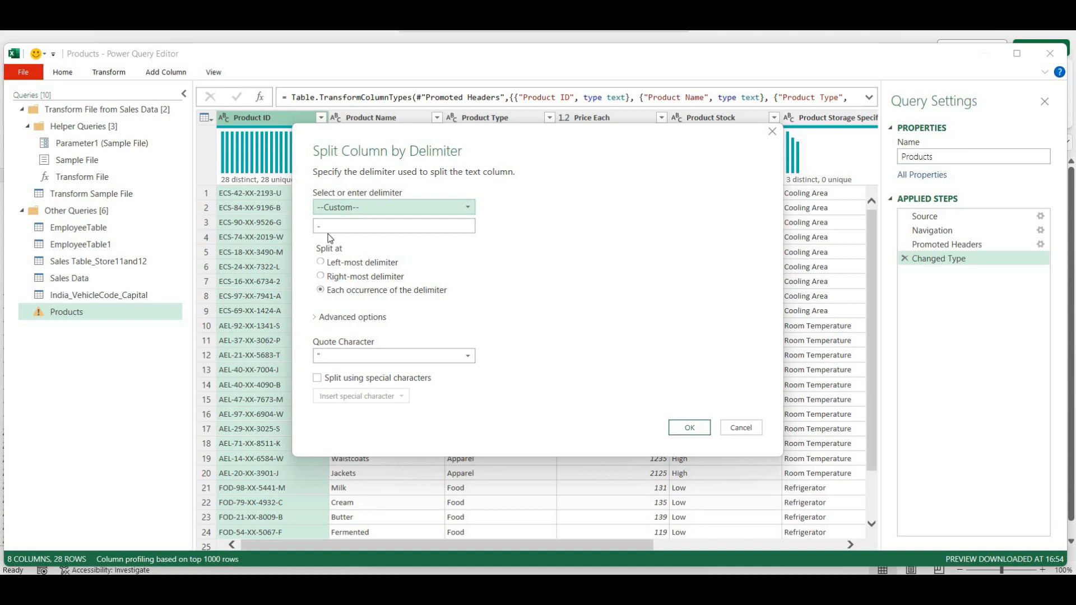
pyautogui.click(352, 230)
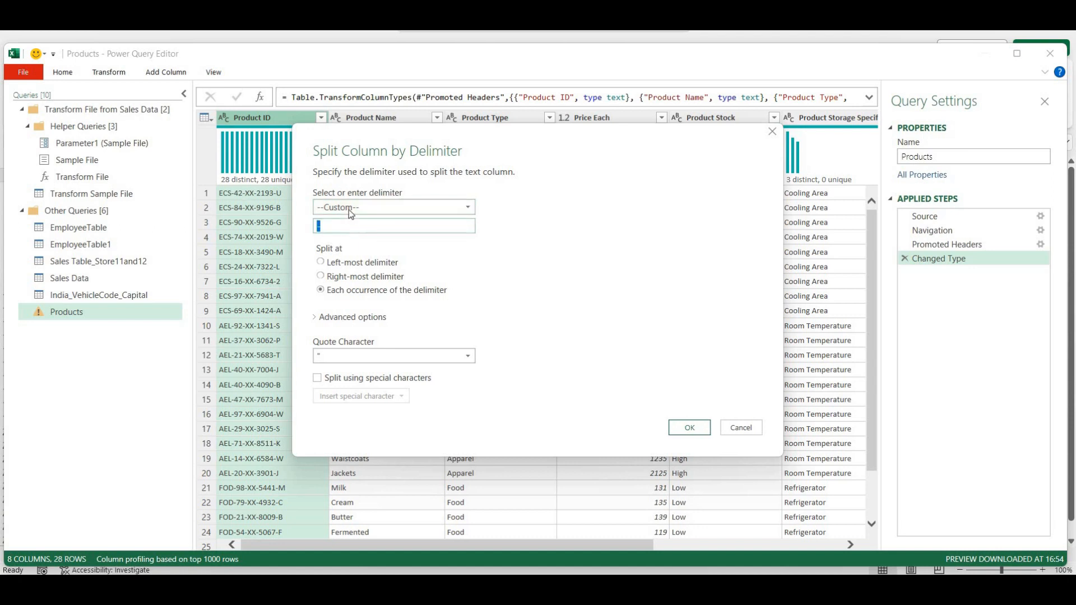
pyautogui.click(349, 210)
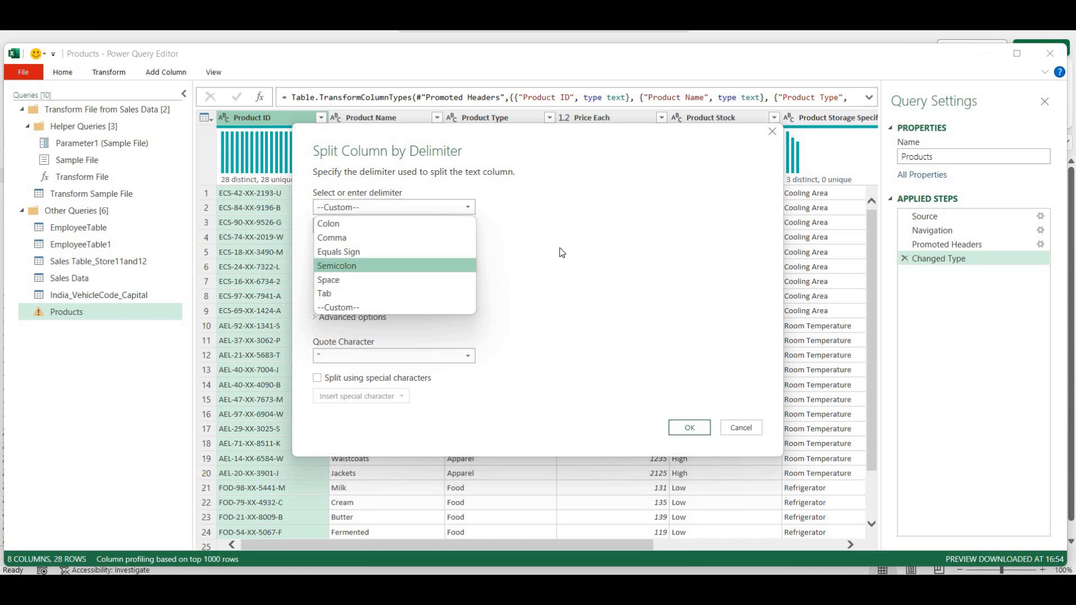
pyautogui.click(340, 307)
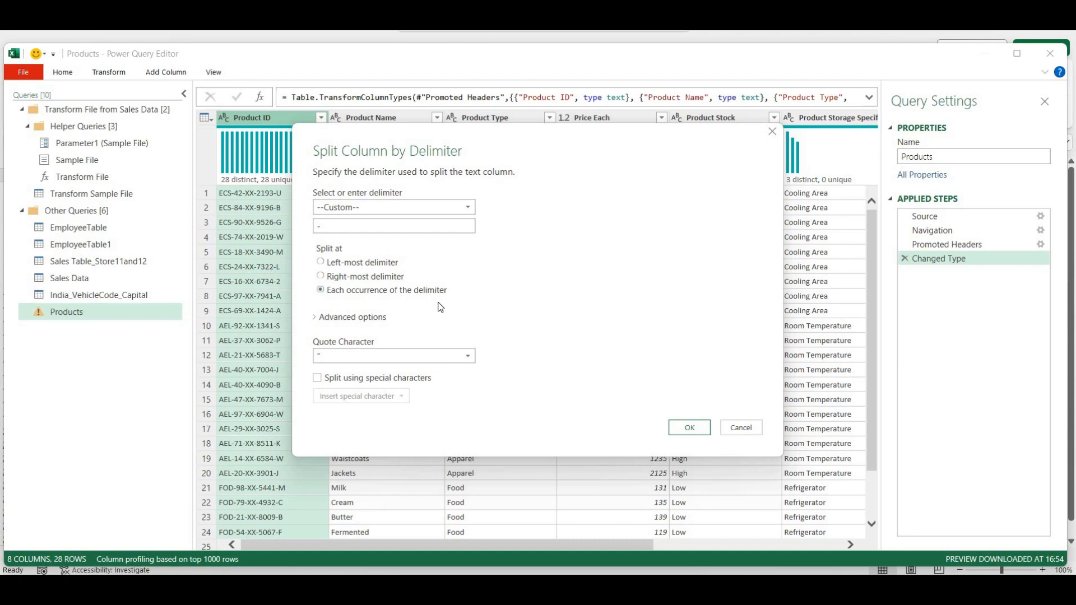
pyautogui.click(689, 430)
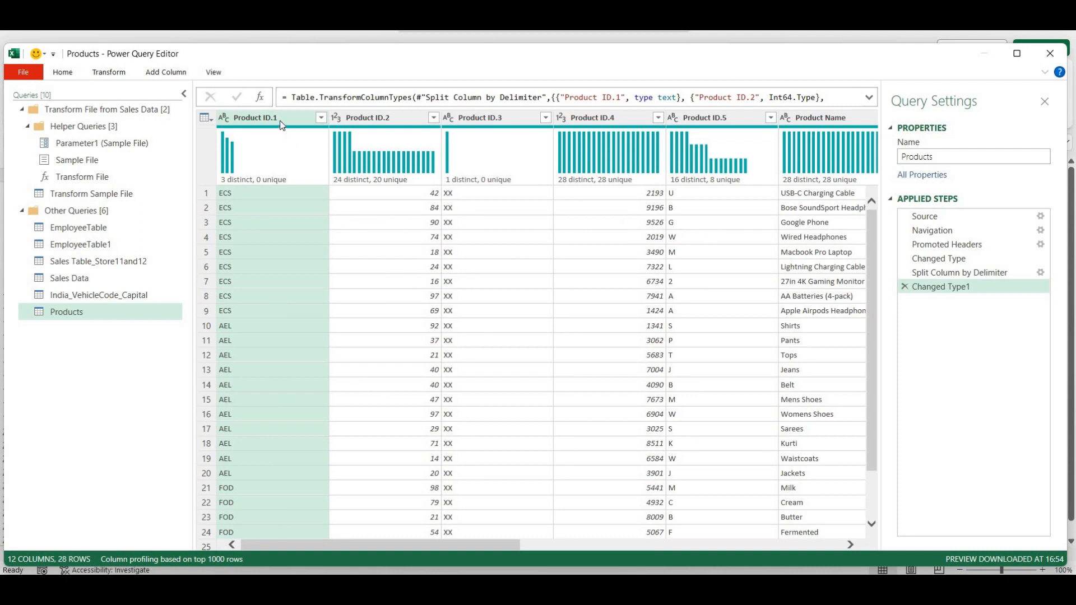
# - Rename Product ID.1 to ProductType and Product ID.2 to ProductCode
pyautogui.doubleClick(300, 119)
pyautogui.click(300, 123)
pyautogui.press('BackSpace')
pyautogui.press('BackSpace')
pyautogui.press('BackSpace')
pyautogui.press('BackSpace')
pyautogui.press('BackSpace')
pyautogui.write('Type')
pyautogui.doubleClick(394, 117)
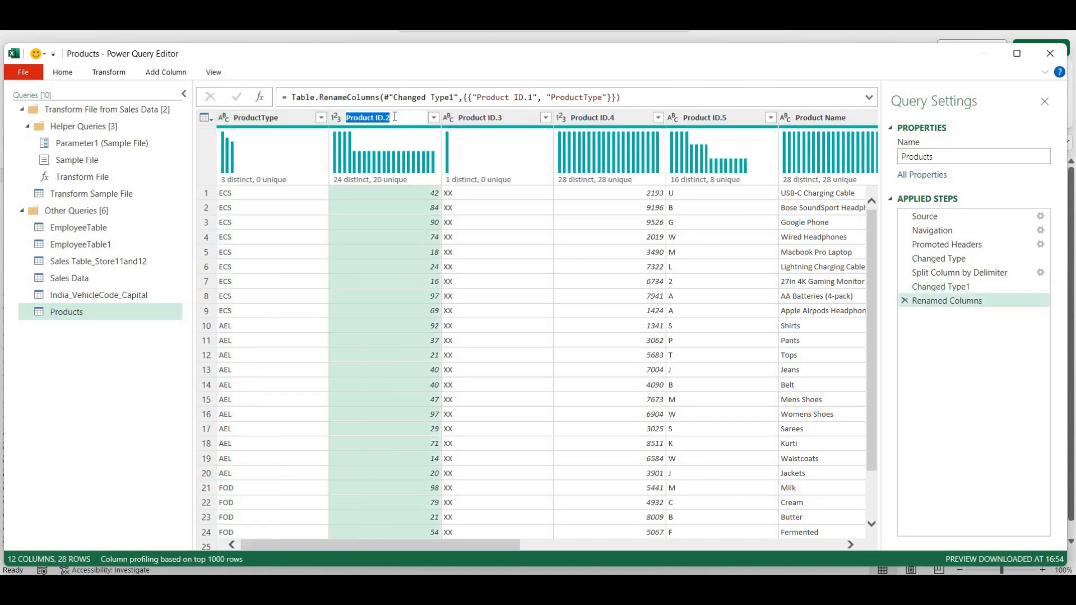
pyautogui.click(395, 117)
pyautogui.press('BackSpace')
pyautogui.press('BackSpace')
pyautogui.hotkey('shift', 'Left')
pyautogui.hotkey('shift', 'Left')
pyautogui.write('Code')
pyautogui.press('Return')
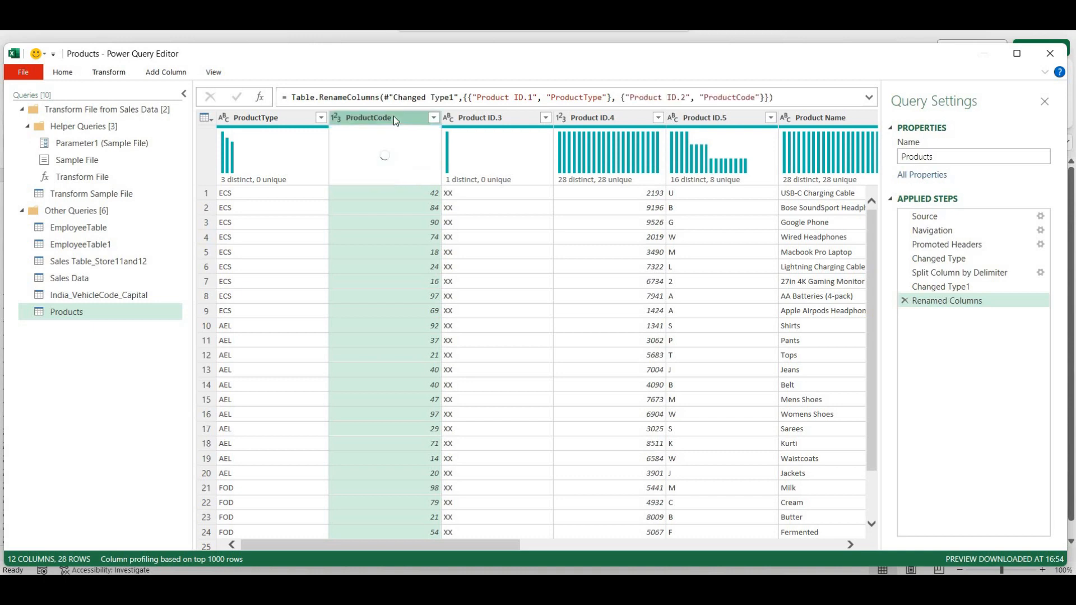
# - Rename Product ID.3 to BusinessID.3
pyautogui.doubleClick(488, 117)
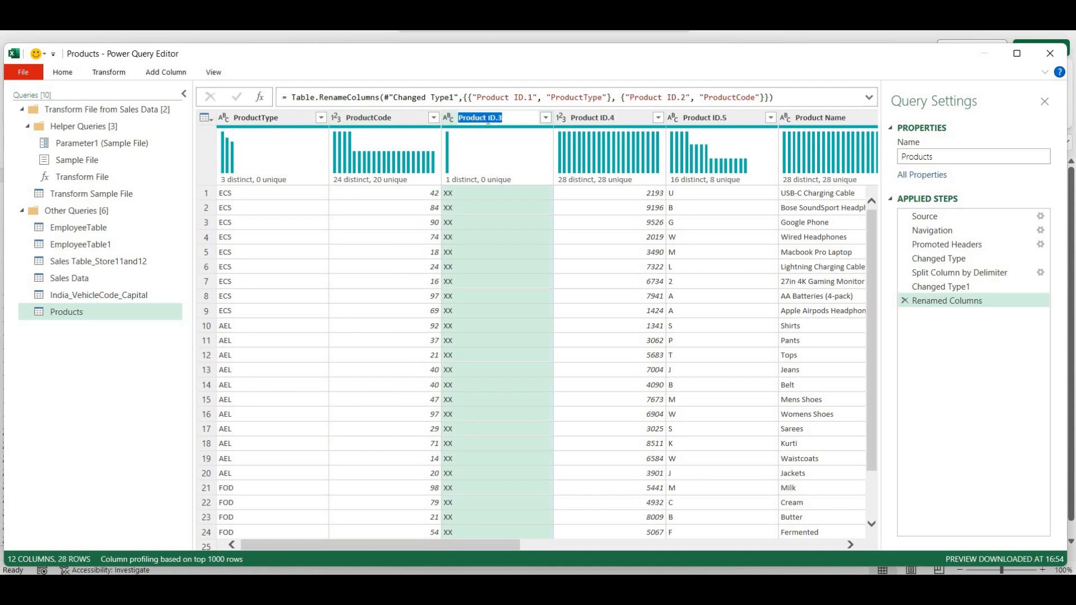
pyautogui.click(490, 119)
pyautogui.hotkey('shift', 'Home')
pyautogui.write('Business')
pyautogui.press('Return')
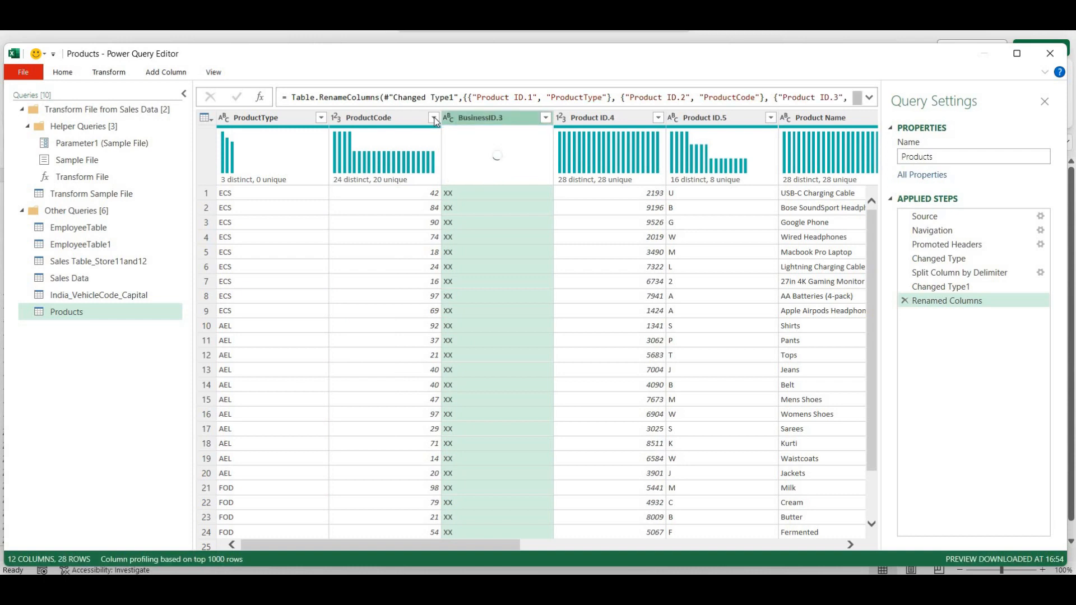
# - Rename Product ID.4 to ProductID by removing the space and the .4 suffix
pyautogui.doubleClick(598, 119)
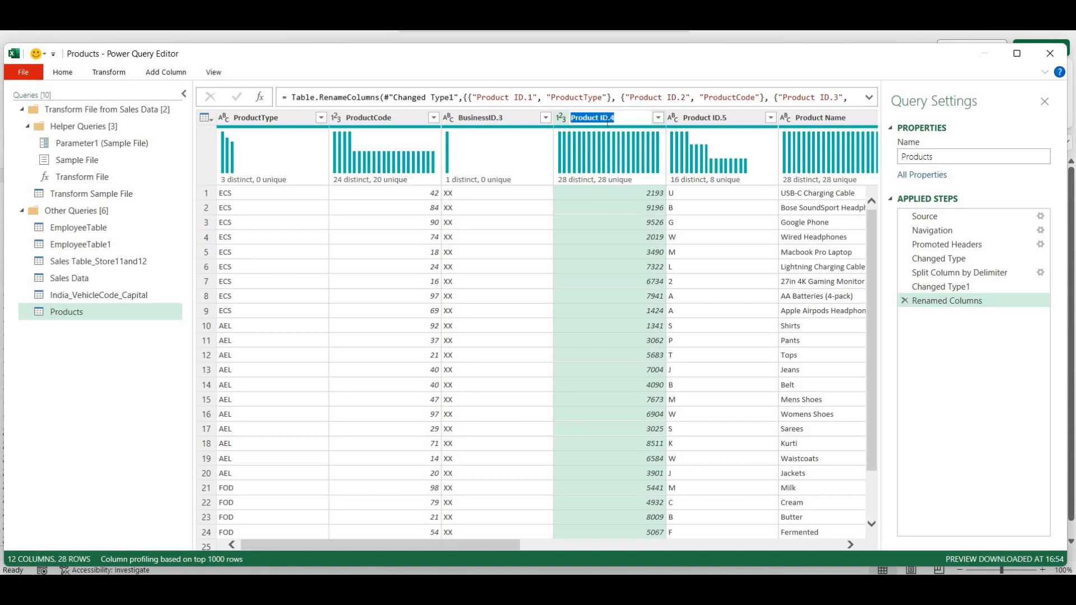
pyautogui.click(601, 118)
pyautogui.press('BackSpace')
pyautogui.press('Right')
pyautogui.press('Right')
pyautogui.hotkey('shift', 'Right')
pyautogui.hotkey('shift', 'Right')
pyautogui.press('BackSpace')
pyautogui.press('Return')
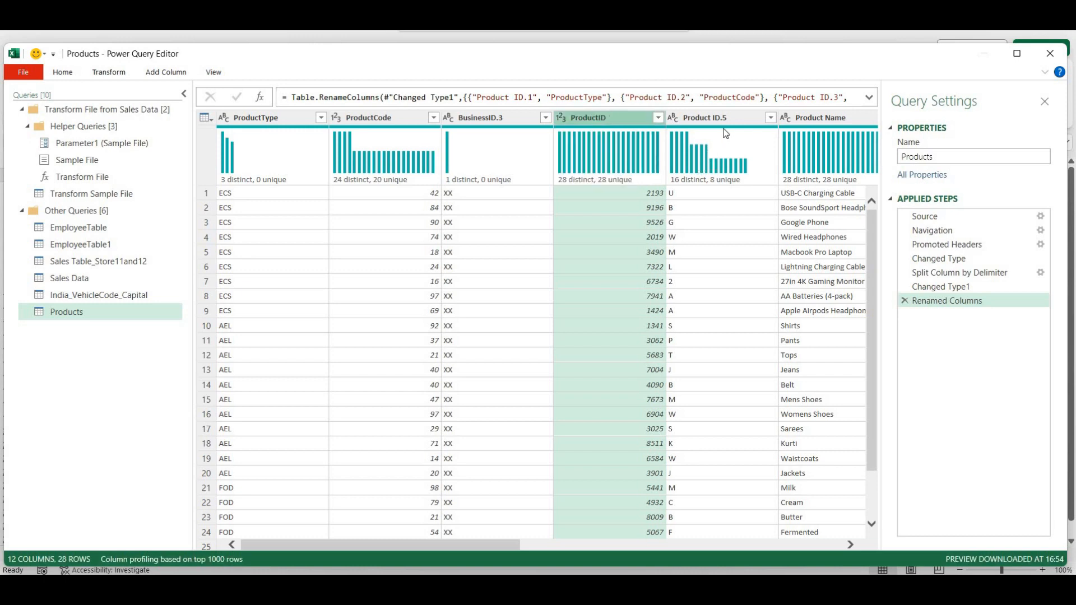
# - Rename Product ID.5 to Product_Initials
pyautogui.doubleClick(718, 119)
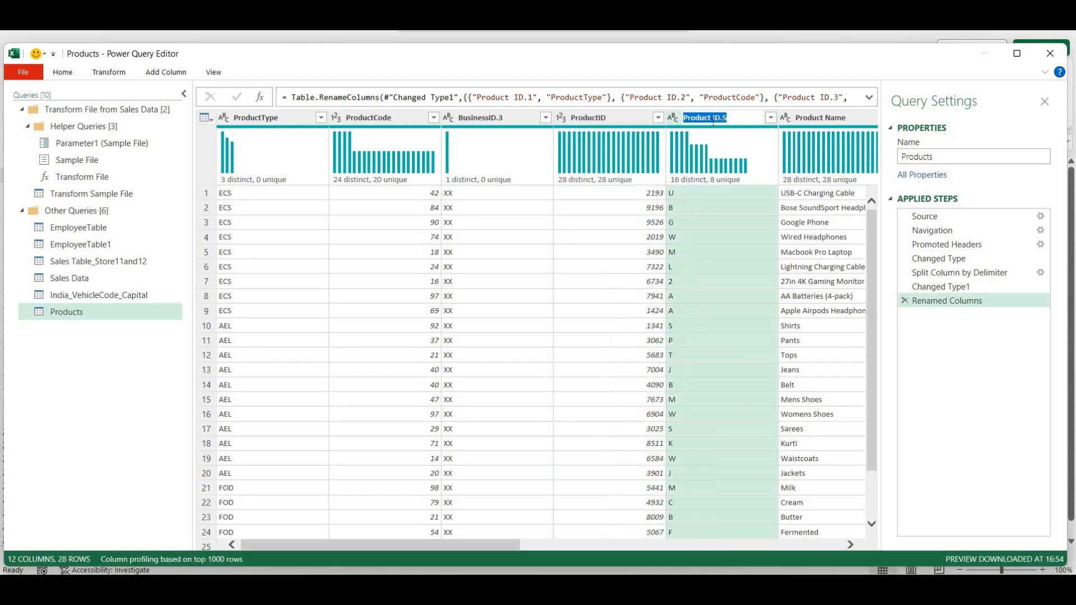
pyautogui.click(713, 120)
pyautogui.write('_Initials')
pyautogui.press('Return')
pyautogui.click(742, 149)
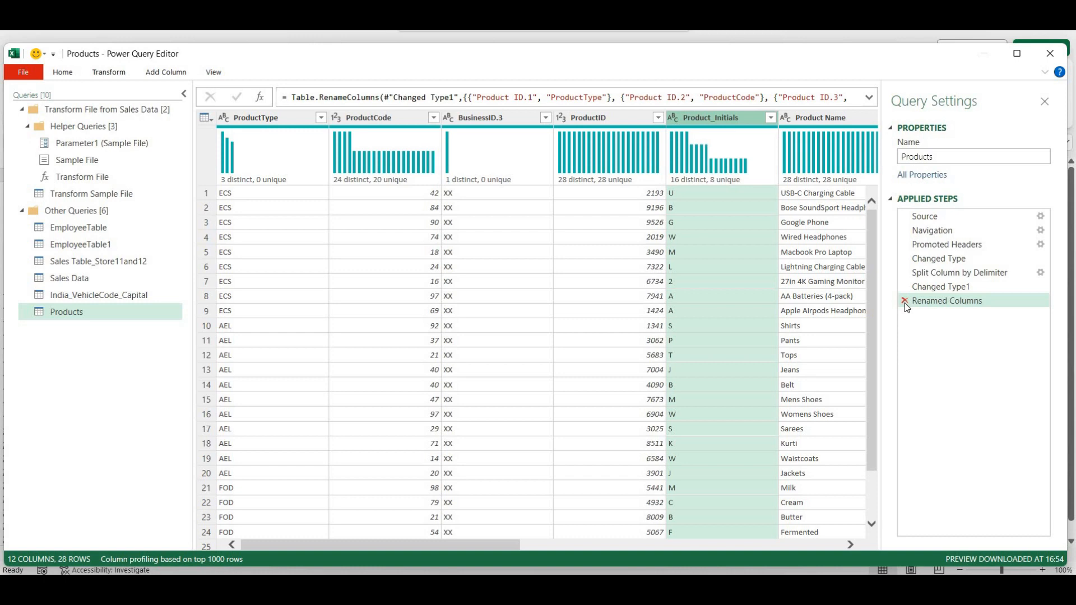
# - Delete the Renamed Columns, Changed Type1 and Split Column by Delimiter steps
pyautogui.click(904, 301)
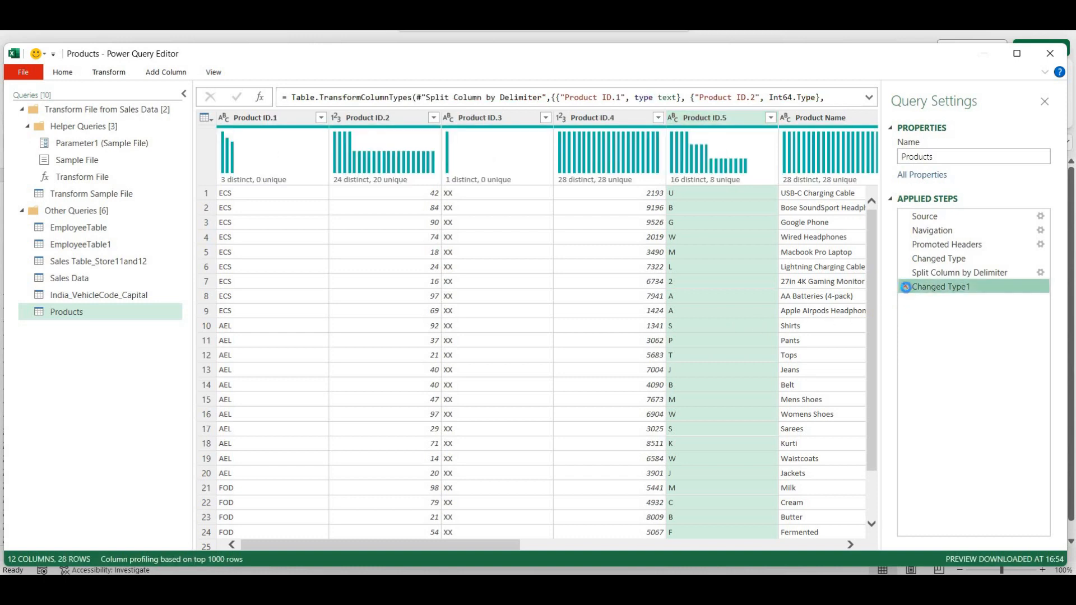
pyautogui.click(904, 287)
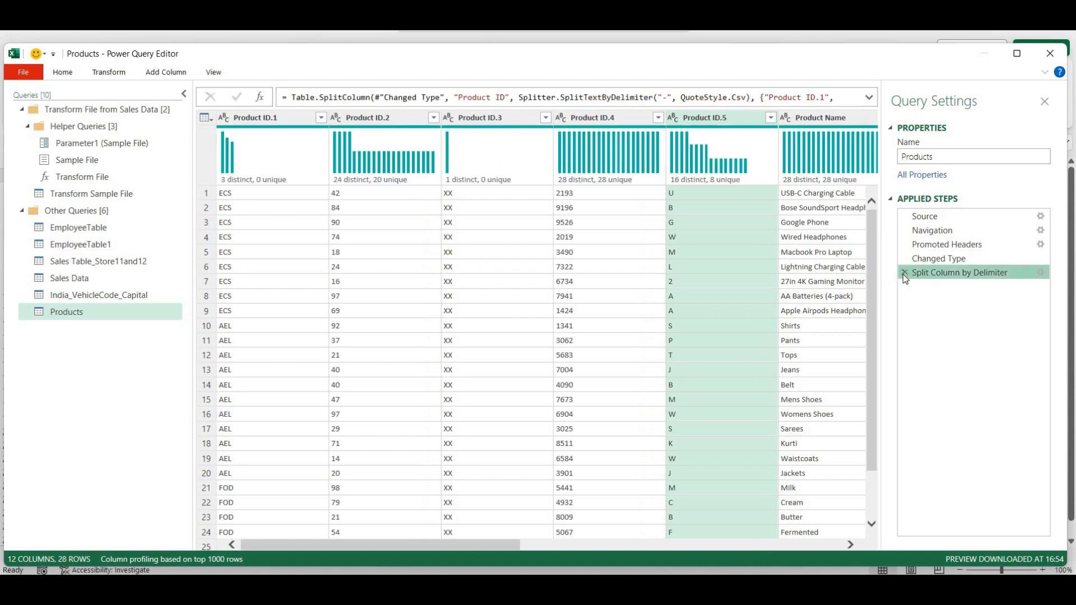
pyautogui.click(904, 274)
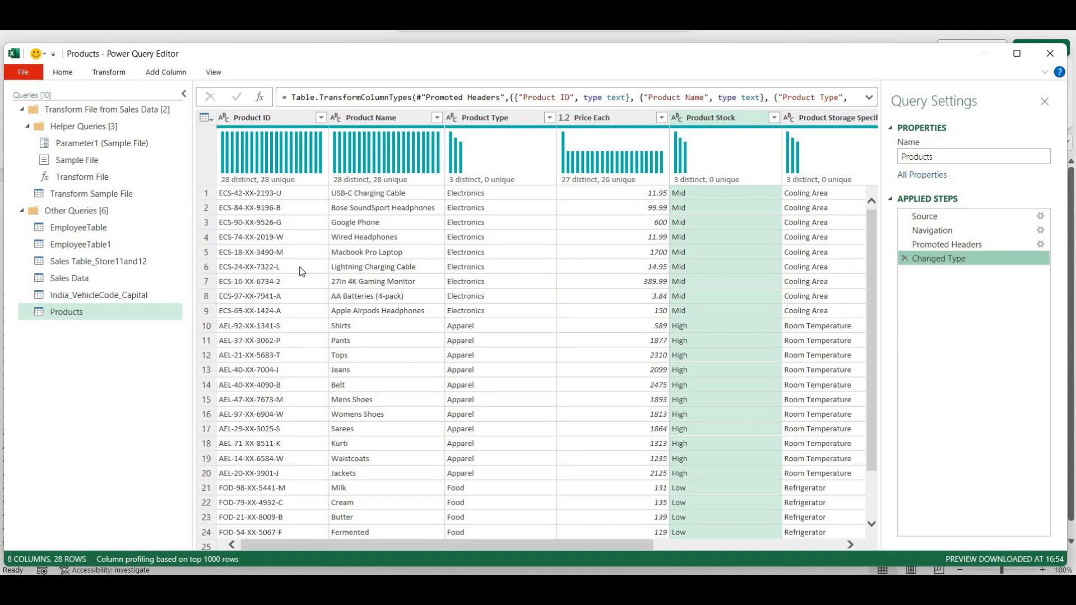
# - Duplicate the Product ID column and select the new Product ID - Copy column
pyautogui.click(282, 118)
pyautogui.rightClick(283, 117)
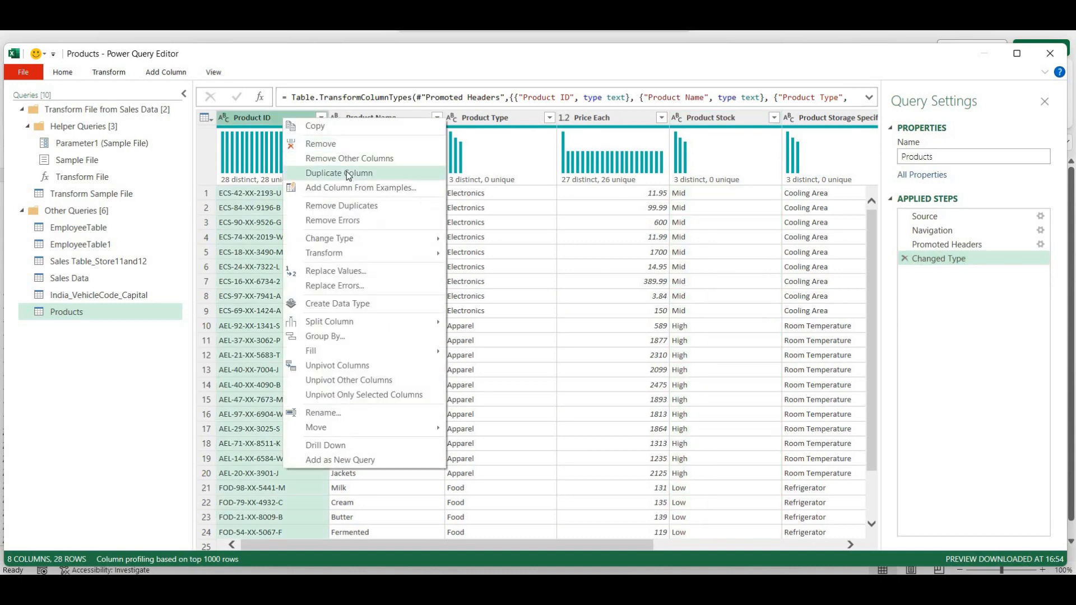
pyautogui.click(349, 175)
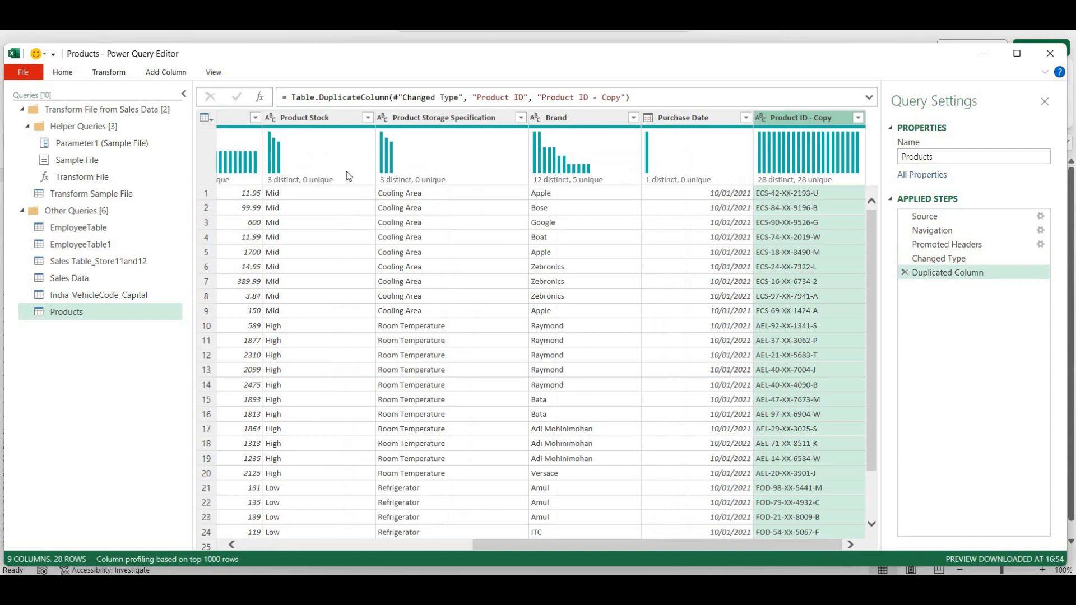
pyautogui.click(721, 535)
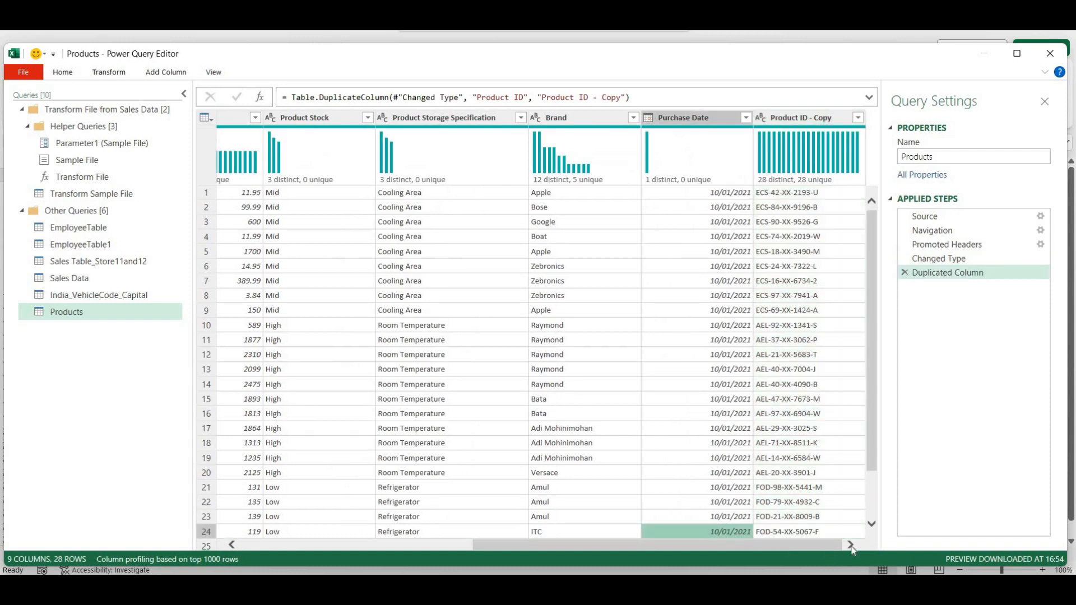
pyautogui.click(797, 118)
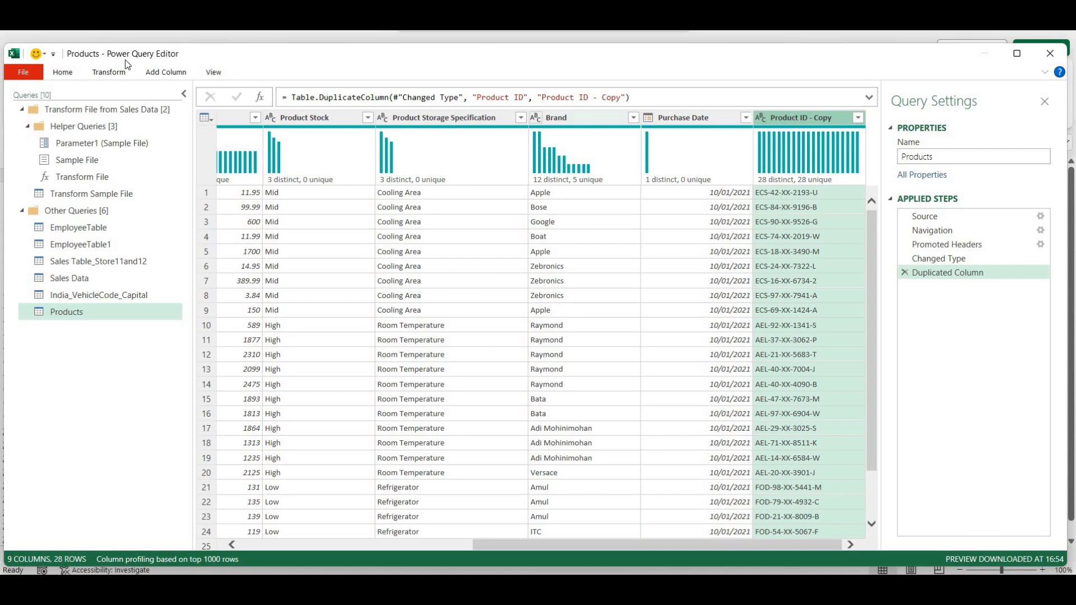
# - Split Product ID - Copy at each '-' into Copy.1 through Copy.5, giving 13 columns
pyautogui.click(60, 72)
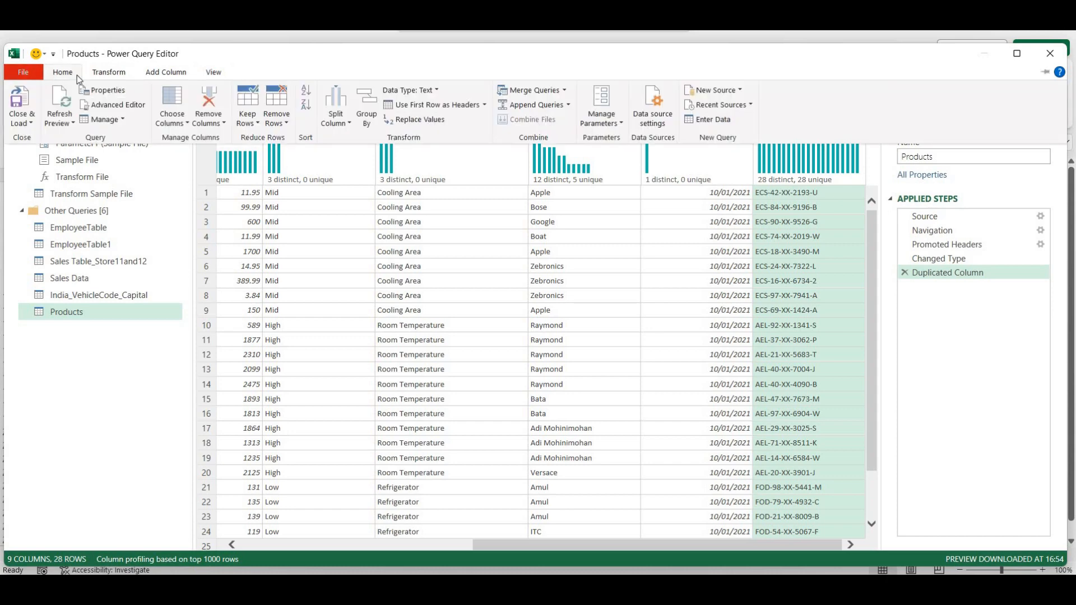
pyautogui.click(338, 120)
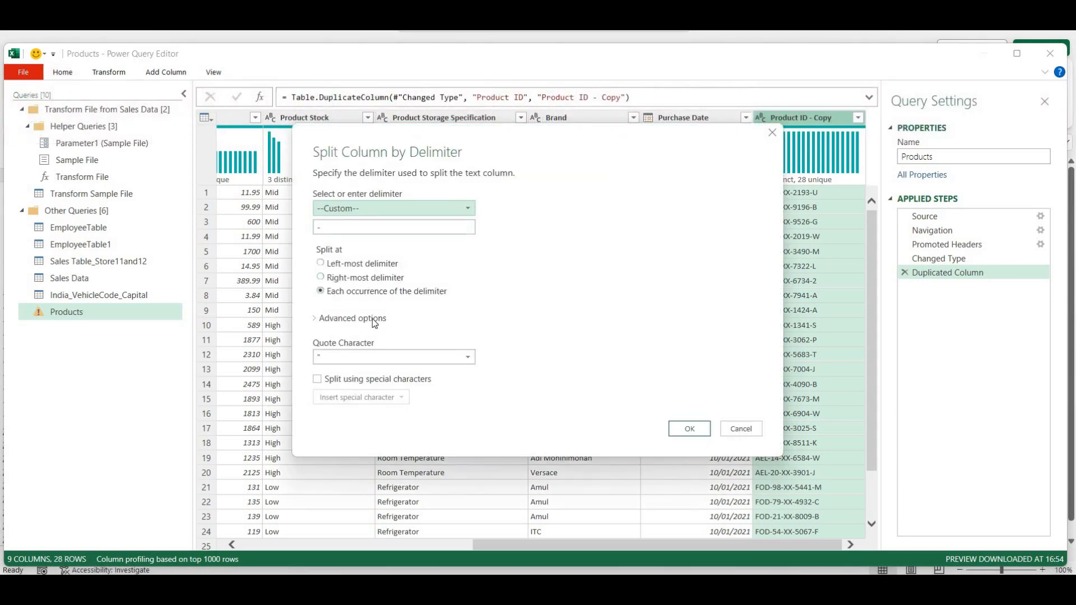
pyautogui.click(689, 430)
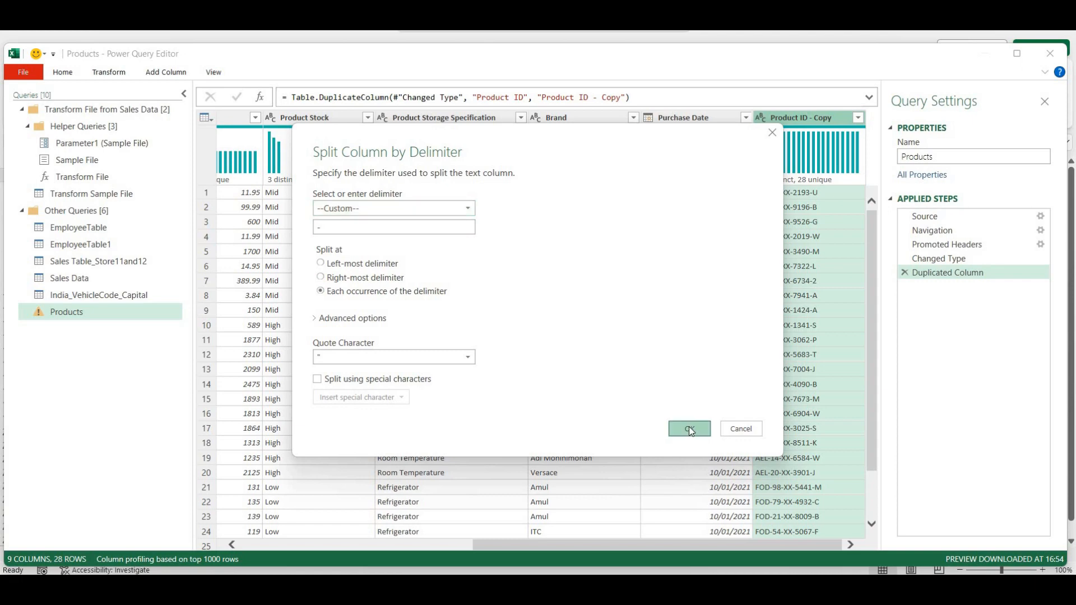
pyautogui.moveTo(627, 542); pyautogui.dragTo(768, 543)
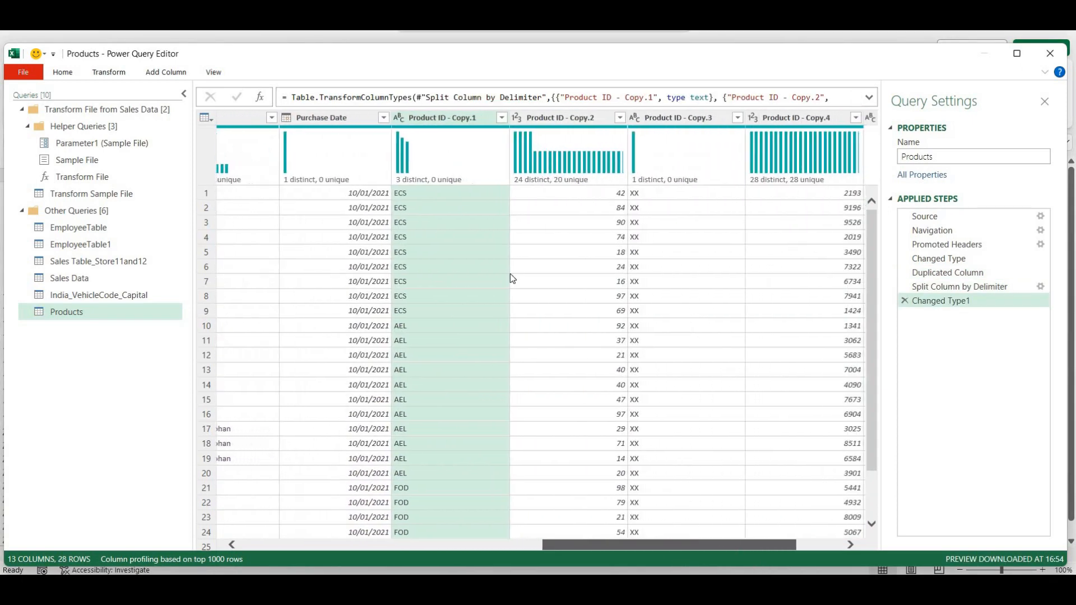
# - Rename Product ID - Copy.1 to ProductType and Copy.2 to ProductID
pyautogui.doubleClick(438, 118)
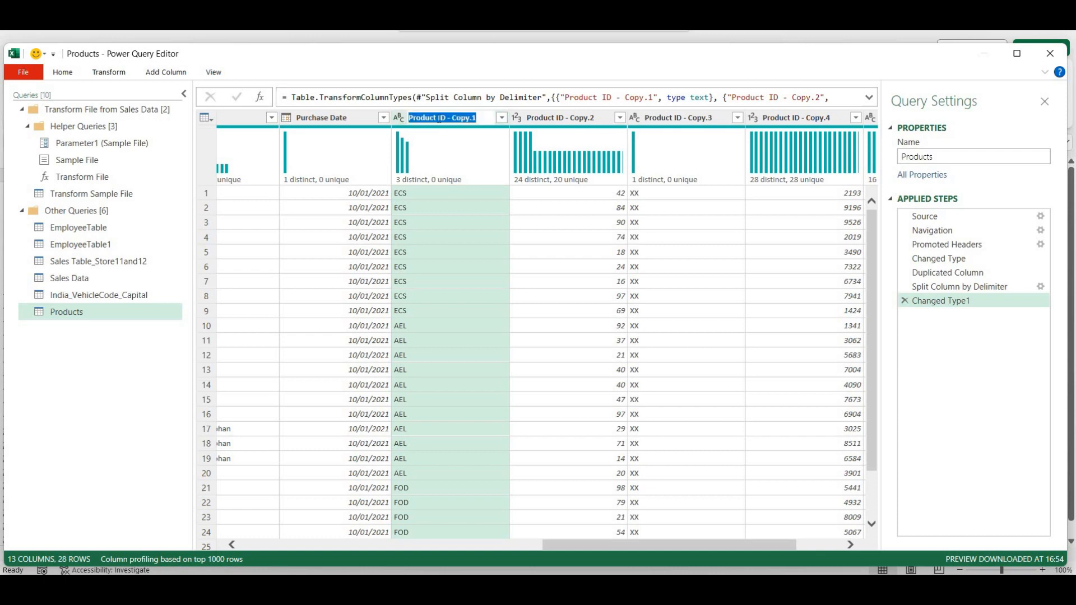
pyautogui.hotkey('ctrl', 'Left')
pyautogui.hotkey('ctrl', 'Left')
pyautogui.hotkey('ctrl', 'Left')
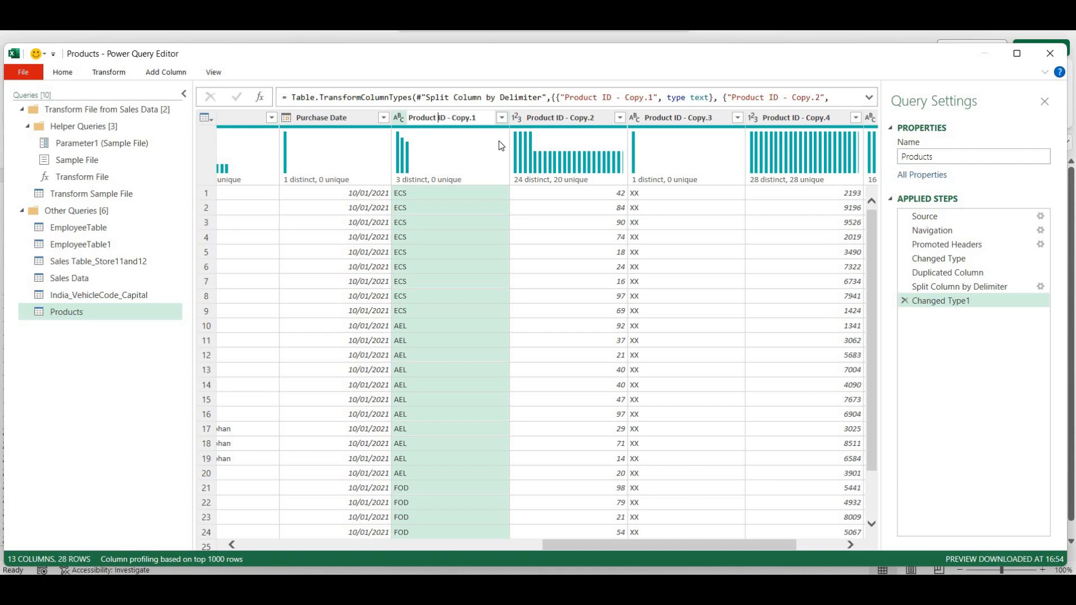
pyautogui.hotkey('shift', 'Right')
pyautogui.hotkey('shift', 'Right')
pyautogui.hotkey('shift', 'Right')
pyautogui.hotkey('shift', 'Right')
pyautogui.hotkey('shift', 'Right')
pyautogui.hotkey('shift', 'Right')
pyautogui.hotkey('shift', 'Right')
pyautogui.write('Type')
pyautogui.press('Return')
pyautogui.doubleClick(557, 119)
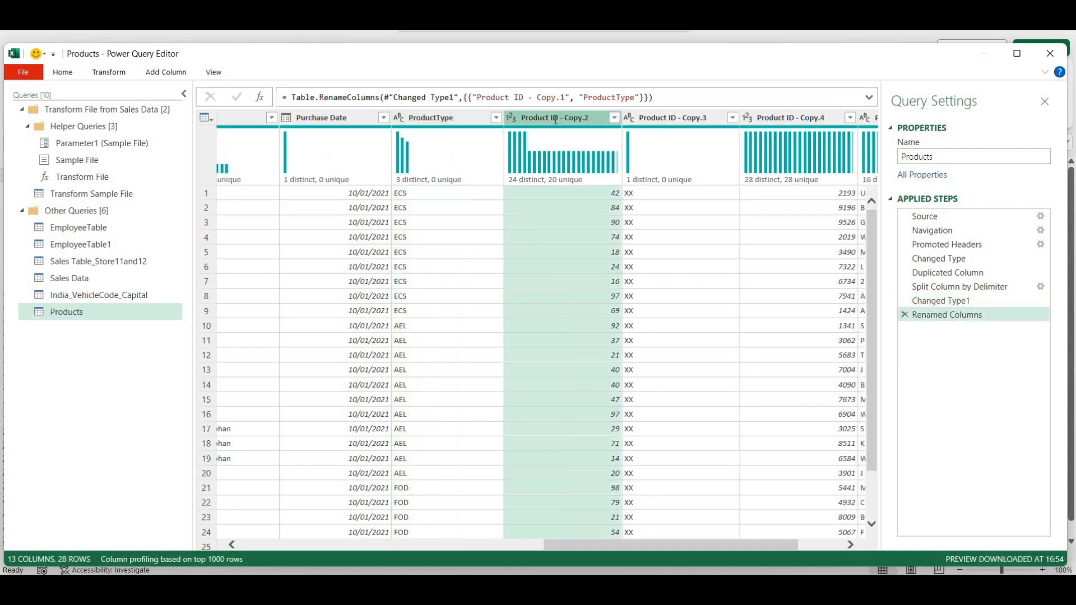
pyautogui.click(576, 126)
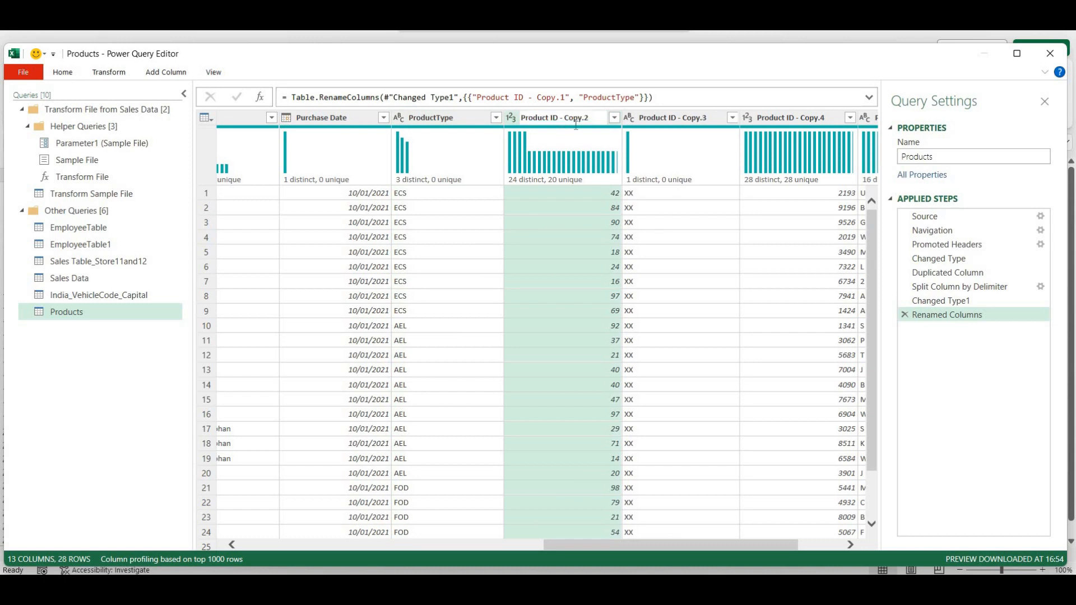
pyautogui.press('BackSpace')
pyautogui.moveTo(557, 118); pyautogui.dragTo(608, 121)
pyautogui.press('BackSpace')
pyautogui.press('Return')
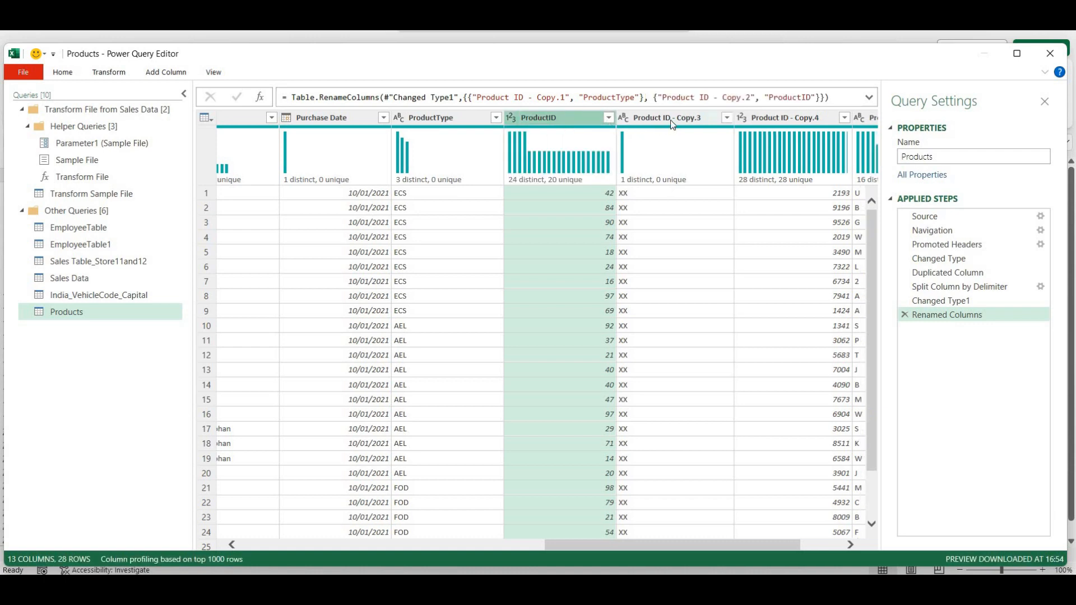
# - Rename Product ID - Copy.3 to BusinessID
pyautogui.doubleClick(671, 120)
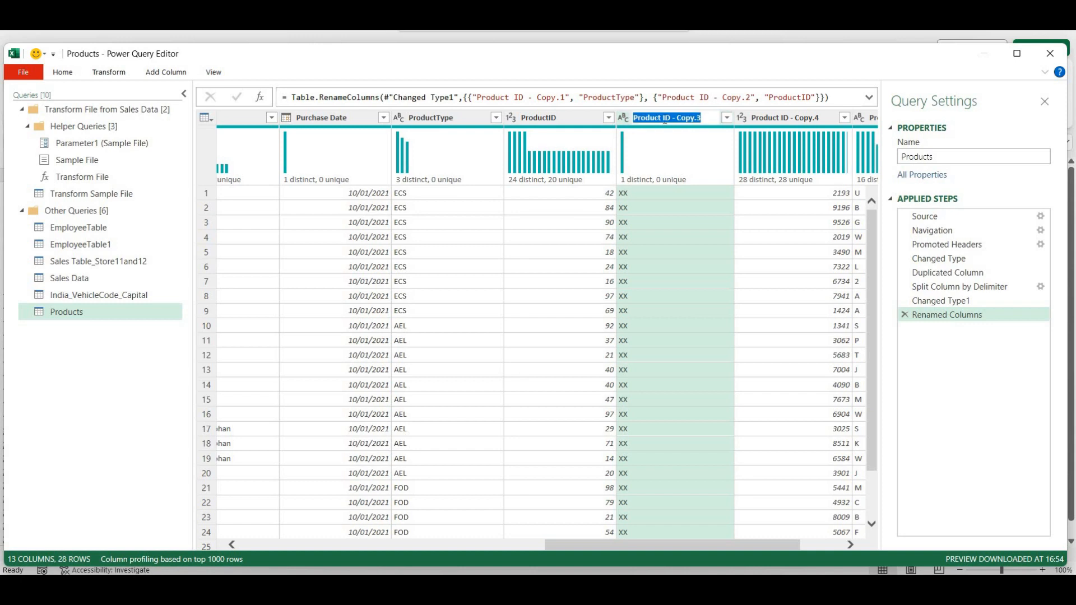
pyautogui.moveTo(663, 120); pyautogui.dragTo(617, 119)
pyautogui.write('Busine')
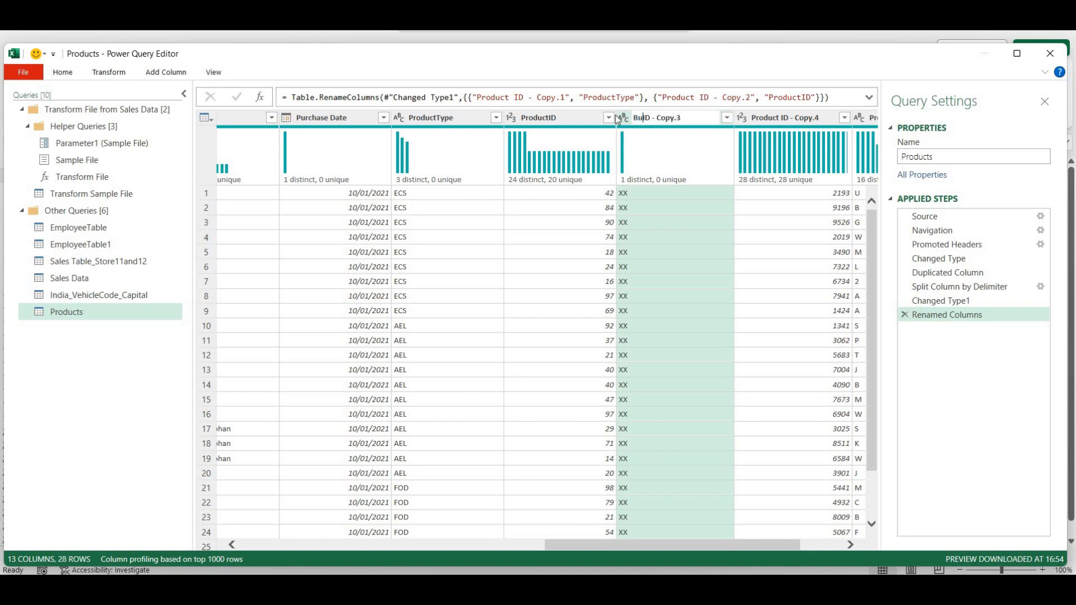
pyautogui.write('ss')
pyautogui.hotkey('shift', 'Right')
pyautogui.hotkey('shift', 'Right')
pyautogui.hotkey('shift', 'Right')
pyautogui.hotkey('shift', 'Right')
pyautogui.hotkey('shift', 'Right')
pyautogui.hotkey('shift', 'Right')
pyautogui.hotkey('shift', 'Right')
pyautogui.hotkey('shift', 'Right')
pyautogui.hotkey('shift', 'Right')
pyautogui.press('Delete')
pyautogui.press('Return')
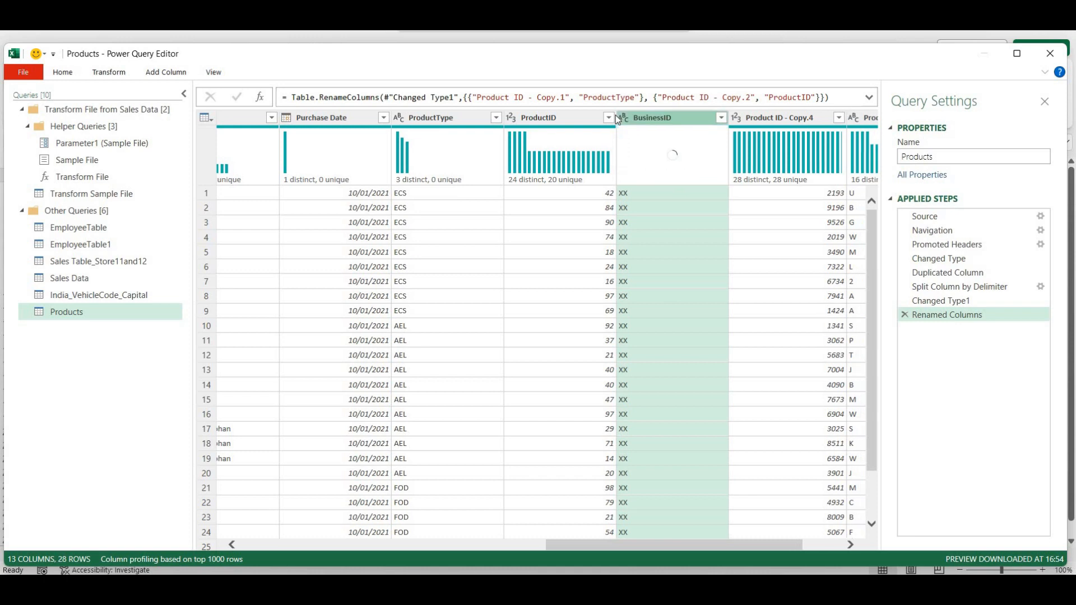
# - Rename Product ID - Copy.4 to ProductCode and Product ID - Copy.5 to Product_Initials
pyautogui.doubleClick(781, 120)
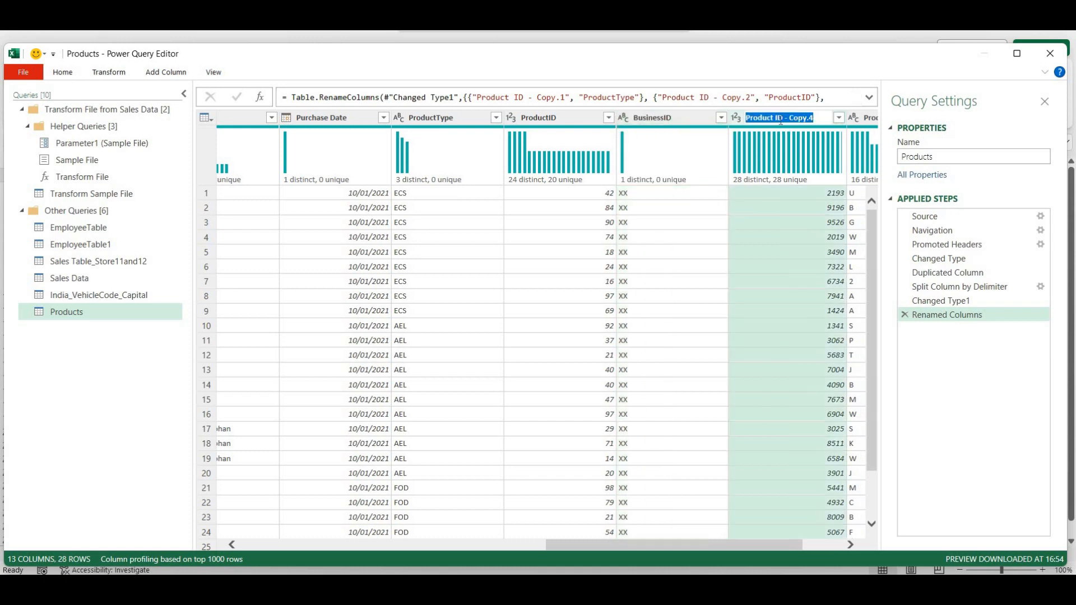
pyautogui.moveTo(773, 119); pyautogui.dragTo(816, 120)
pyautogui.write('Code')
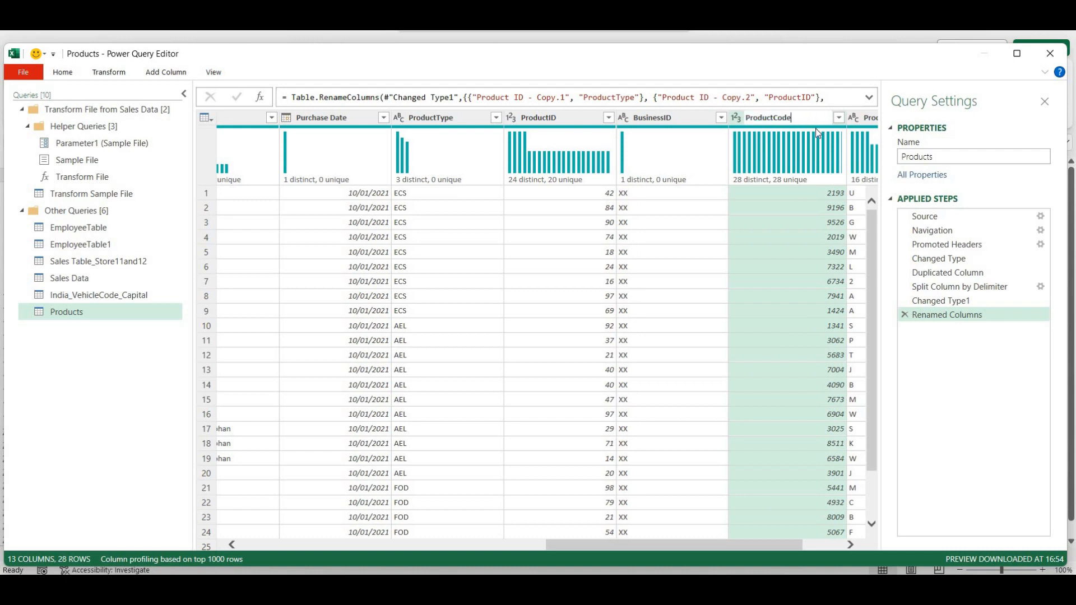
pyautogui.press('Return')
pyautogui.click(851, 545)
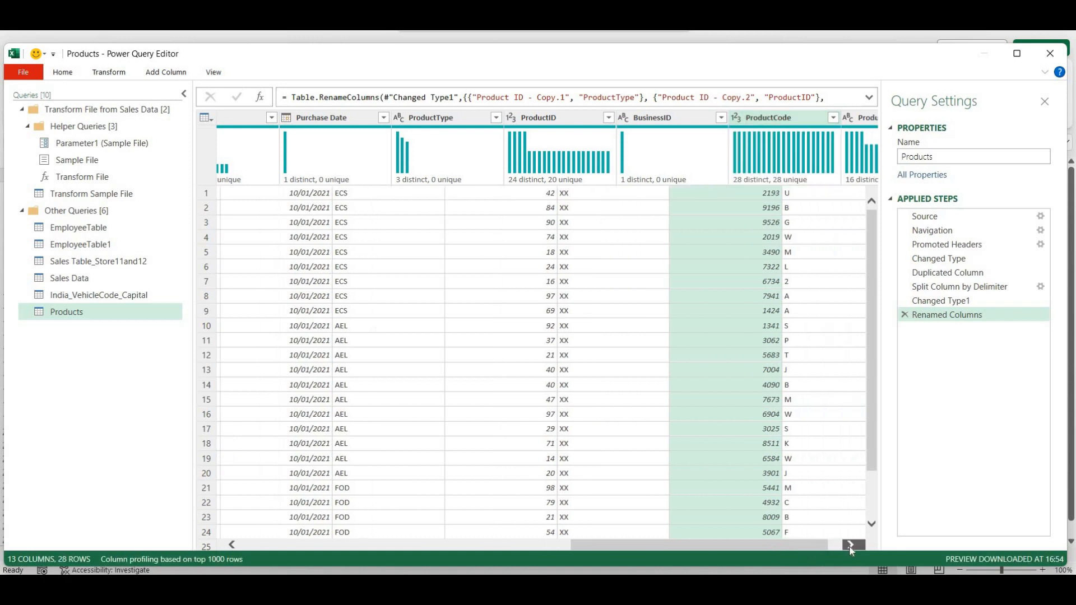
pyautogui.click(799, 116)
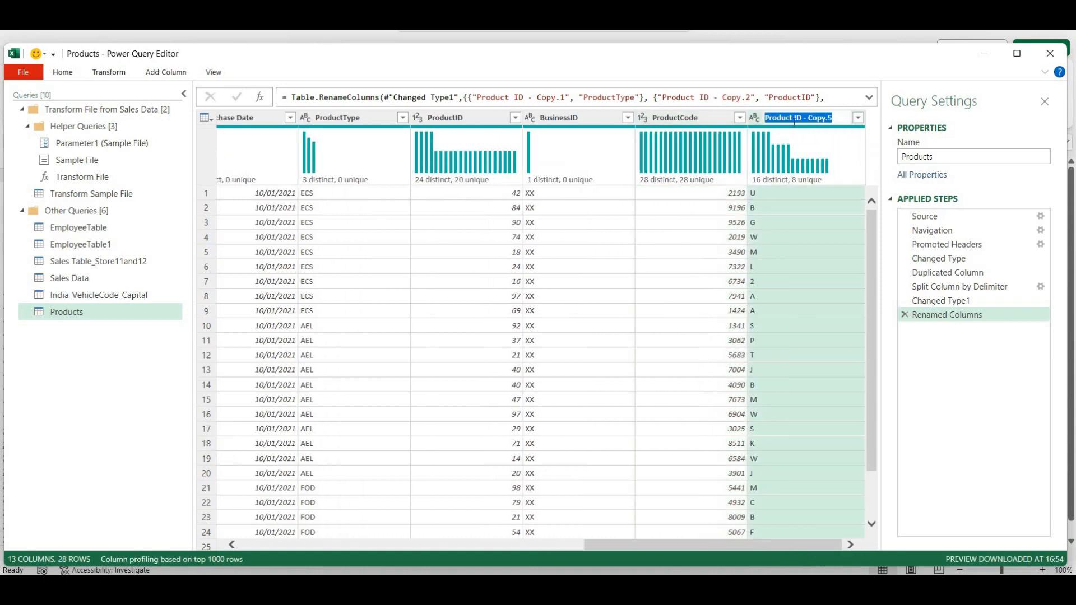
pyautogui.moveTo(794, 118); pyautogui.dragTo(851, 118)
pyautogui.press('BackSpace')
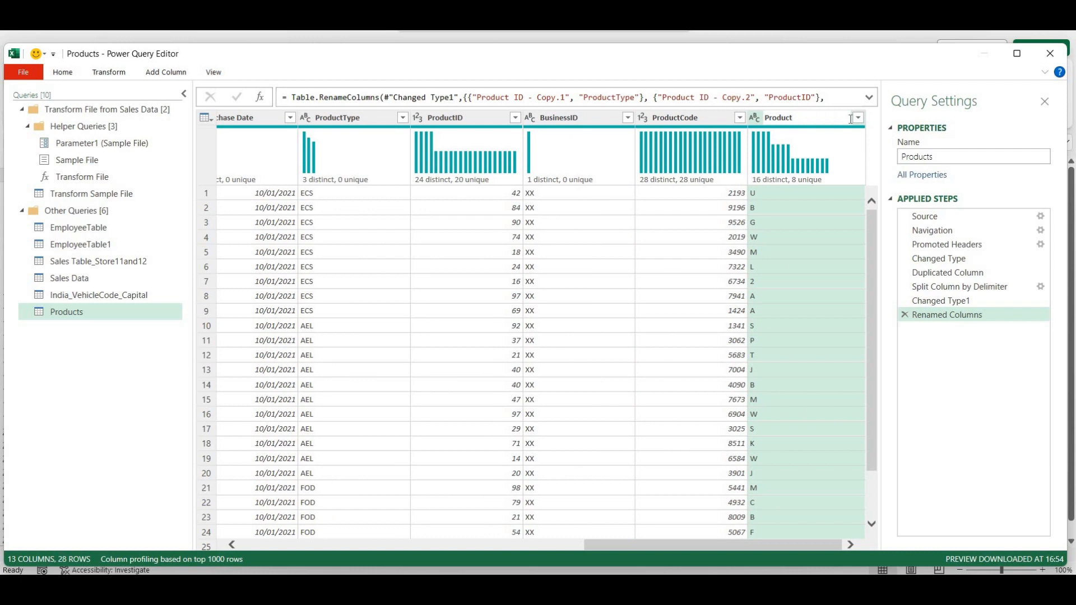
pyautogui.write('_Initials')
pyautogui.press('Return')
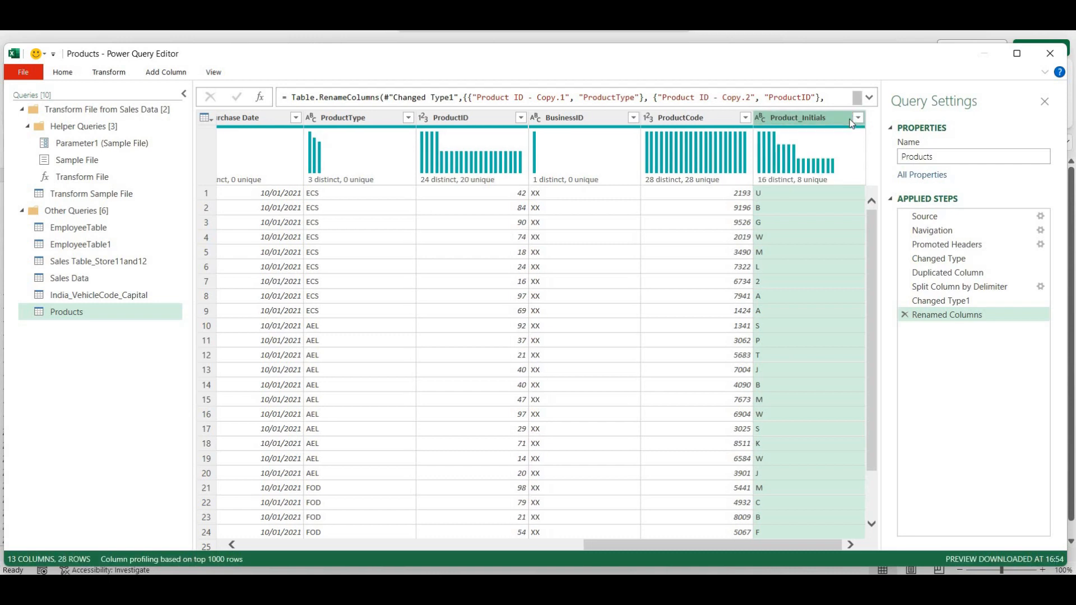
# - Reorder Product ID past Price Each, Brand and Purchase Date so it precedes ProductType
pyautogui.moveTo(684, 543); pyautogui.dragTo(293, 413)
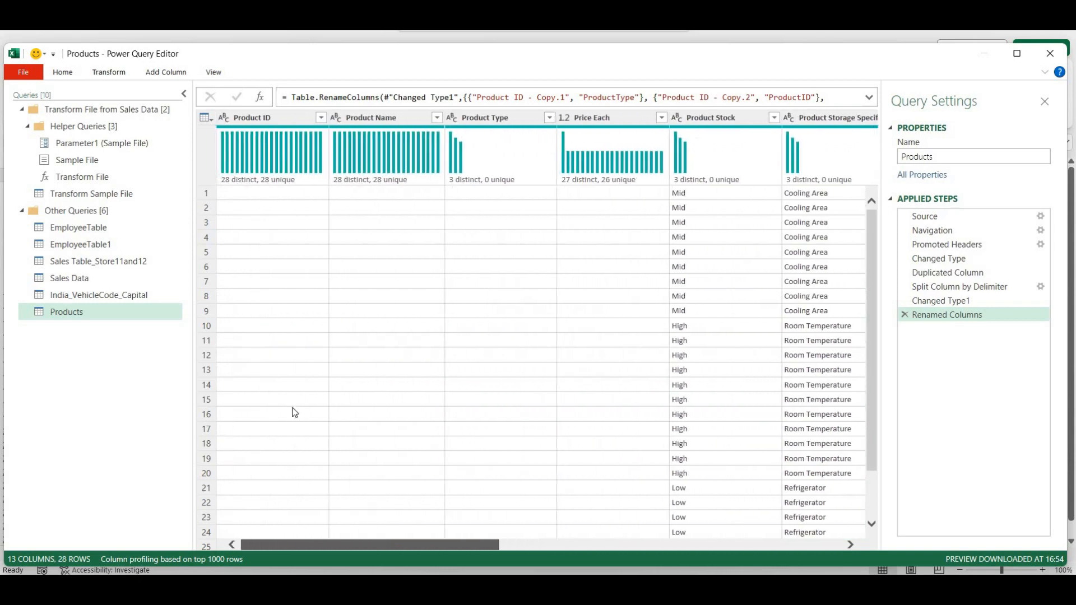
pyautogui.moveTo(261, 112); pyautogui.dragTo(620, 398)
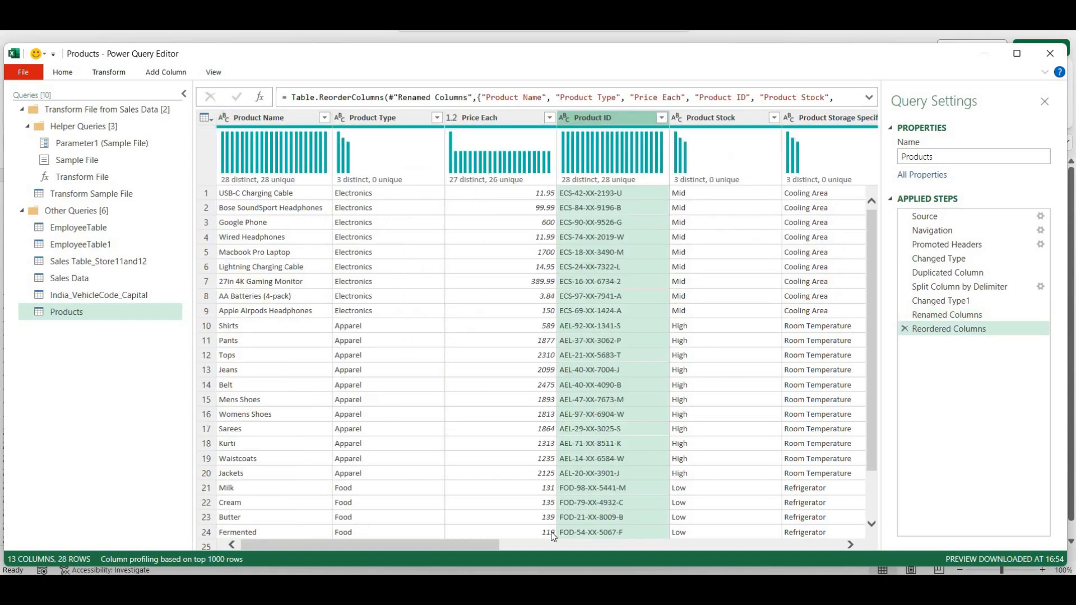
pyautogui.moveTo(361, 545); pyautogui.dragTo(486, 224)
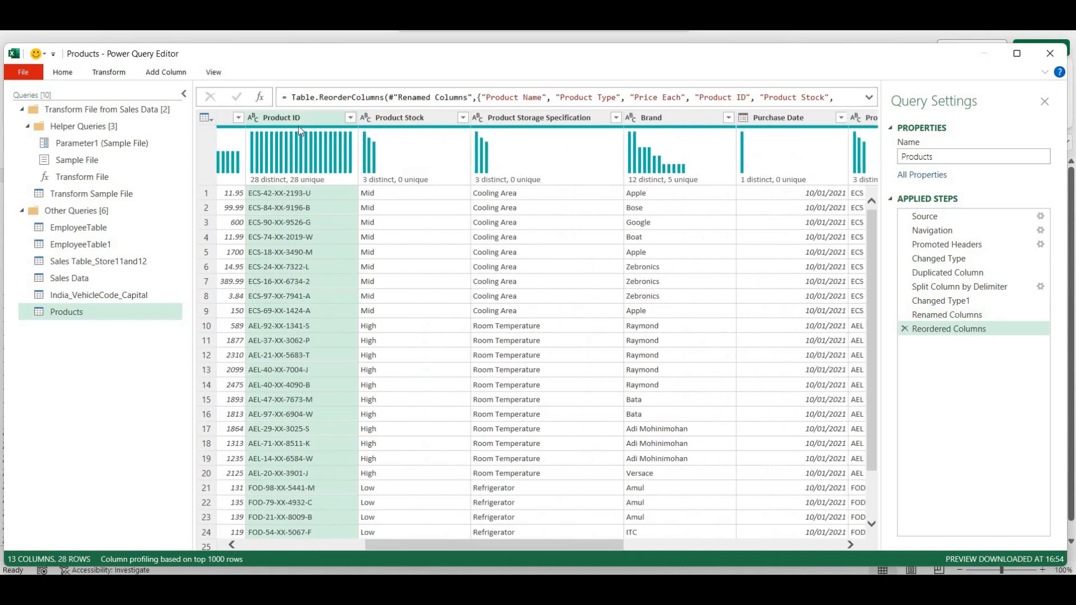
pyautogui.moveTo(297, 117); pyautogui.dragTo(738, 242)
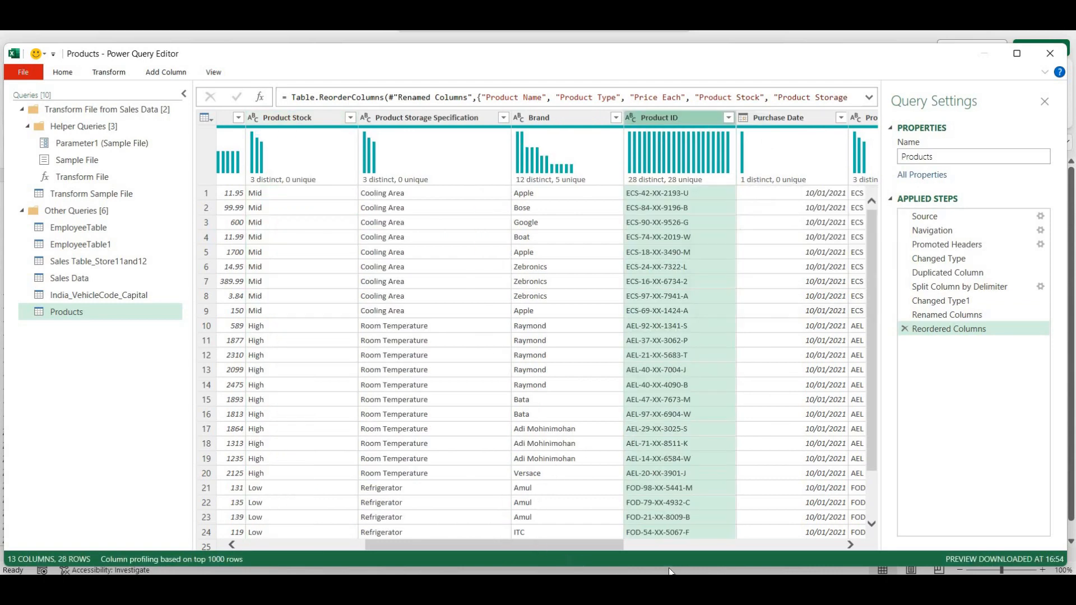
pyautogui.moveTo(537, 543); pyautogui.dragTo(678, 561)
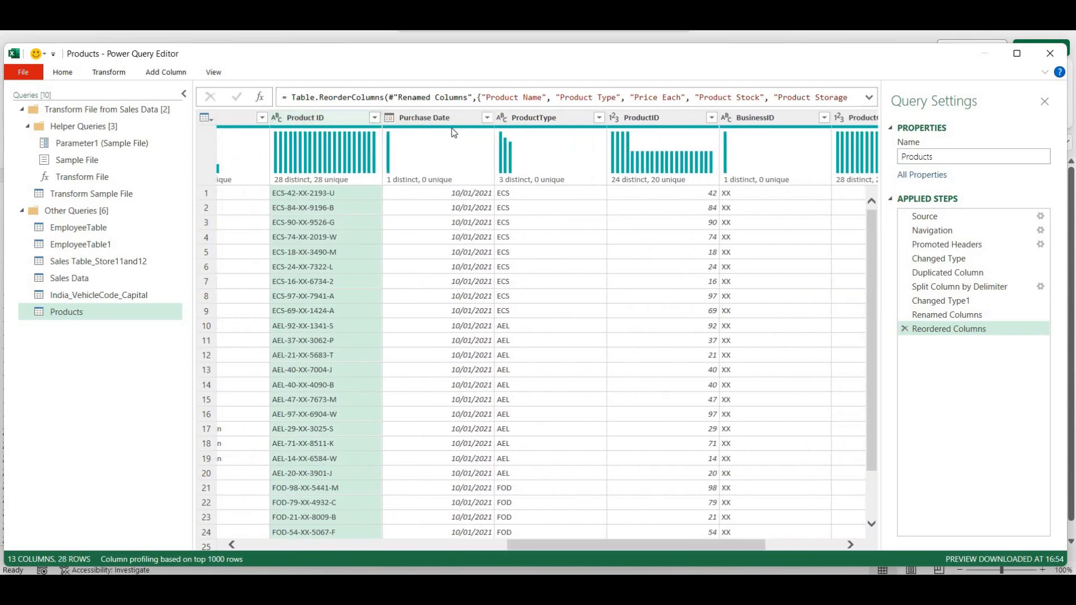
pyautogui.moveTo(322, 117); pyautogui.dragTo(554, 150)
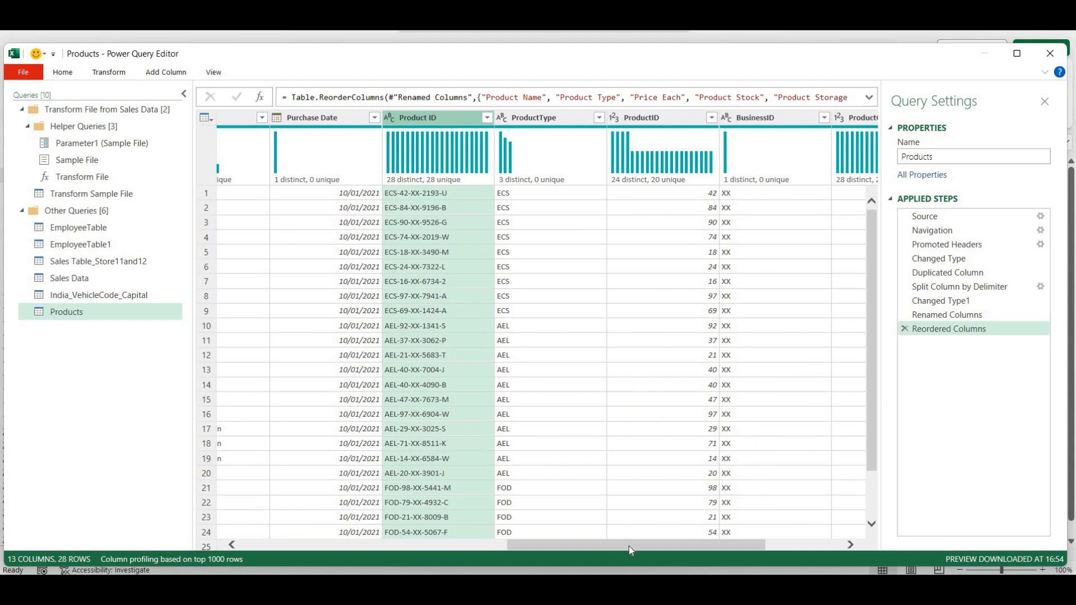
pyautogui.moveTo(629, 546); pyautogui.dragTo(665, 546)
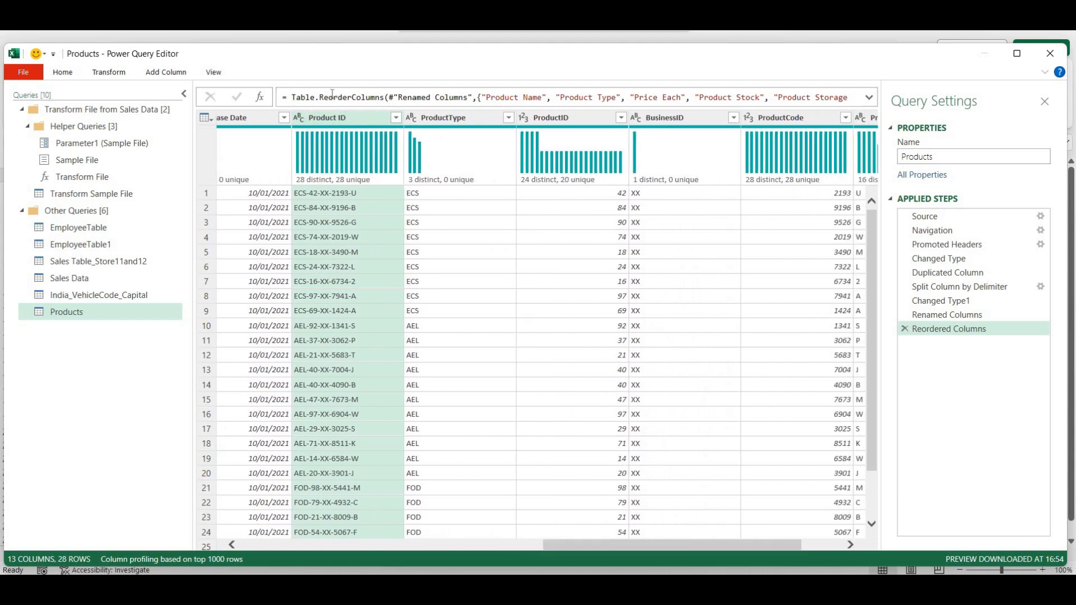
# - Duplicate the Product ID column, adding Product ID - Copy as the 14th column
pyautogui.rightClick(362, 118)
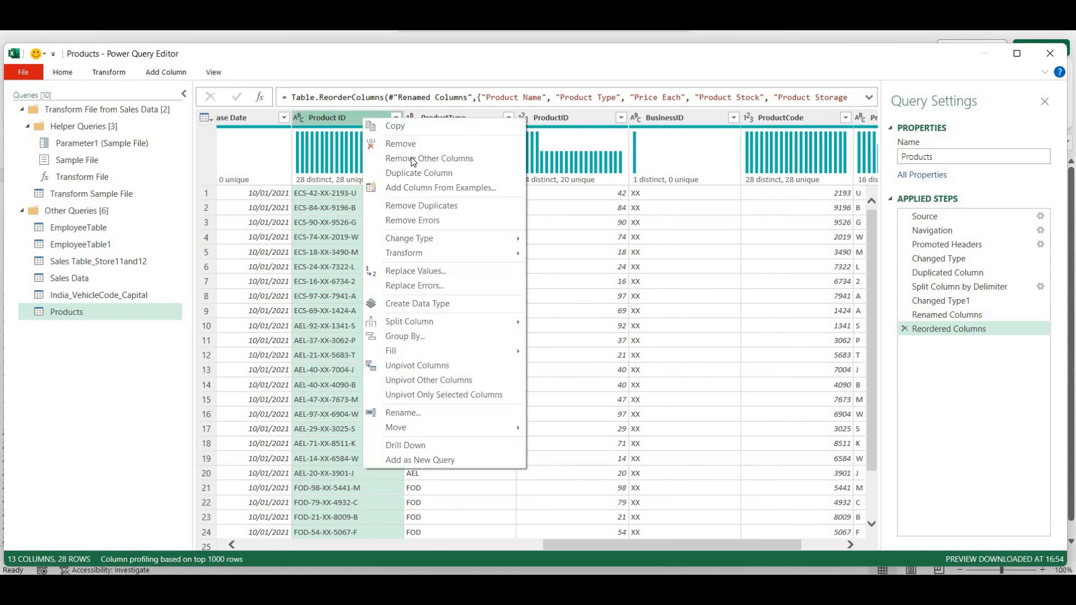
pyautogui.click(409, 174)
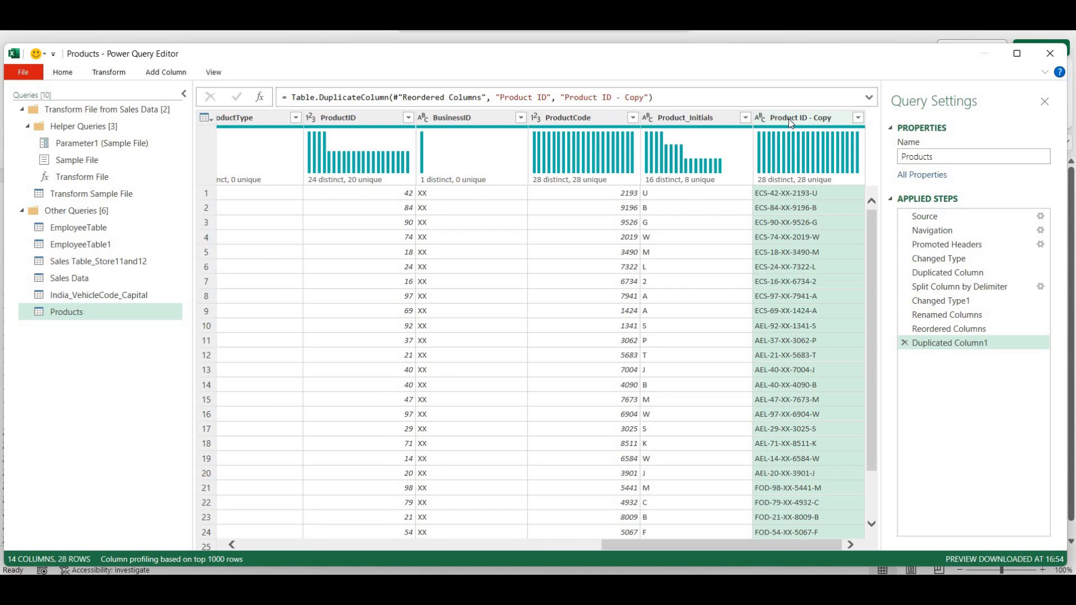
pyautogui.press('Left')
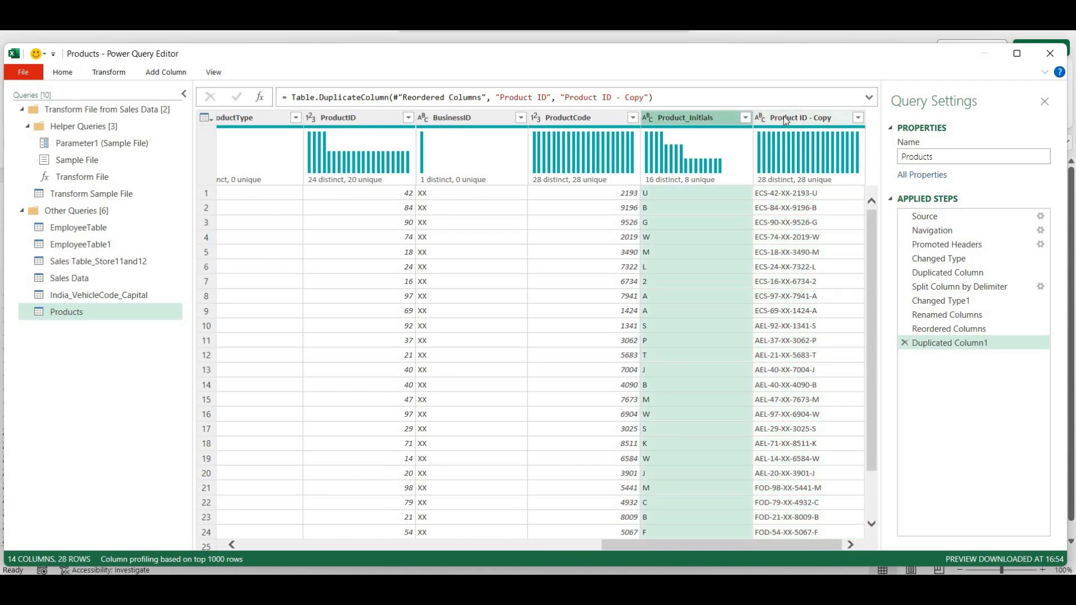
pyautogui.click(785, 118)
pyautogui.rightClick(784, 117)
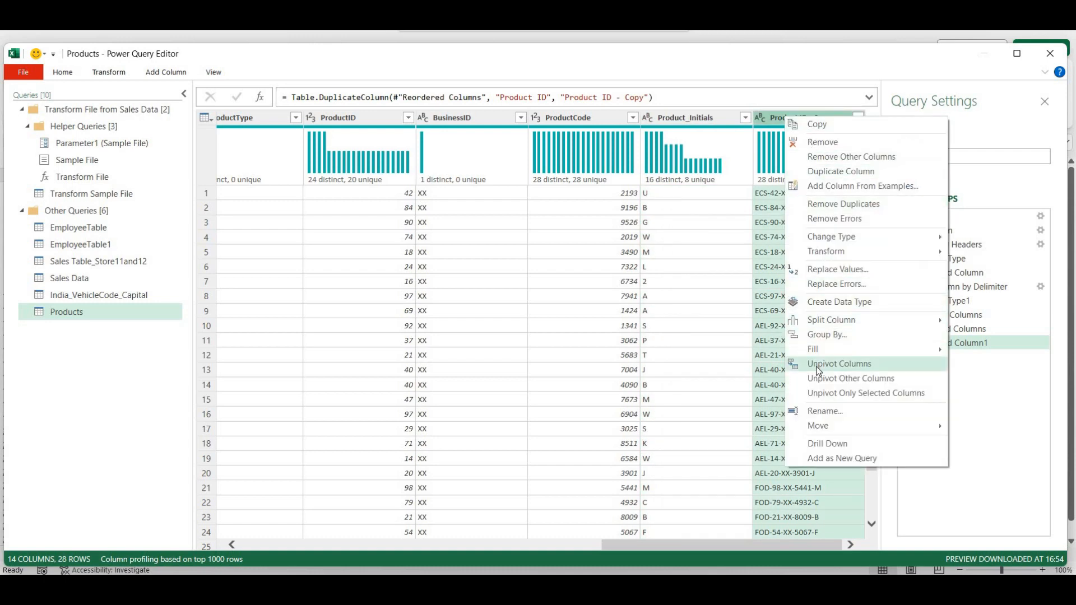
pyautogui.moveTo(828, 319)
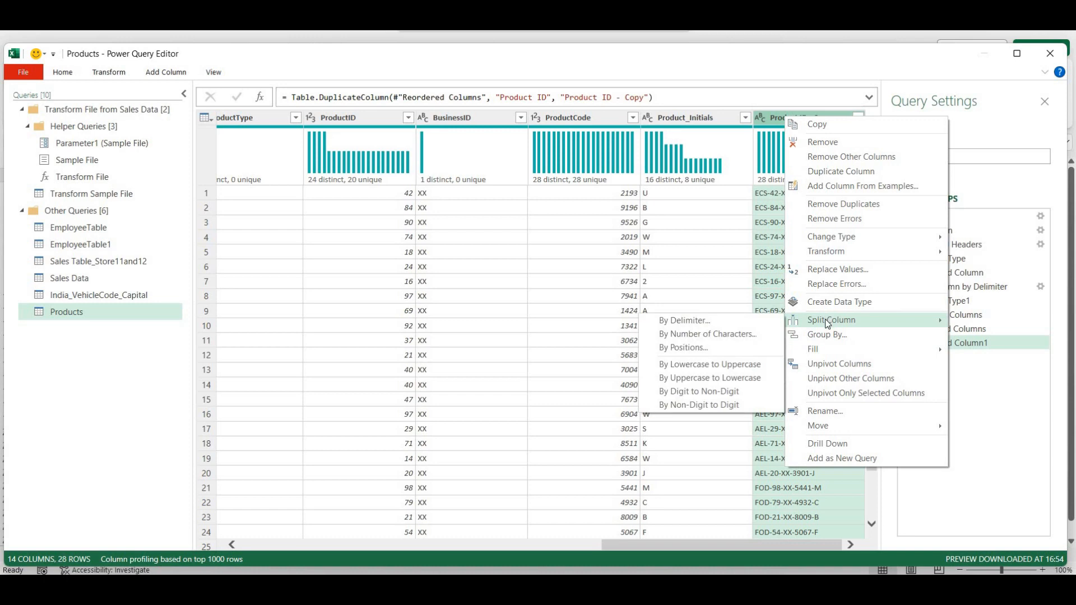
# - Split Product ID - Copy at each '-' into rows, expanding the table to 140 rows
pyautogui.click(718, 327)
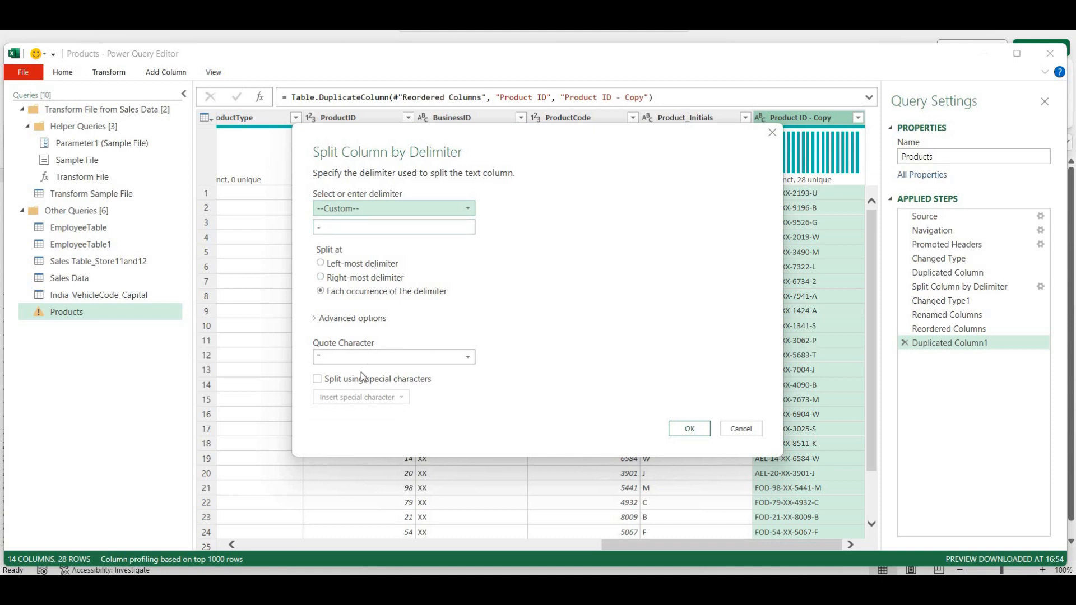
pyautogui.click(318, 318)
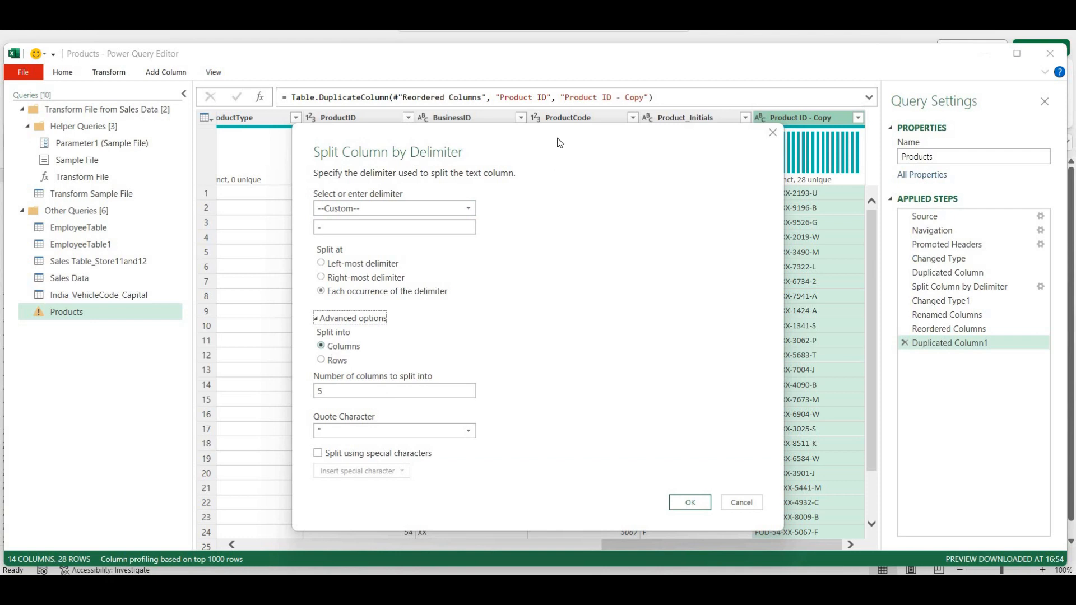
pyautogui.moveTo(538, 119); pyautogui.dragTo(479, 91)
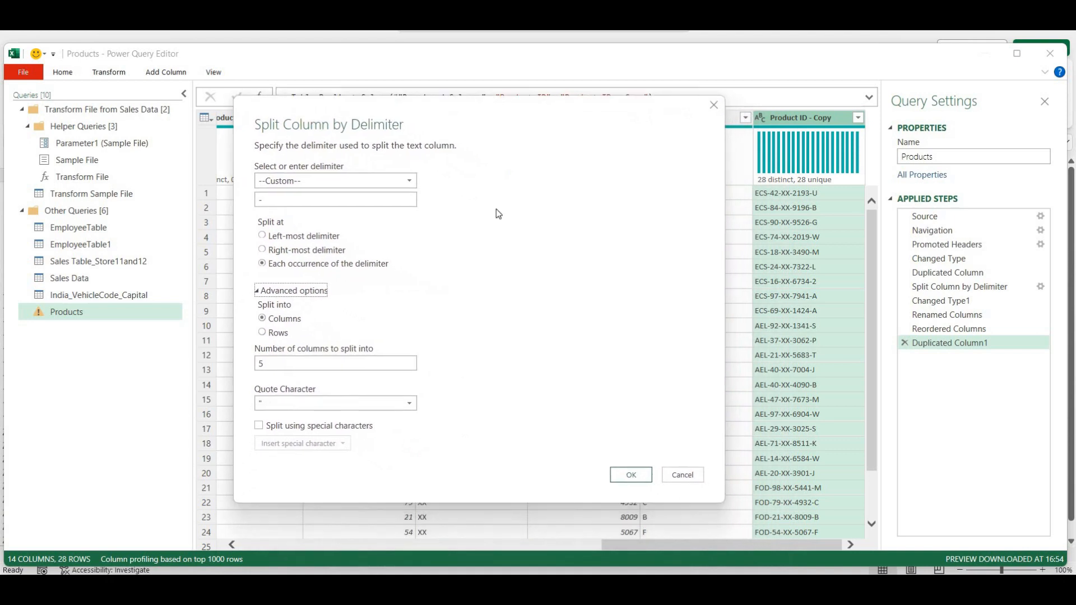
pyautogui.click(263, 332)
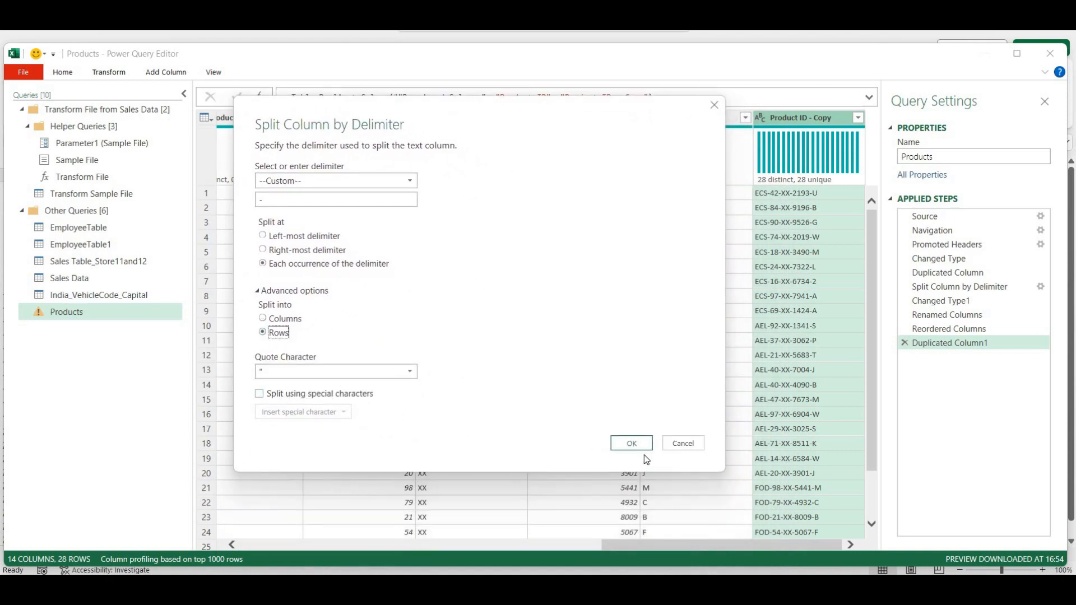
pyautogui.click(620, 443)
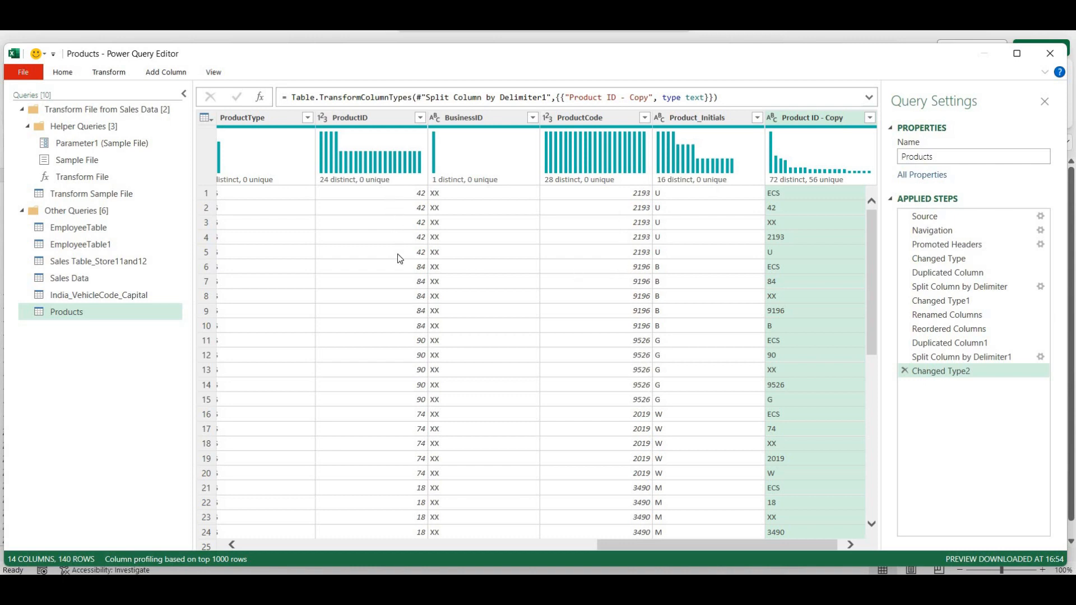
# - Delete the Changed Type2 and Split Column by Delimiter1 steps to get back to 28 rows
pyautogui.click(905, 370)
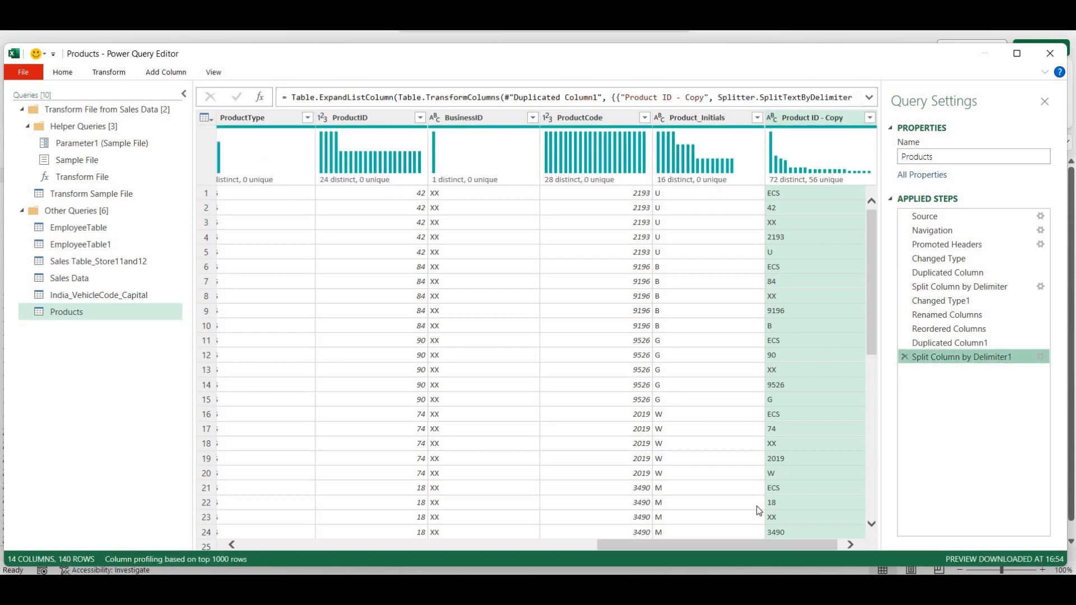
pyautogui.moveTo(773, 545); pyautogui.dragTo(783, 544)
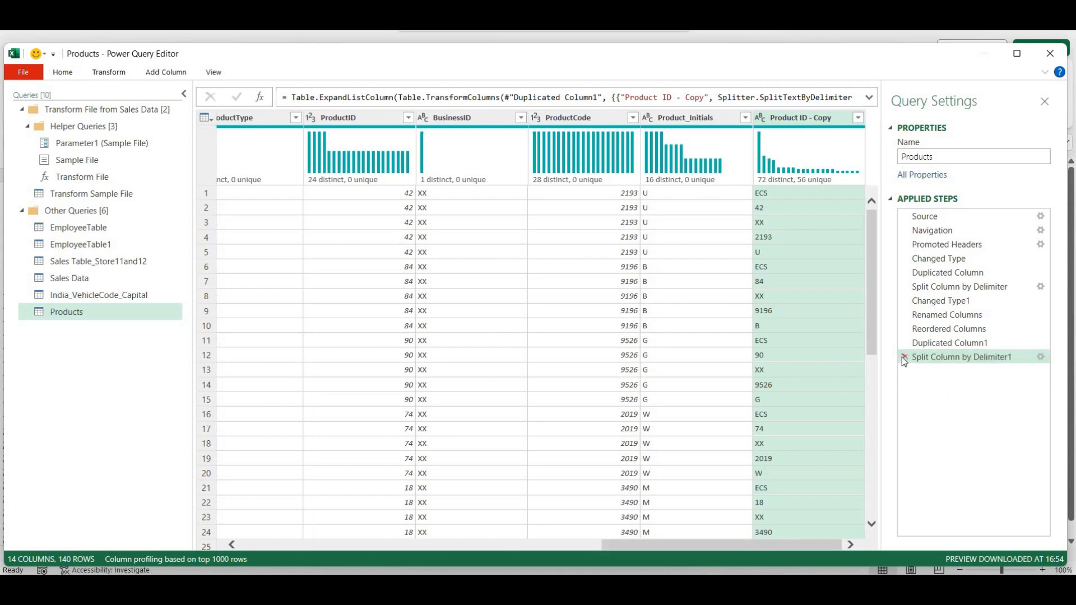
pyautogui.moveTo(761, 546); pyautogui.dragTo(799, 566)
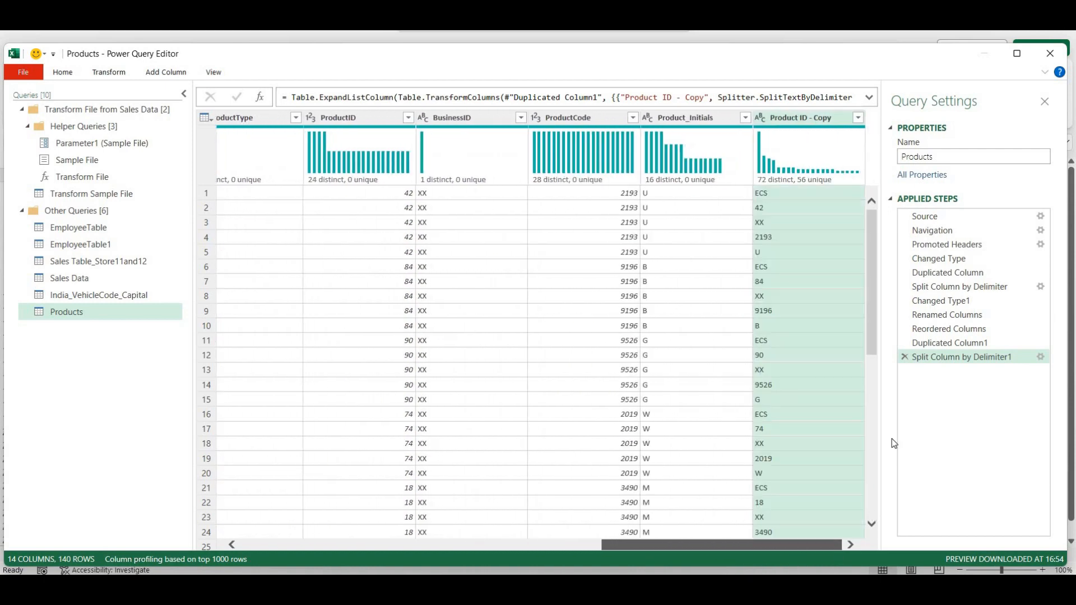
pyautogui.click(904, 357)
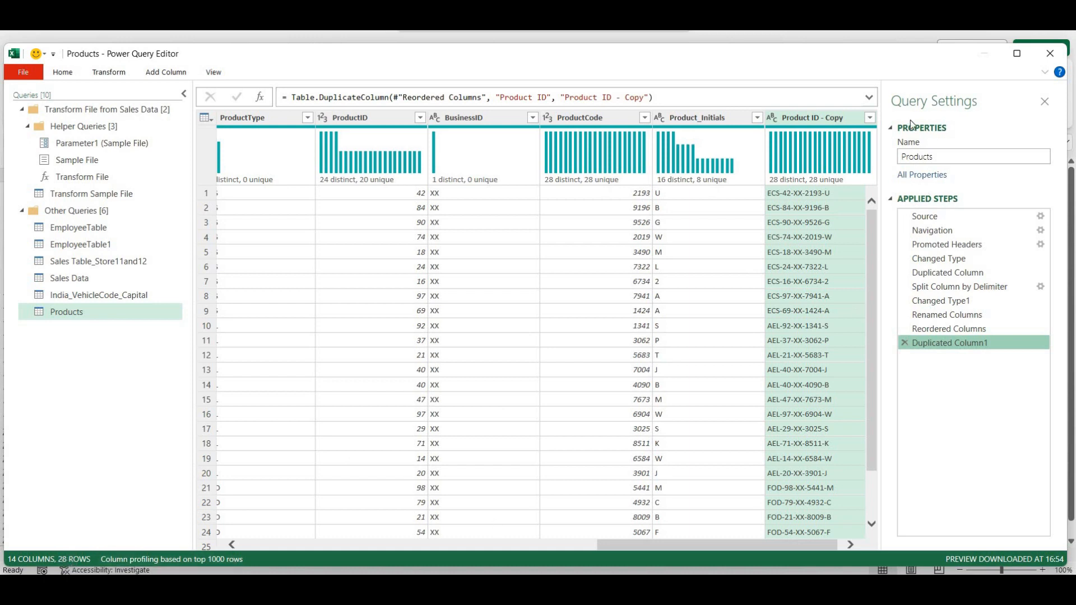
# - Split Product ID - Copy by the '-' delimiter into rows again, producing 140 rows
pyautogui.rightClick(807, 120)
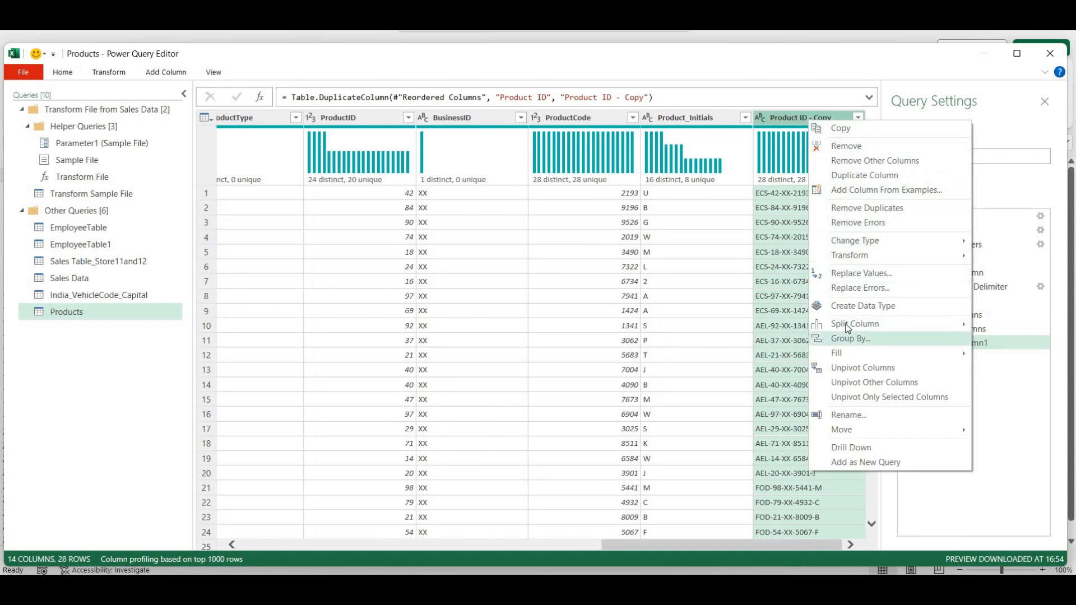
pyautogui.moveTo(847, 326)
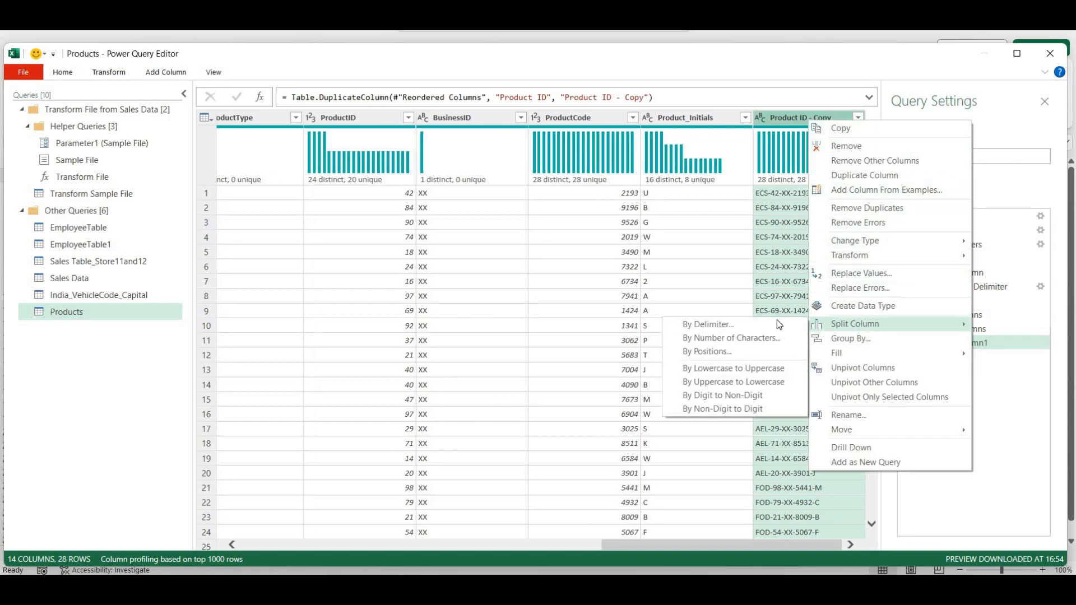
pyautogui.click(704, 329)
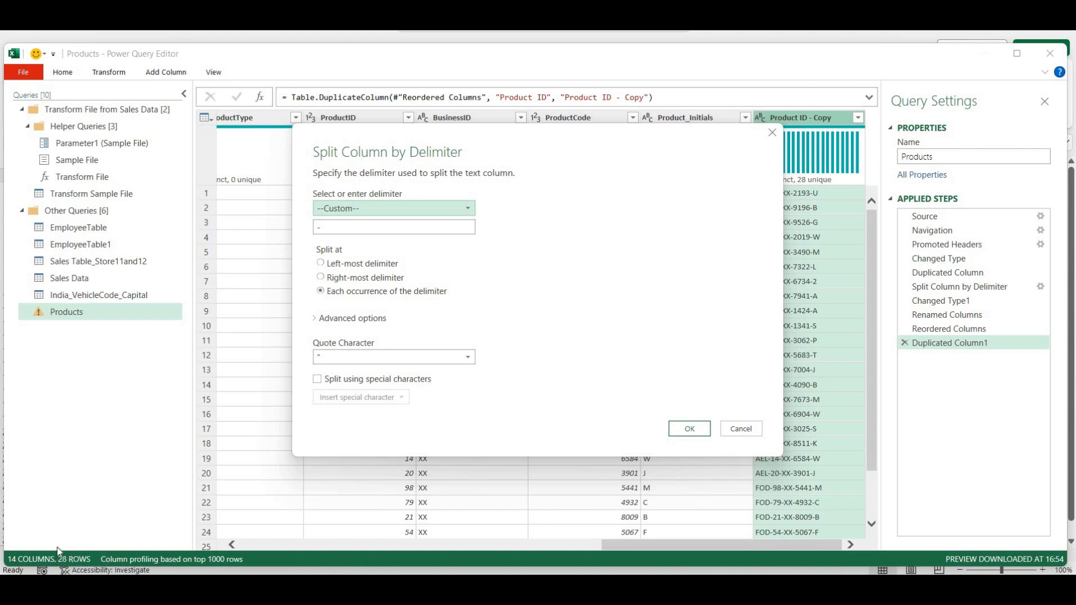
pyautogui.click(330, 319)
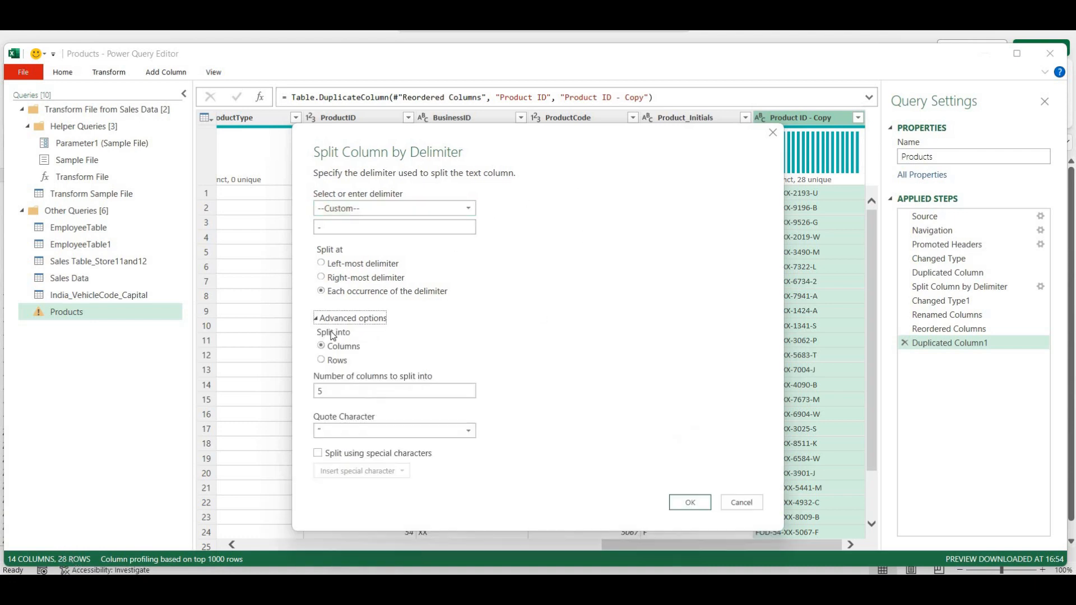
pyautogui.click(329, 361)
pyautogui.click(689, 471)
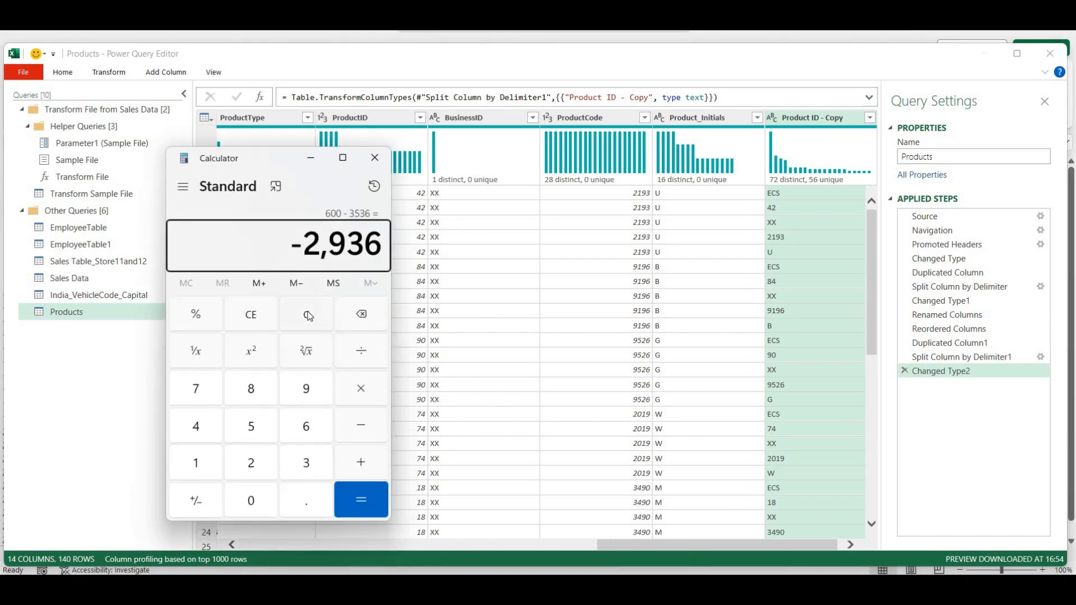
# - Calculate 28 × 5 = 140 in Calculator to check the new row count
pyautogui.click(308, 312)
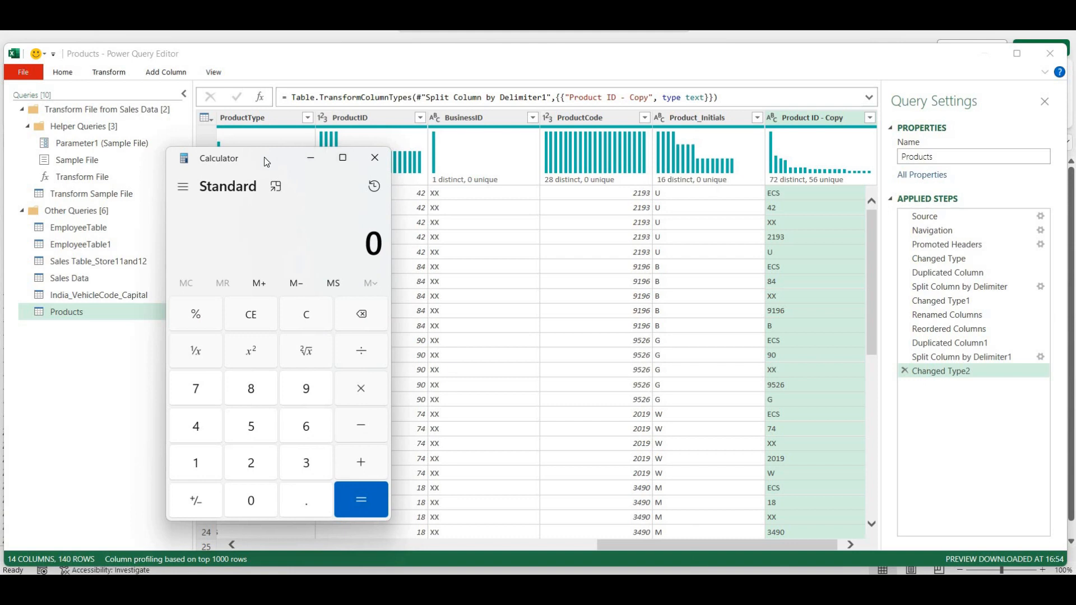
pyautogui.write('28')
pyautogui.press('*')
pyautogui.write('5')
pyautogui.press('Return')
# - Remove the Changed Type2 and Split Column by Delimiter1 steps again, ending at Duplicated Column1 with 28 rows
pyautogui.click(306, 163)
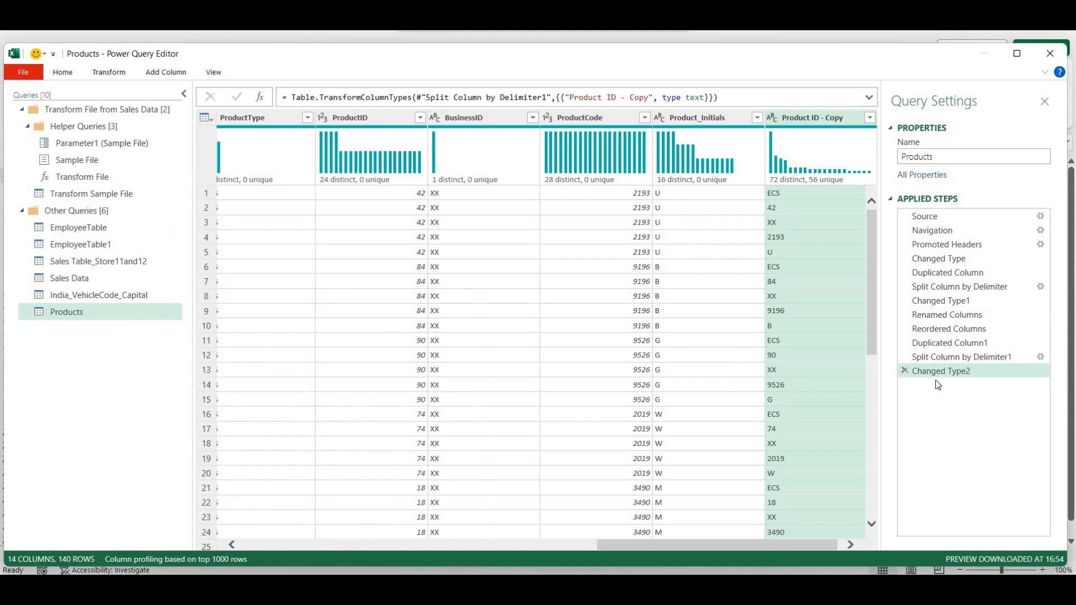
pyautogui.click(903, 370)
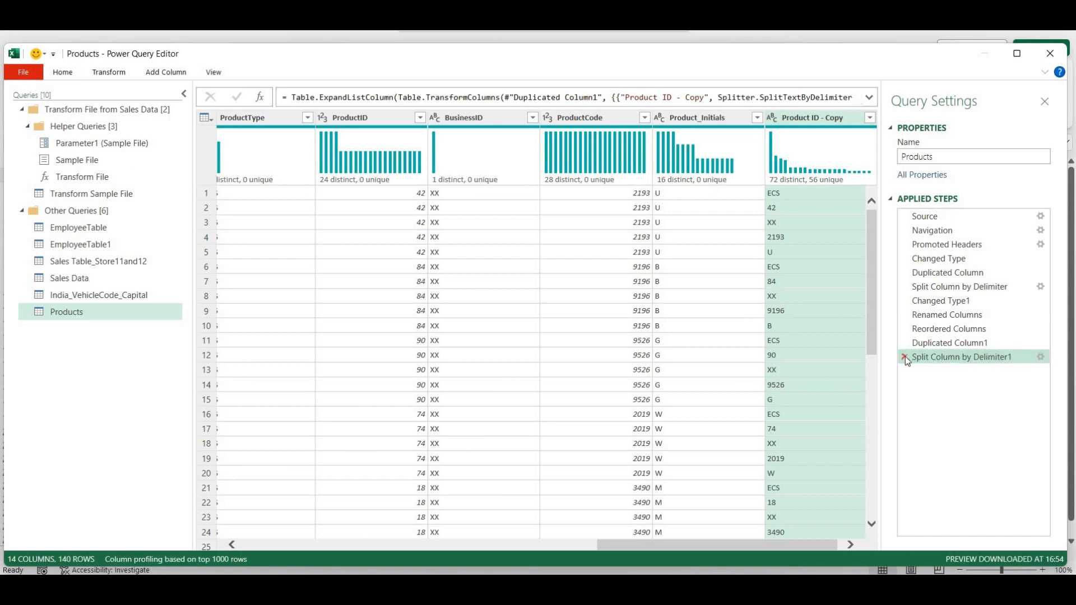
pyautogui.click(903, 357)
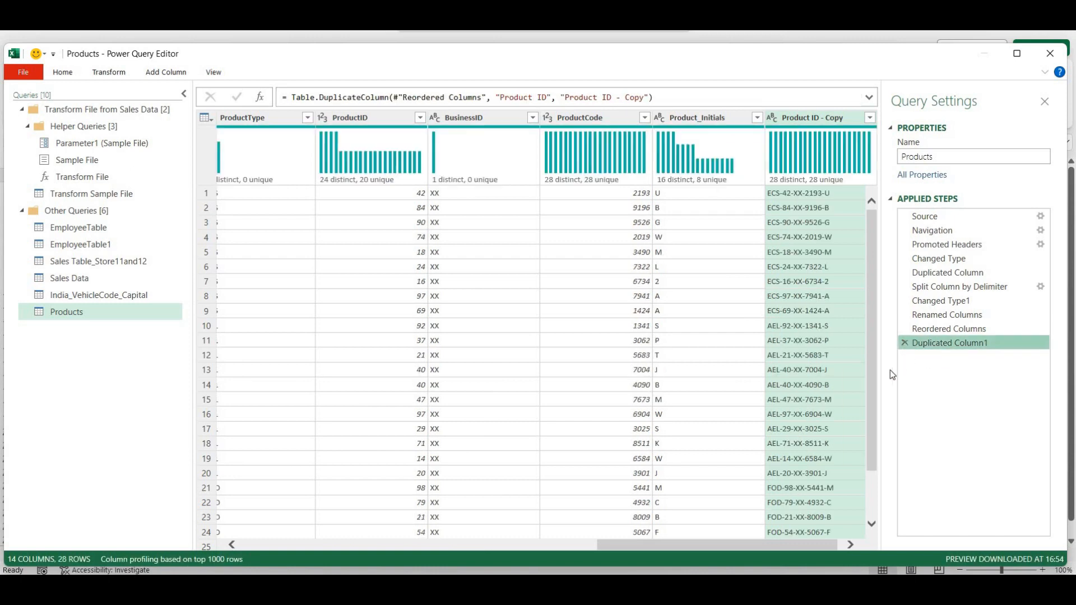
pyautogui.click(828, 543)
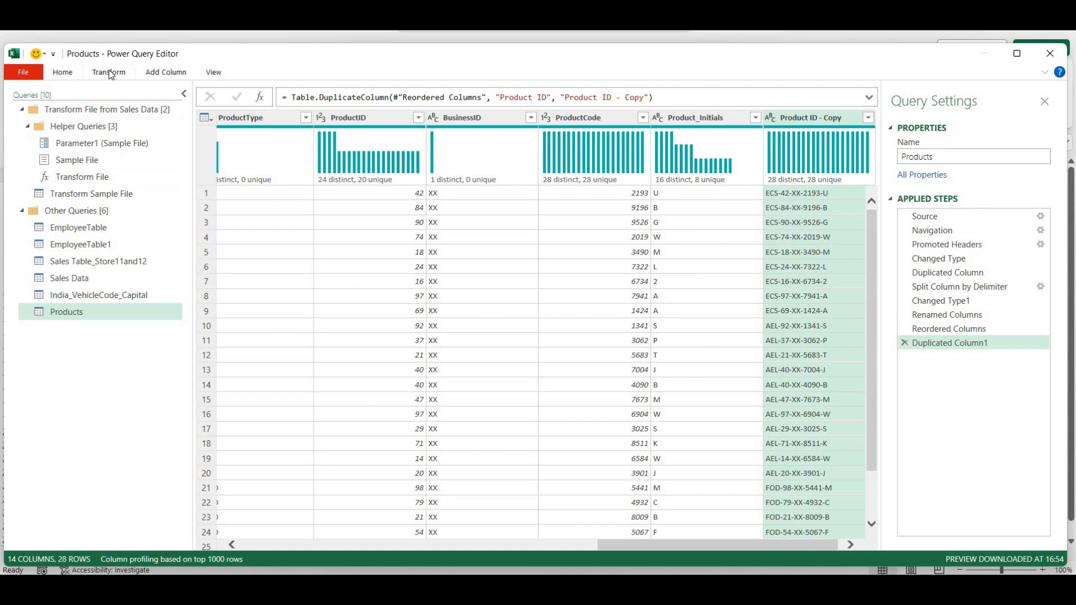
# - Split Product ID - Copy by digit to non-digit into Copy.1, Copy.2 and Copy.3
pyautogui.click(64, 74)
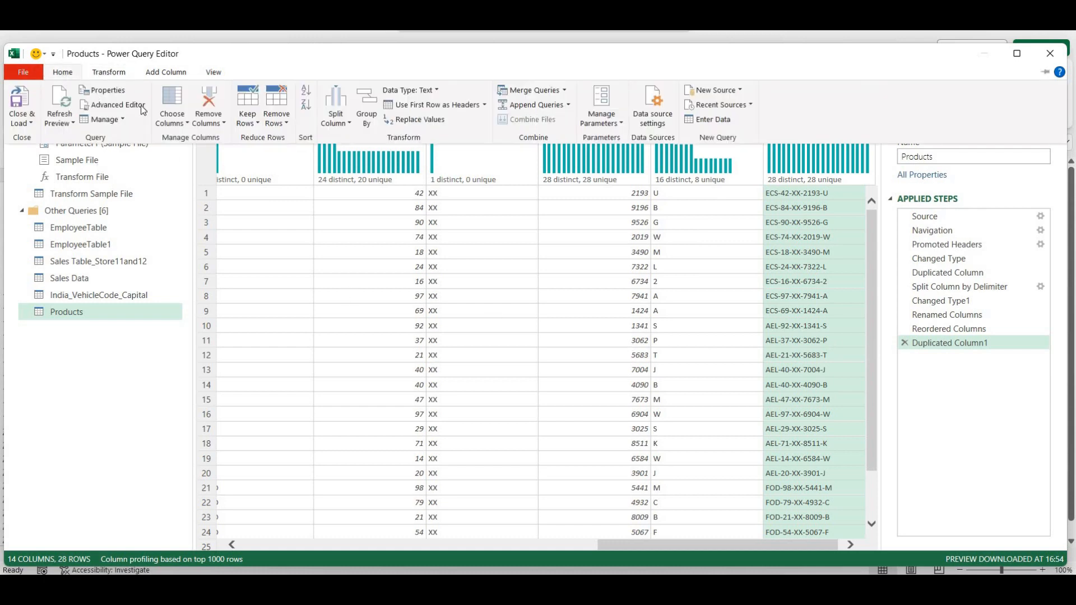
pyautogui.click(336, 120)
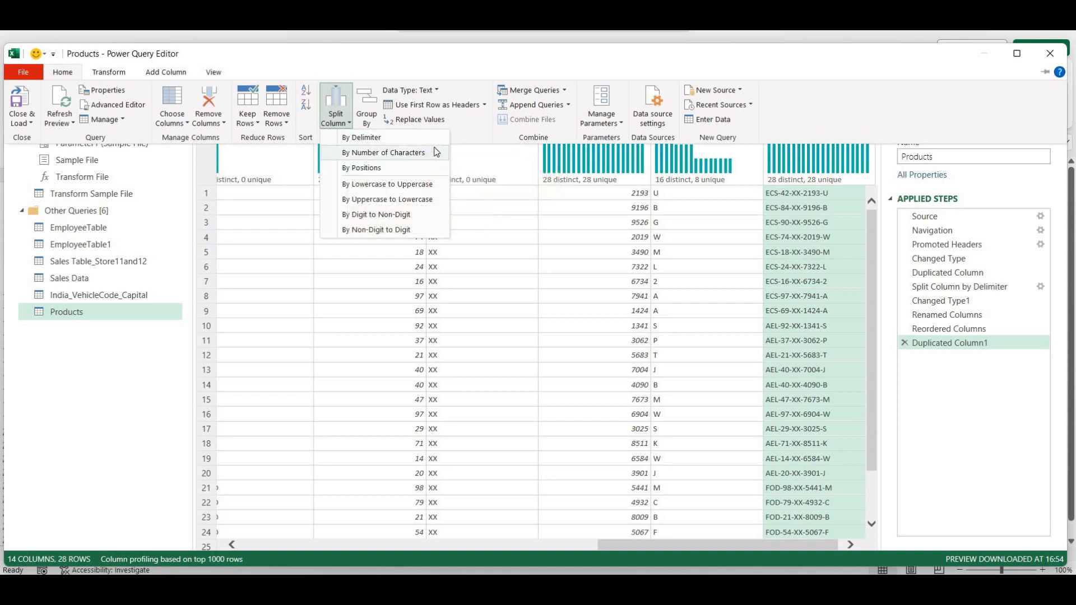
pyautogui.click(374, 217)
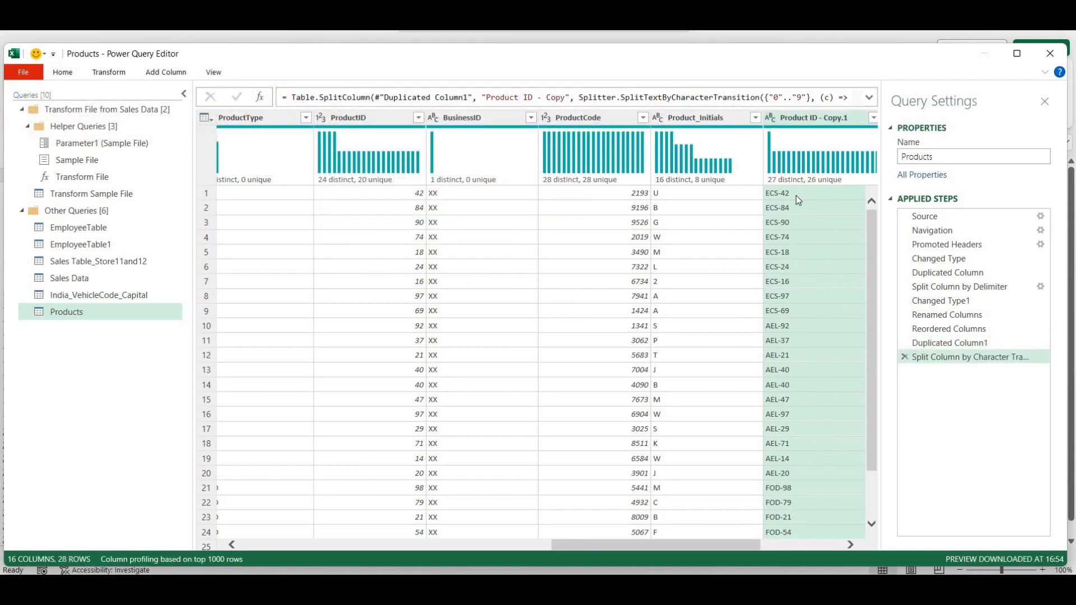
pyautogui.moveTo(789, 182)
pyautogui.moveTo(734, 549); pyautogui.dragTo(798, 547)
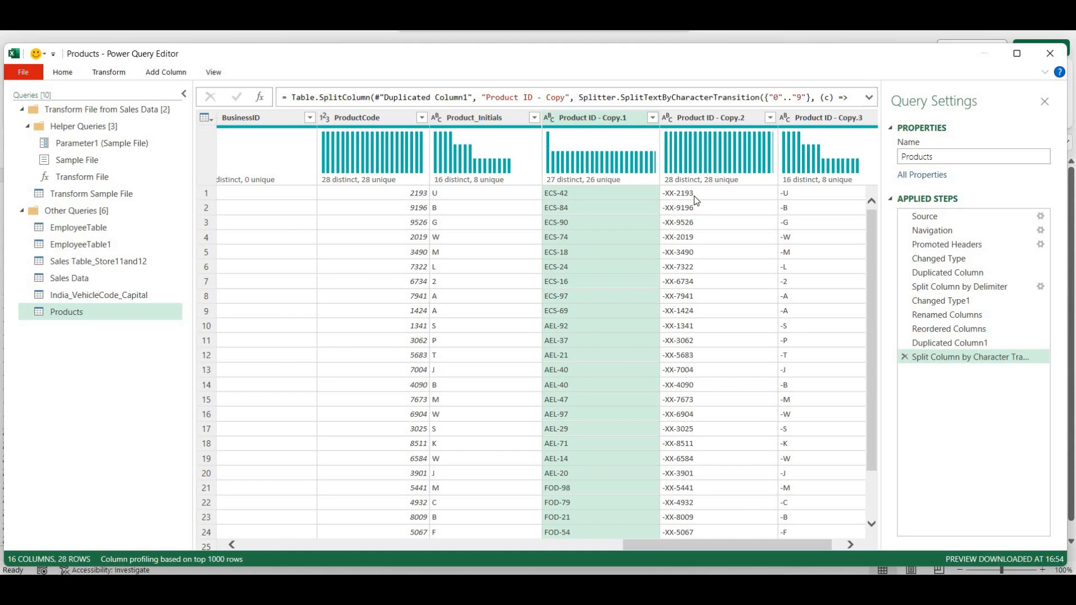
pyautogui.click(694, 118)
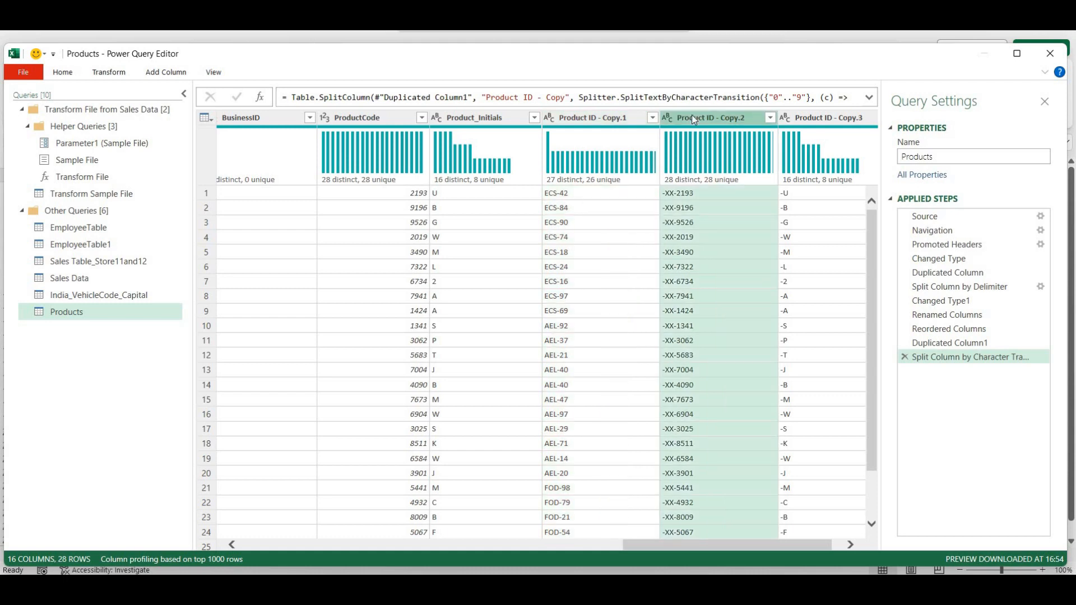
# - Split Product ID - Copy.2 by non-digit to digit into Copy.2.1 (-XX-) and Copy.2.2 (2193)
pyautogui.click(63, 72)
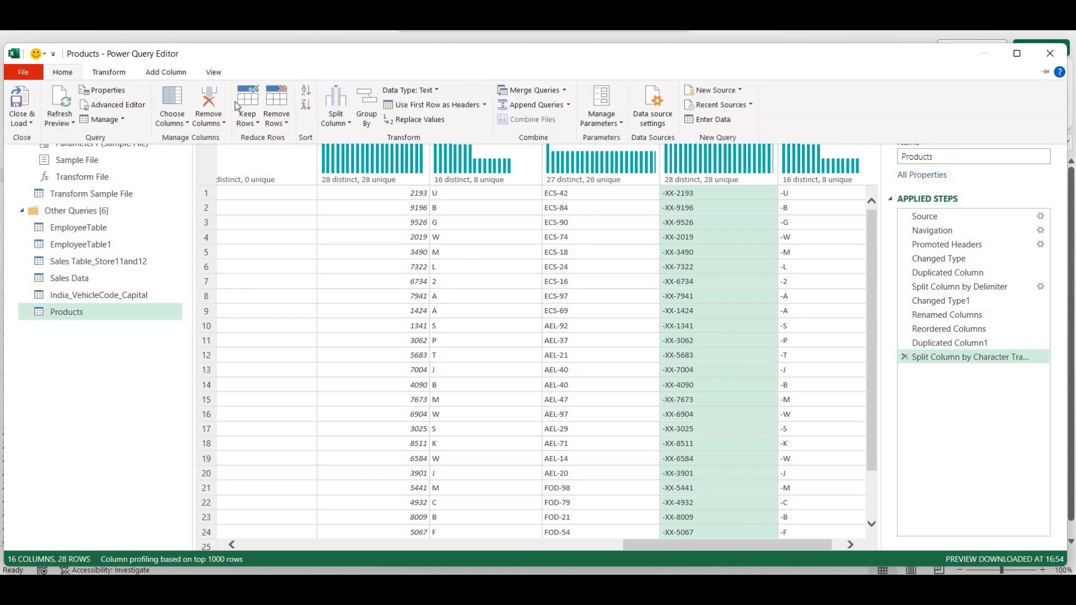
pyautogui.click(333, 119)
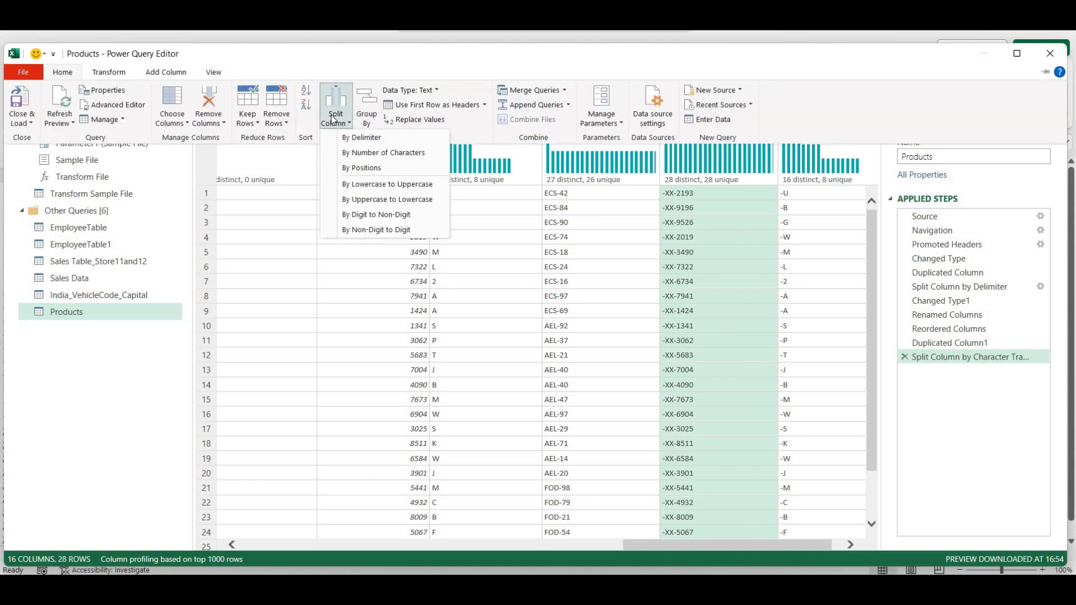
pyautogui.click(383, 230)
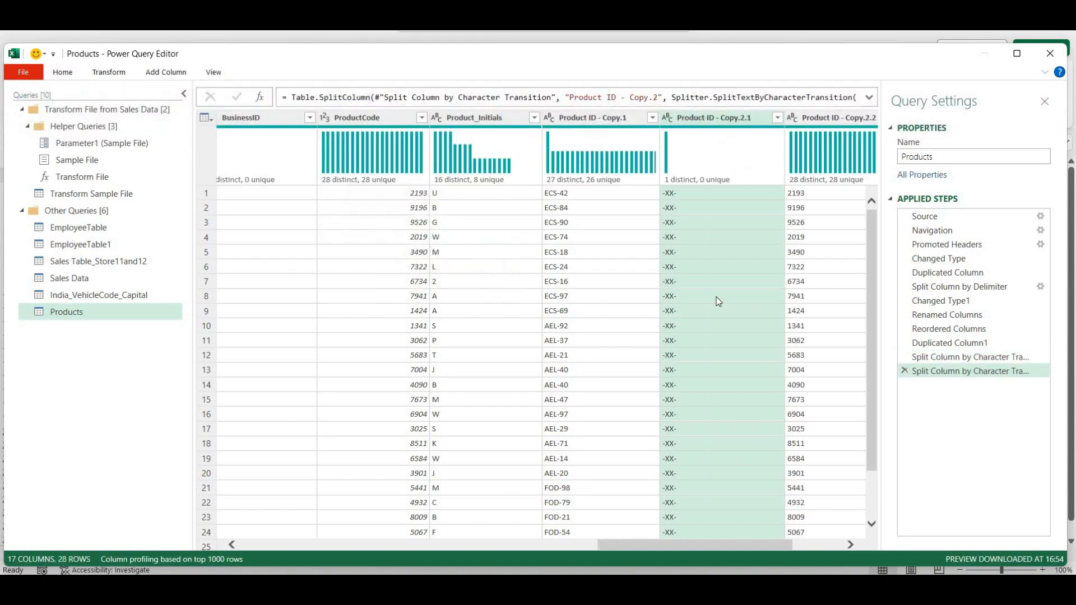
pyautogui.moveTo(763, 548); pyautogui.dragTo(811, 550)
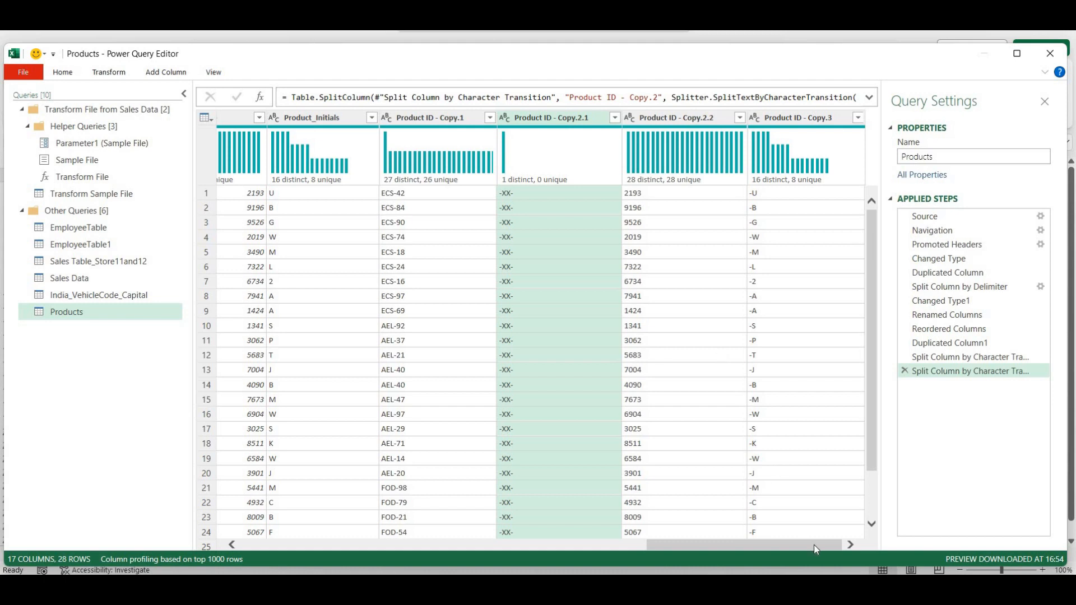
pyautogui.moveTo(813, 545); pyautogui.dragTo(802, 543)
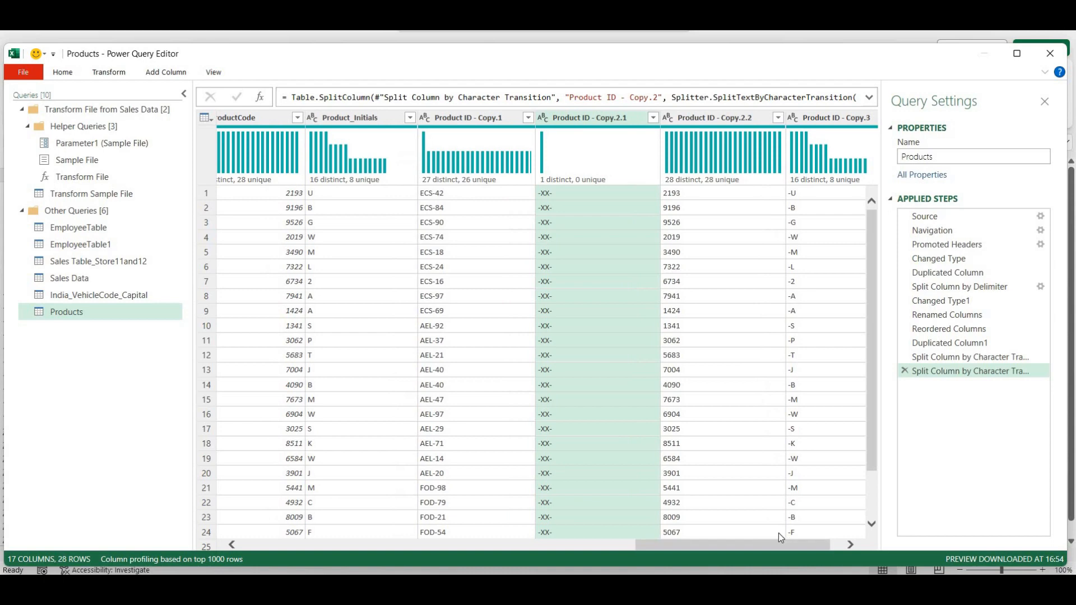
# - Close & Load the Products query to the existing worksheet at cell $A$1
pyautogui.click(56, 73)
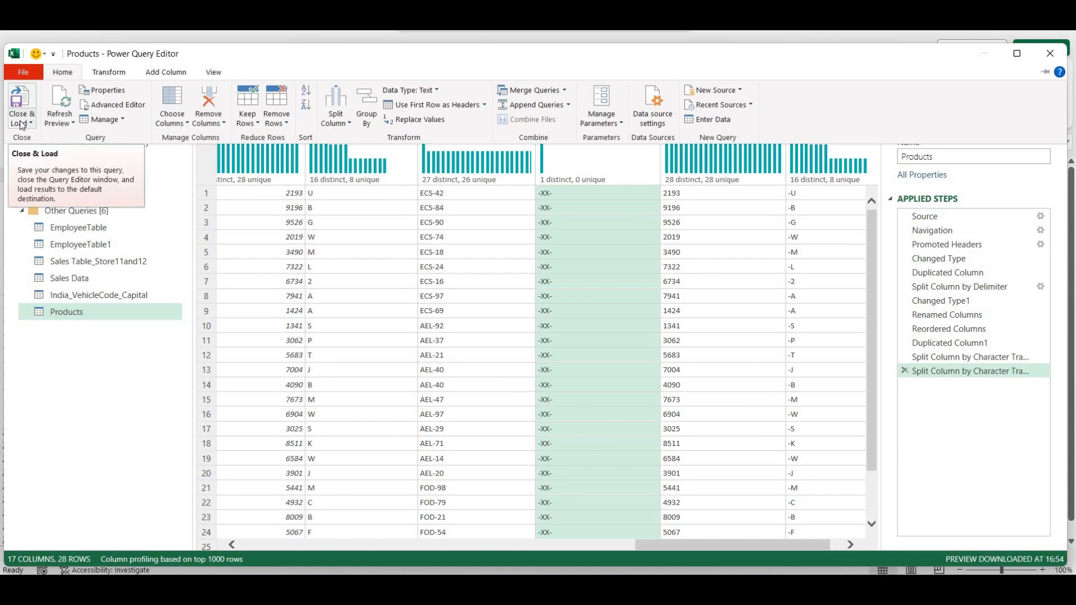
pyautogui.click(21, 124)
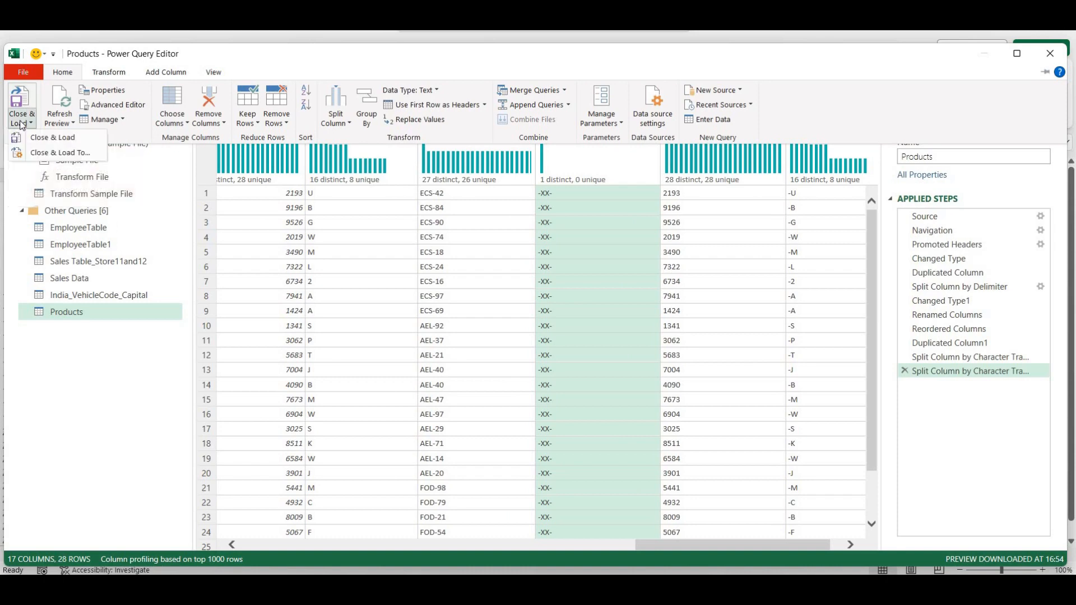
pyautogui.click(54, 153)
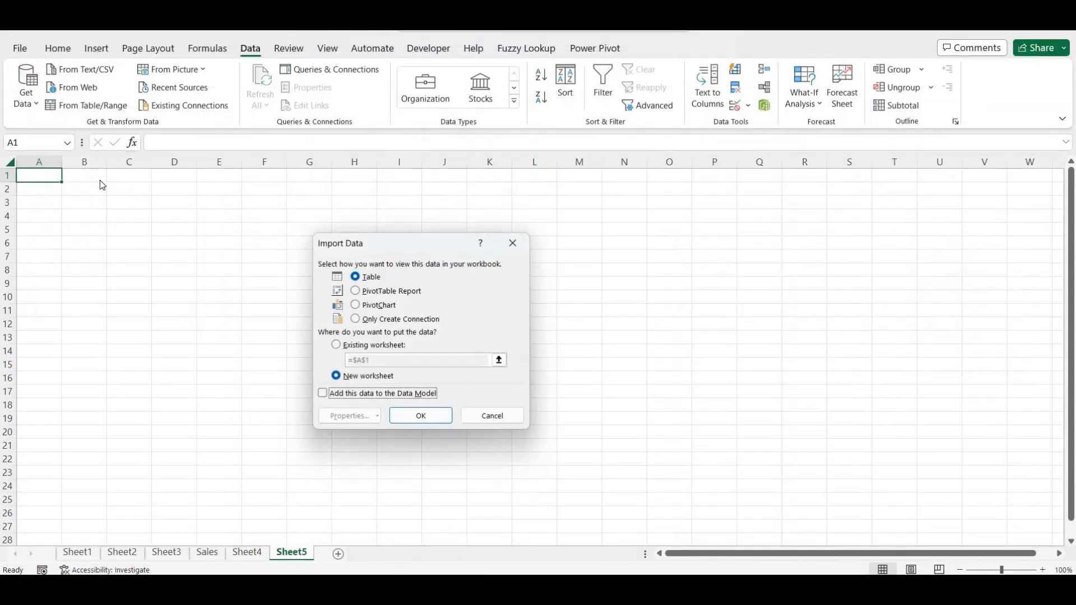
pyautogui.click(336, 345)
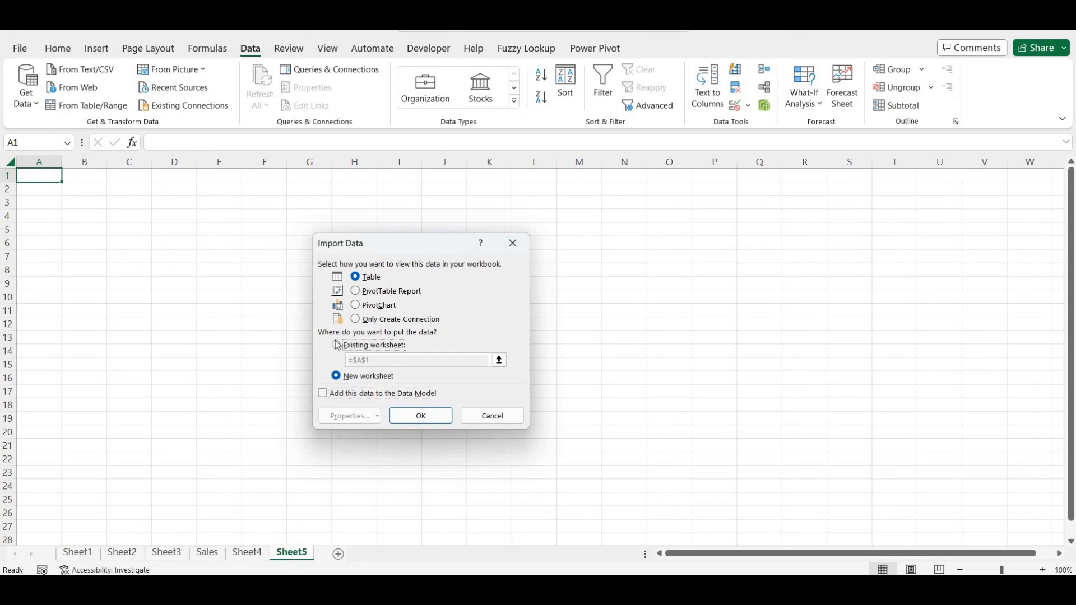
pyautogui.click(405, 417)
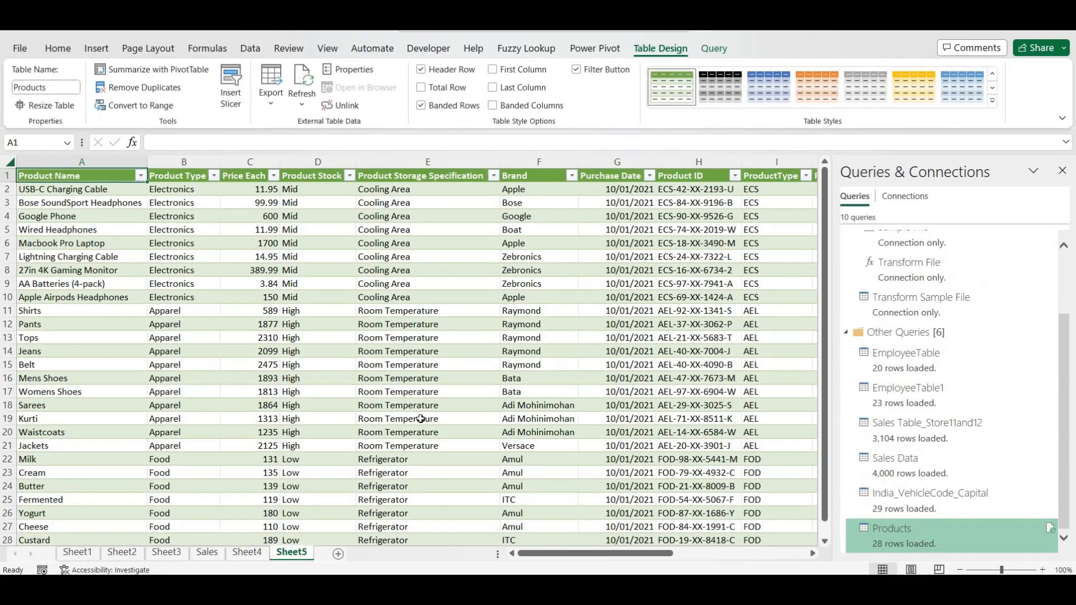
# - Check the loaded ProductType, BusinessID and Product_Initials values in row 2
pyautogui.moveTo(616, 554); pyautogui.dragTo(810, 572)
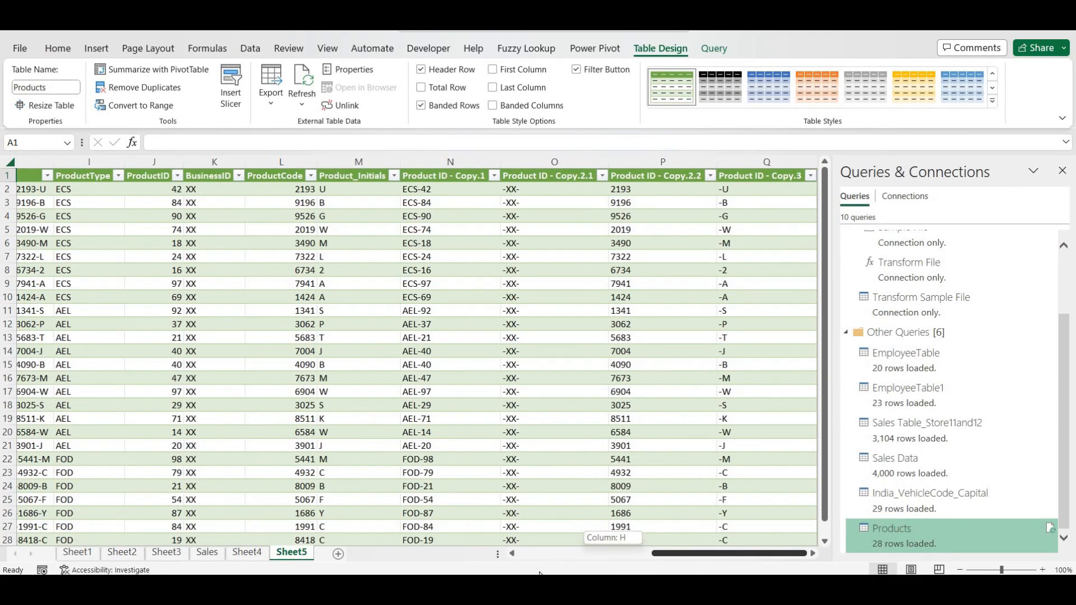
pyautogui.moveTo(539, 573); pyautogui.dragTo(525, 573)
pyautogui.moveTo(583, 553); pyautogui.dragTo(627, 553)
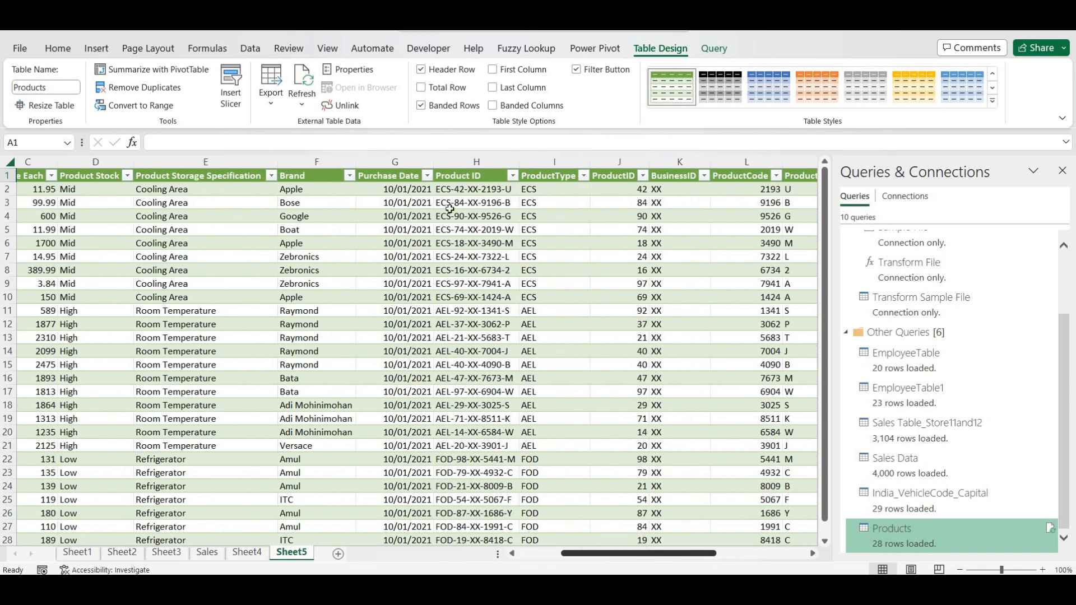
pyautogui.click(575, 191)
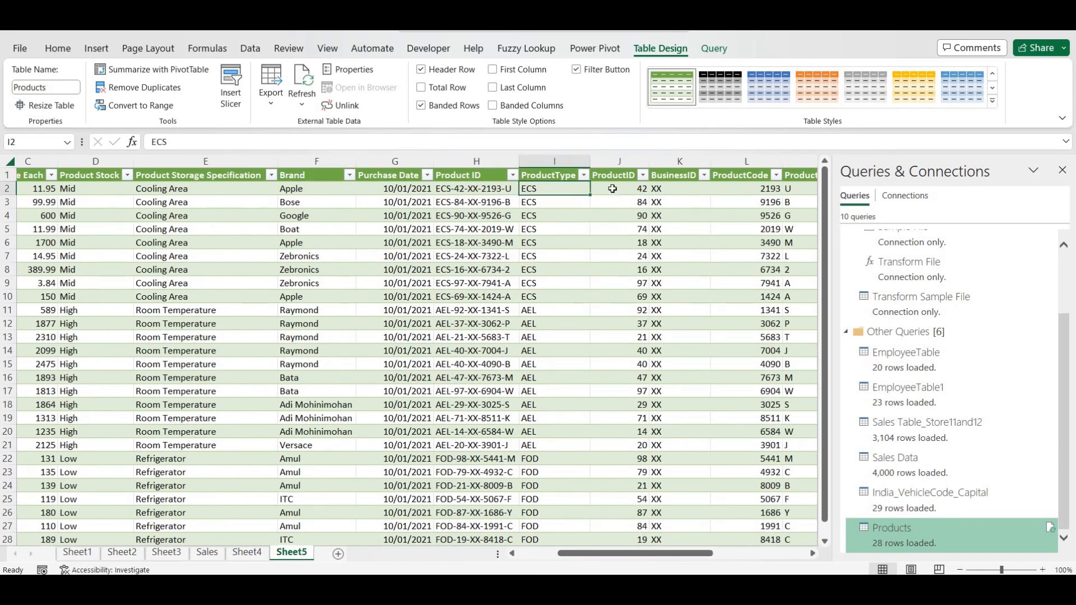
pyautogui.click(612, 188)
pyautogui.click(679, 189)
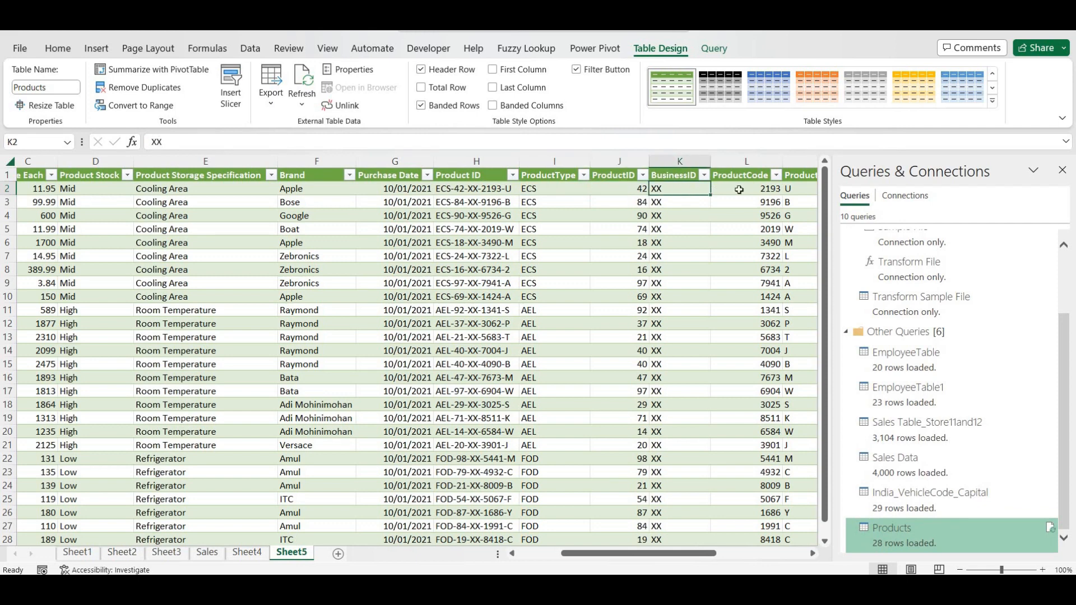
pyautogui.click(739, 190)
pyautogui.click(789, 195)
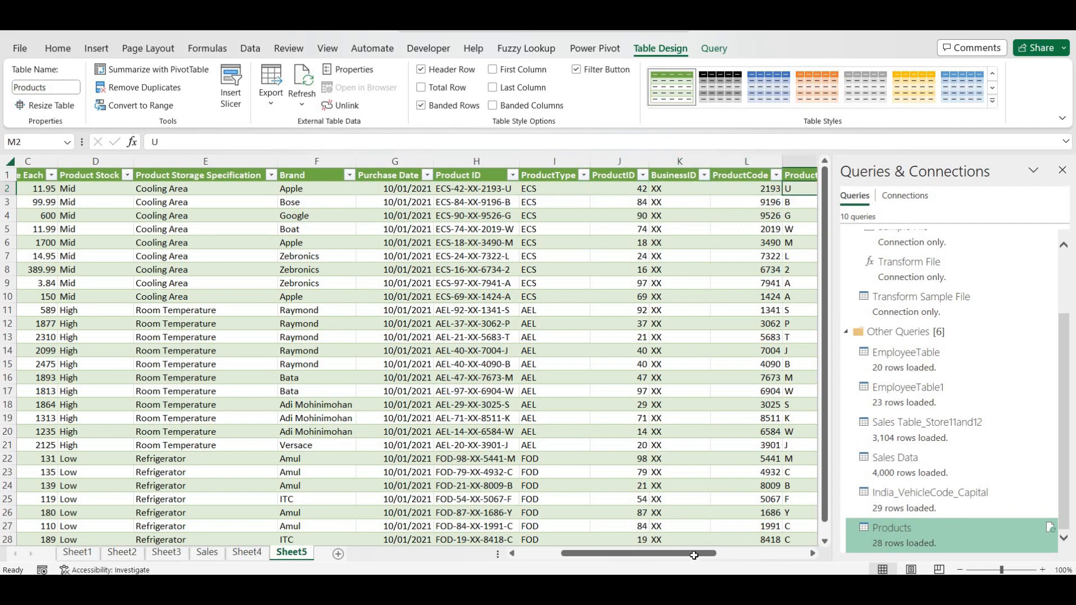
pyautogui.moveTo(694, 556); pyautogui.dragTo(729, 557)
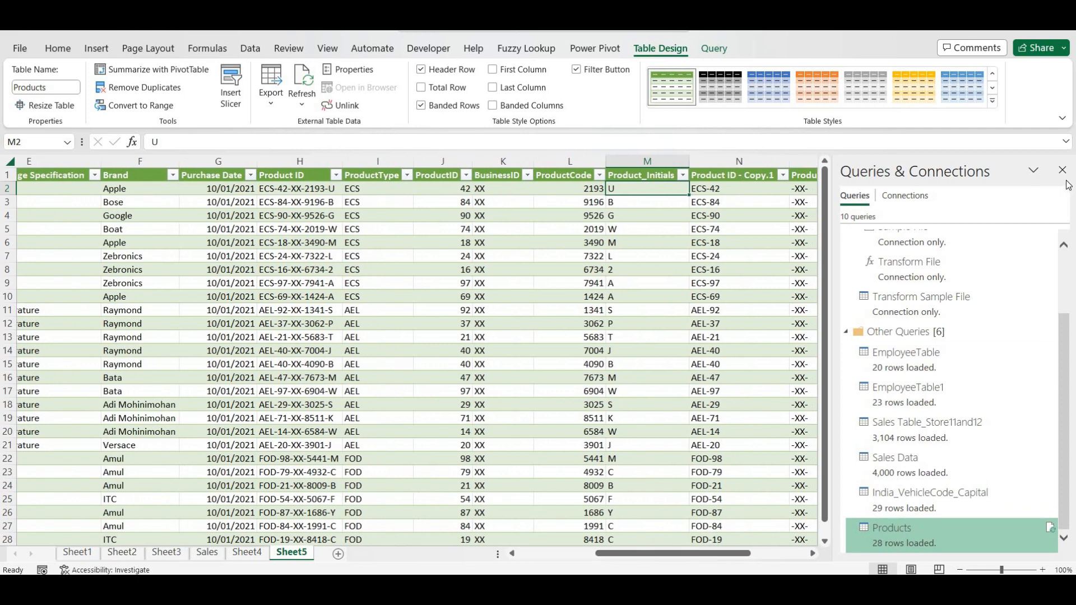
# - Close the Queries & Connections pane and review the Copy.2.2 and Copy.3 headers
pyautogui.click(1062, 170)
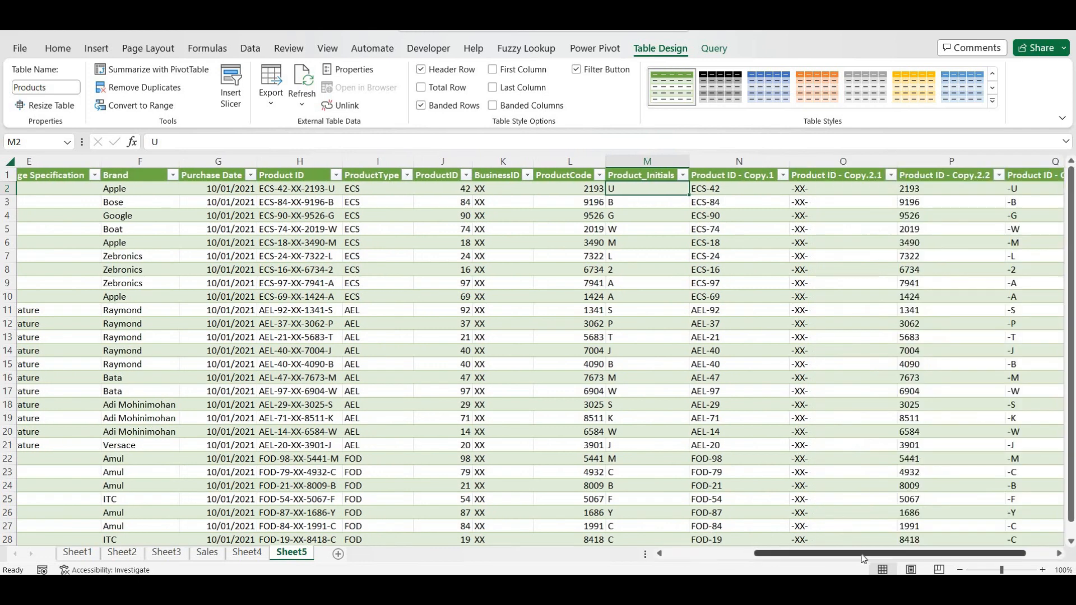
pyautogui.moveTo(863, 558); pyautogui.dragTo(891, 558)
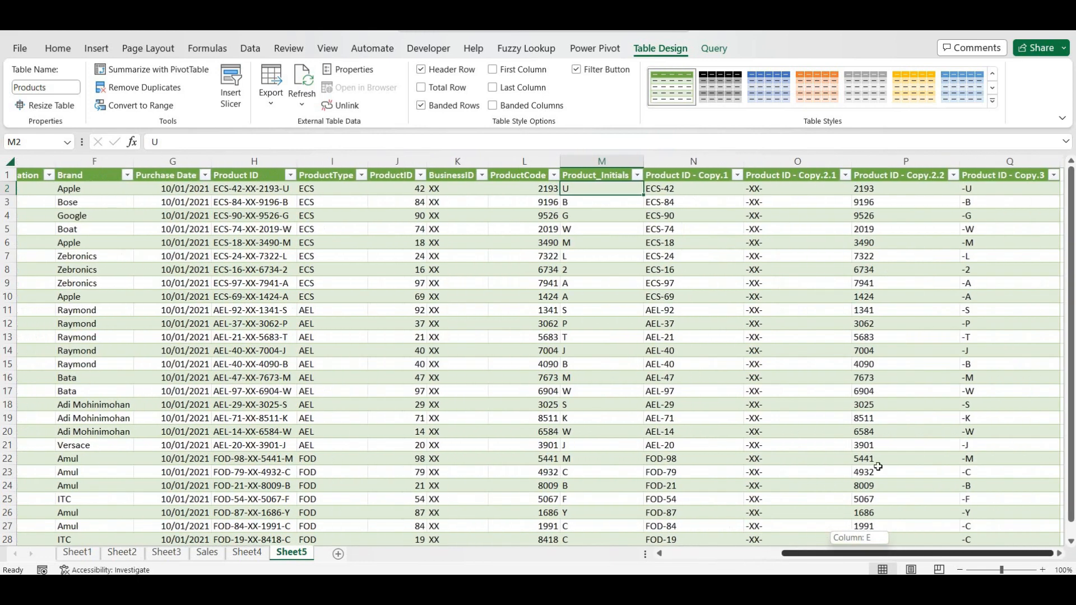
pyautogui.click(801, 183)
pyautogui.click(814, 179)
pyautogui.click(916, 176)
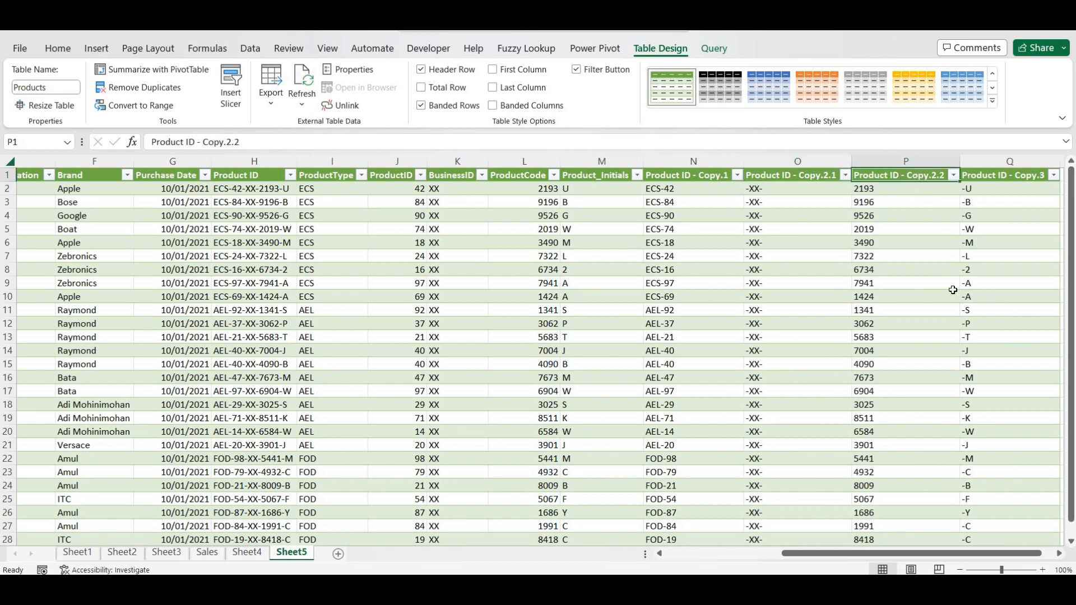
pyautogui.press('Right')
pyautogui.moveTo(916, 556); pyautogui.dragTo(947, 553)
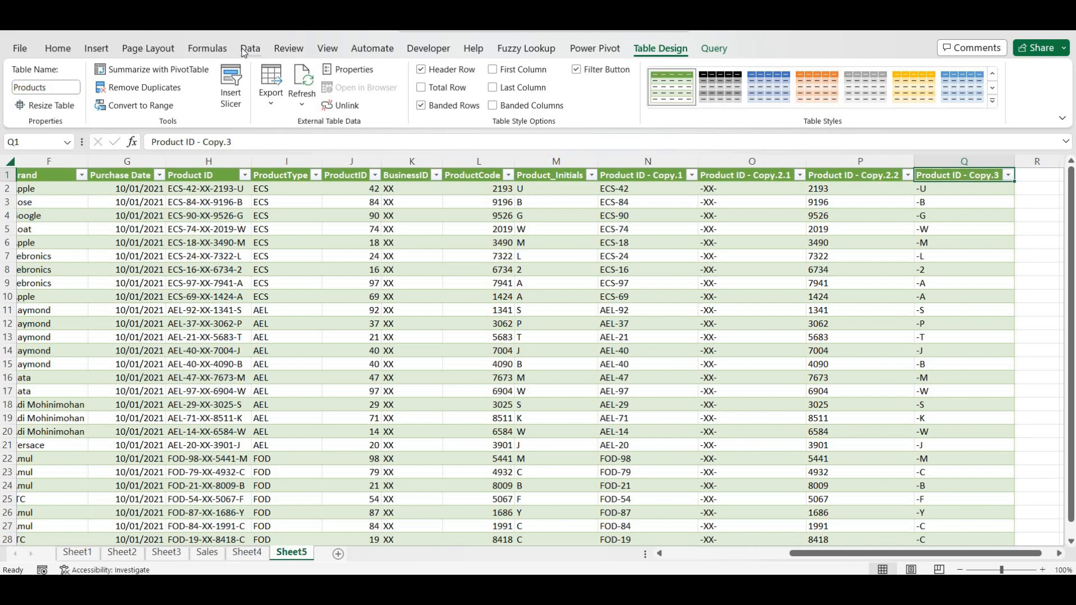
# - Open the Products query in Power Query Editor from the Data tab's Queries & Connections list
pyautogui.click(244, 50)
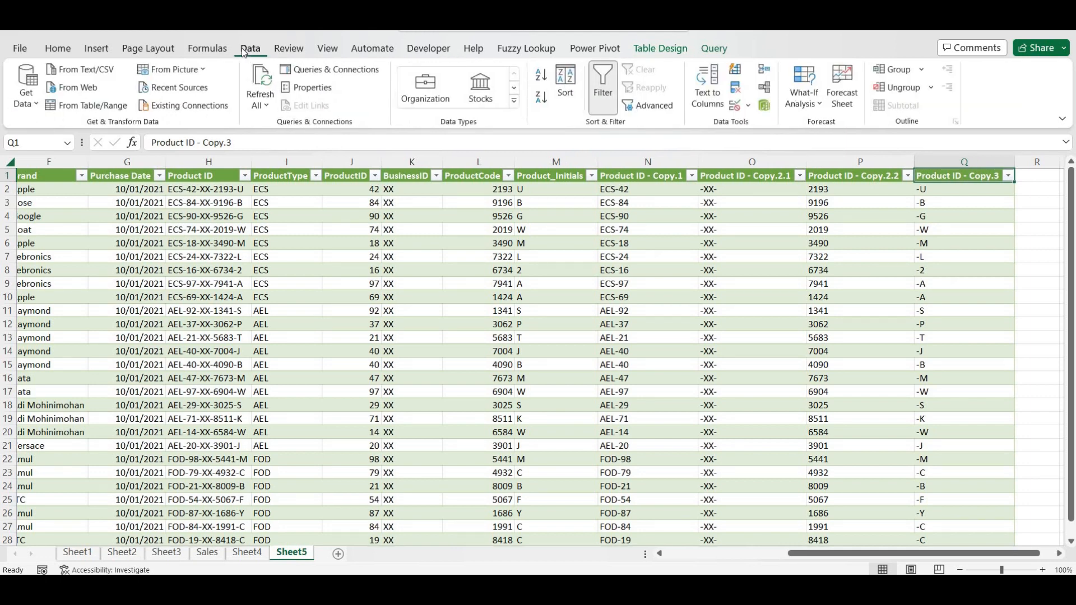
pyautogui.click(321, 70)
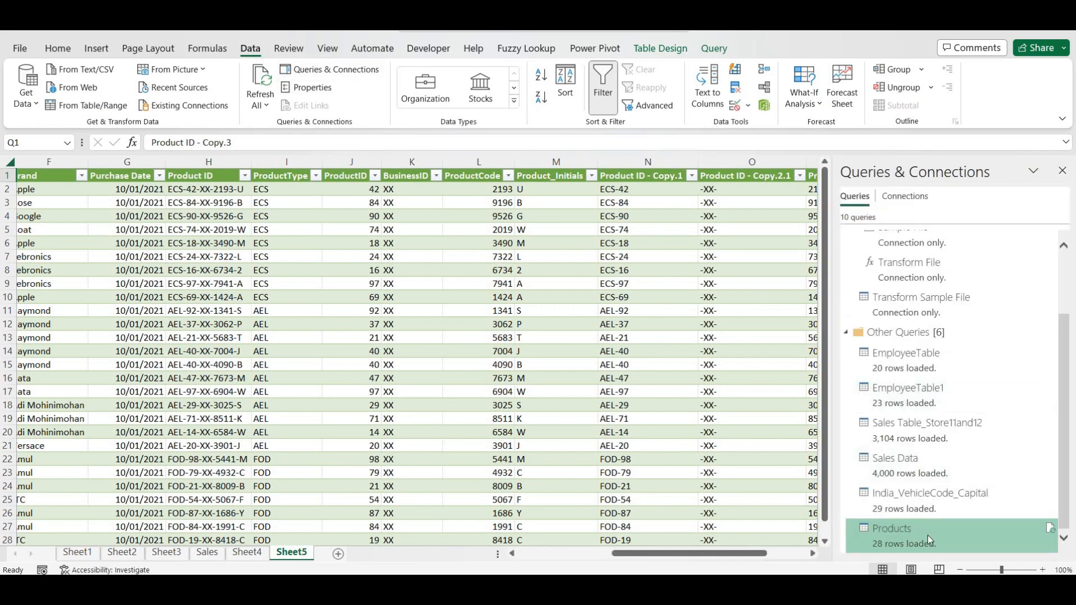
pyautogui.moveTo(928, 539)
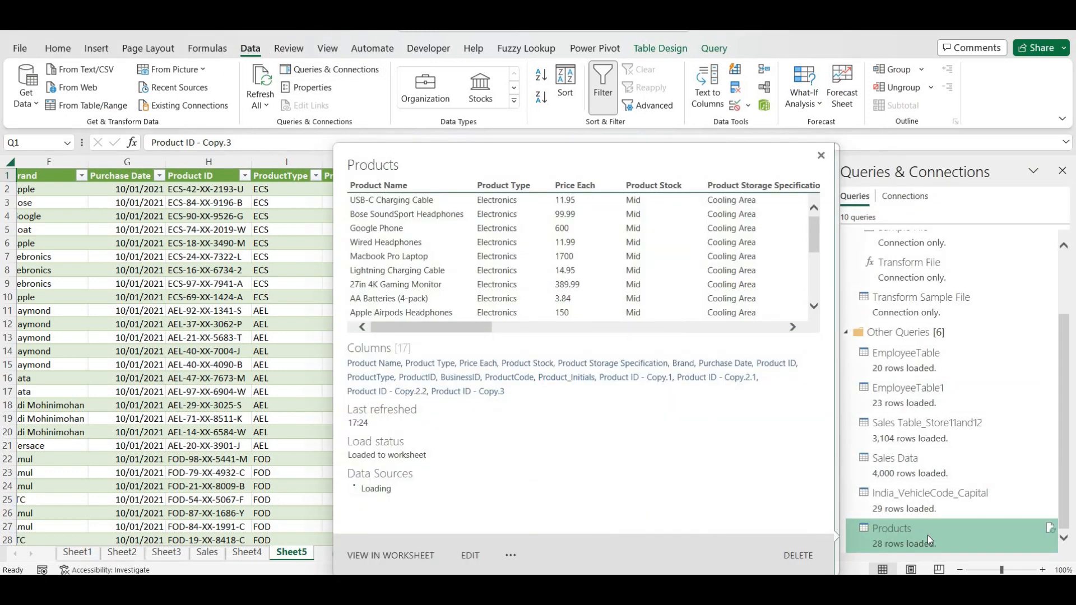
pyautogui.click(470, 555)
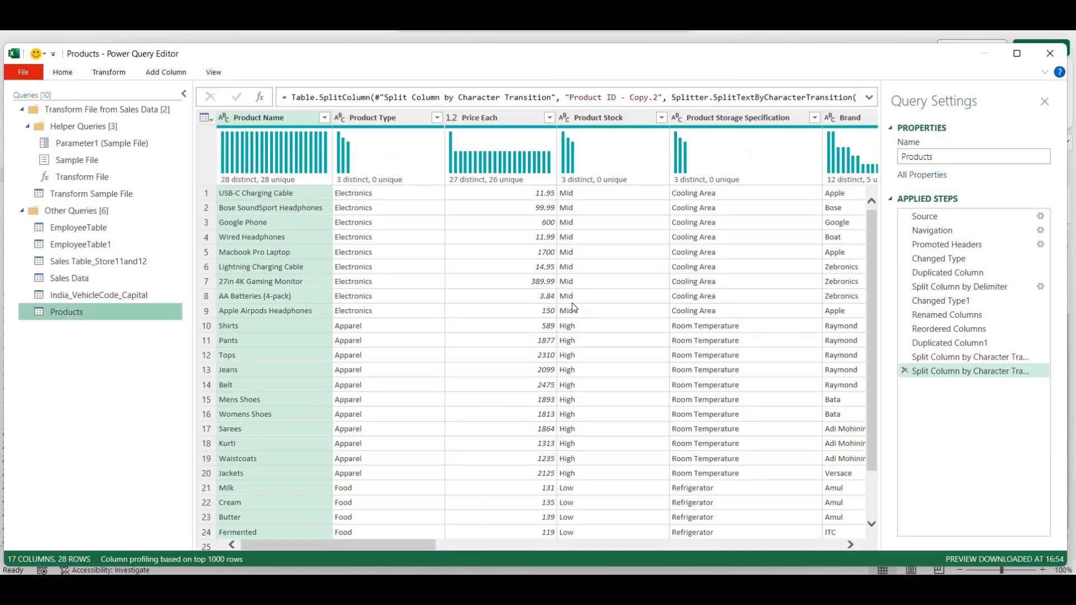
# - Hide the query settings and inspect Products values such as Product Type, stock levels and Cooling Area
pyautogui.click(1045, 103)
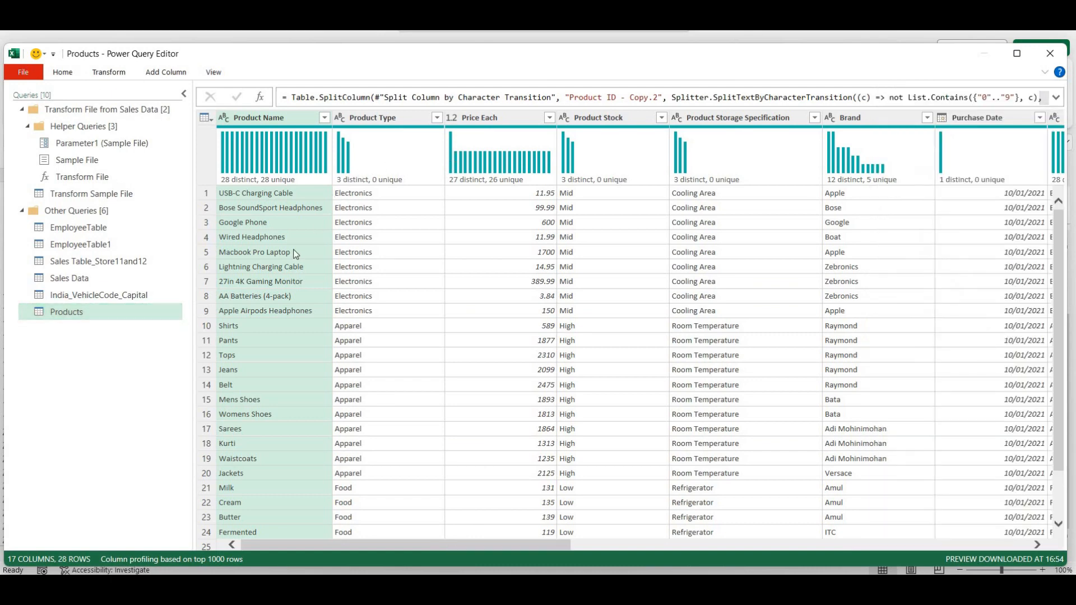
pyautogui.click(344, 255)
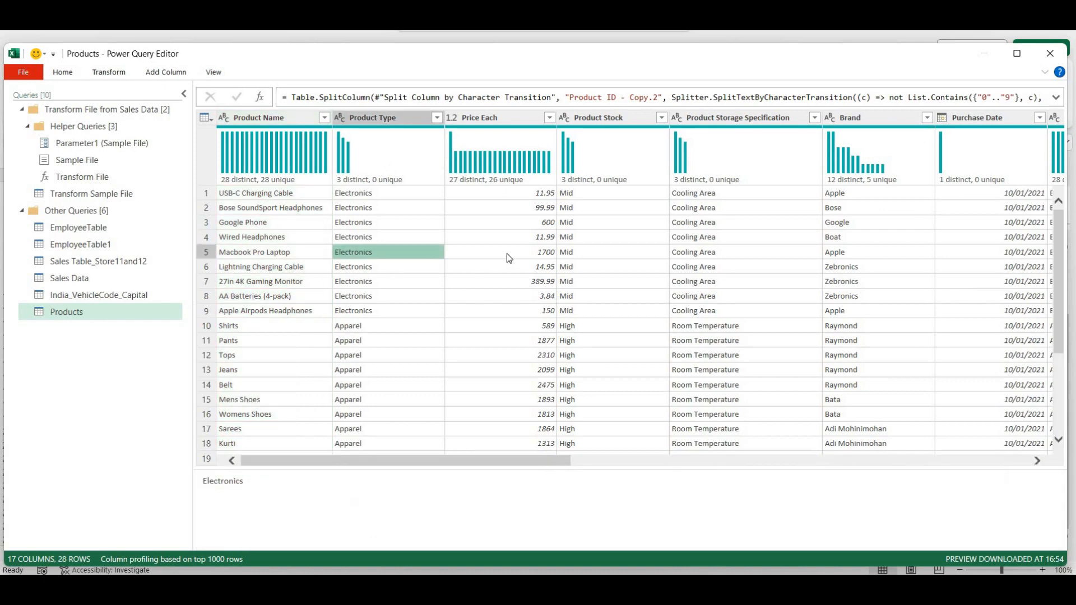
pyautogui.click(510, 255)
pyautogui.click(665, 254)
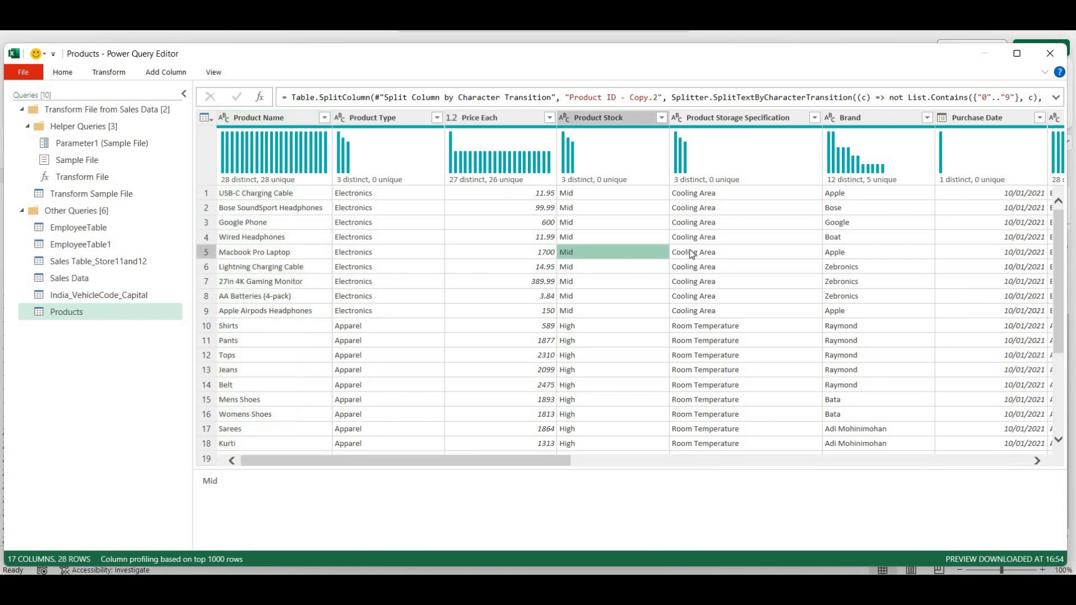
pyautogui.click(691, 254)
pyautogui.click(719, 212)
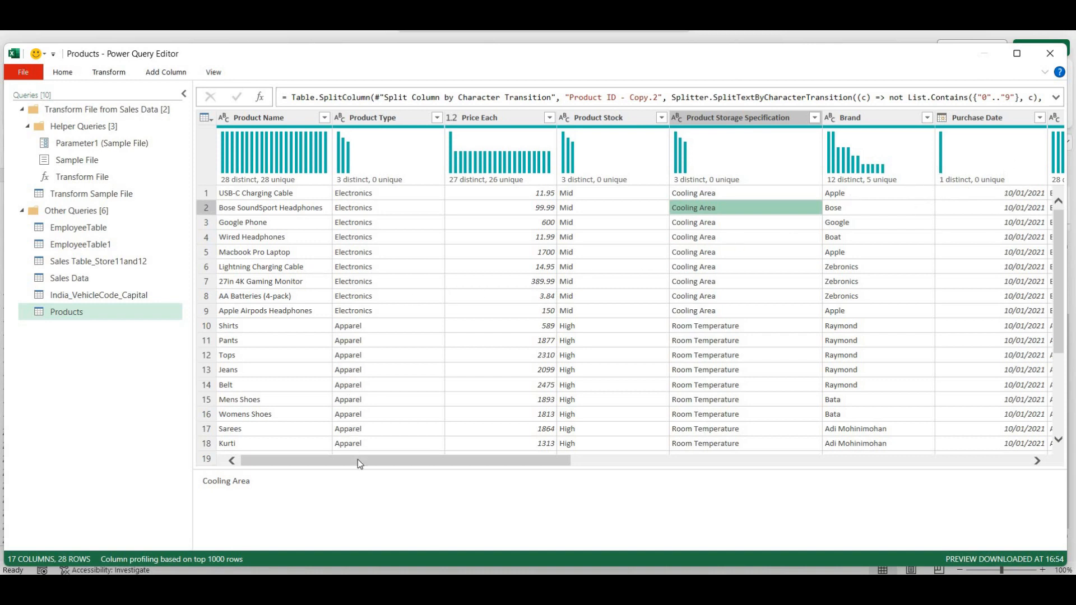
pyautogui.moveTo(358, 459); pyautogui.dragTo(326, 287)
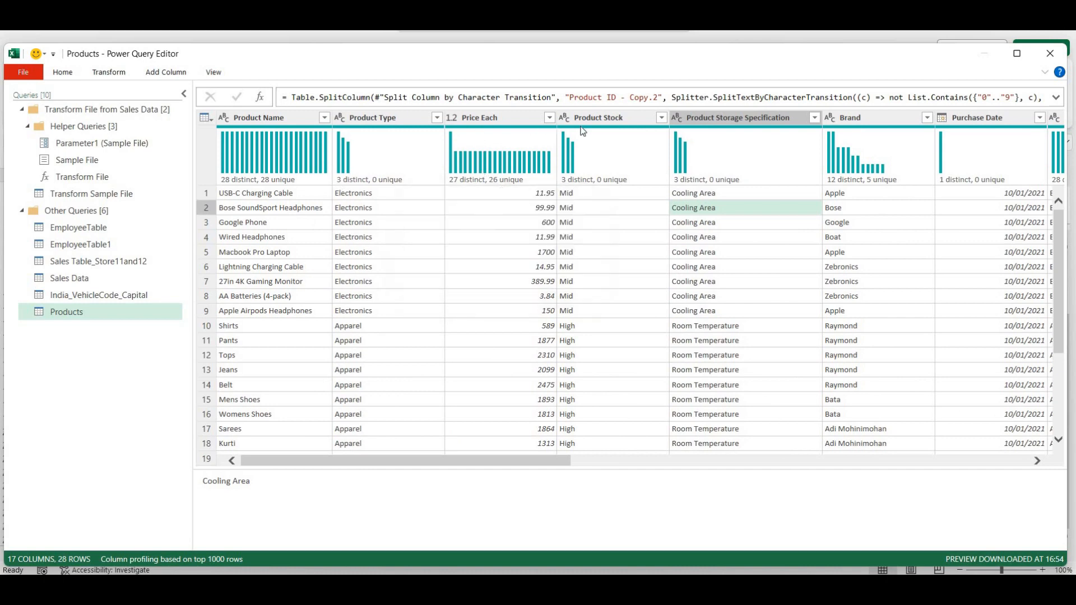
# - Remove the Product Stock, Product Storage Specification and Purchase Date columns
pyautogui.rightClick(614, 118)
pyautogui.click(628, 144)
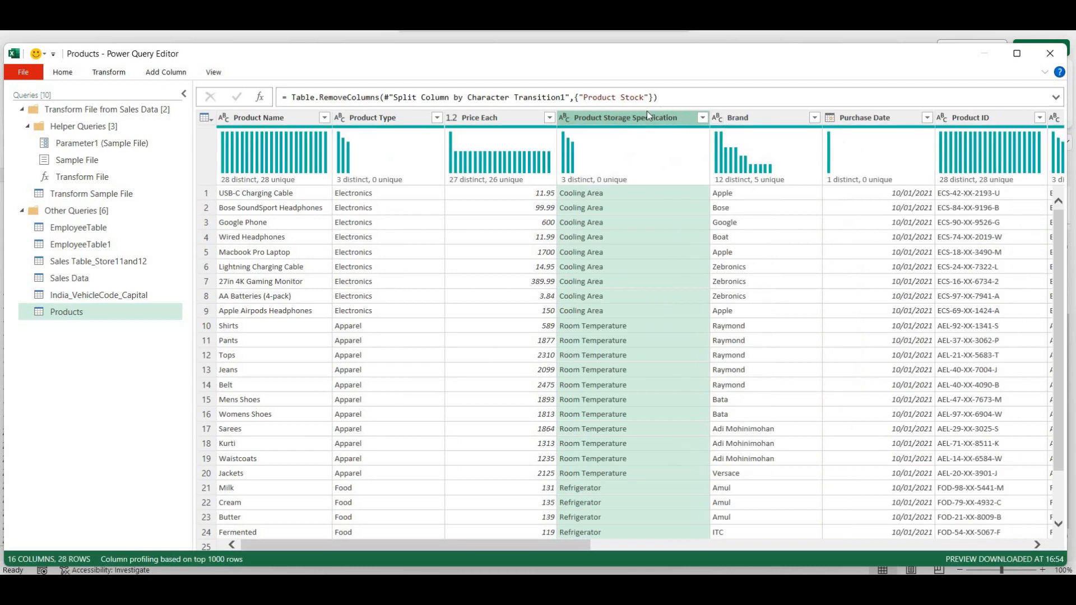
pyautogui.rightClick(647, 112)
pyautogui.click(663, 136)
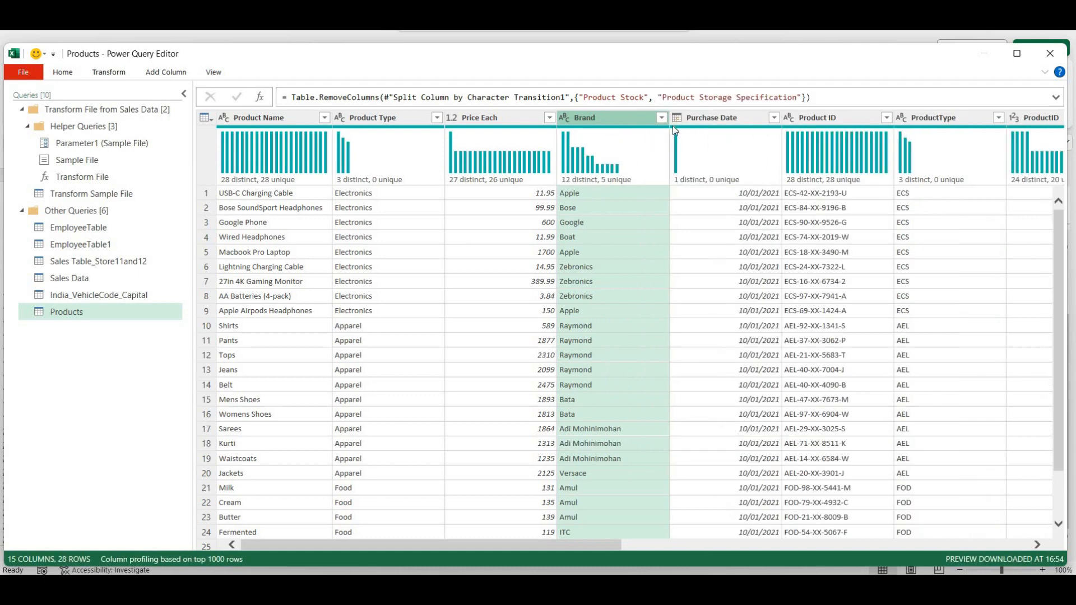
pyautogui.rightClick(695, 124)
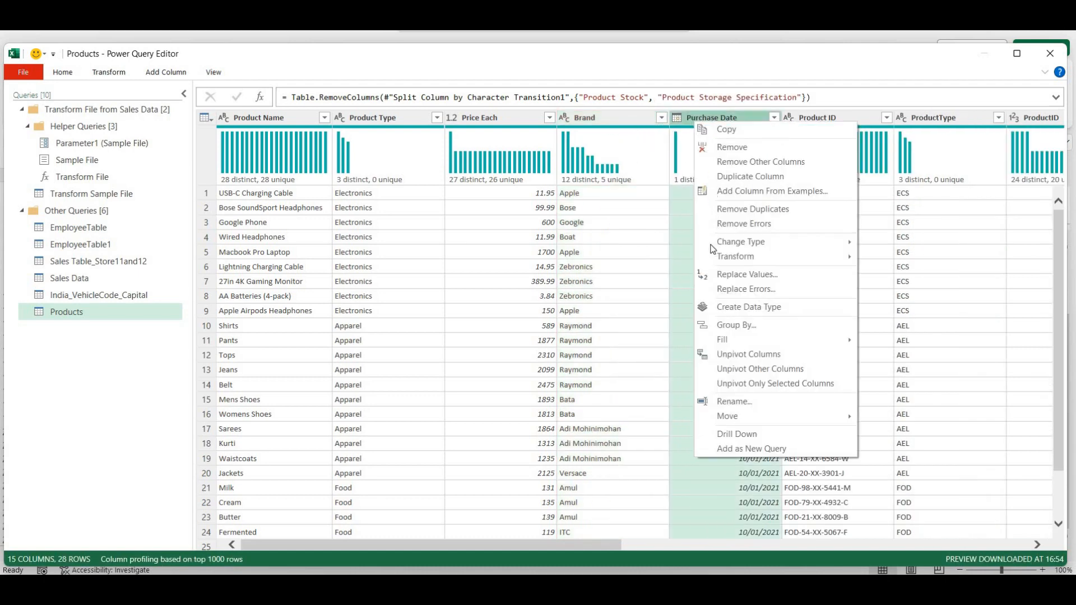
pyautogui.click(747, 148)
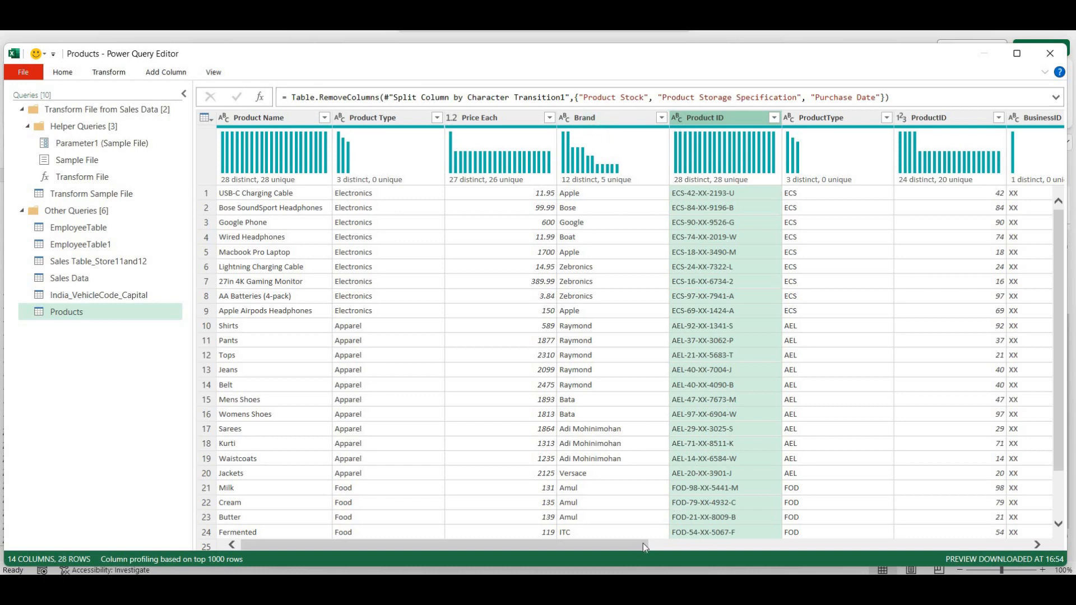
# - Remove the Product ID - Copy.1, Copy.2.1, Copy.2.2 and Copy.3 columns
pyautogui.moveTo(643, 547); pyautogui.dragTo(987, 546)
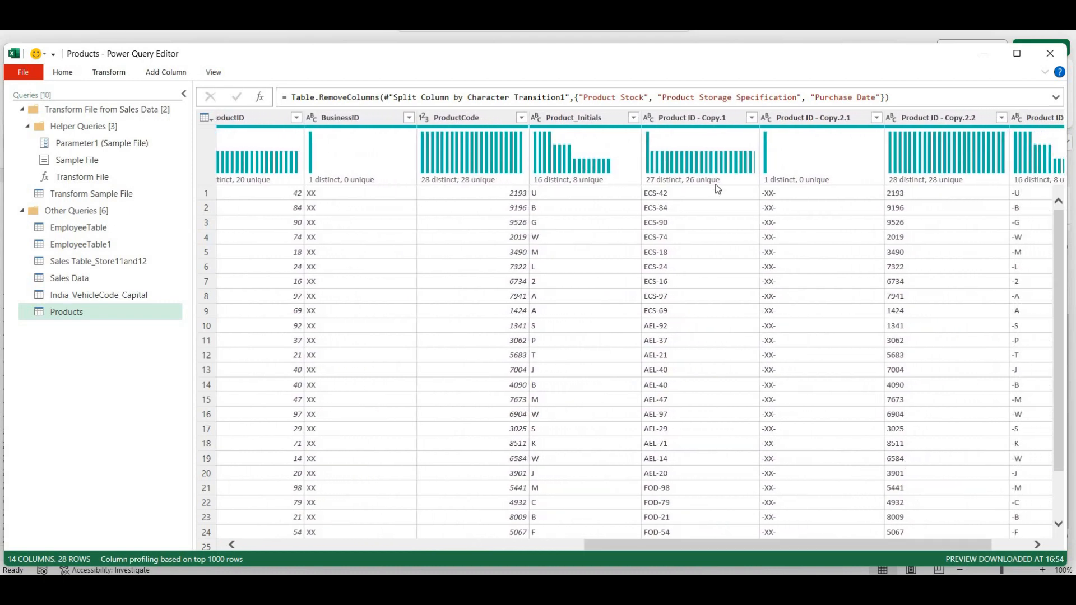
pyautogui.click(697, 116)
pyautogui.rightClick(697, 116)
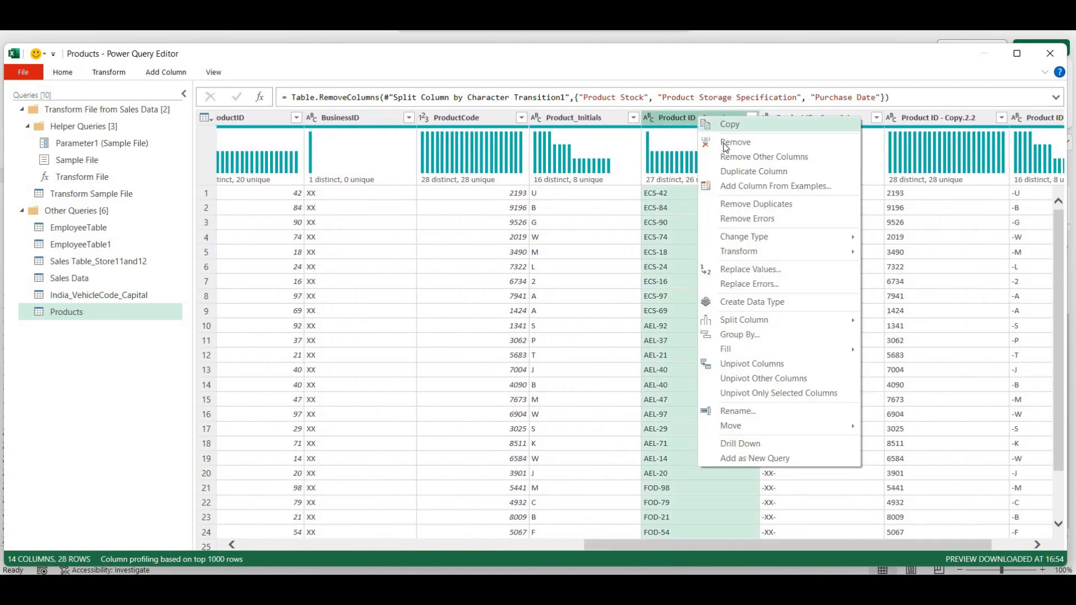
pyautogui.click(727, 144)
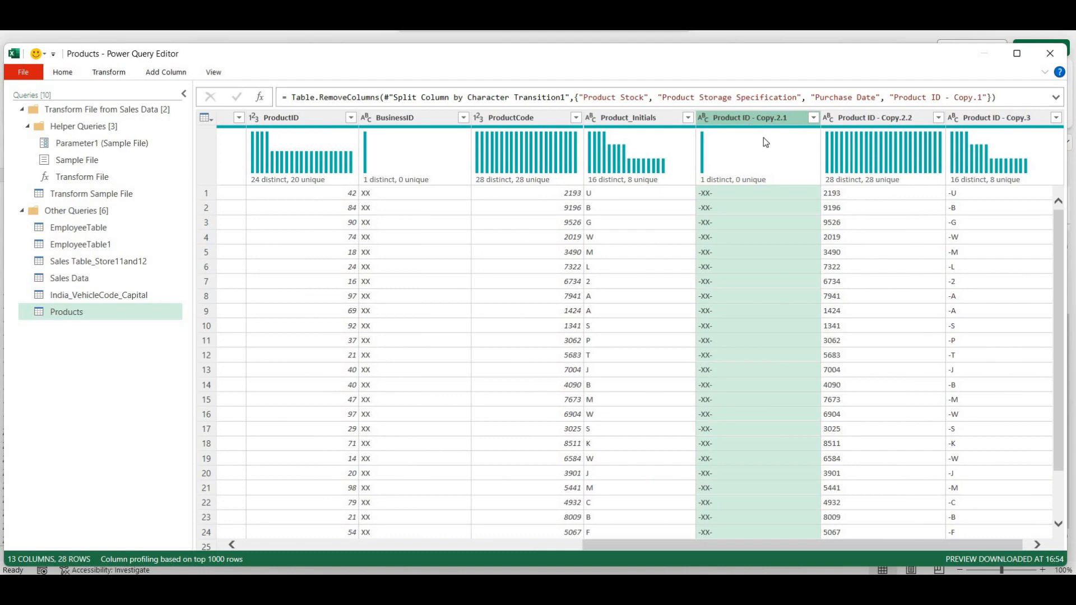
pyautogui.rightClick(745, 115)
pyautogui.click(764, 142)
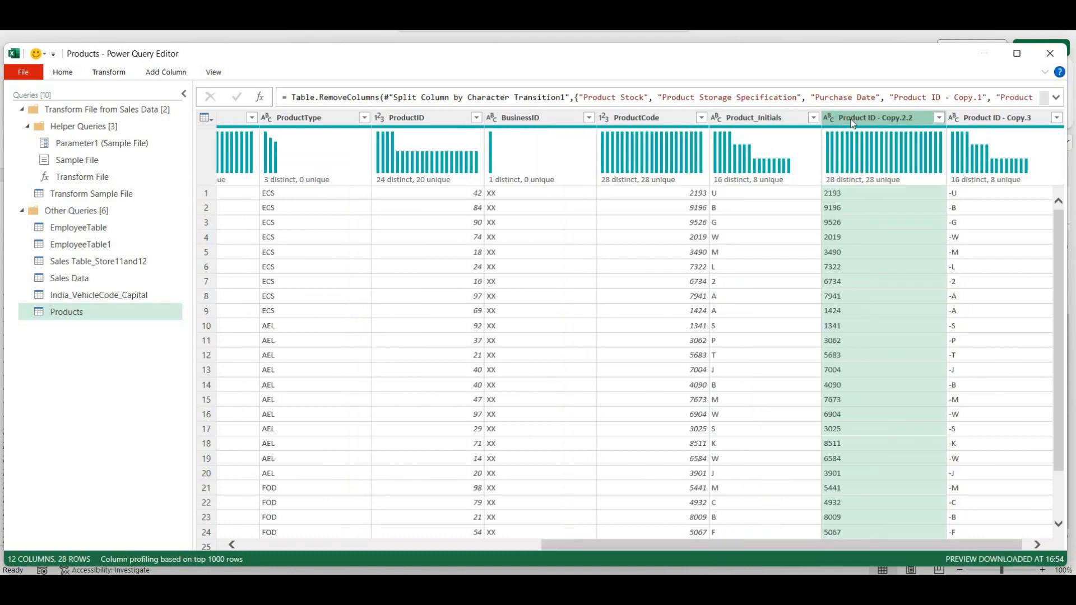
pyautogui.rightClick(852, 127)
pyautogui.click(874, 145)
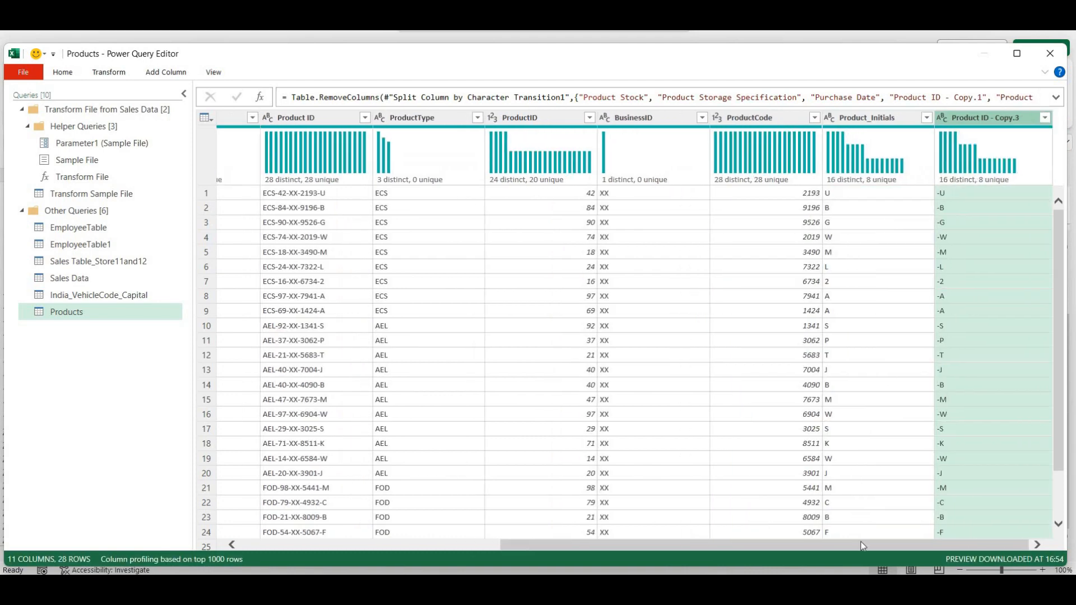
pyautogui.rightClick(964, 119)
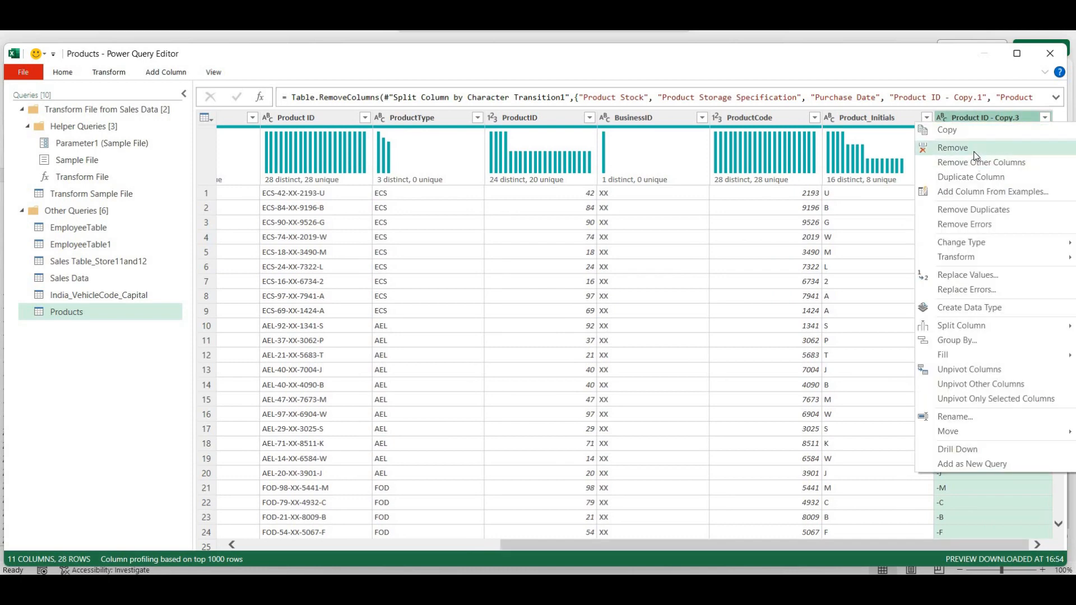
pyautogui.click(974, 151)
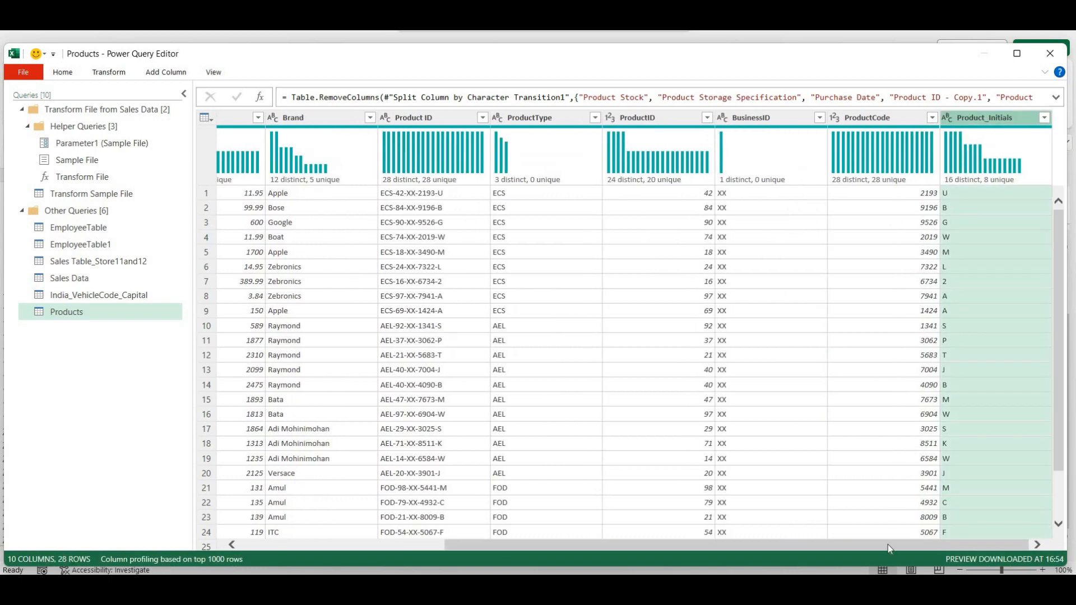
# - Remove the Product Type column
pyautogui.moveTo(888, 544); pyautogui.dragTo(647, 536)
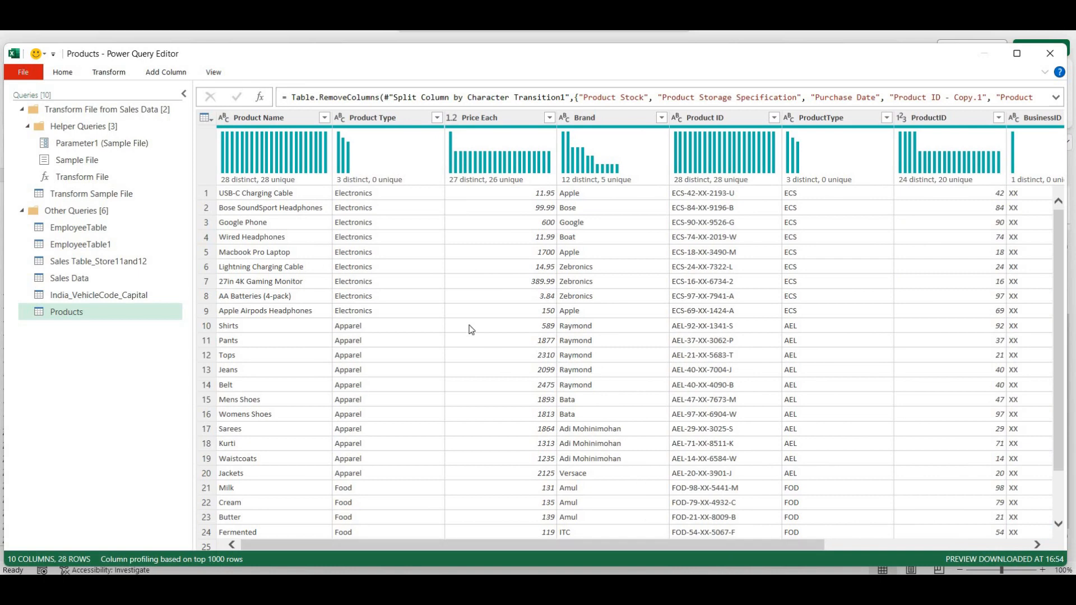
pyautogui.rightClick(390, 120)
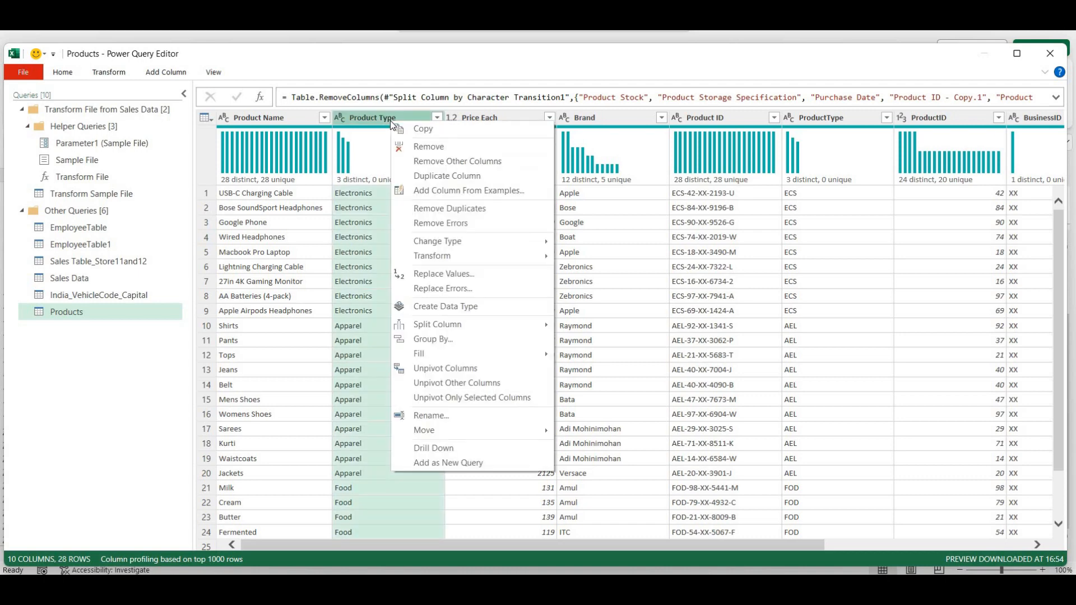
pyautogui.click(427, 148)
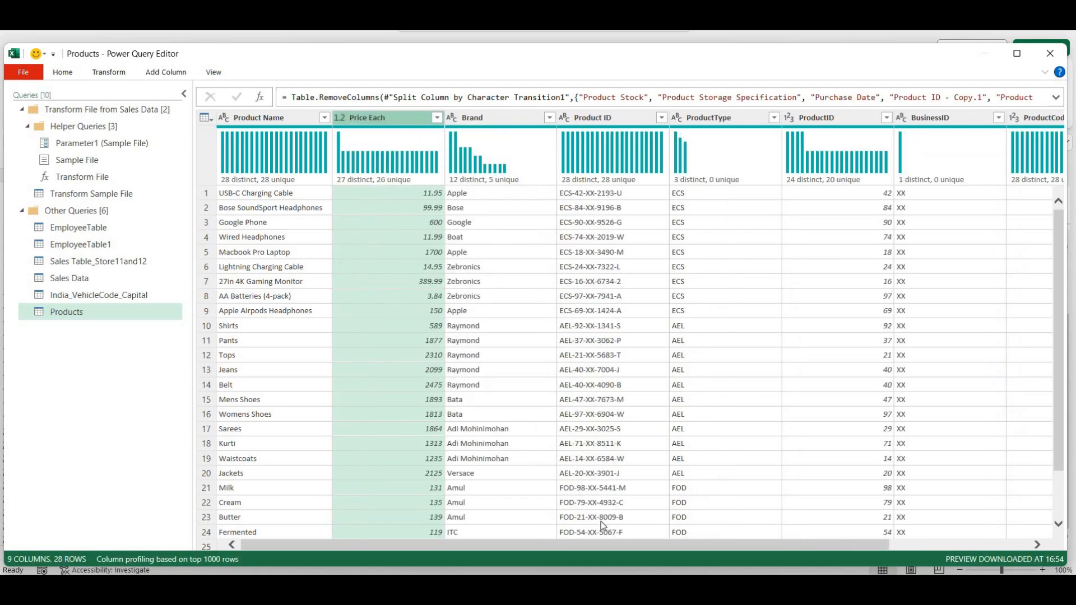
pyautogui.moveTo(665, 547); pyautogui.dragTo(779, 559)
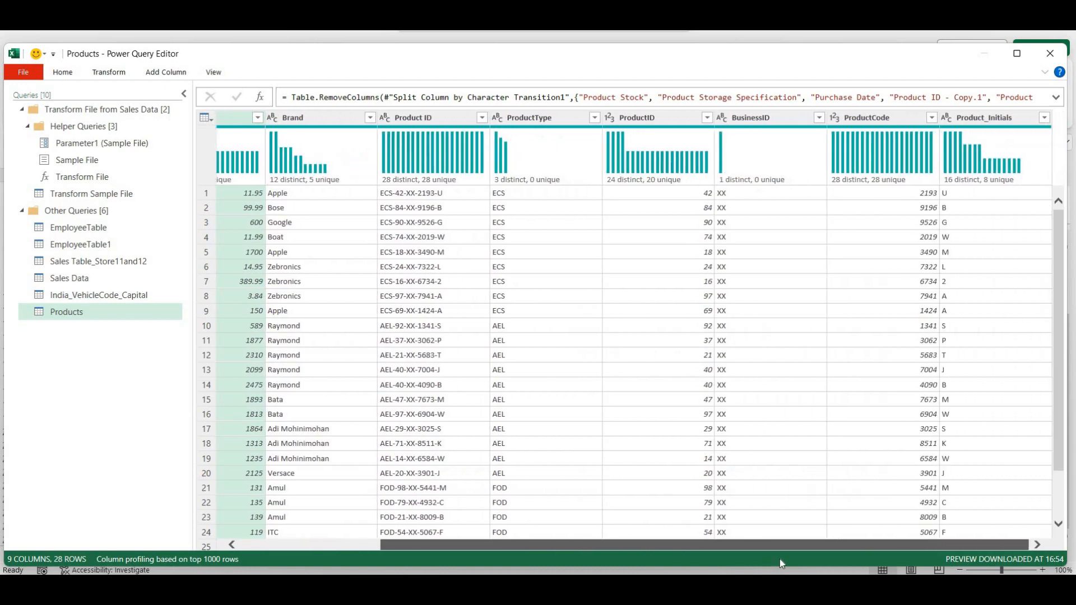
pyautogui.moveTo(636, 540); pyautogui.dragTo(440, 390)
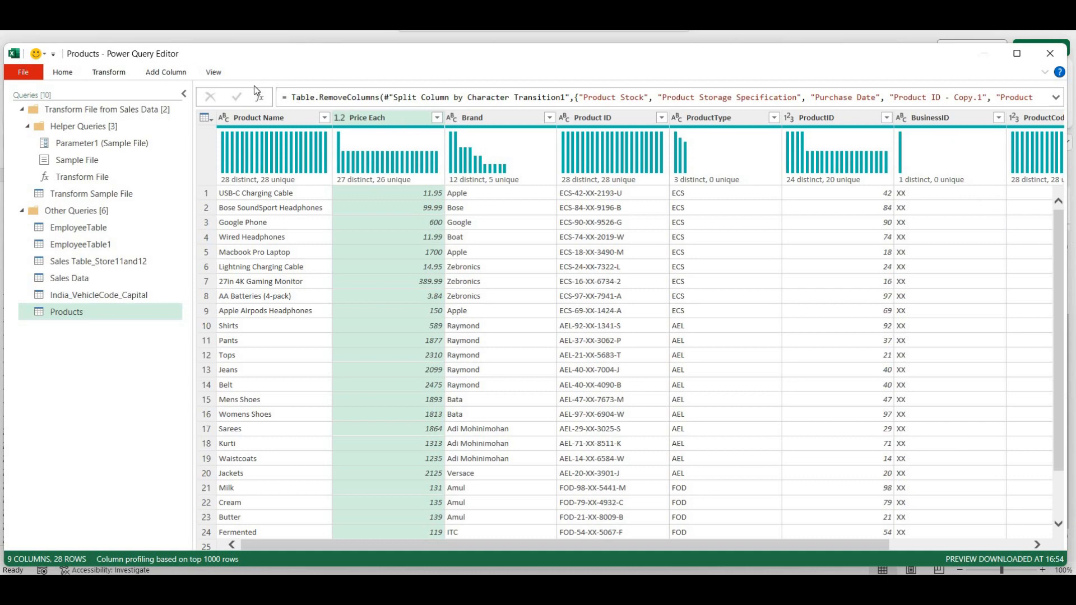
# - Show the Query Settings pane with applied steps ending in Removed Columns
pyautogui.click(213, 72)
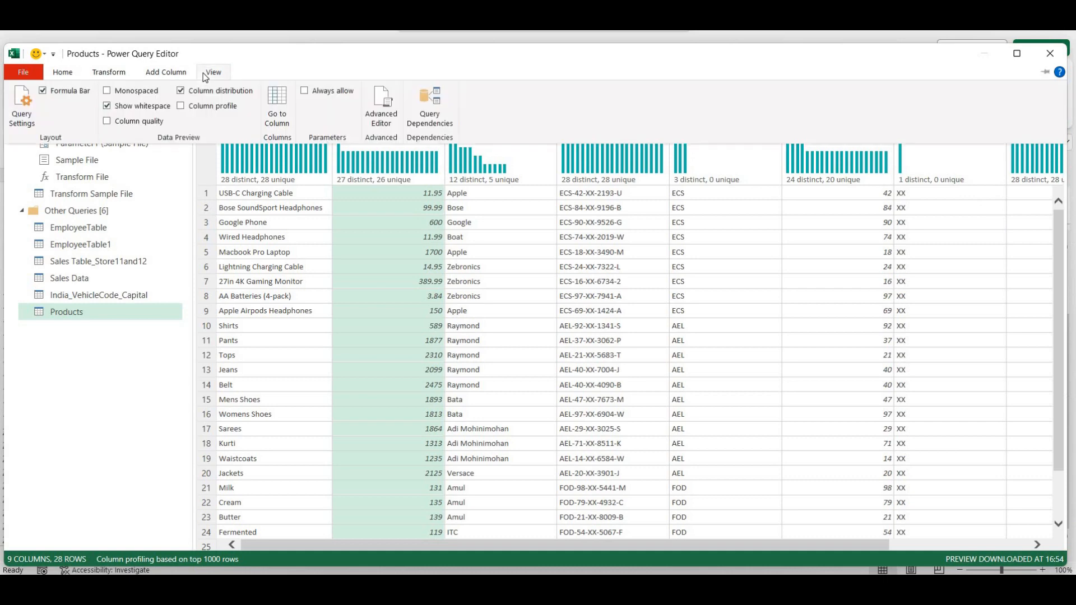
pyautogui.click(23, 114)
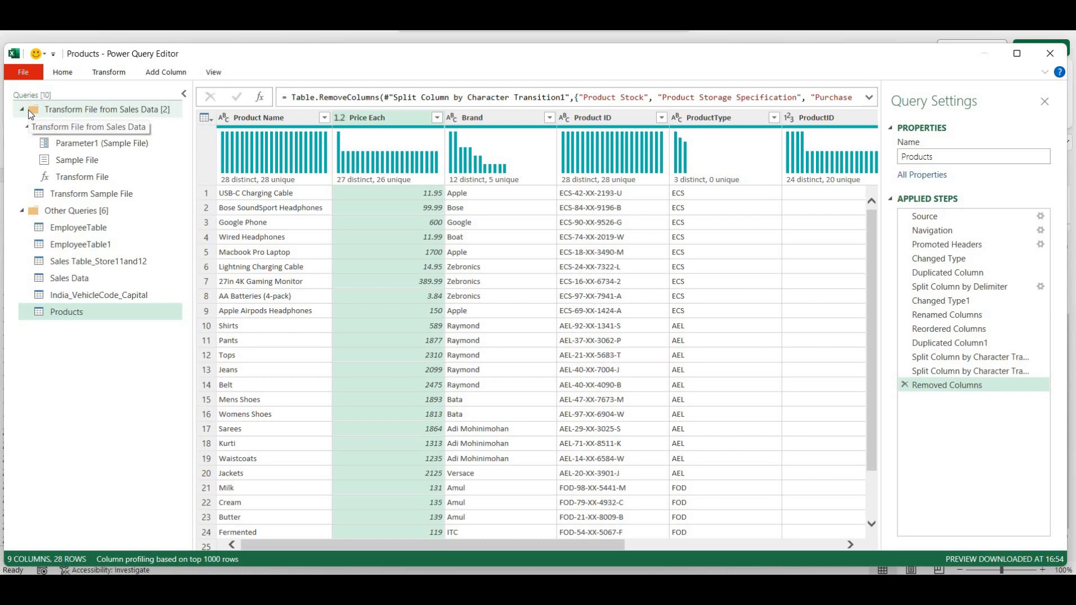
pyautogui.click(218, 74)
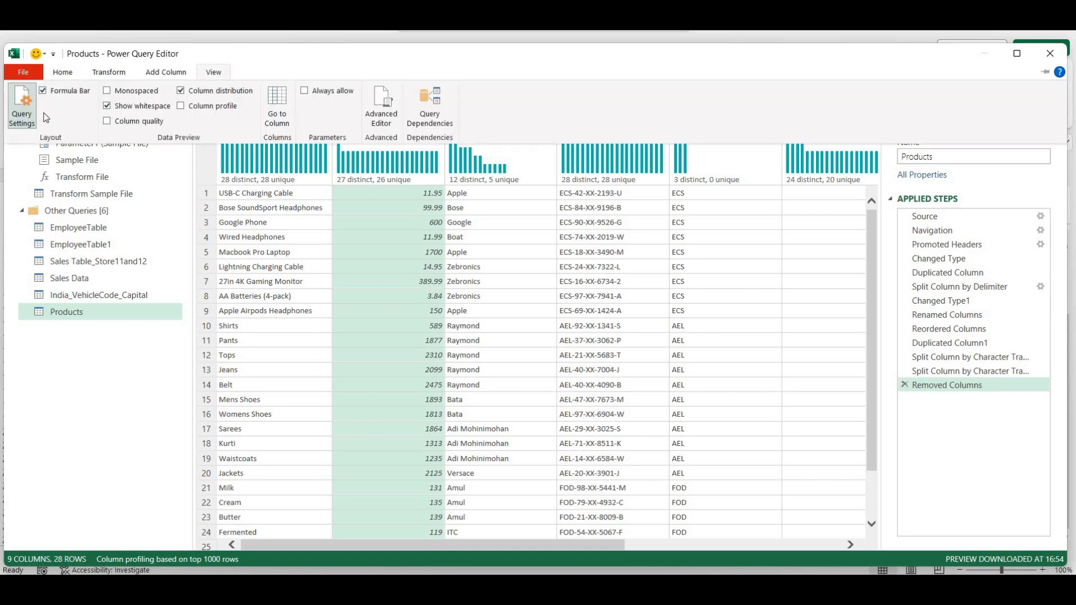
pyautogui.click(23, 113)
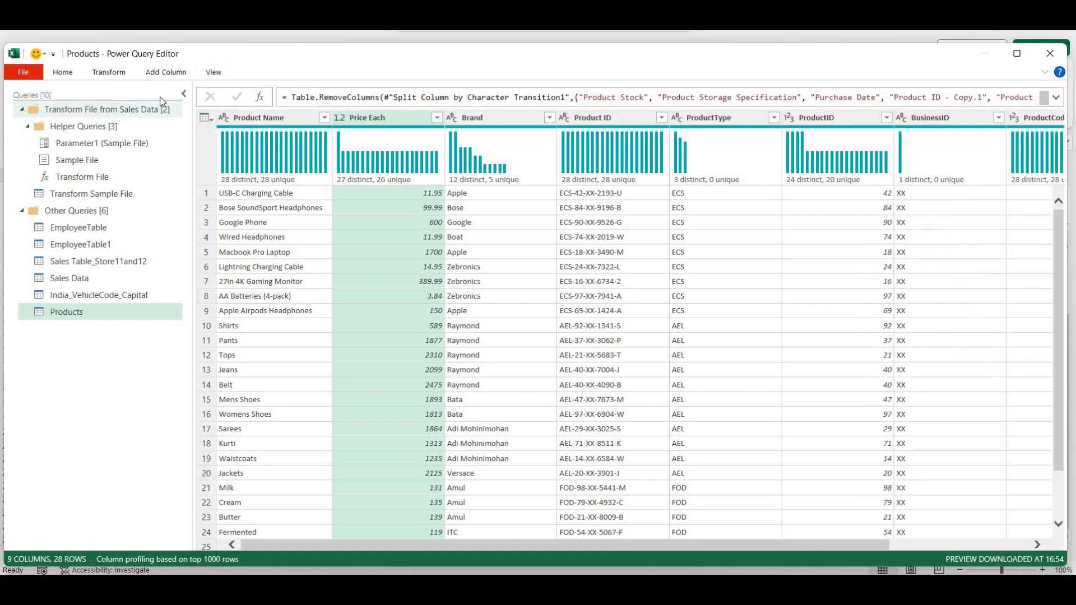
pyautogui.click(219, 75)
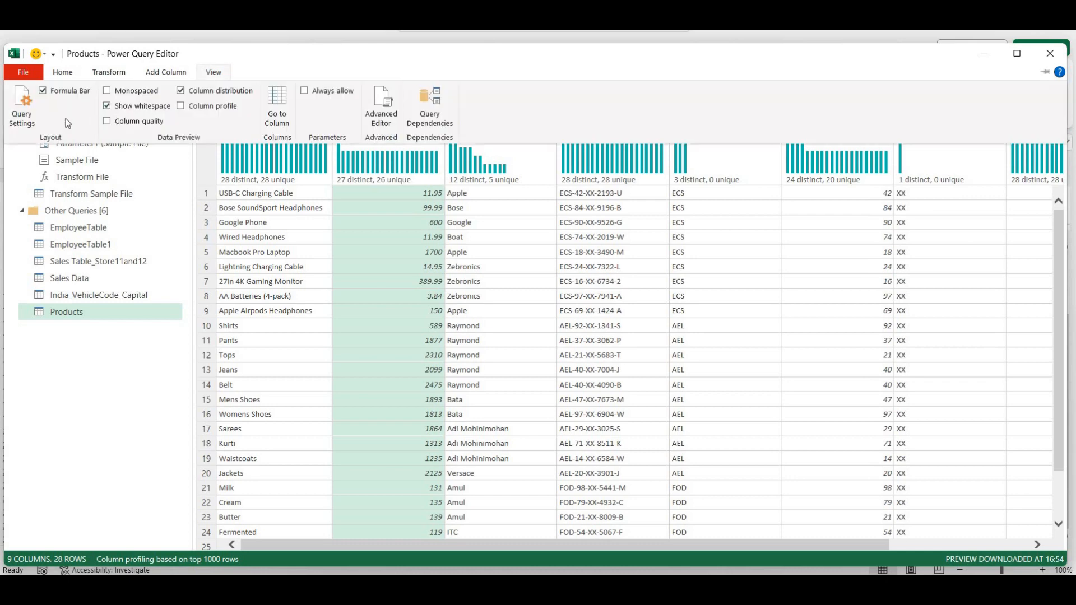
pyautogui.click(25, 115)
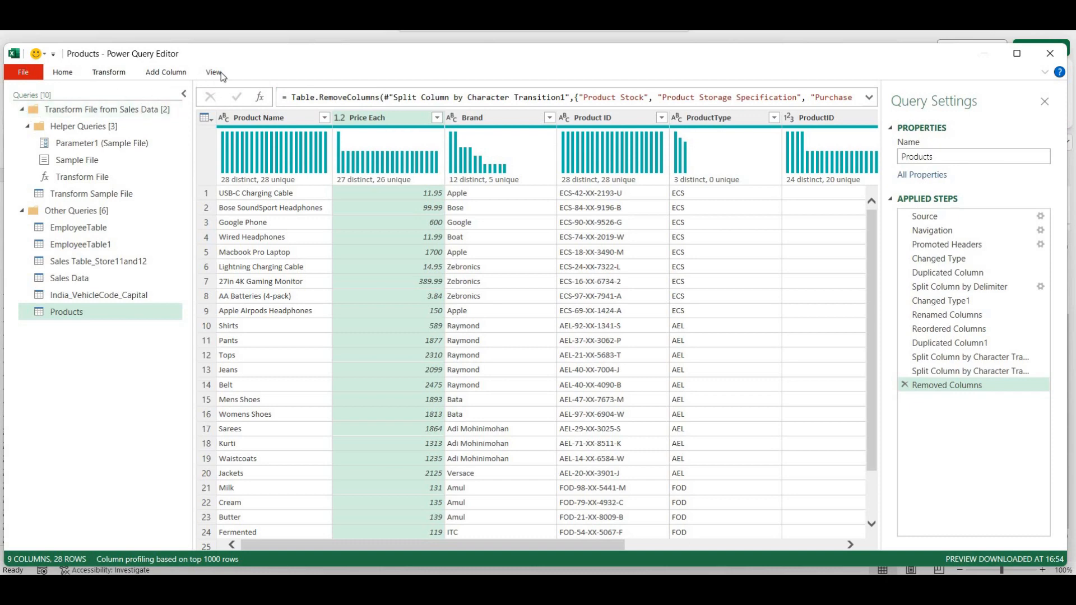
pyautogui.click(70, 73)
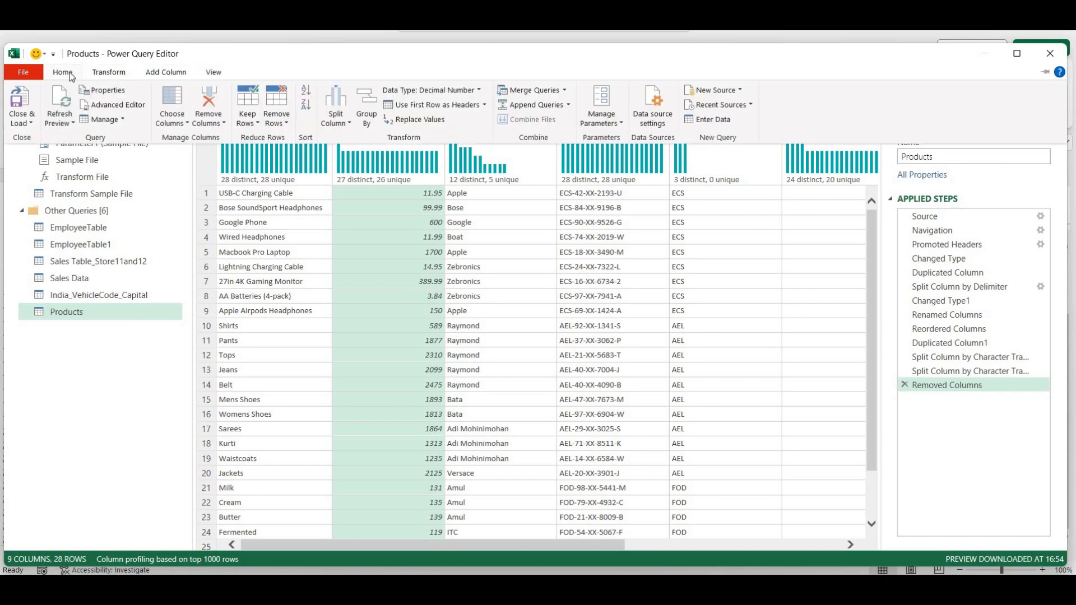
# - Close & Load the 9-column Products query to Sheet5, then close the Queries & Connections pane
pyautogui.click(20, 100)
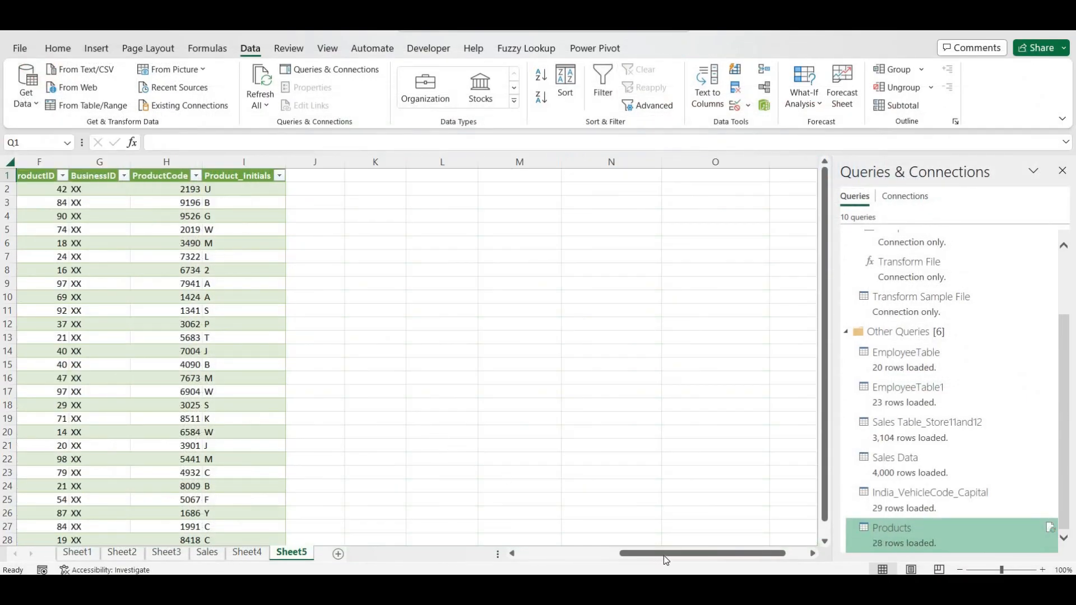
pyautogui.click(605, 553)
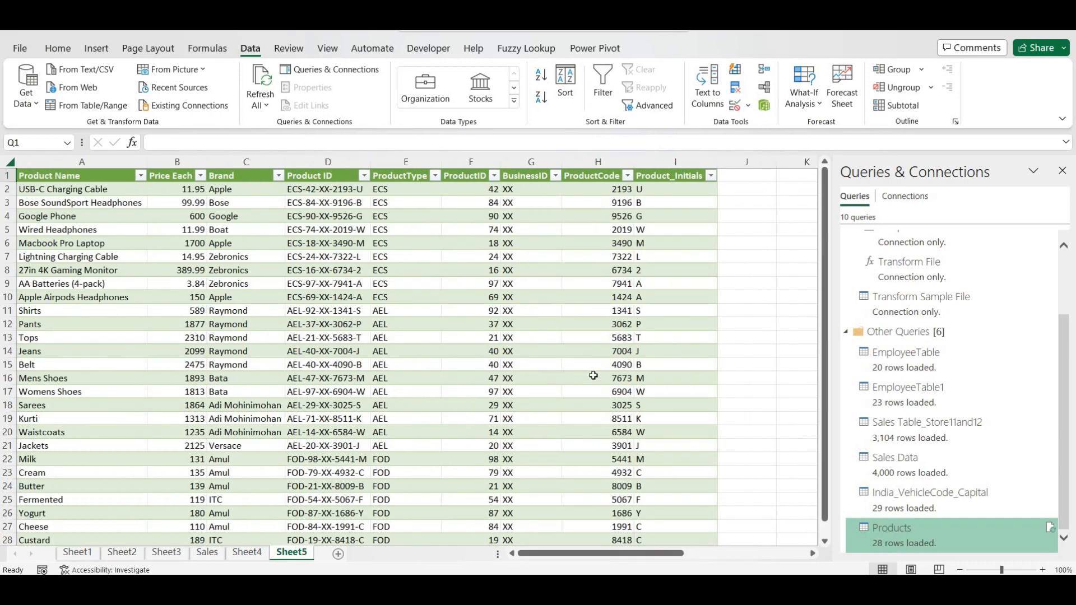
pyautogui.scroll(-3, 593, 375)
pyautogui.scroll(3, 593, 375)
pyautogui.click(1063, 171)
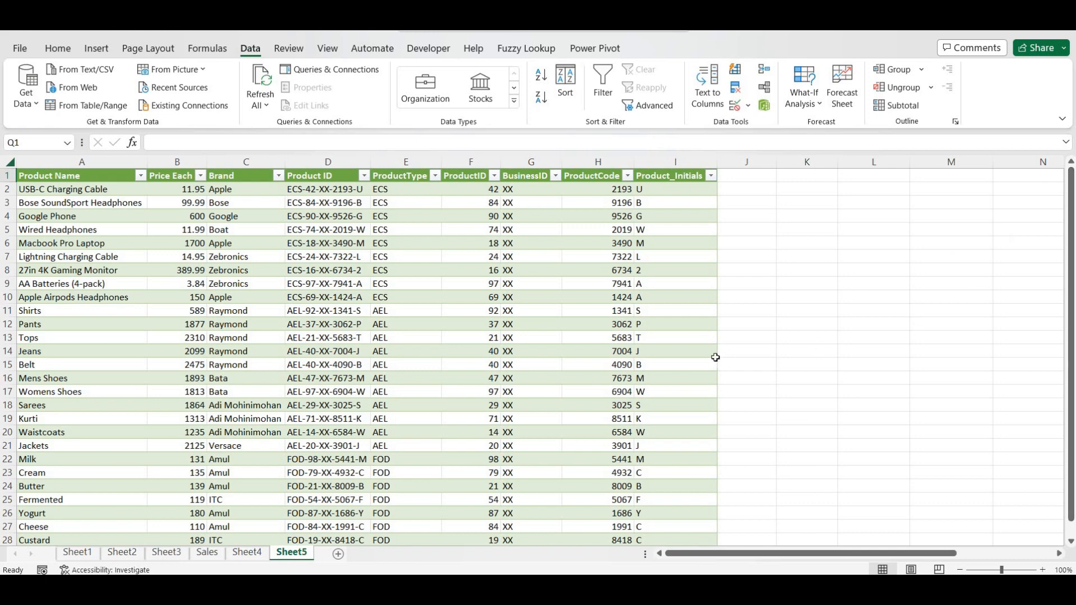